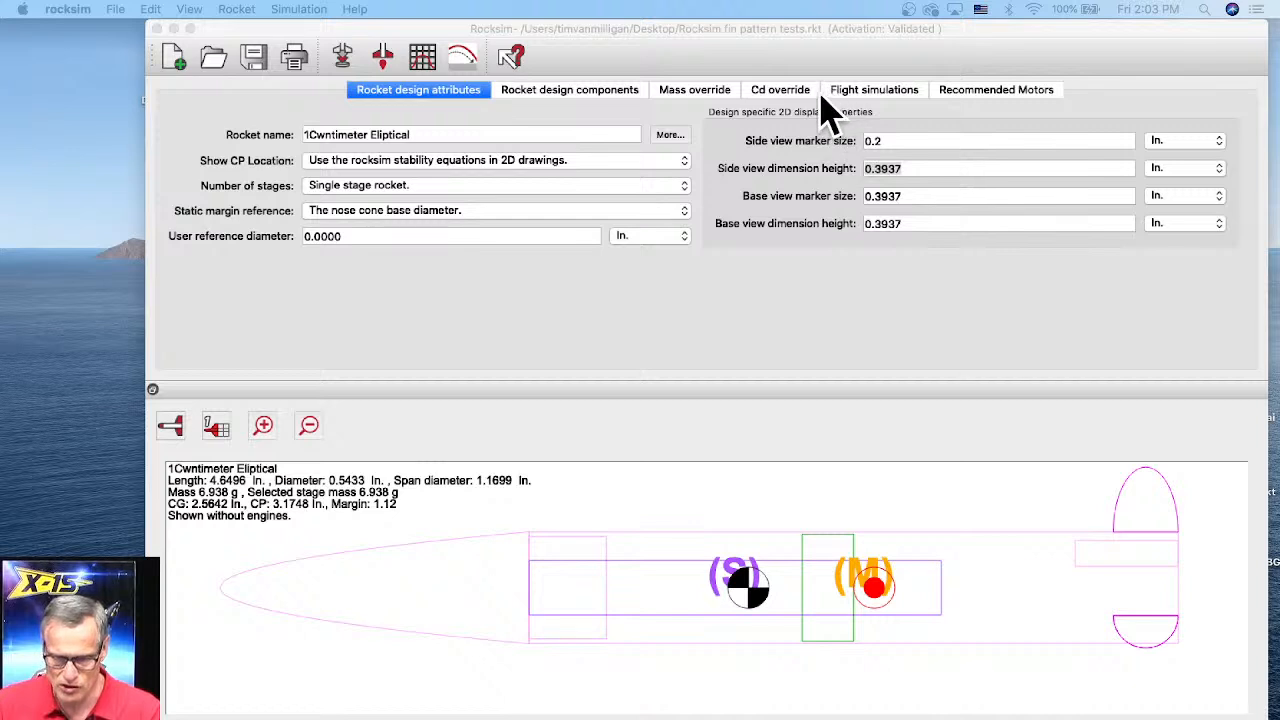
Step: Open launch preparation for simulation 3 in the flight simulations list
click(875, 90)
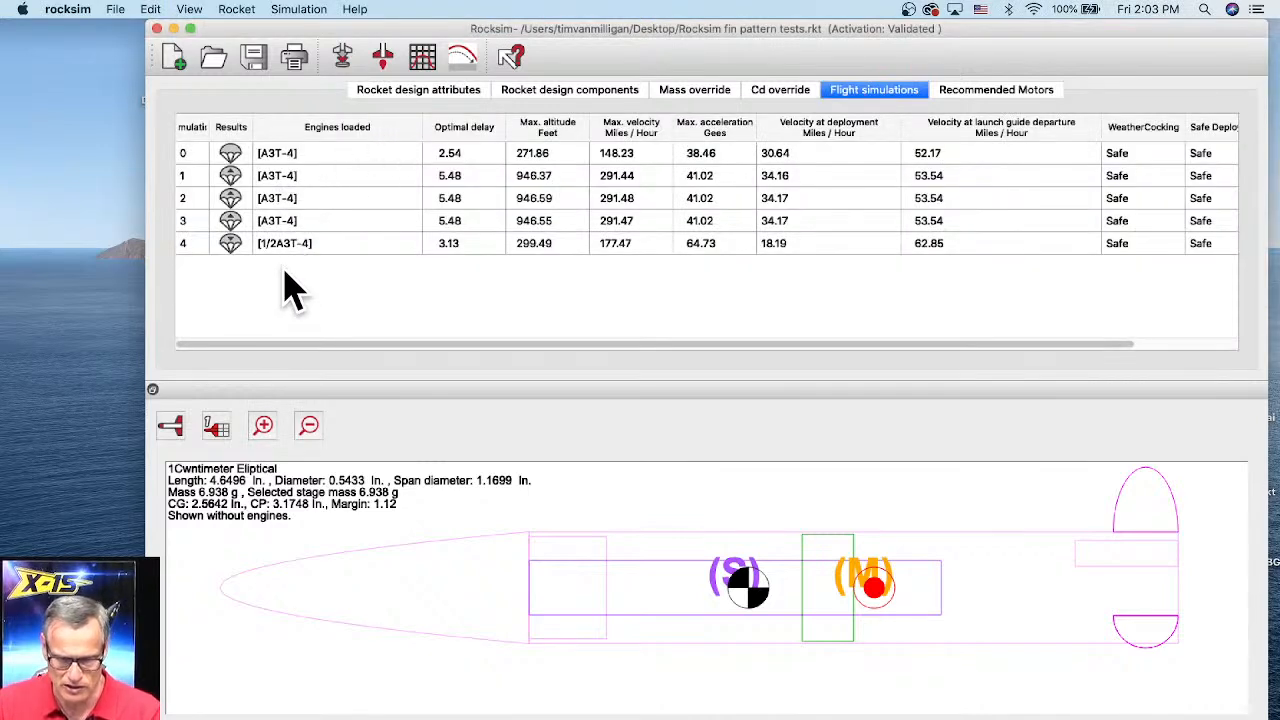
click(273, 227)
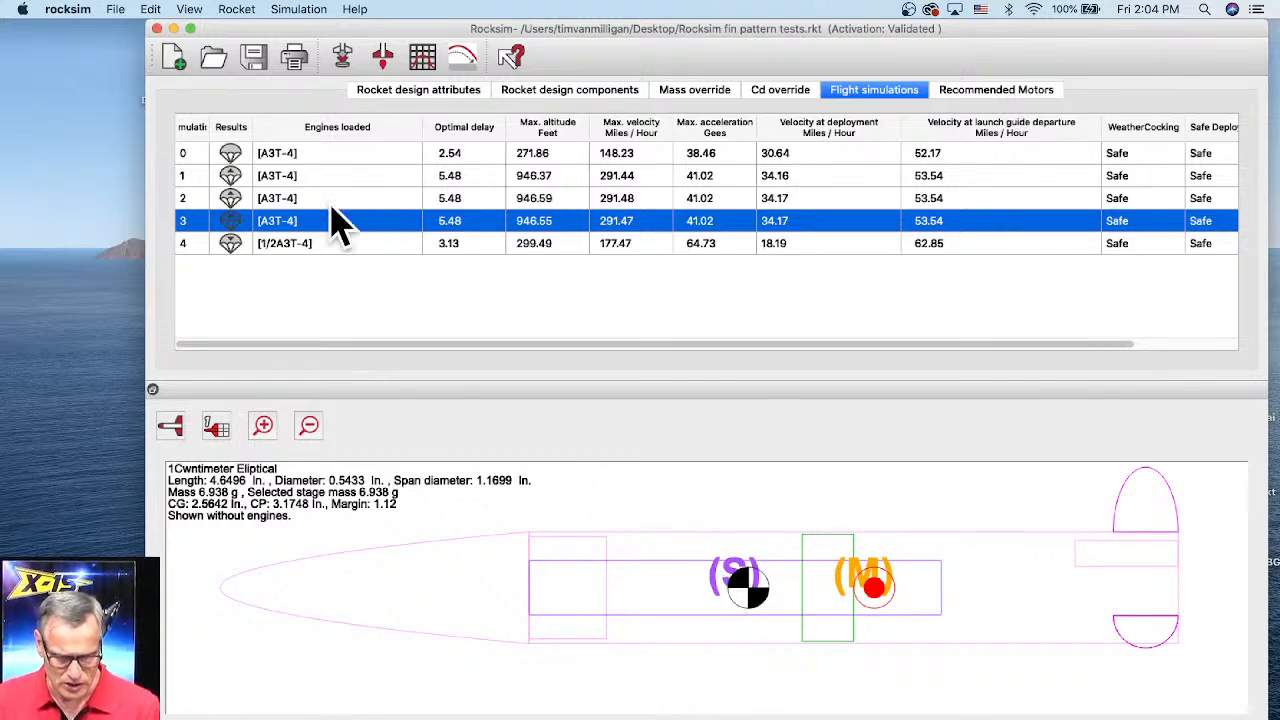
click(343, 60)
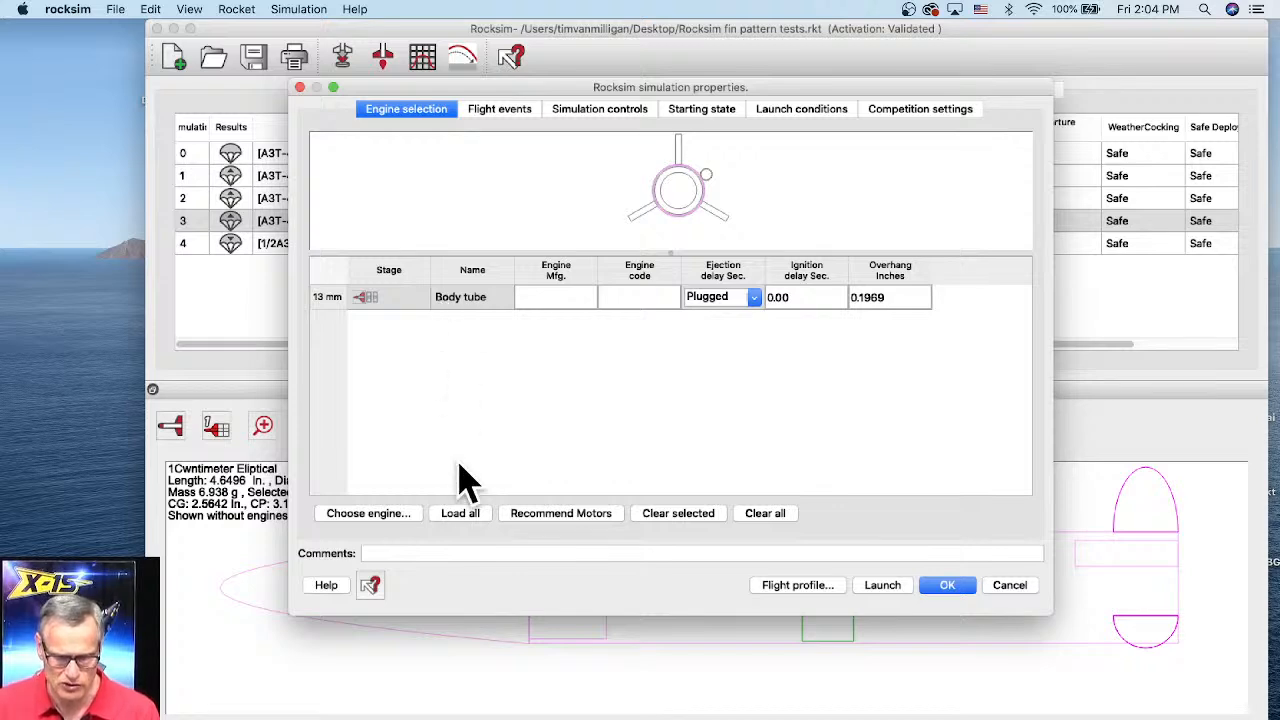
Step: Choose an engine for the 13 mm body tube mount, selecting the Estes Industries A3T
click(462, 300)
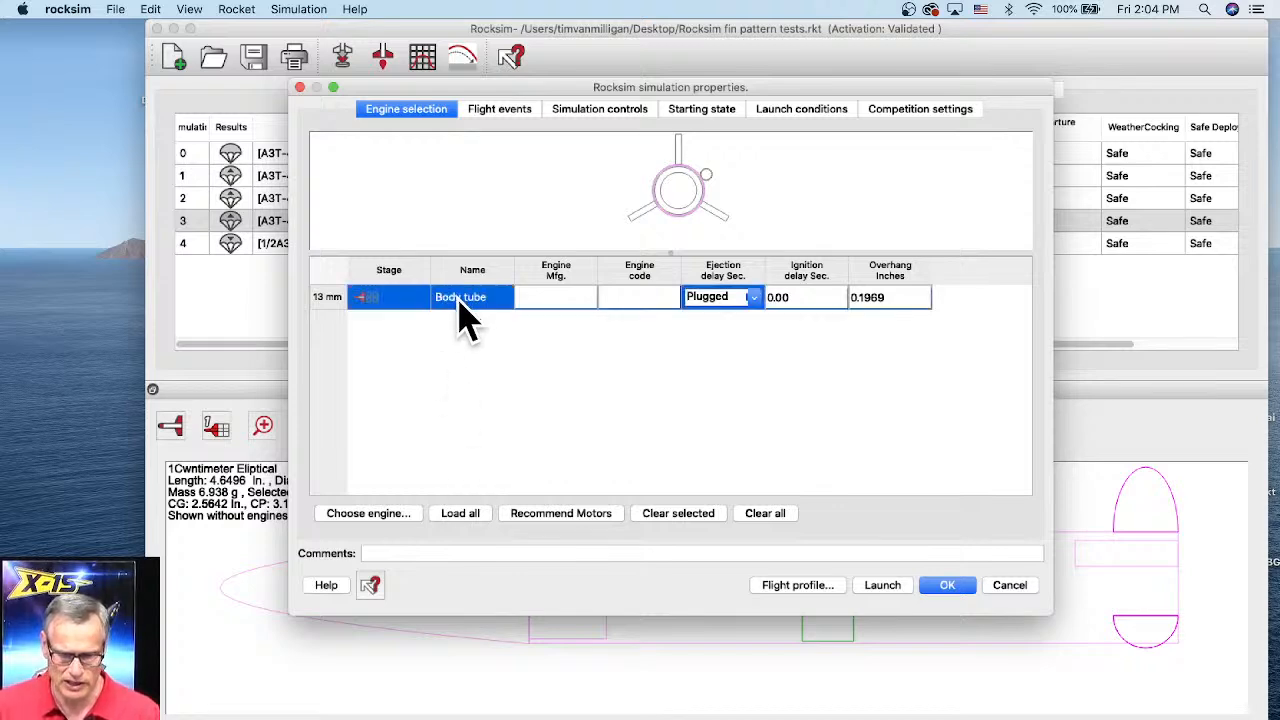
click(377, 516)
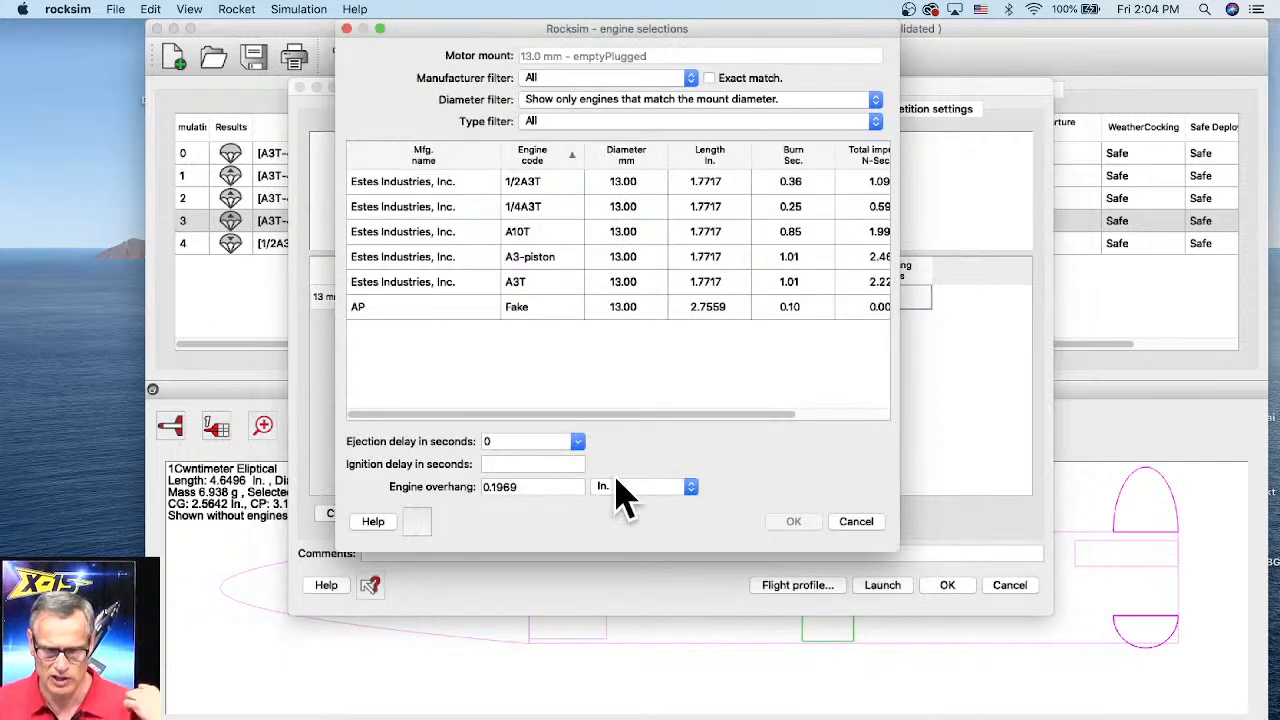
drag(897, 545, 1103, 598)
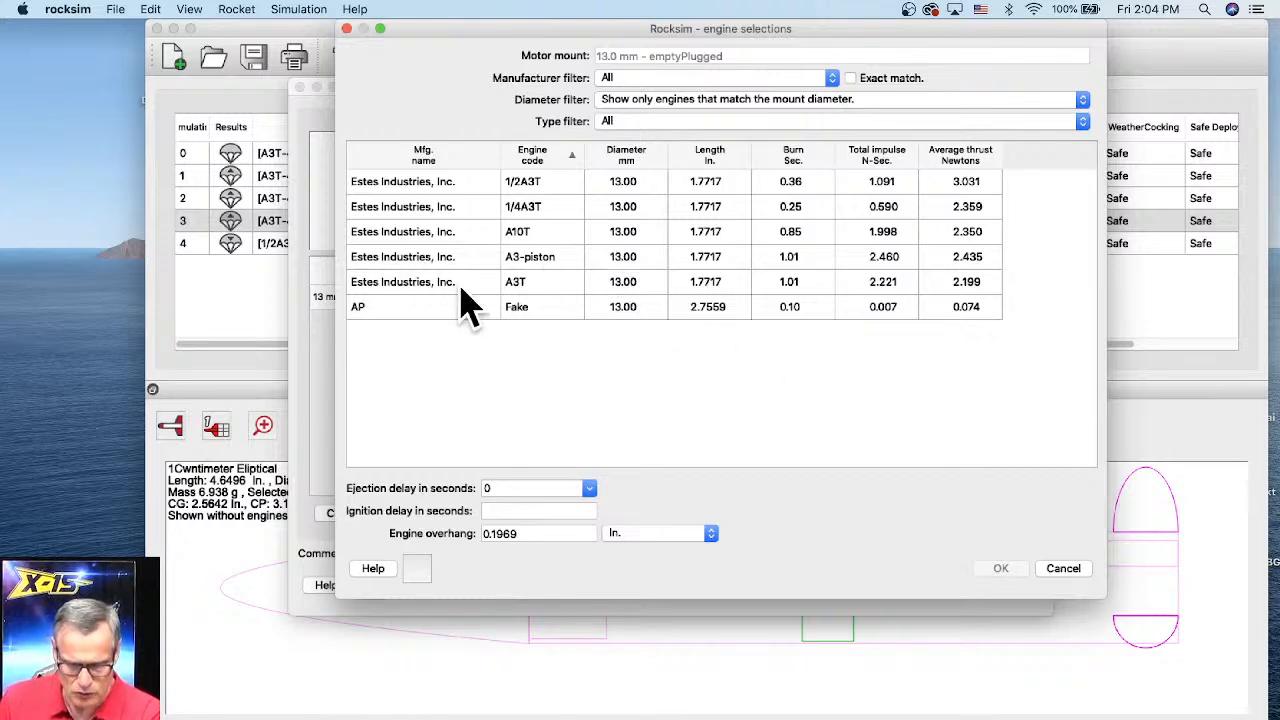
click(527, 283)
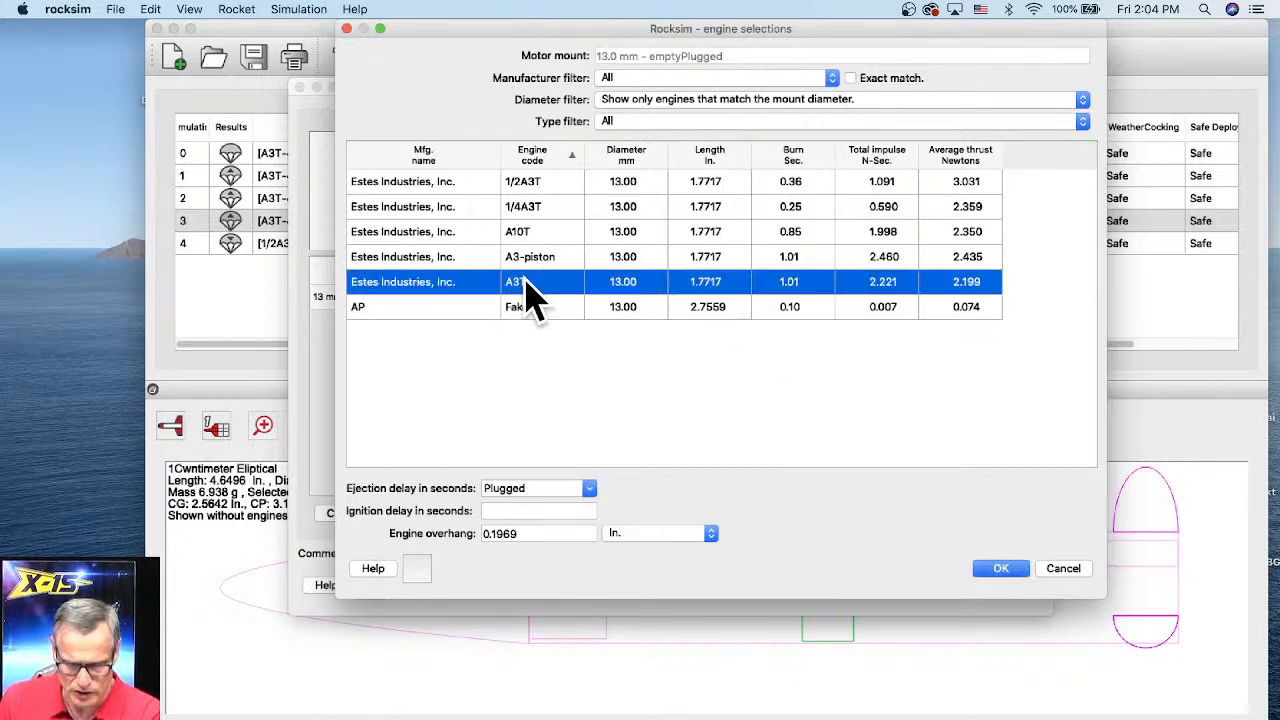
Step: Set the ejection delay to 6 seconds and the engine overhang to .375 in, and confirm the engine selection
click(590, 487)
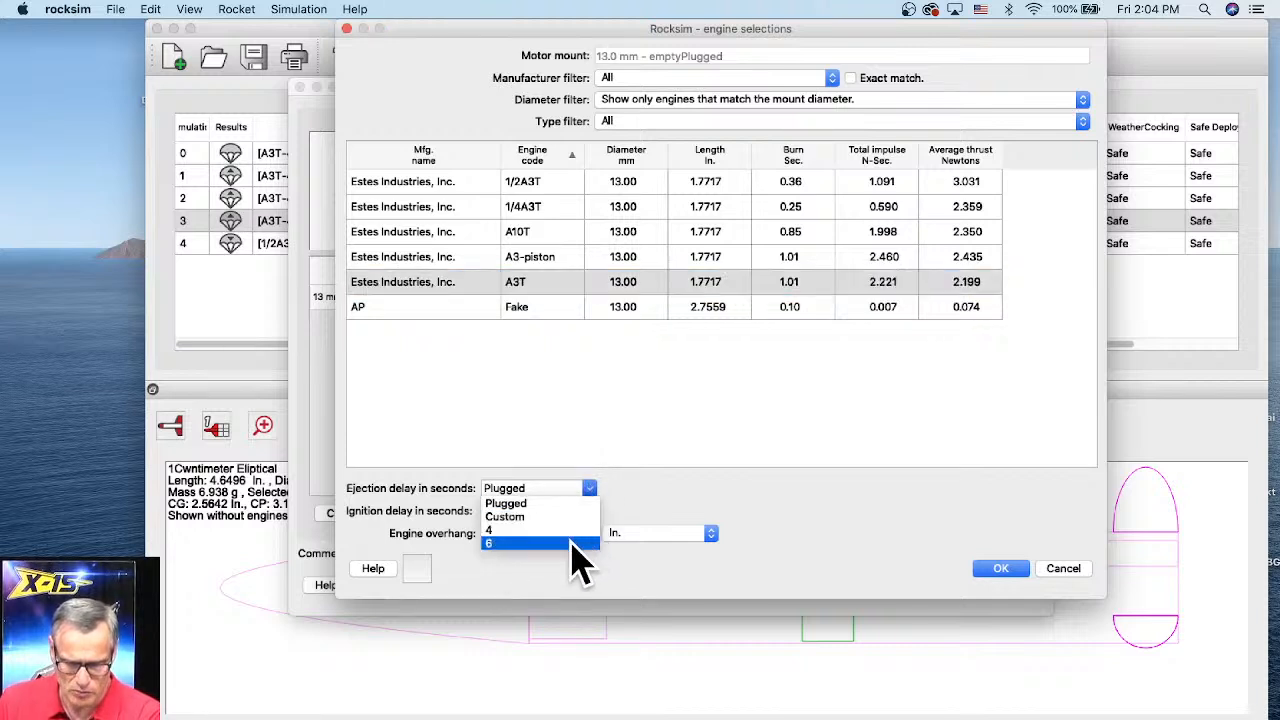
click(496, 545)
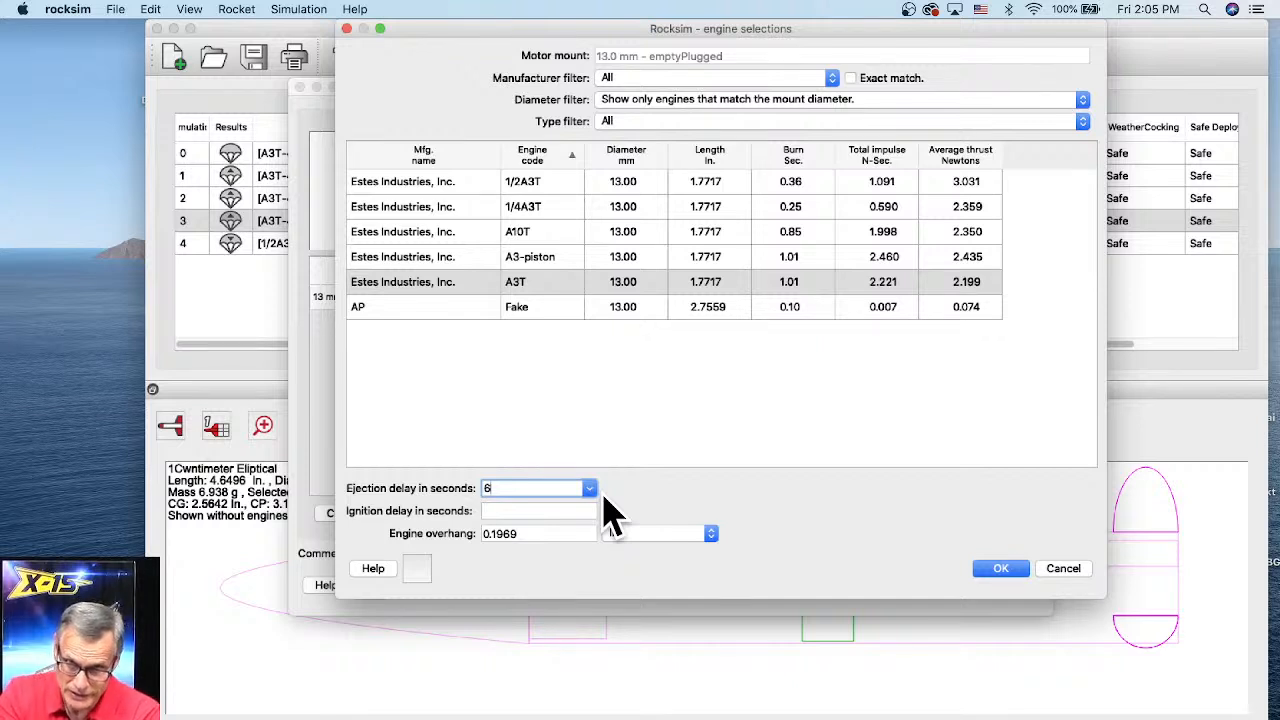
click(524, 533)
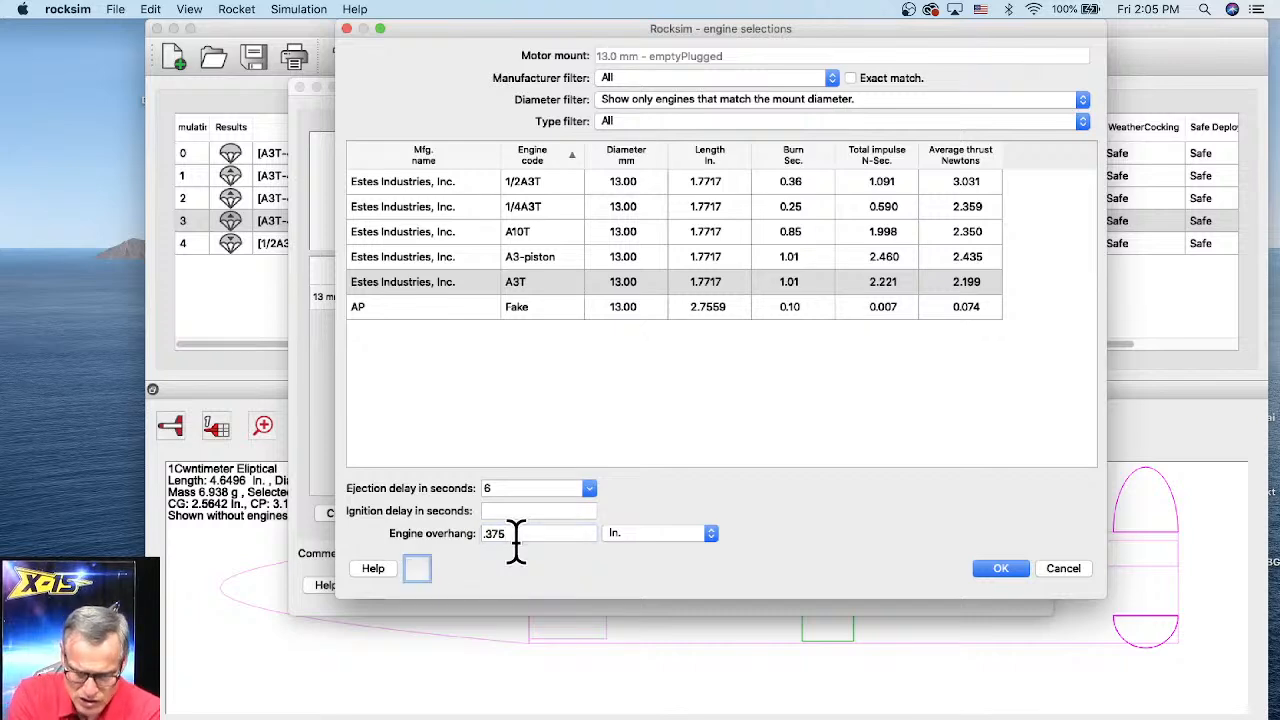
click(997, 574)
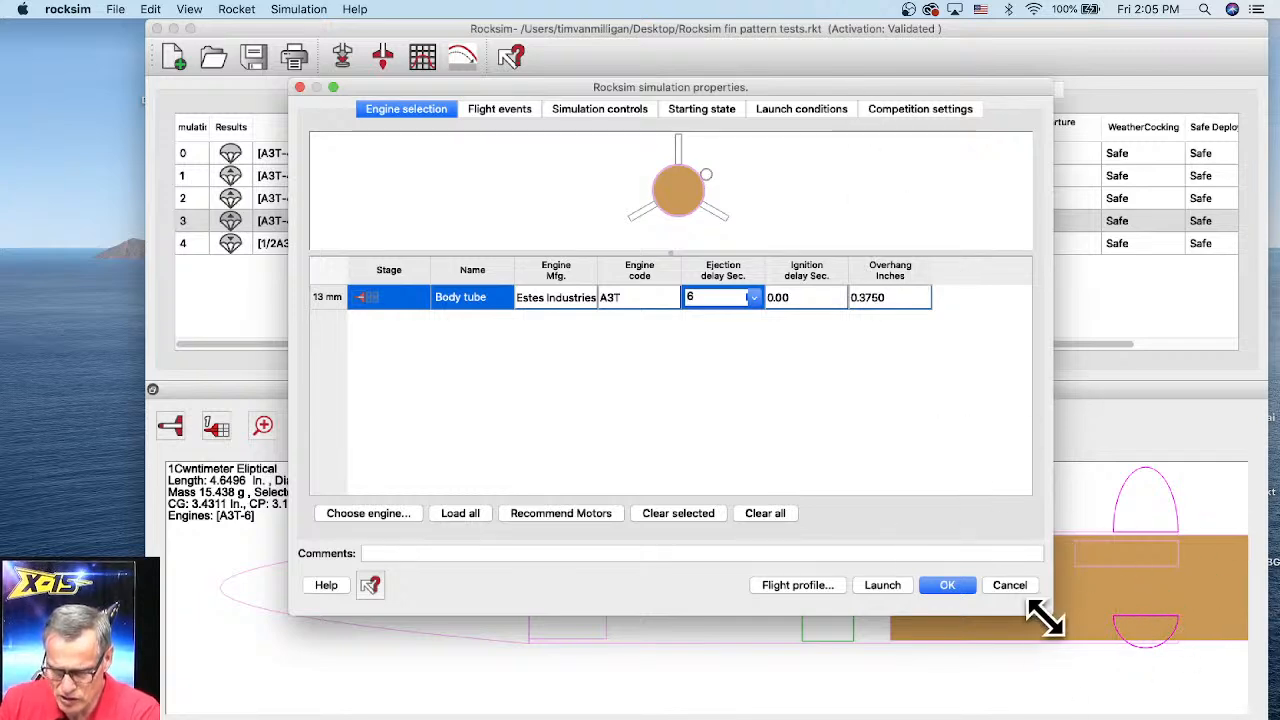
Step: Set the motor's overhang in the body tube mount to 0.2 inches
drag(1045, 618, 994, 505)
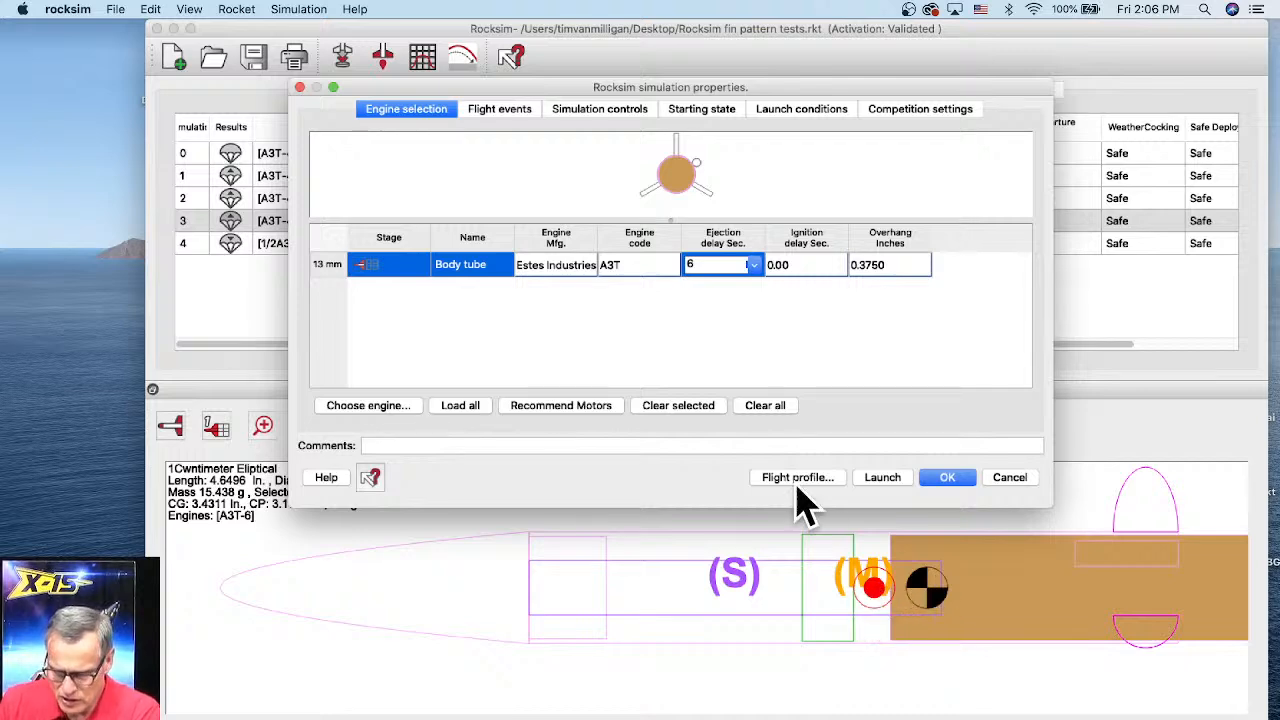
double_click(870, 265)
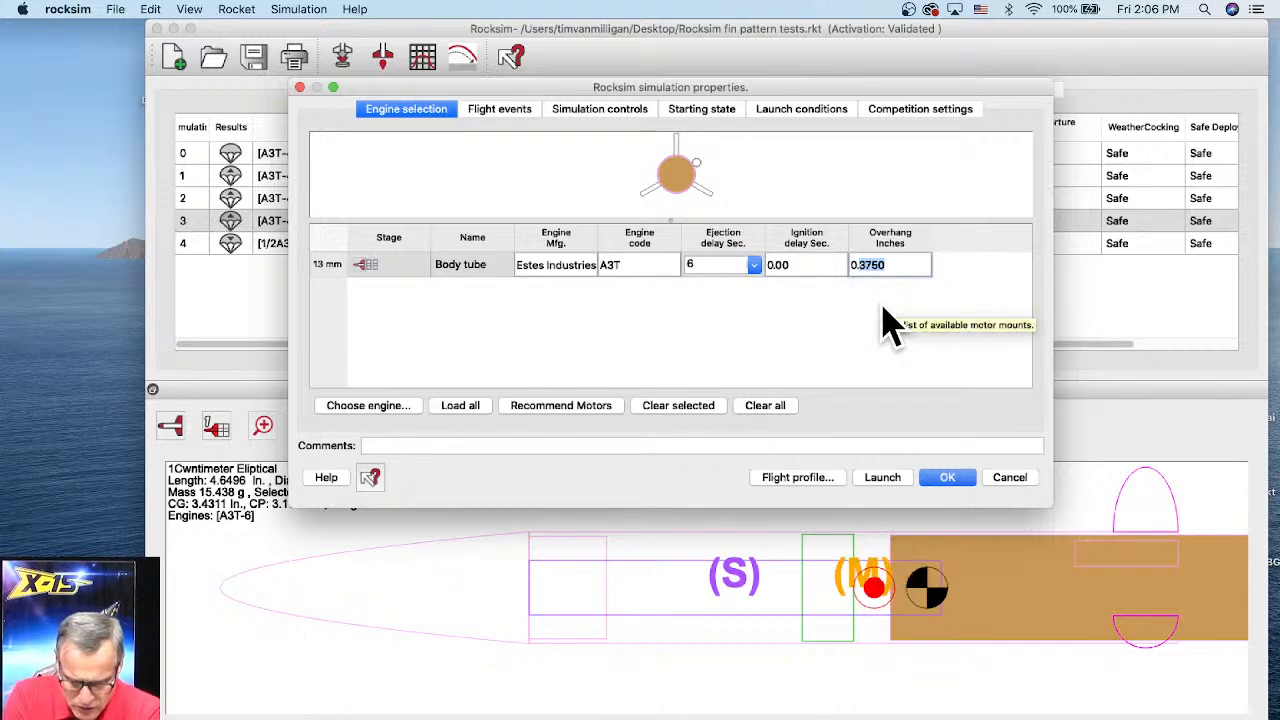
key(Return)
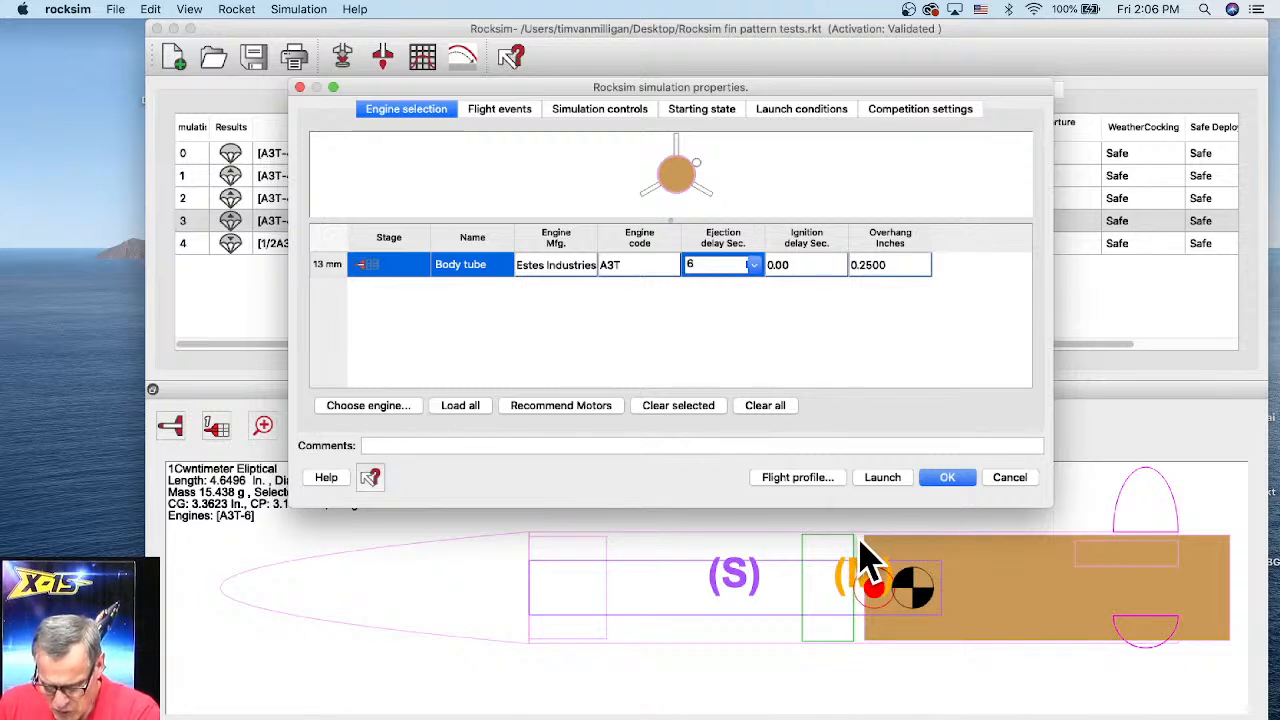
drag(866, 268, 912, 270)
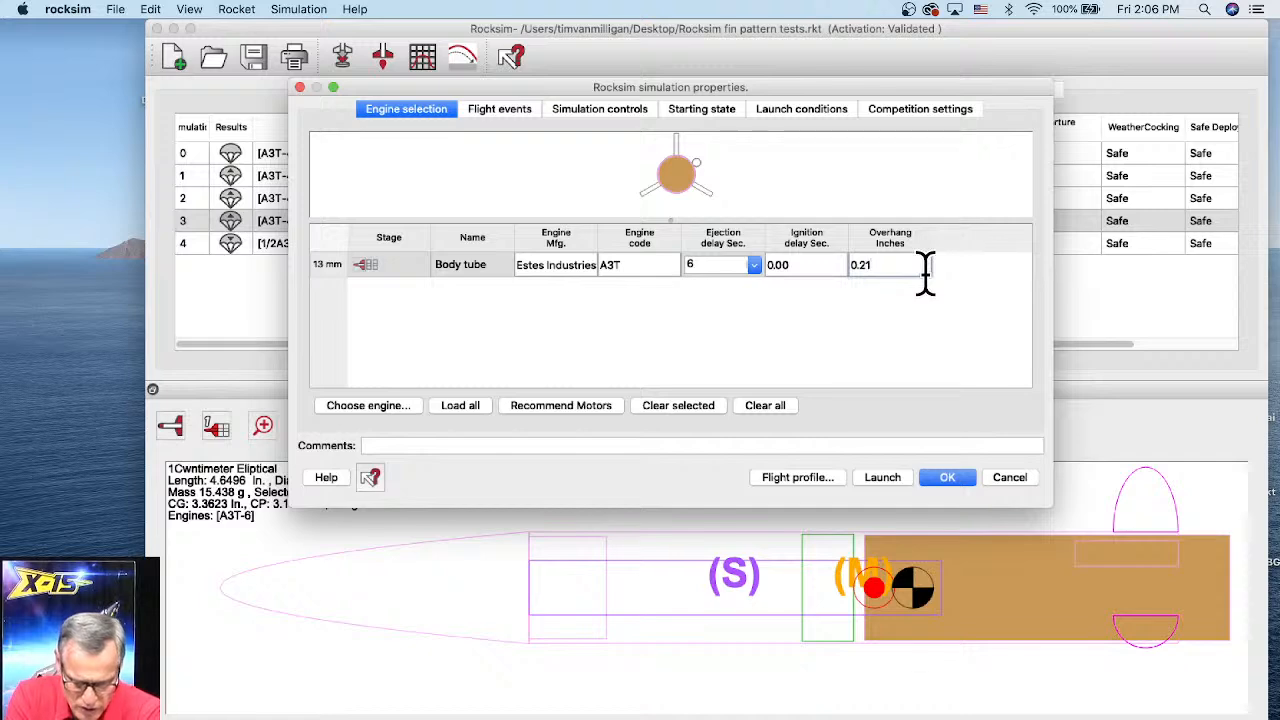
key(Return)
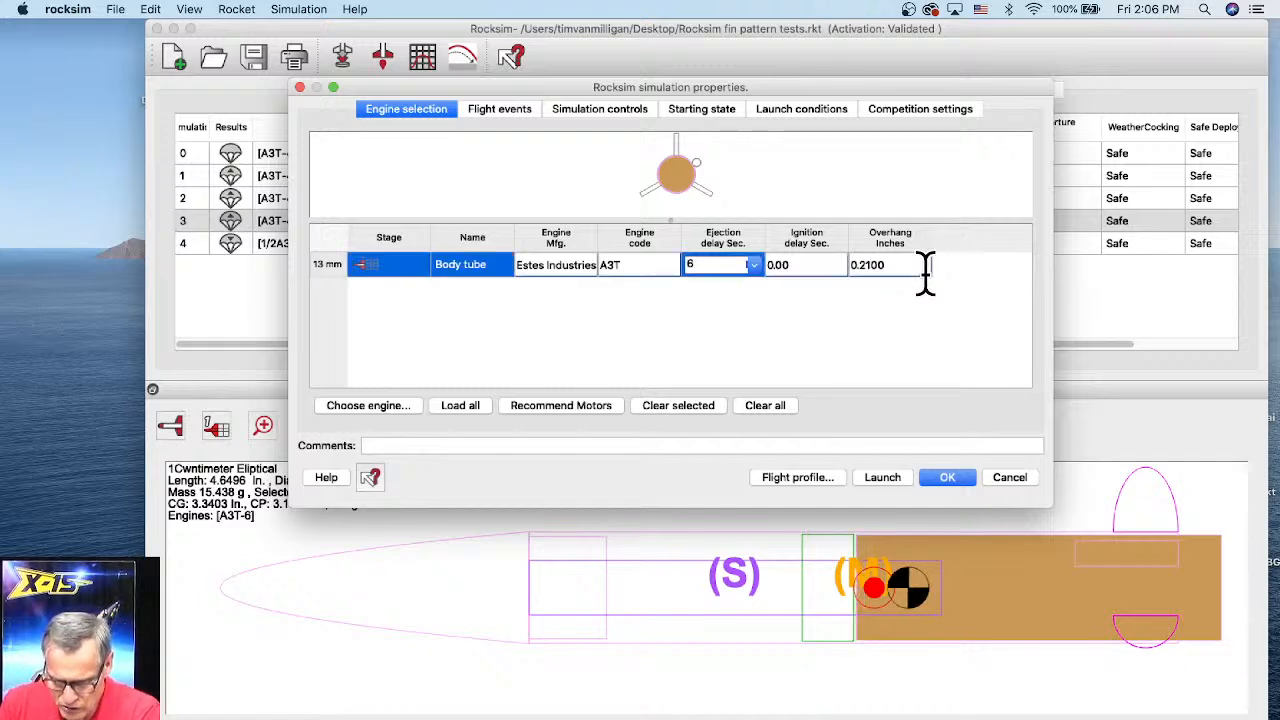
click(888, 265)
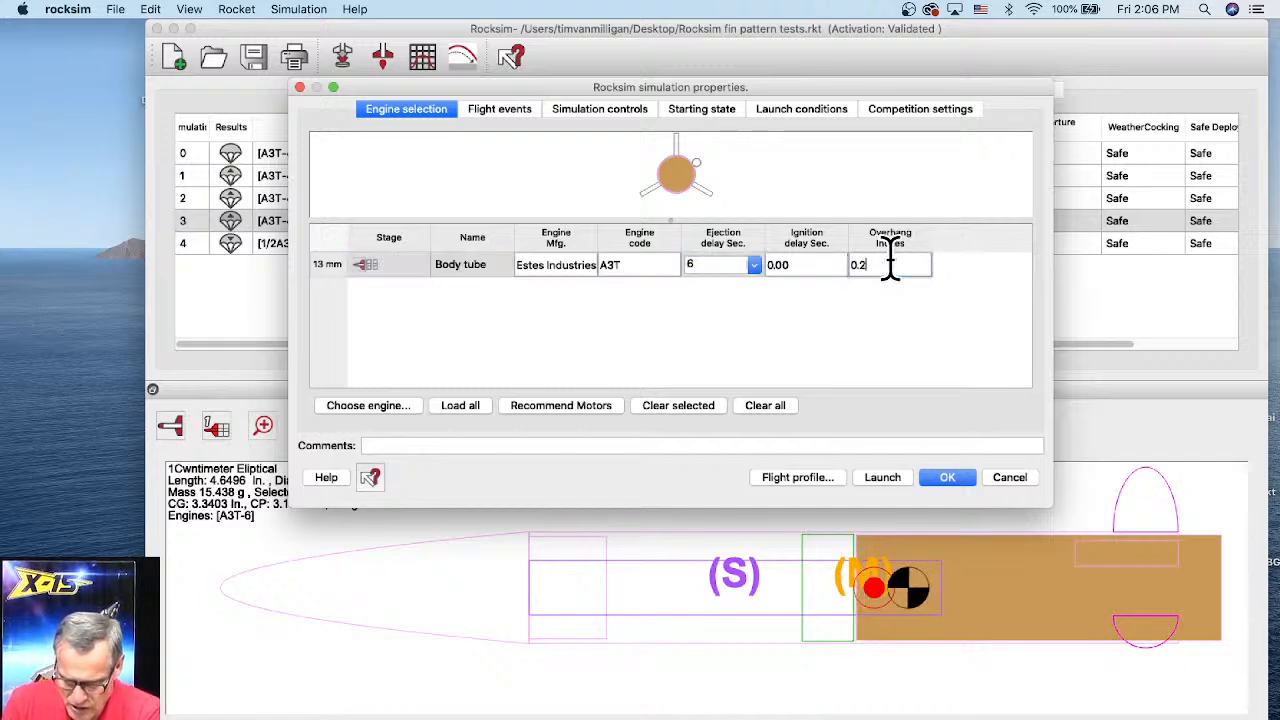
key(Return)
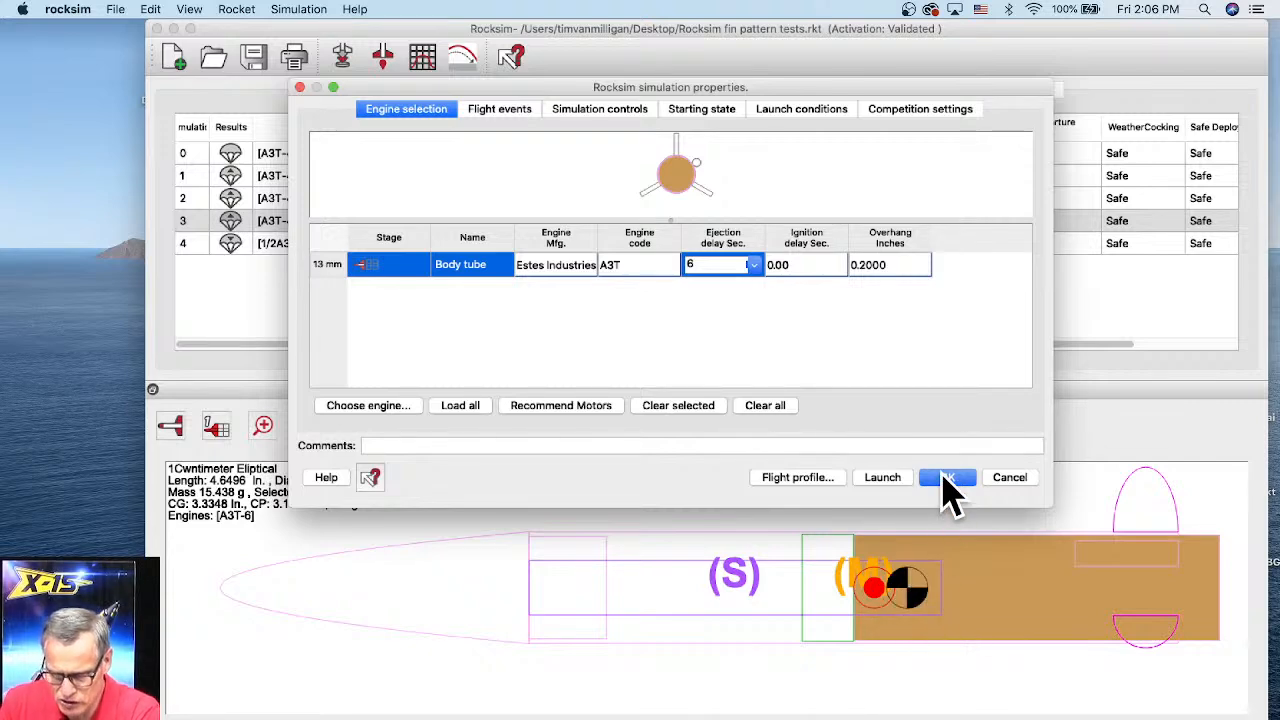
Step: Review the flight events, starting state and launch conditions settings of the simulation
click(525, 115)
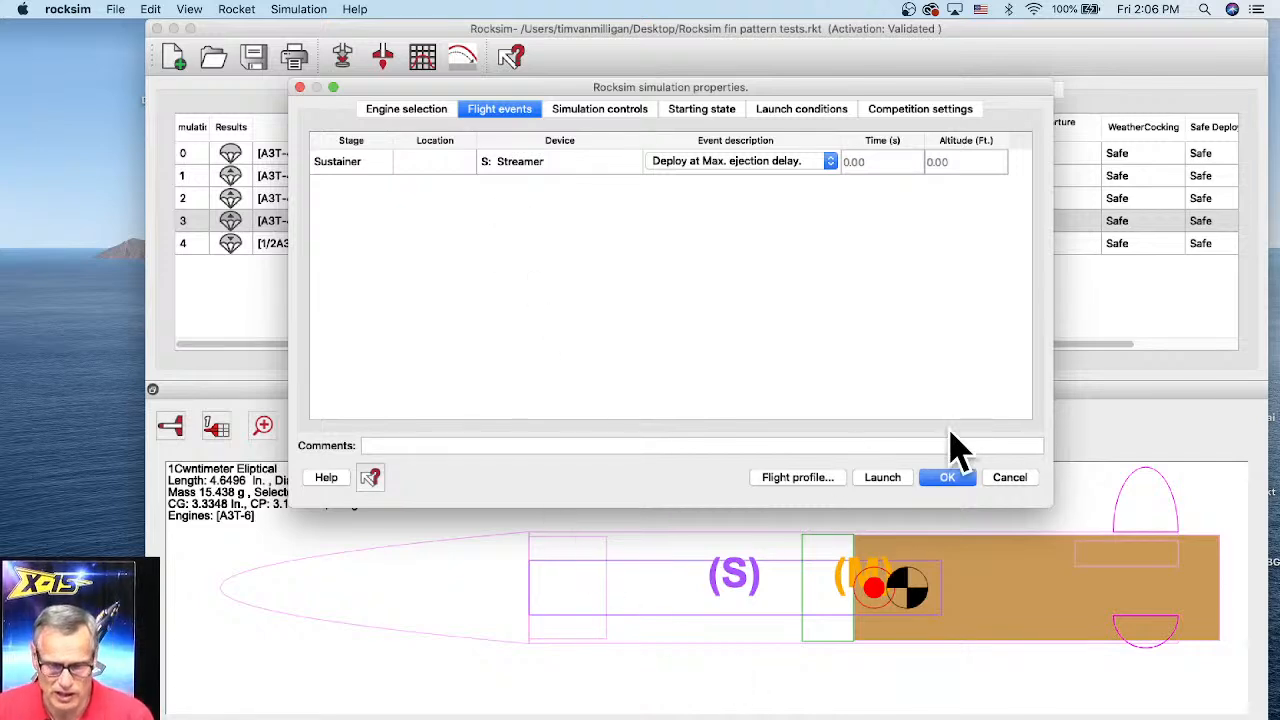
drag(900, 108, 903, 56)
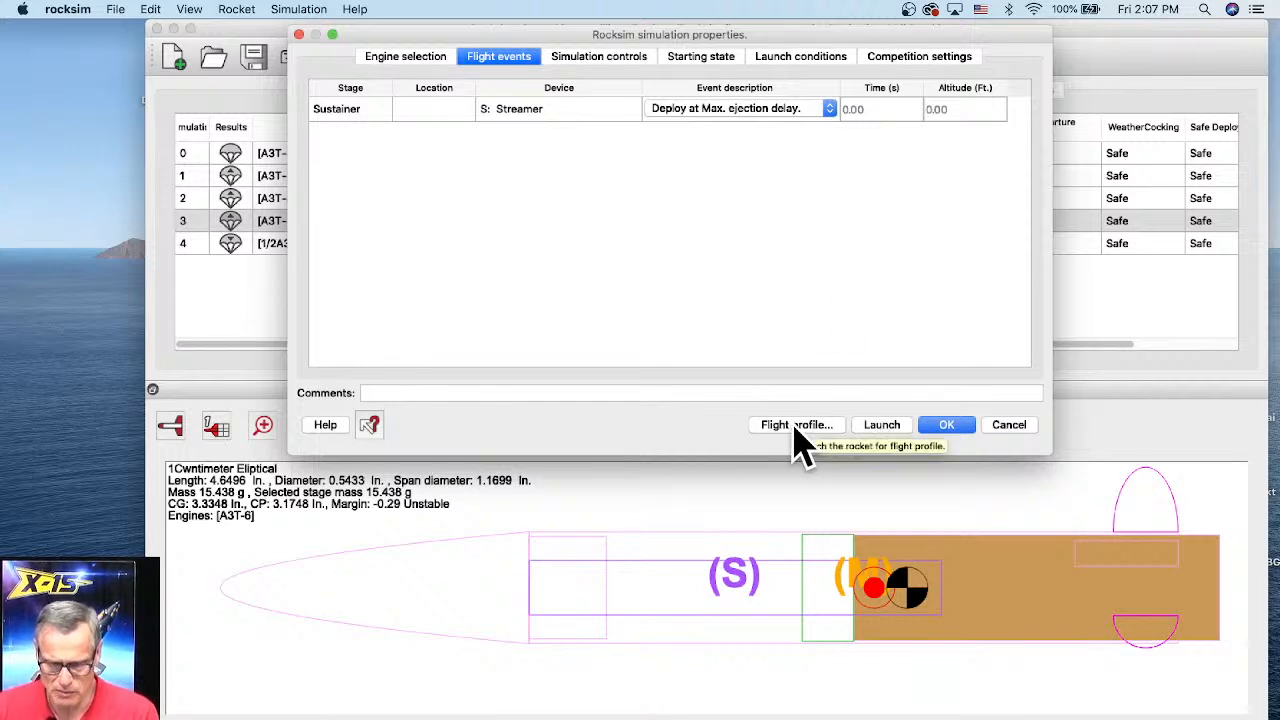
click(697, 60)
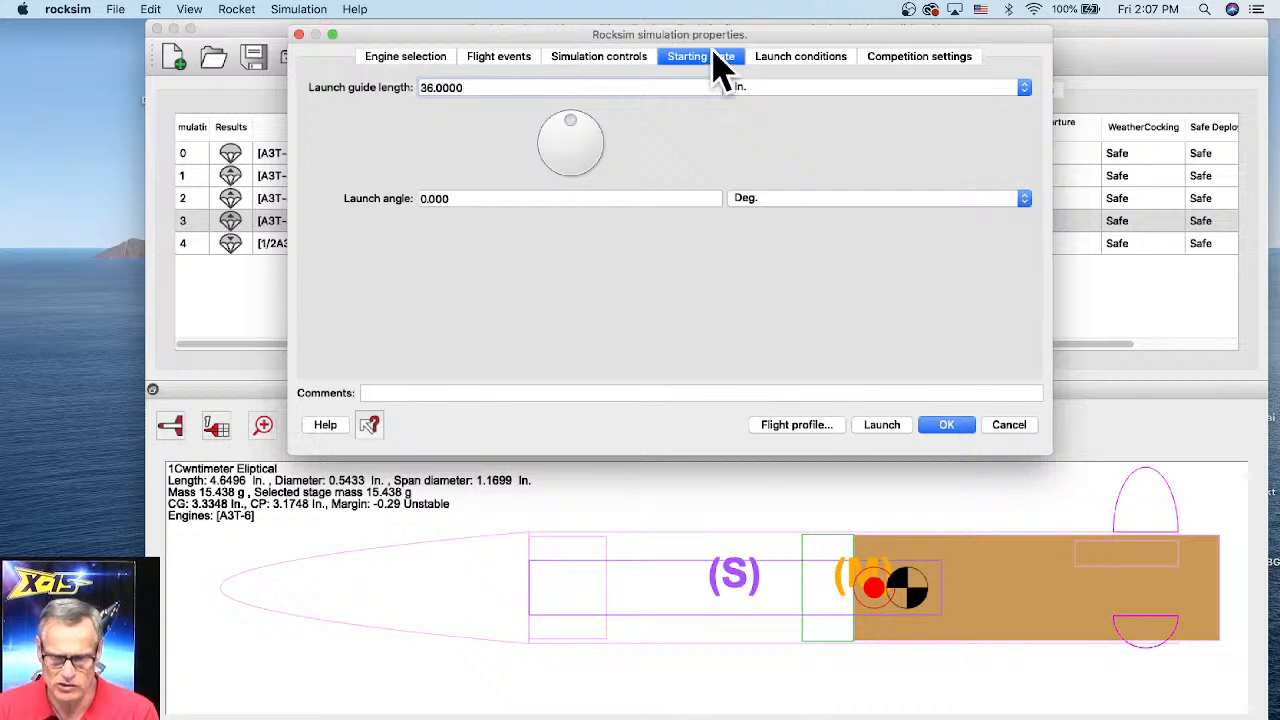
click(796, 62)
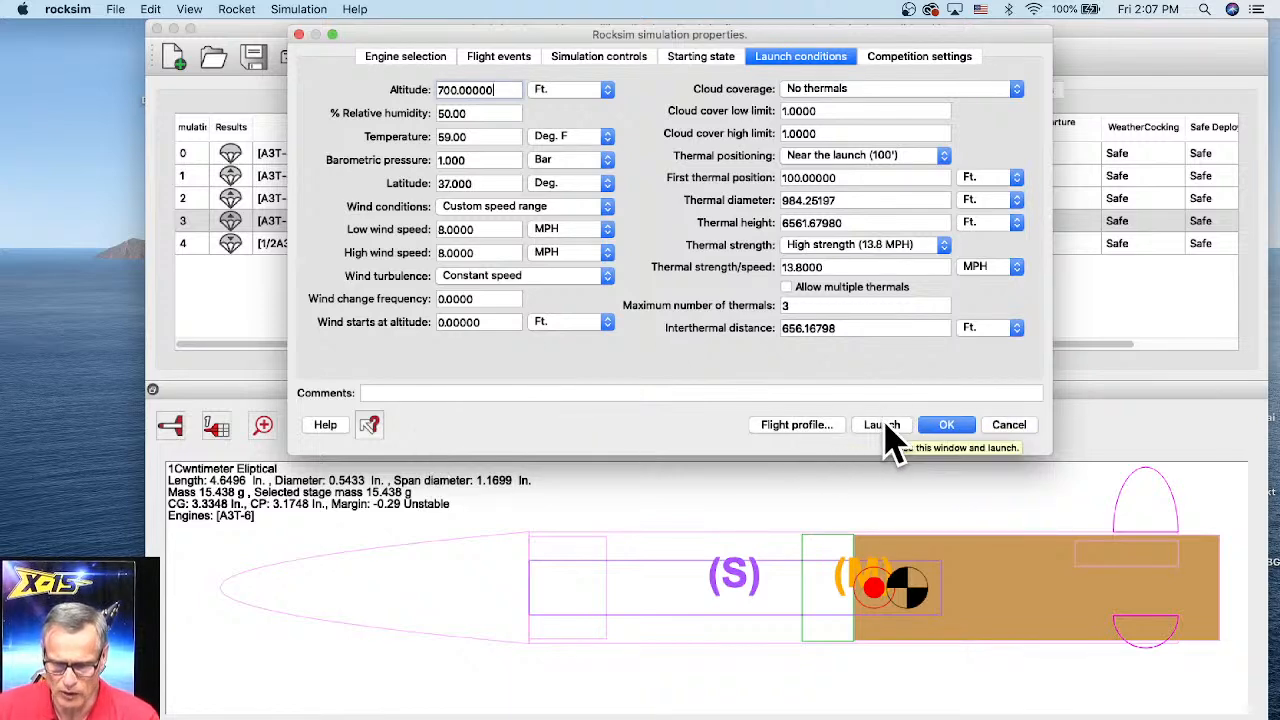
Step: Run the flight profile animation and scrub back to about 1.1 seconds of flight time
click(792, 430)
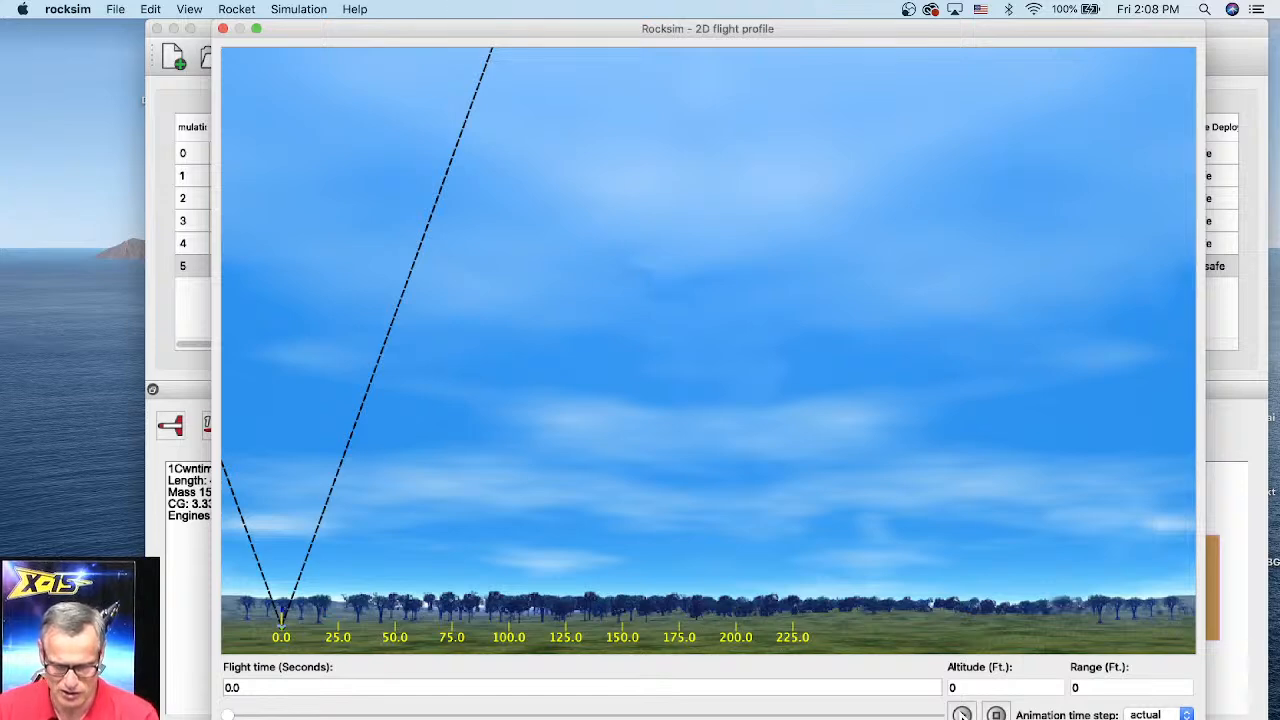
click(961, 714)
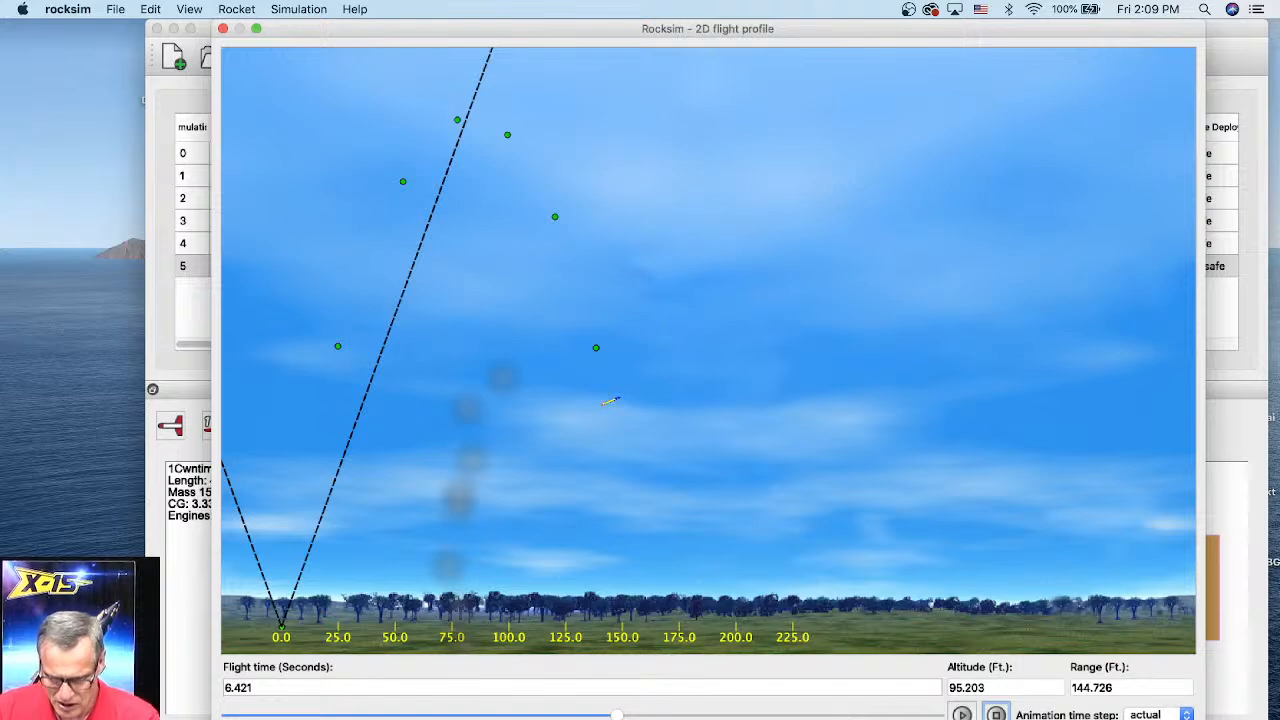
drag(616, 716, 587, 716)
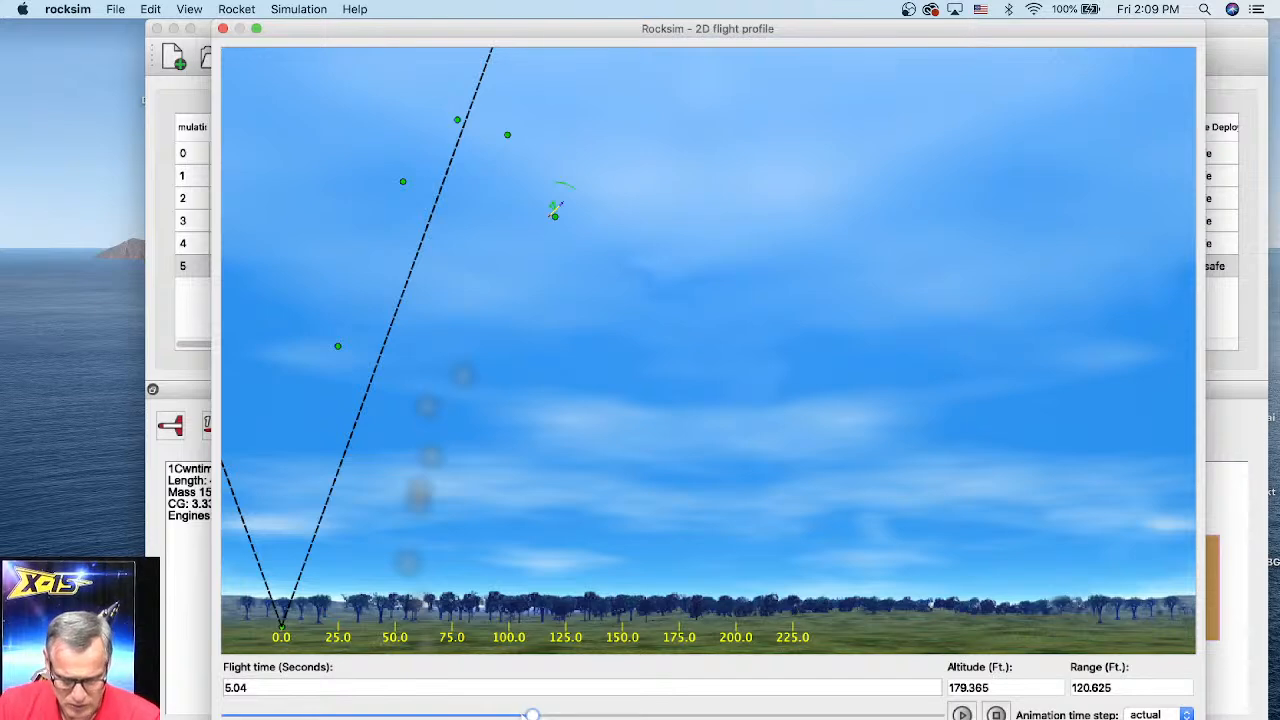
drag(532, 715, 297, 715)
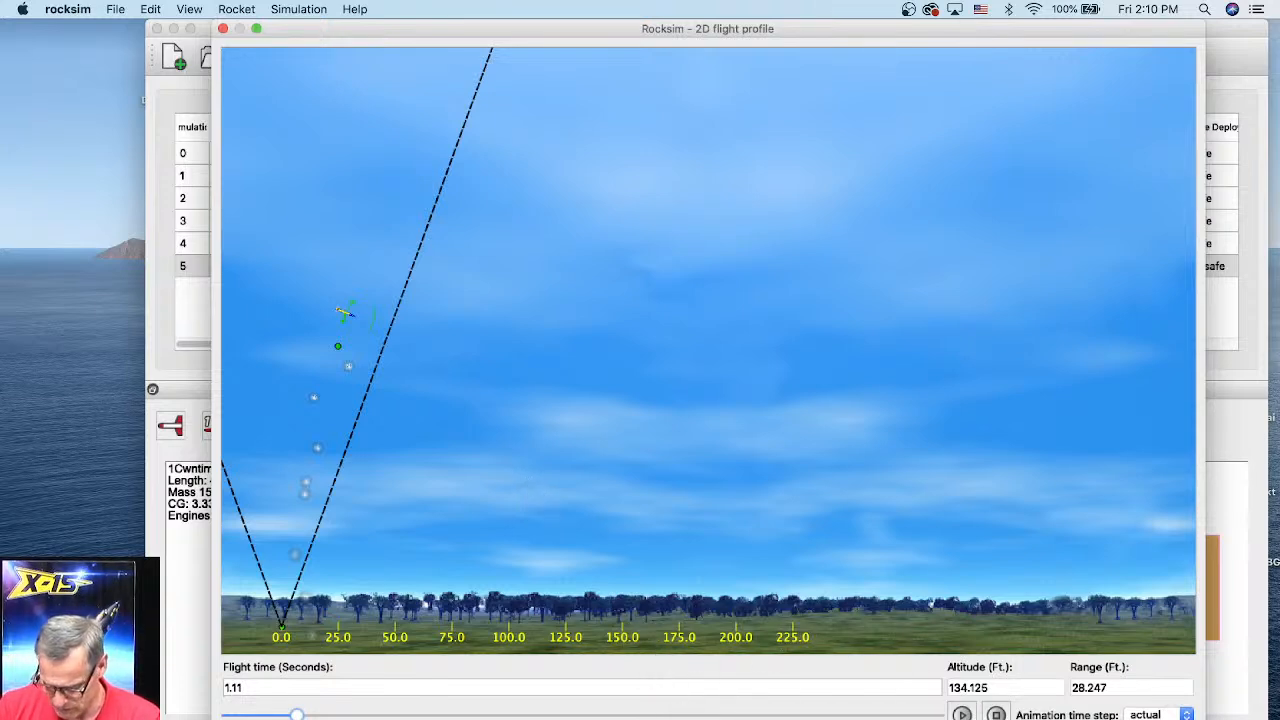
Step: In the flight profile preferences' vector overlay, set the drag vector color to magenta #ff00ff
drag(1205, 719, 1202, 719)
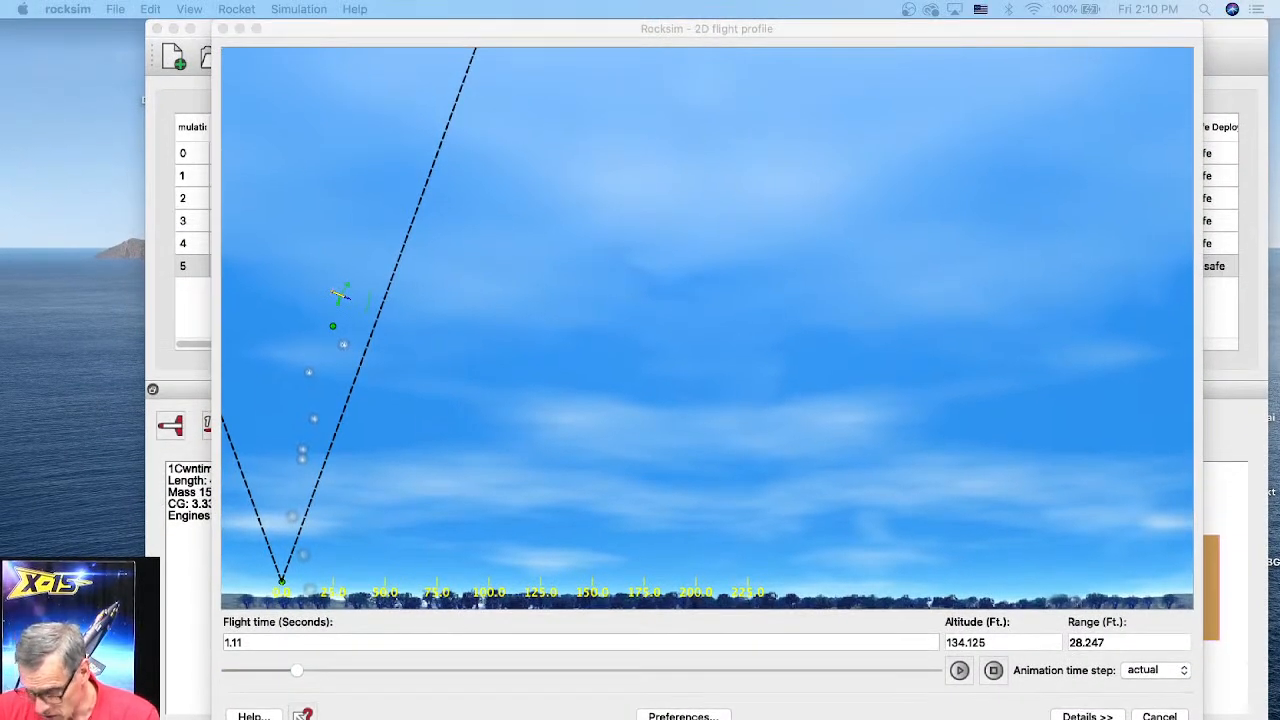
key(ctrl+Down)
click(706, 400)
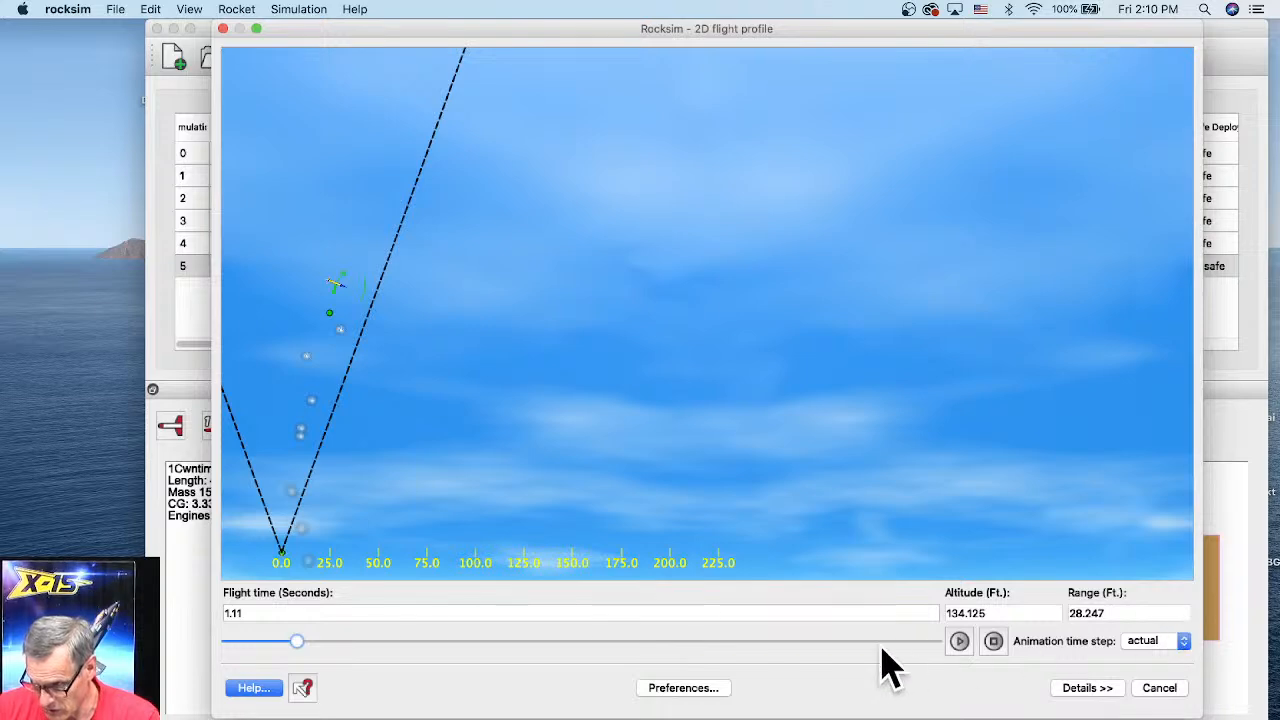
click(683, 690)
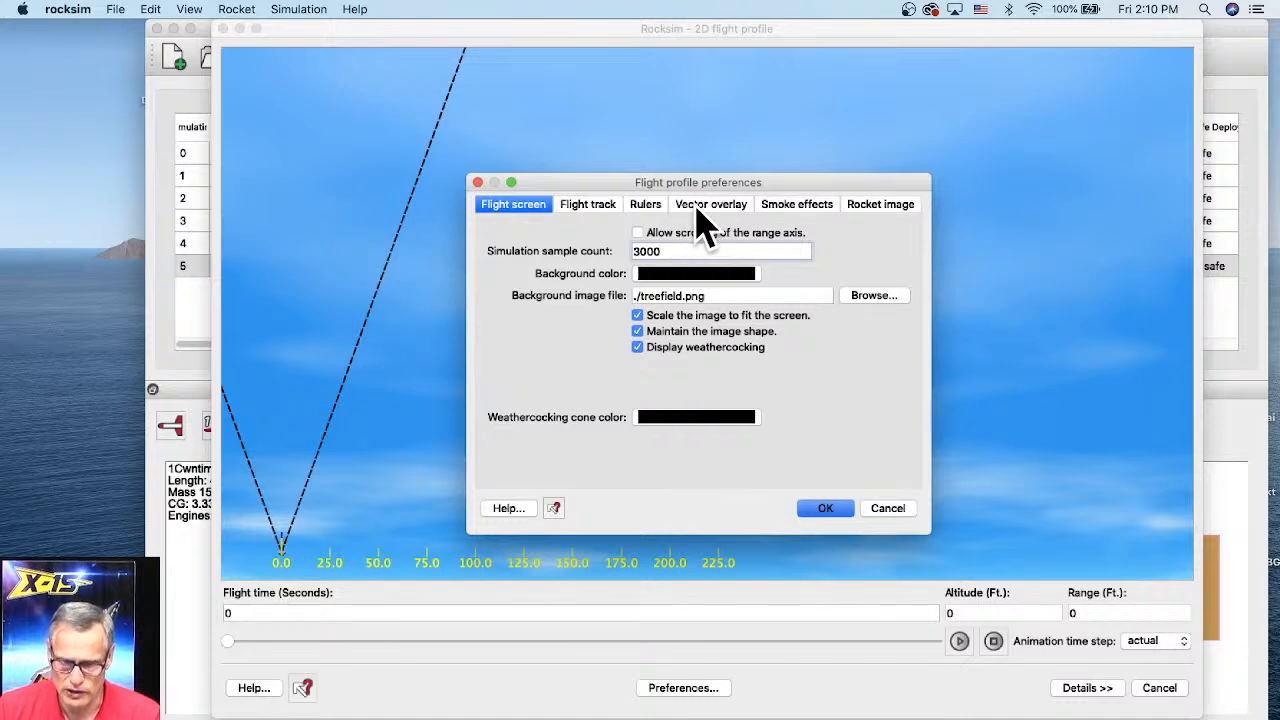
click(705, 205)
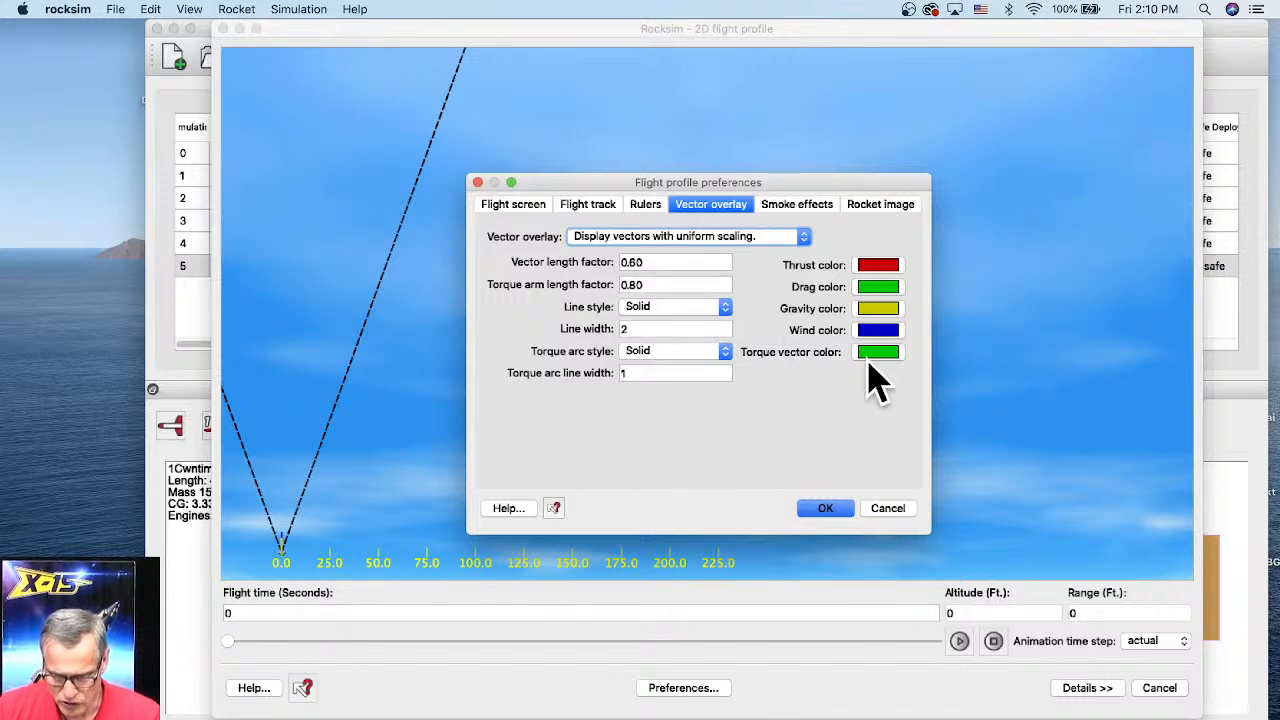
click(880, 288)
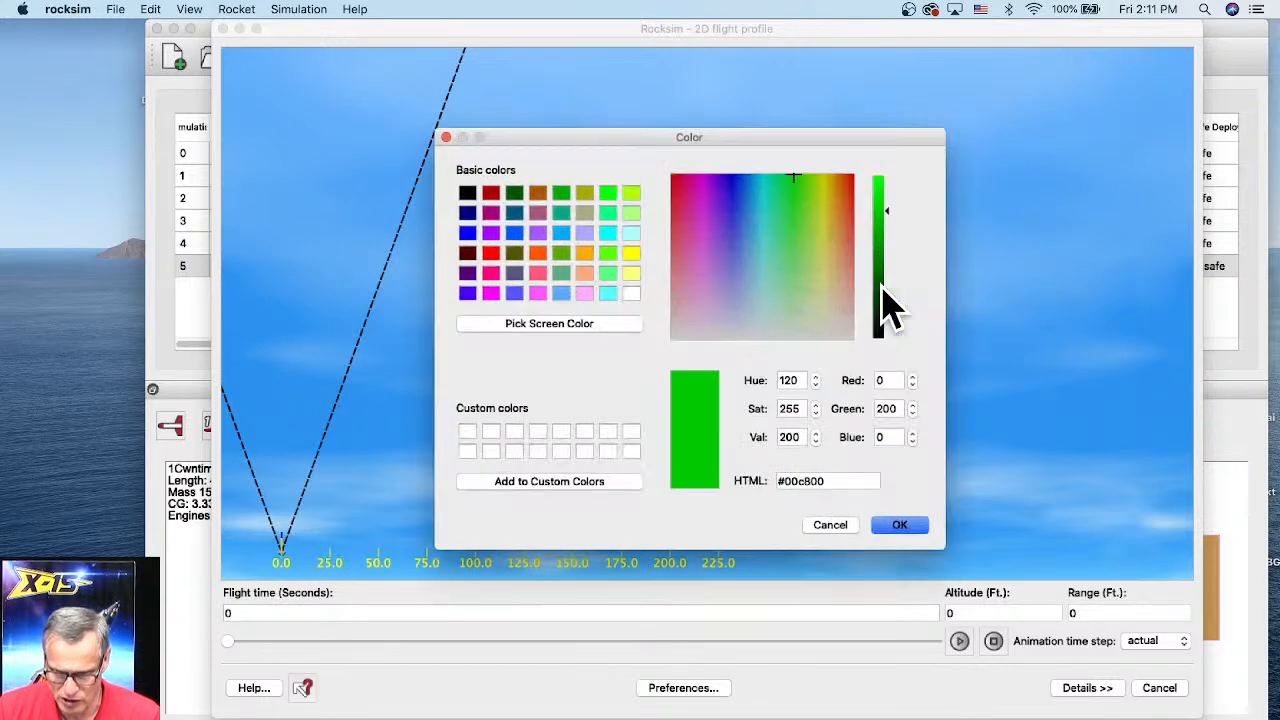
click(540, 252)
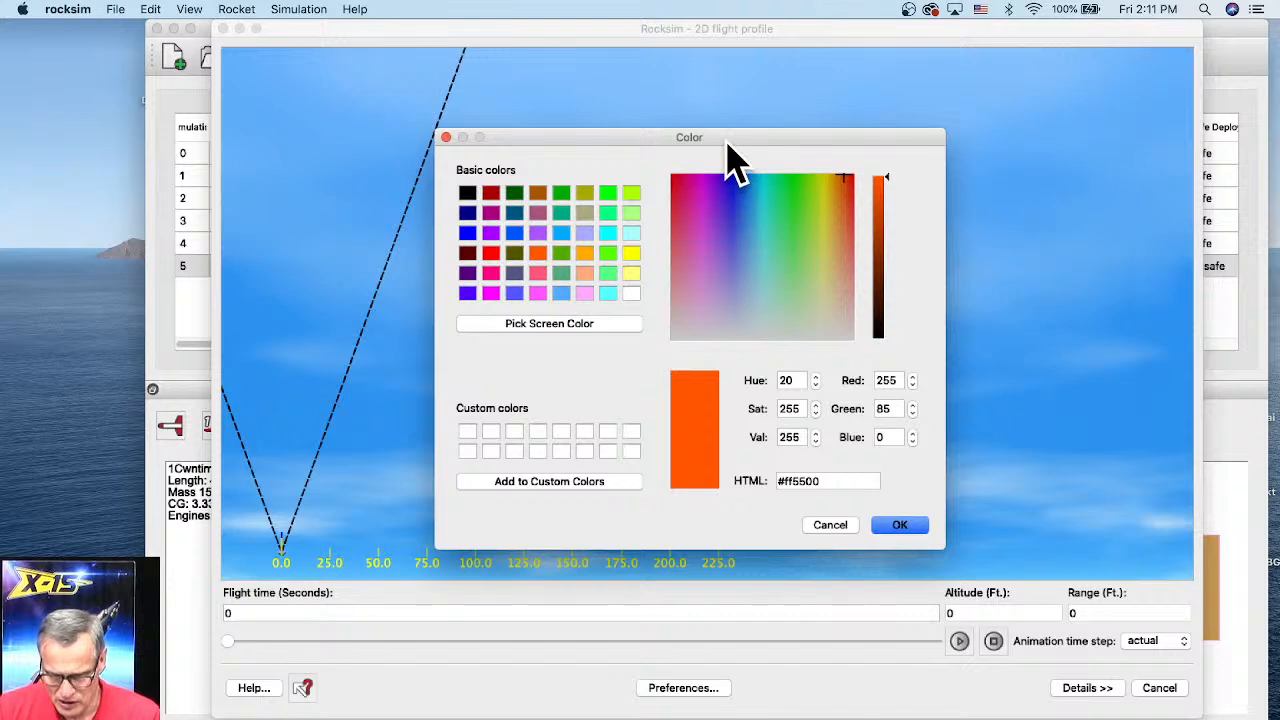
drag(727, 142, 584, 133)
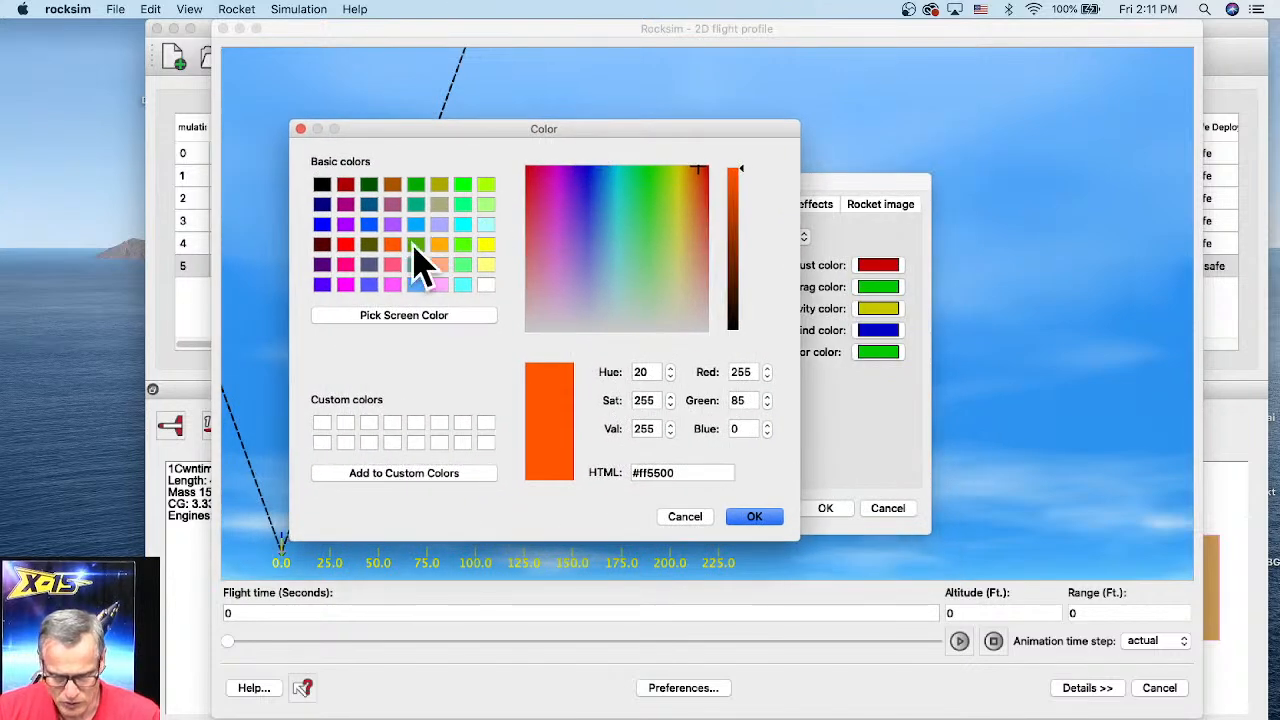
click(345, 284)
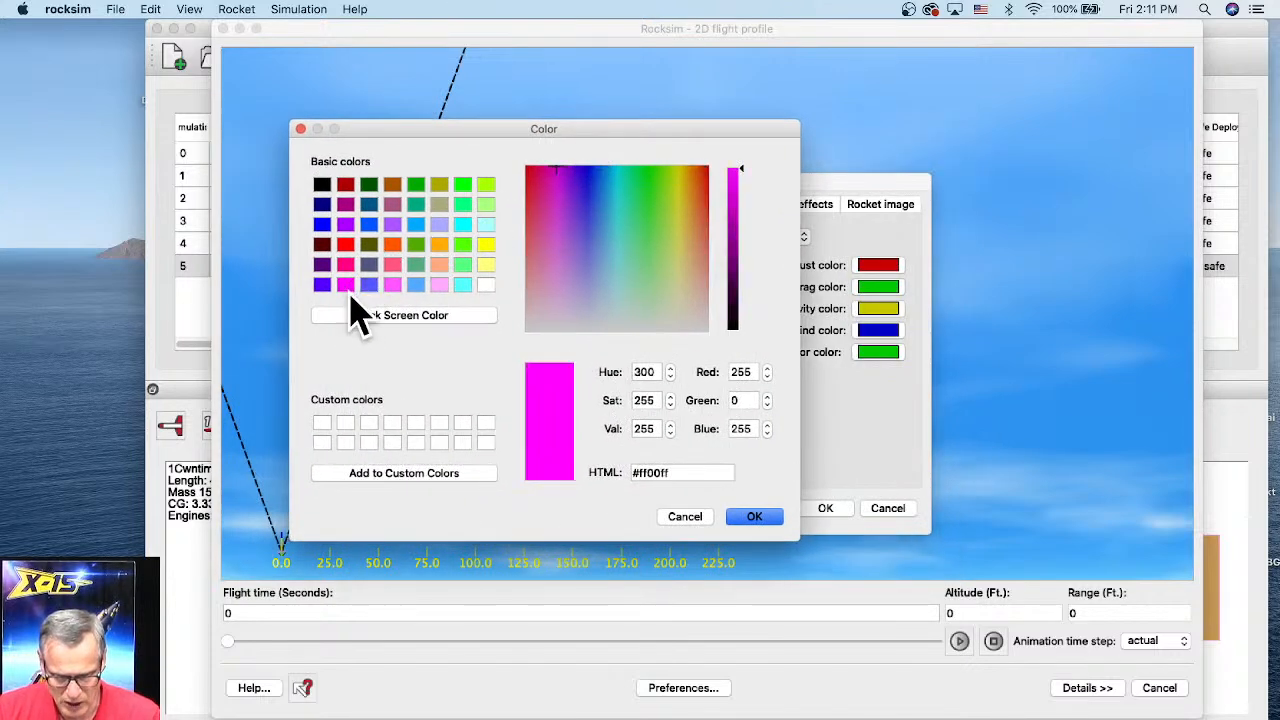
click(754, 517)
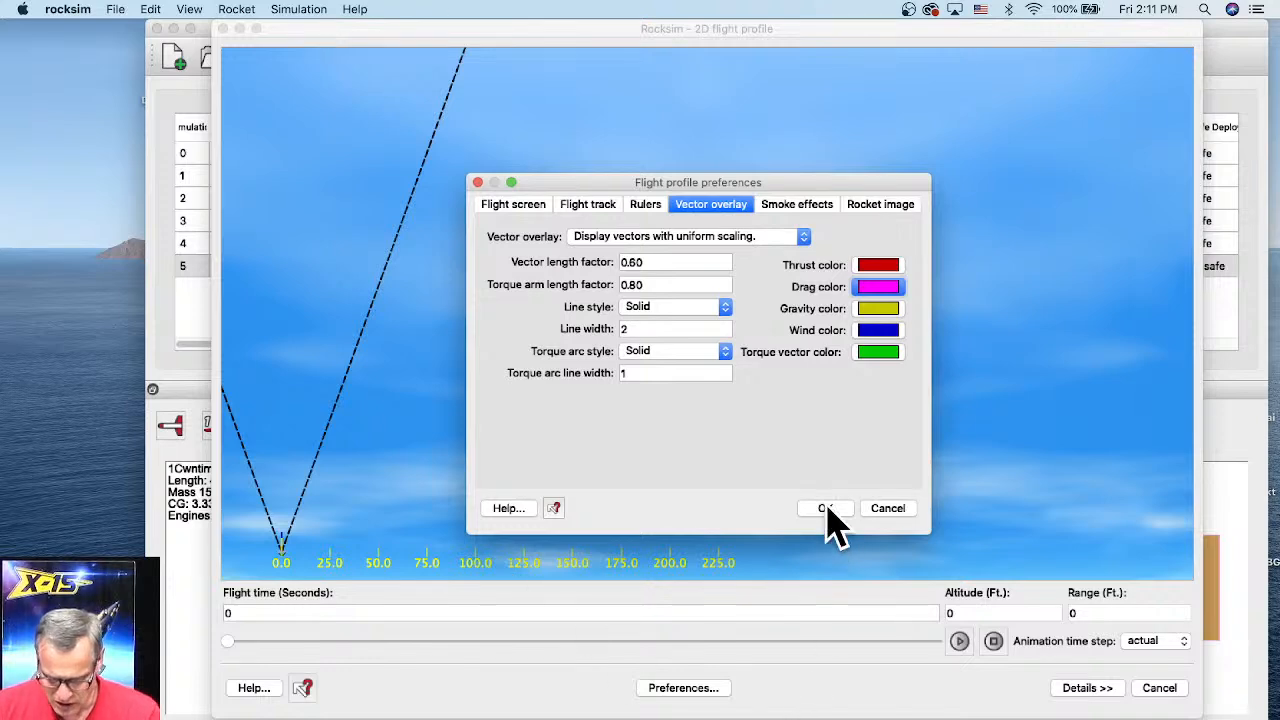
Step: In the flight screen preferences, turn off scaling the background image to fit the screen and apply
click(515, 212)
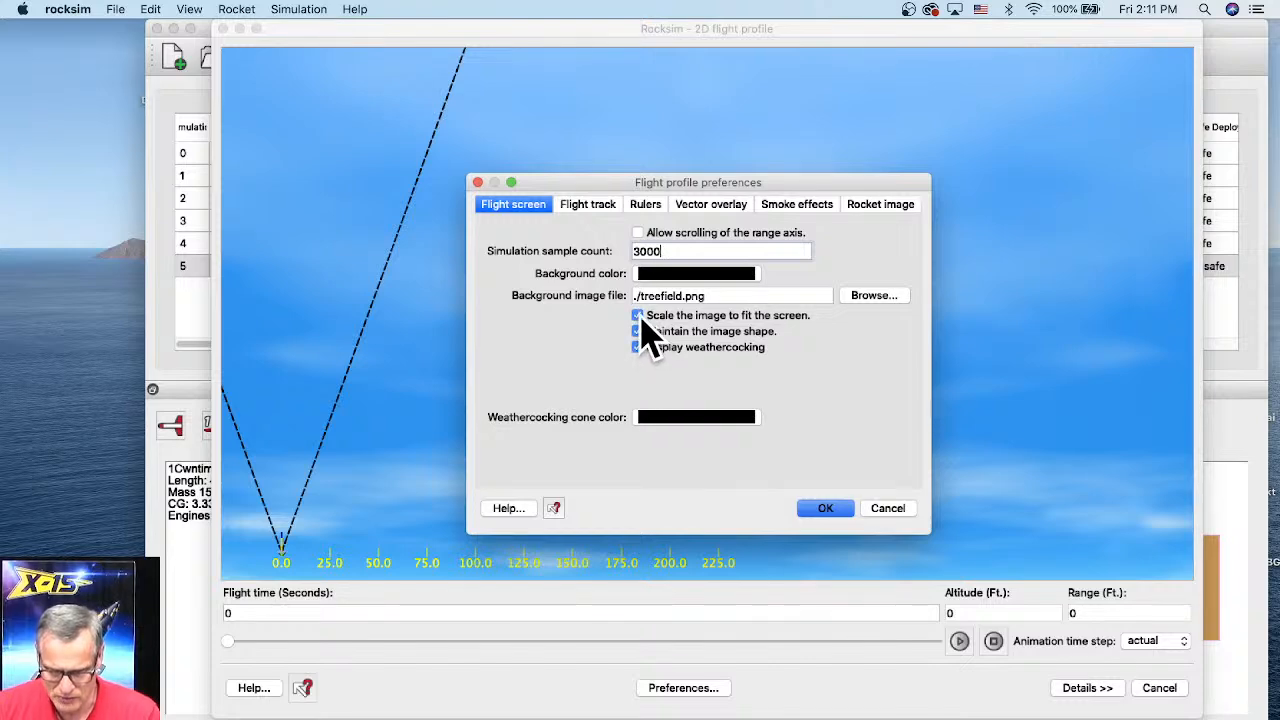
click(639, 317)
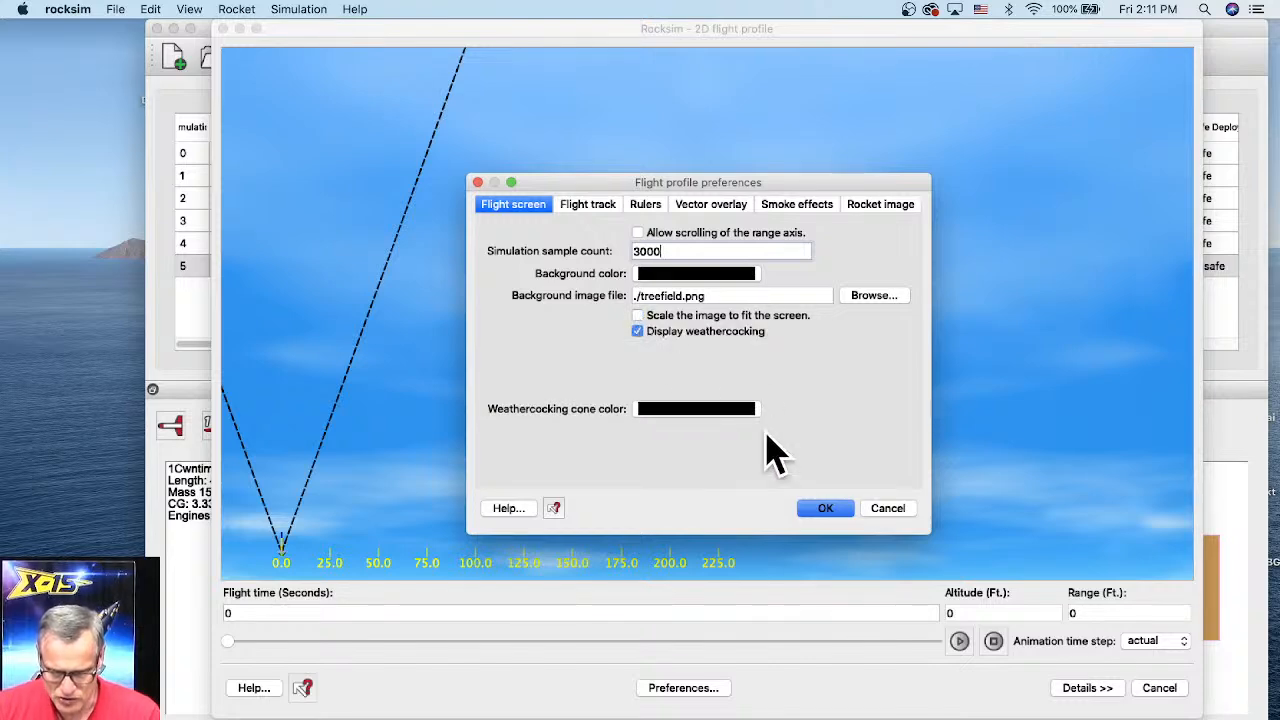
click(821, 506)
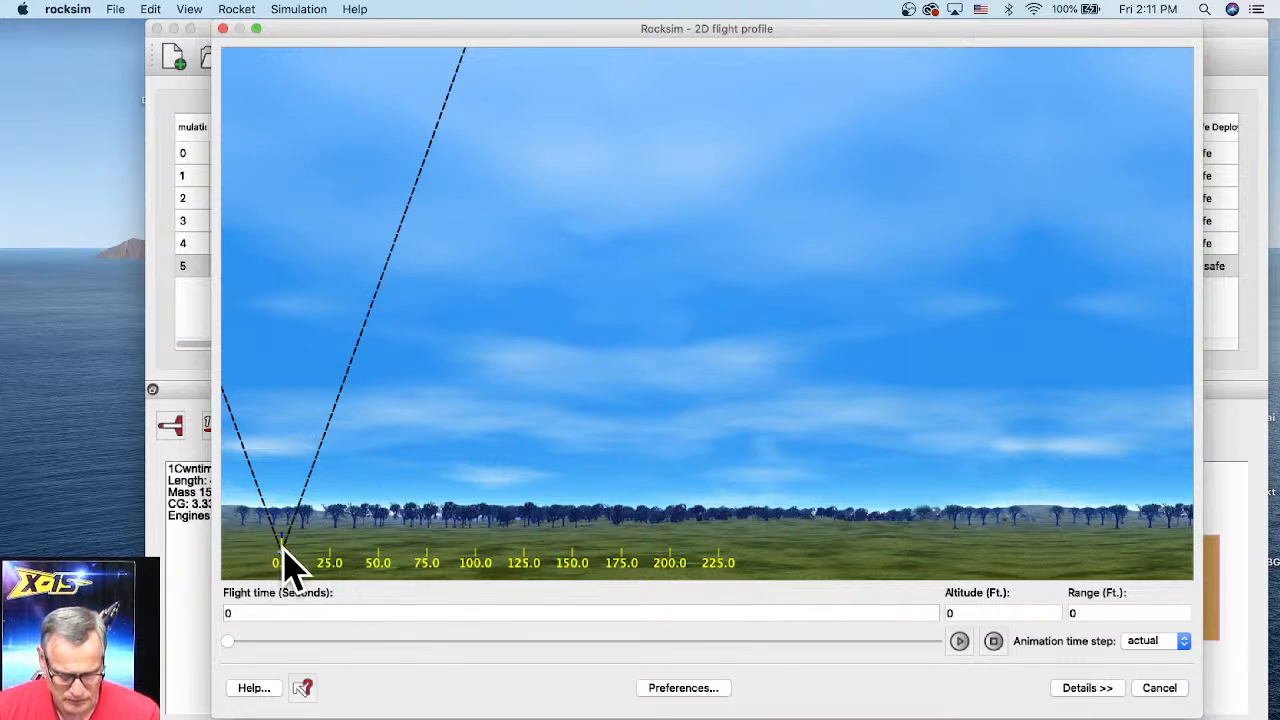
Step: Scrub through the flight profile animation to watch the ascent and descent, then close the window
drag(232, 648, 284, 645)
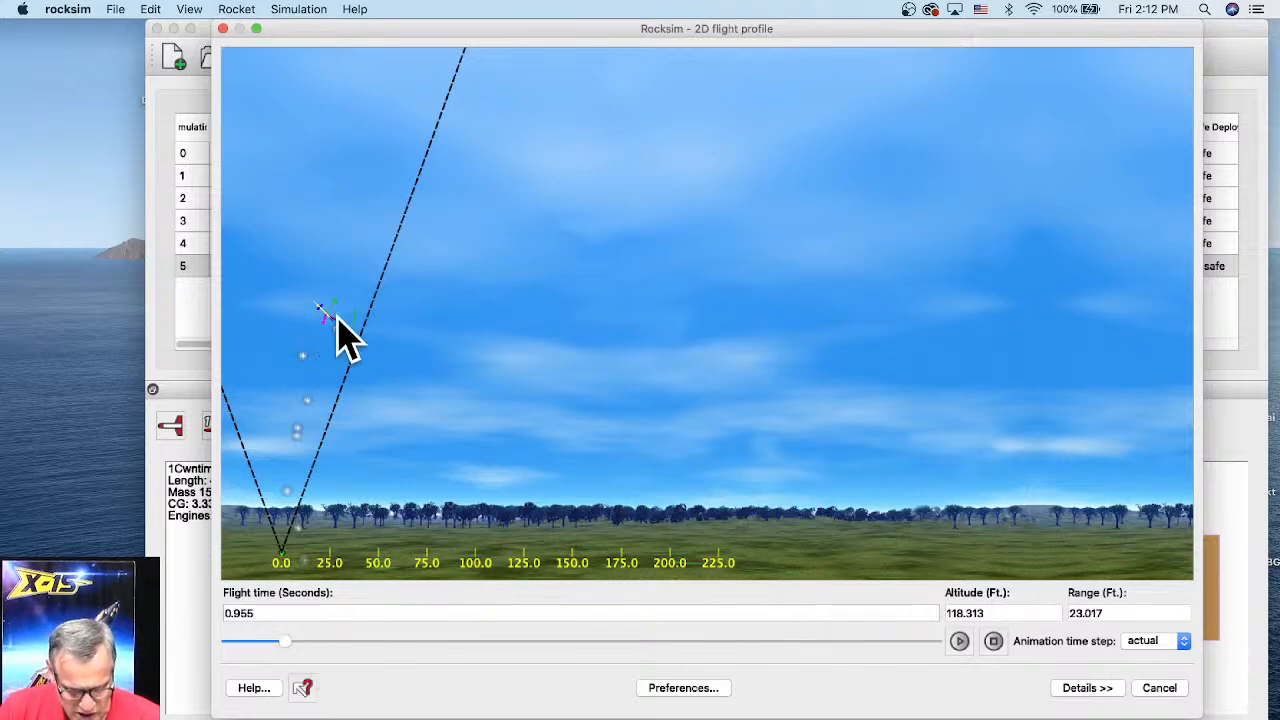
drag(284, 645, 470, 604)
drag(495, 605, 673, 607)
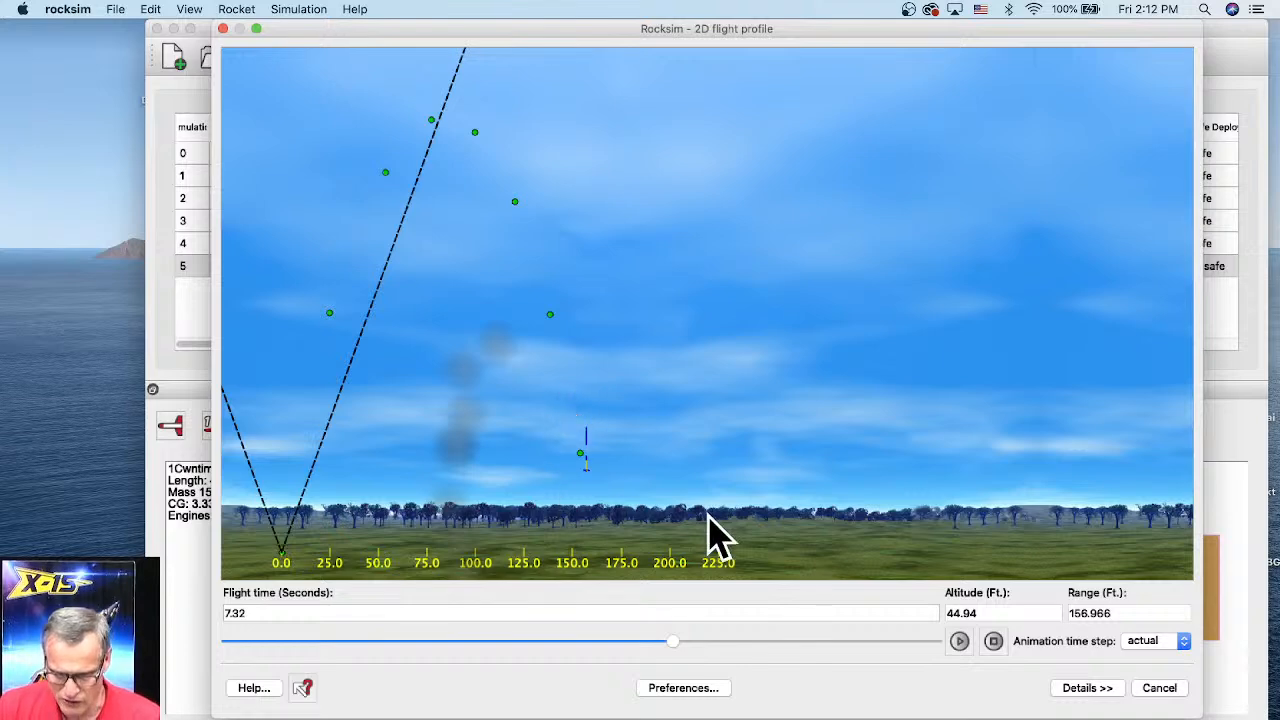
drag(671, 642, 792, 643)
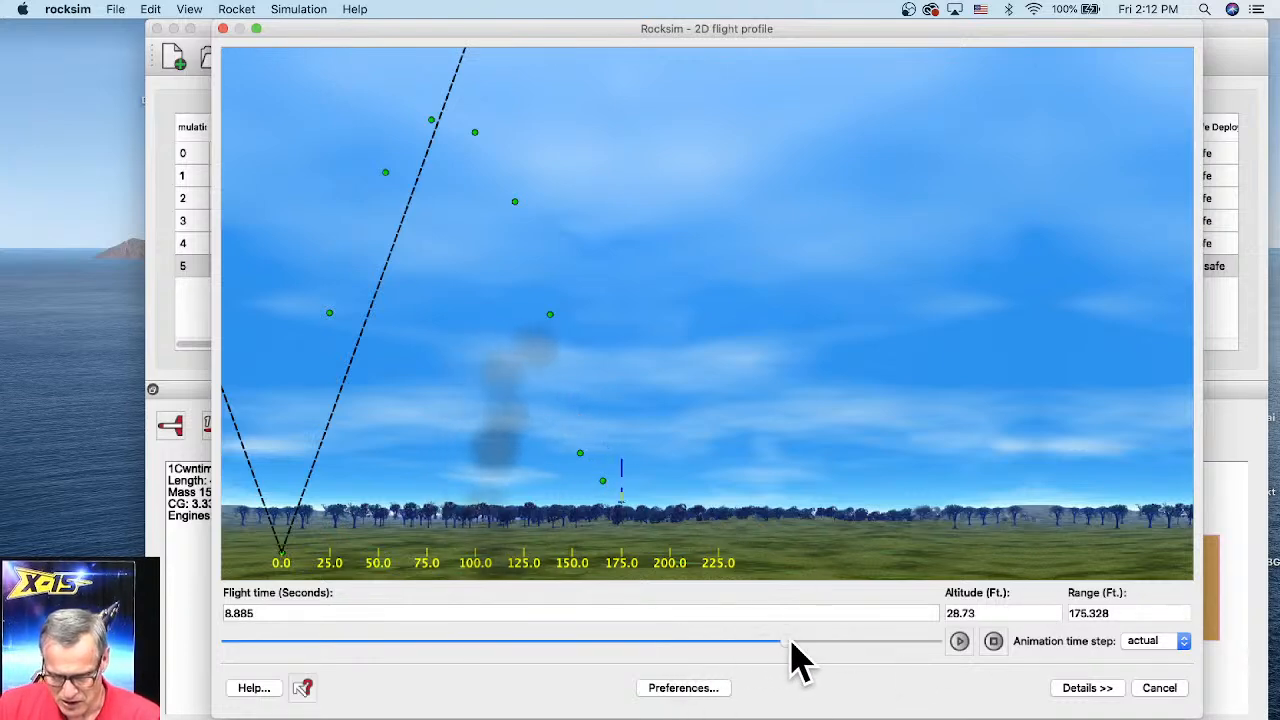
click(1157, 692)
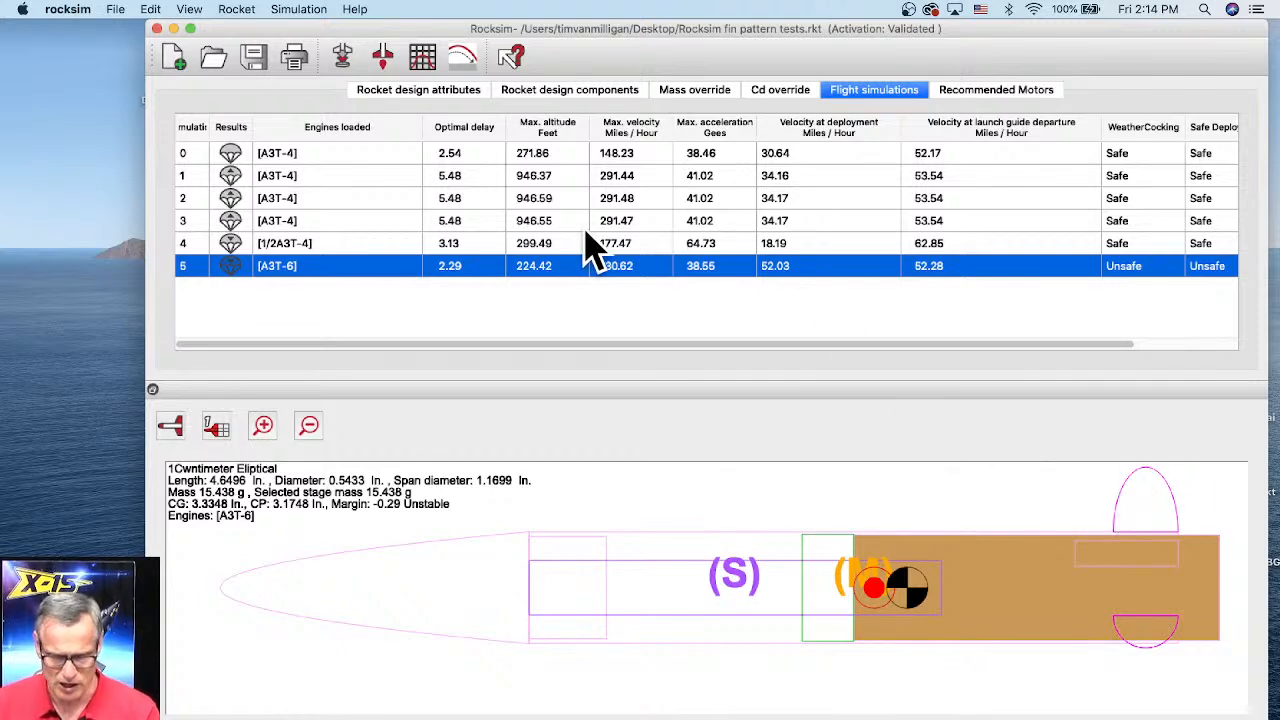
Step: Open the fin set's properties and compare the Trapezoidal and Elliptical fin shapes
click(590, 90)
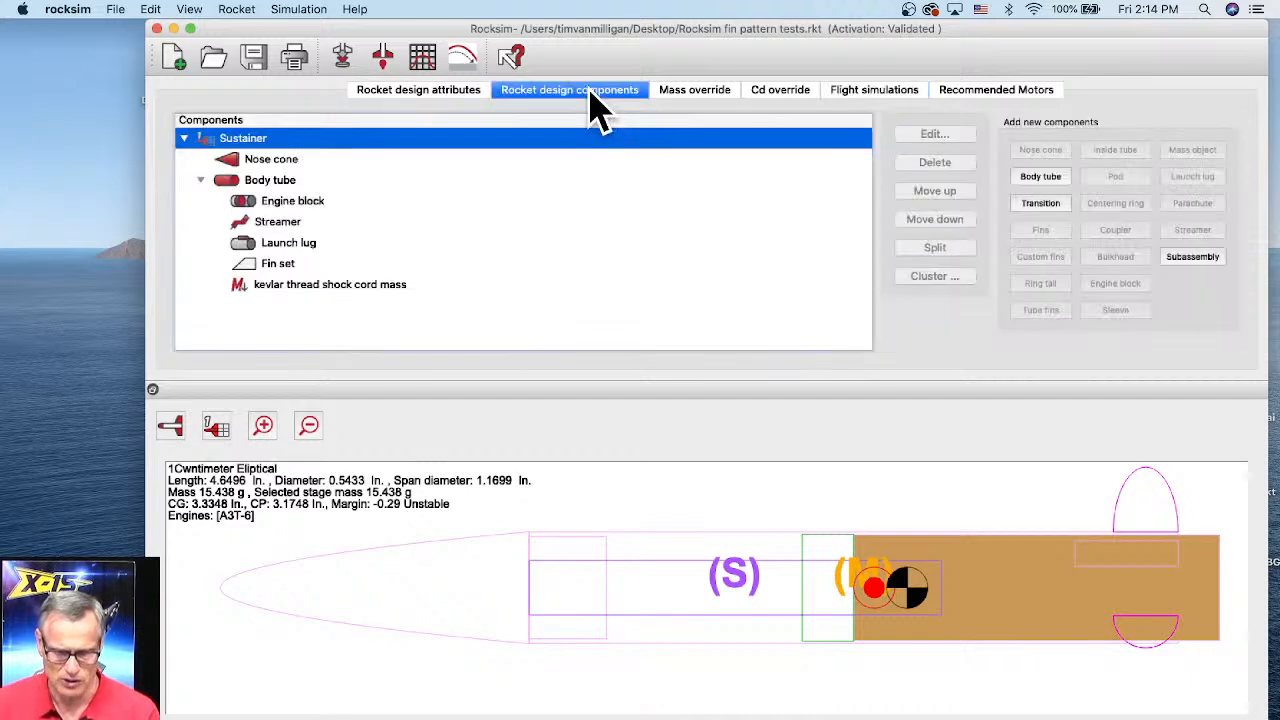
click(272, 266)
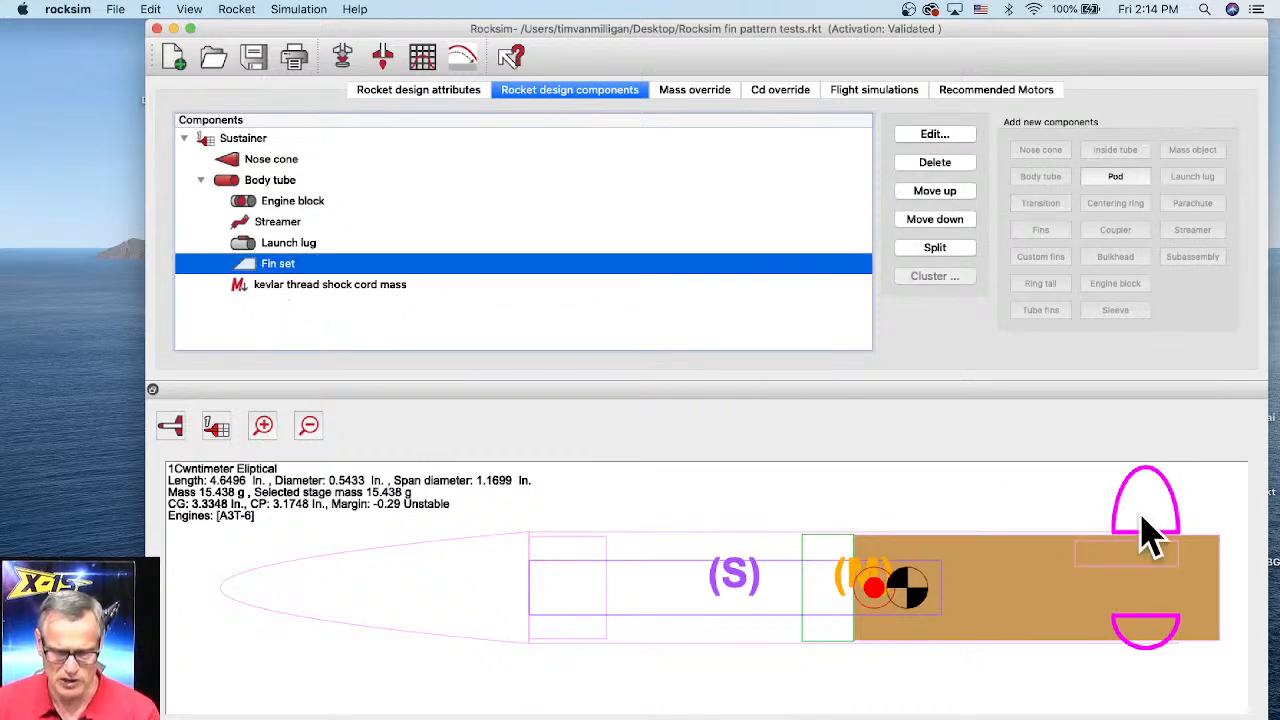
double_click(253, 268)
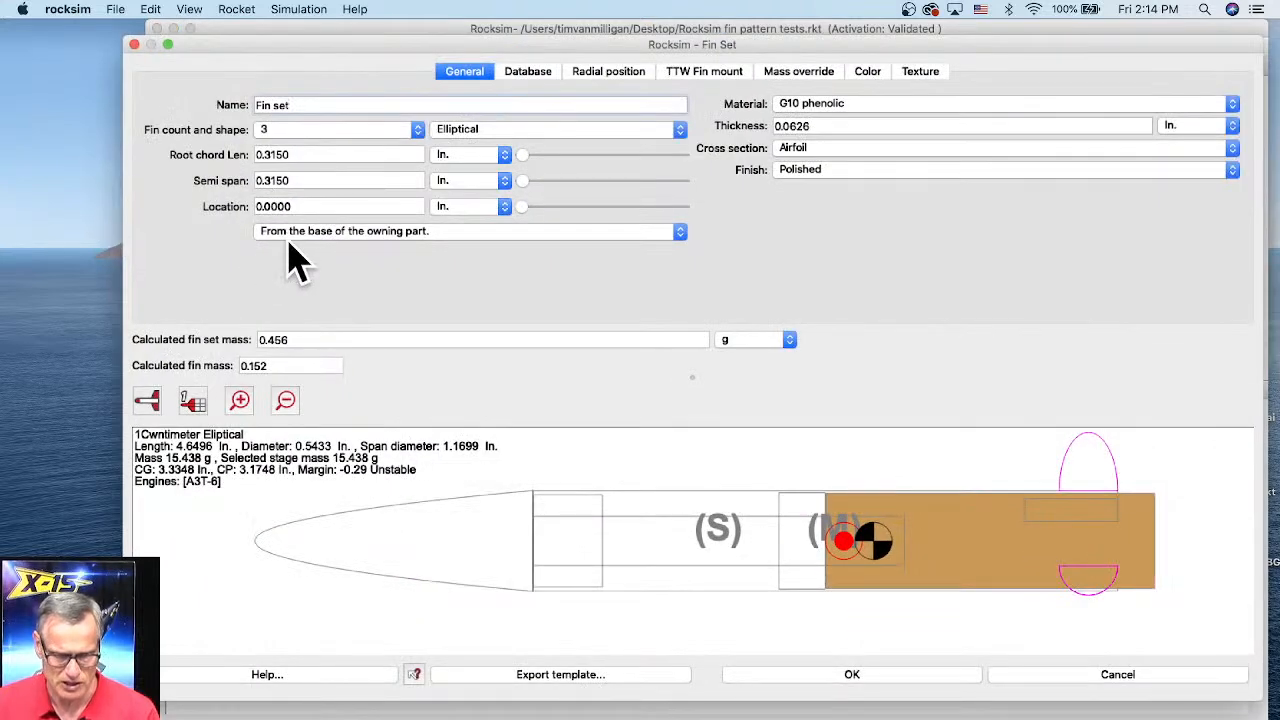
click(490, 131)
click(490, 116)
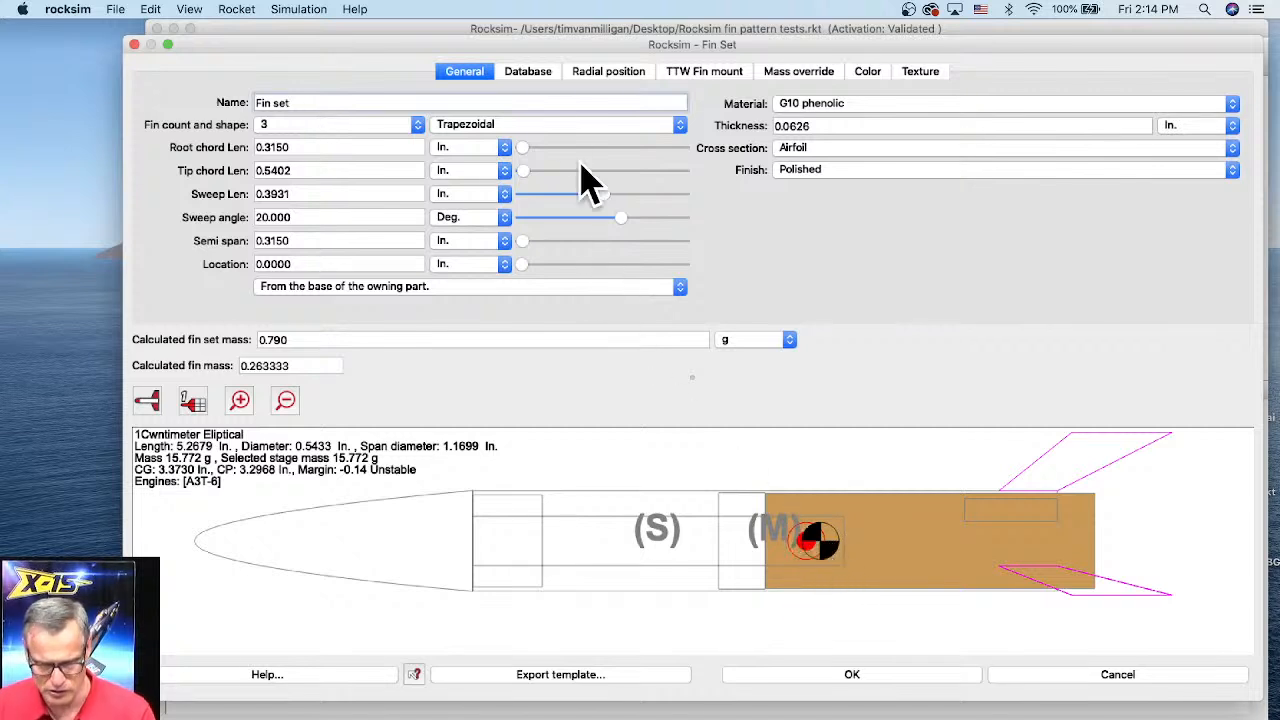
click(549, 127)
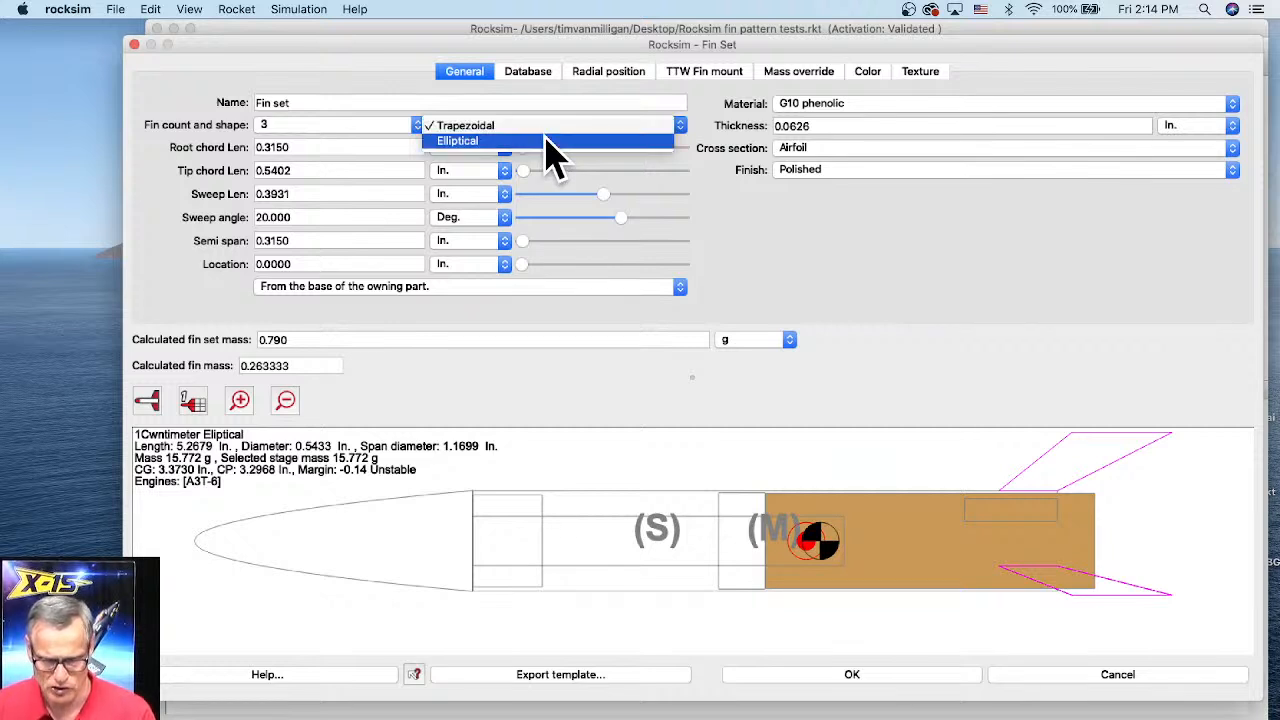
click(553, 141)
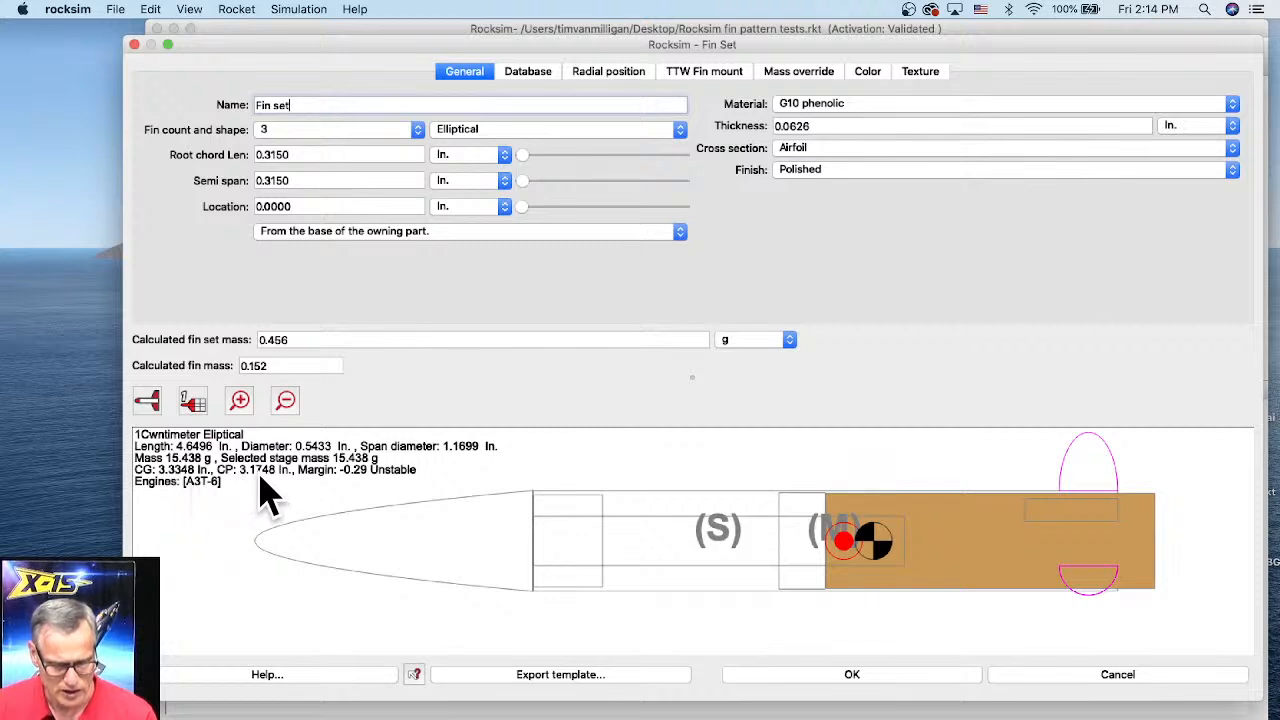
click(563, 133)
click(563, 117)
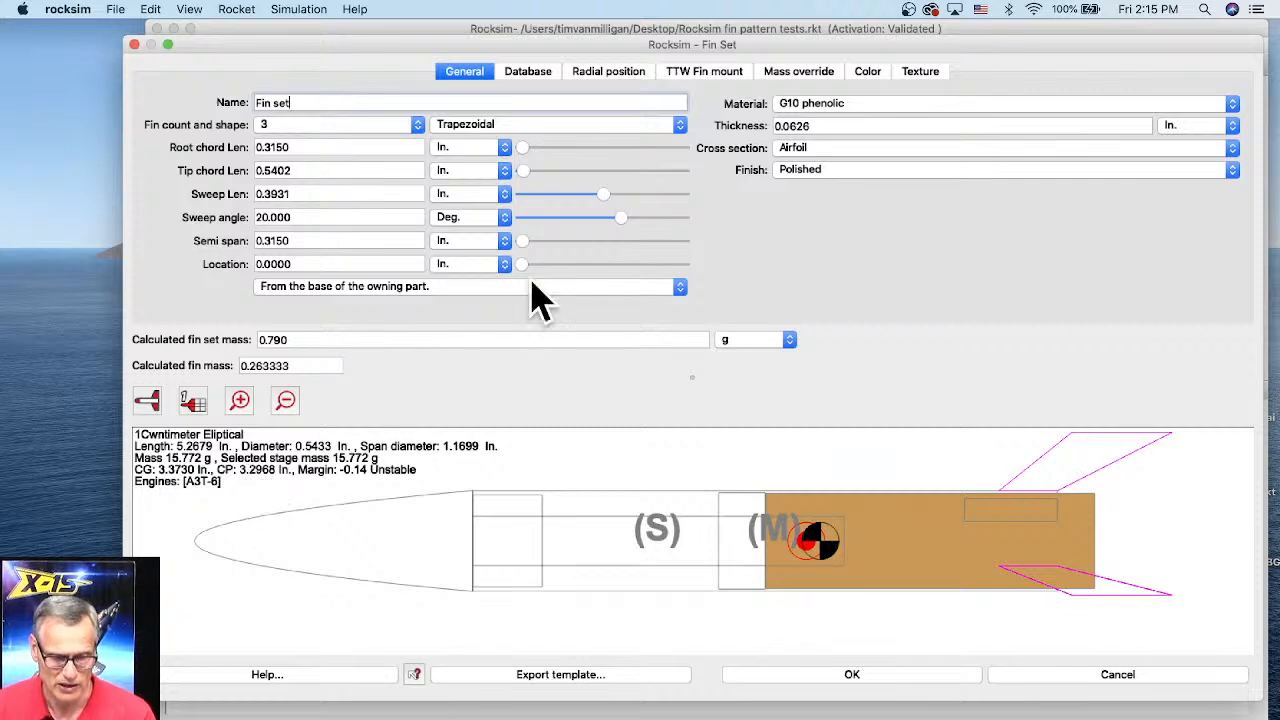
click(527, 126)
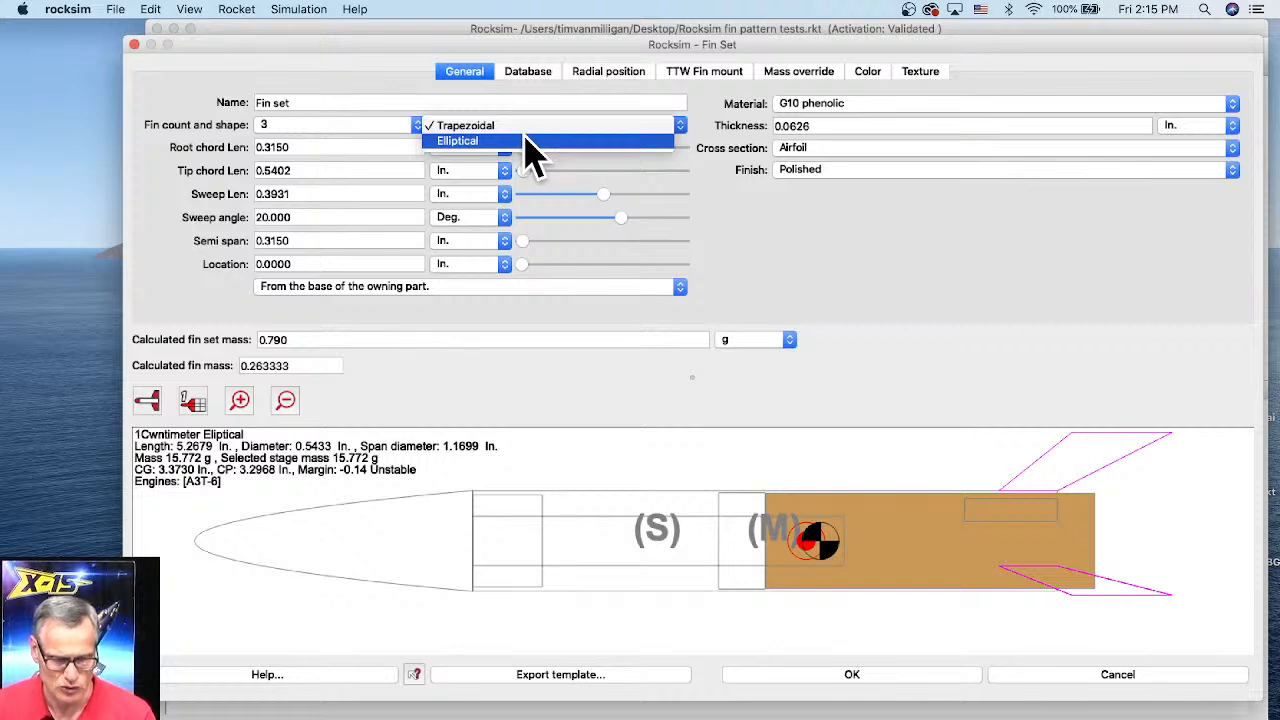
click(527, 141)
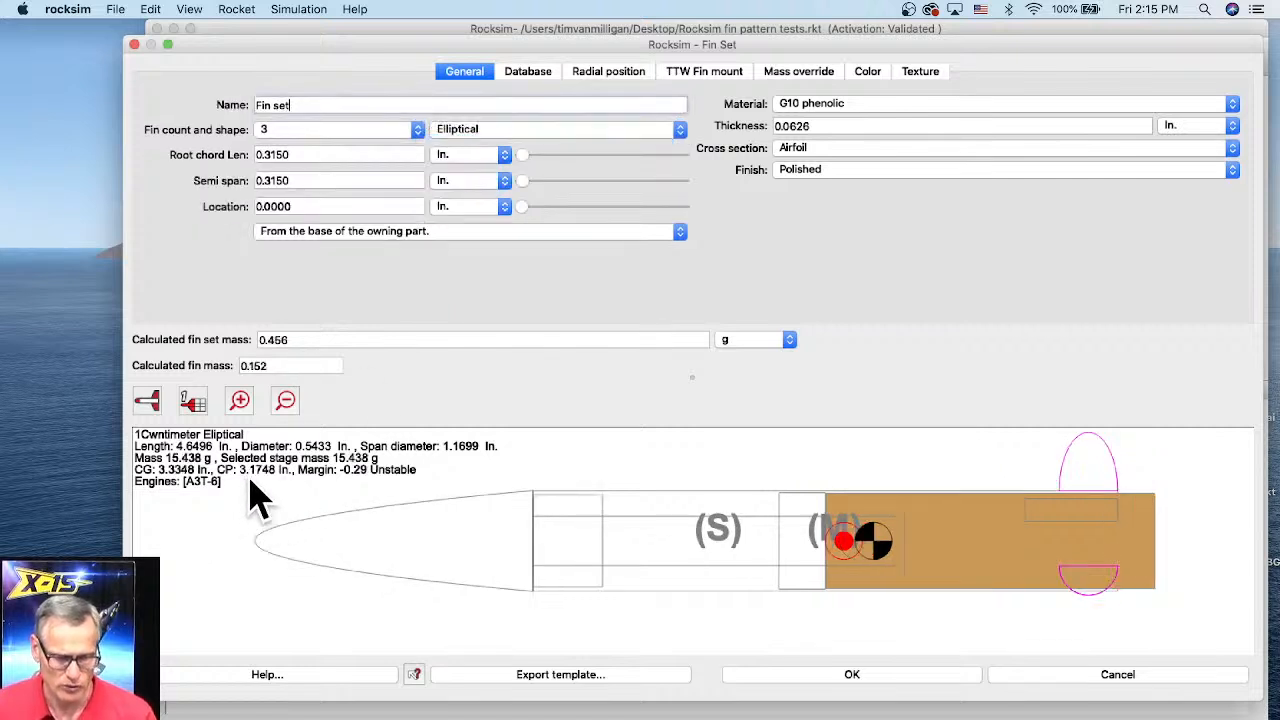
Step: Switch the fins to Trapezoidal and adjust the sweep angle to about -14 degrees
click(470, 130)
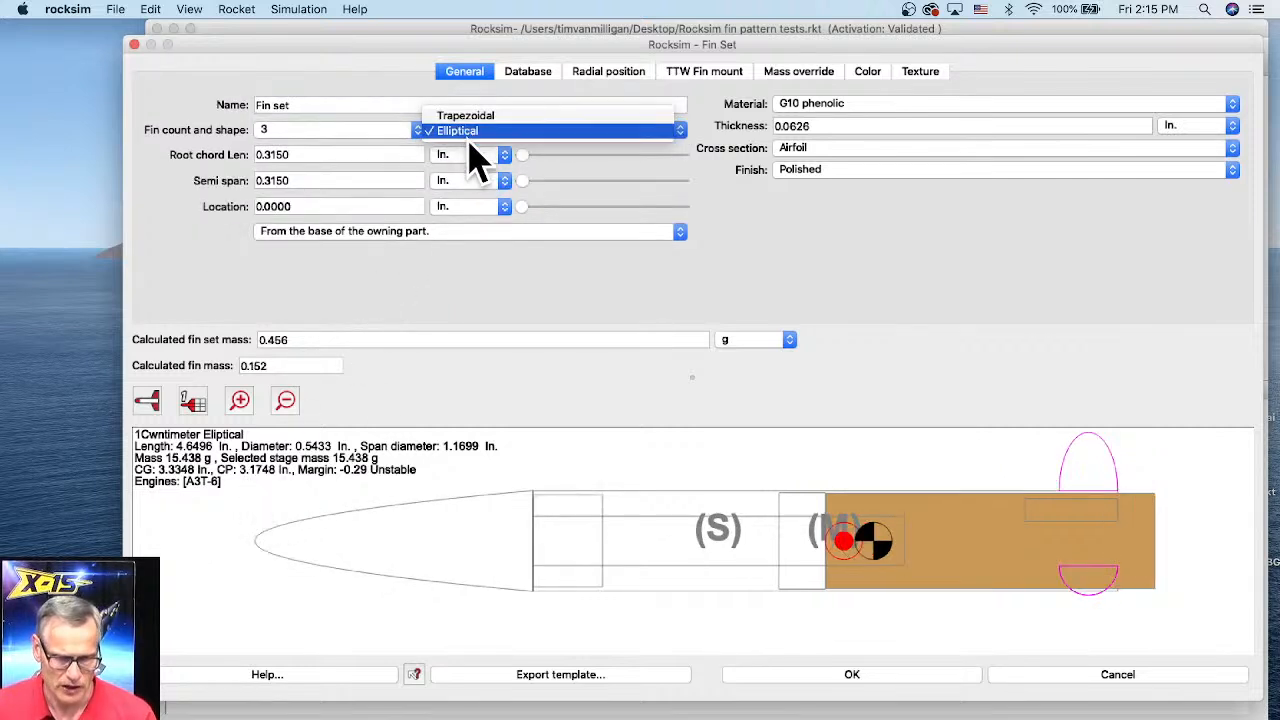
click(474, 116)
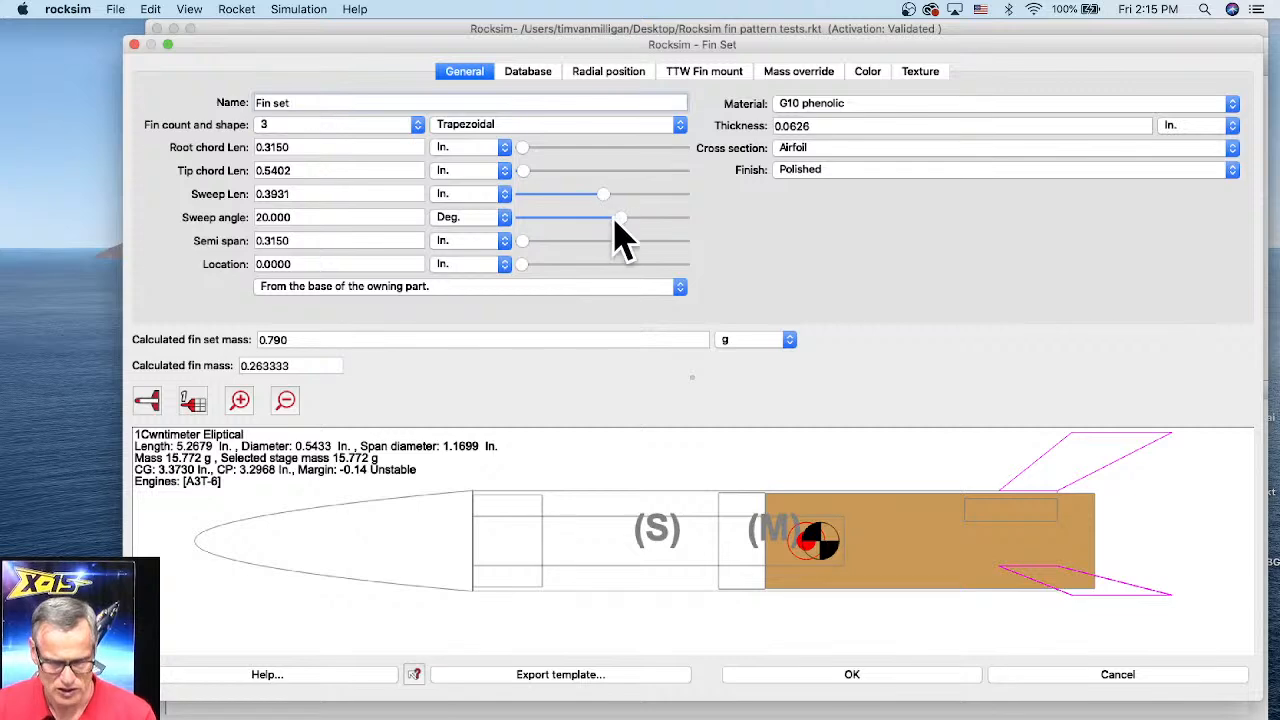
drag(616, 220, 667, 235)
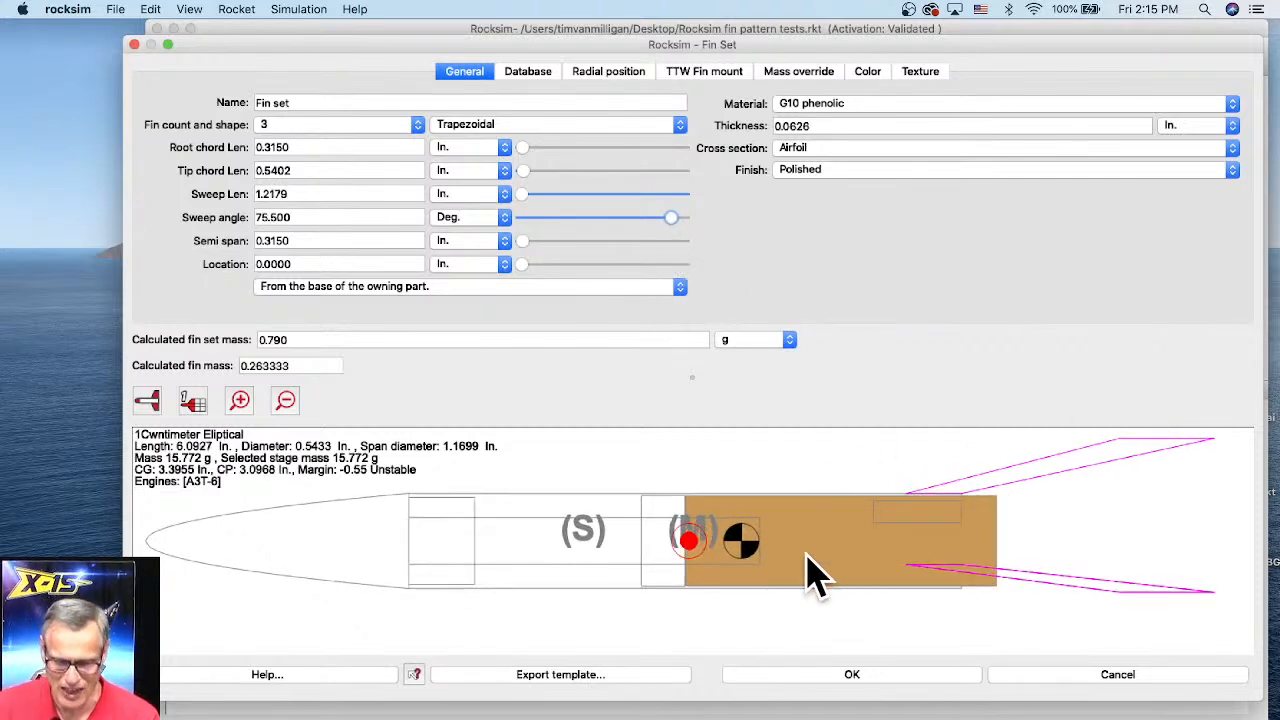
drag(663, 217, 594, 226)
drag(588, 224, 580, 226)
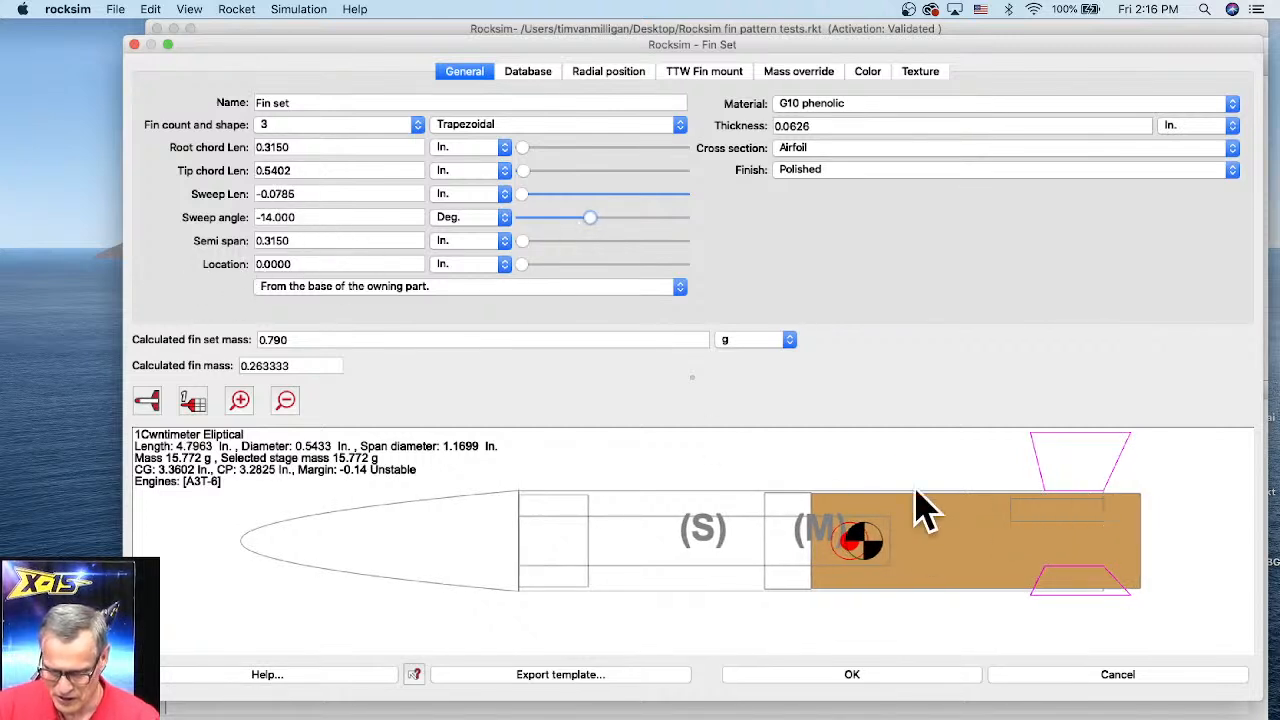
Step: Set the fin root chord length to about 0.5 inches
click(522, 147)
drag(526, 152, 528, 152)
click(527, 152)
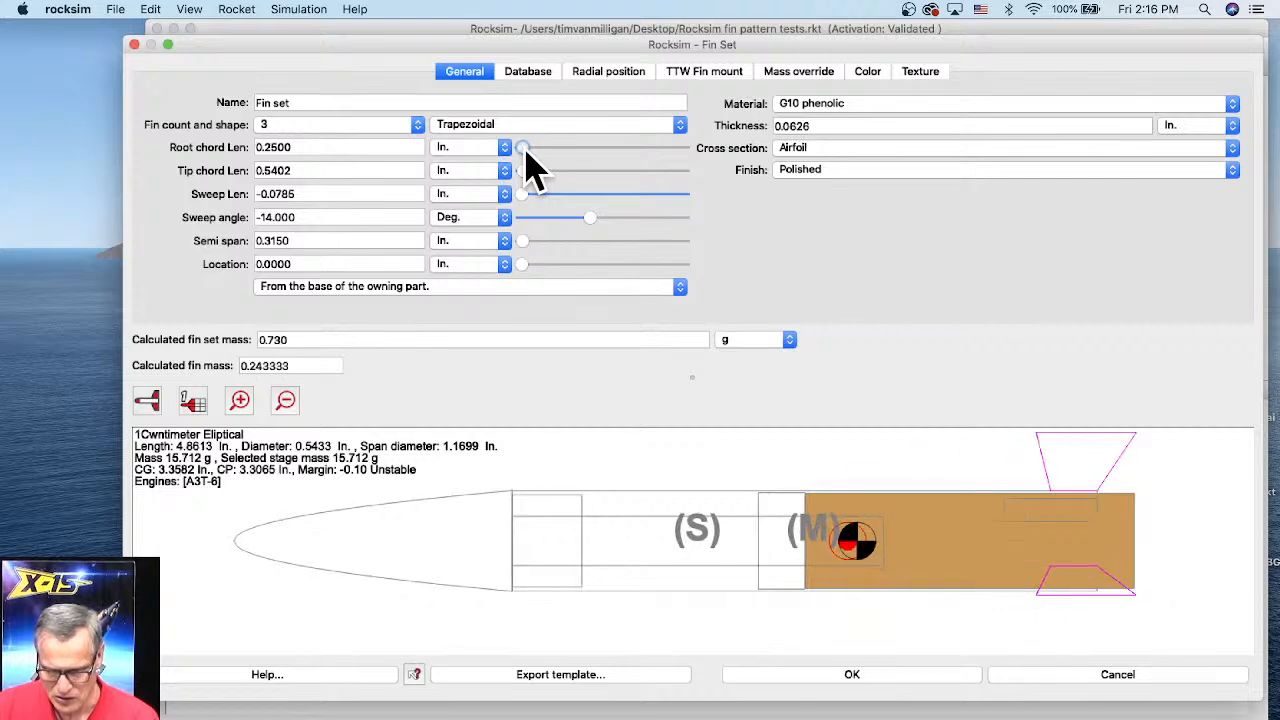
click(527, 152)
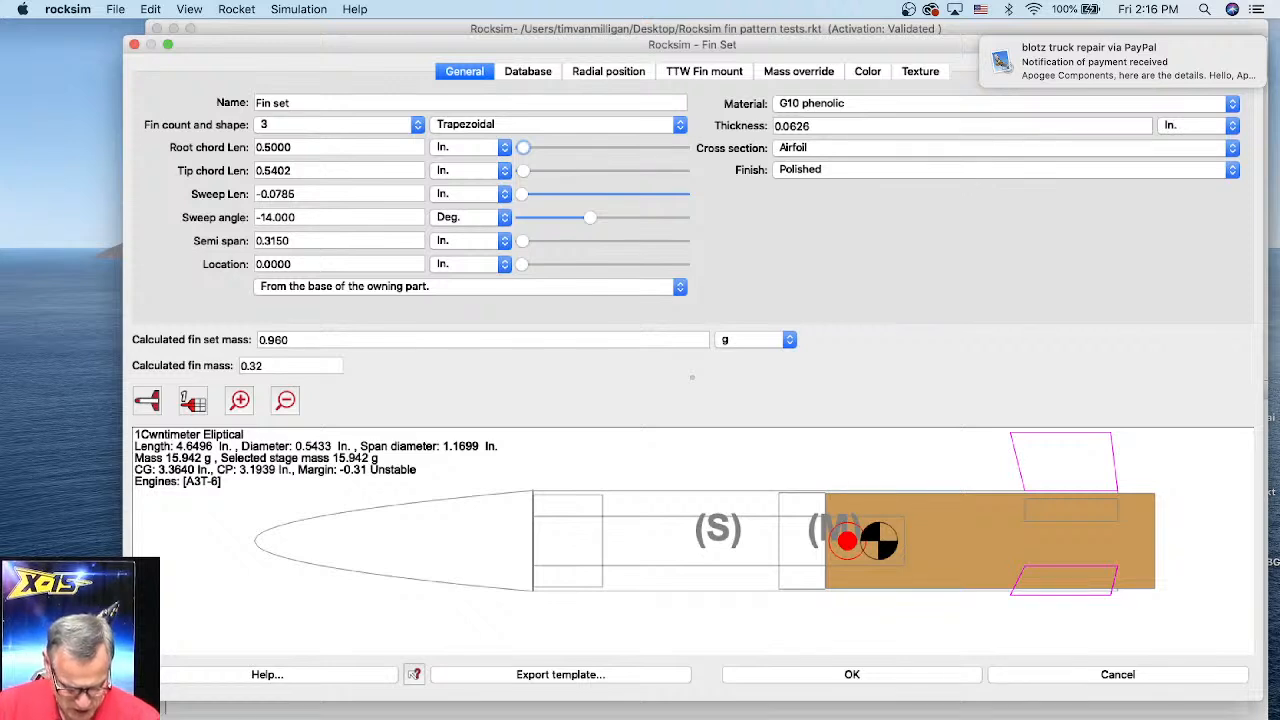
click(100, 715)
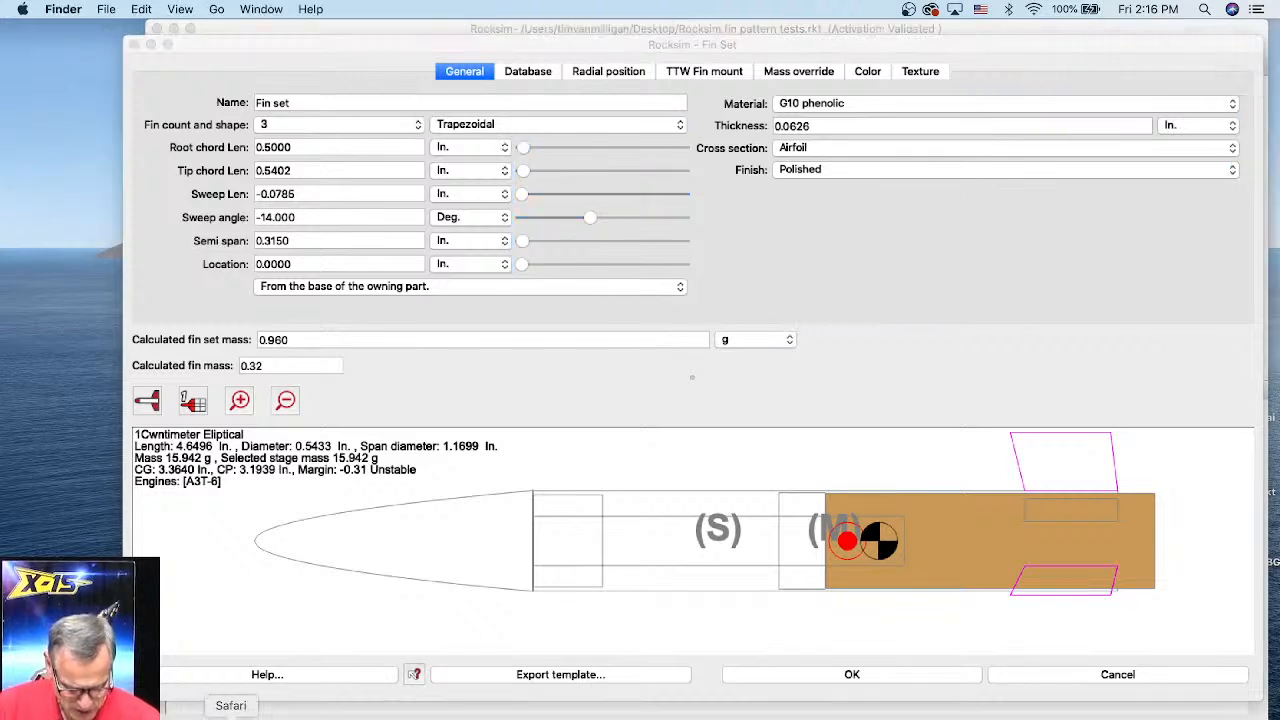
right_click(303, 712)
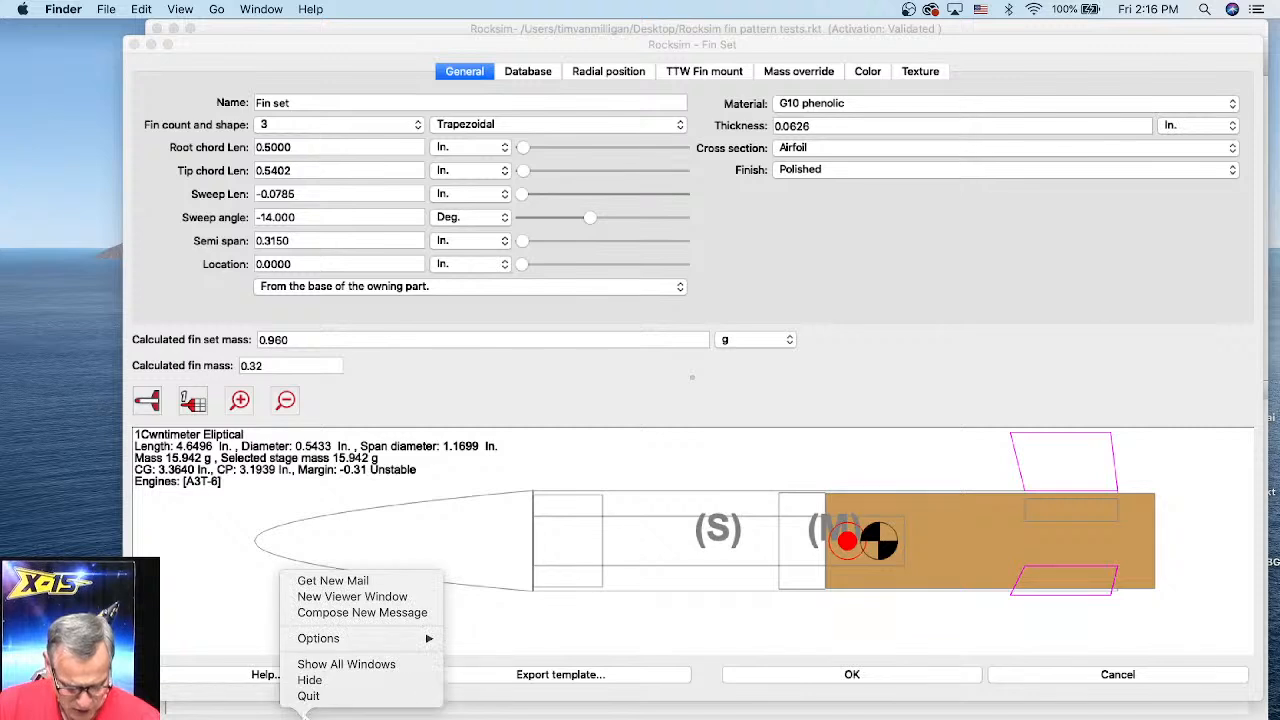
click(310, 706)
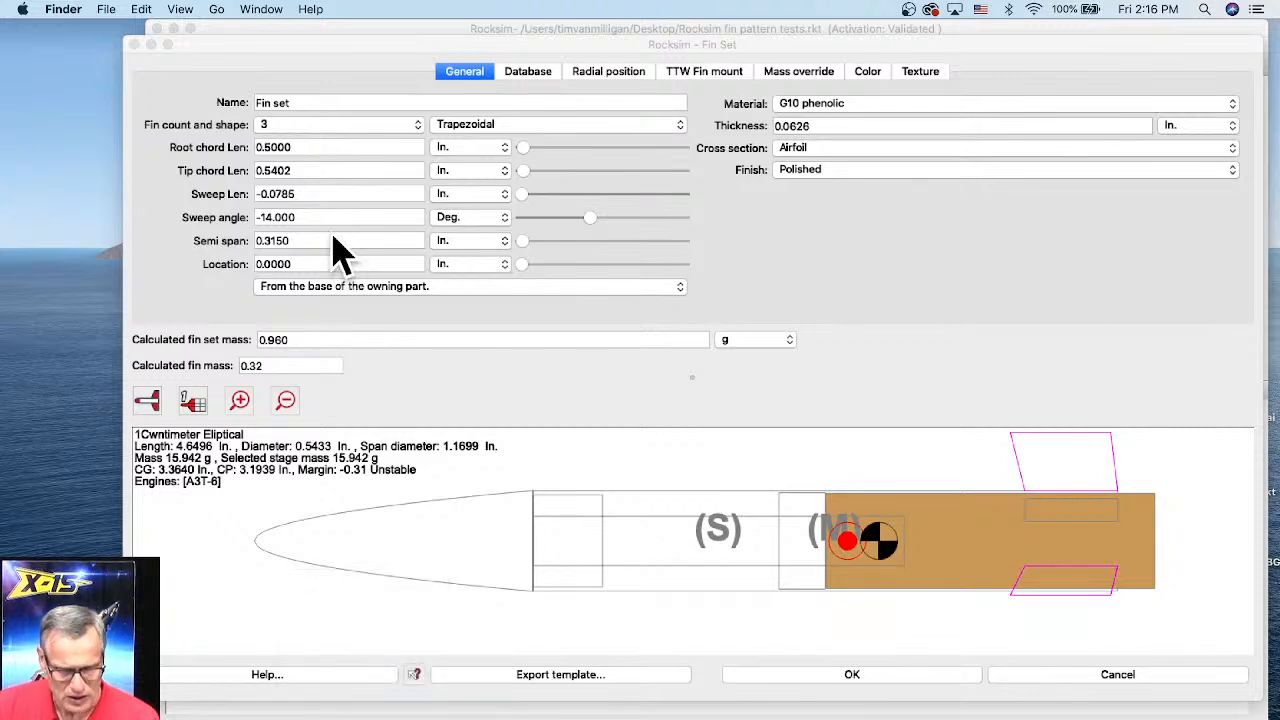
Step: Set the fin root chord length to 0.54 inches
click(288, 176)
drag(291, 171, 300, 147)
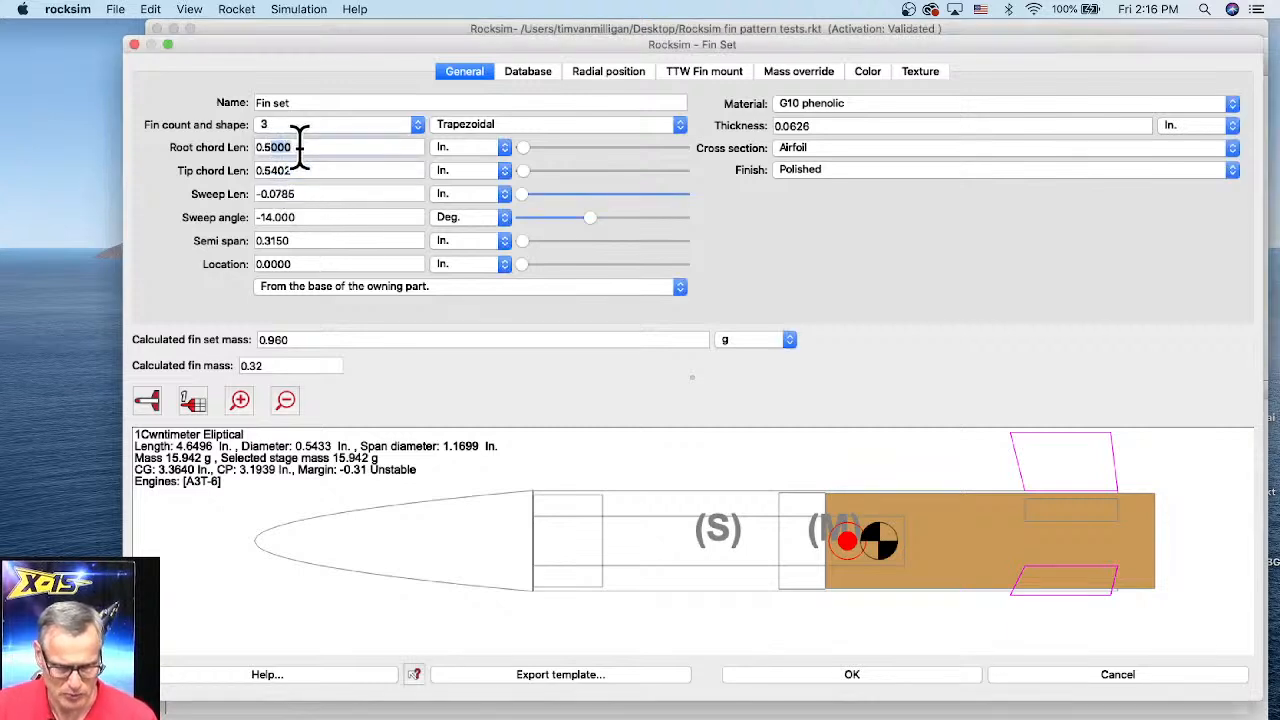
text(54)
key(Tab)
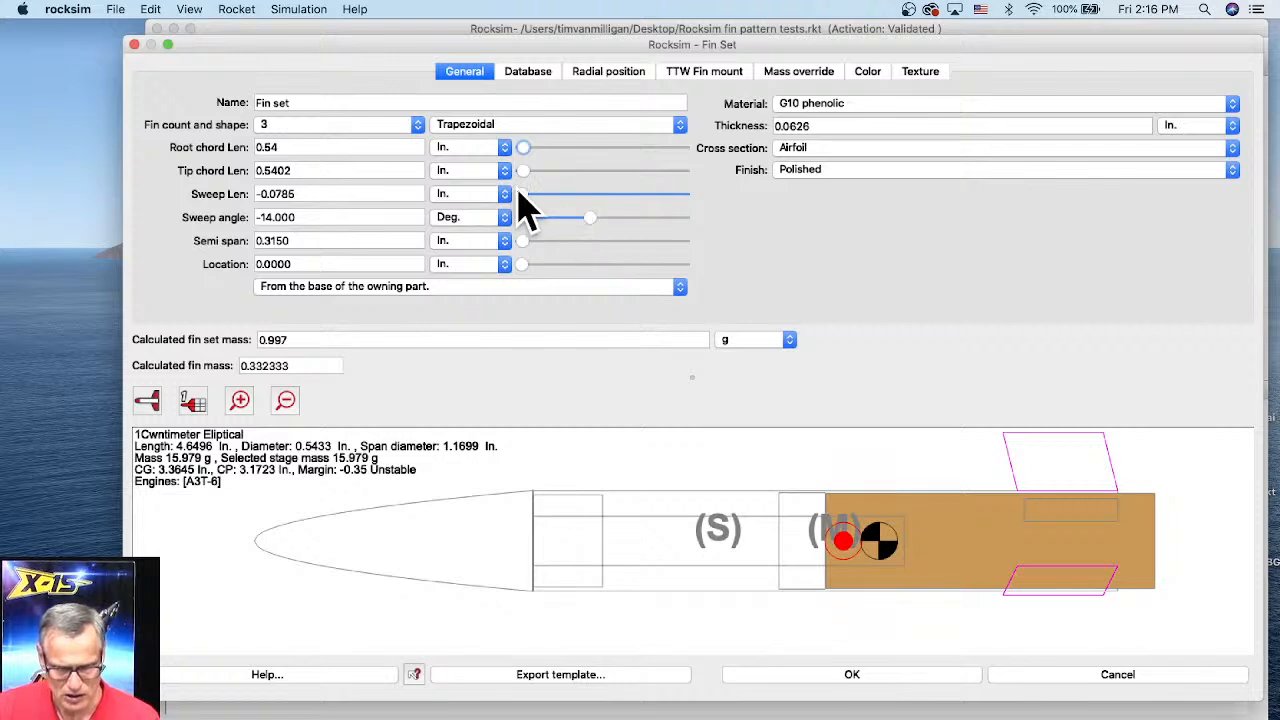
Step: Reset the fin sweep length to 0 inches and set the sweep angle to about 46.6 degrees
drag(520, 192, 530, 195)
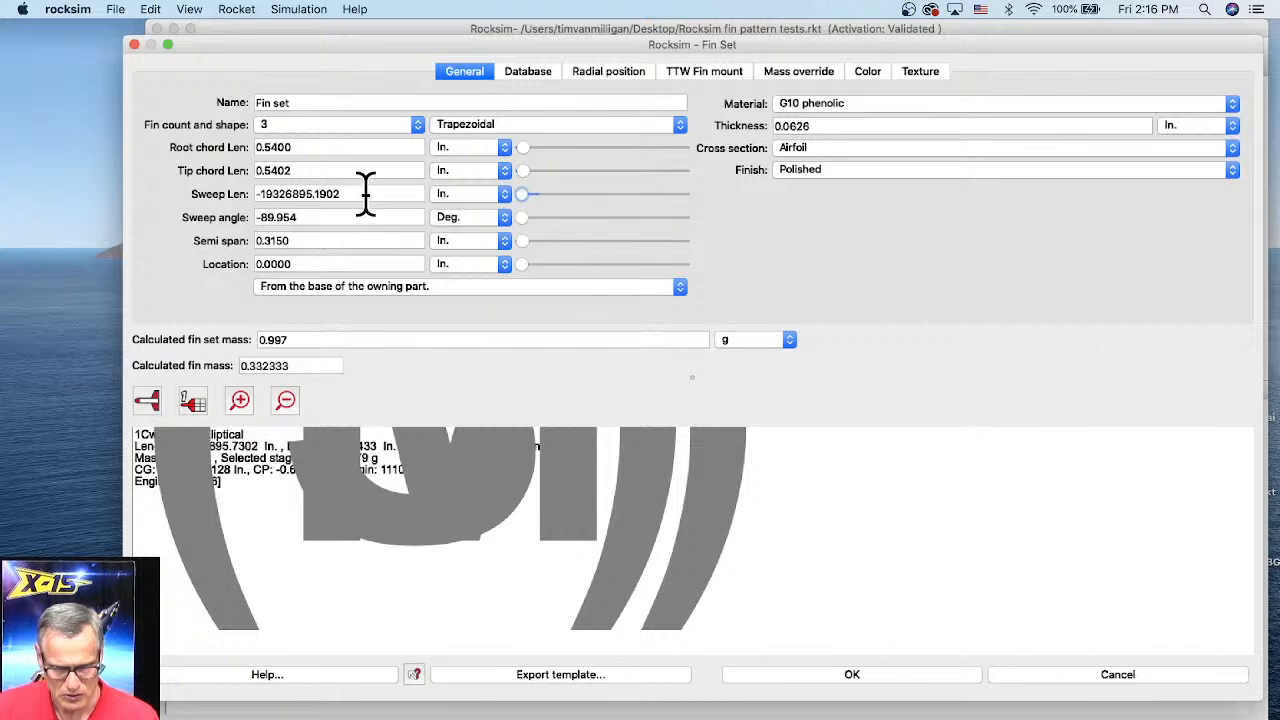
drag(366, 194, 240, 180)
key(BackSpace)
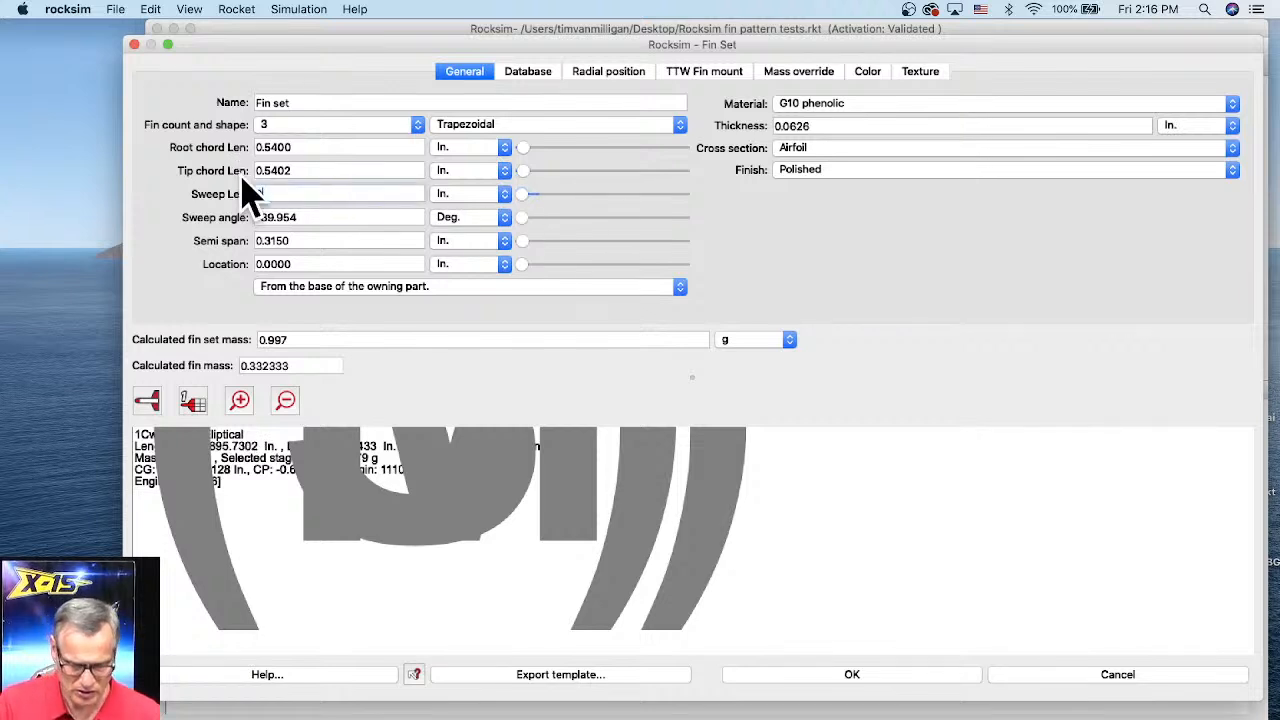
text(0)
key(Return)
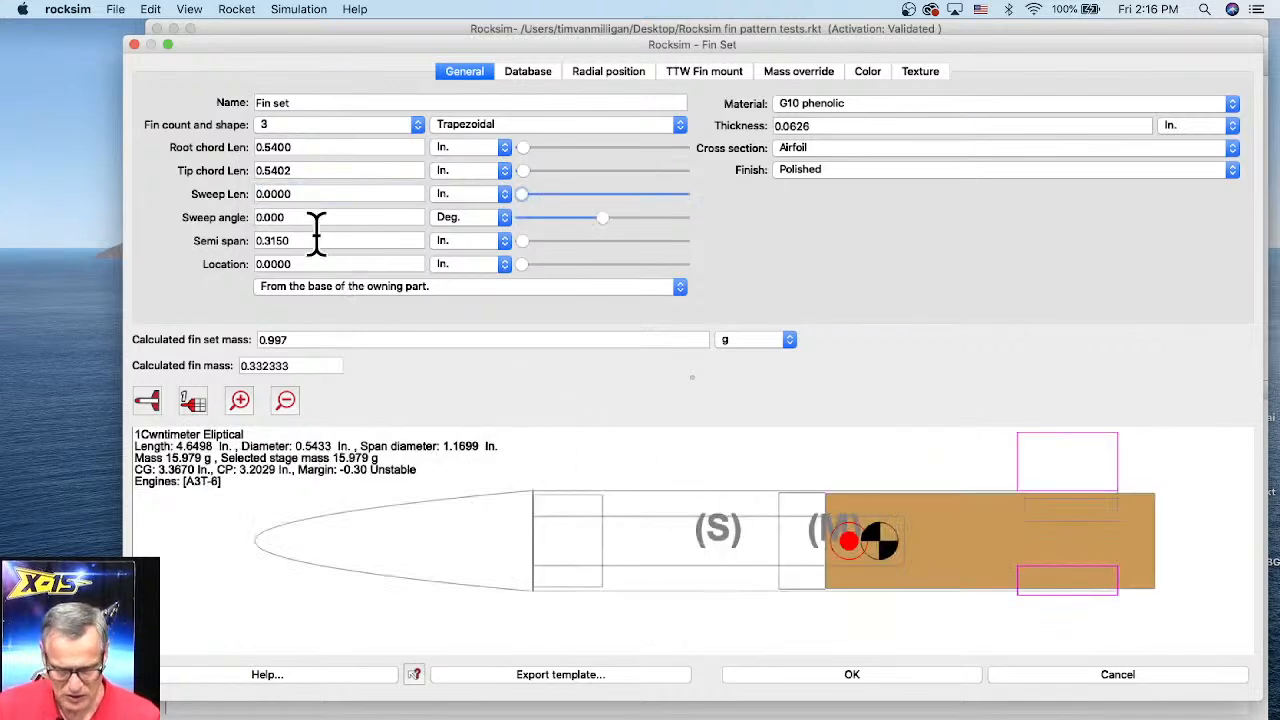
drag(602, 218, 645, 219)
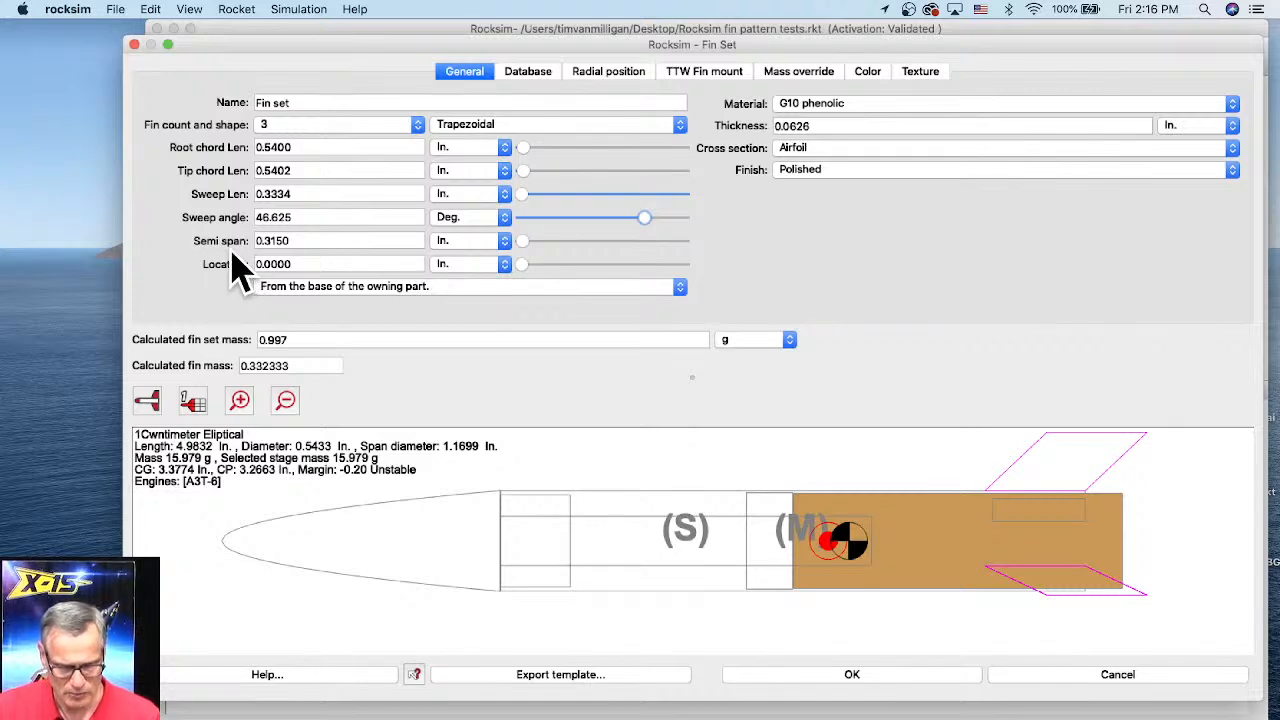
Step: Set the fin semi span to 0.75 inches and apply the fin set changes
click(528, 241)
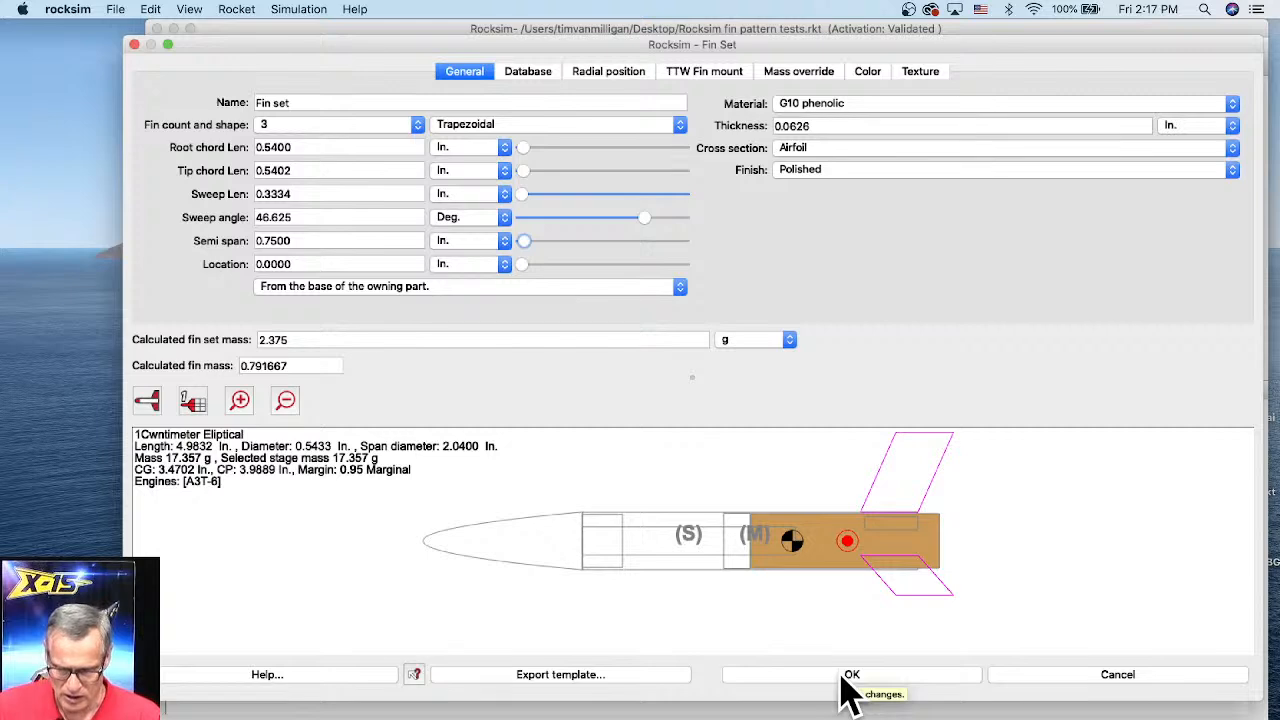
click(848, 676)
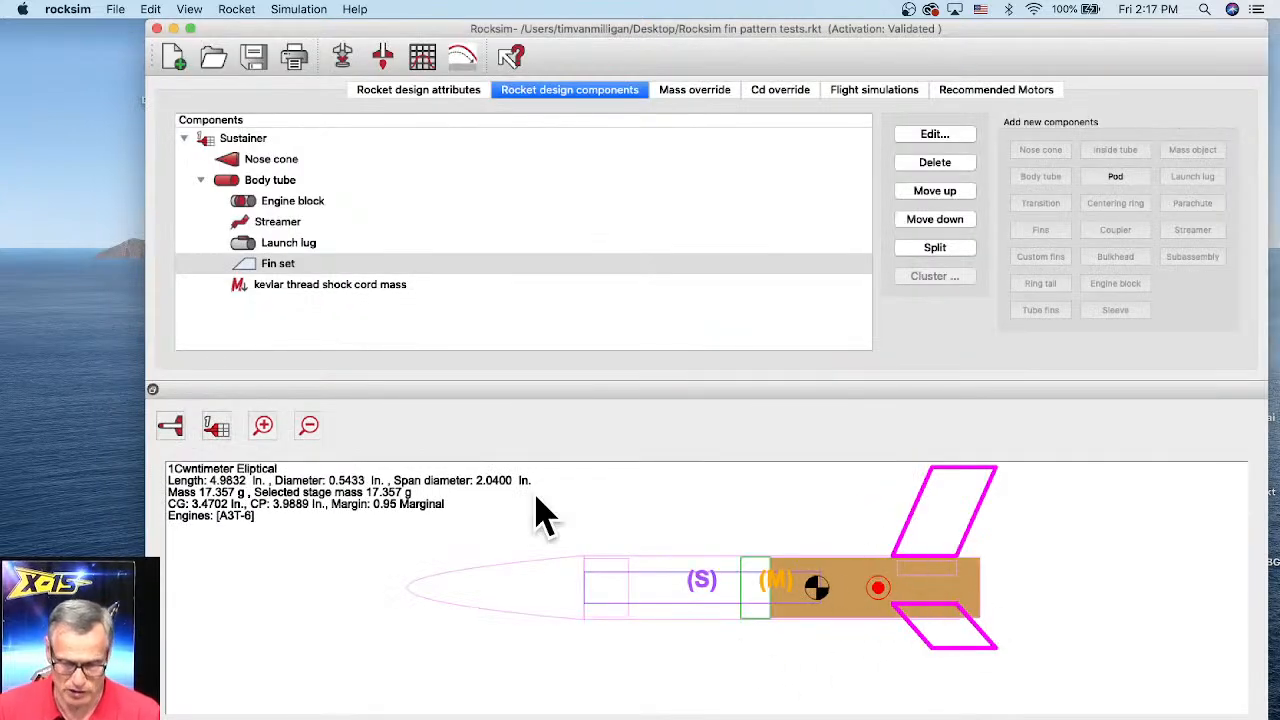
Step: Launch a new simulation of the redesigned rocket to view its flight profile
click(347, 60)
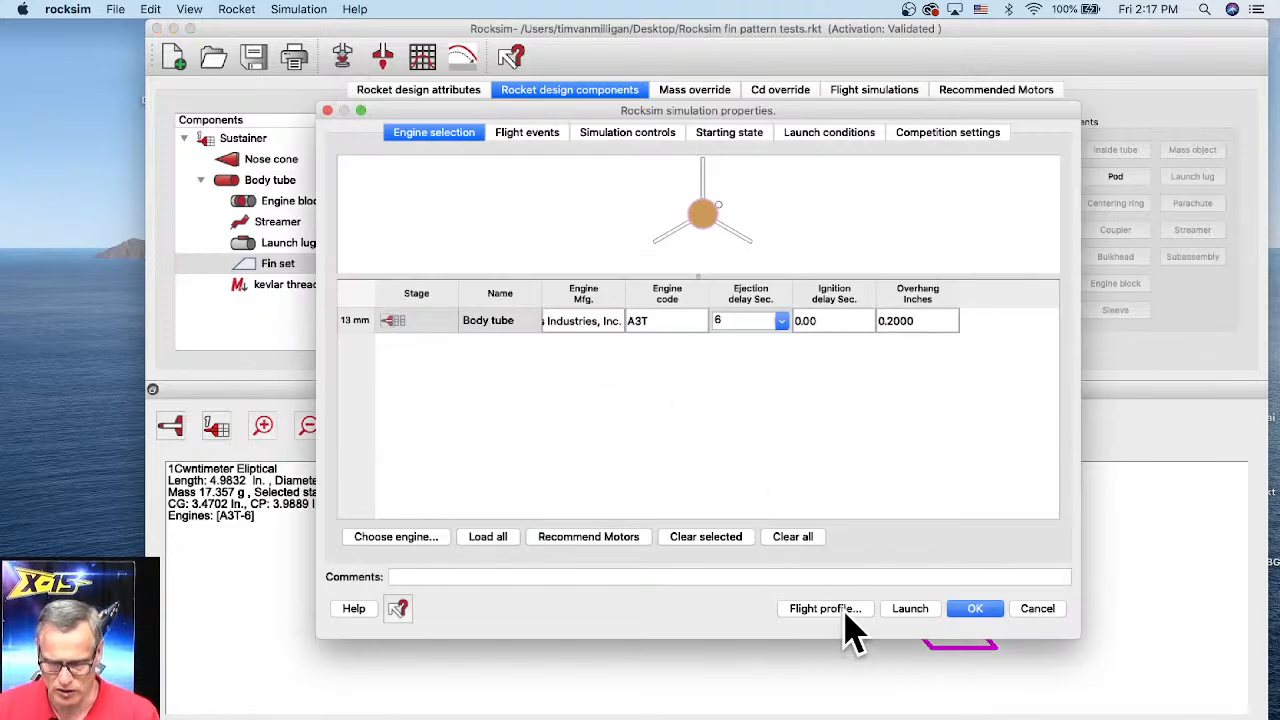
key(Return)
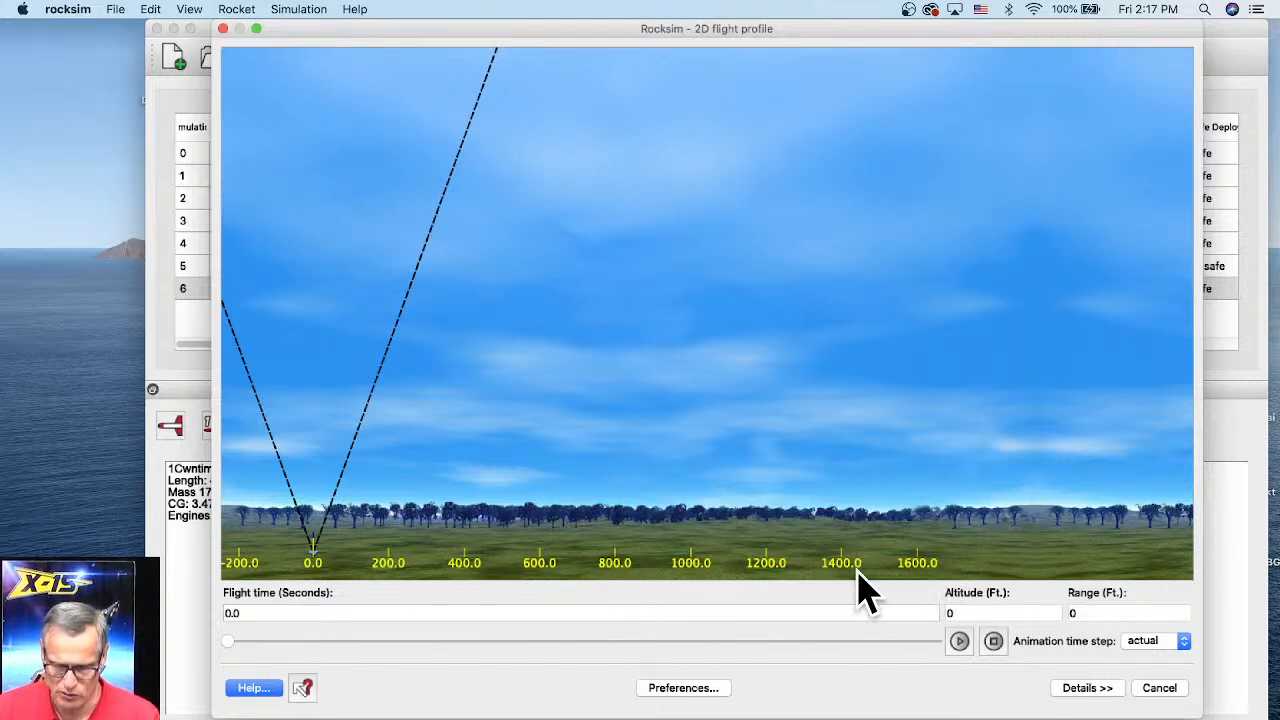
Step: Play the new 2D flight profile animation through to landing, then close the flight profile window
click(958, 643)
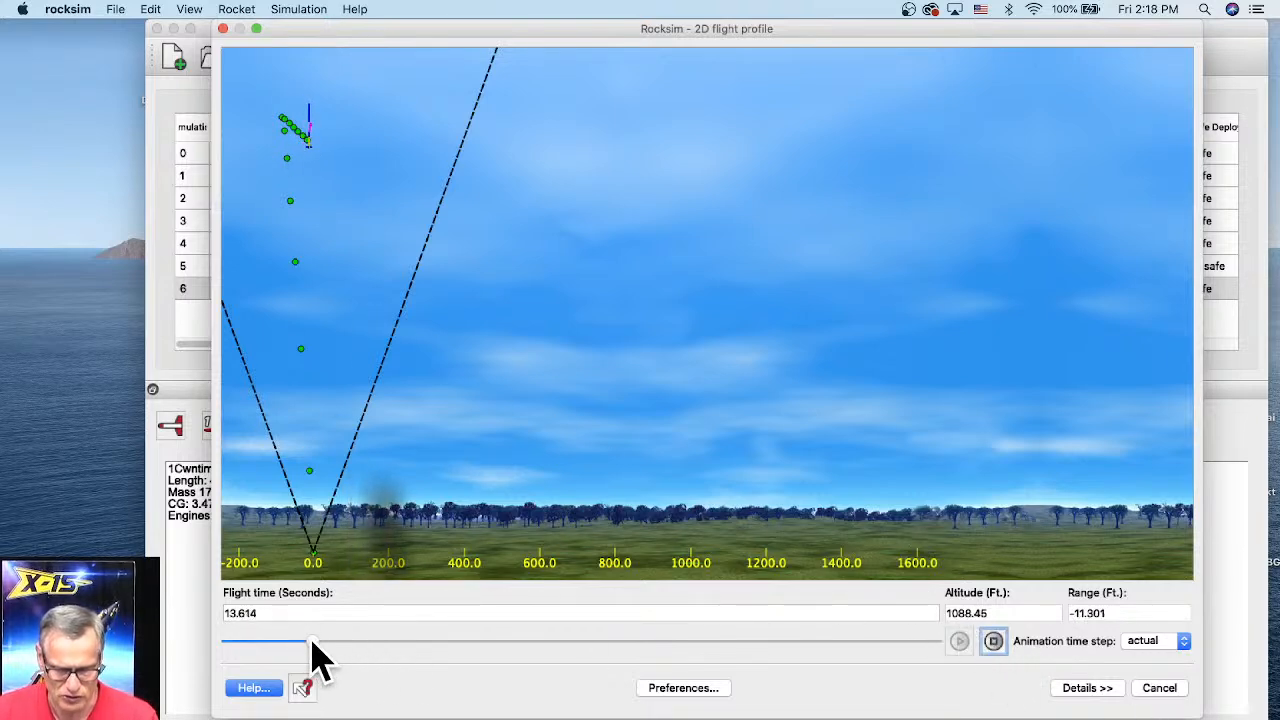
drag(313, 641, 1012, 631)
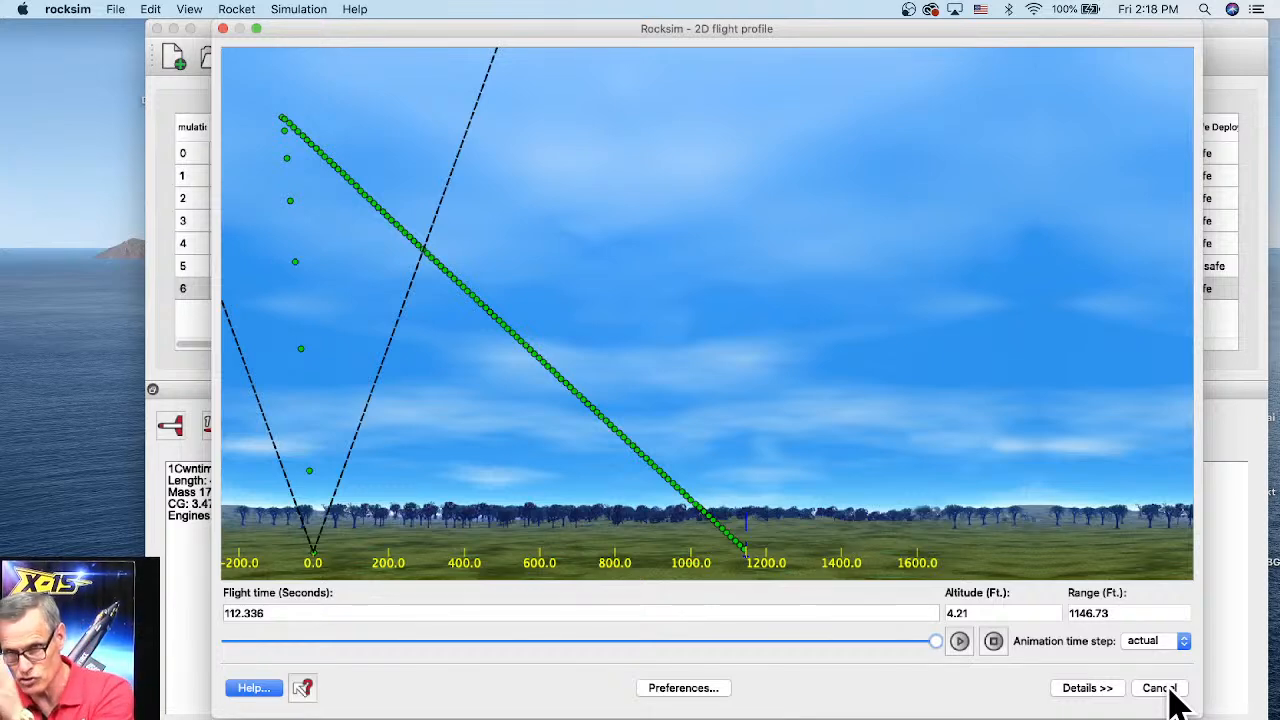
click(1172, 690)
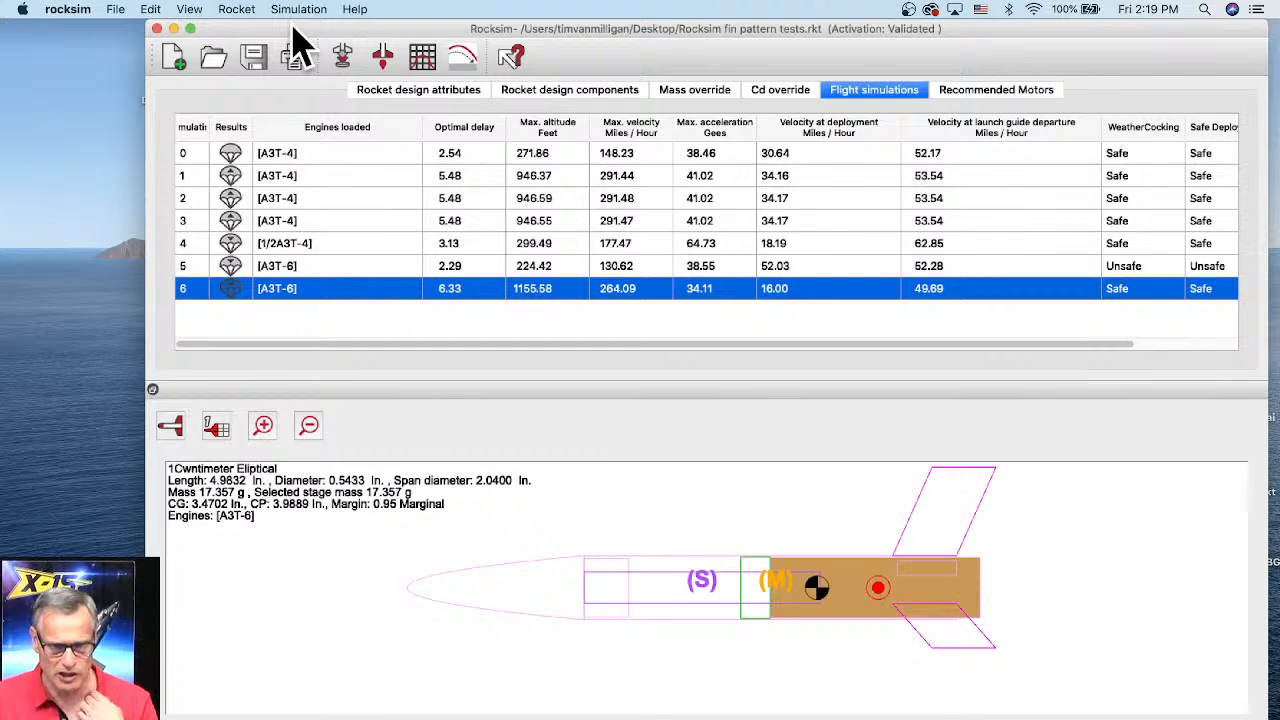
Step: Open the materials database editor, enlarge it, and sort the materials by name
drag(296, 44, 277, 44)
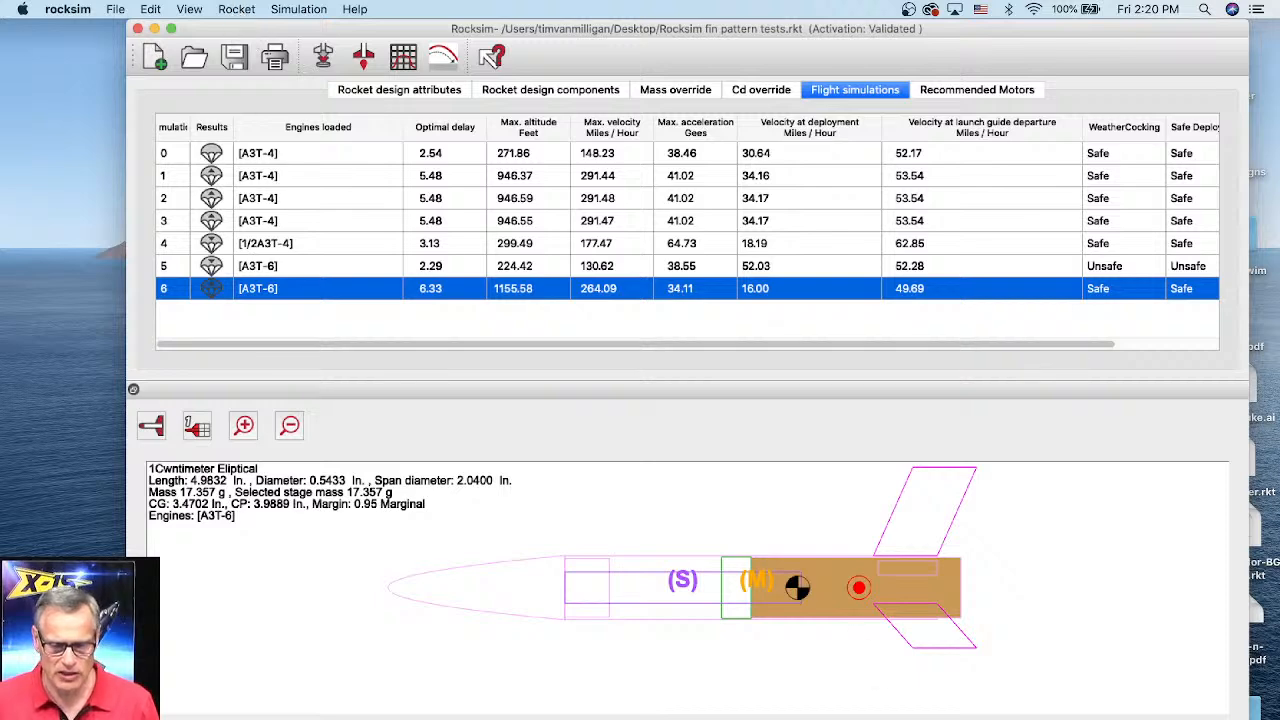
click(232, 10)
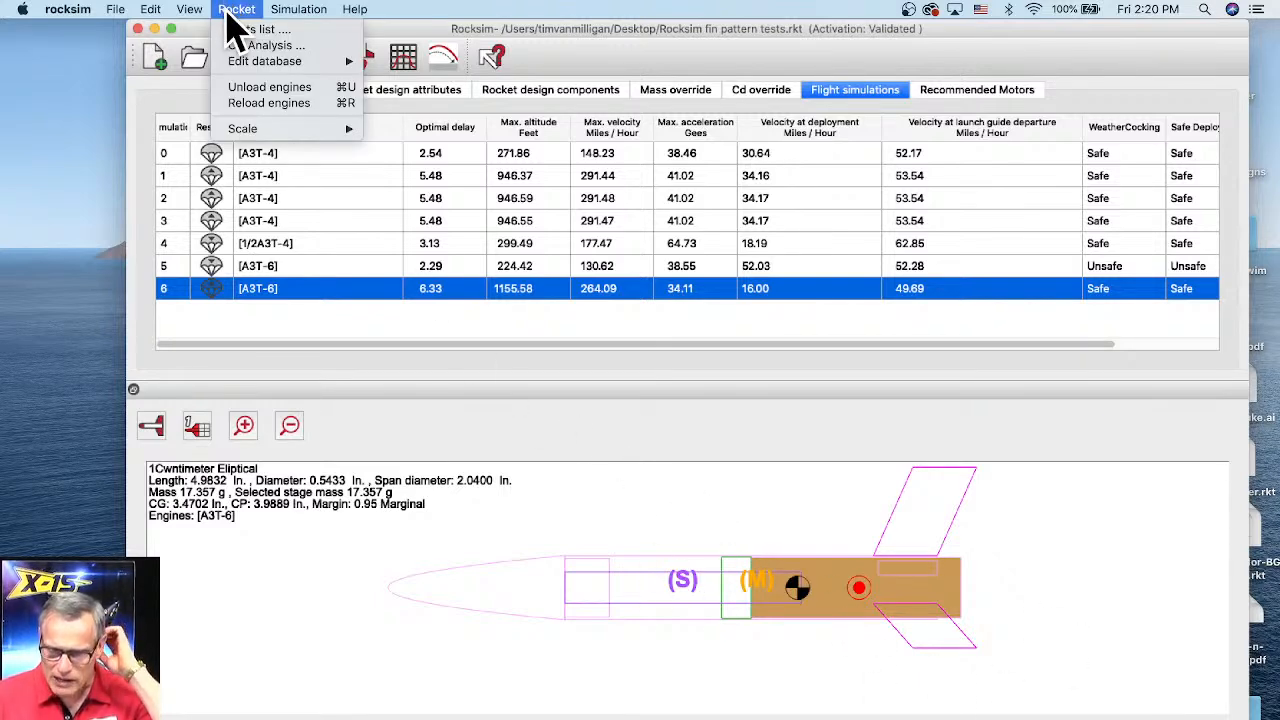
mouse_move(236, 63)
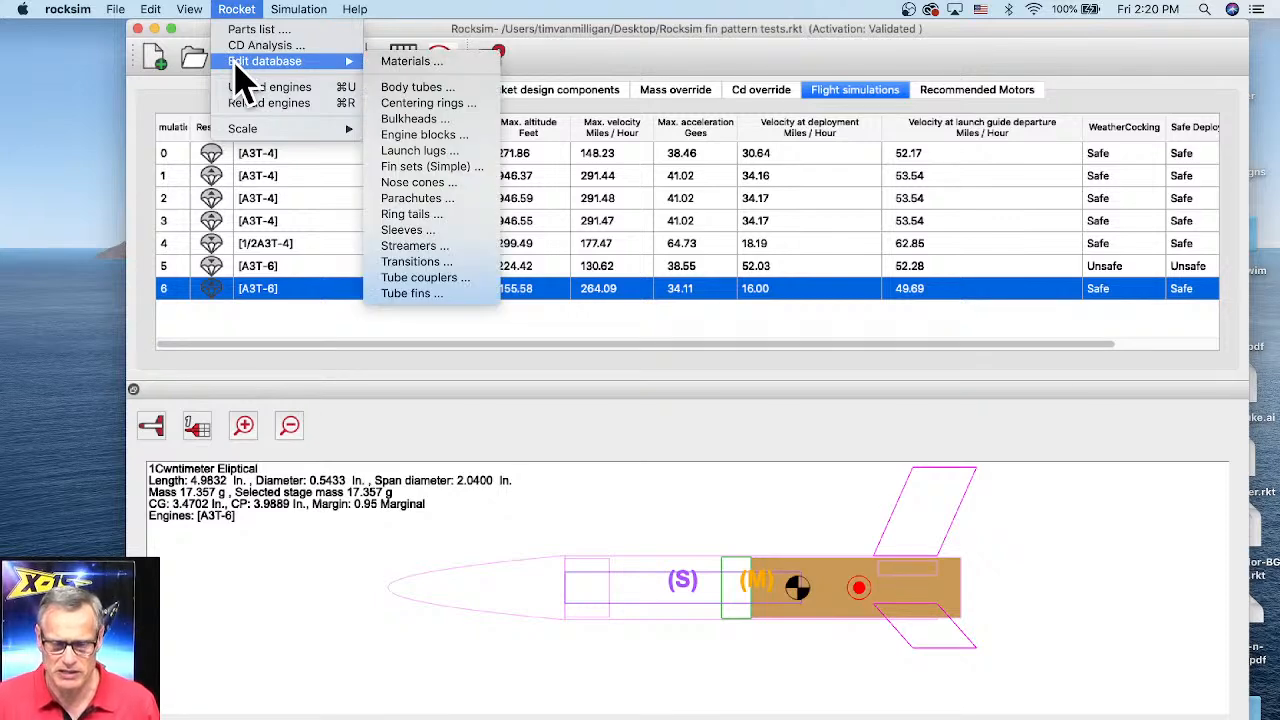
click(412, 62)
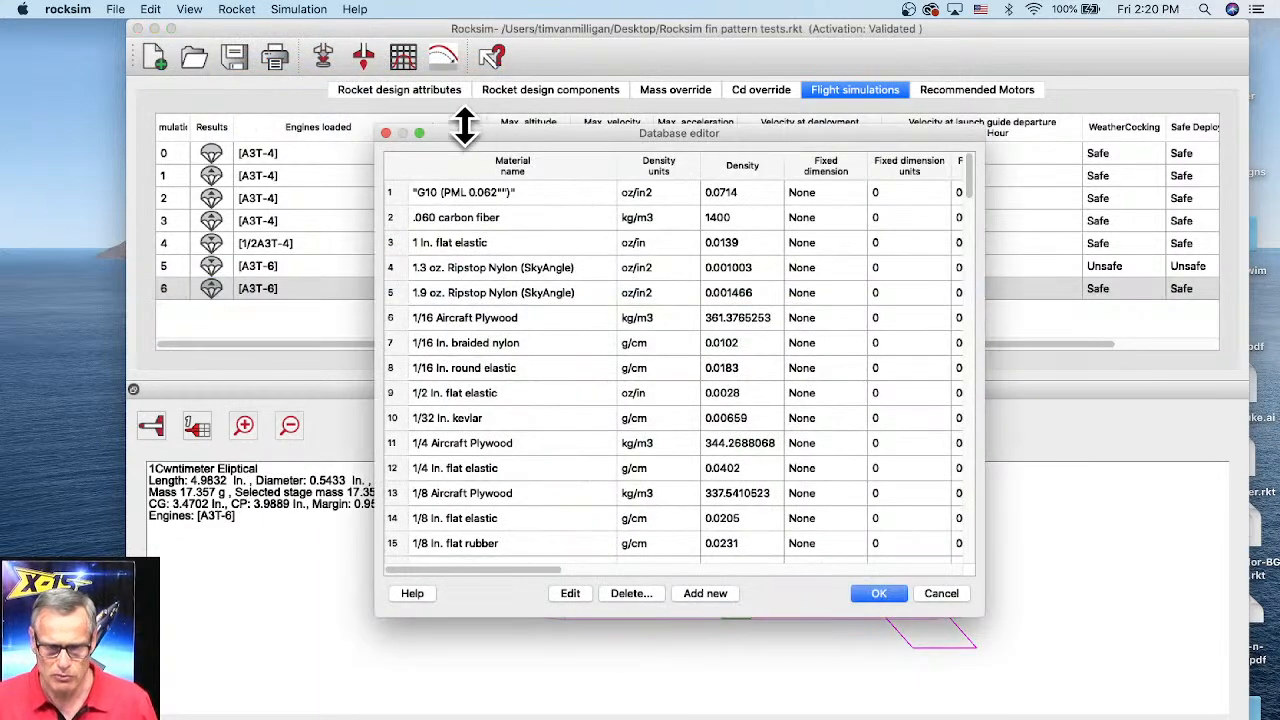
mouse_move(465, 127)
mouse_down()
mouse_move(465, 80)
mouse_move(314, 51)
mouse_up()
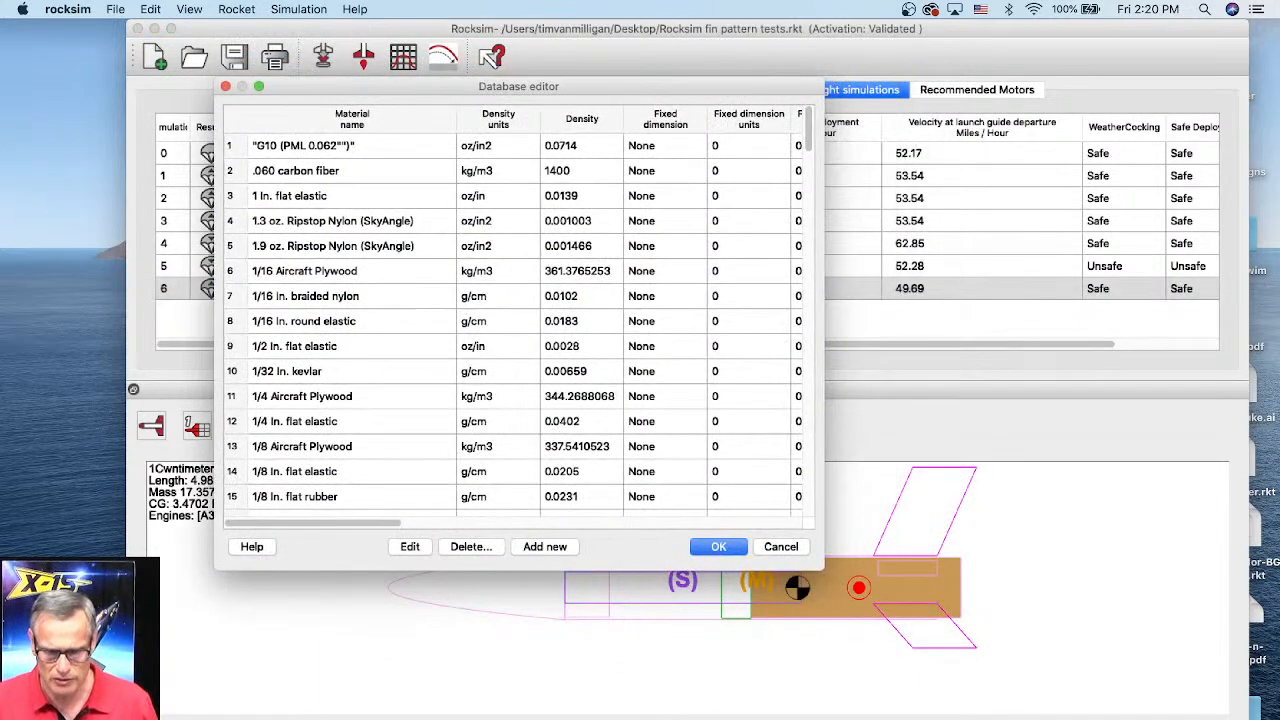
drag(818, 570, 1175, 685)
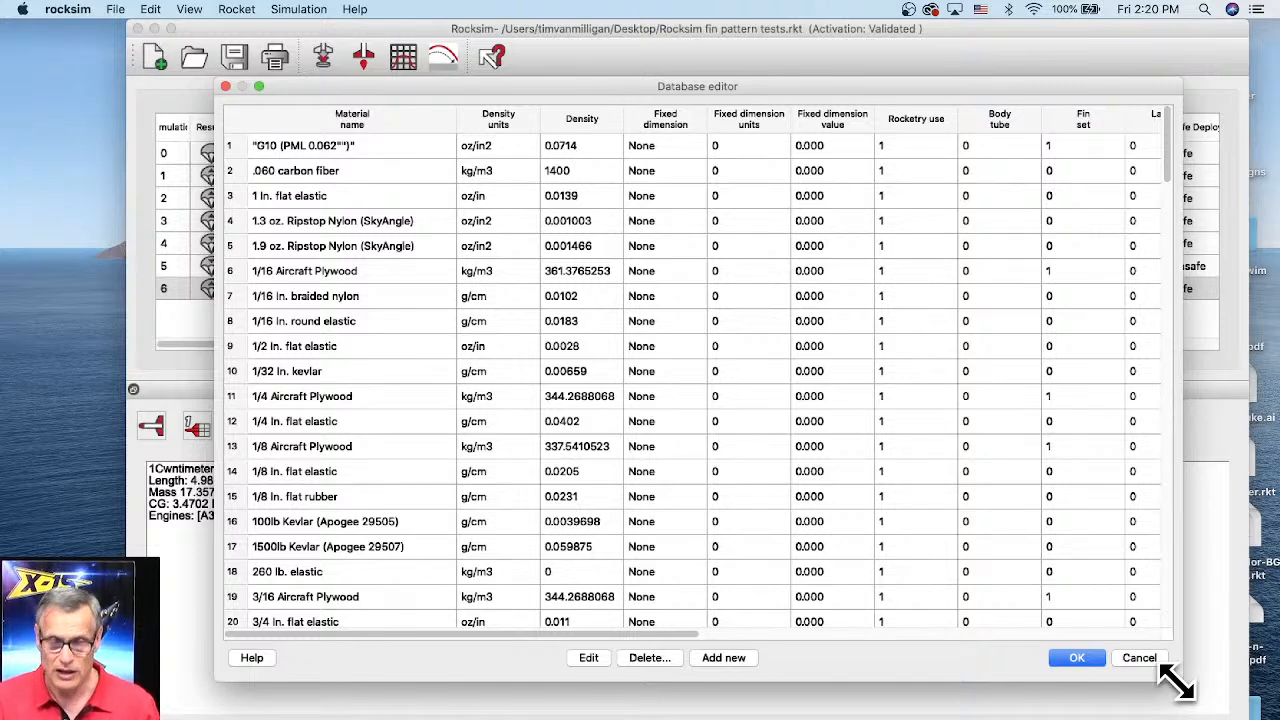
click(354, 120)
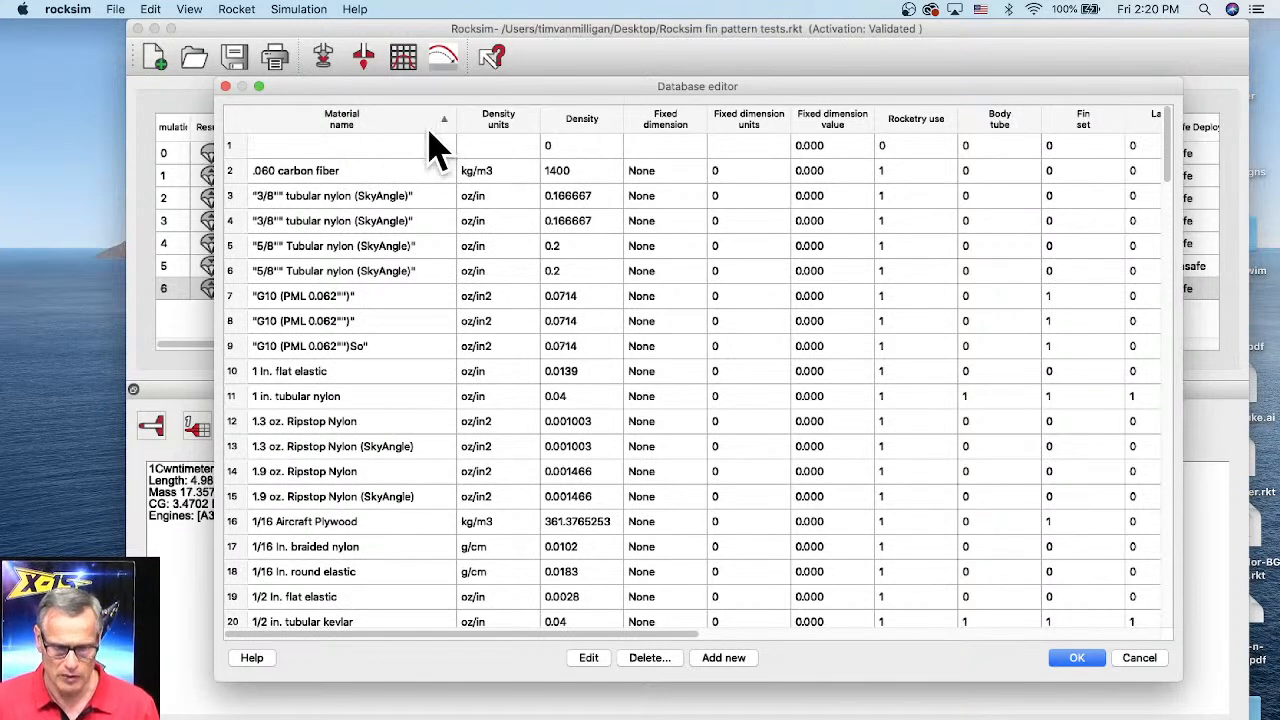
click(405, 130)
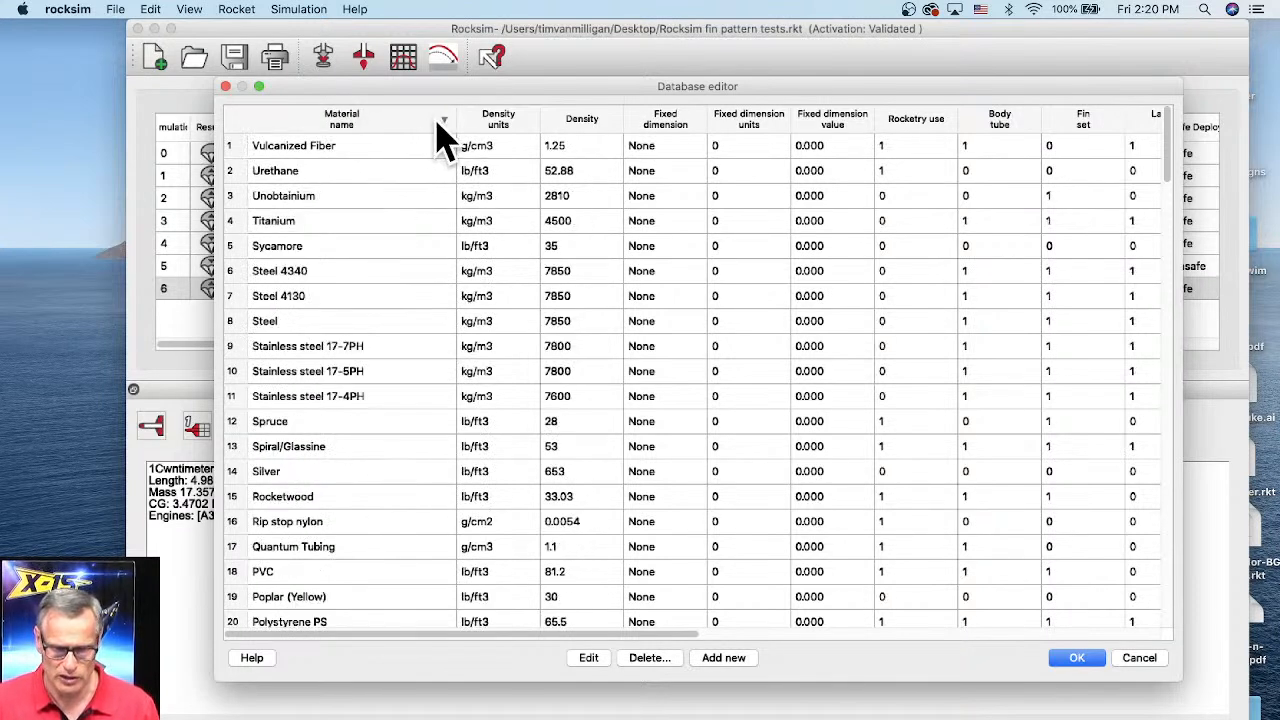
click(437, 133)
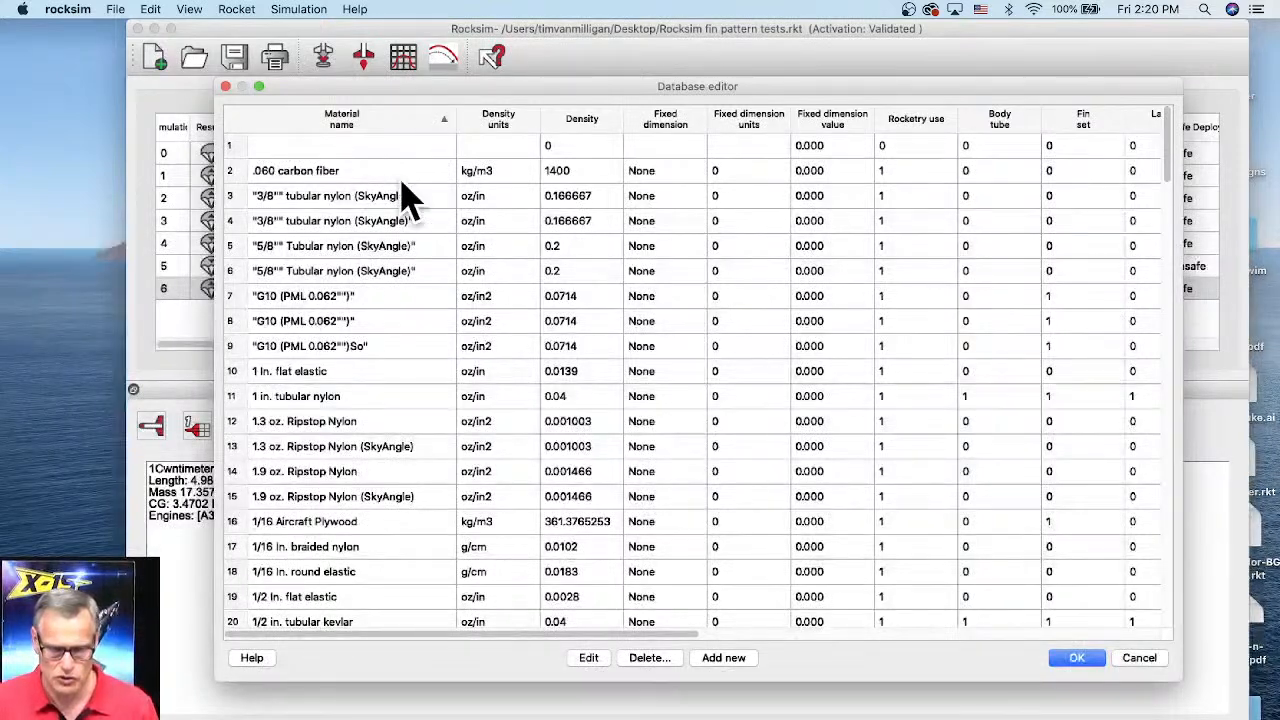
click(448, 120)
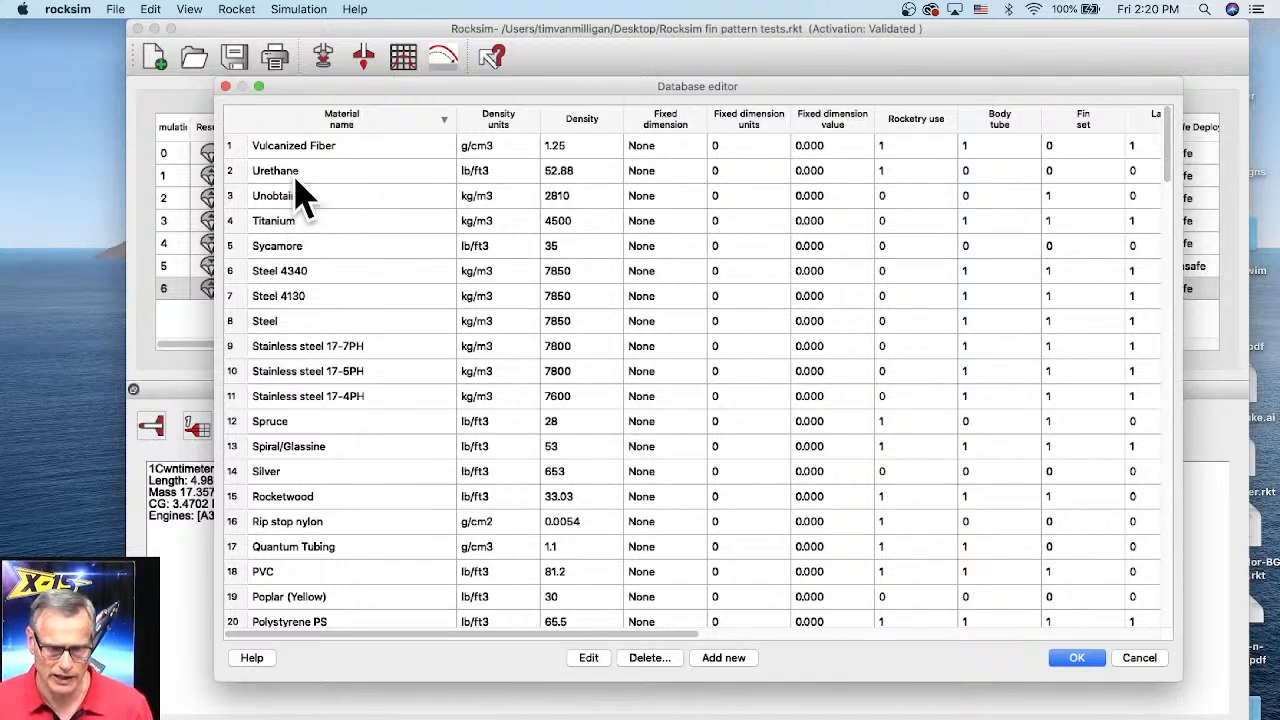
Step: Try toggling body tube use for the Spruce material, then cancel the materials editor
click(280, 421)
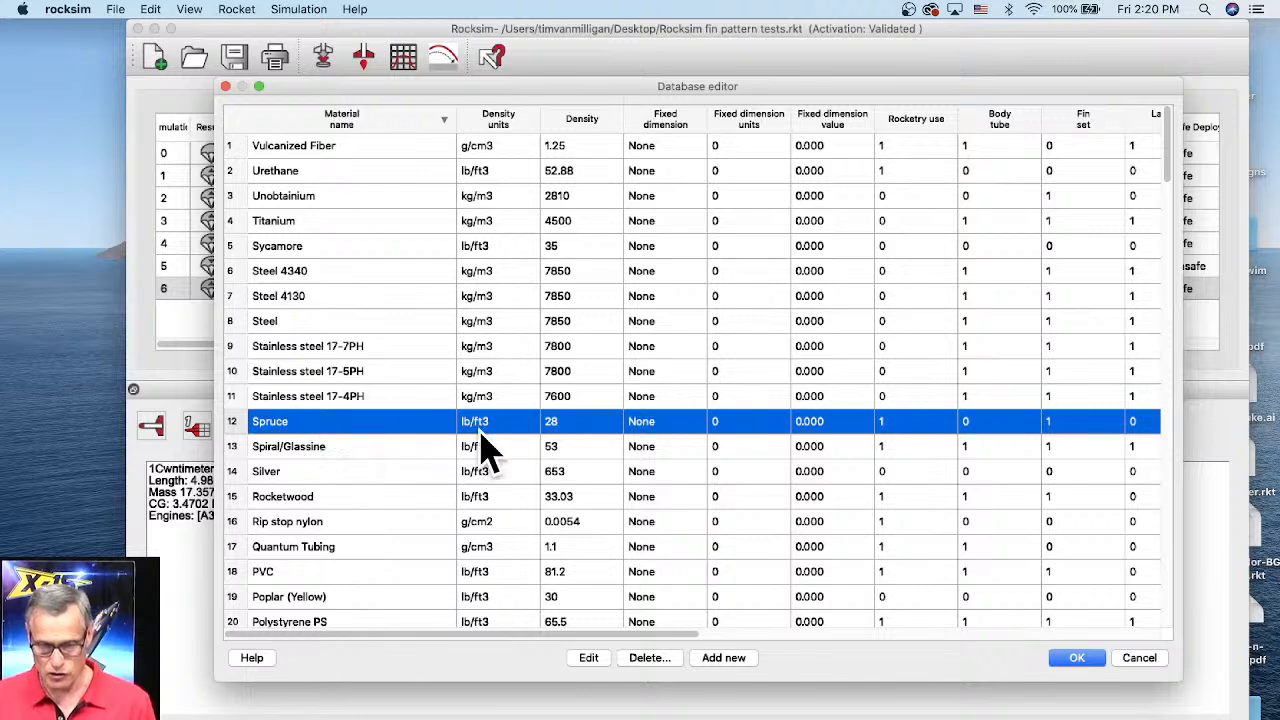
click(588, 660)
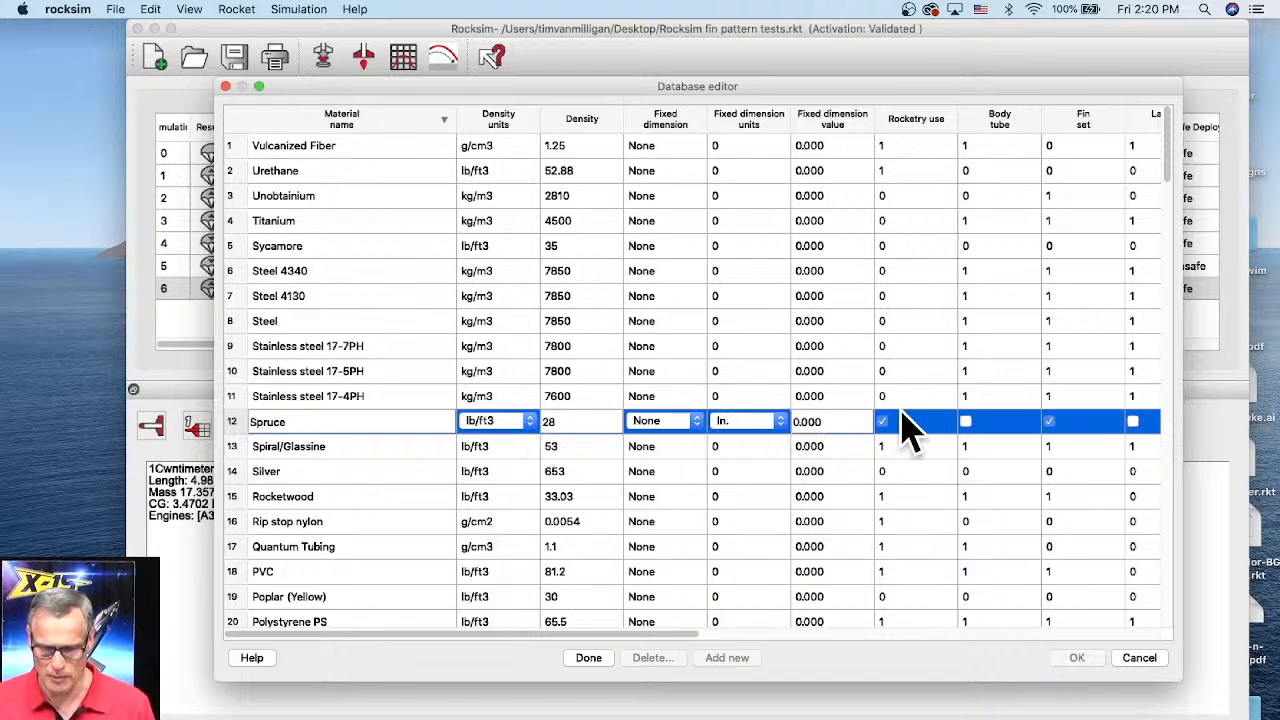
click(965, 421)
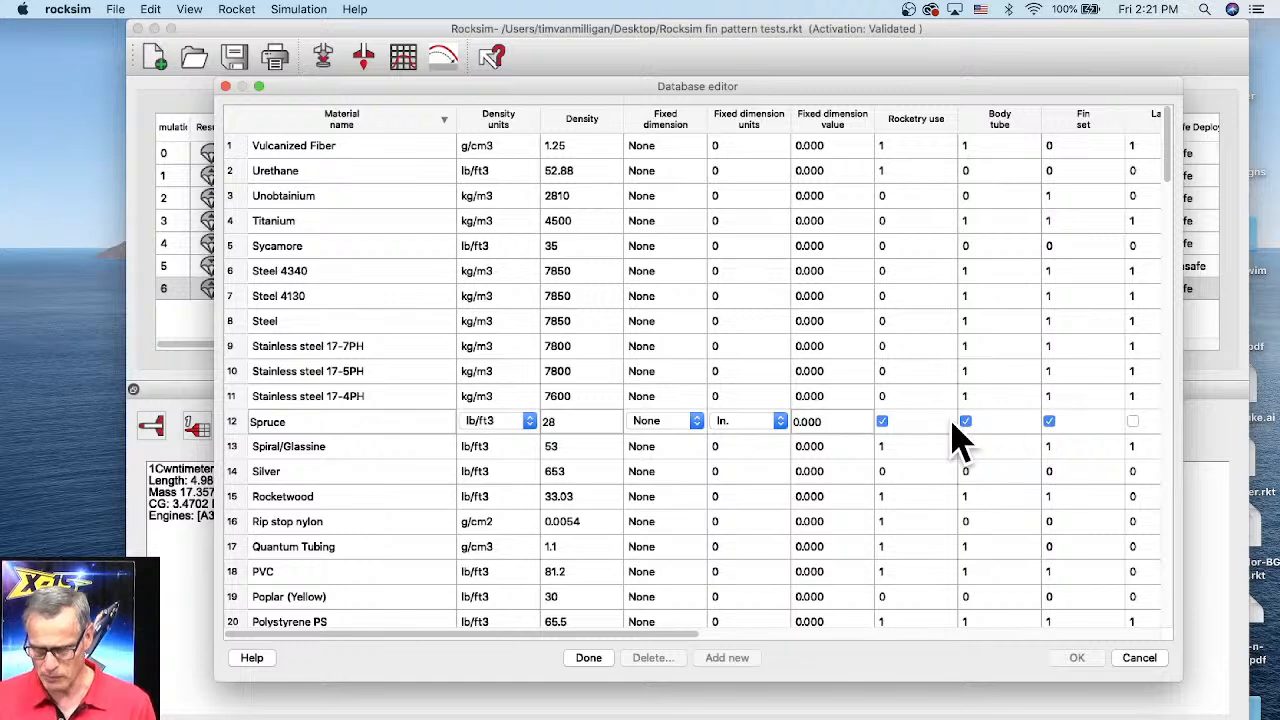
click(964, 424)
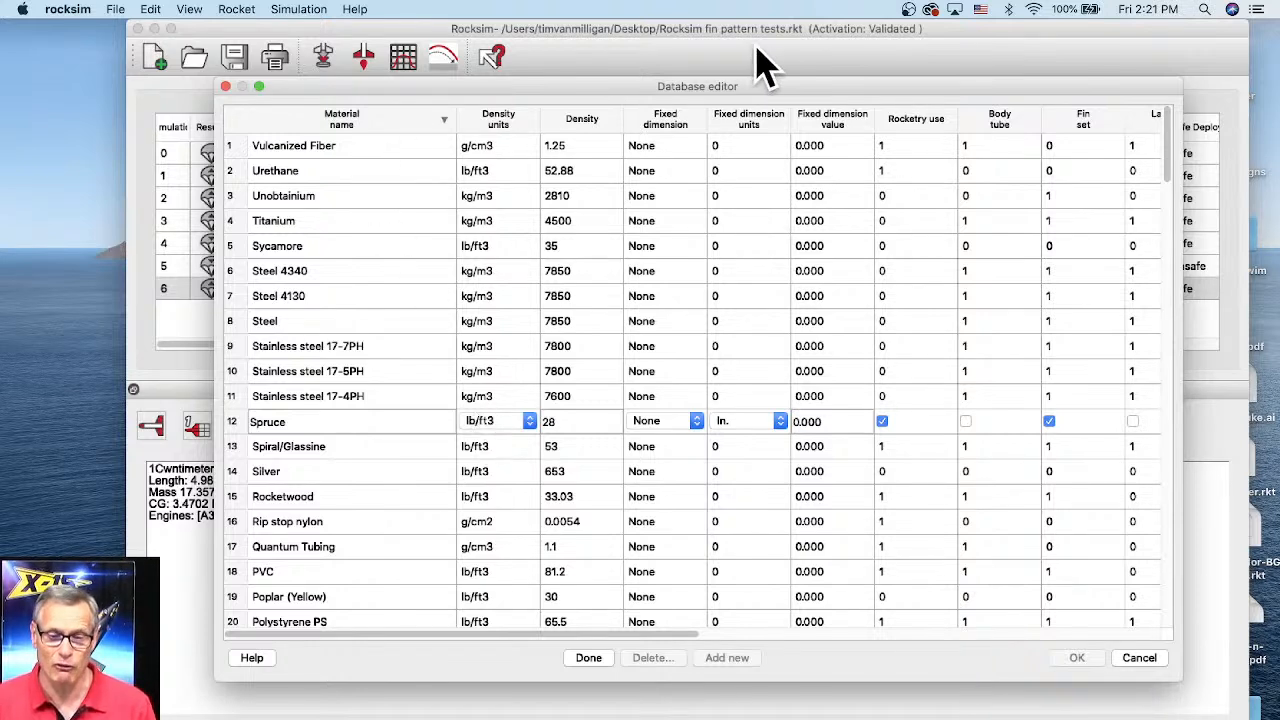
drag(728, 88, 720, 89)
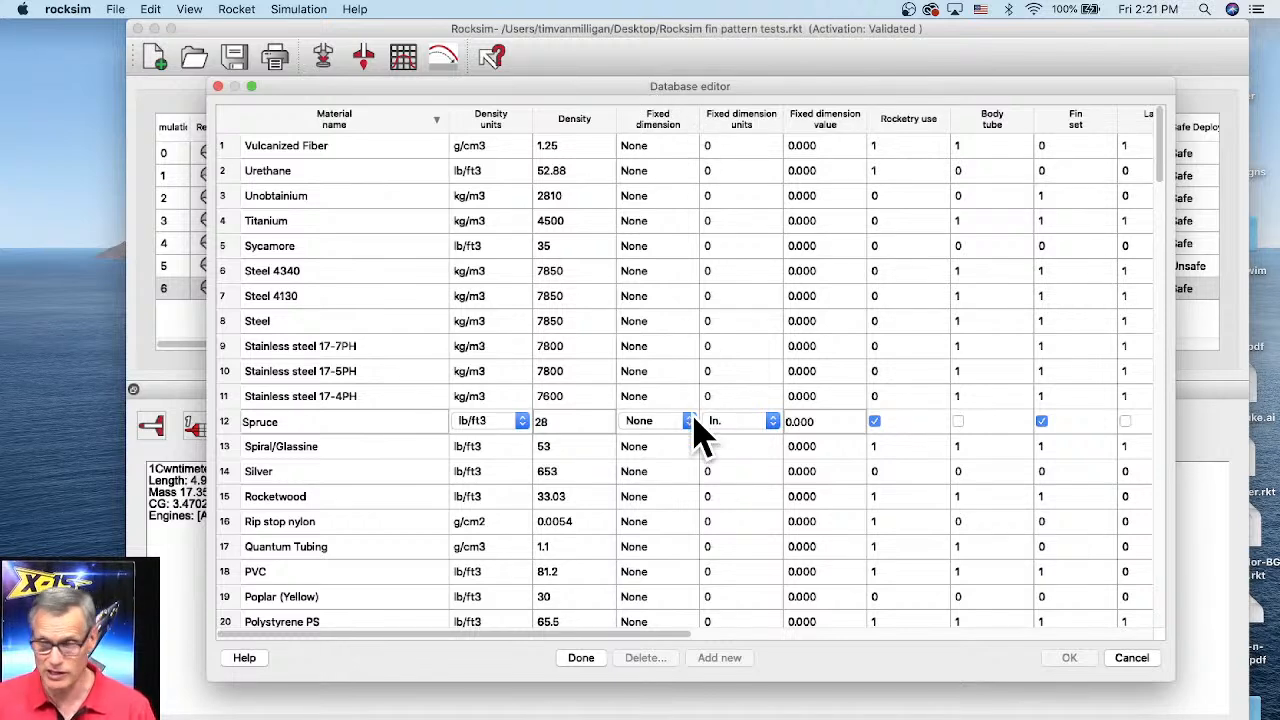
click(1132, 659)
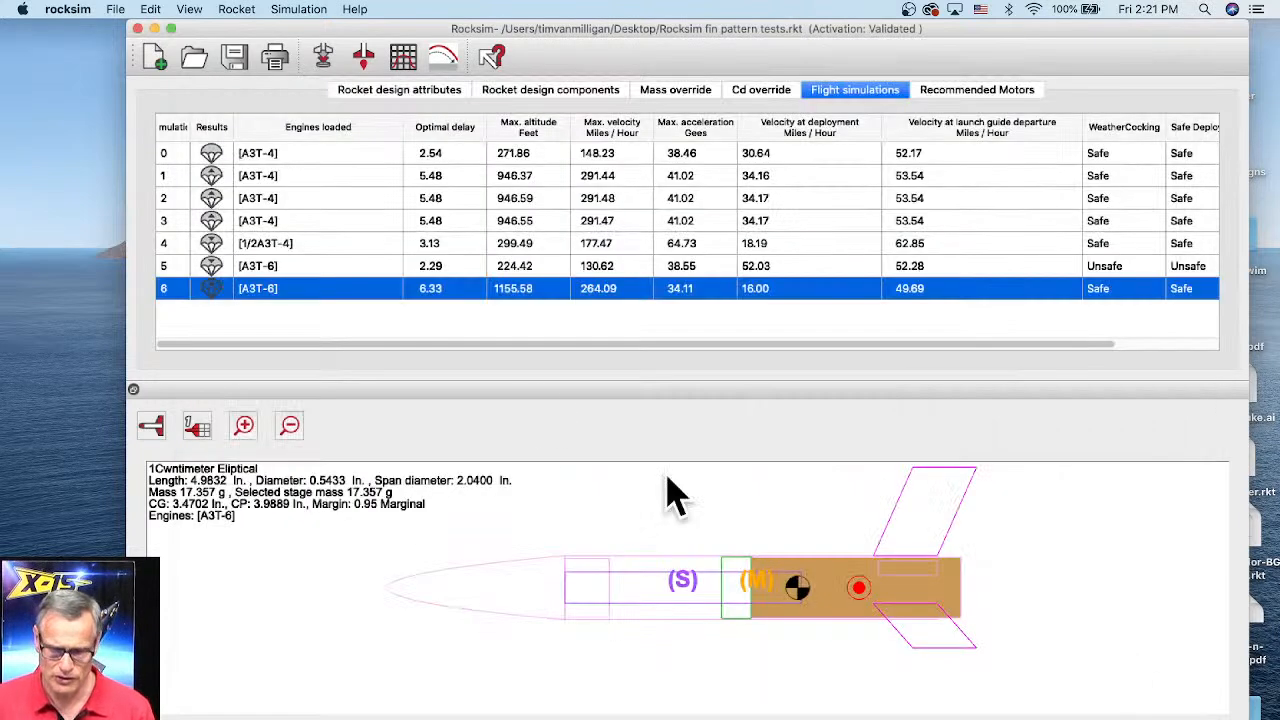
Step: Open the body tubes database editor and enlarge it to show all columns
click(250, 8)
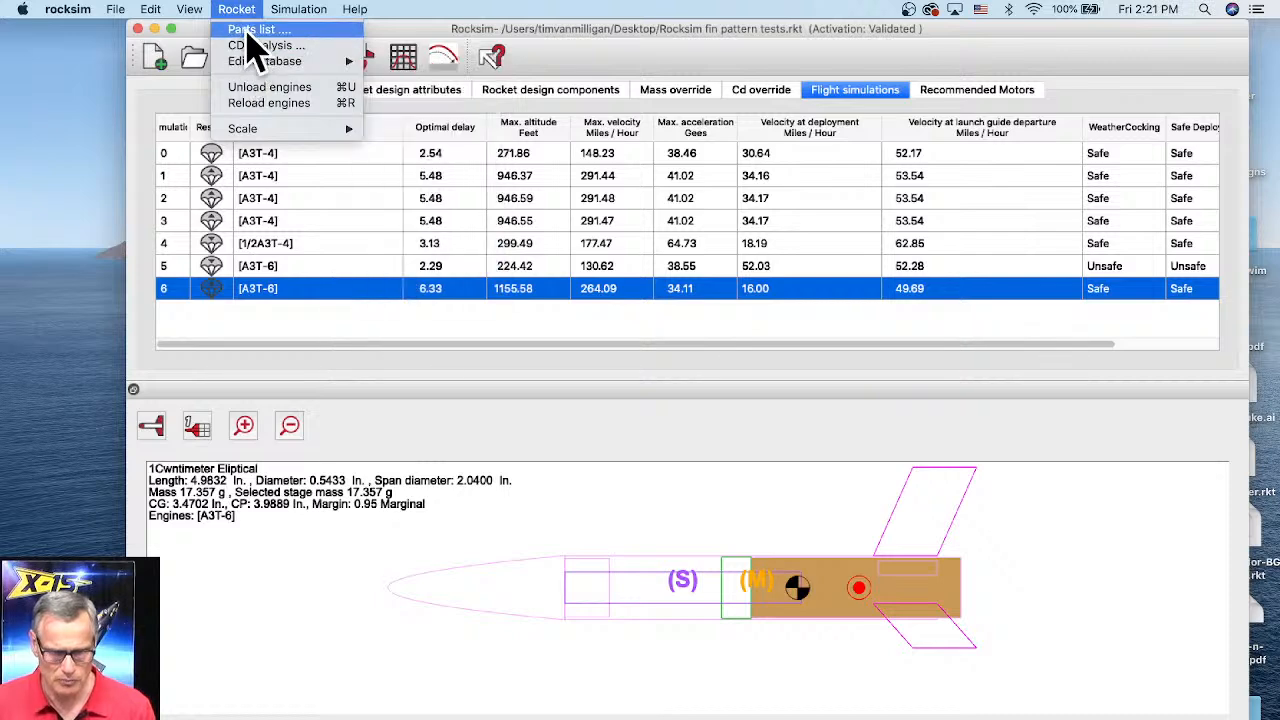
mouse_move(258, 62)
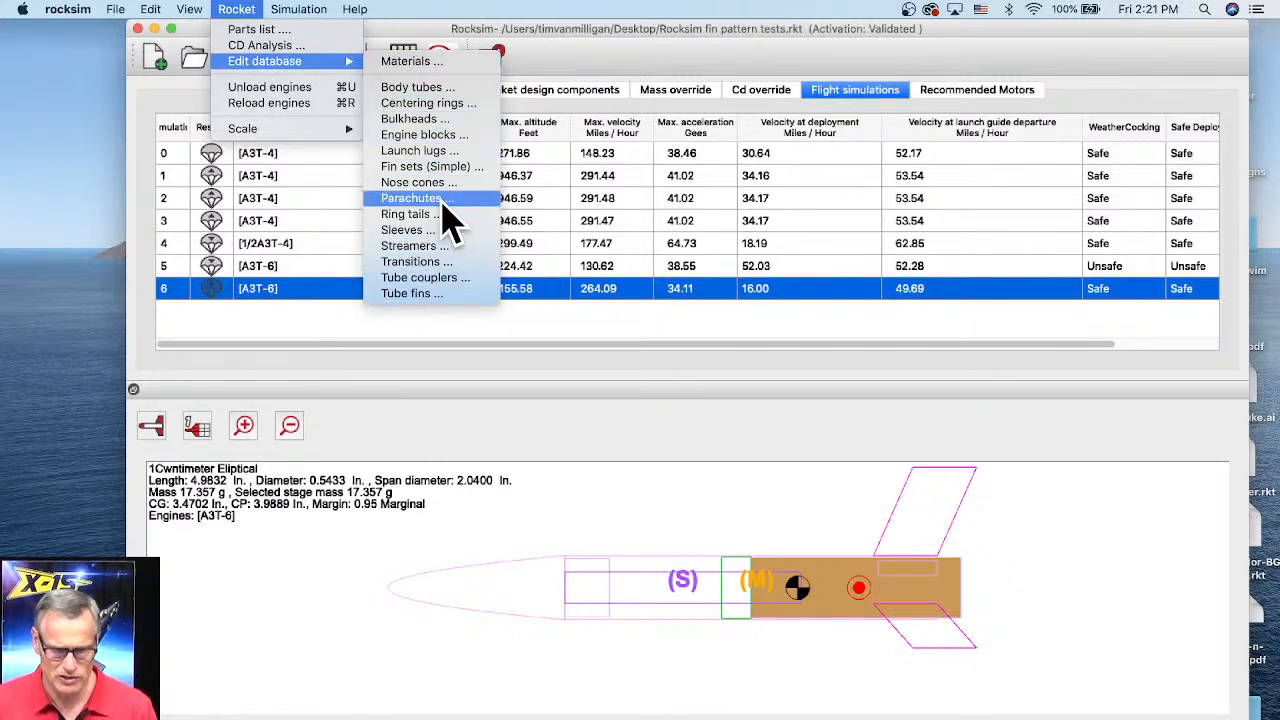
click(415, 88)
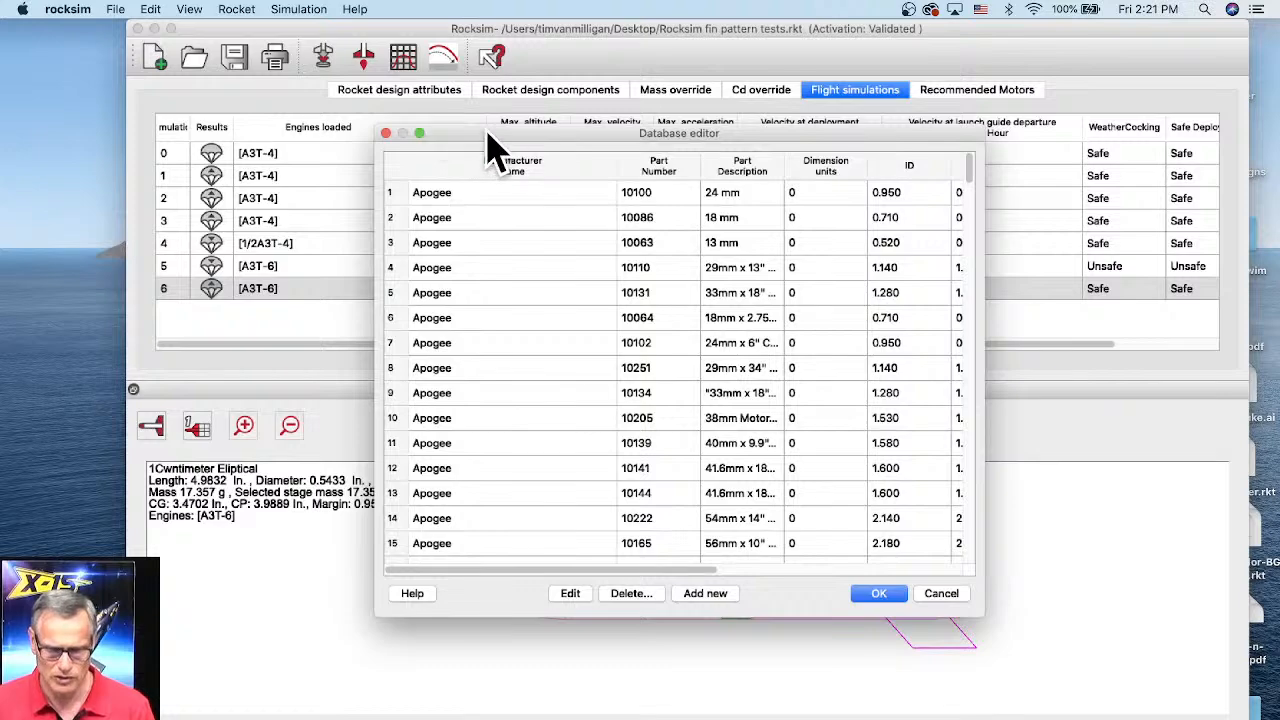
drag(487, 132, 363, 85)
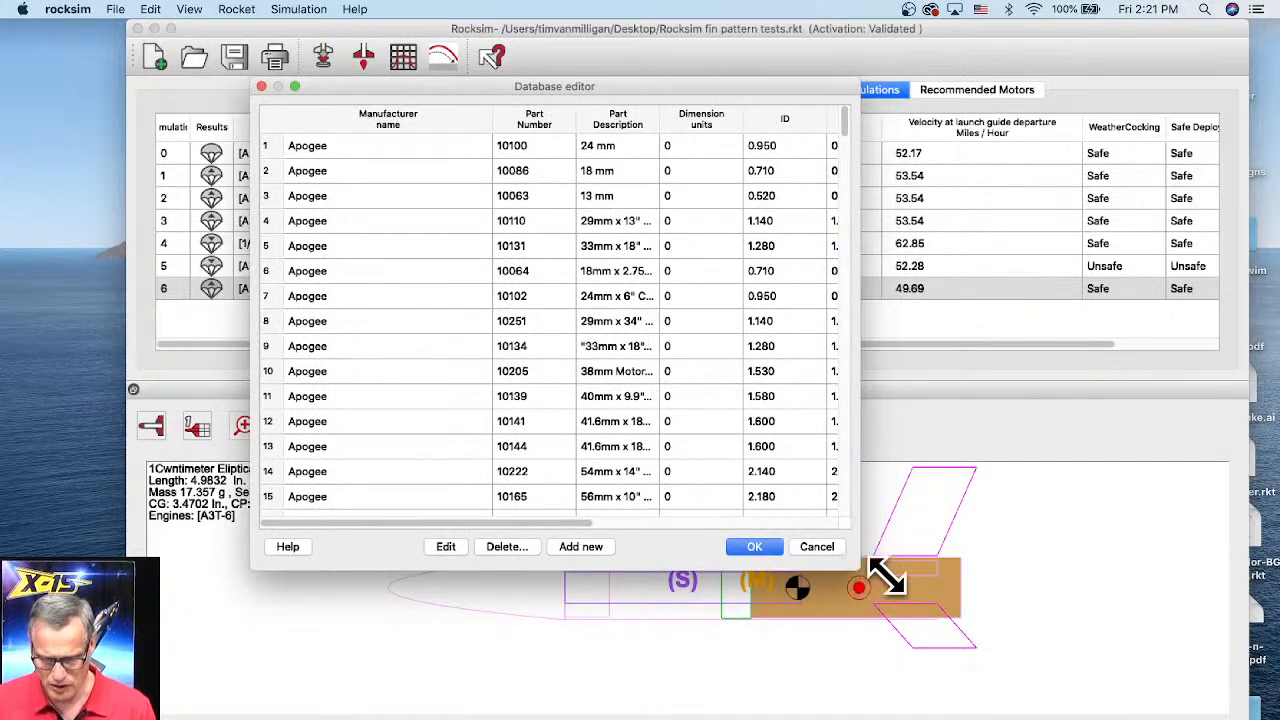
drag(887, 577, 1202, 637)
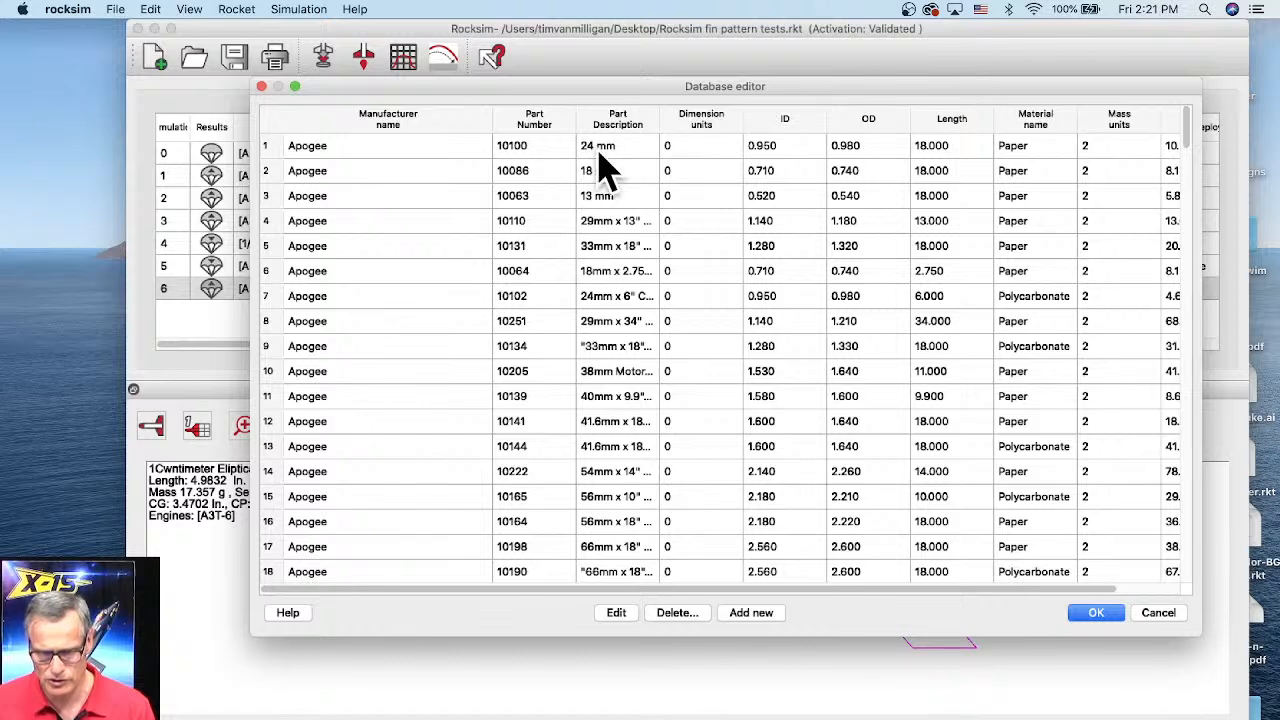
Step: Try editing the first Apogee 24 mm body tube and adding a new entry, then cancel the editor
click(741, 152)
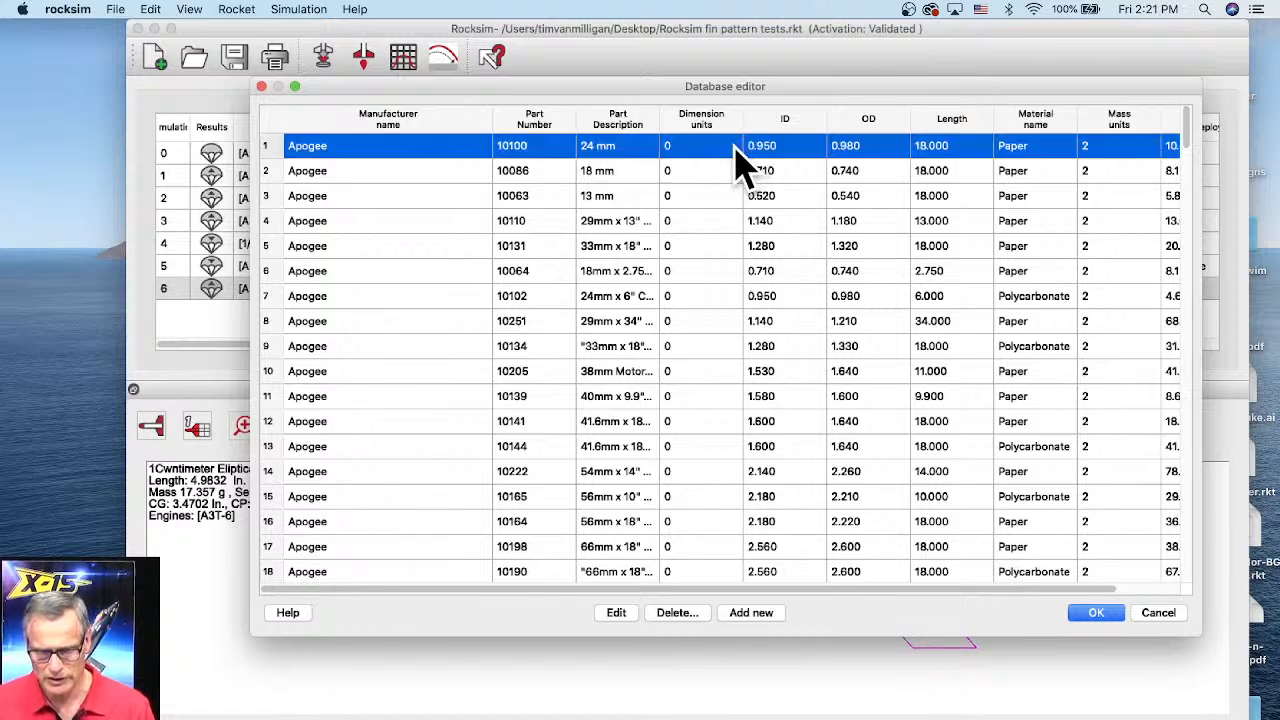
click(614, 618)
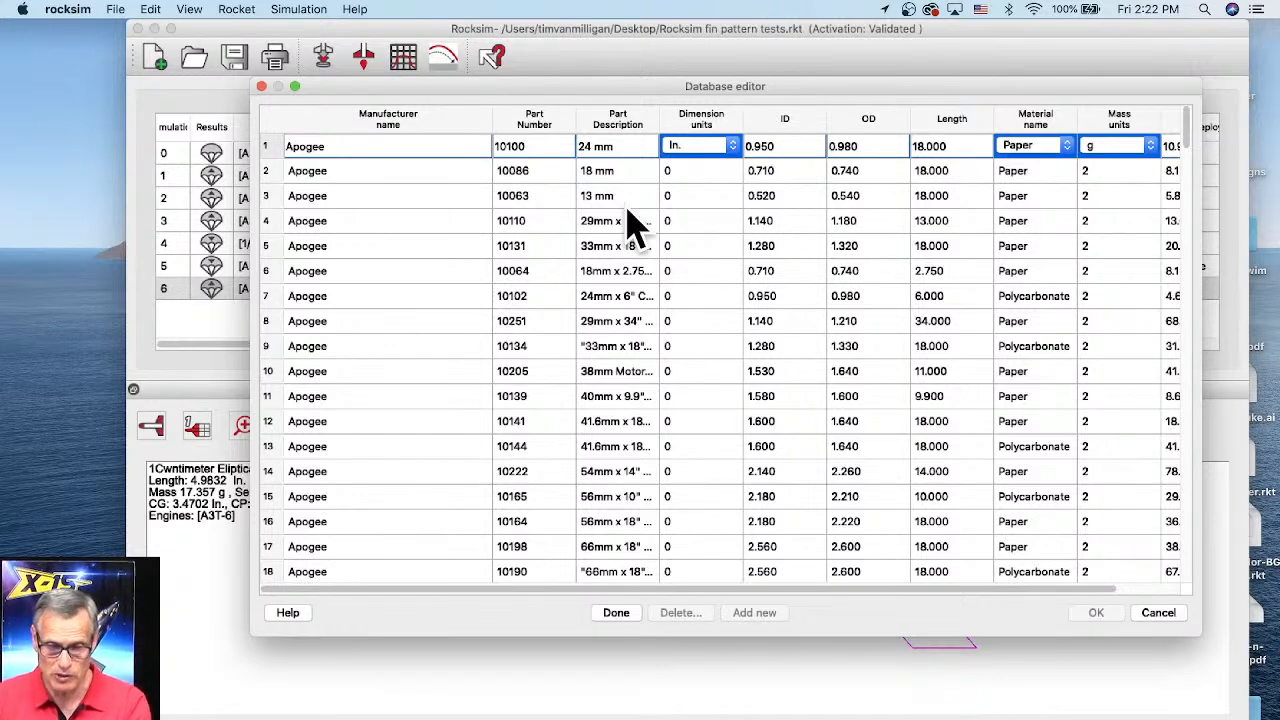
click(612, 614)
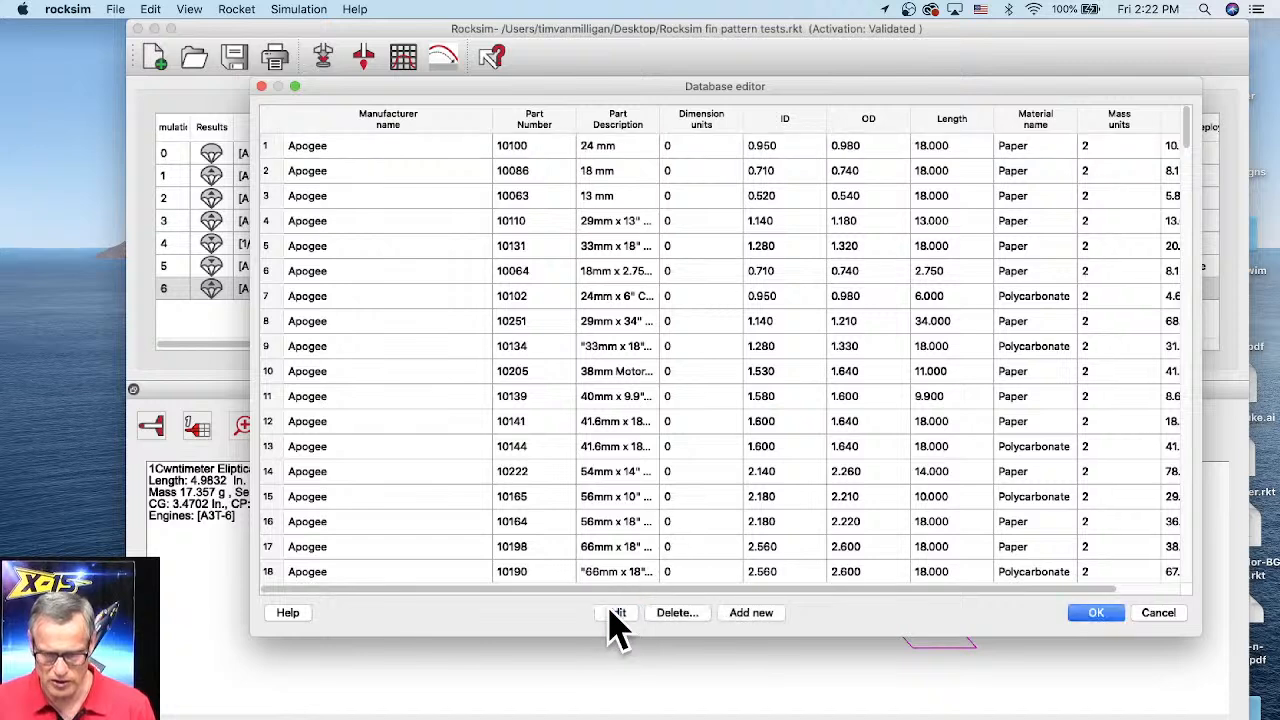
click(738, 614)
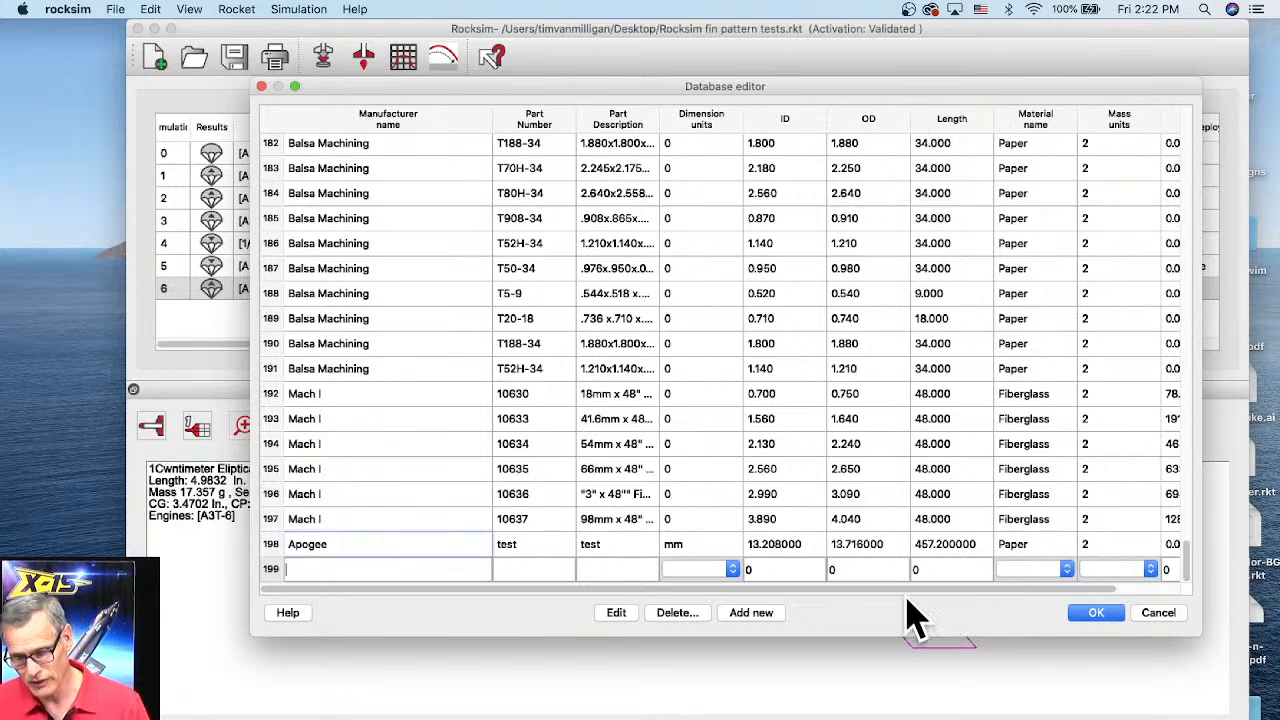
scroll(1035, 590, right, 3)
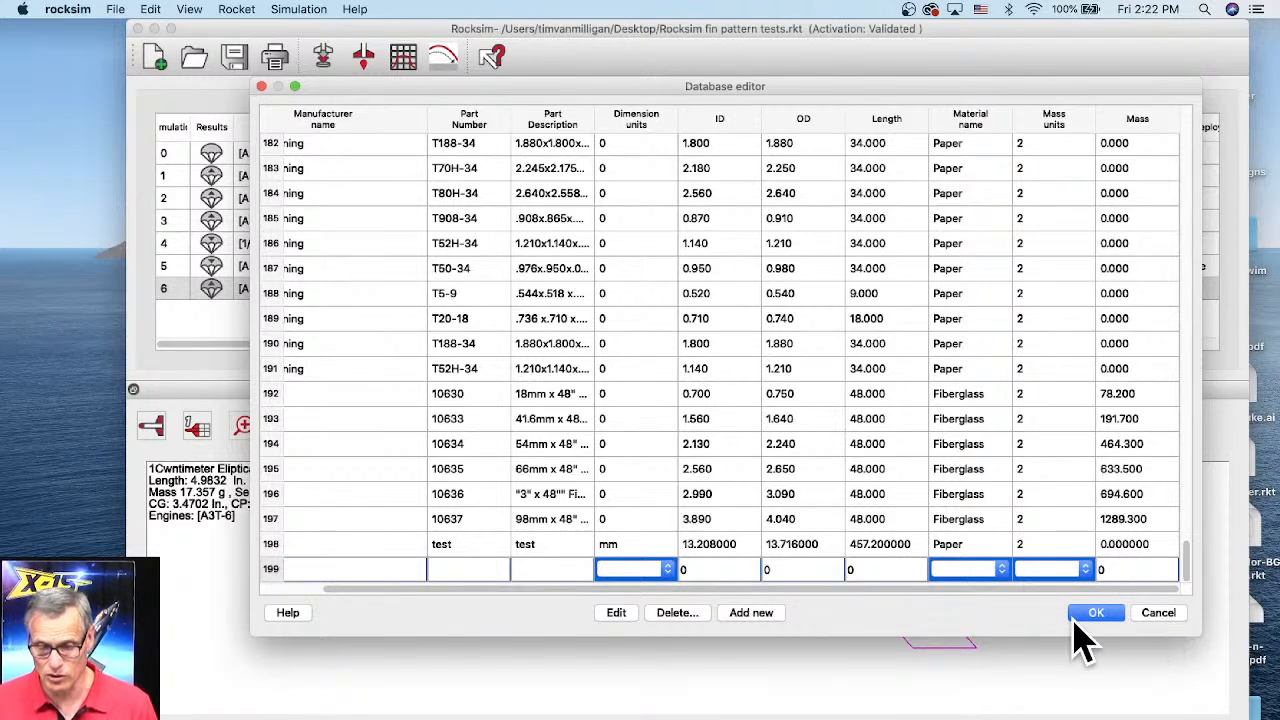
click(1160, 613)
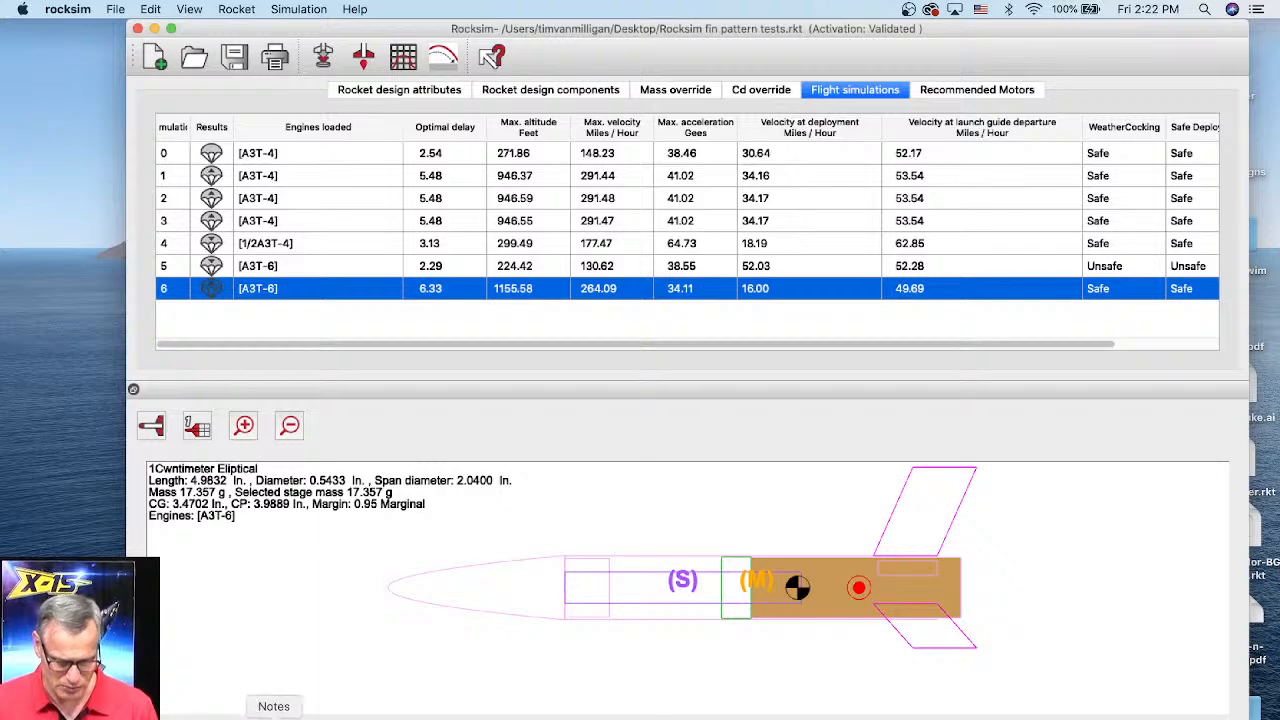
click(237, 716)
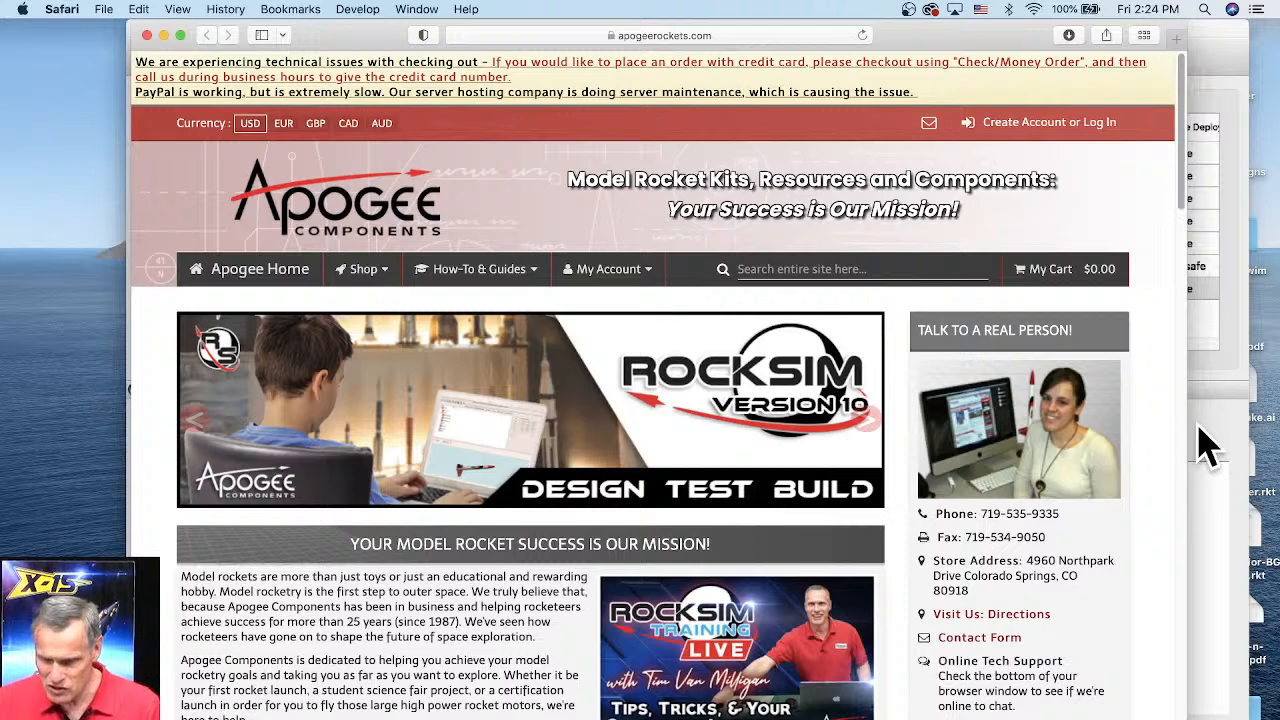
click(1207, 446)
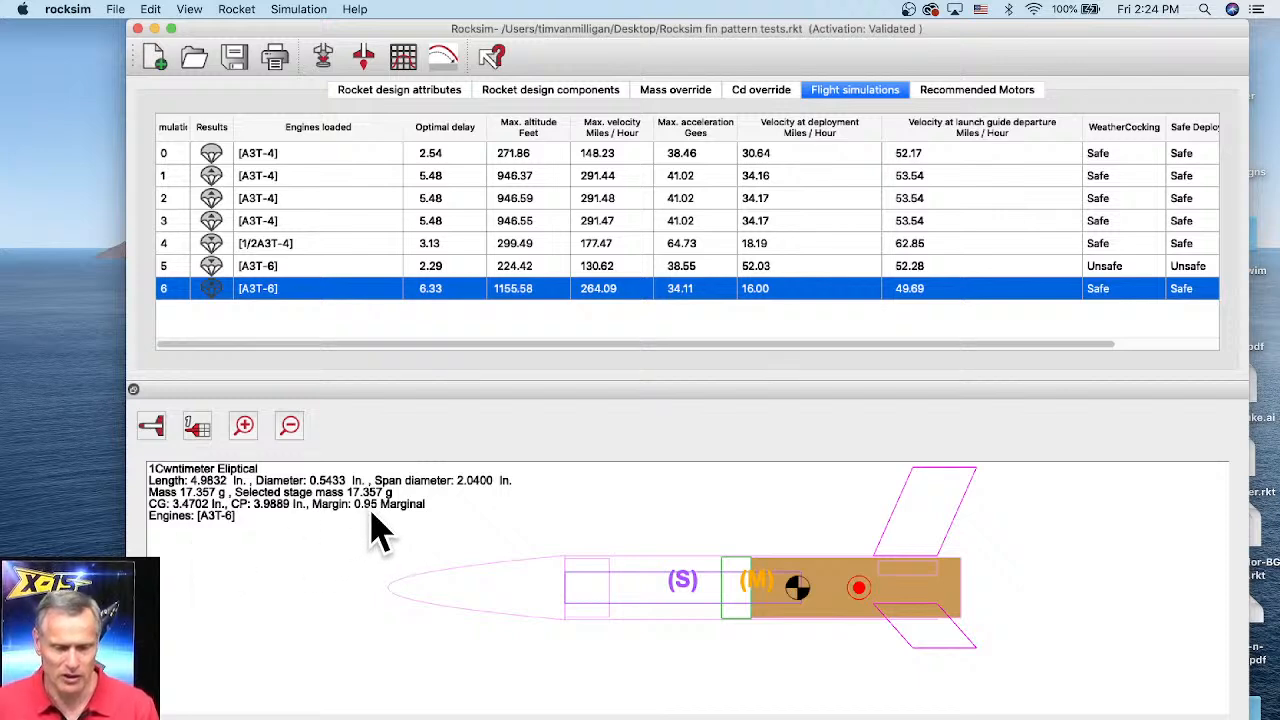
click(320, 522)
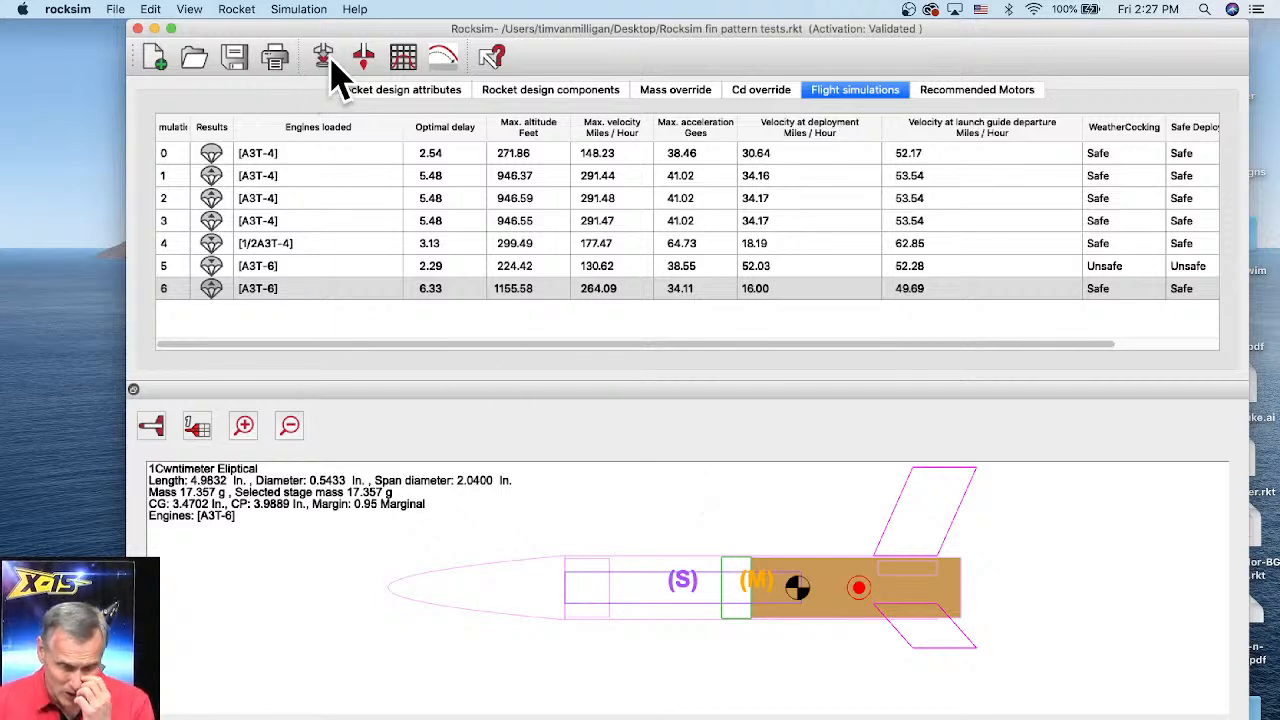
Step: Open the fin set editor from the rocket's components and set the fin semi span to 0.6 in
click(537, 95)
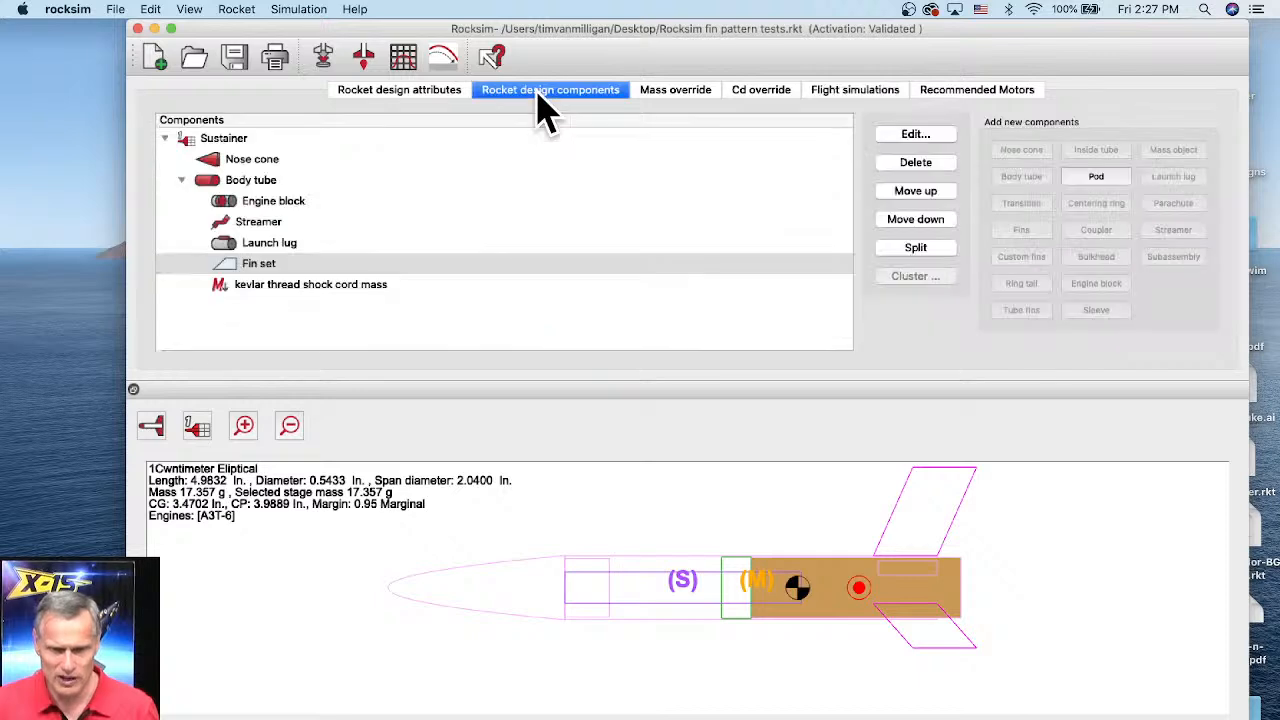
click(252, 266)
double_click(252, 266)
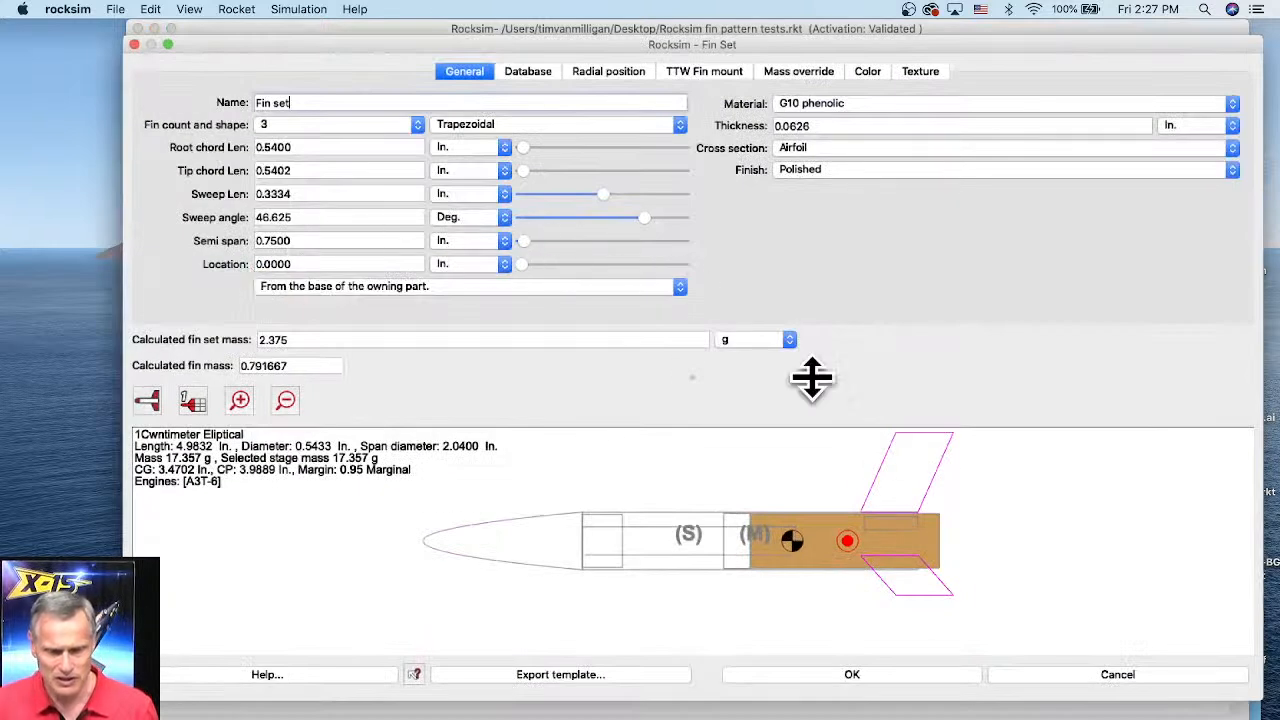
click(270, 240)
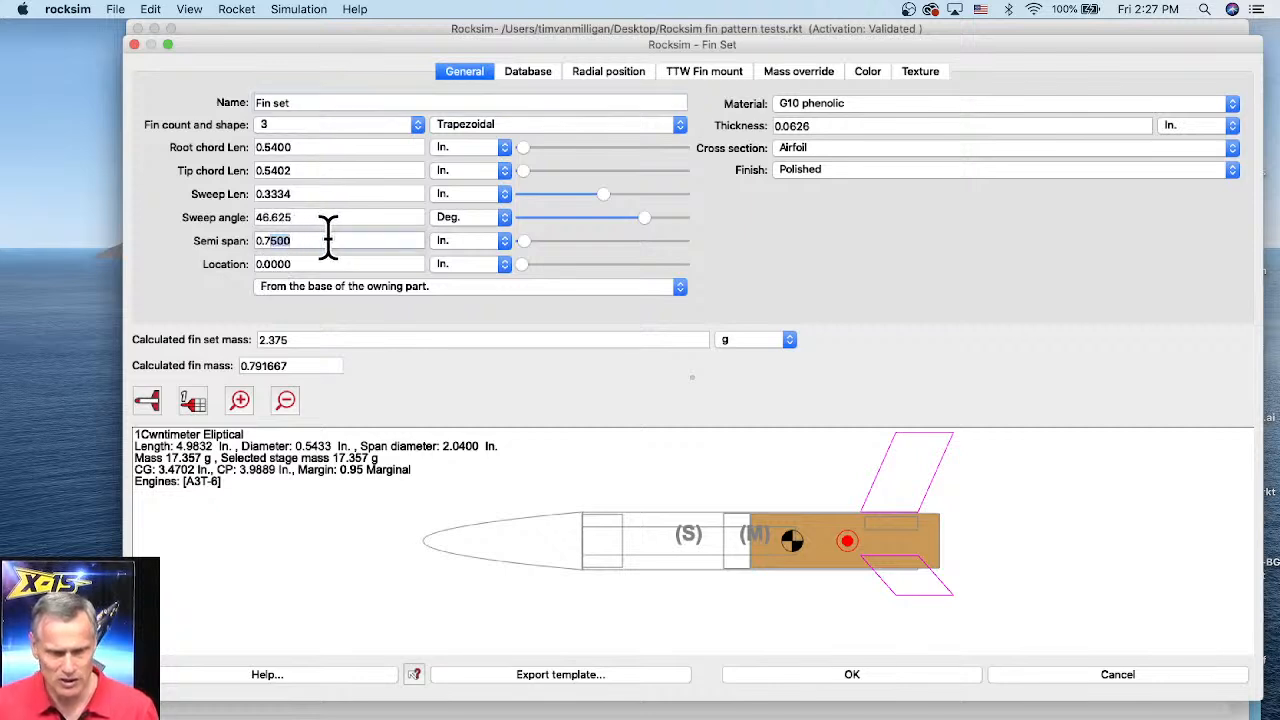
key(Delete)
key(Delete)
key(Delete)
key(BackSpace)
text(6)
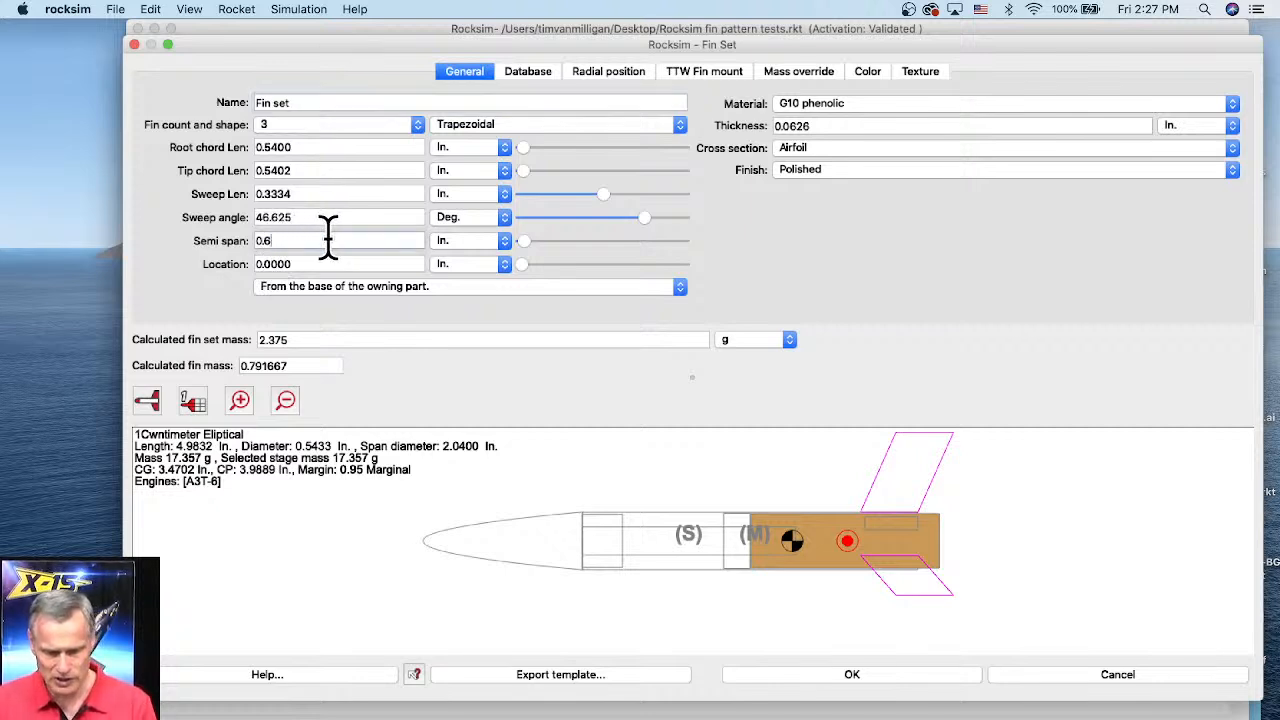
key(Tab)
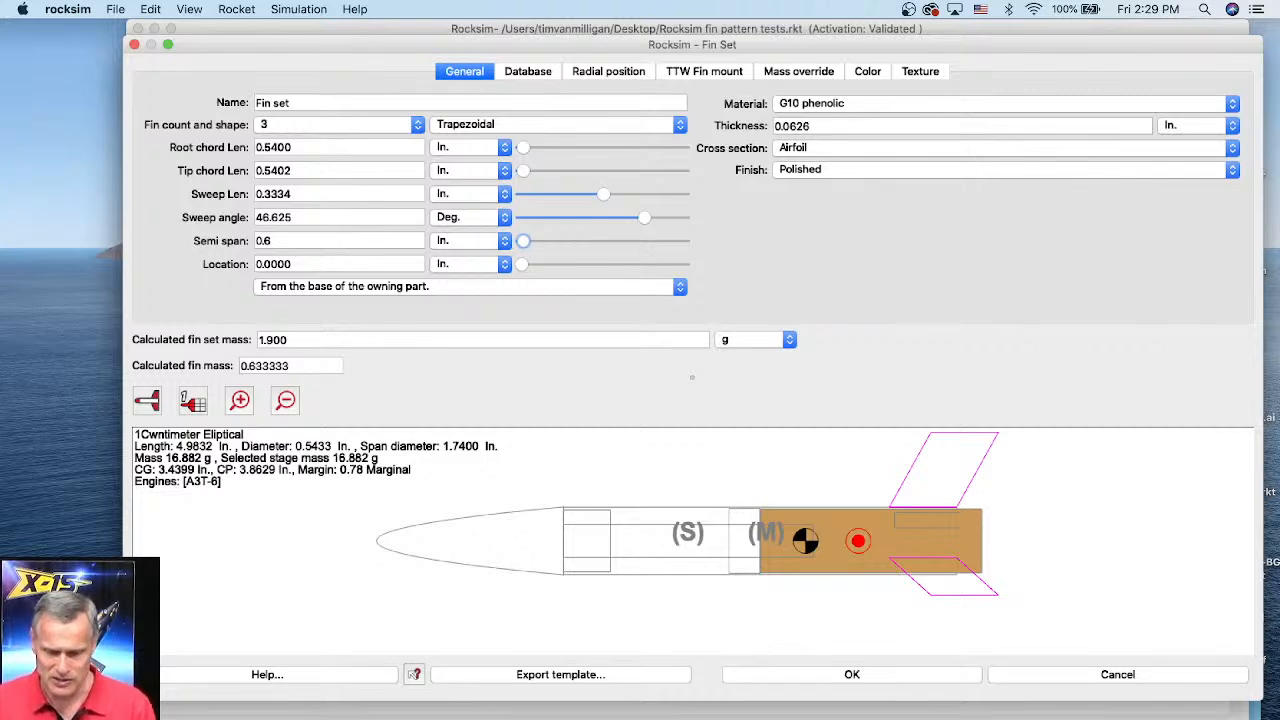
Step: Switch to Safari and open the Big Daddy kit's product page on the Apogee Components site
key(super+Tab)
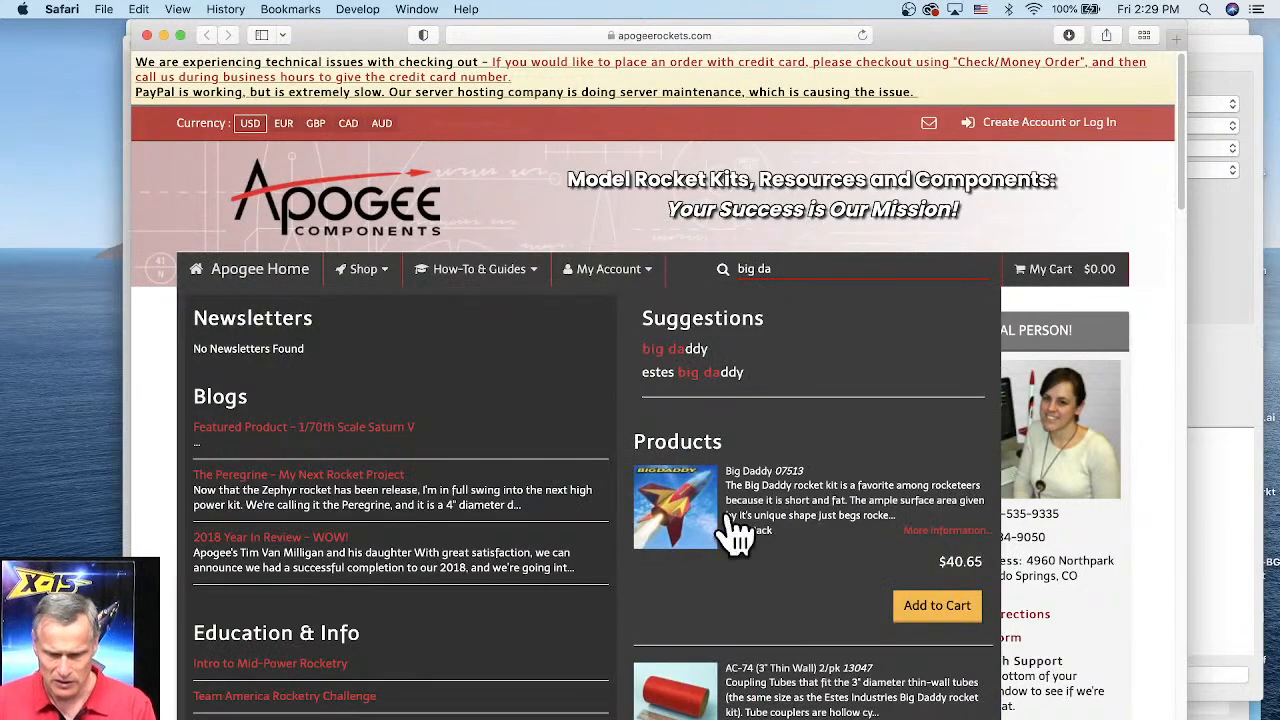
click(688, 510)
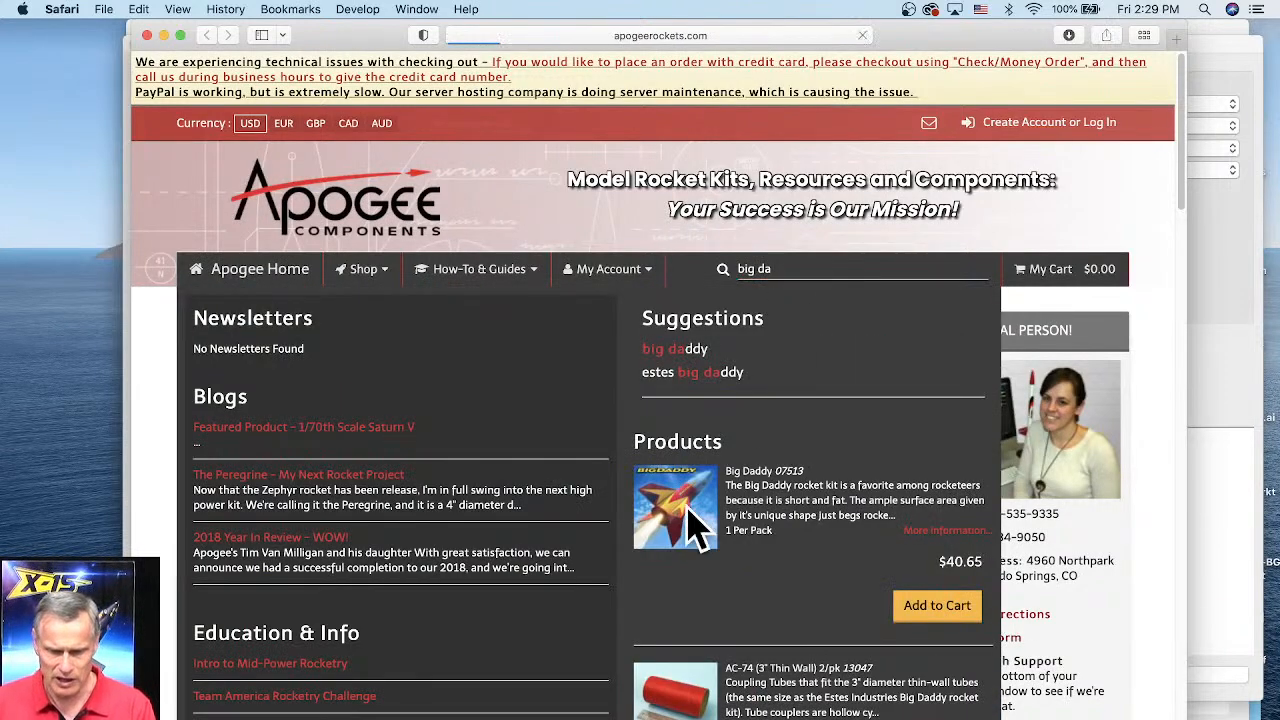
scroll(549, 534, down, 2)
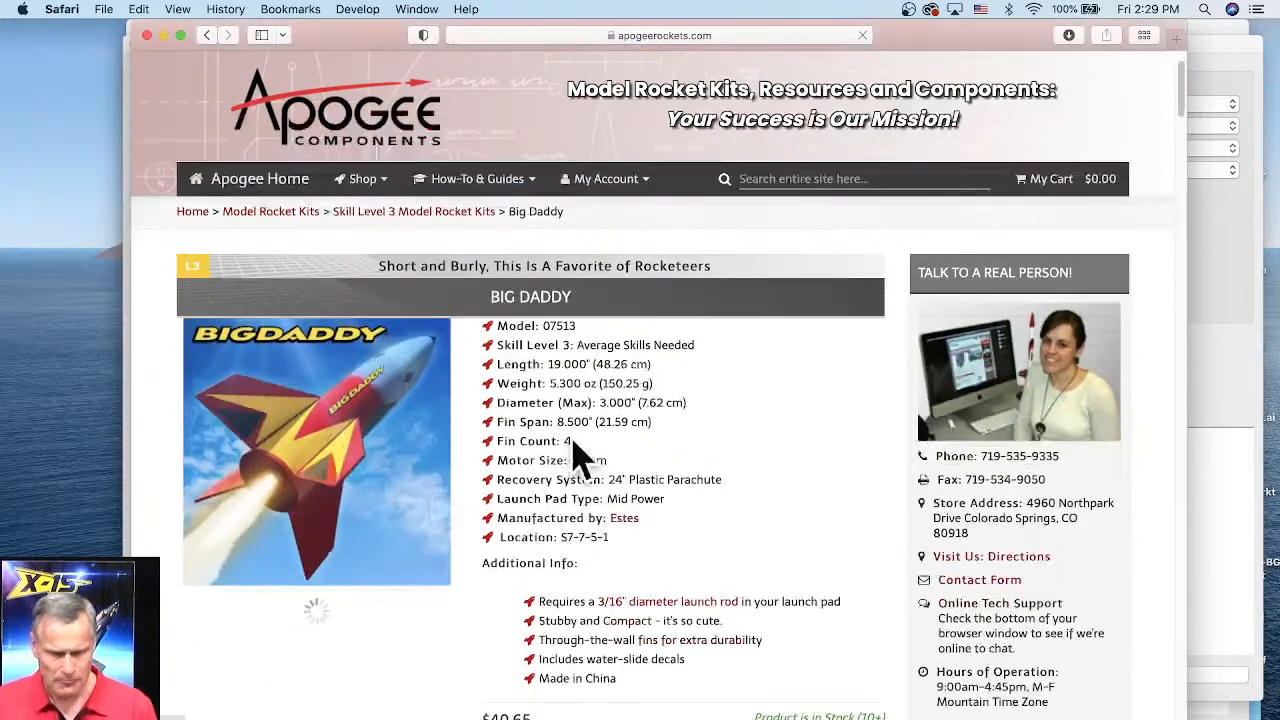
Step: Browse through the Big Daddy kit's product photos, enlarging them for a closer look
scroll(580, 455, down, 2)
click(330, 580)
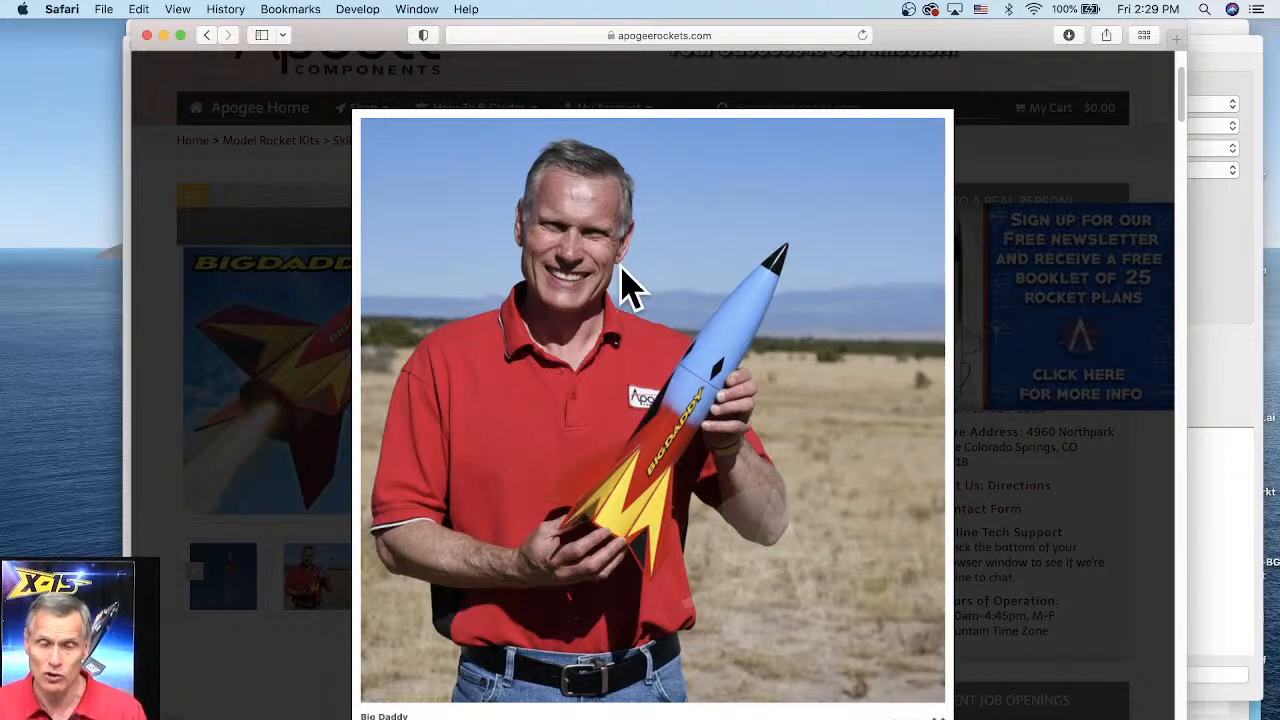
click(243, 466)
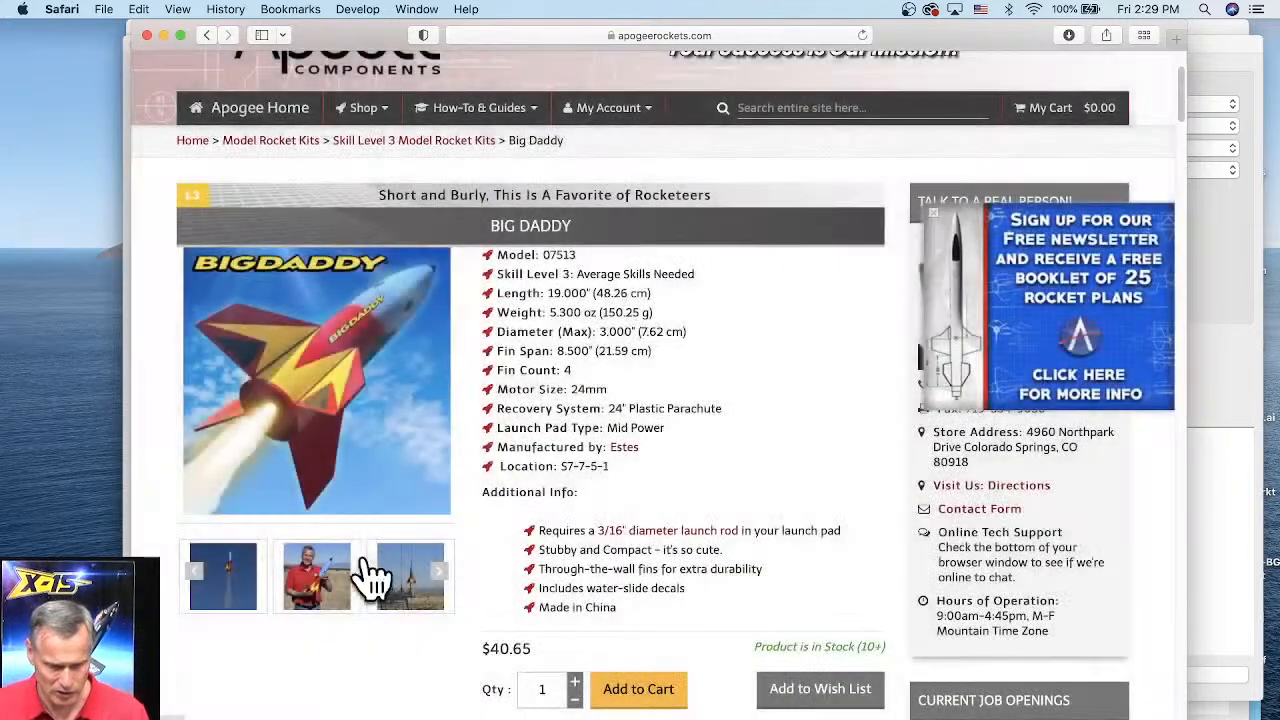
click(440, 578)
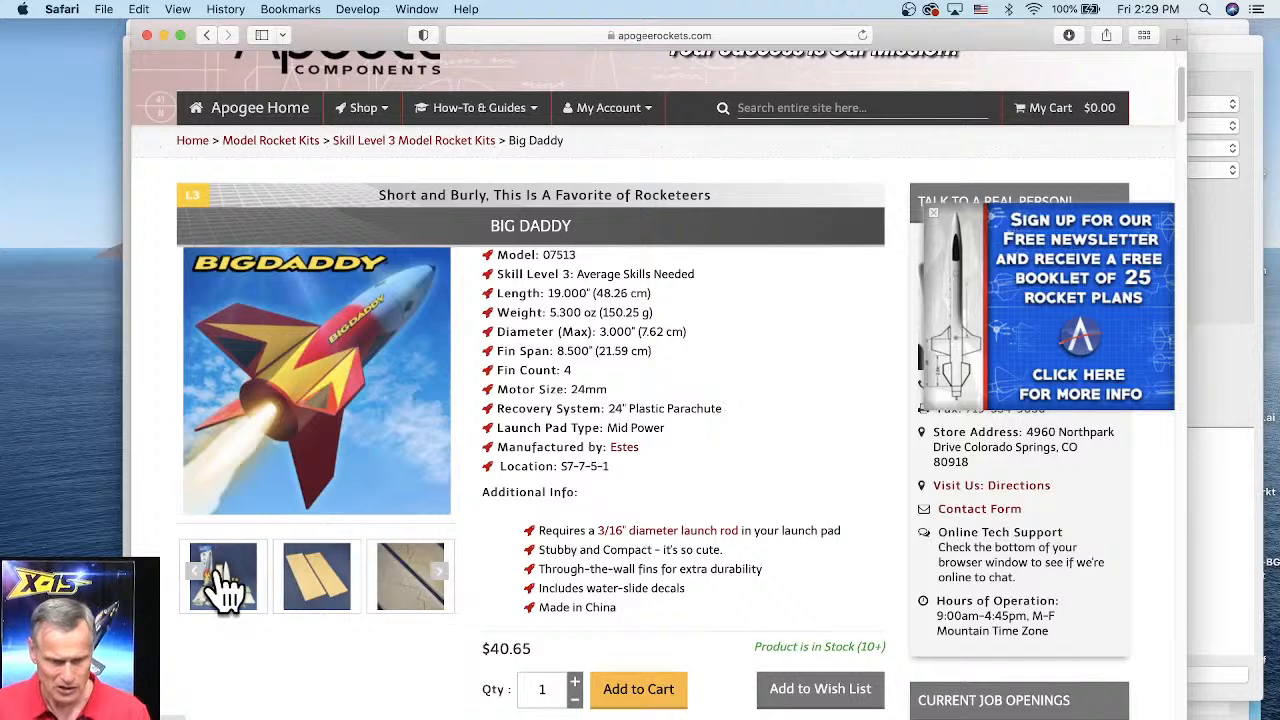
click(440, 576)
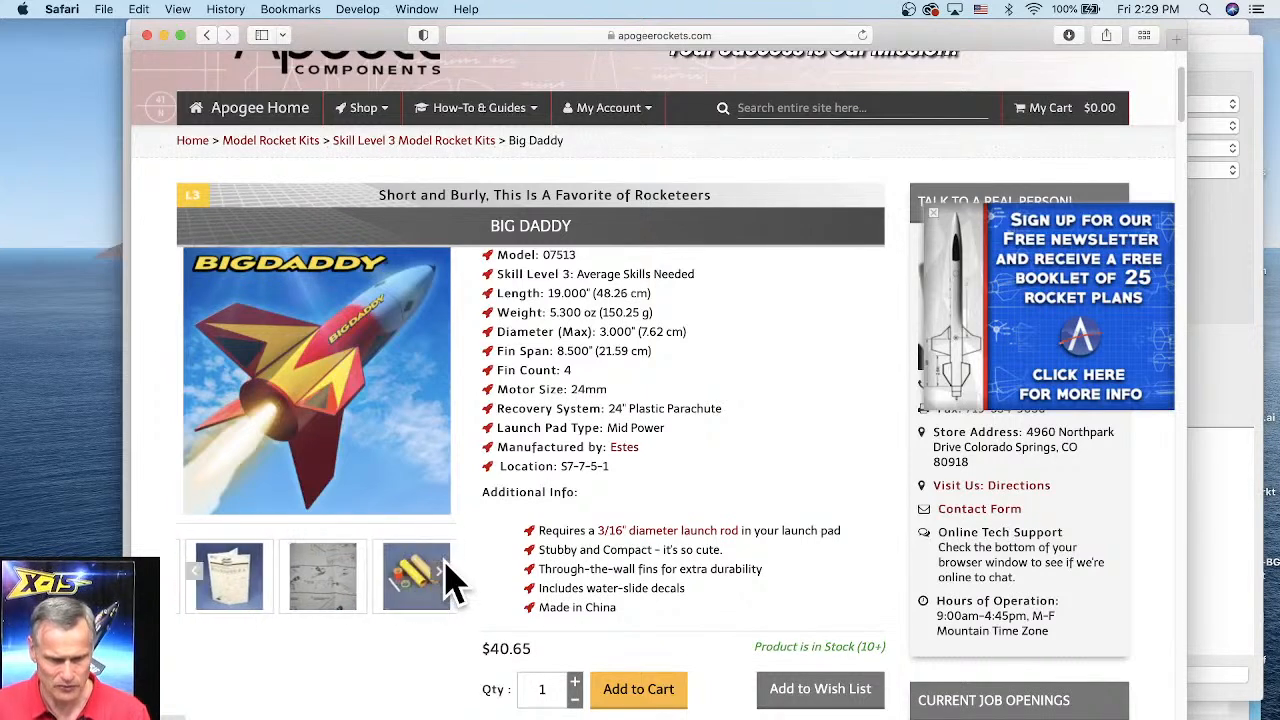
click(442, 570)
click(442, 570)
click(442, 570)
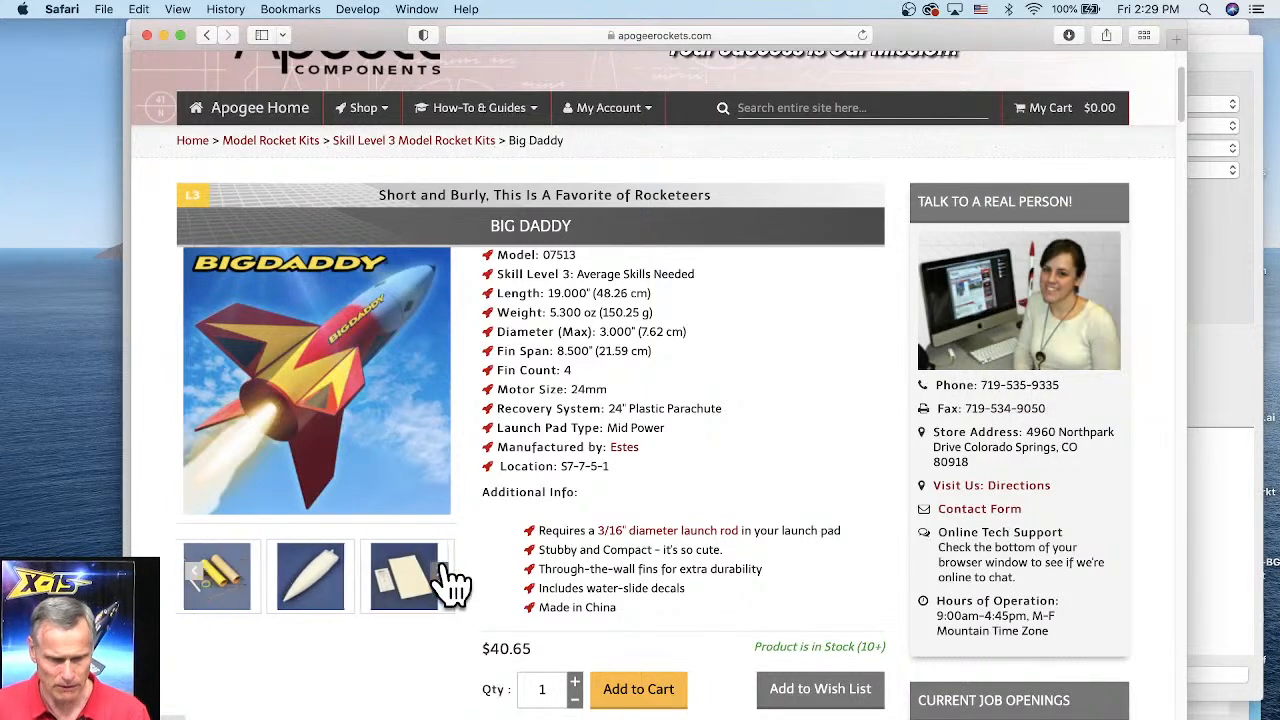
click(442, 570)
click(440, 580)
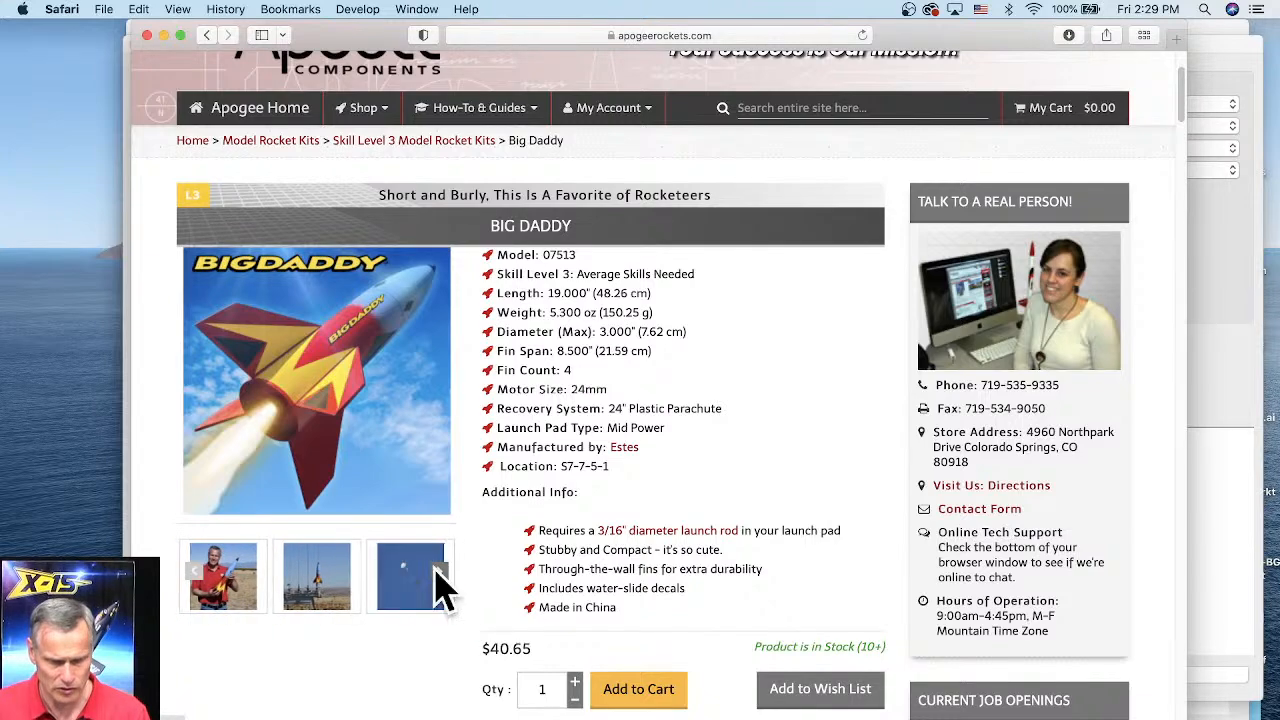
click(316, 580)
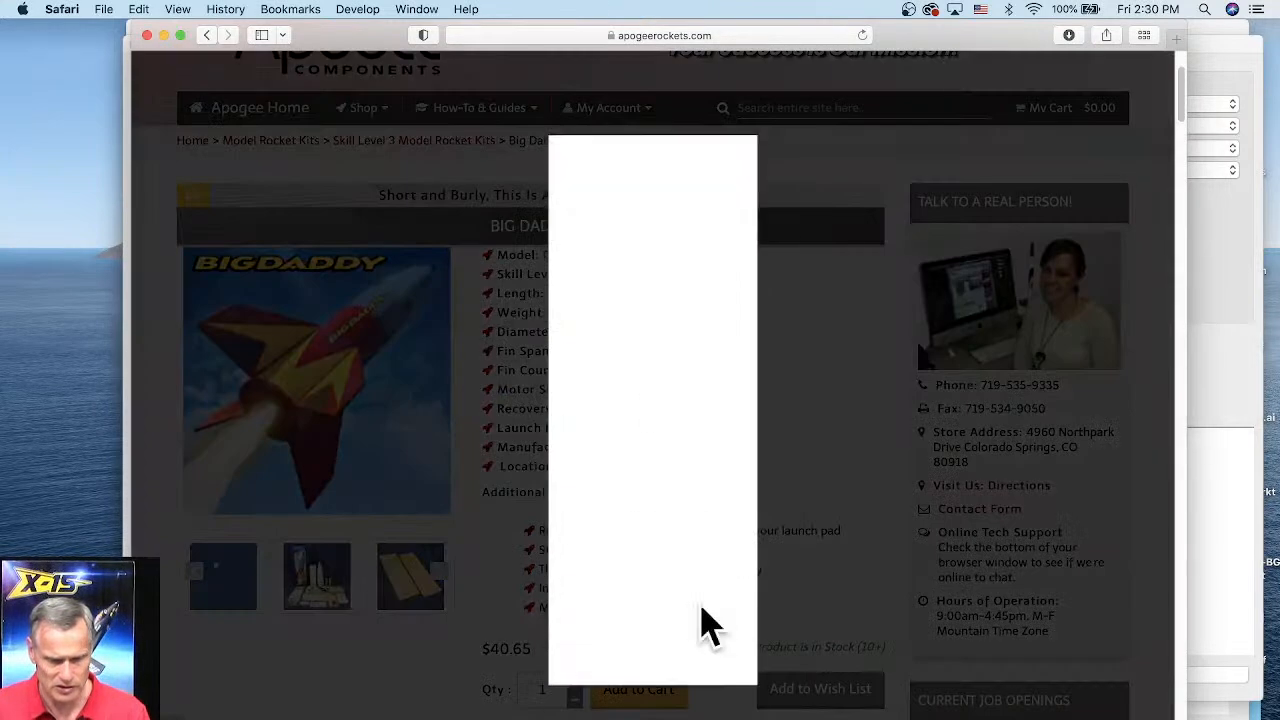
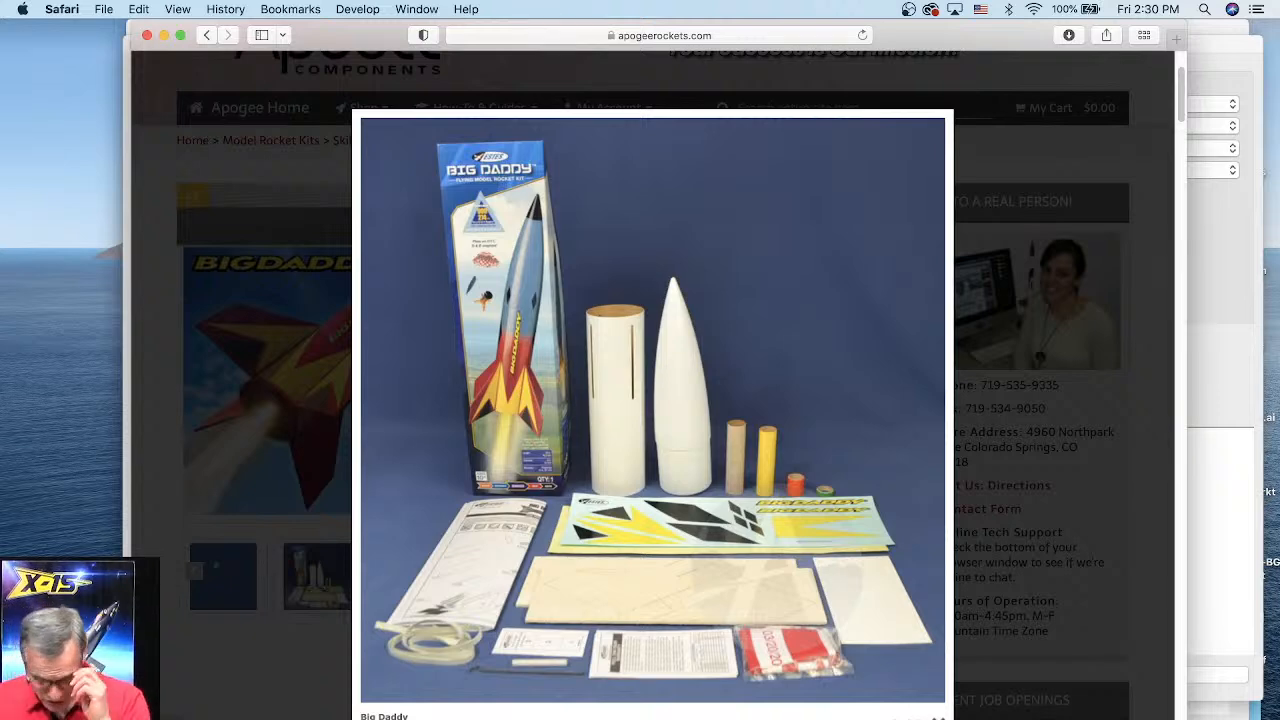
Step: Search the web for giant leep roc and open the Giant Leap Rocketry website
click(695, 35)
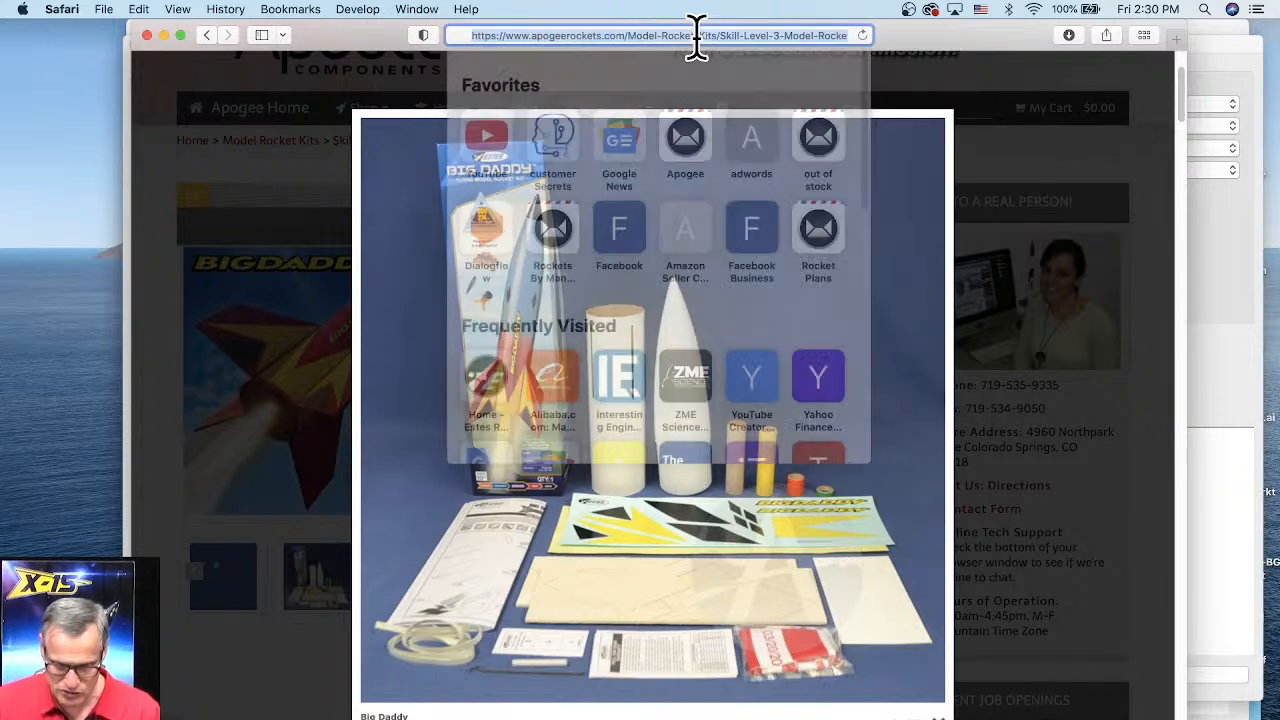
click(707, 35)
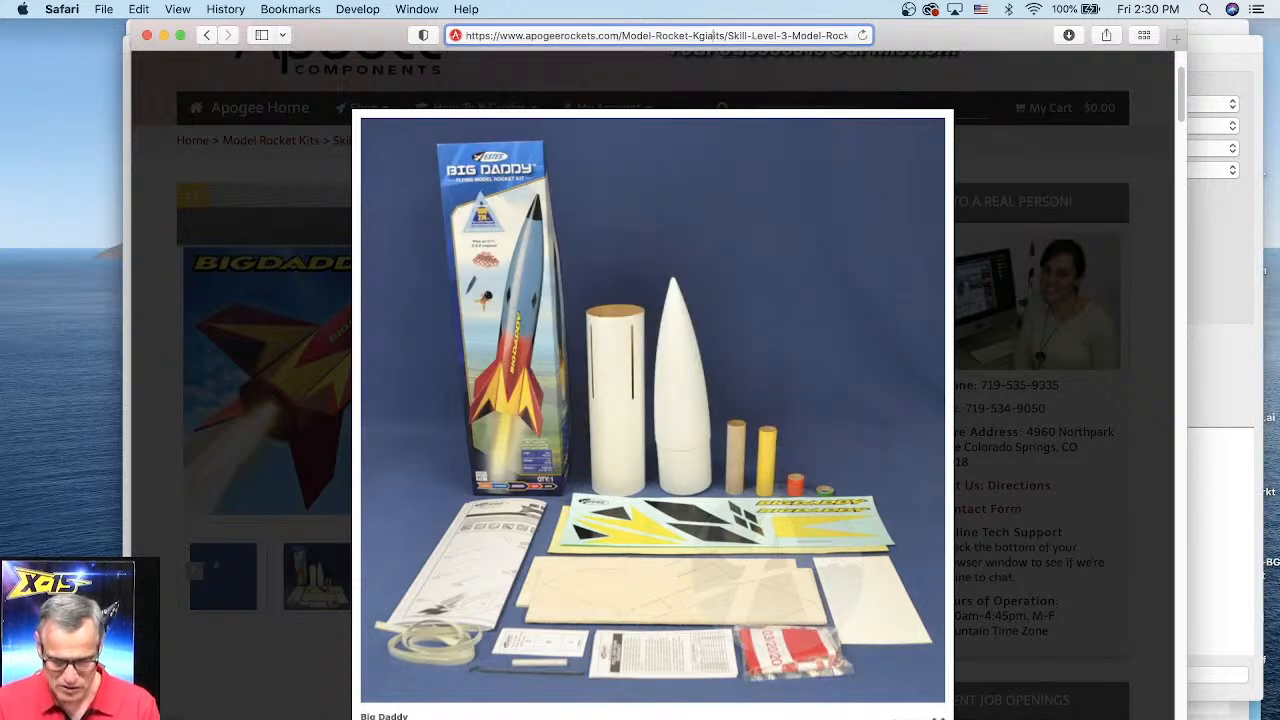
key(super+a)
text(g)
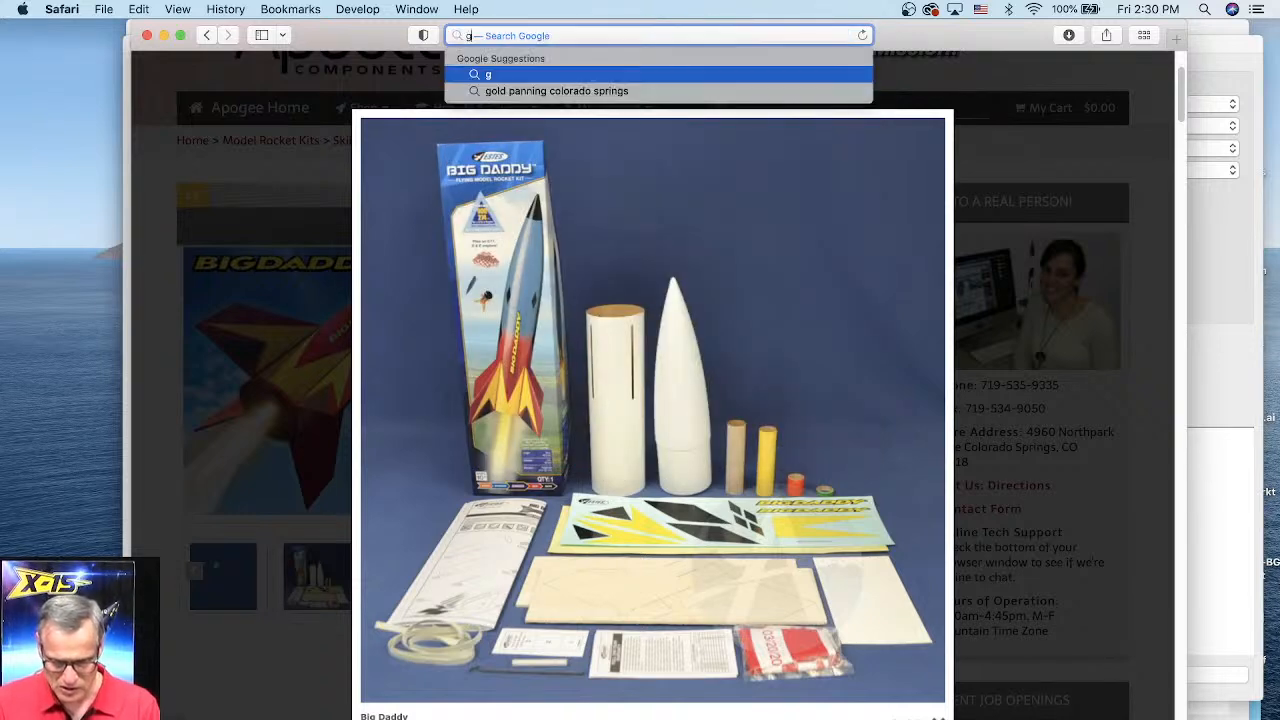
text(iant leep)
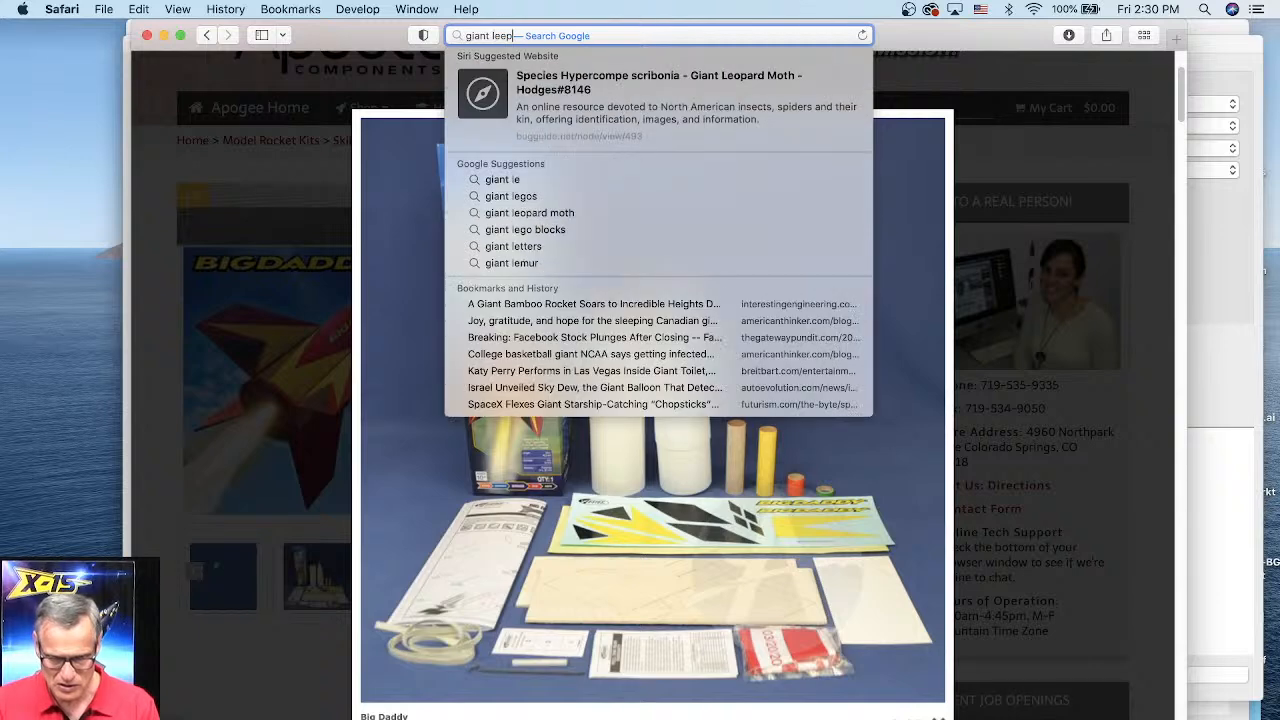
text( rocketry)
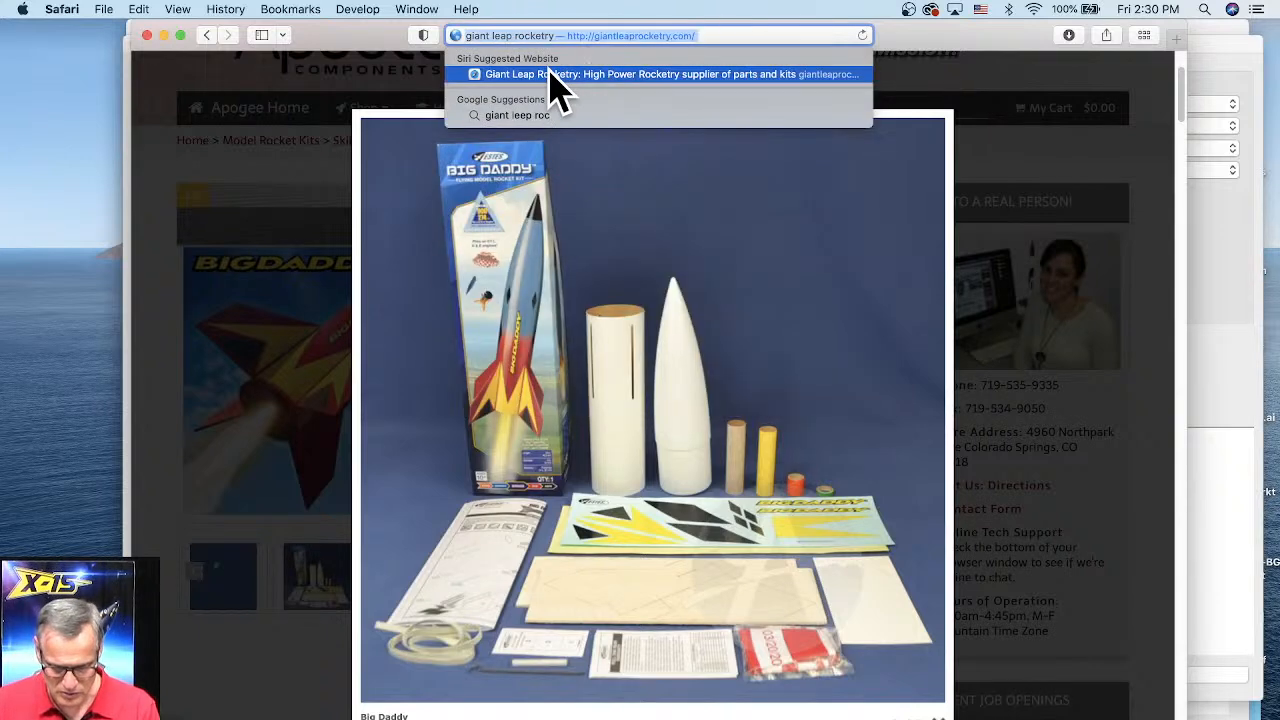
click(558, 86)
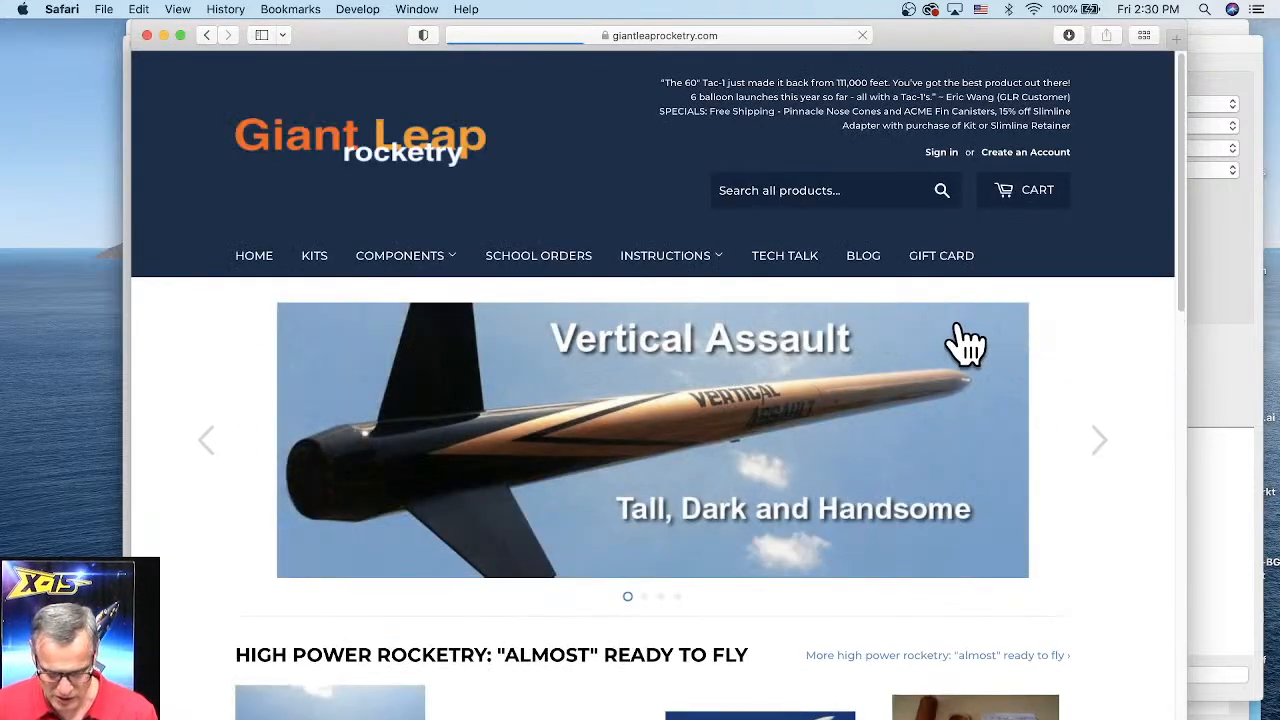
Step: Open the Slimline Retainers & Adapters category from the site's Components menu
mouse_move(382, 268)
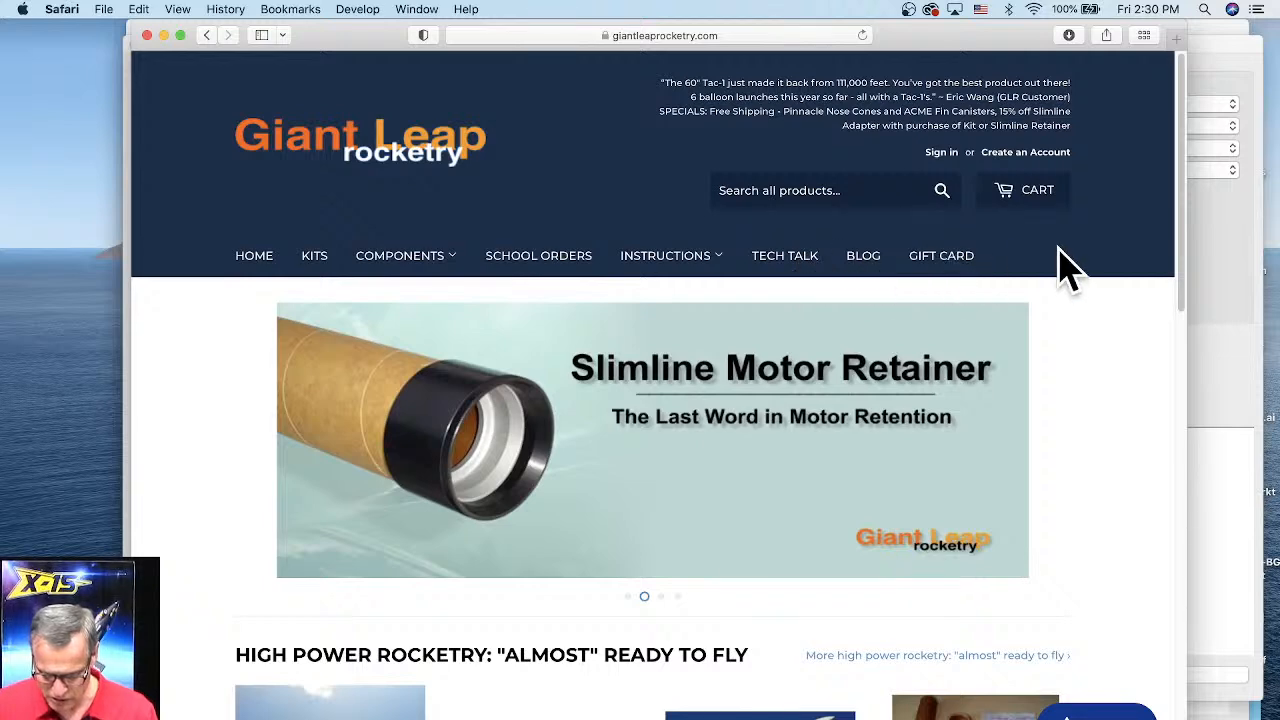
mouse_move(445, 265)
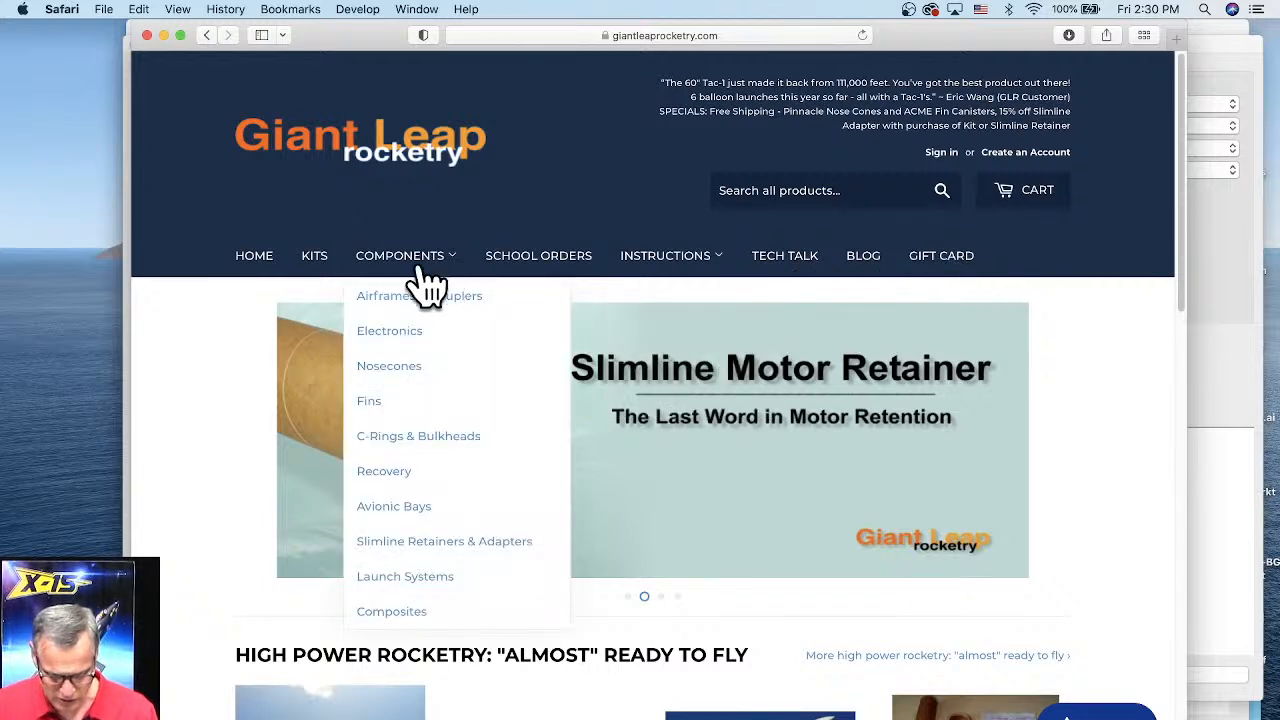
click(420, 258)
scroll(1000, 390, down, 3)
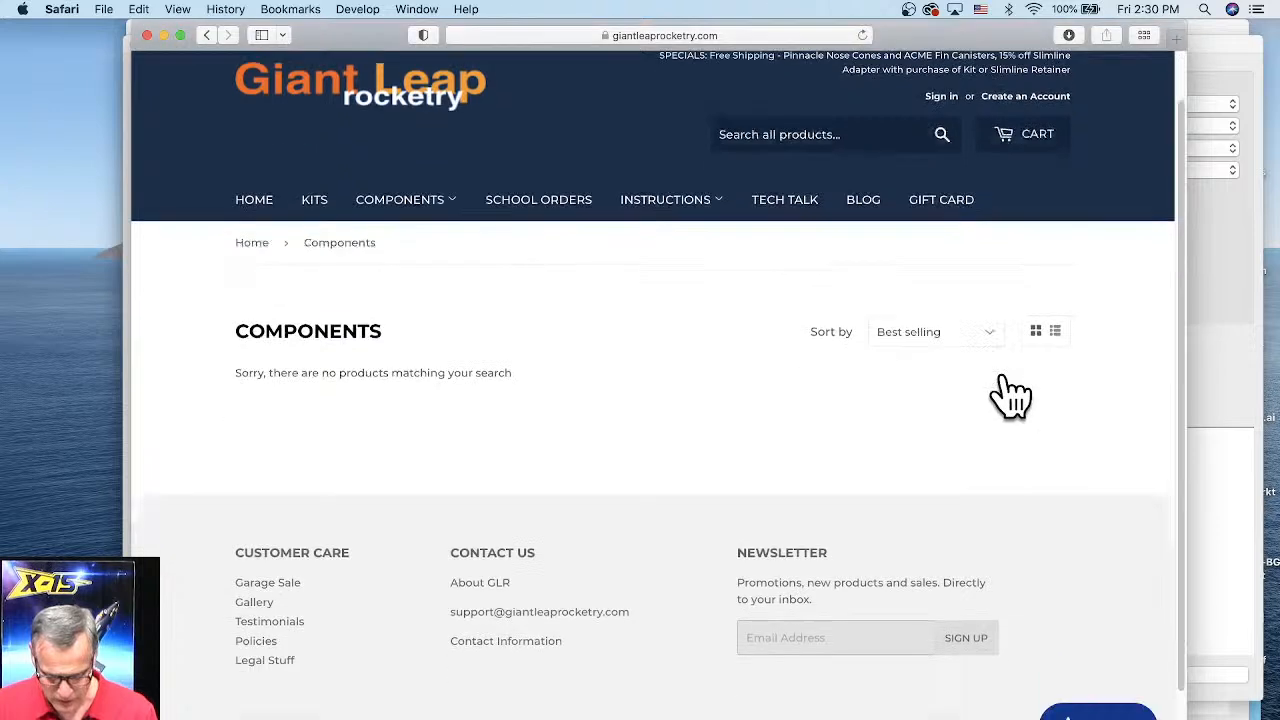
scroll(540, 345, up, 3)
mouse_move(432, 270)
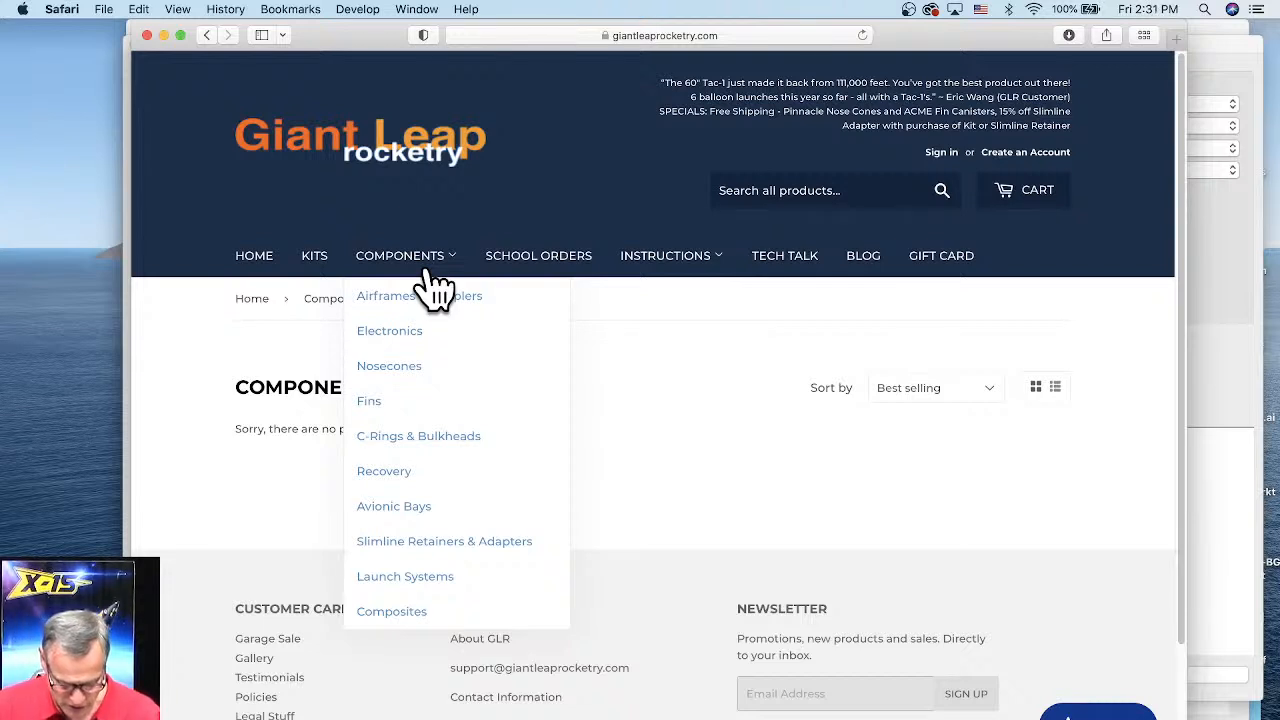
click(408, 545)
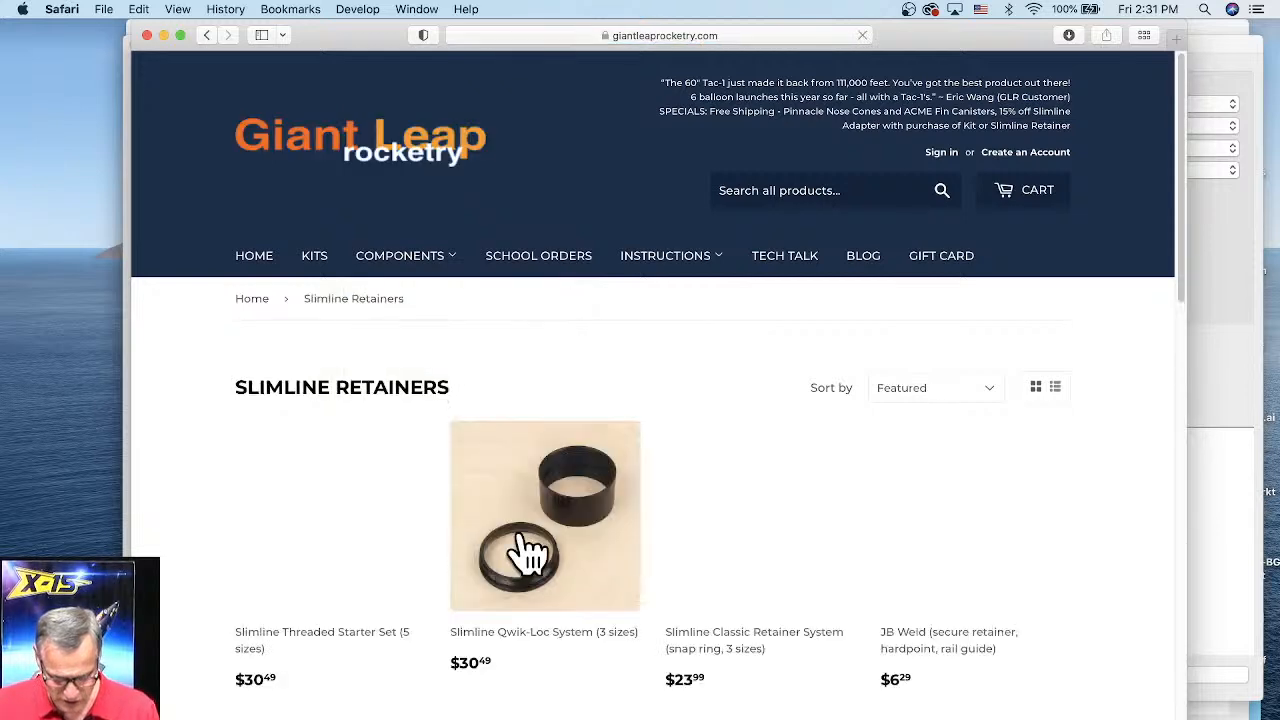
Step: Browse the Slimline Qwik-Loc System product page and read its description
scroll(768, 446, down, 5)
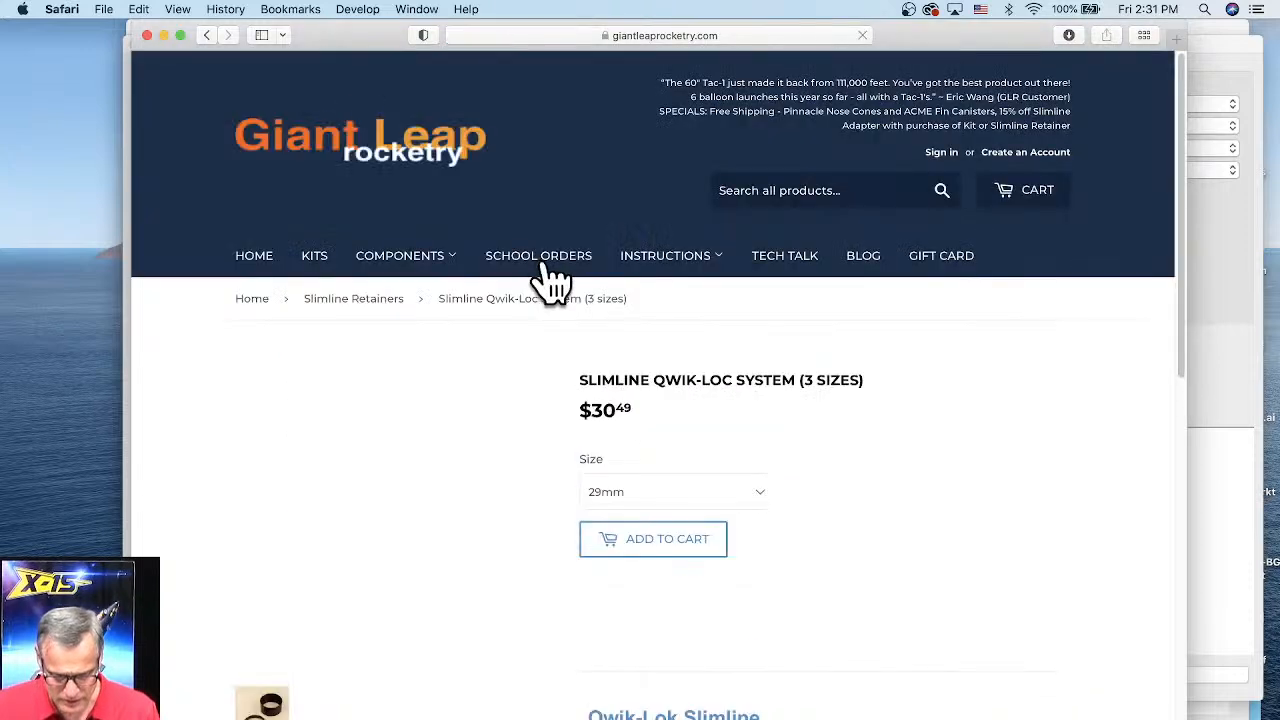
scroll(846, 420, down, 3)
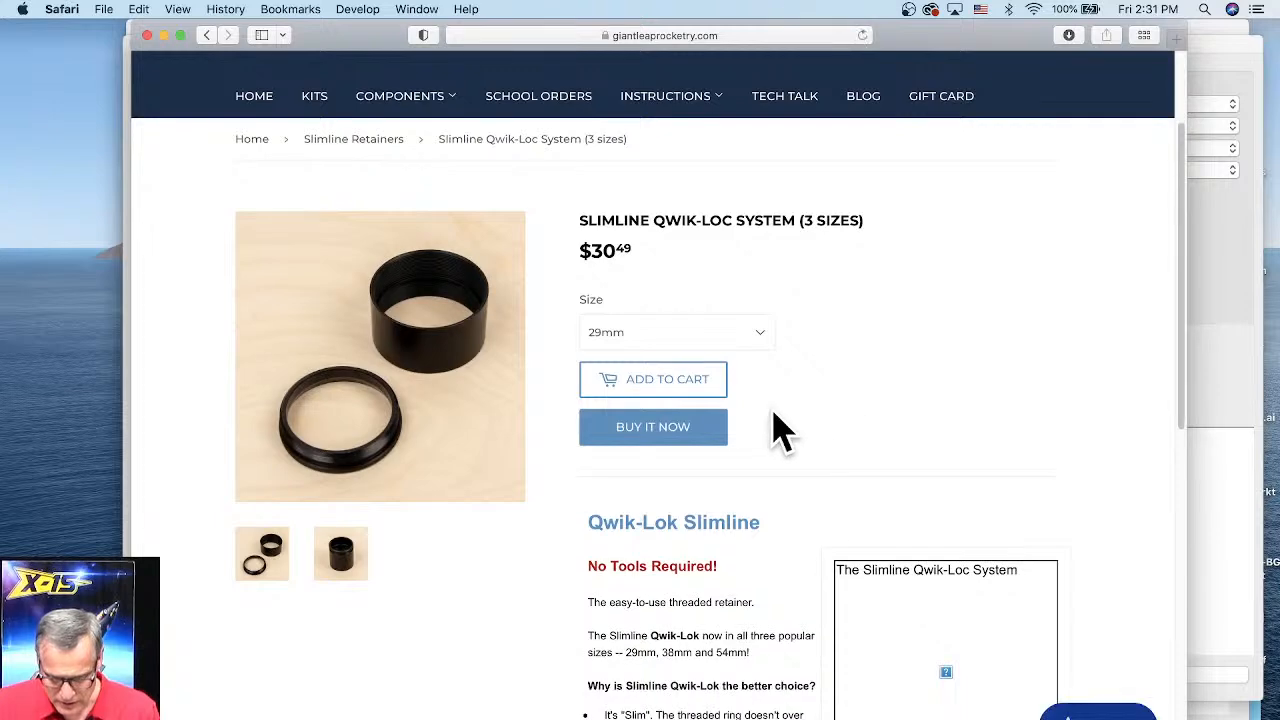
scroll(777, 432, down, 5)
scroll(668, 420, down, 3)
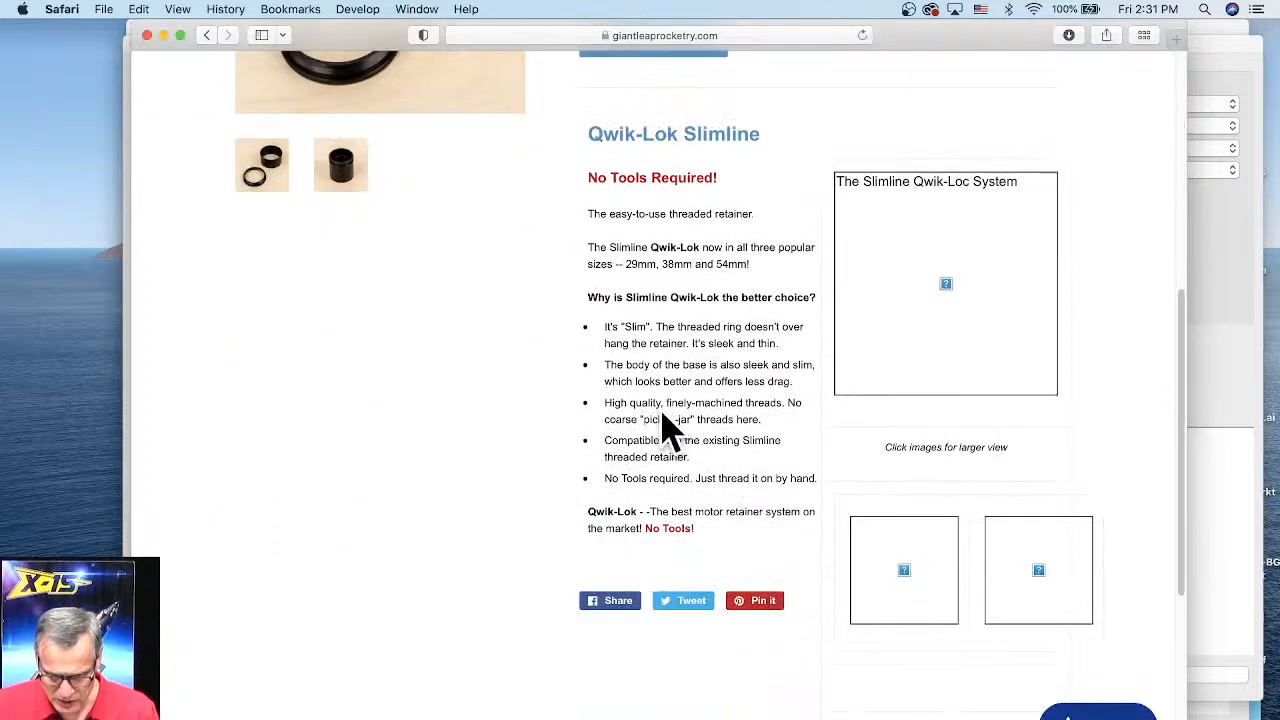
scroll(614, 415, down, 1)
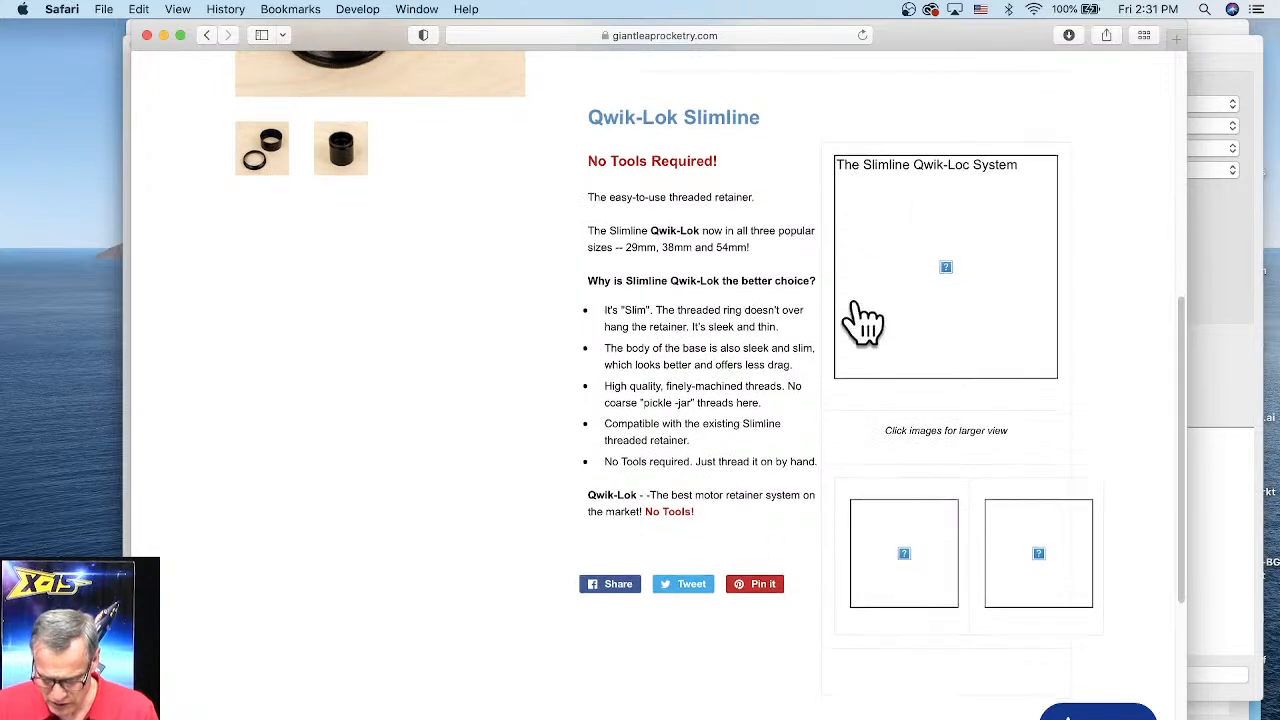
scroll(930, 322, down, 3)
scroll(760, 500, down, 2)
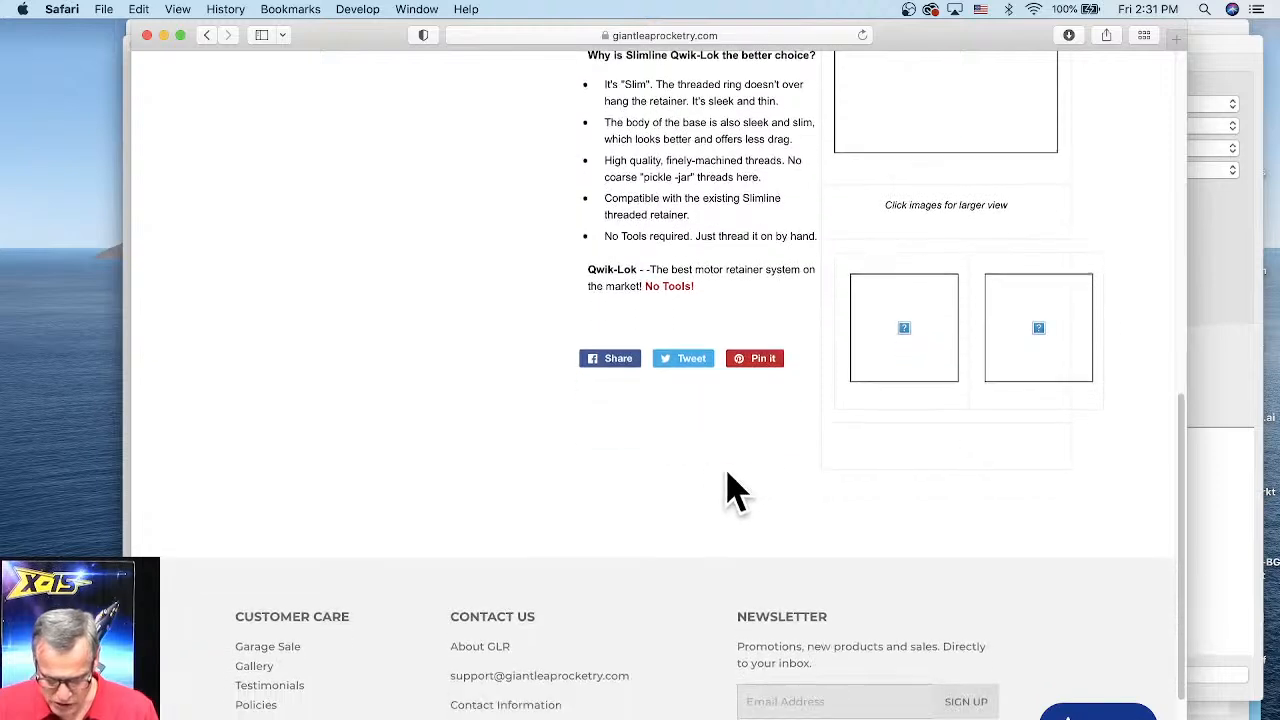
scroll(540, 480, up, 10)
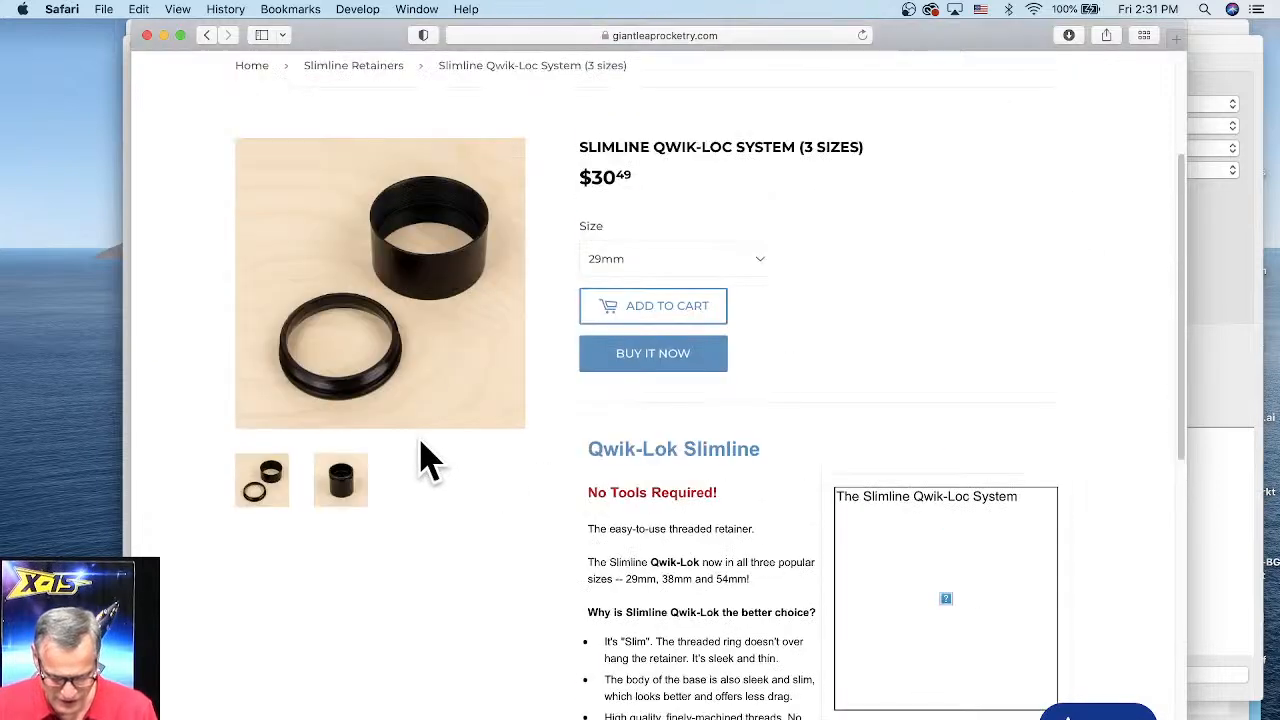
scroll(571, 471, up, 3)
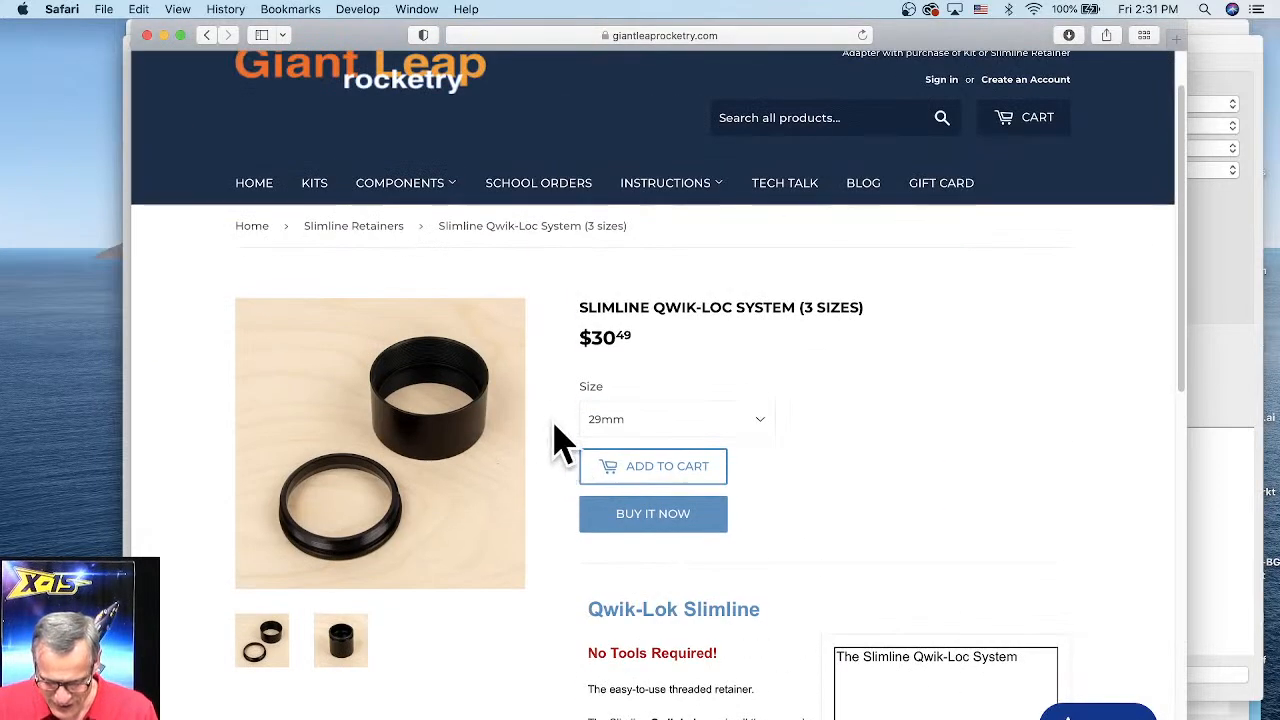
Step: Open the Rocksim Data page from the Instructions menu
click(654, 189)
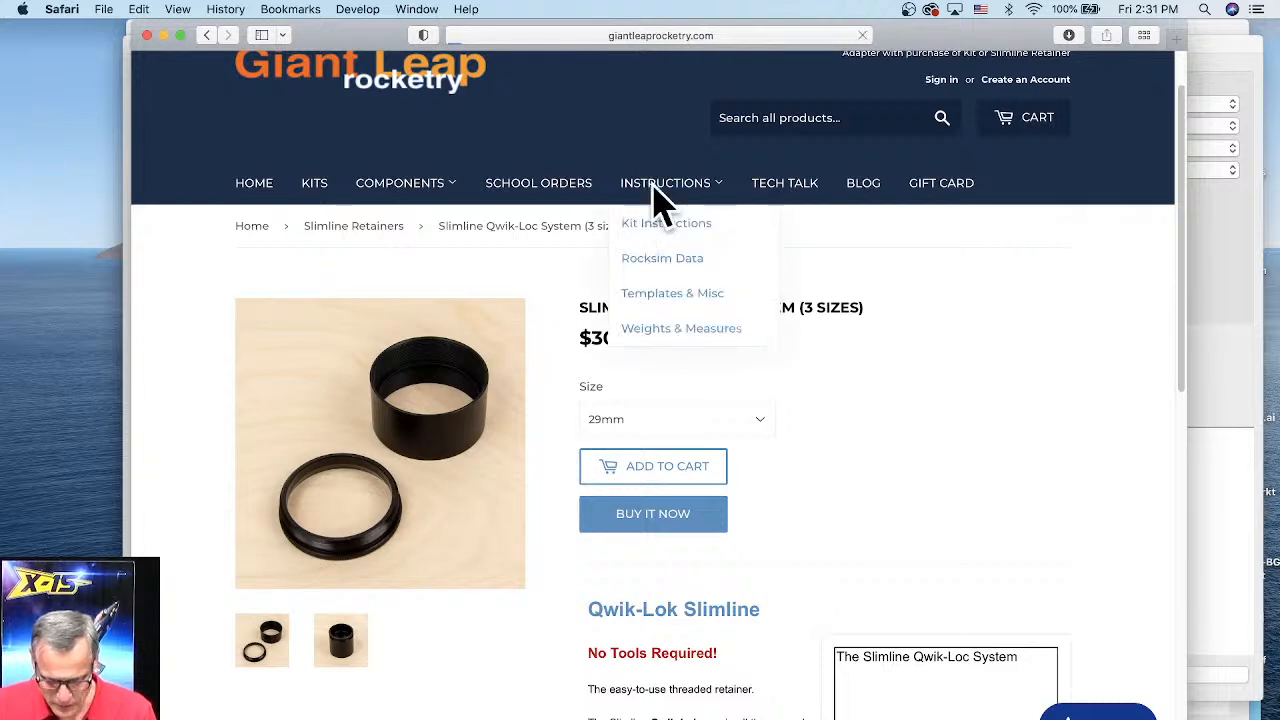
mouse_move(648, 263)
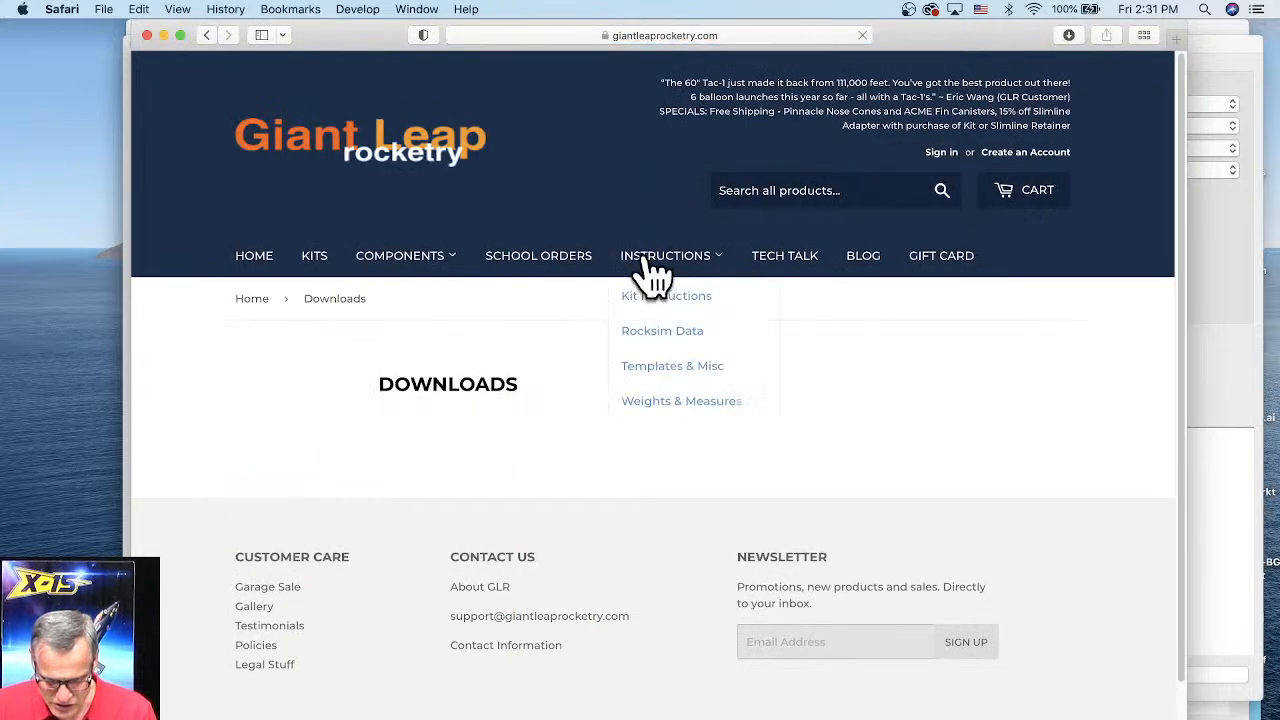
click(652, 336)
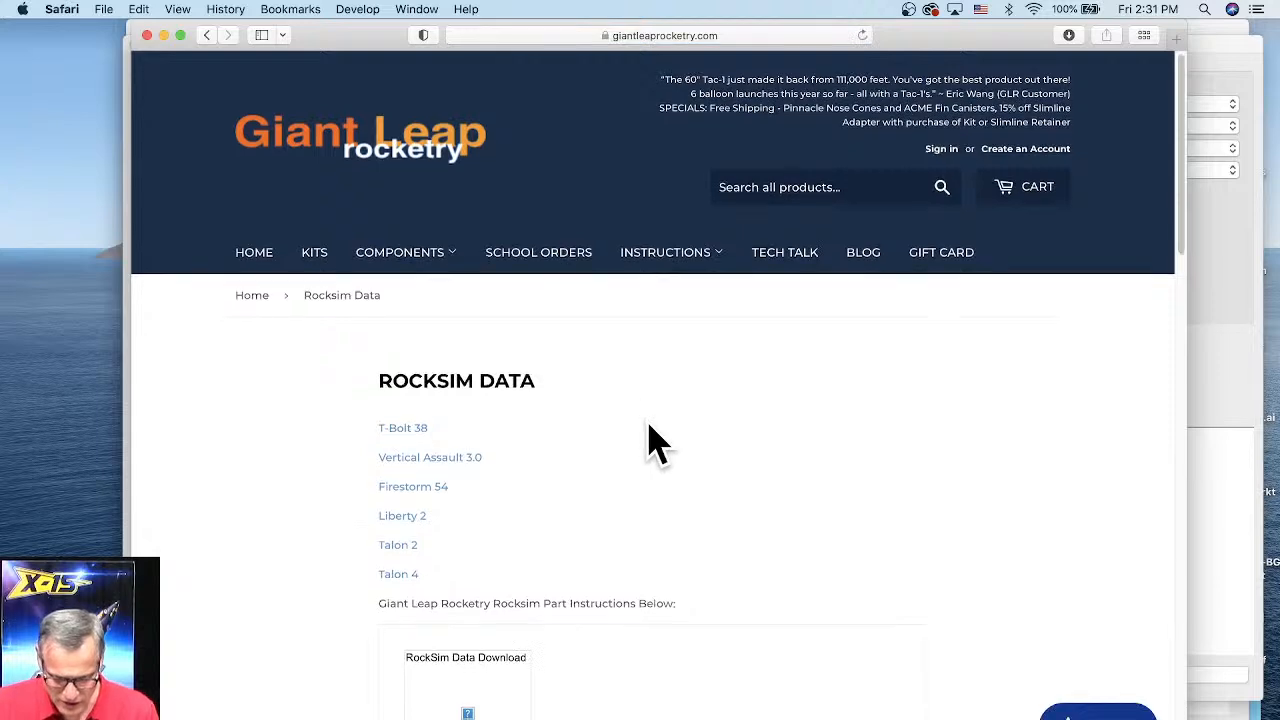
Step: Download the Giant Leap Rocketry RockSim parts data file, allowing downloads from the site
scroll(648, 443, down, 3)
scroll(401, 344, down, 1)
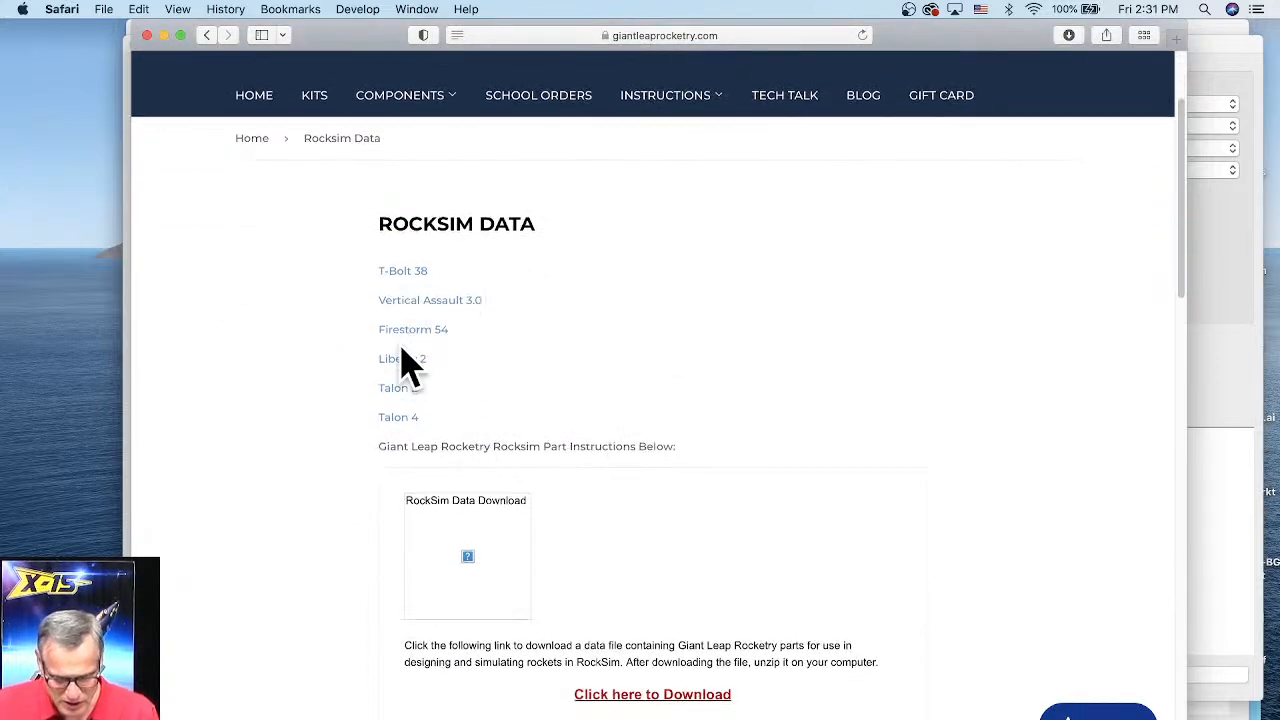
scroll(558, 382, down, 4)
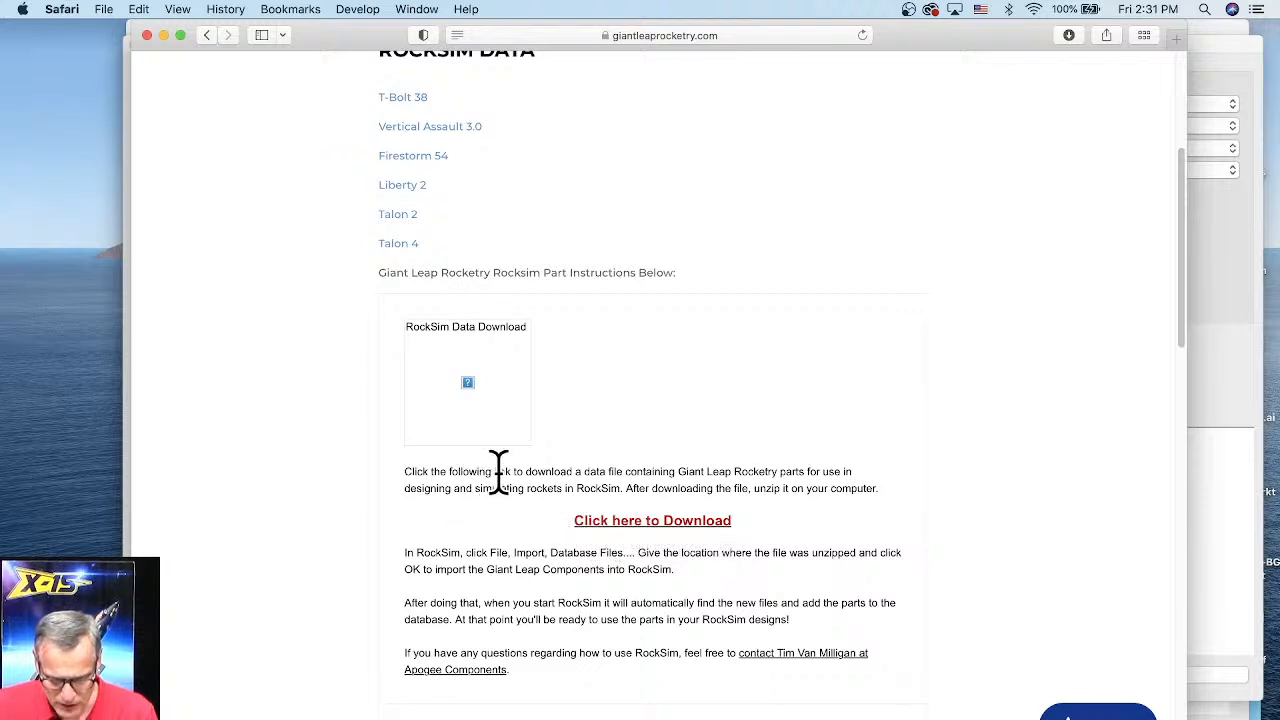
click(676, 522)
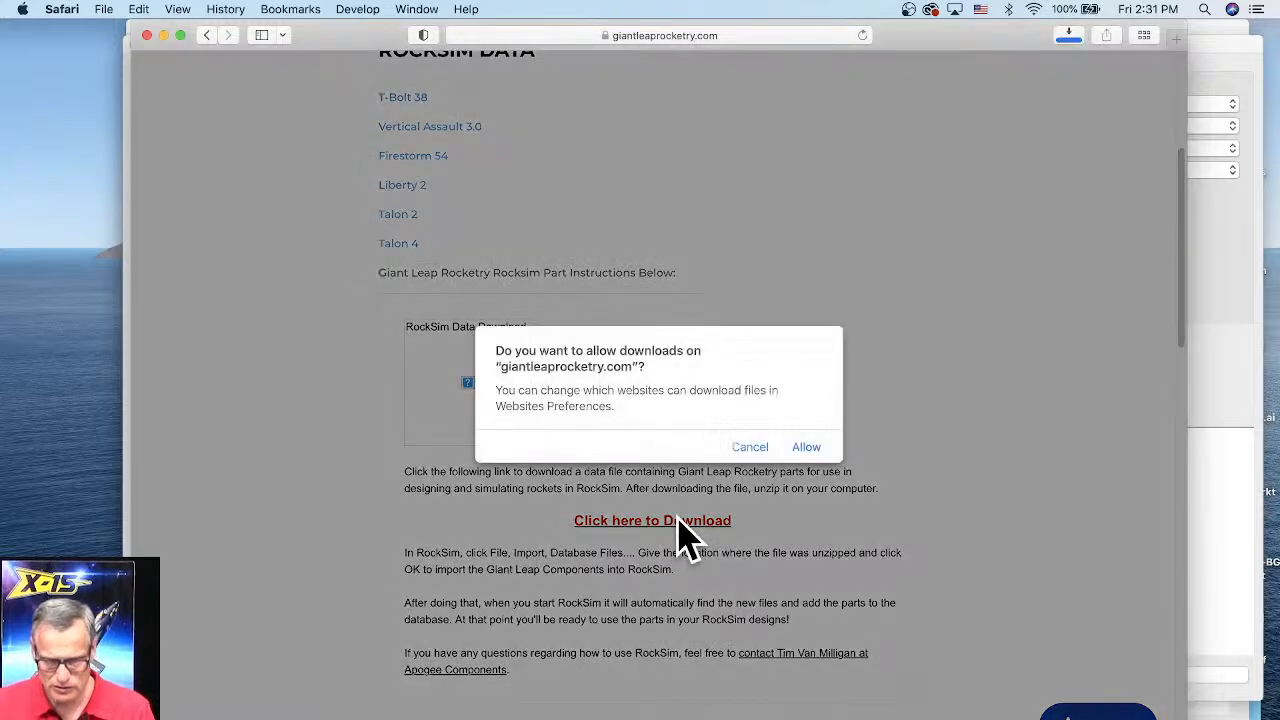
click(806, 449)
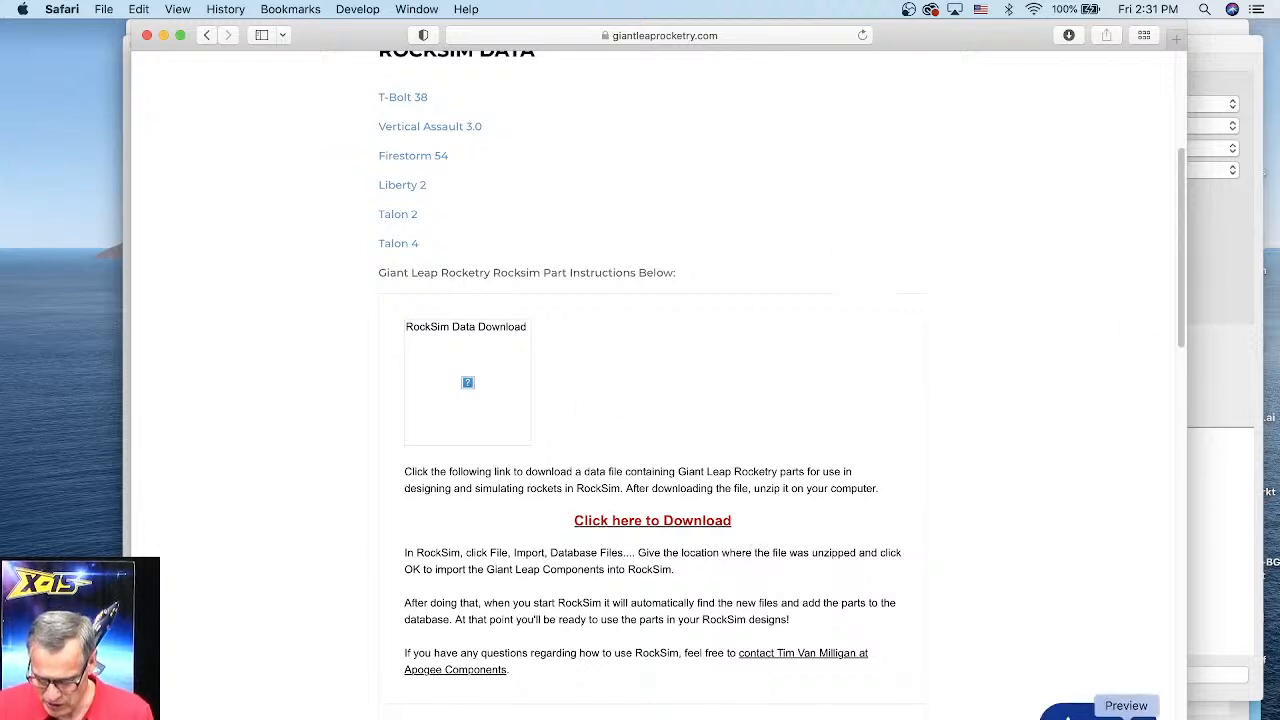
Step: Open the Downloads folder in Finder and open the downloaded glr-data folder
right_click(1195, 716)
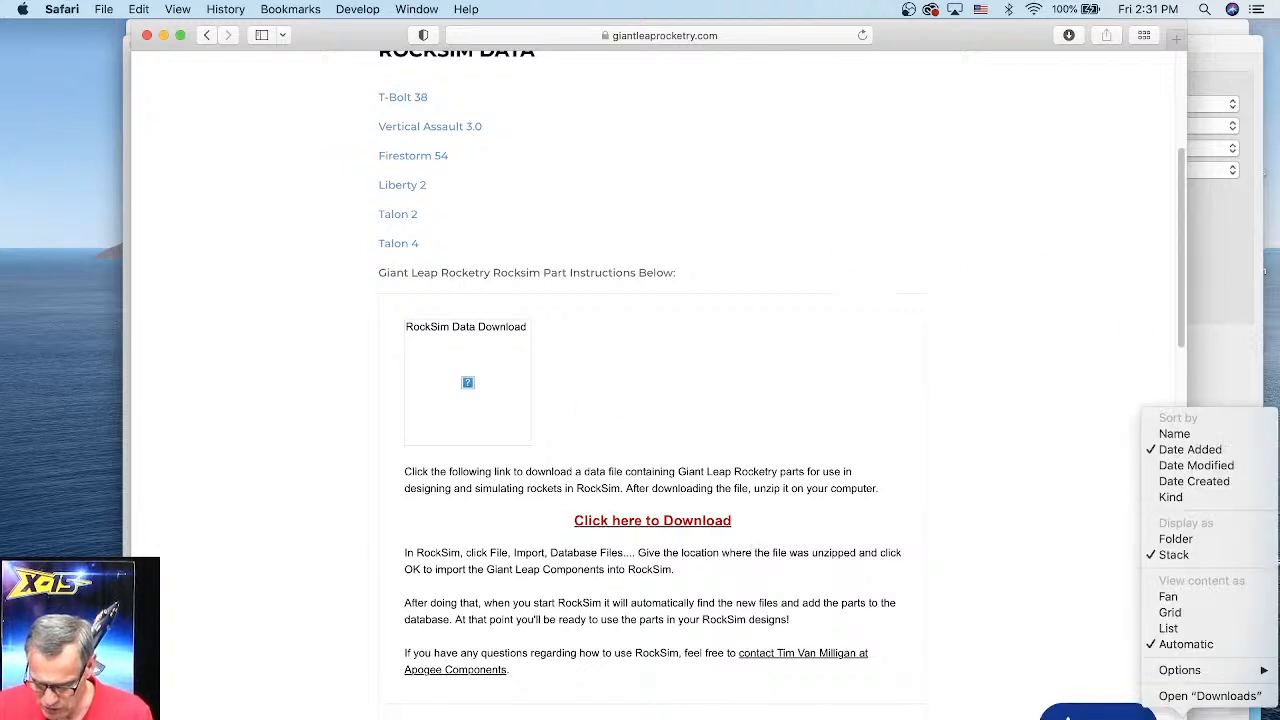
click(1210, 696)
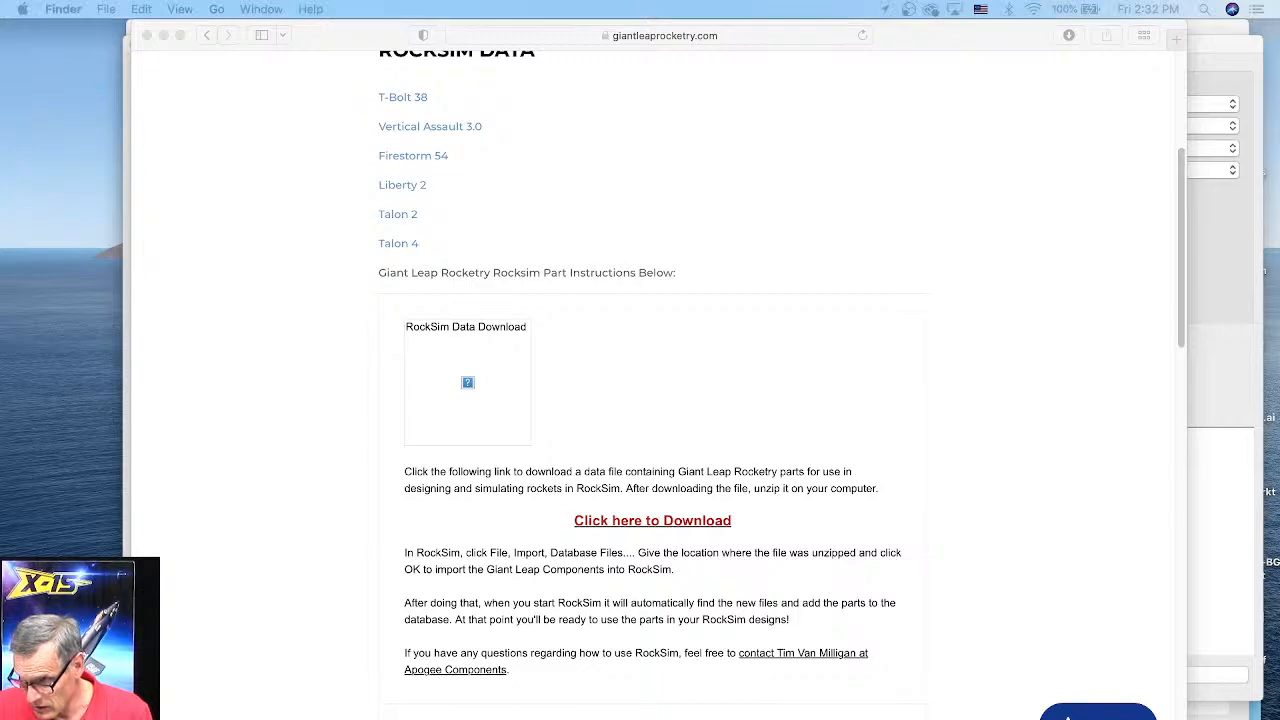
drag(1270, 217, 429, 103)
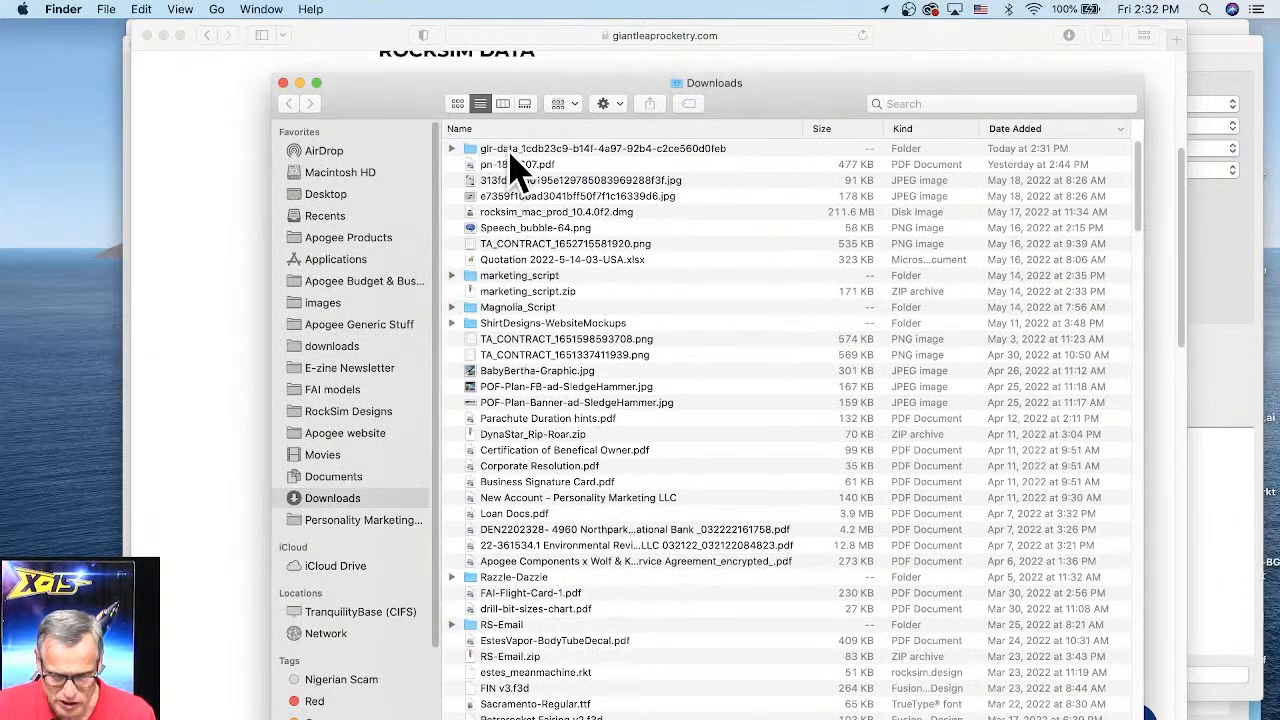
double_click(557, 153)
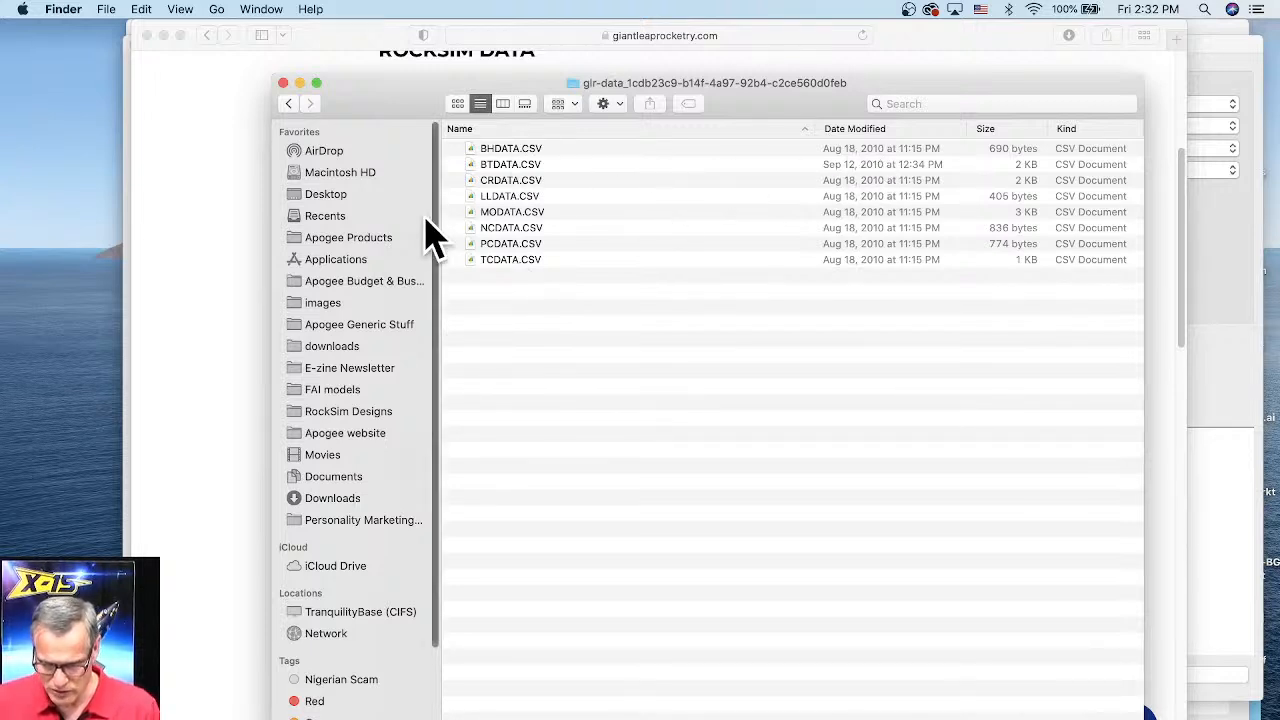
Step: Open a second Finder window beside the data folder and go to the Applications folder
drag(510, 103, 389, 88)
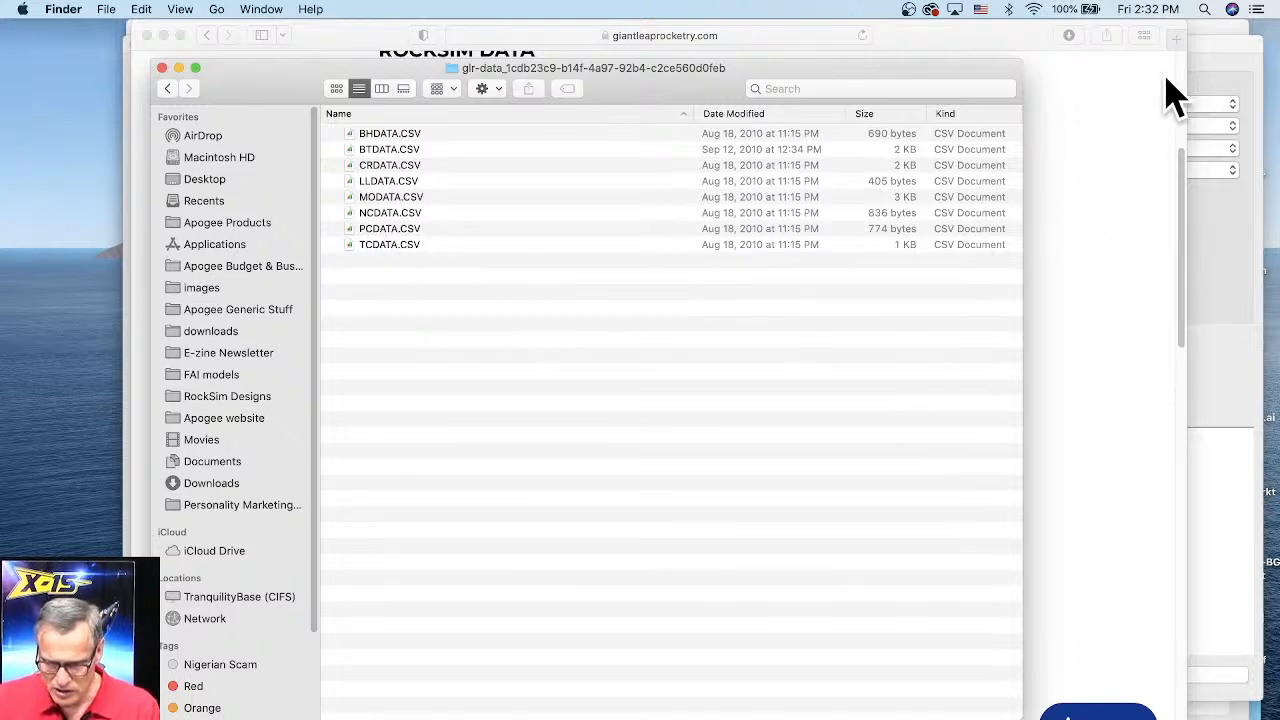
drag(835, 83, 827, 85)
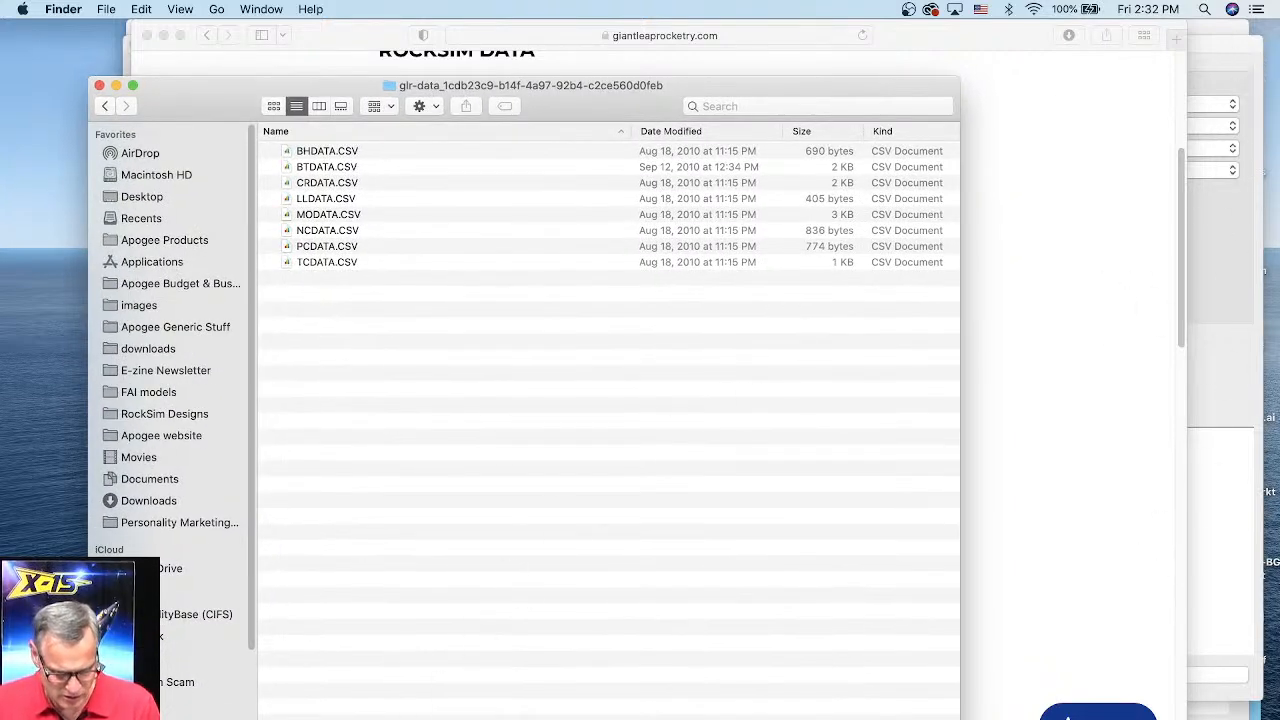
right_click(45, 716)
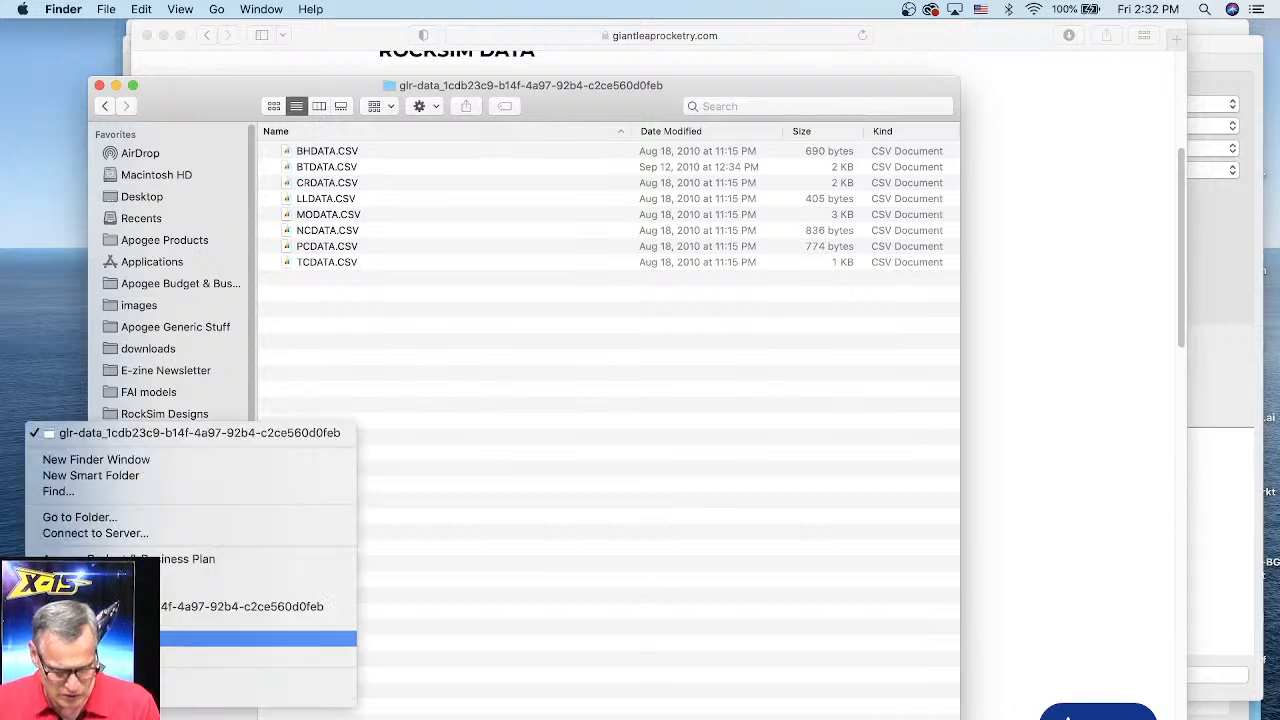
click(107, 457)
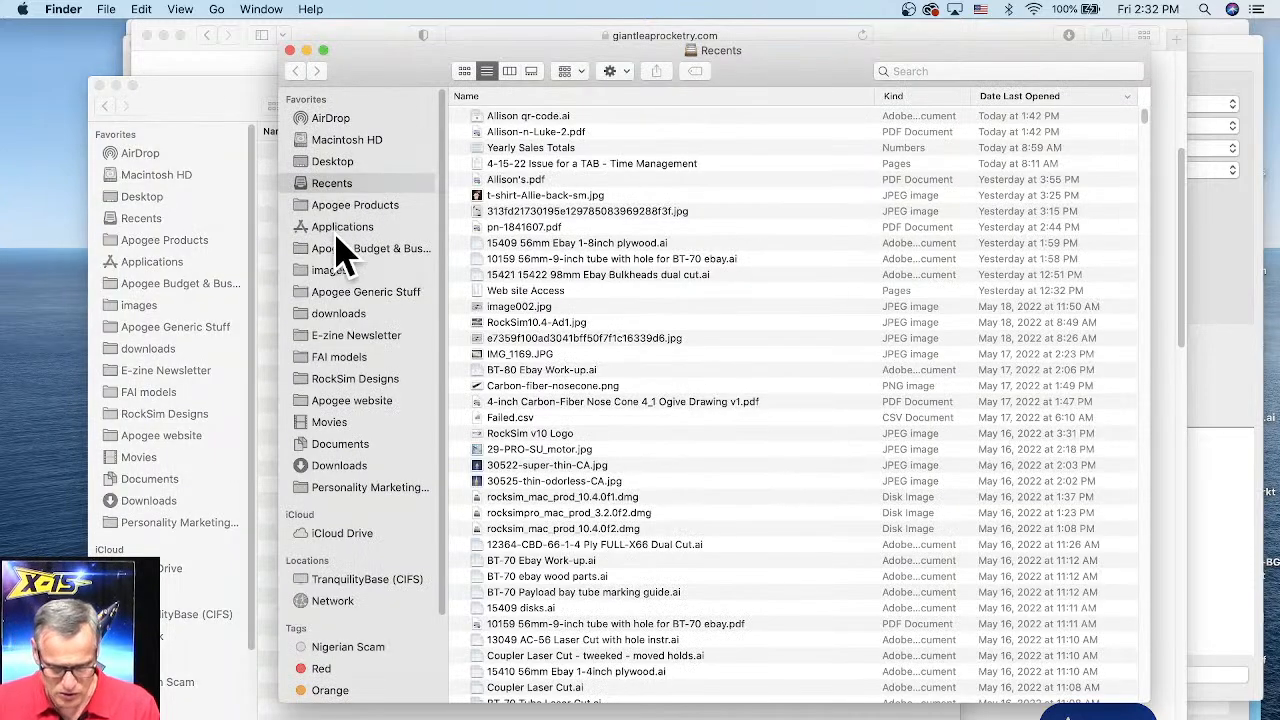
drag(377, 76, 478, 128)
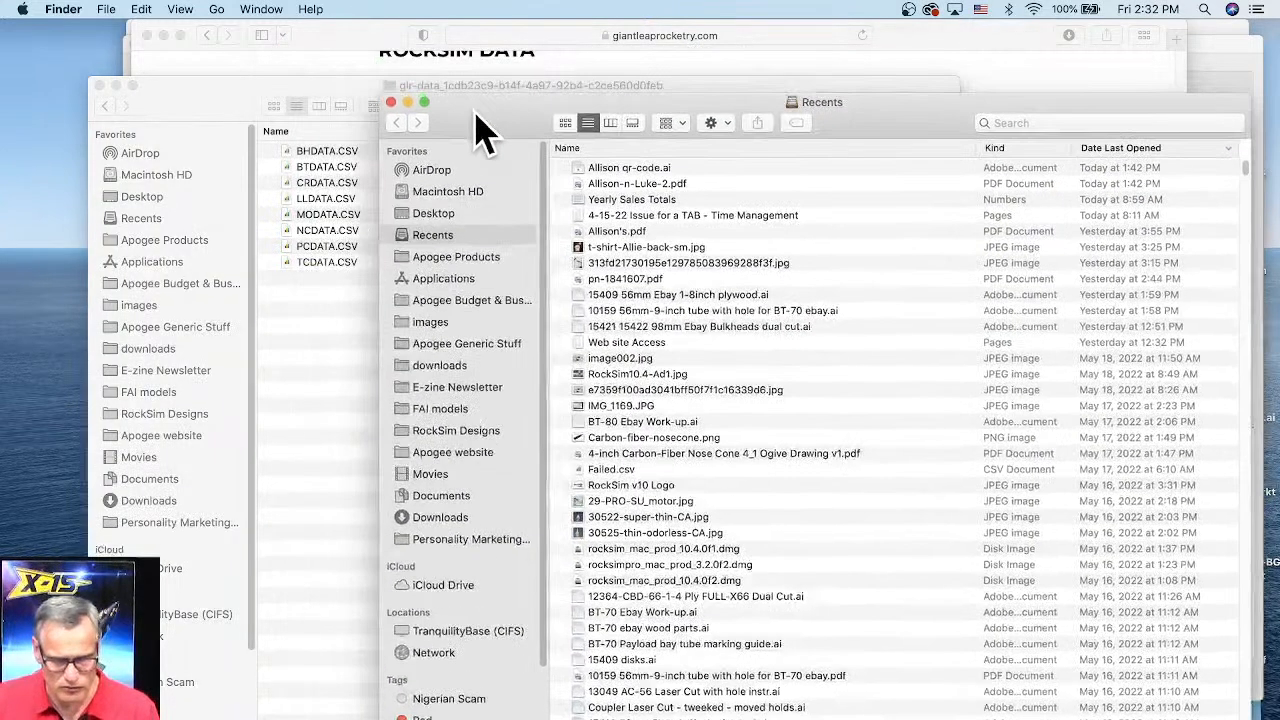
click(441, 284)
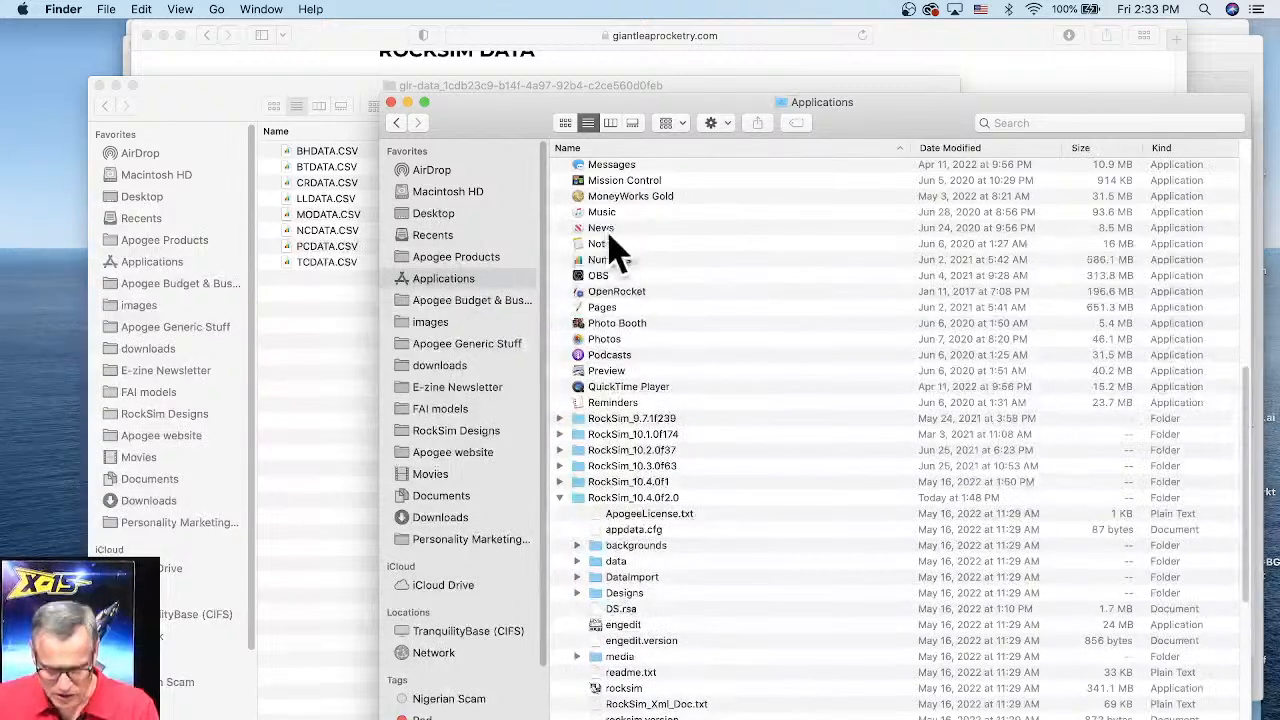
Step: Open the RockSim_10.4.0f2.0 application folder and expand its DataImport folder to see its data files
scroll(680, 515, down, 1)
click(630, 488)
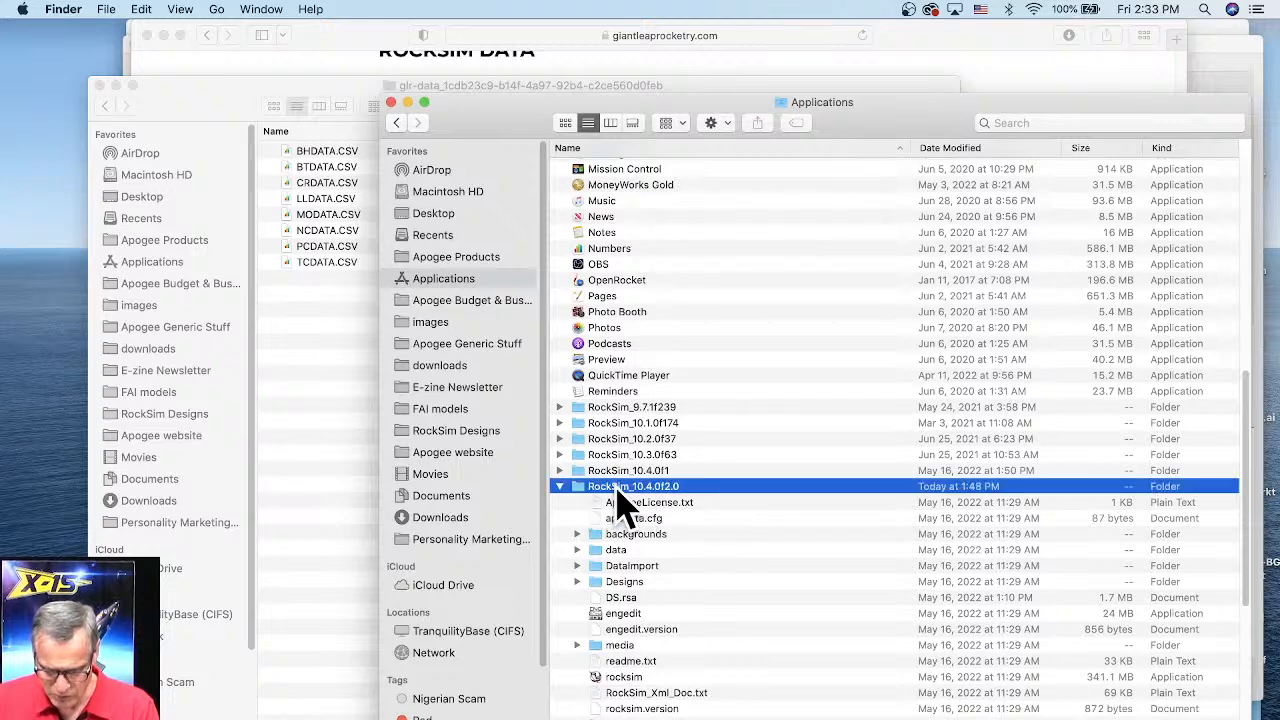
double_click(617, 490)
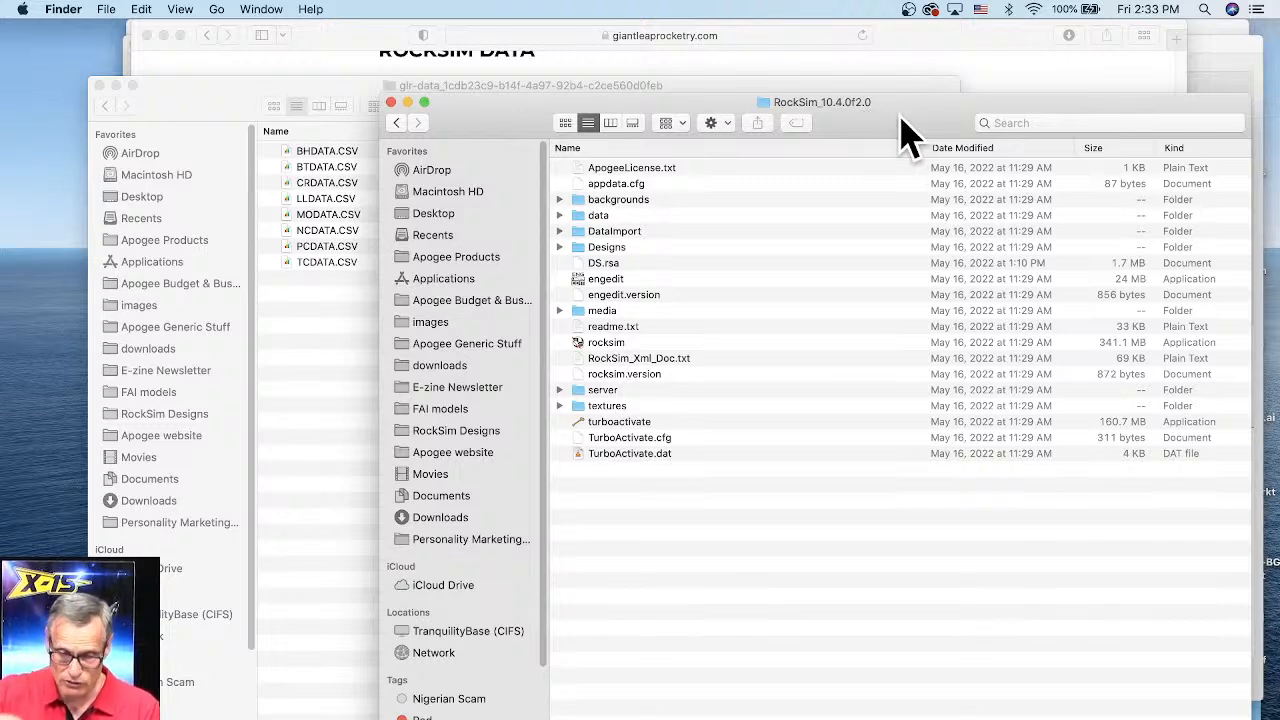
click(614, 235)
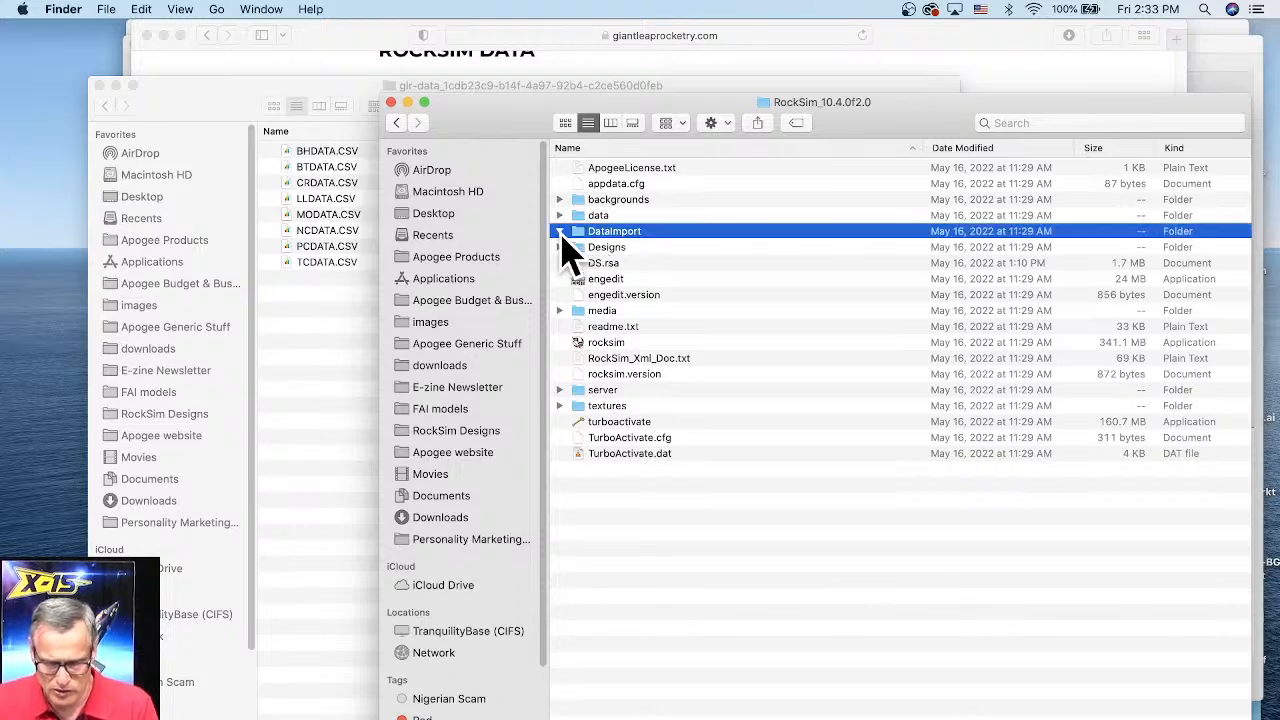
click(560, 231)
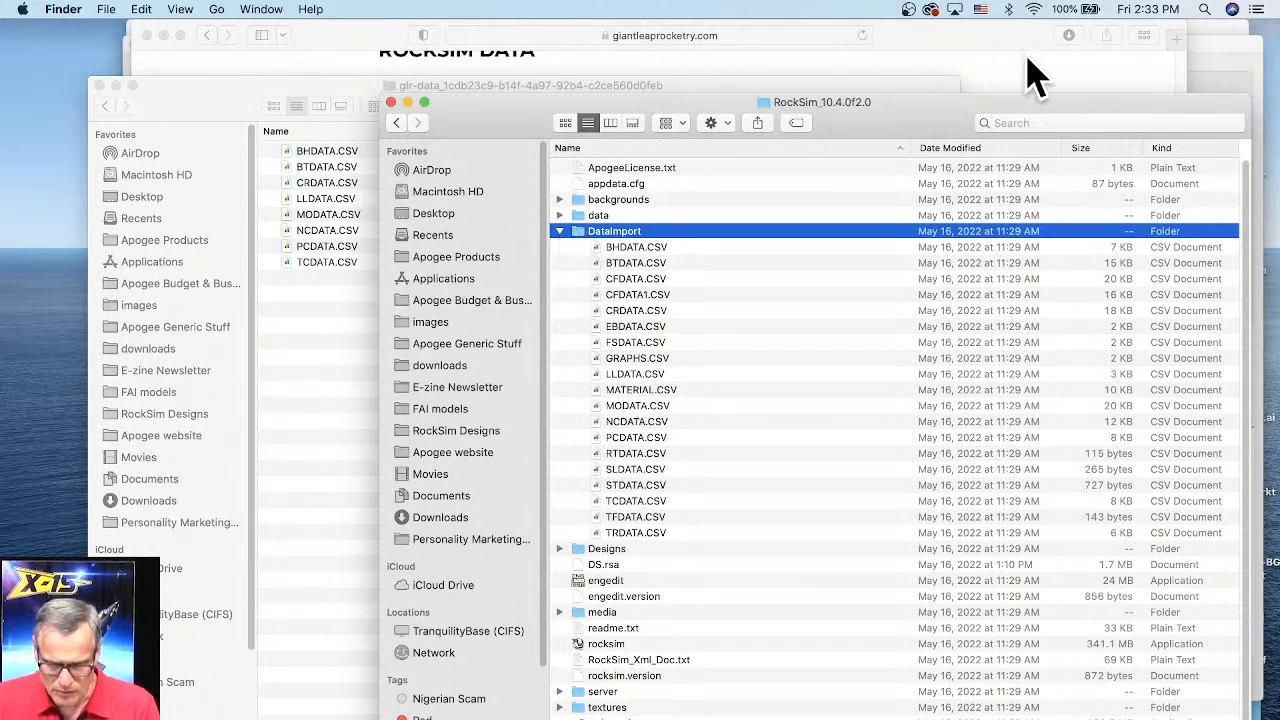
Step: Close the fin set editor and start importing database files into RockSim
click(1227, 88)
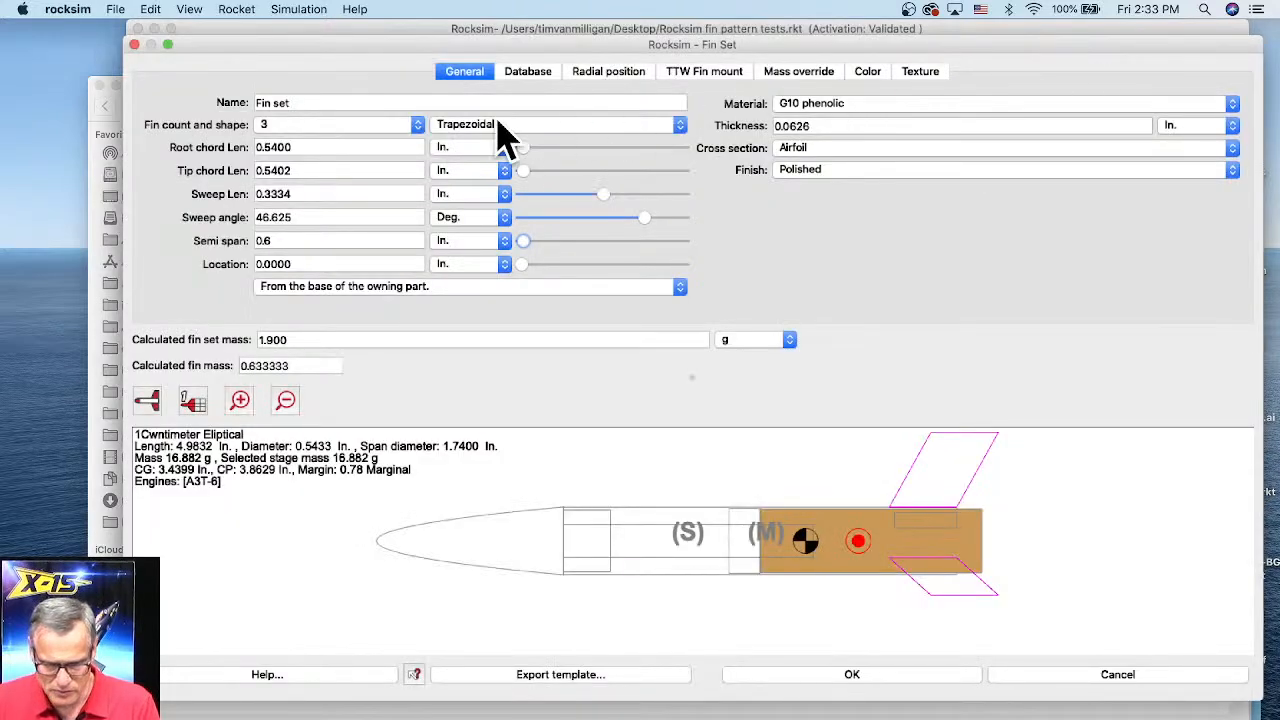
click(908, 676)
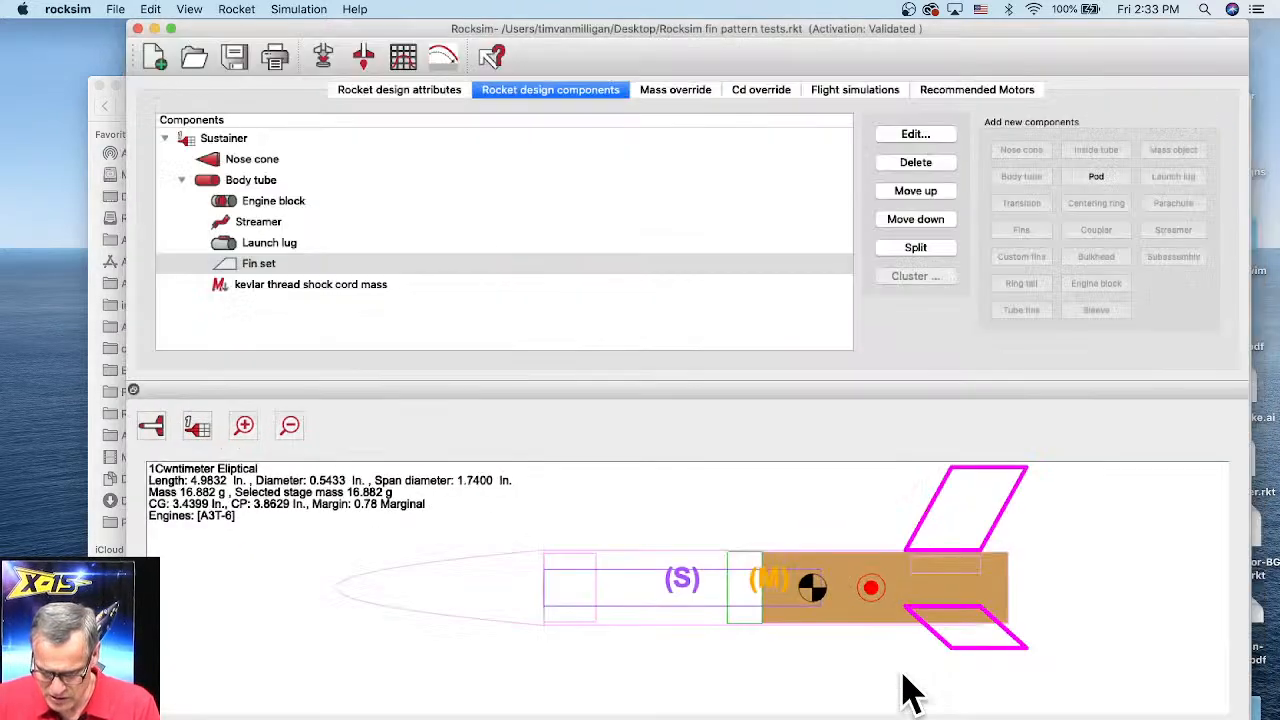
click(115, 8)
mouse_move(131, 146)
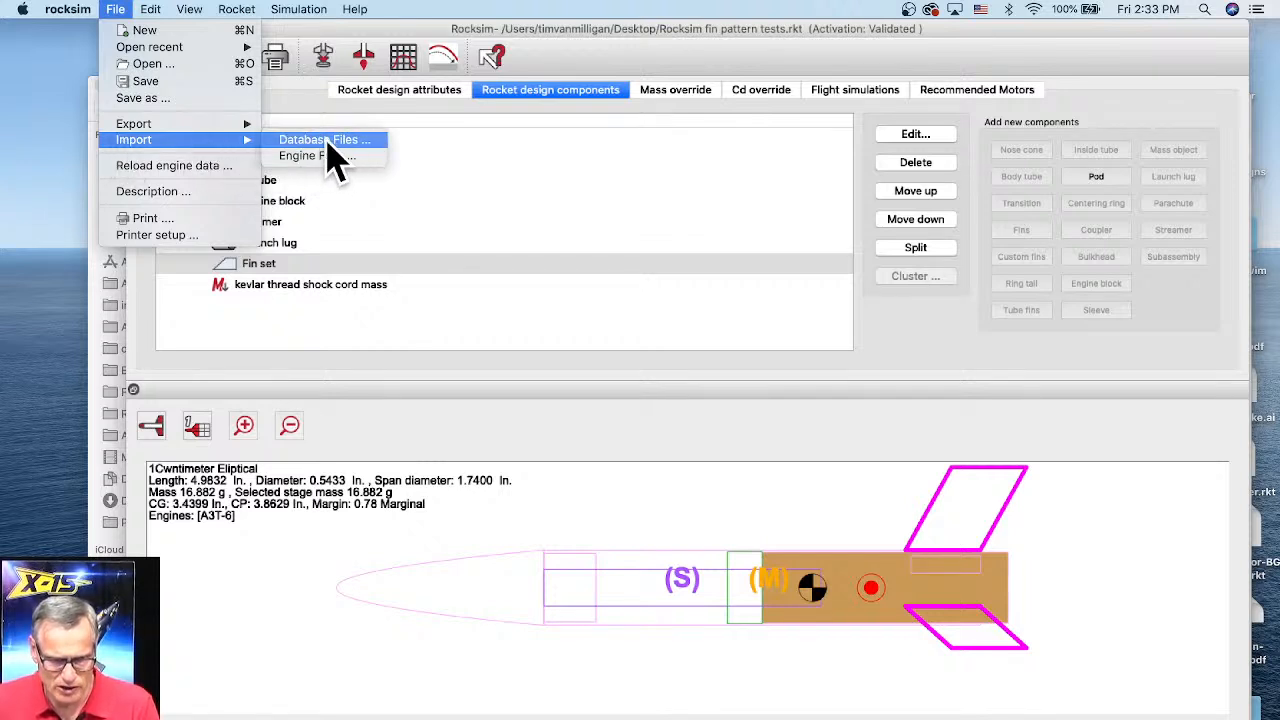
click(330, 142)
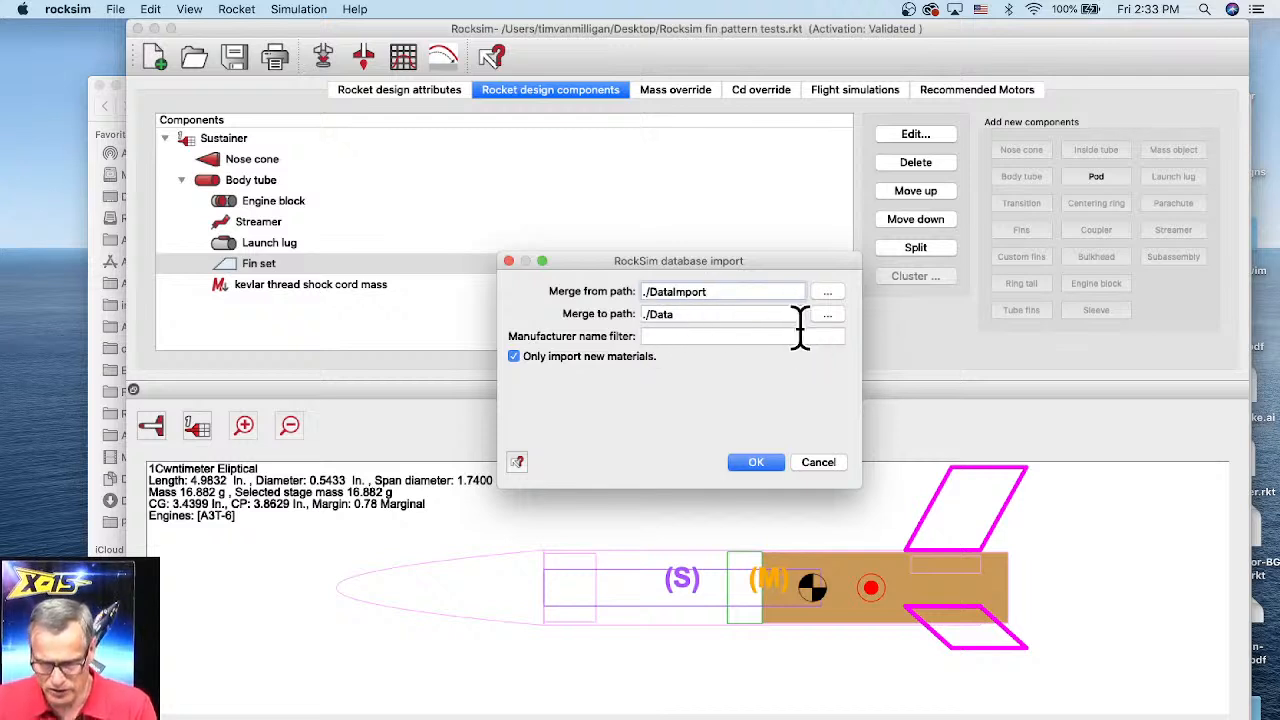
Step: Widen the import dialog and set the merge-from path to the downloaded glr-data folder in Downloads
drag(861, 489, 1032, 526)
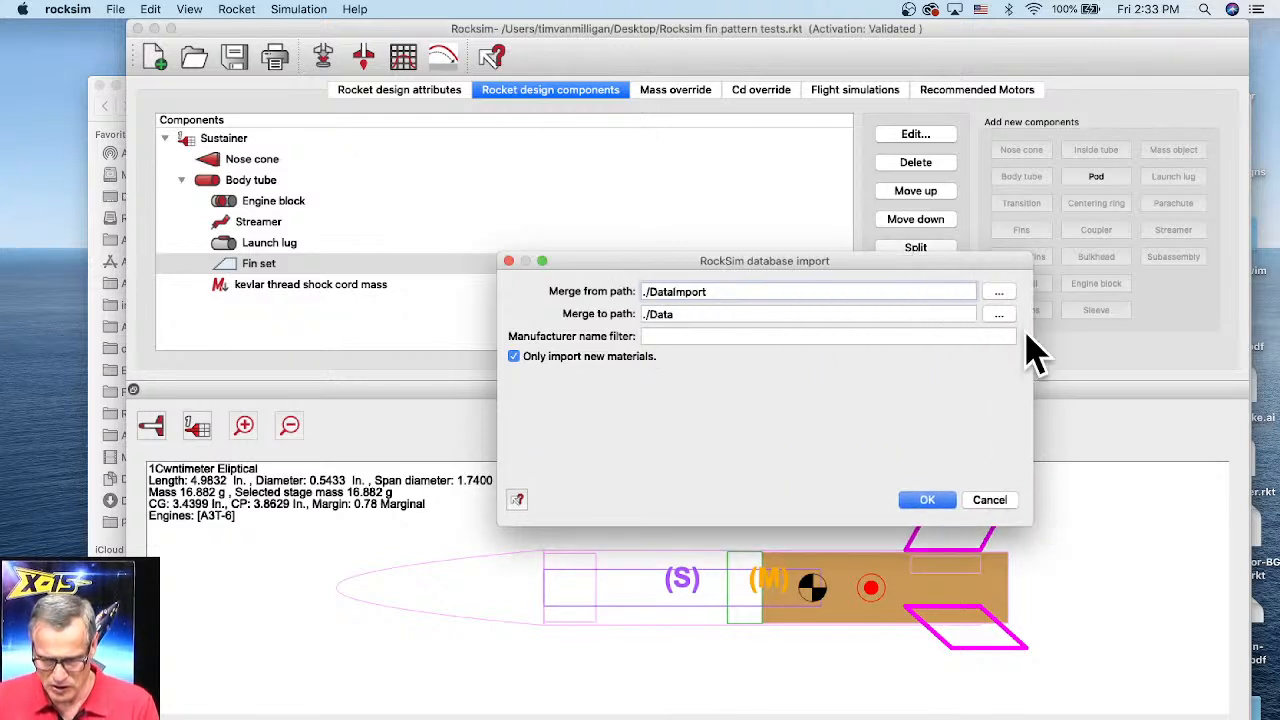
click(998, 293)
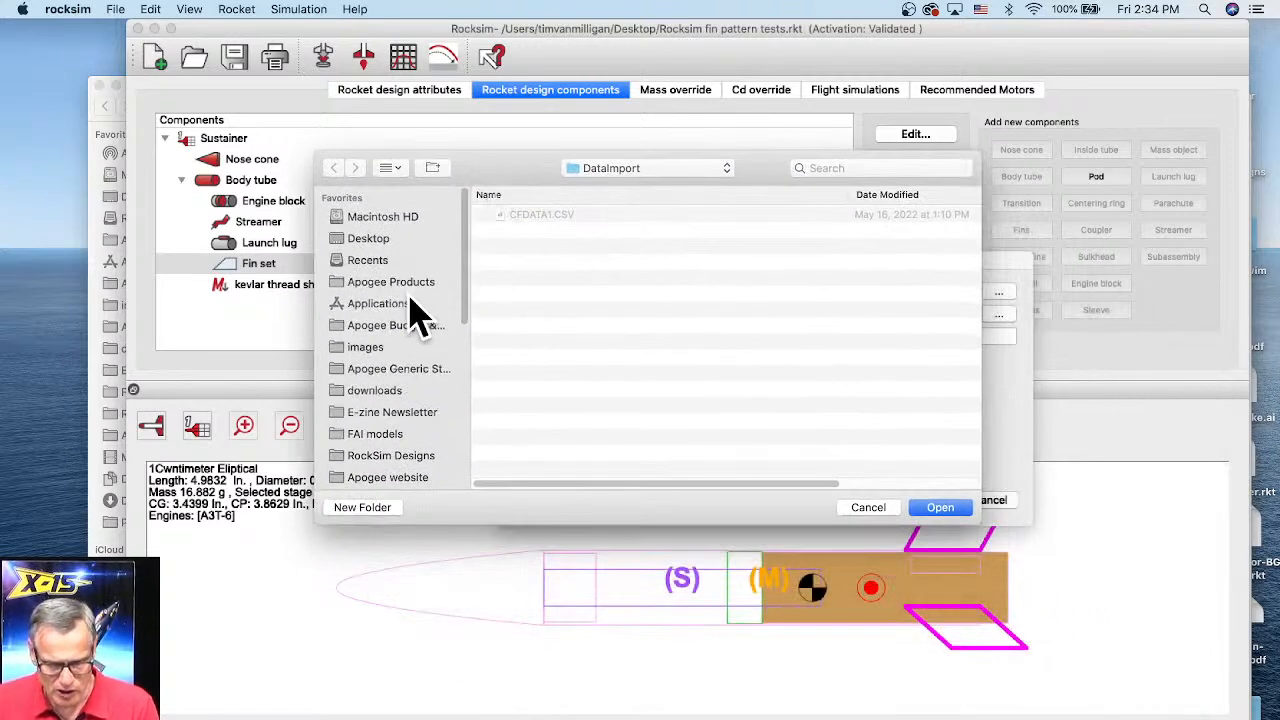
scroll(466, 252, down, 2)
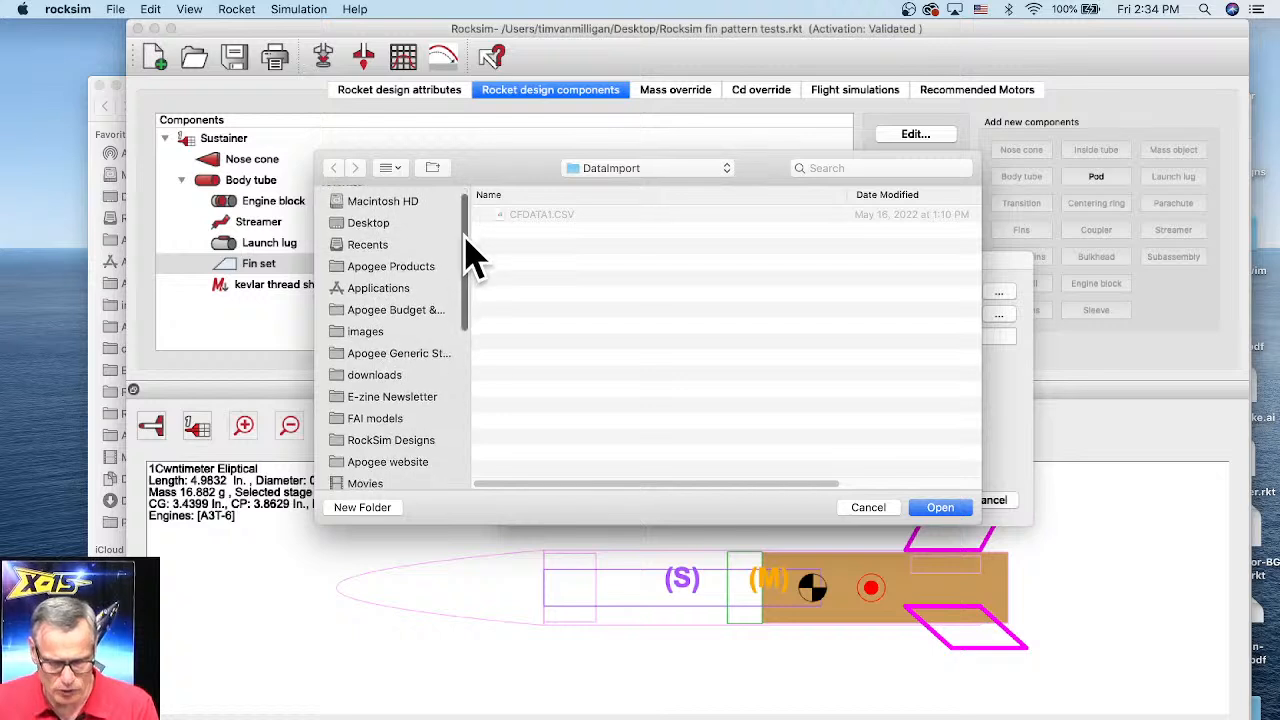
scroll(470, 252, up, 2)
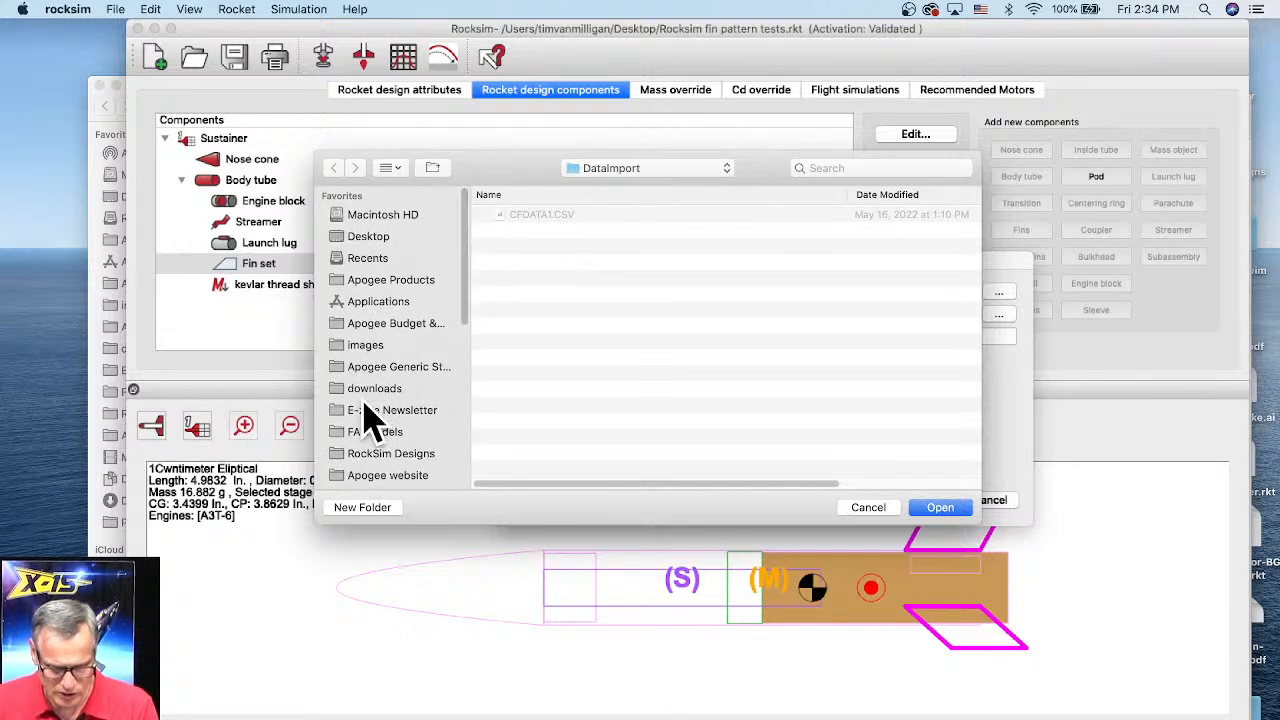
scroll(375, 395, down, 5)
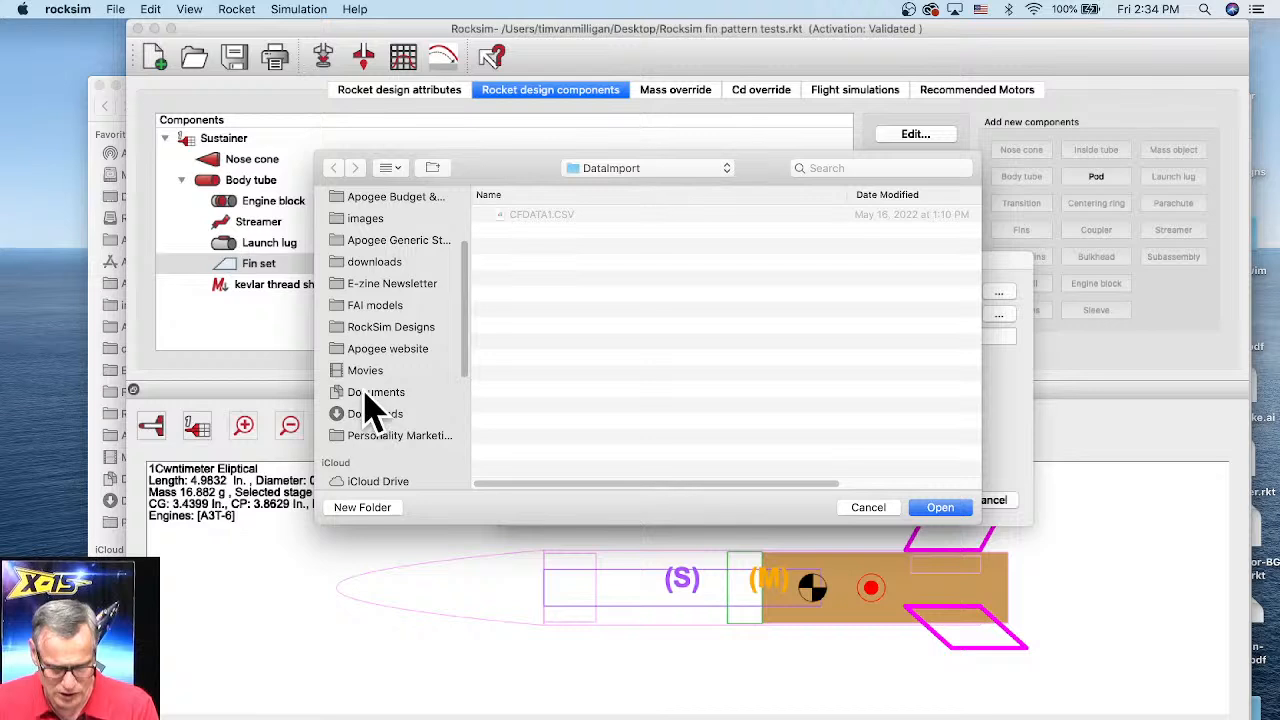
click(370, 414)
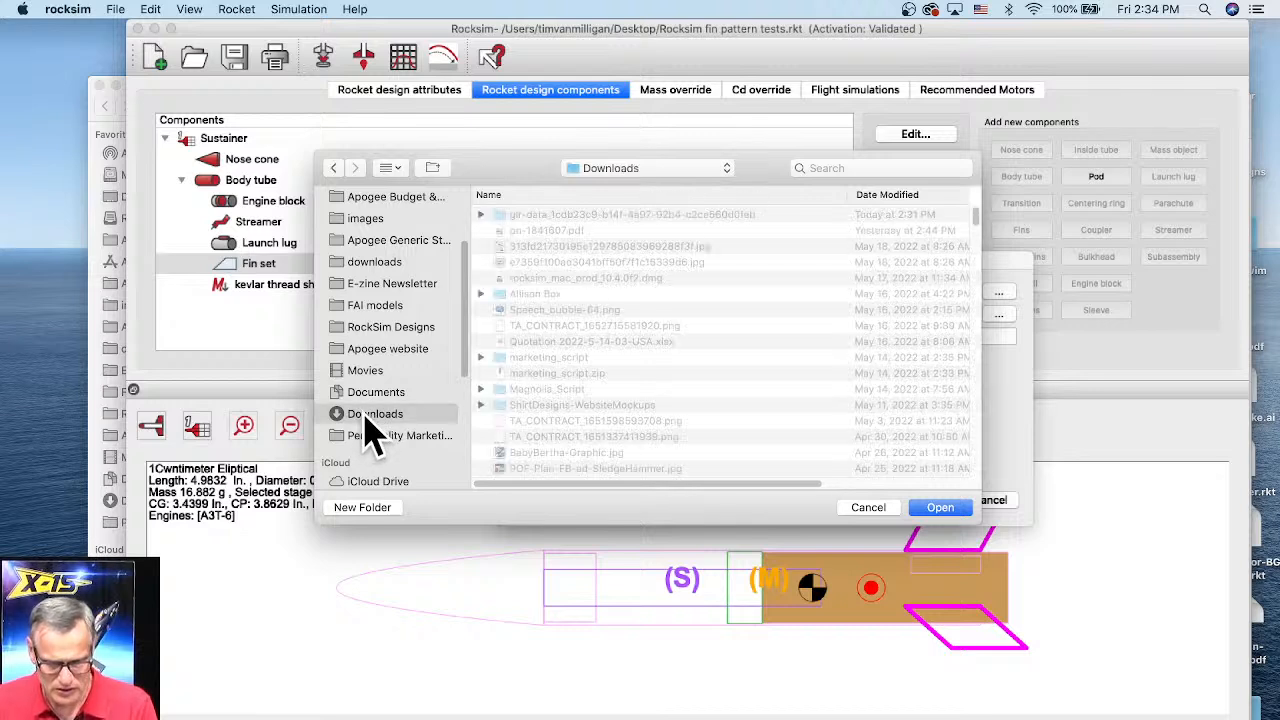
click(550, 216)
double_click(548, 218)
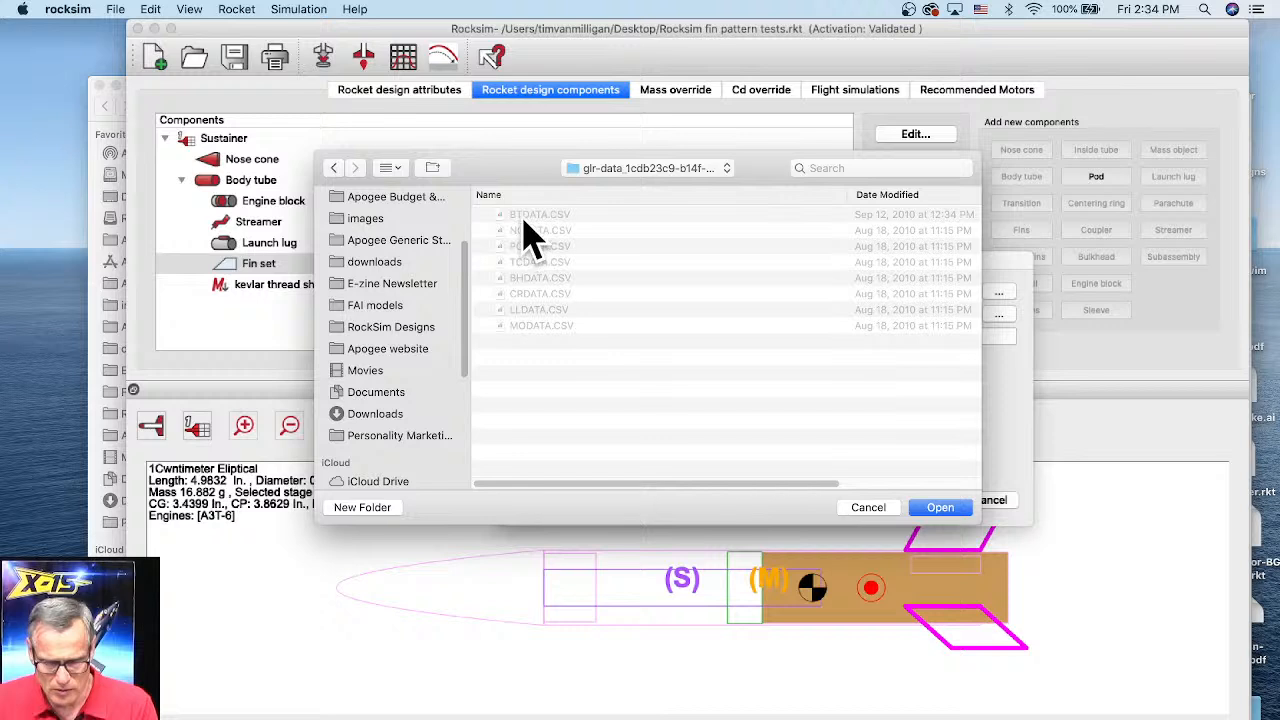
click(945, 507)
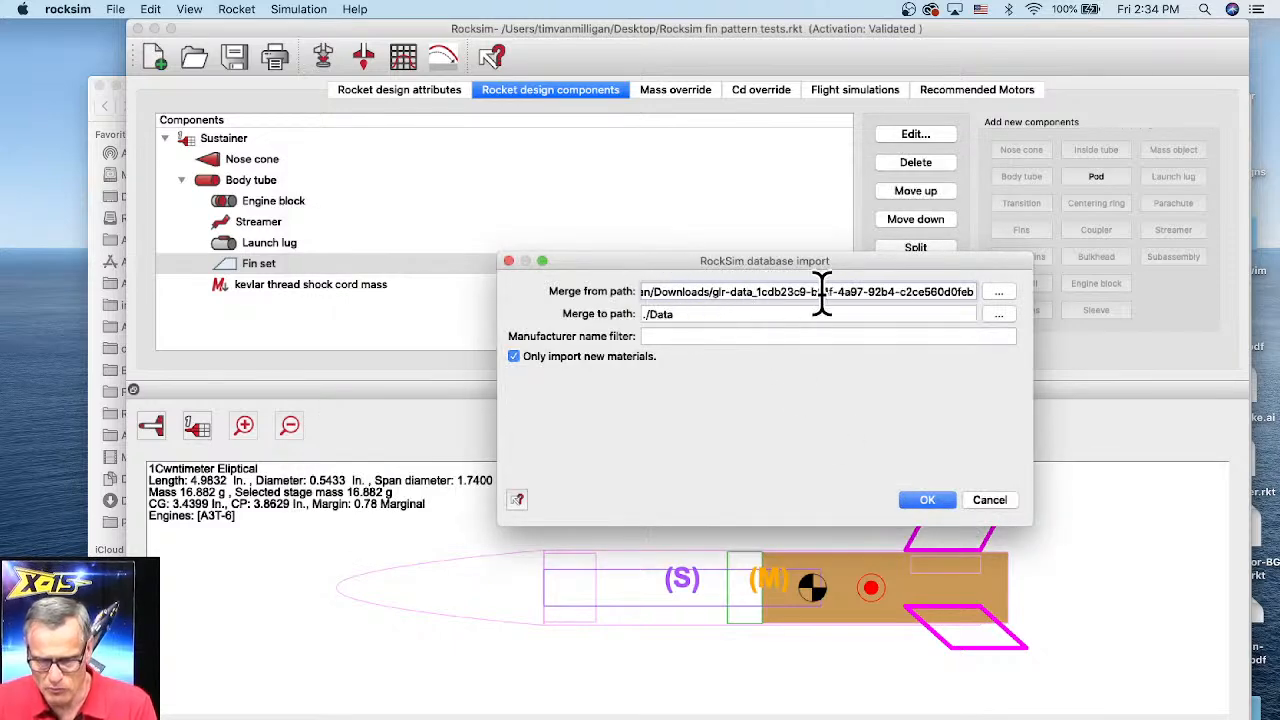
Step: Enter GLR as the manufacturer name filter for the import
click(652, 336)
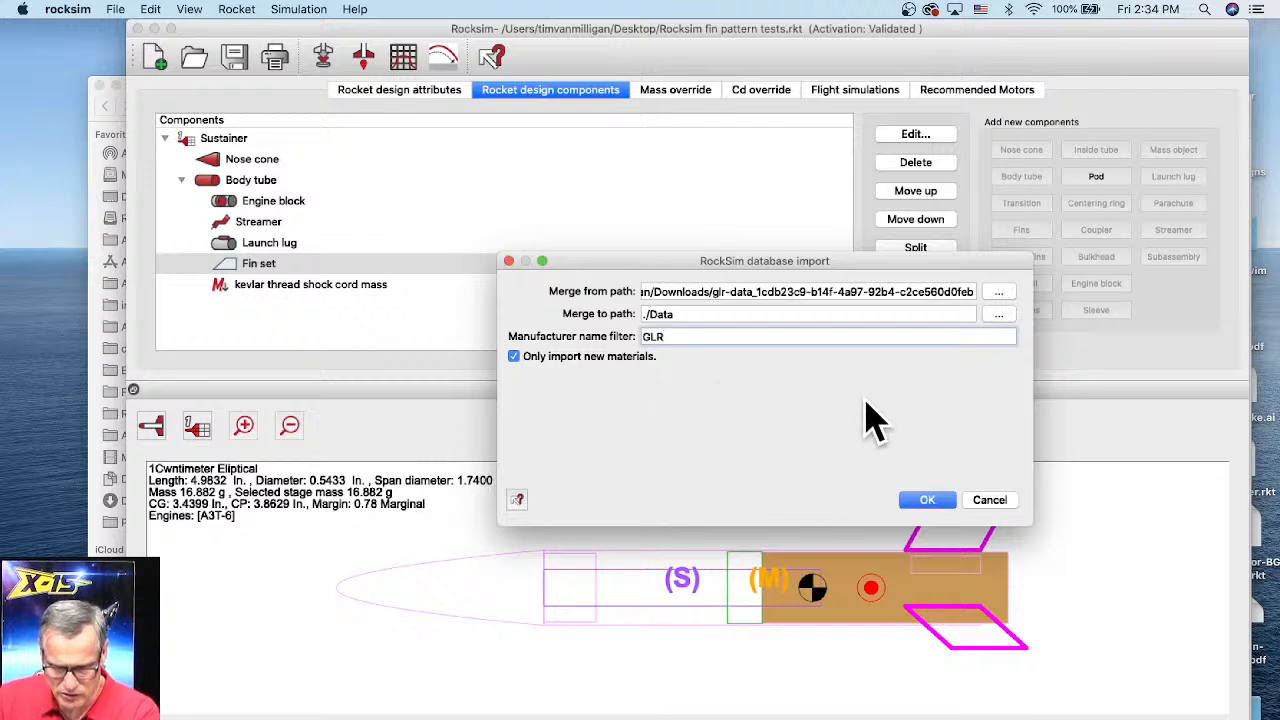
click(922, 503)
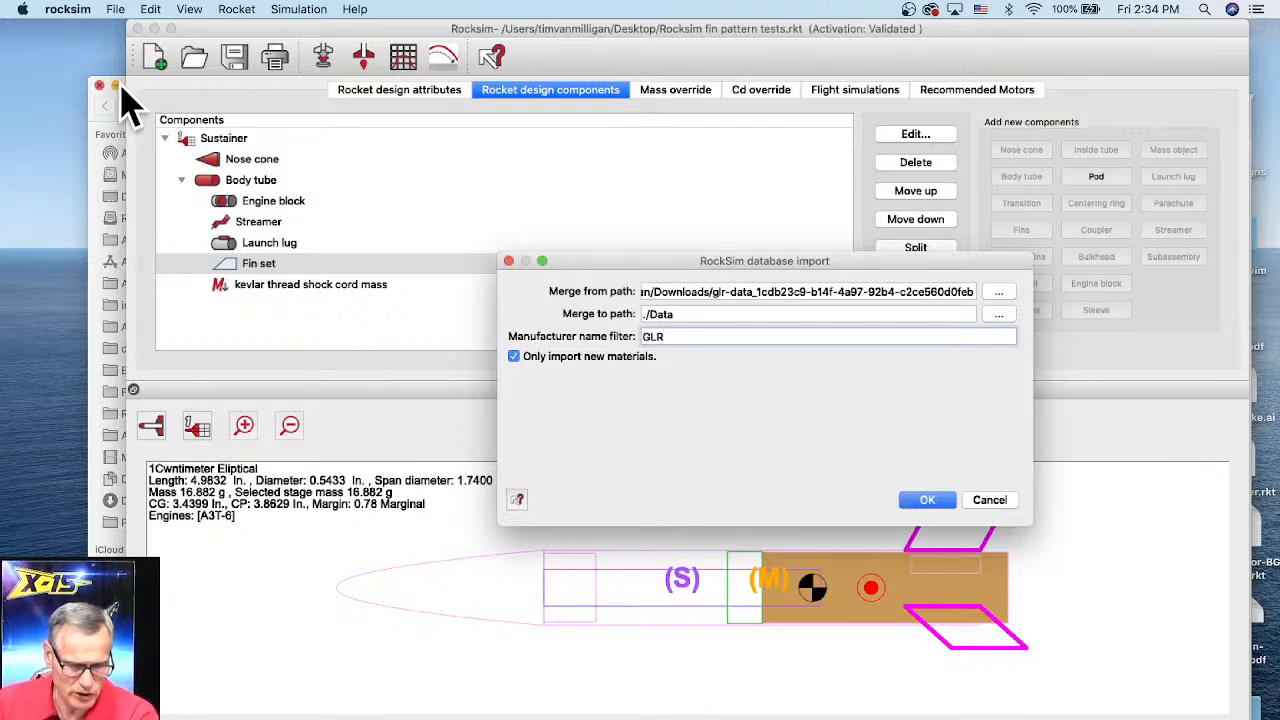
Step: Open MODATA.CSV from the glr-data folder in Numbers and scroll through its mass object parts
click(92, 122)
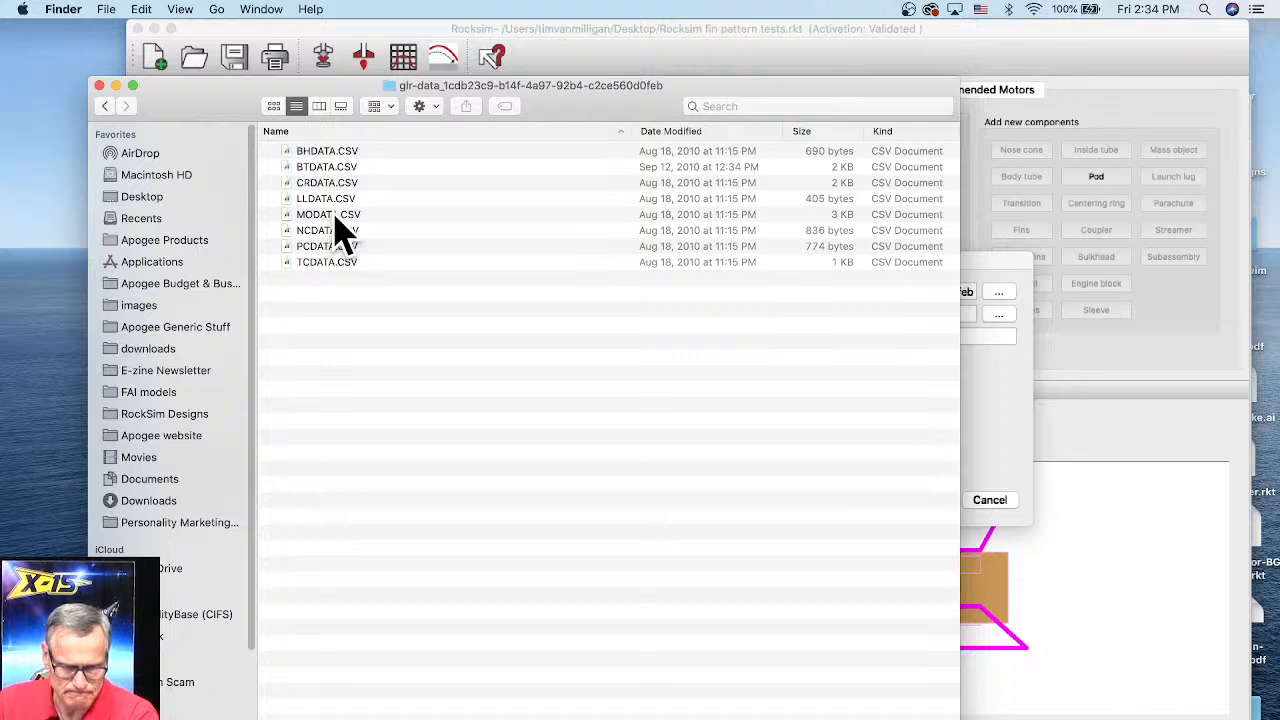
drag(366, 100, 429, 92)
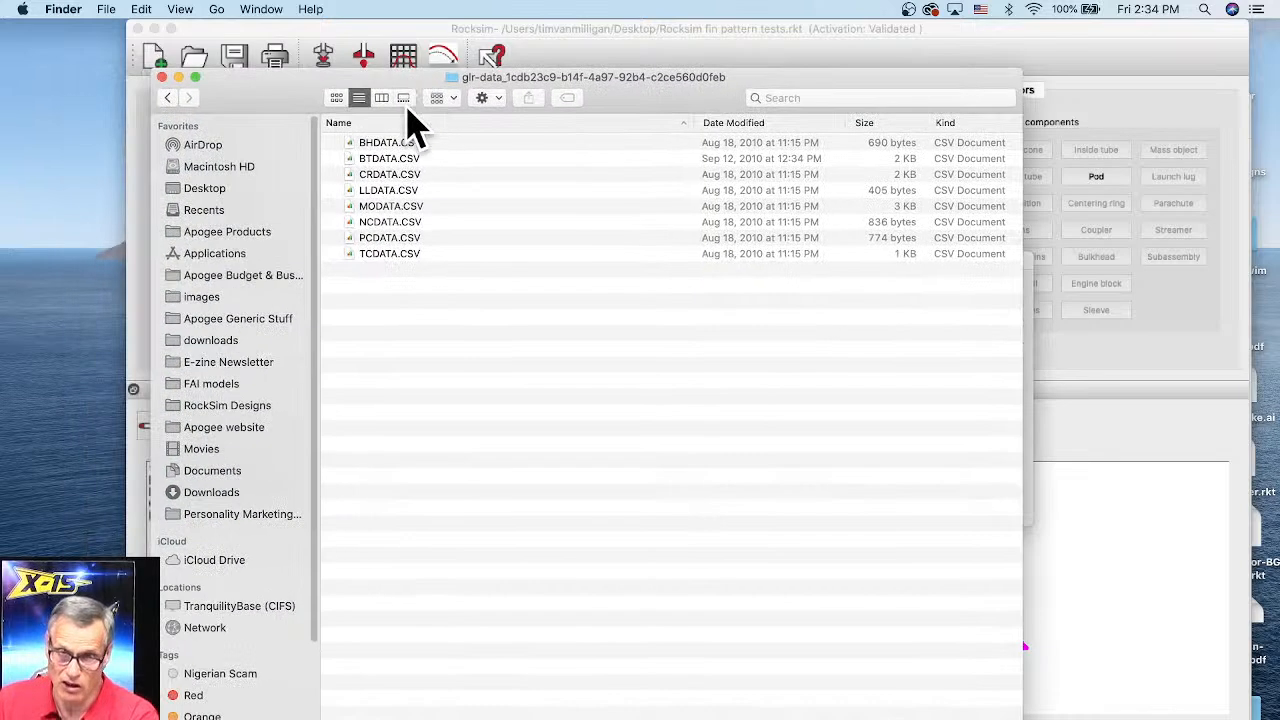
double_click(388, 208)
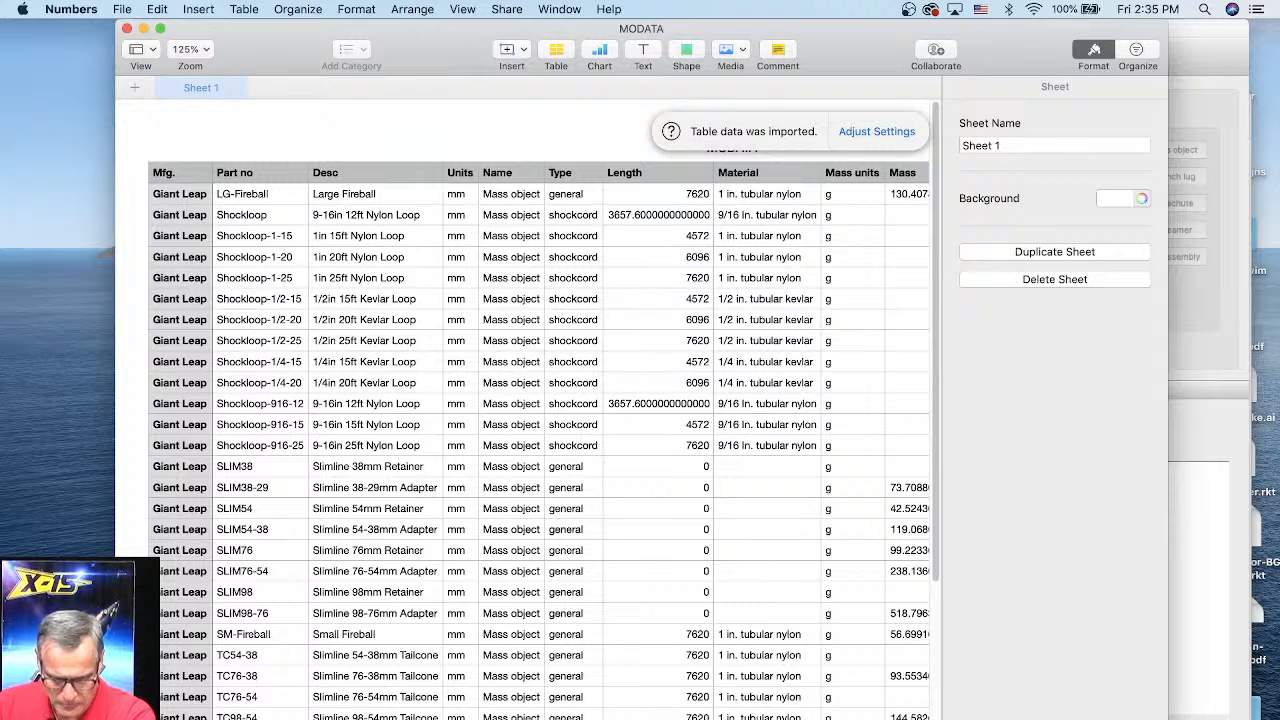
drag(1166, 718, 1200, 685)
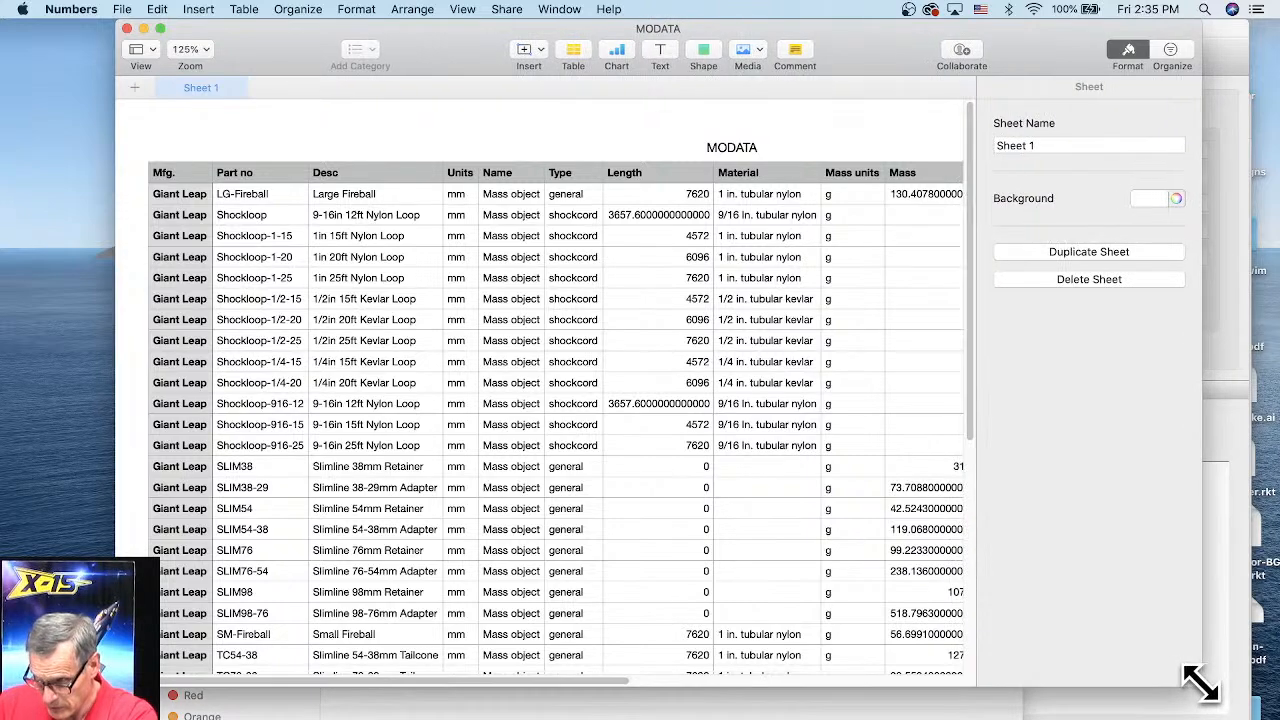
click(380, 657)
scroll(523, 671, right, 5)
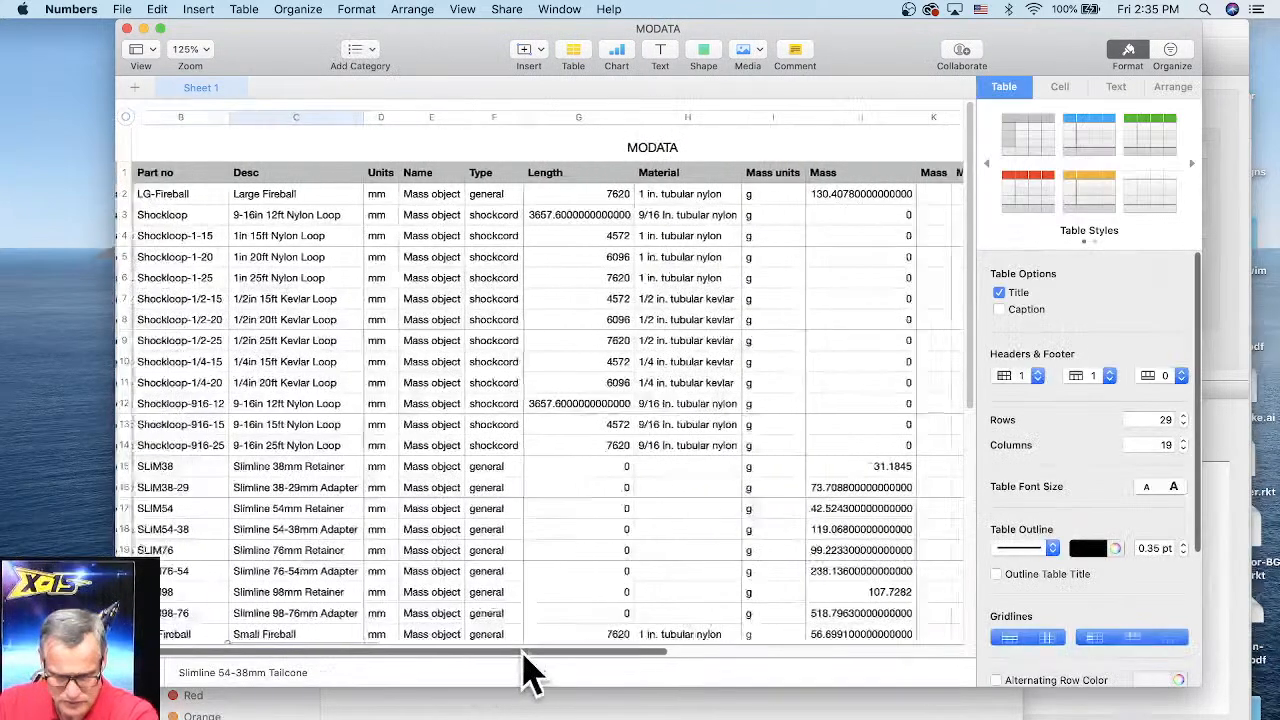
drag(581, 655, 608, 655)
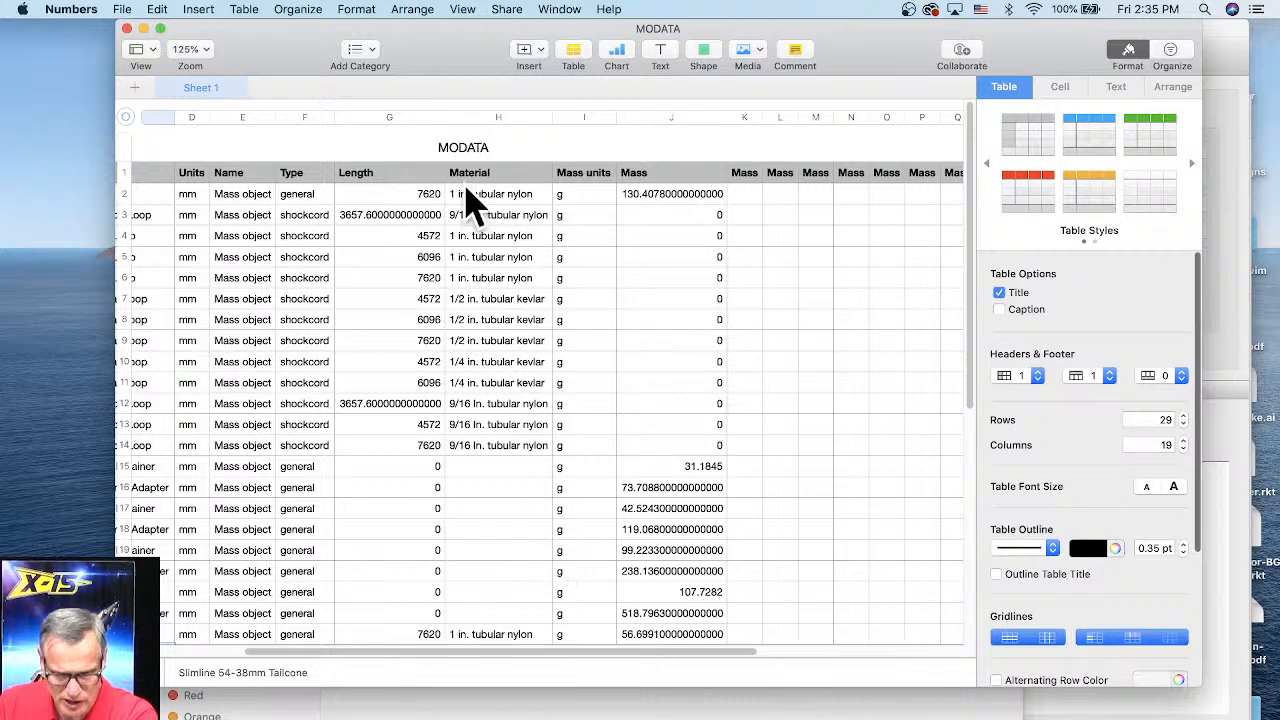
drag(494, 655, 338, 655)
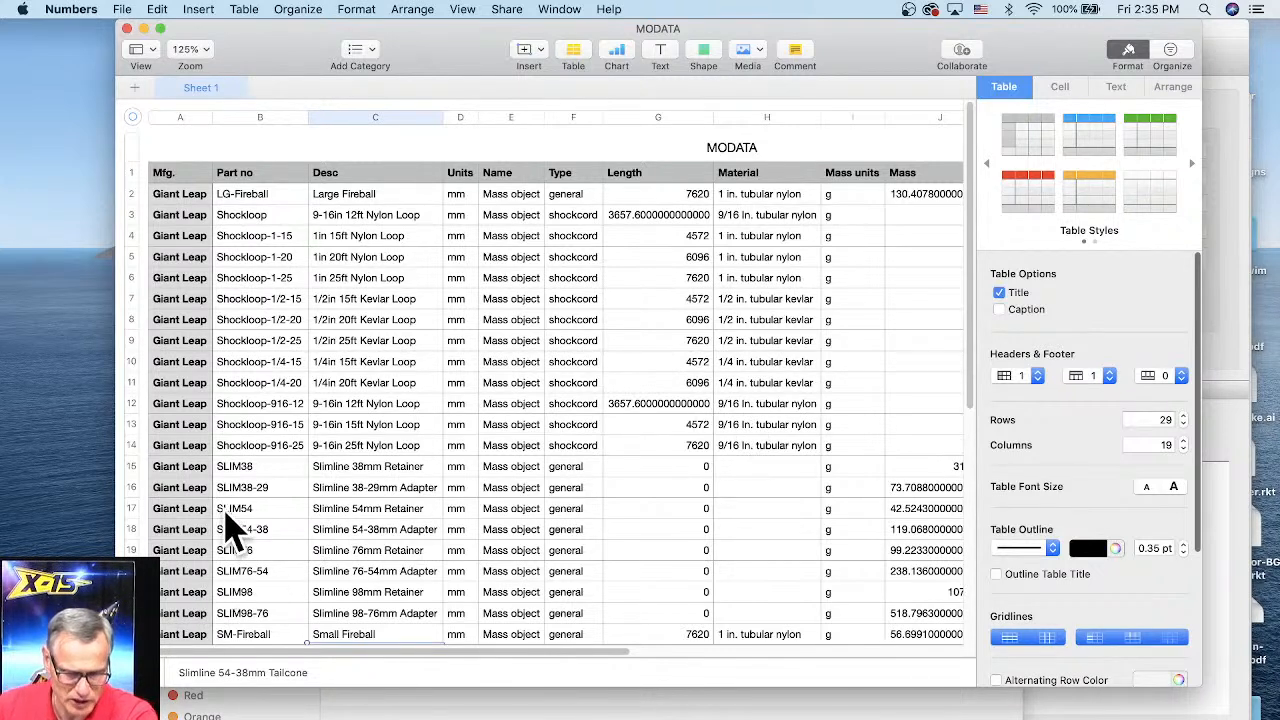
Step: Close the spreadsheet and run the database merge, replacing all existing entries, then dismiss the results
click(126, 28)
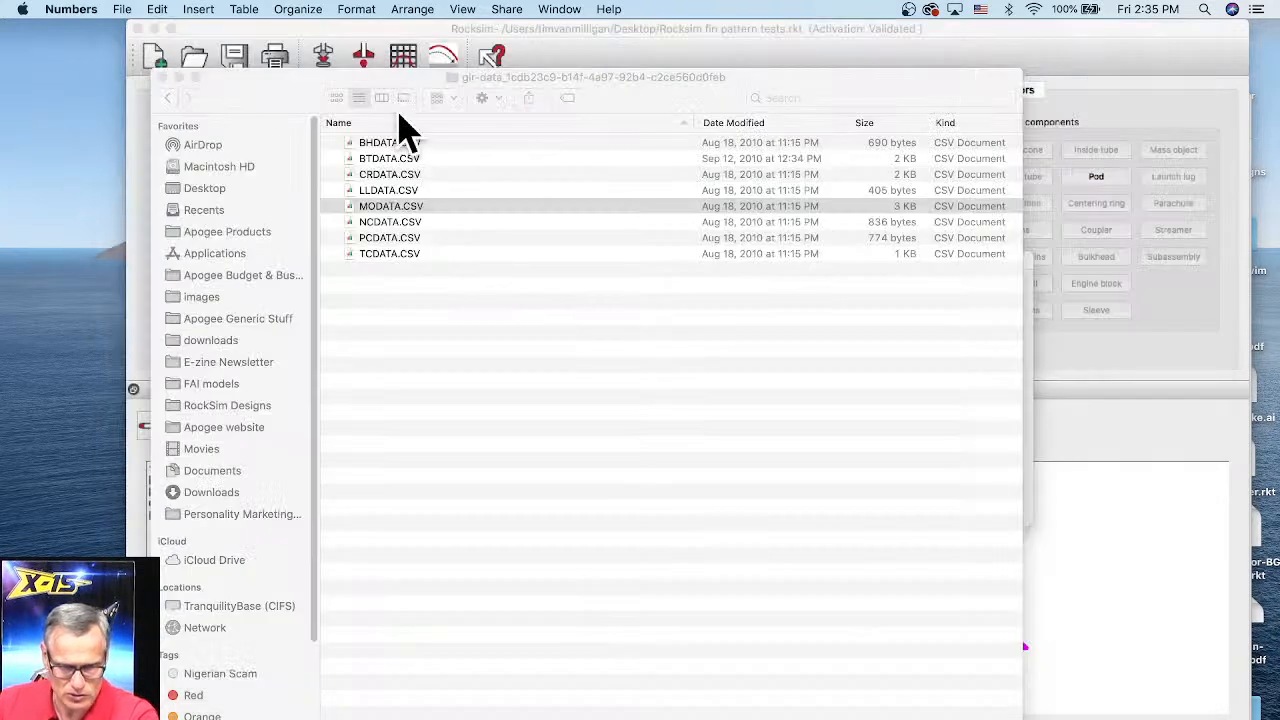
click(758, 83)
click(736, 36)
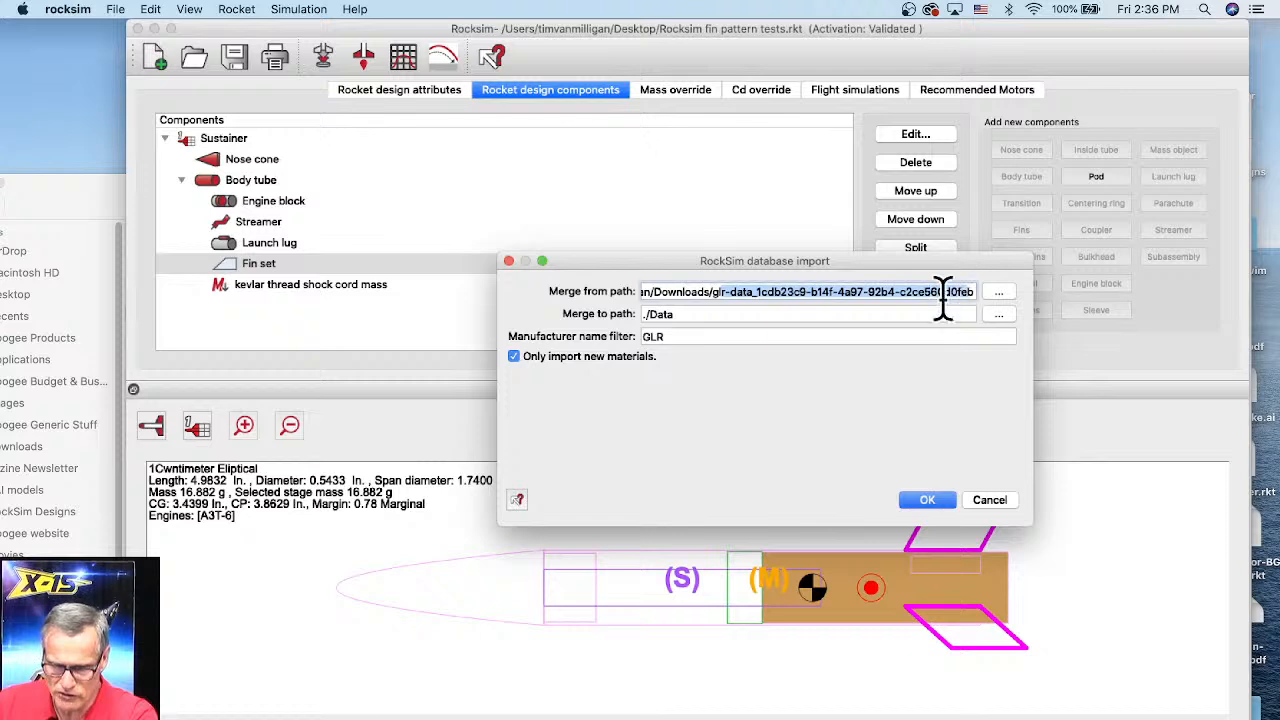
click(691, 318)
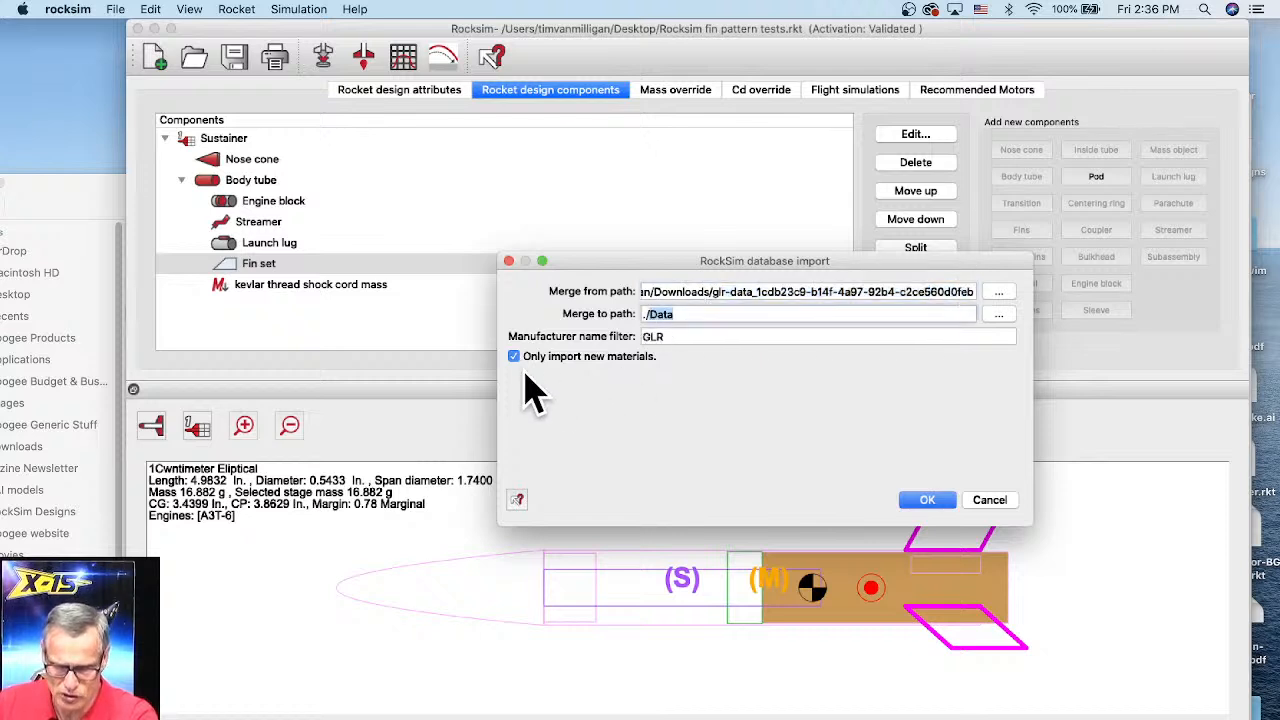
click(928, 500)
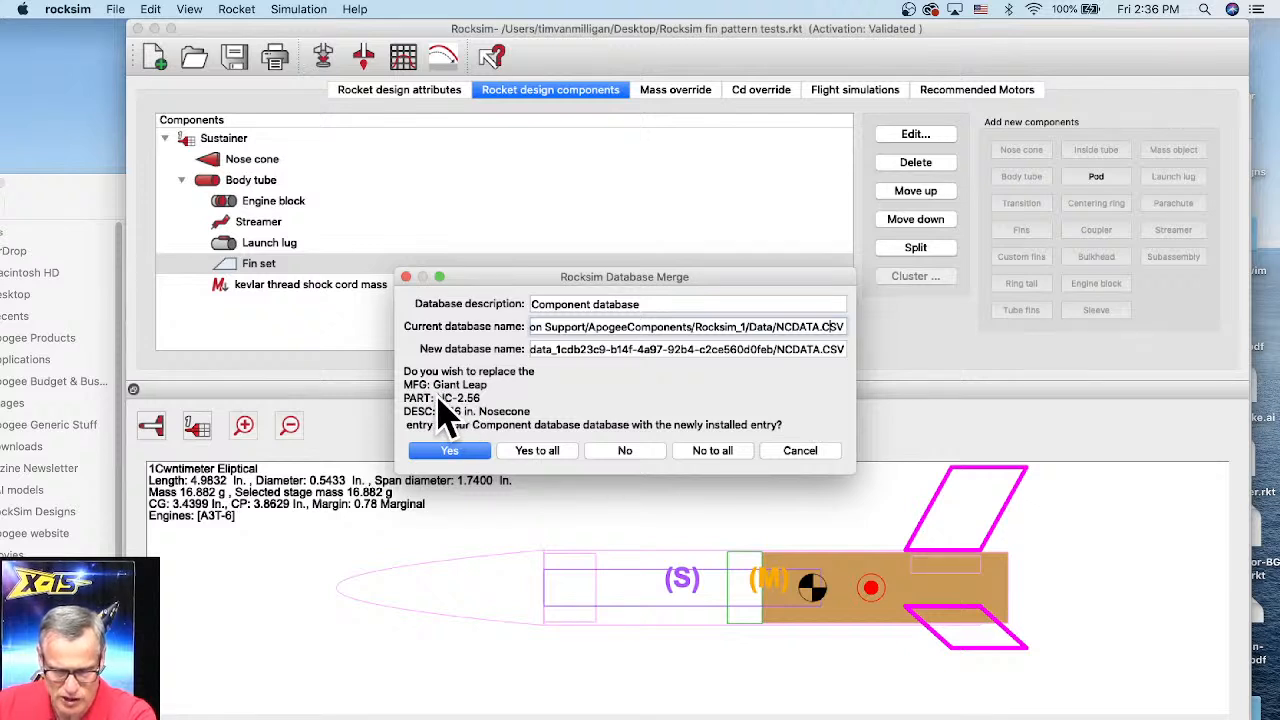
click(537, 451)
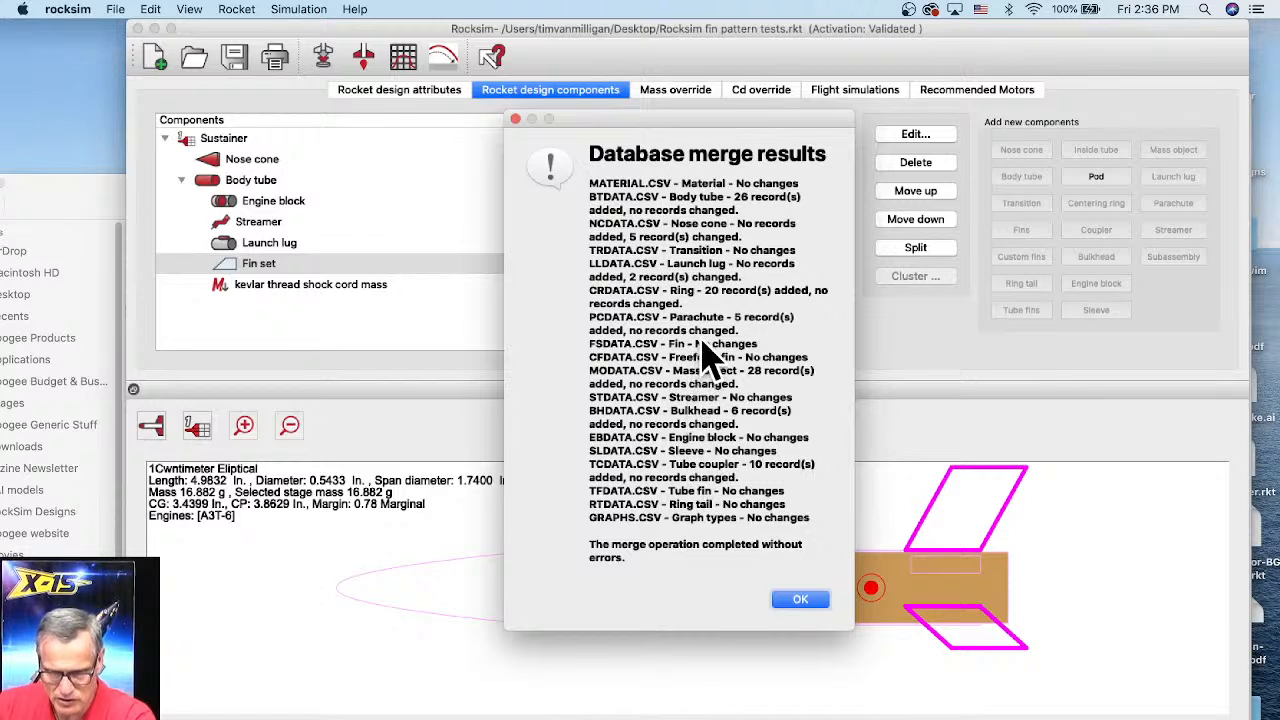
click(800, 600)
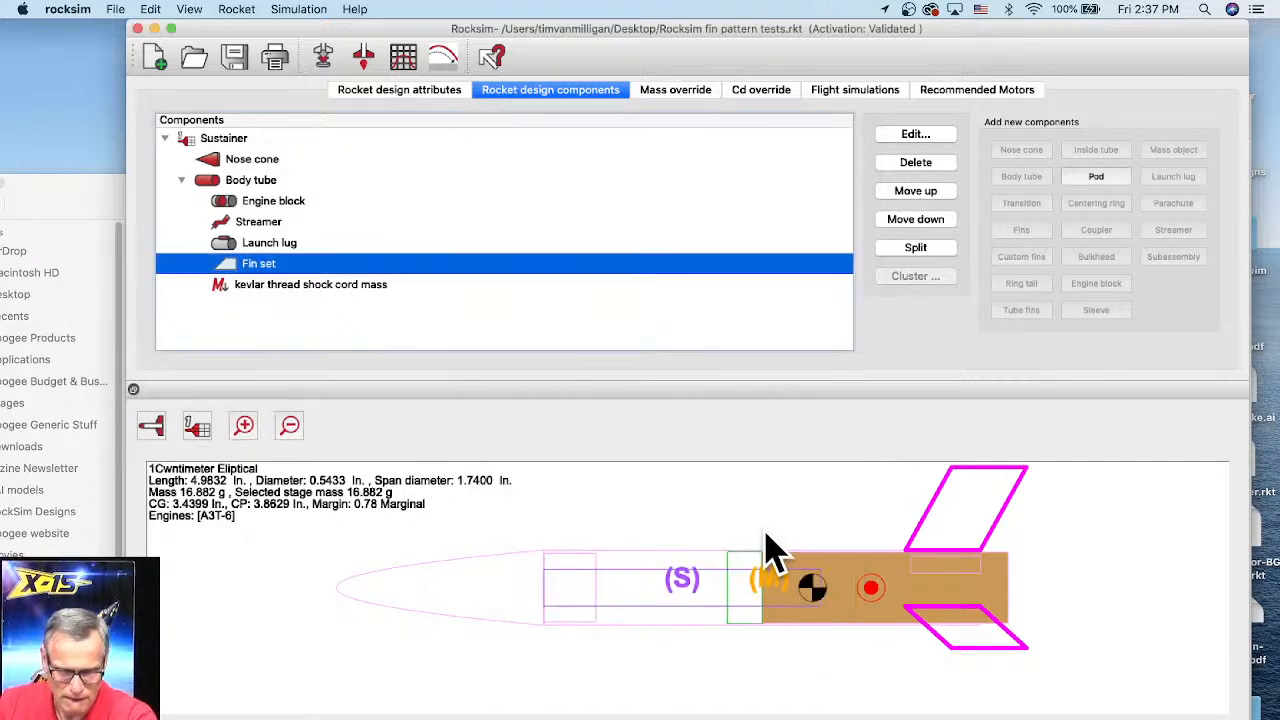
click(237, 10)
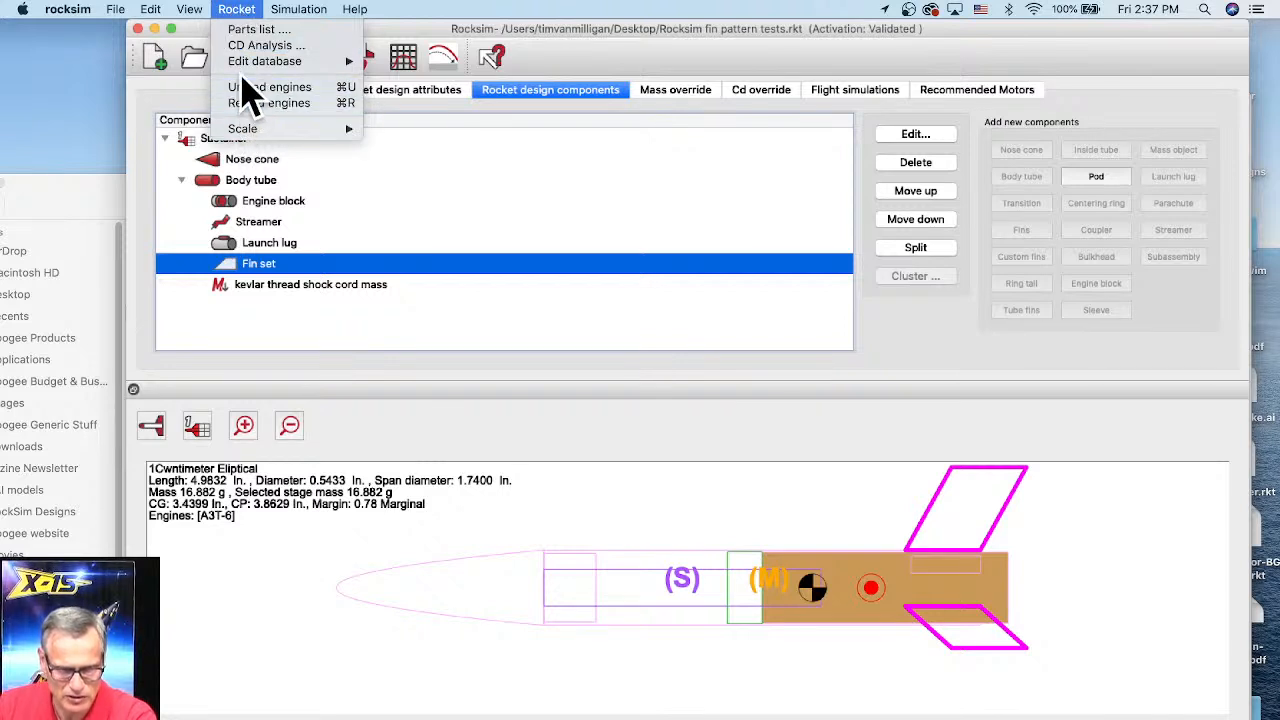
mouse_move(290, 61)
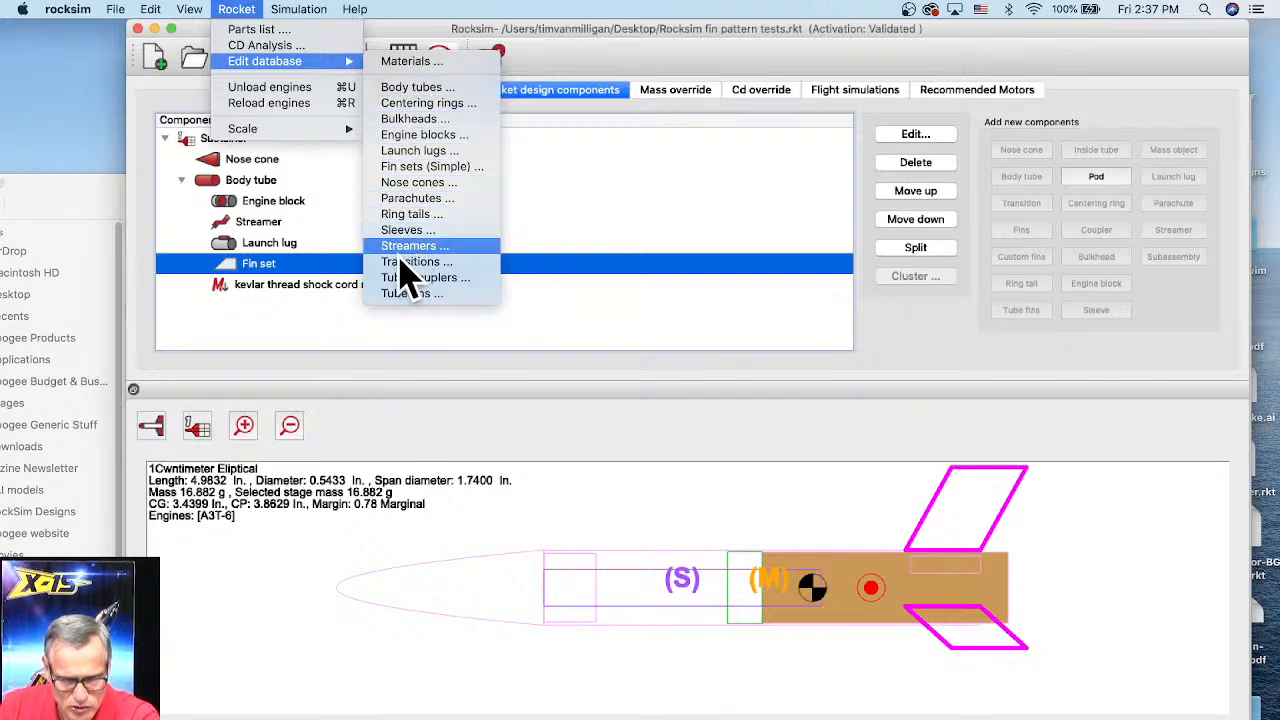
click(440, 350)
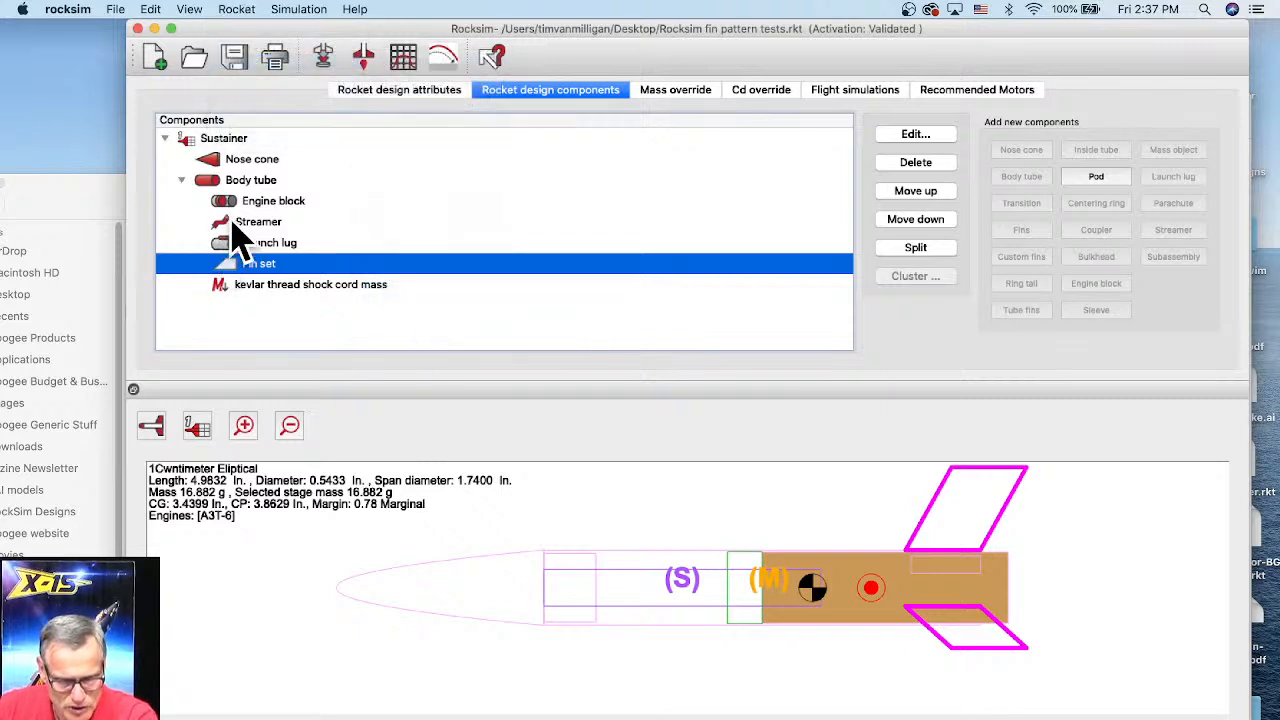
double_click(210, 185)
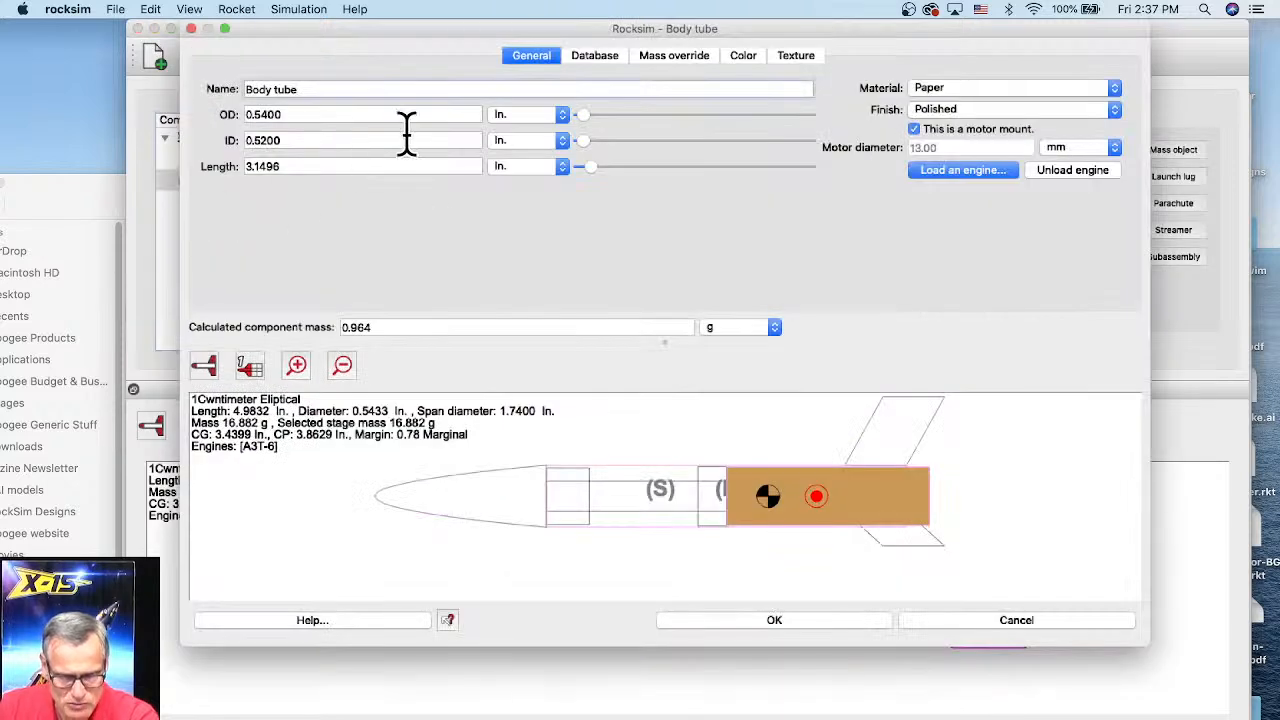
click(952, 625)
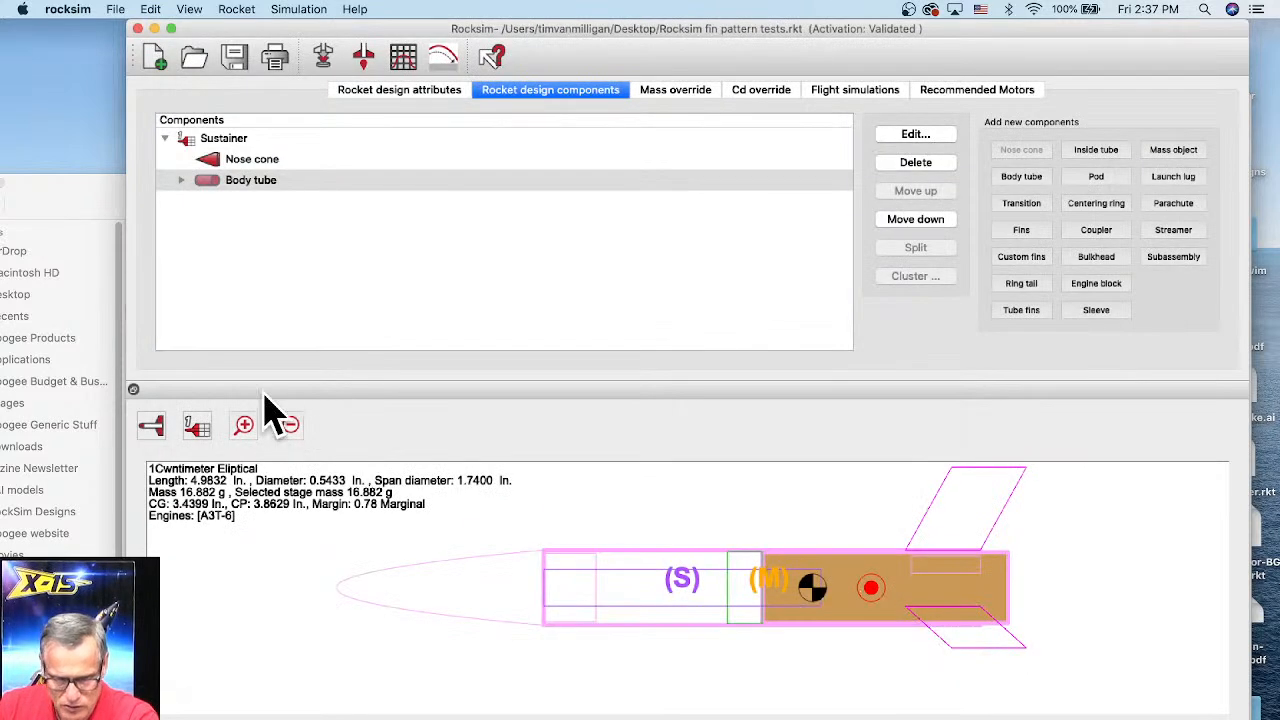
Step: Start a mass object on the nose cone to browse the Giant Leap parts in its database, sorted by manufacturer, and cancel it
click(181, 180)
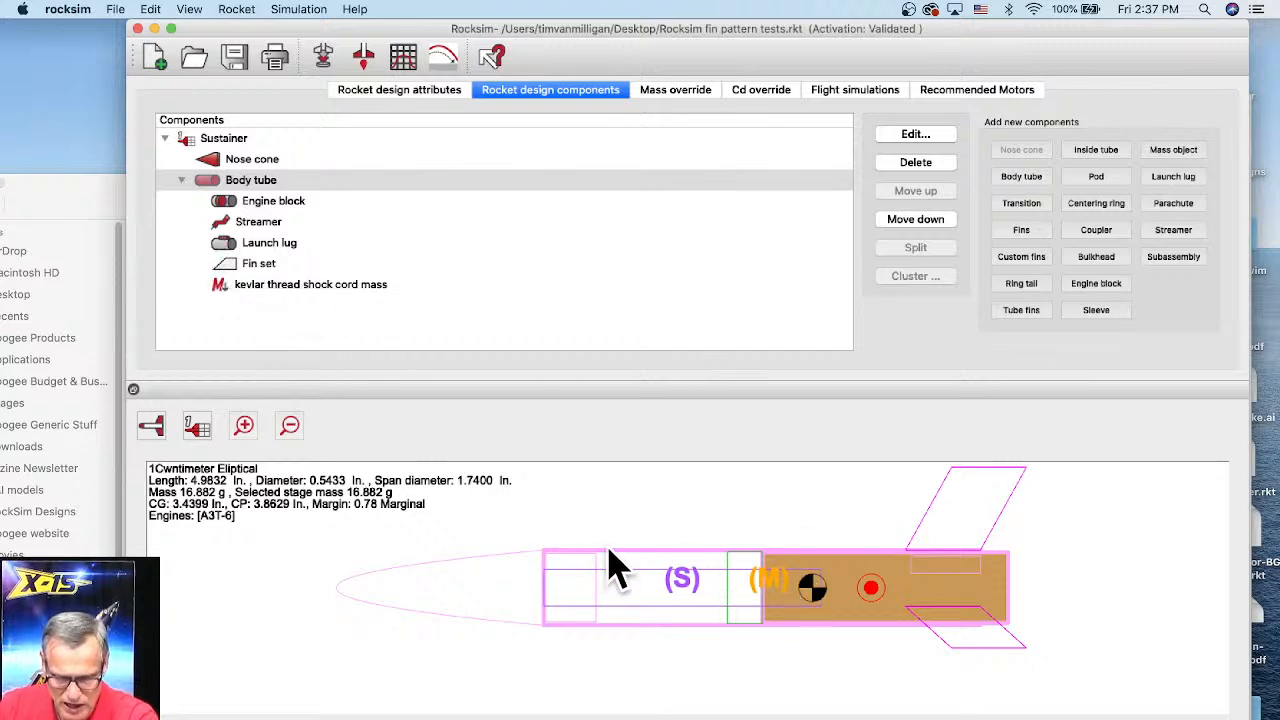
click(232, 159)
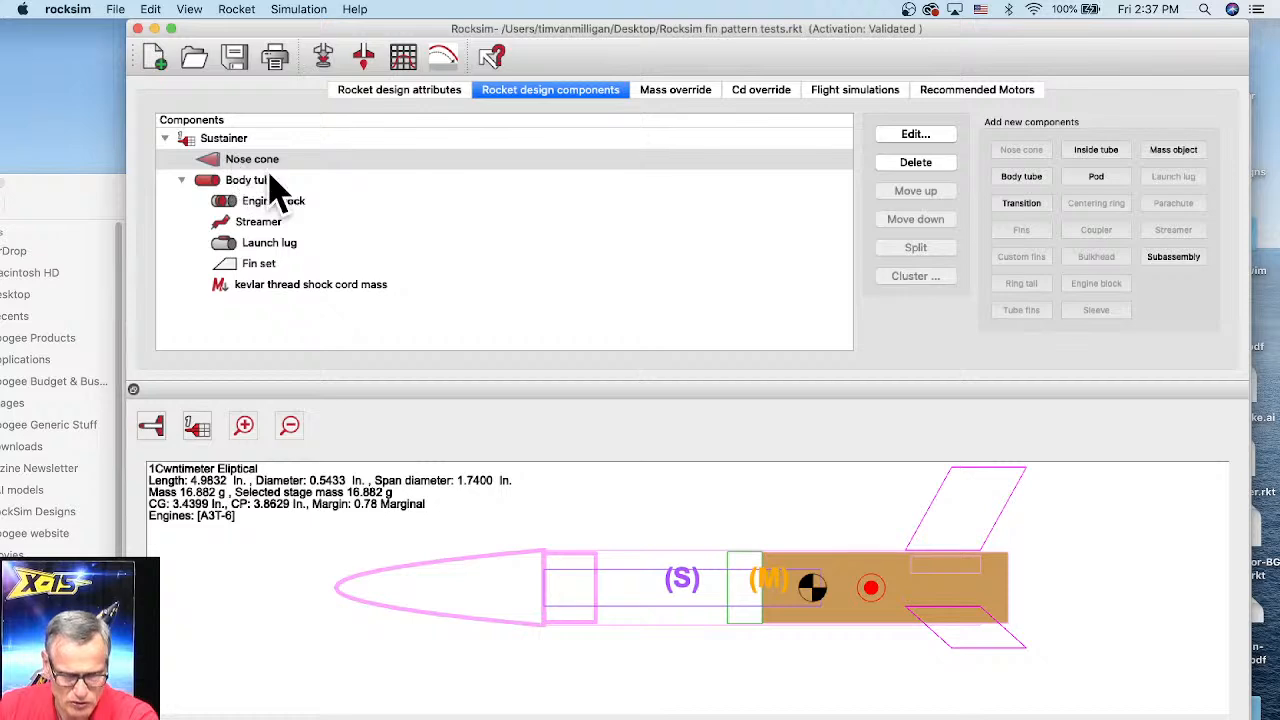
click(1175, 156)
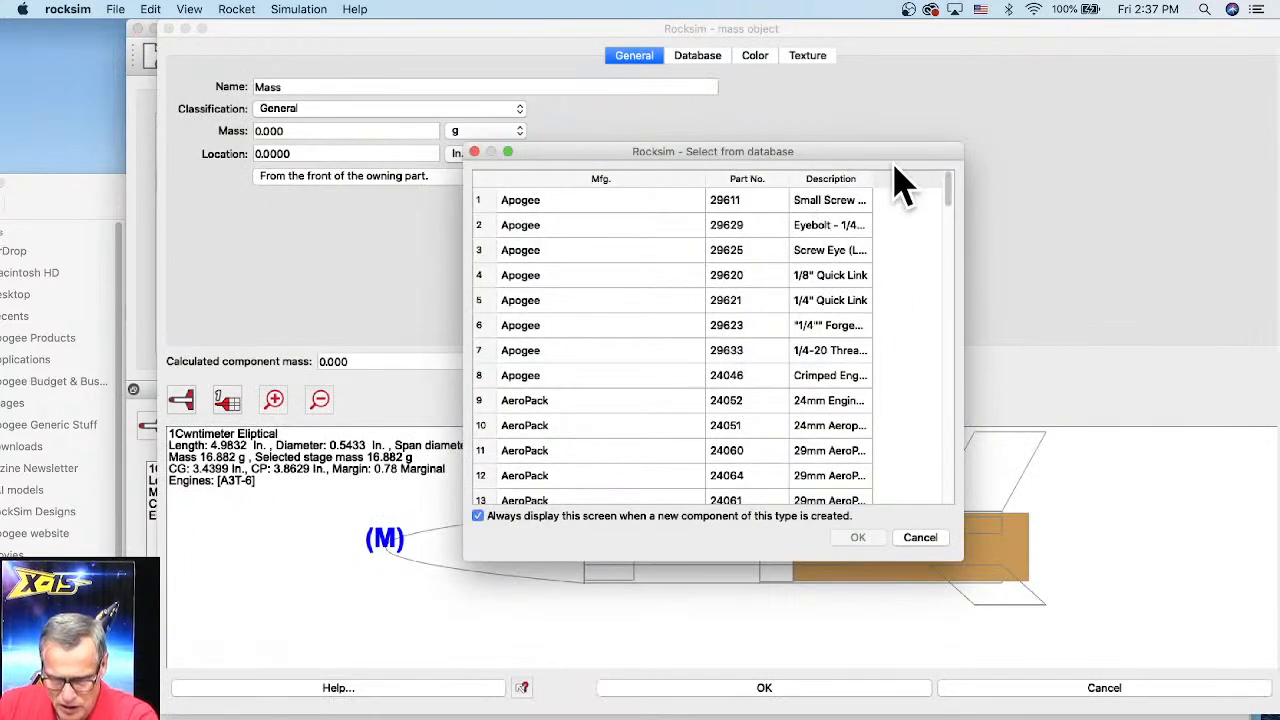
drag(950, 182, 947, 336)
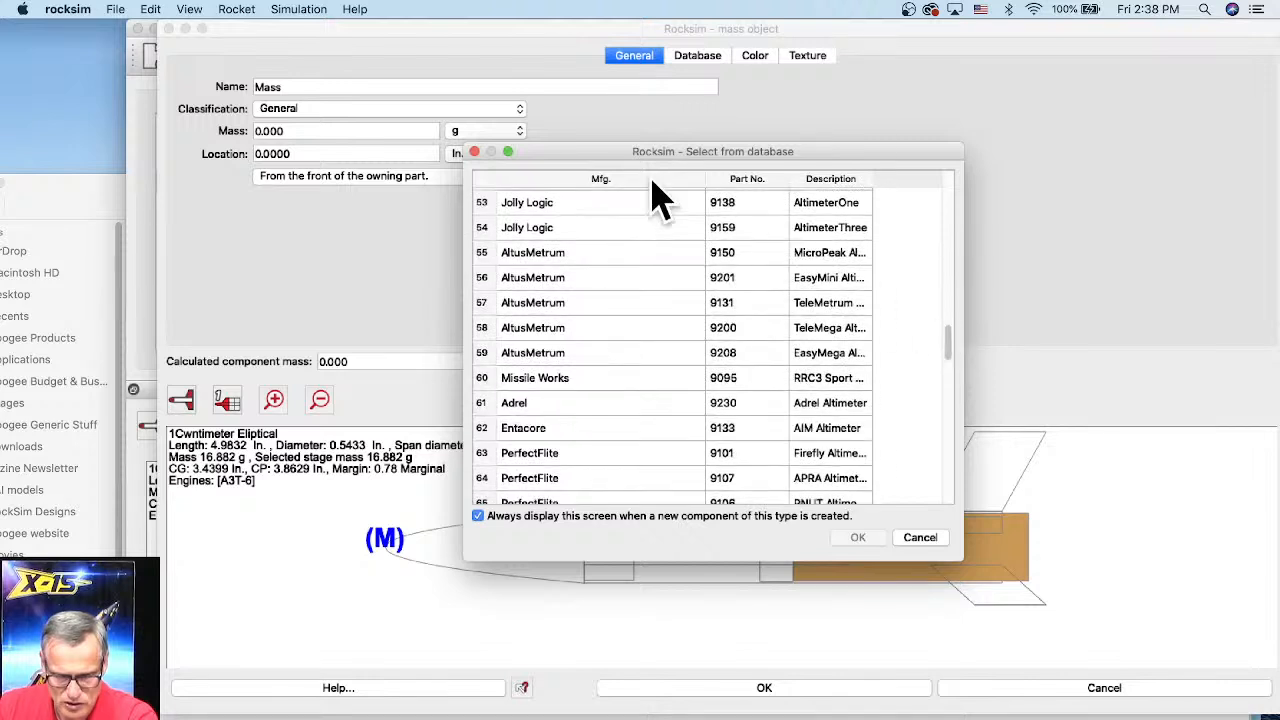
click(614, 178)
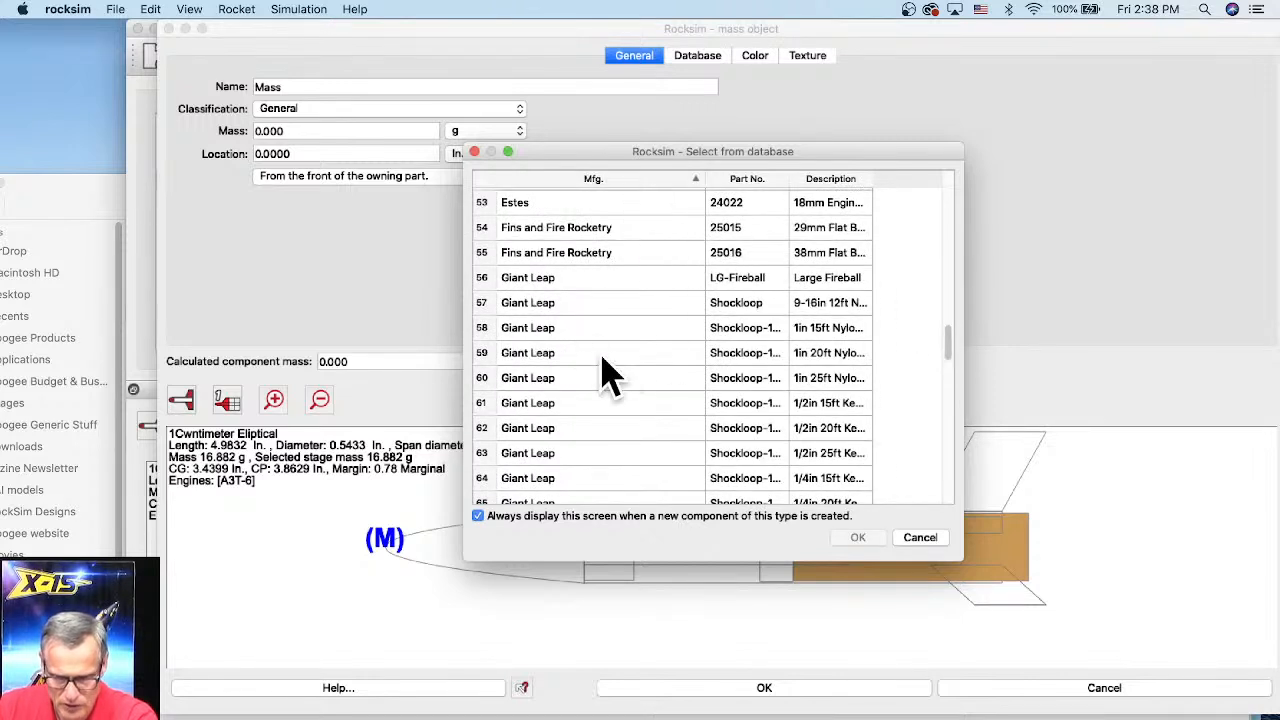
drag(955, 565, 1158, 592)
drag(788, 172, 885, 176)
scroll(785, 365, down, 6)
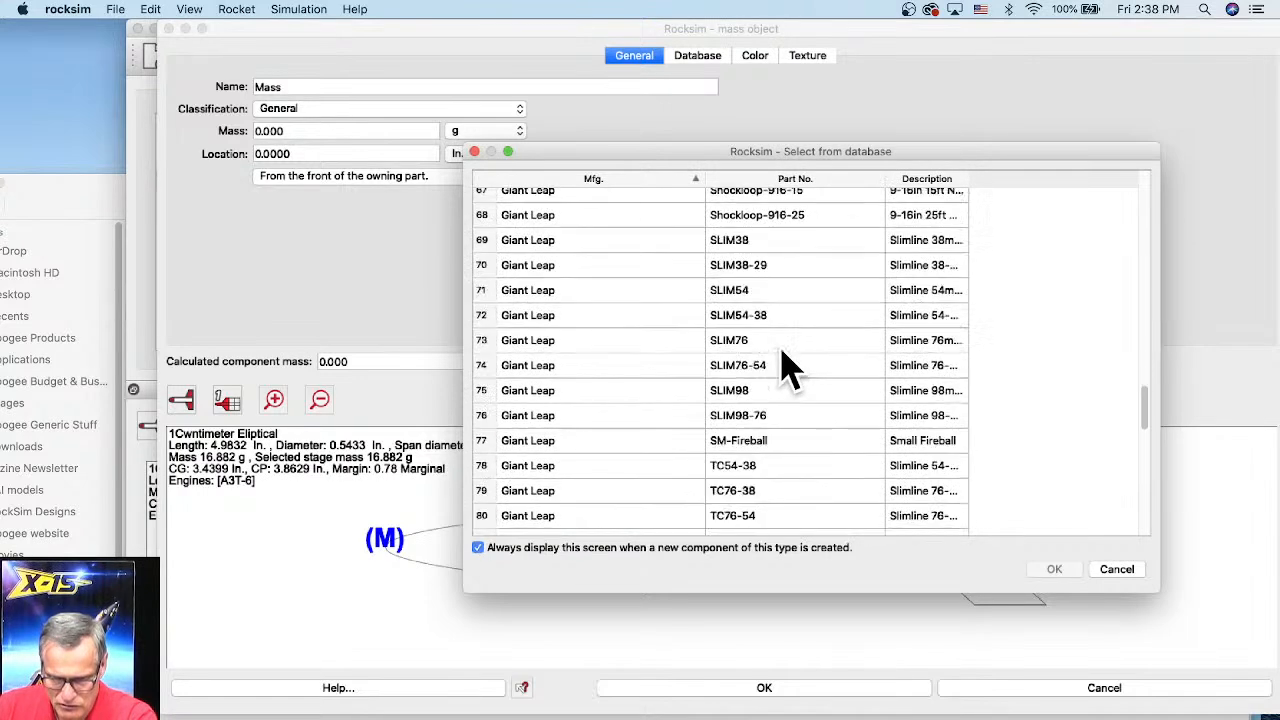
scroll(757, 262, up, 1)
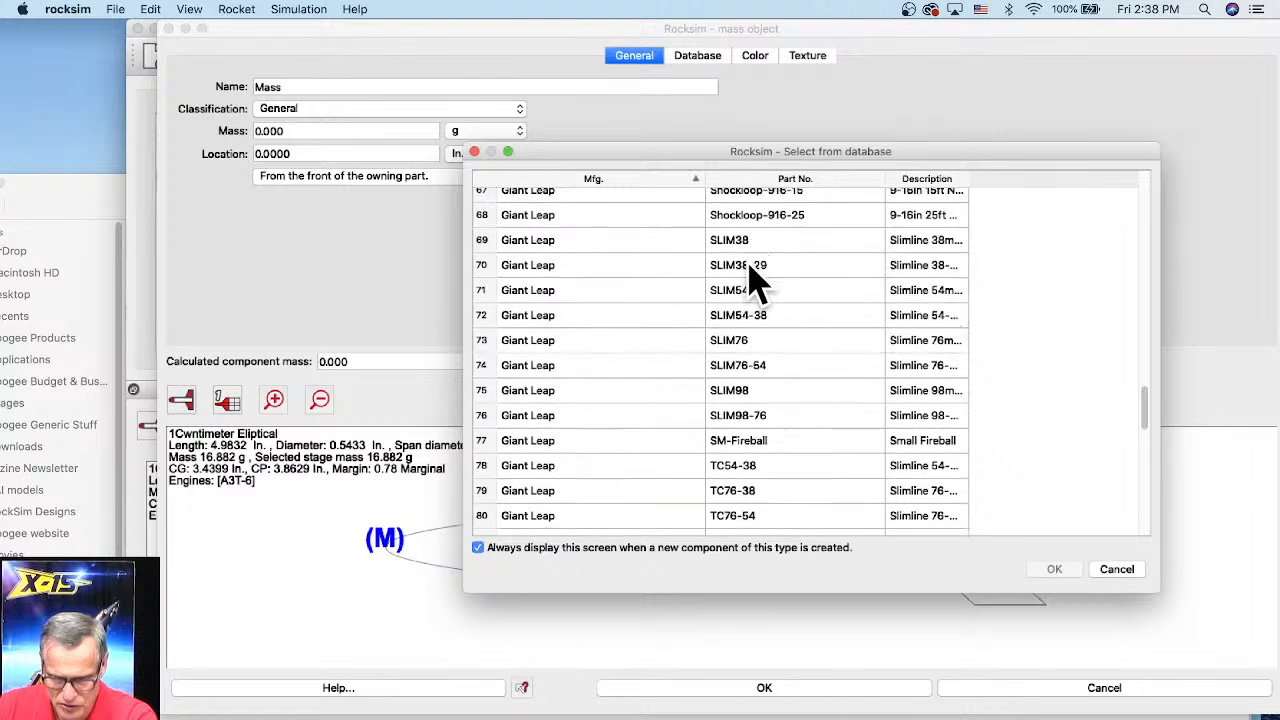
click(750, 245)
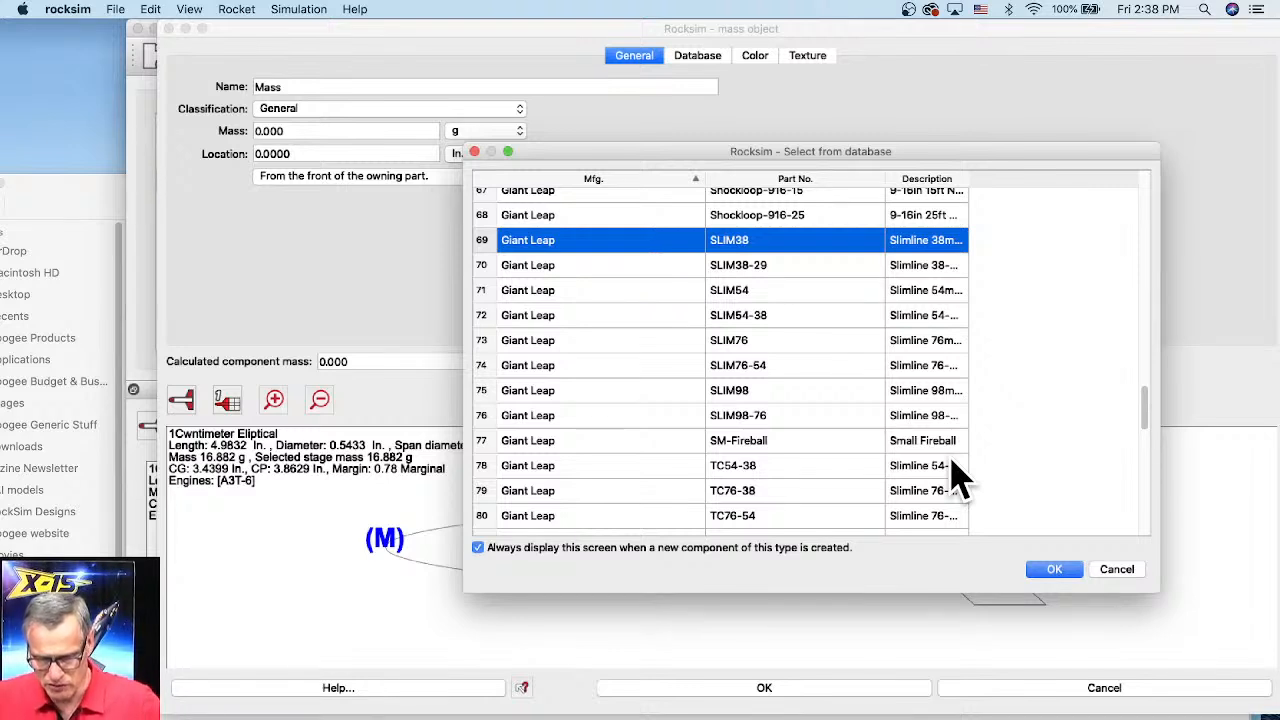
click(1112, 570)
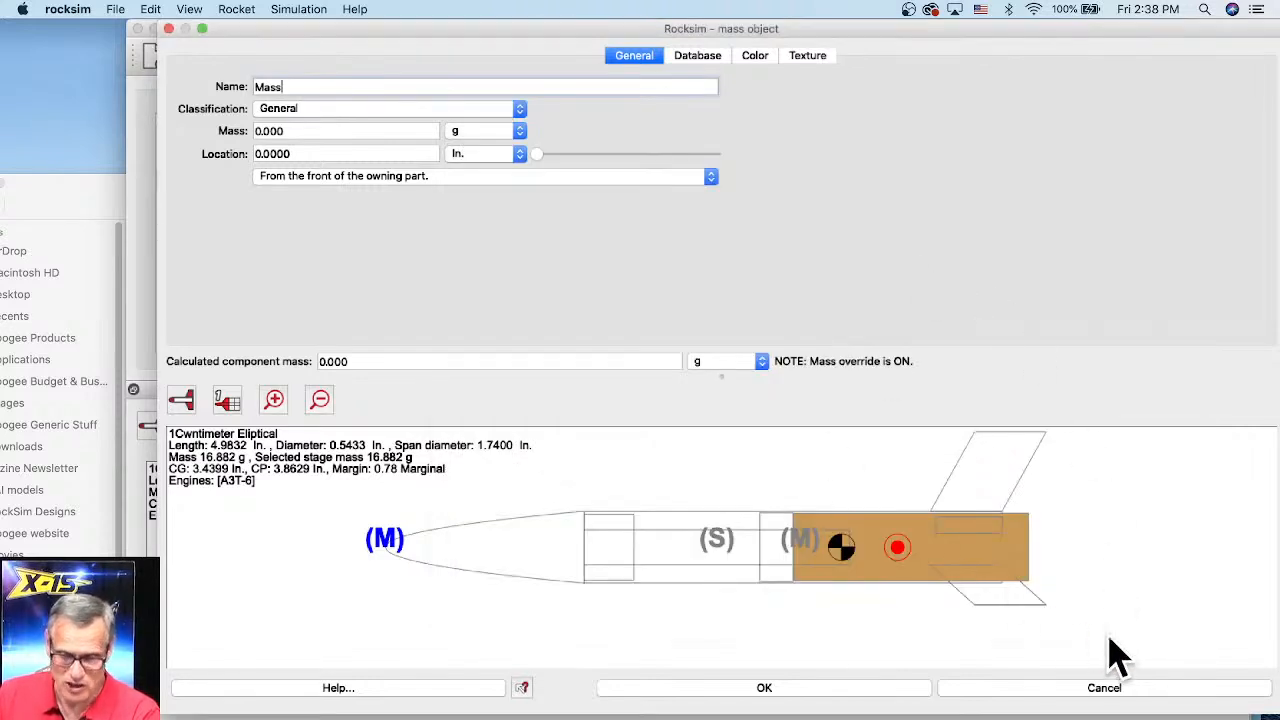
click(853, 690)
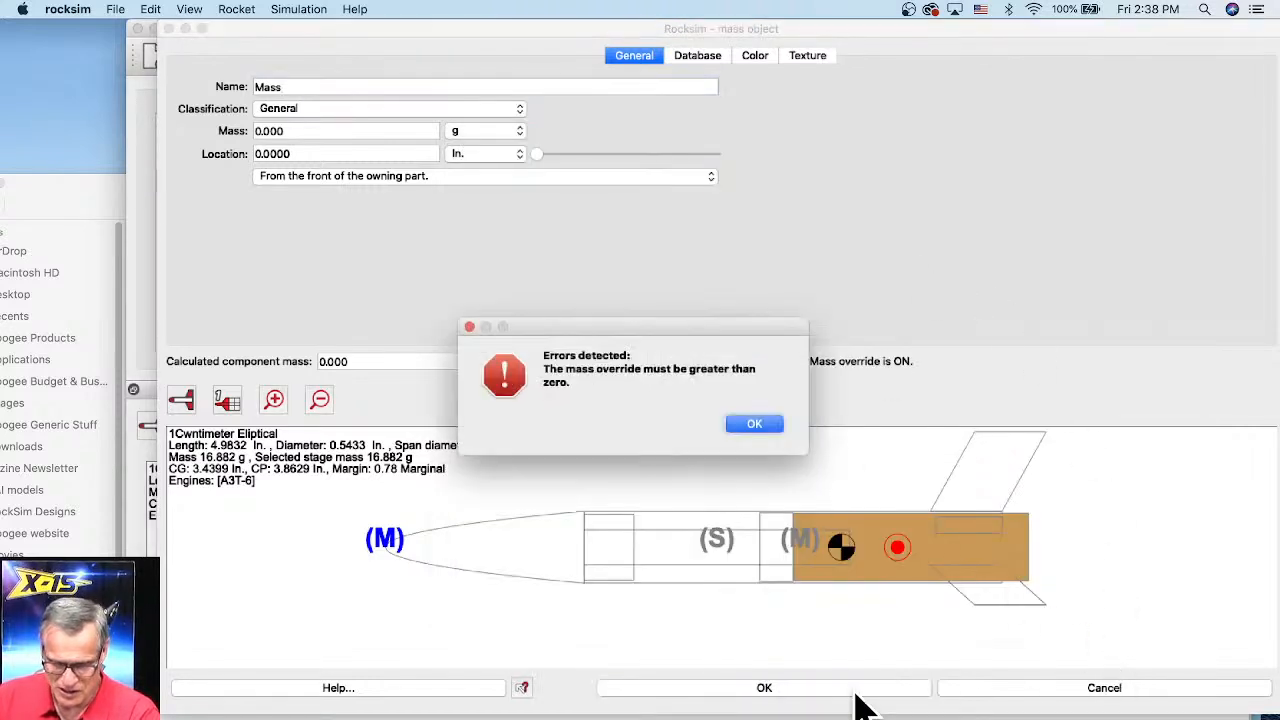
click(757, 425)
click(1071, 690)
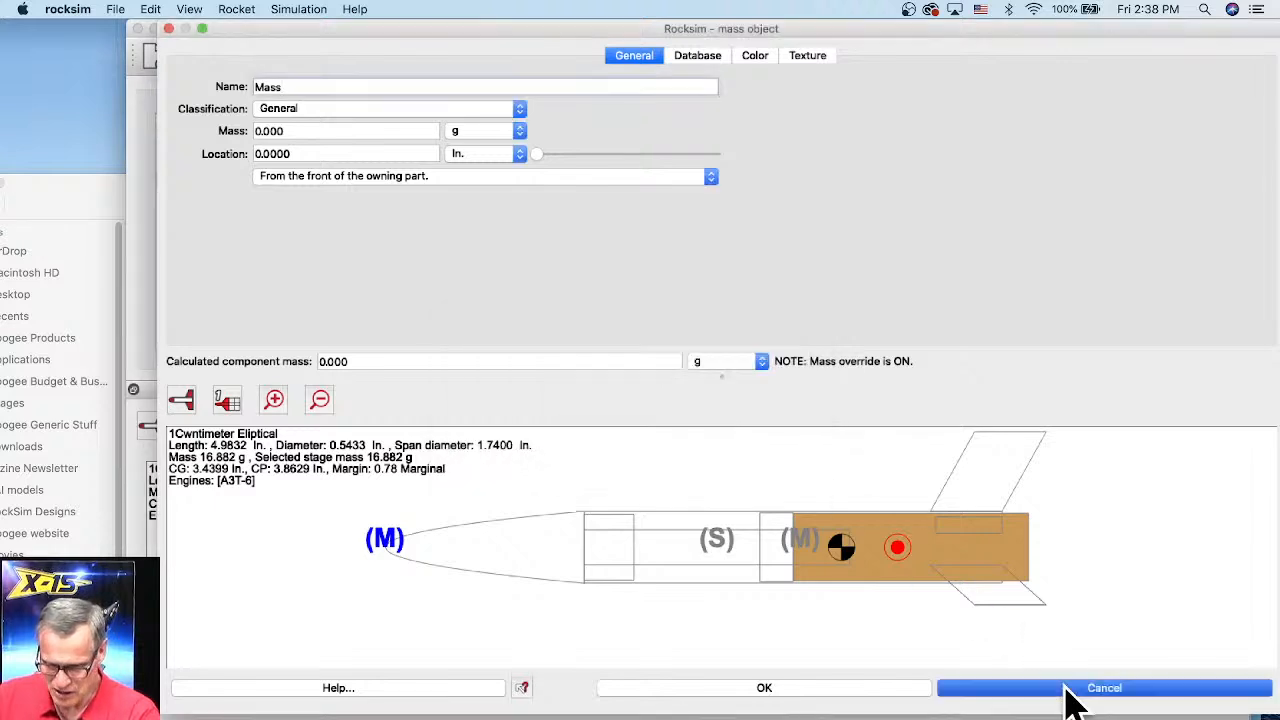
click(114, 9)
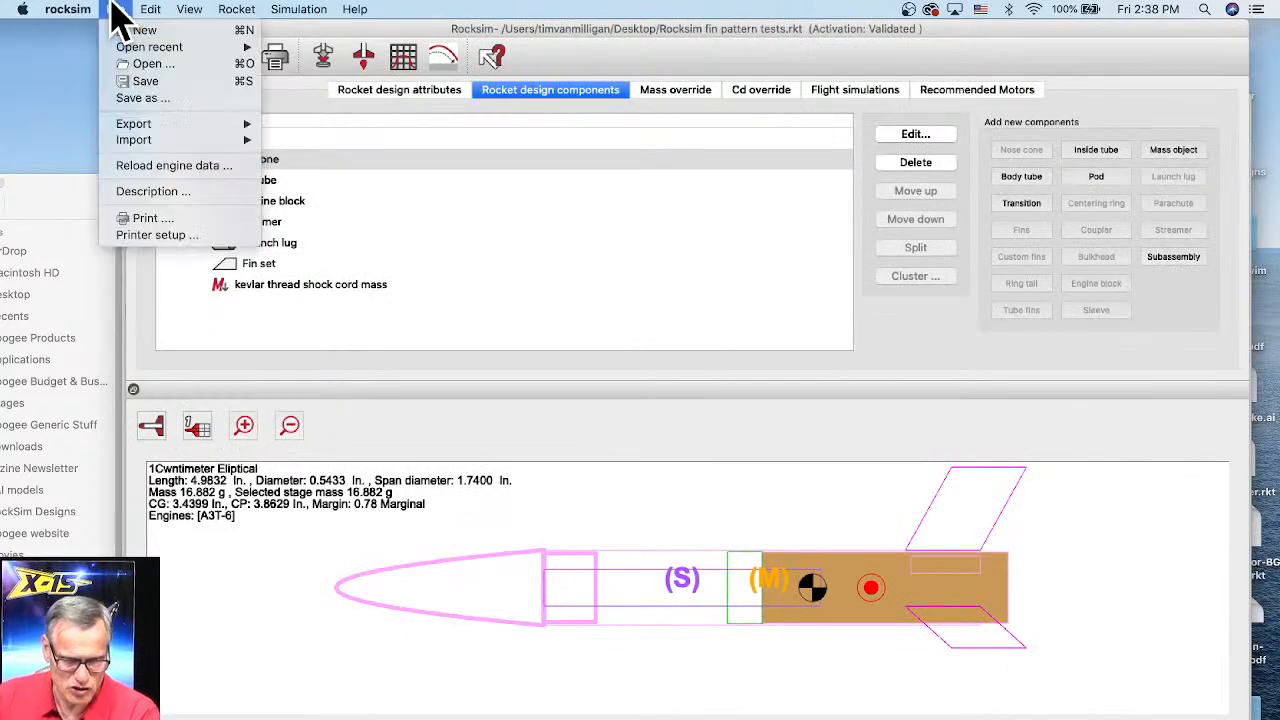
mouse_move(135, 124)
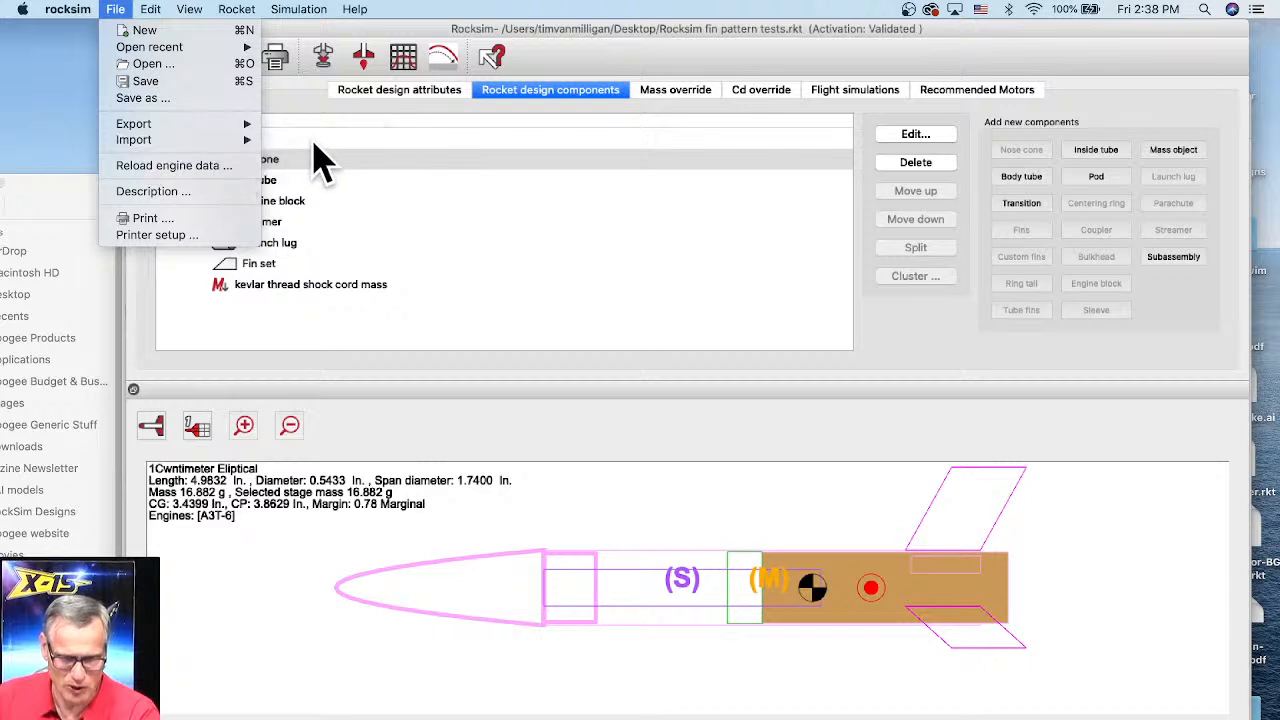
mouse_move(245, 141)
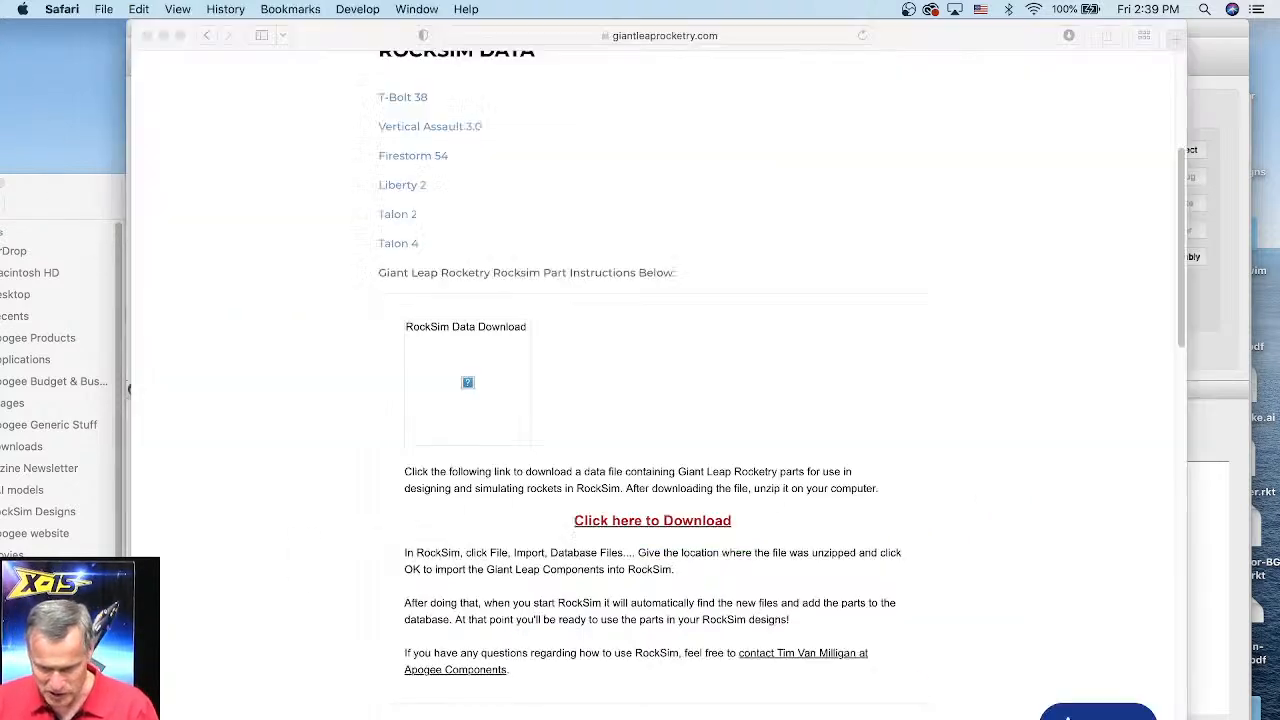
Step: Switch to Safari and go to the apogeerockets.com website
click(556, 36)
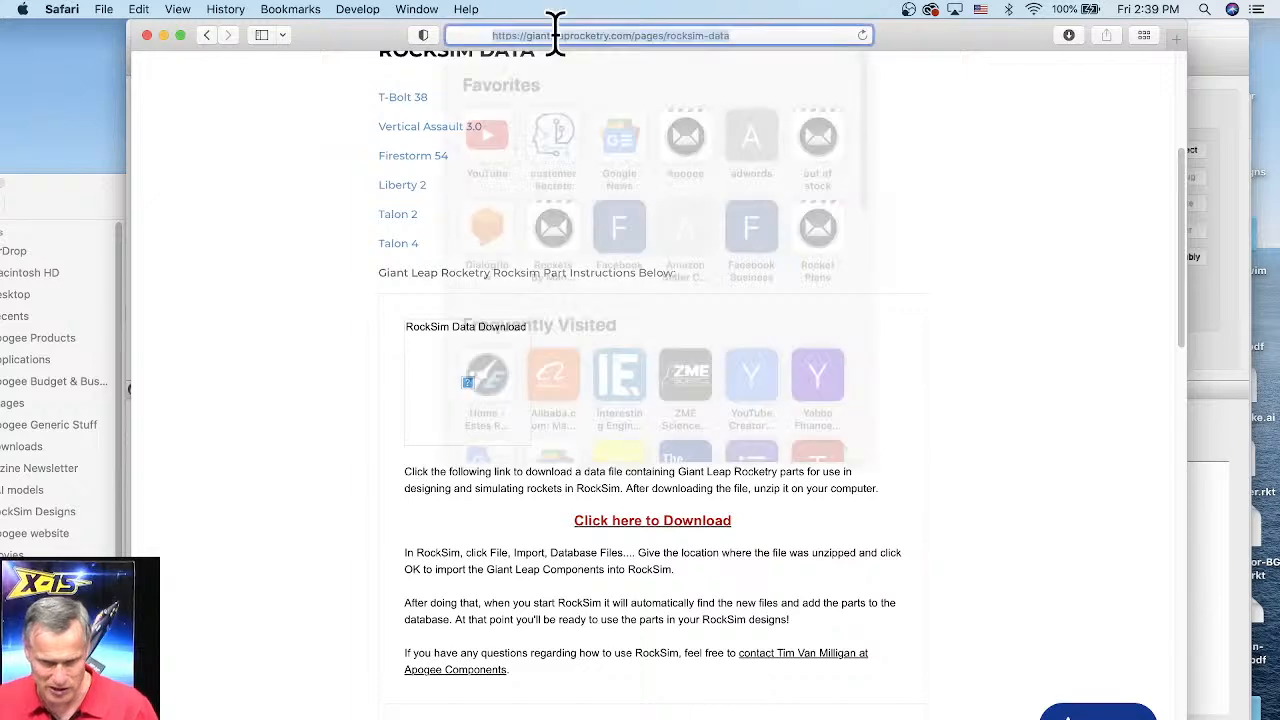
text(apoge)
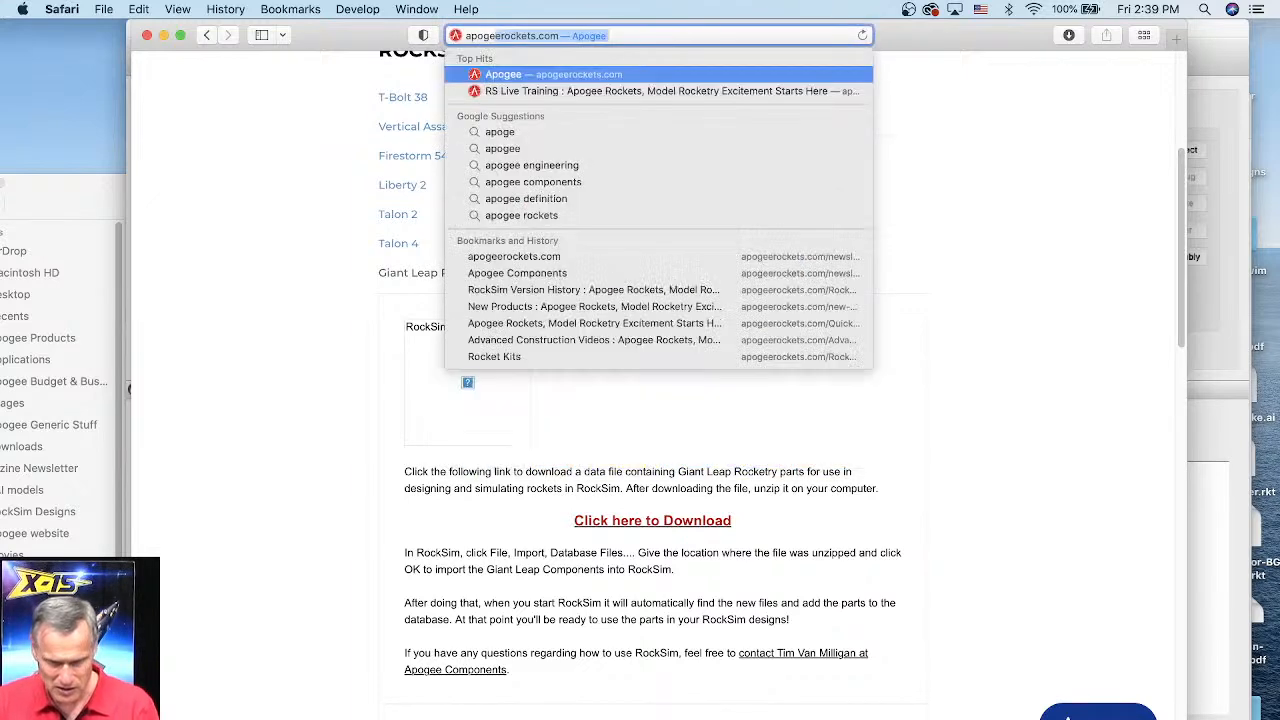
key(Return)
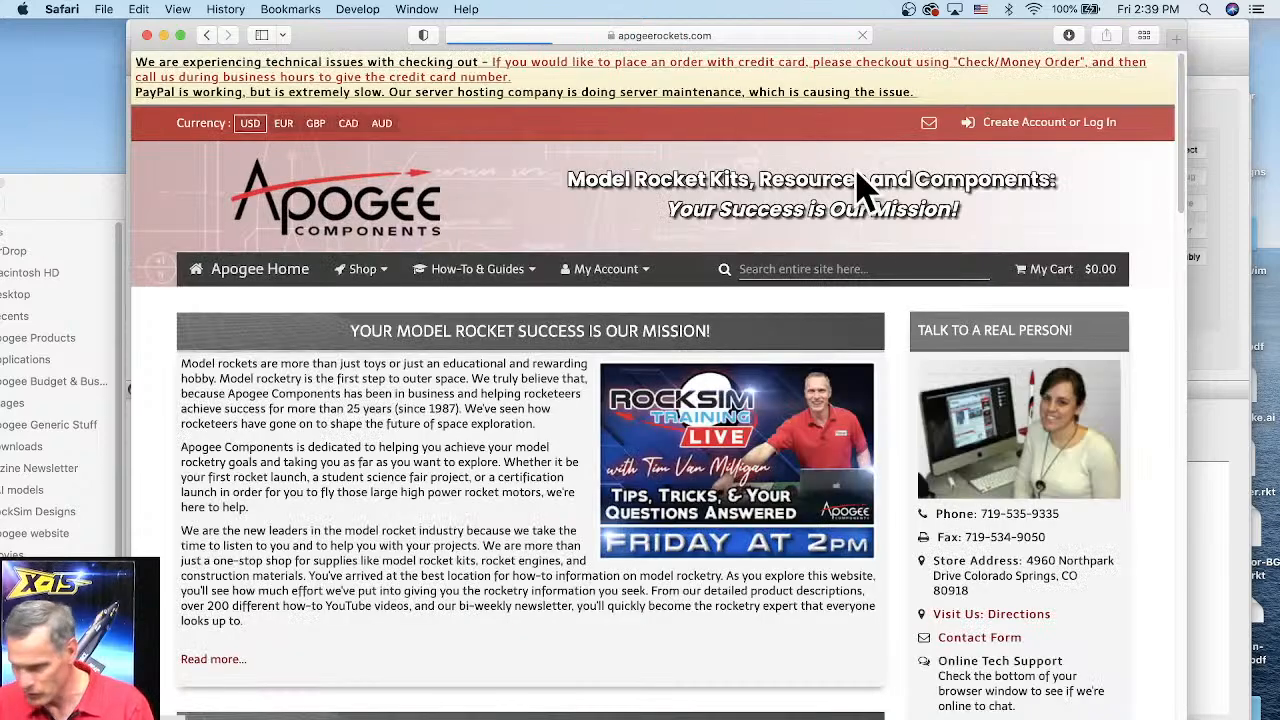
Step: Search the site for G84 and open the Cesaroni P24-6G Green (G84) product page
click(815, 270)
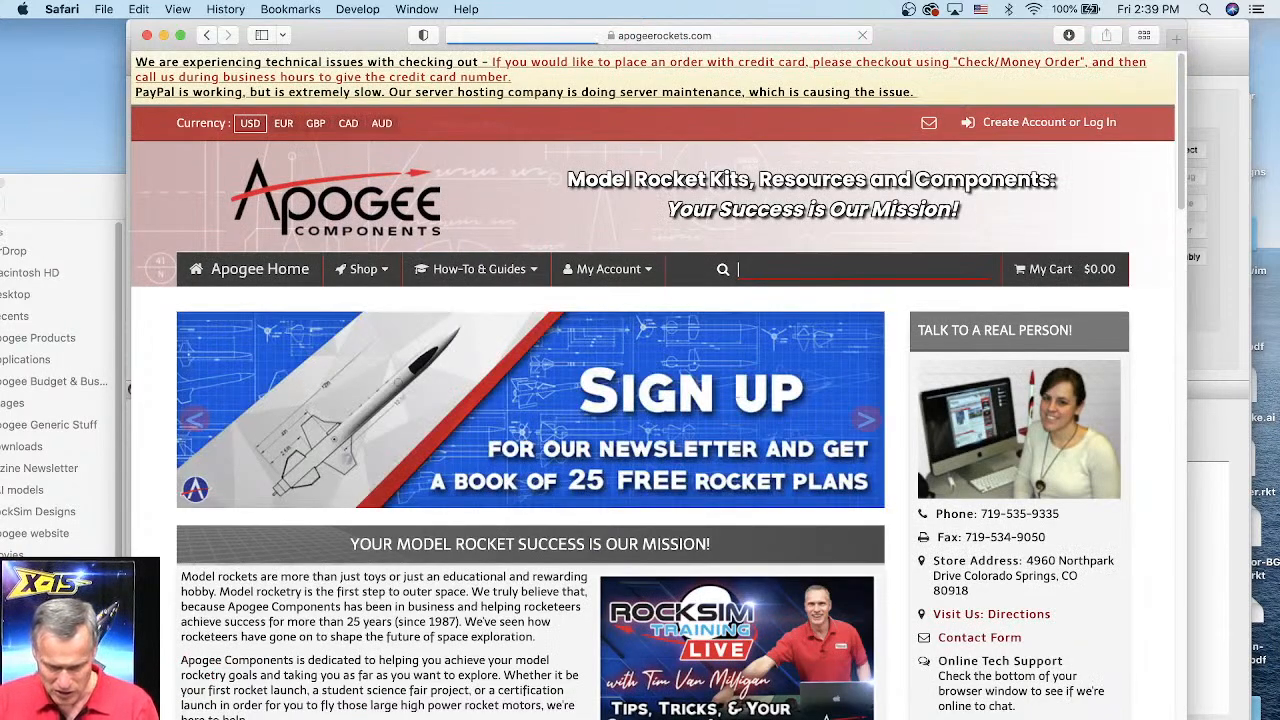
text(G84)
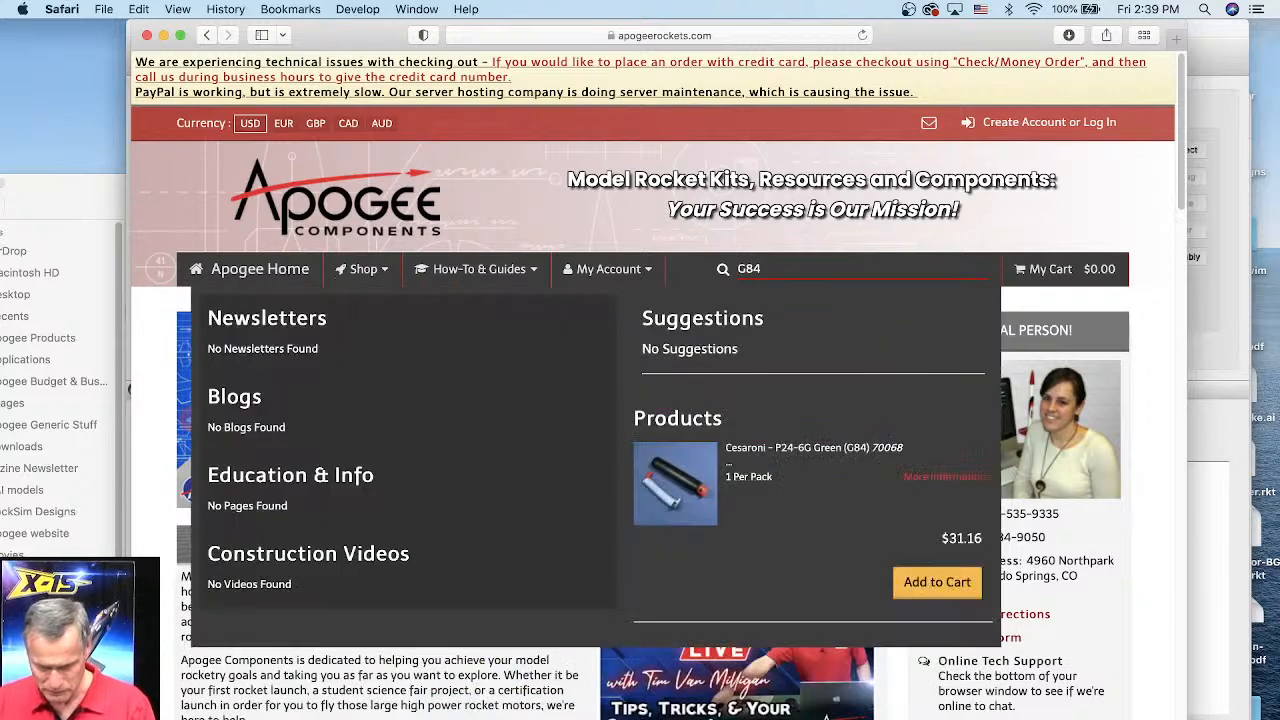
click(686, 500)
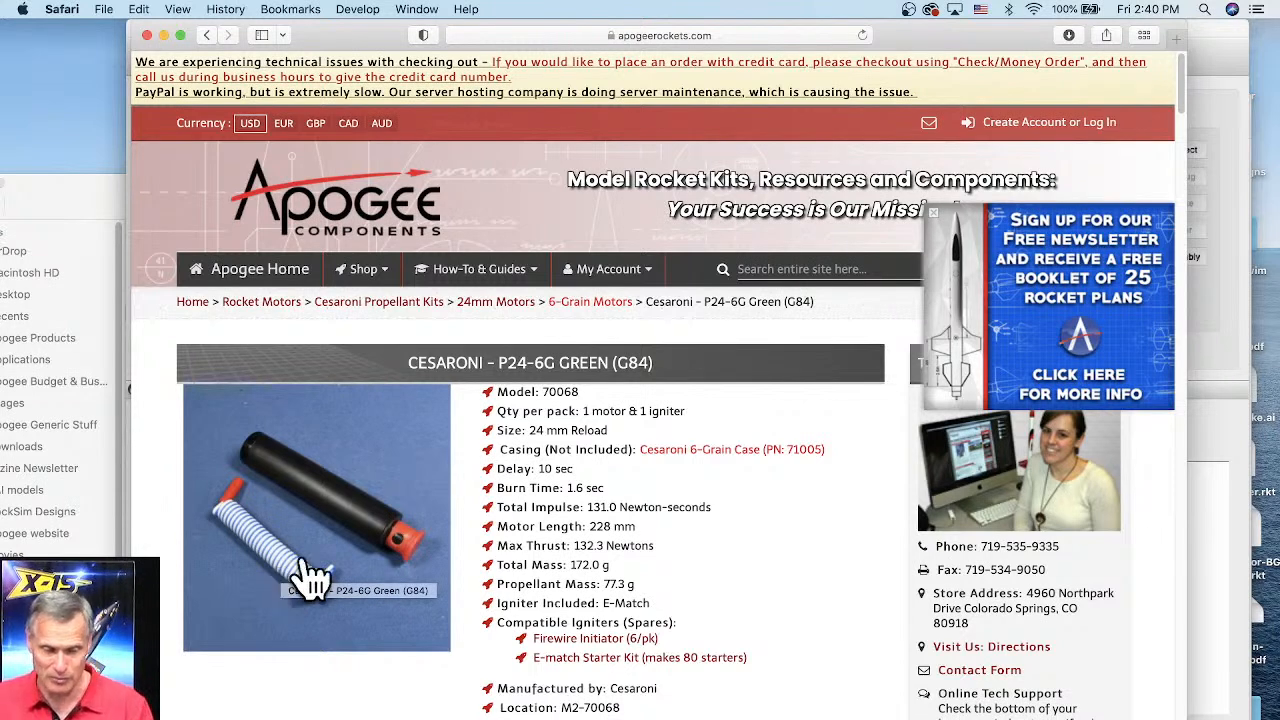
Step: Highlight the G84 designation and the total mass in the reload's specifications
scroll(714, 543, down, 1)
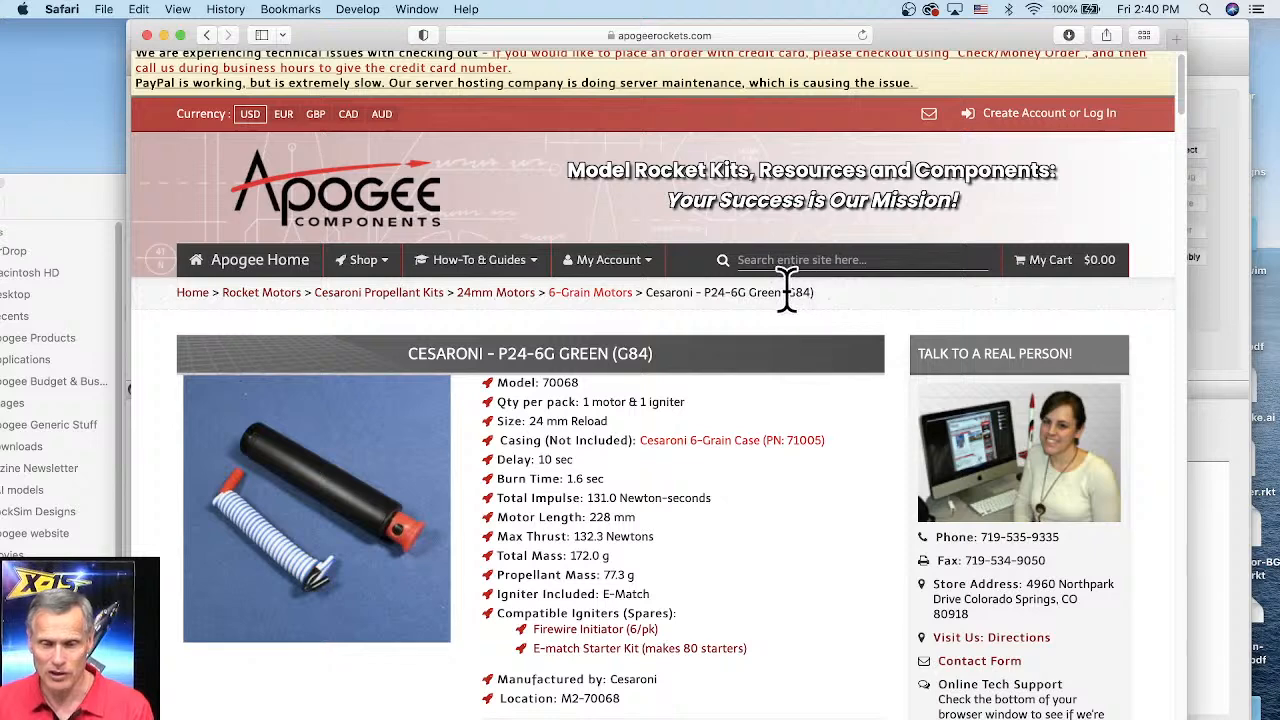
drag(786, 292, 817, 292)
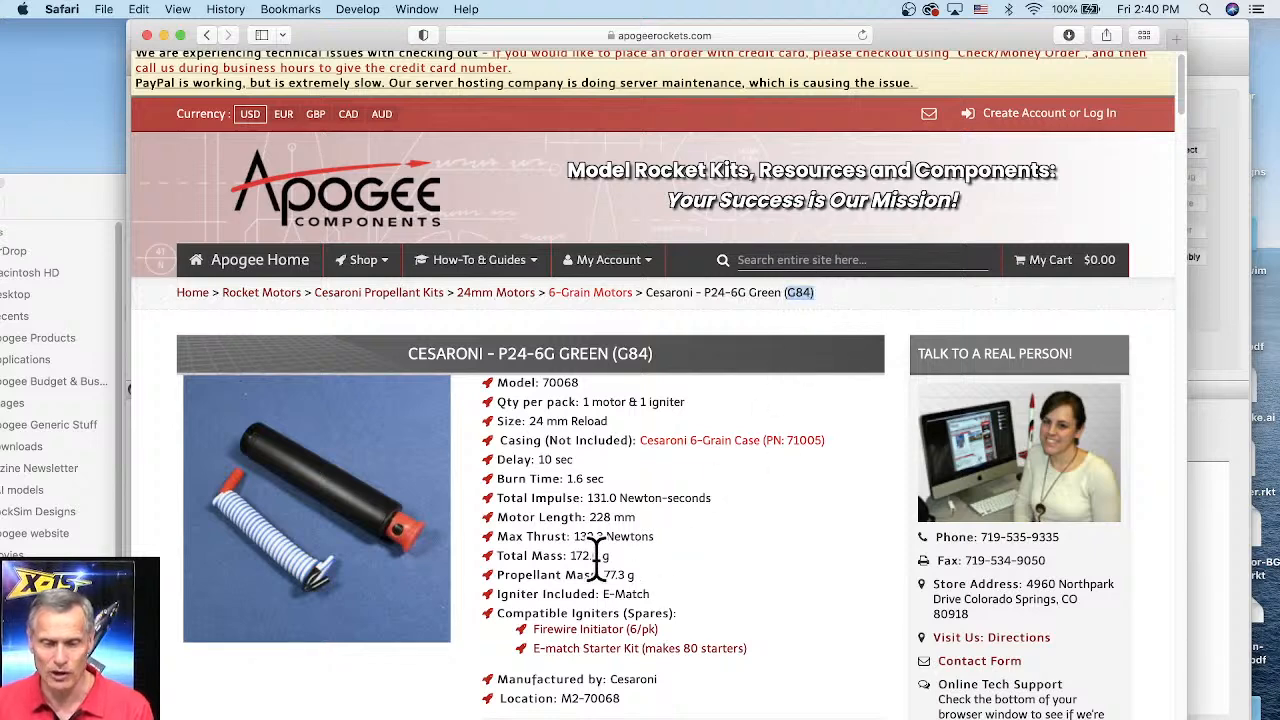
drag(499, 555, 632, 555)
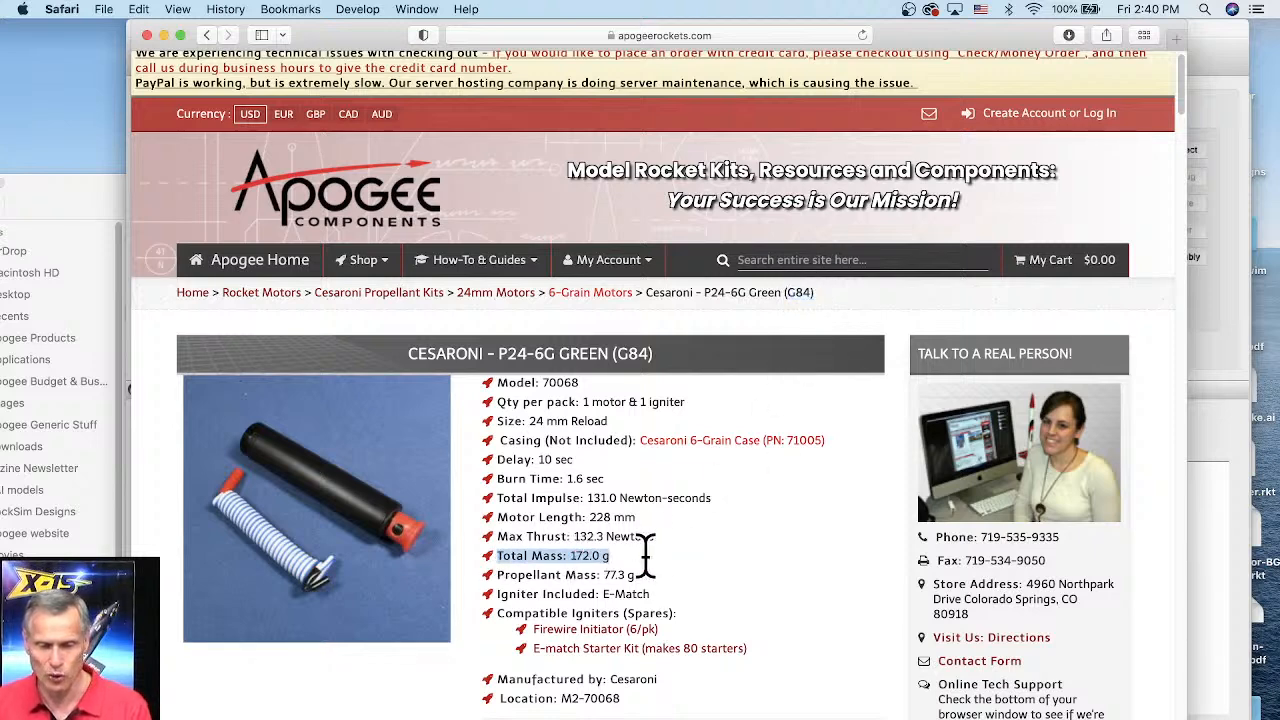
Step: Open the Cesaroni 6-Grain Case link in a new tab and switch to it
right_click(686, 441)
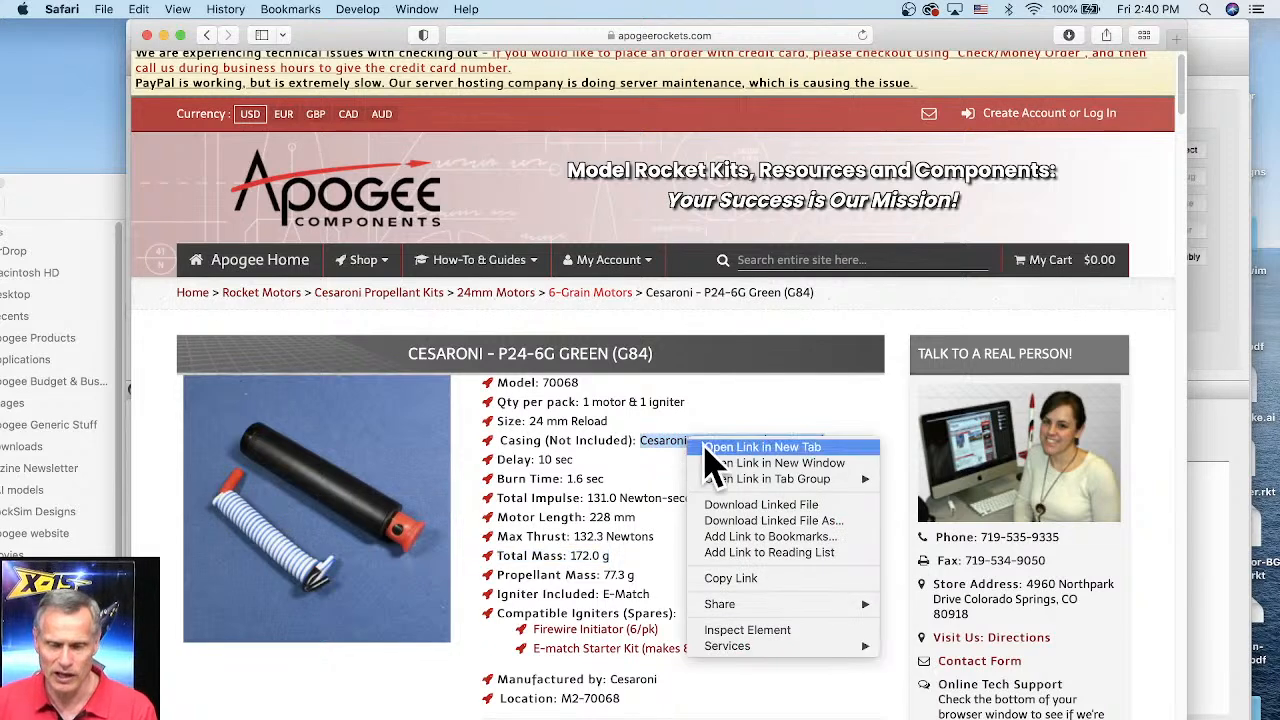
click(705, 448)
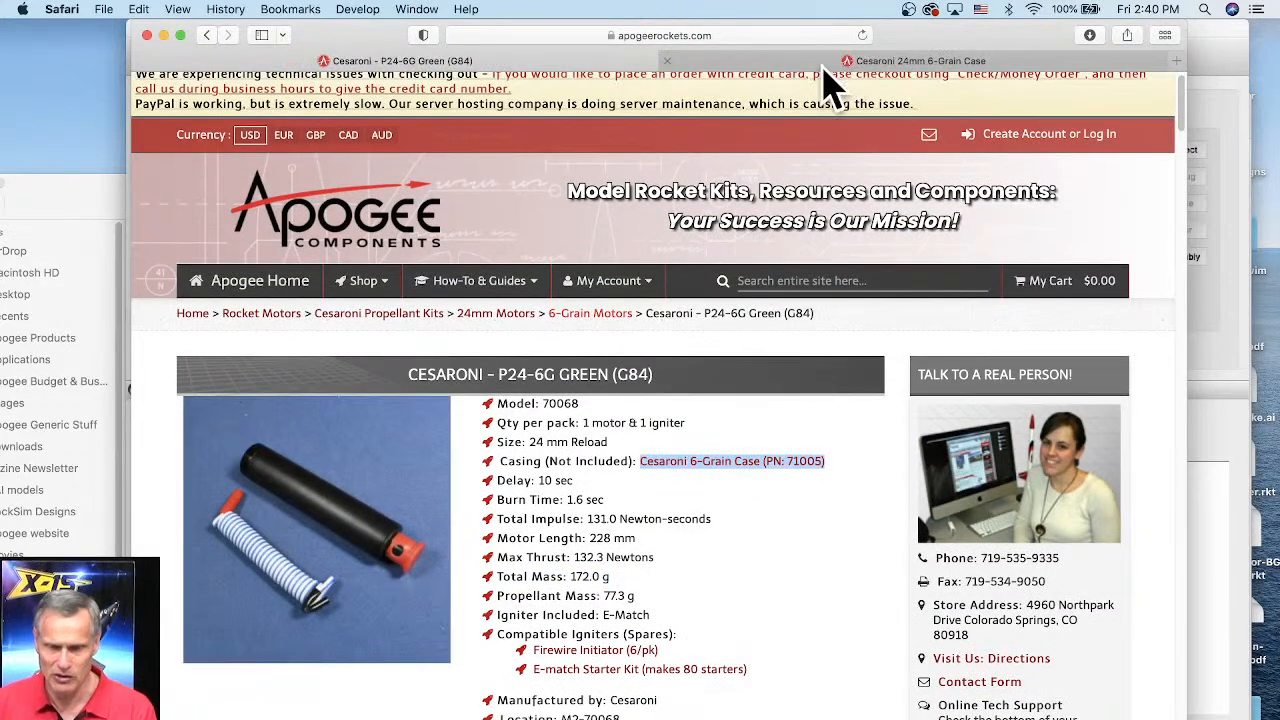
click(822, 64)
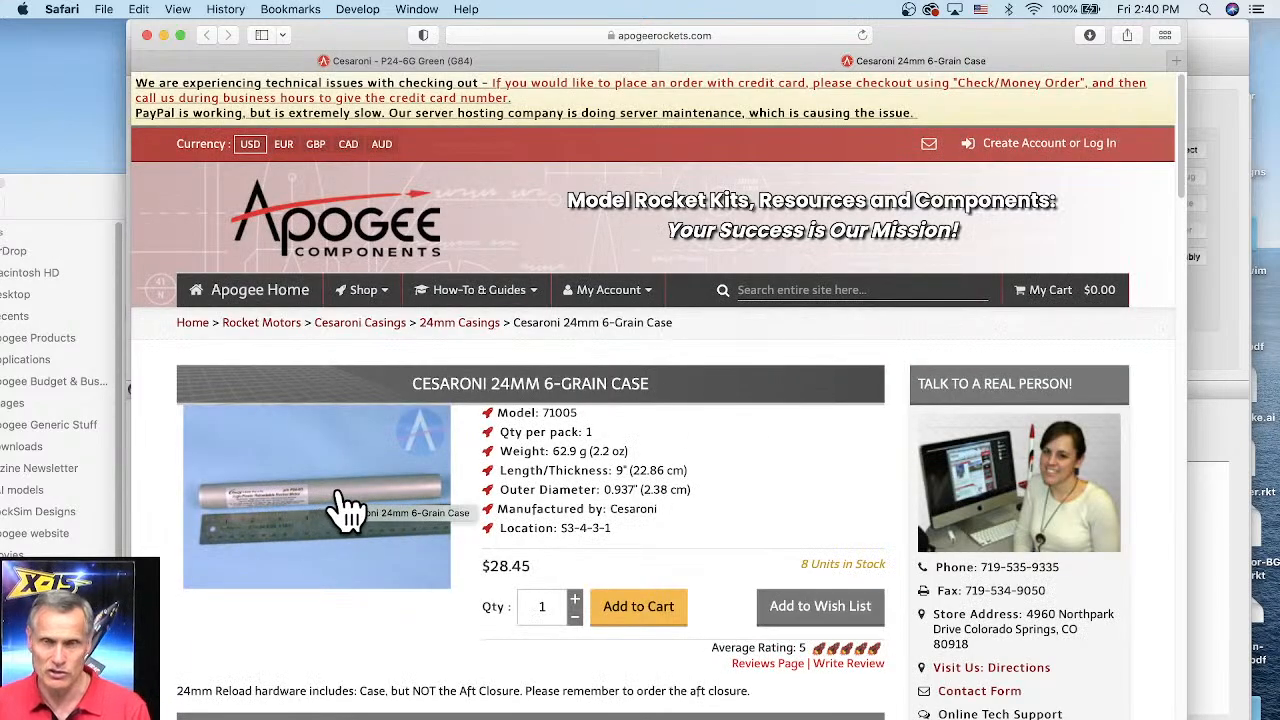
Step: Compare the reload's total mass with the case's weight by switching between the two tabs
click(500, 63)
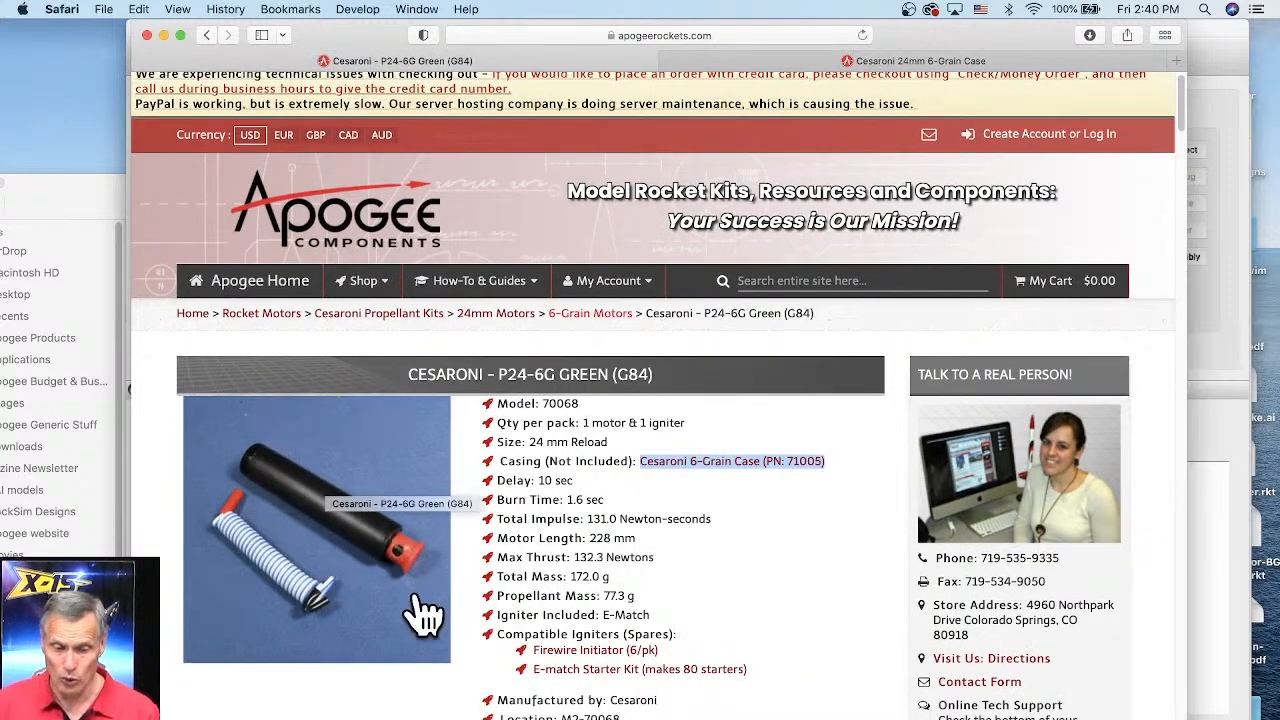
drag(500, 577, 625, 578)
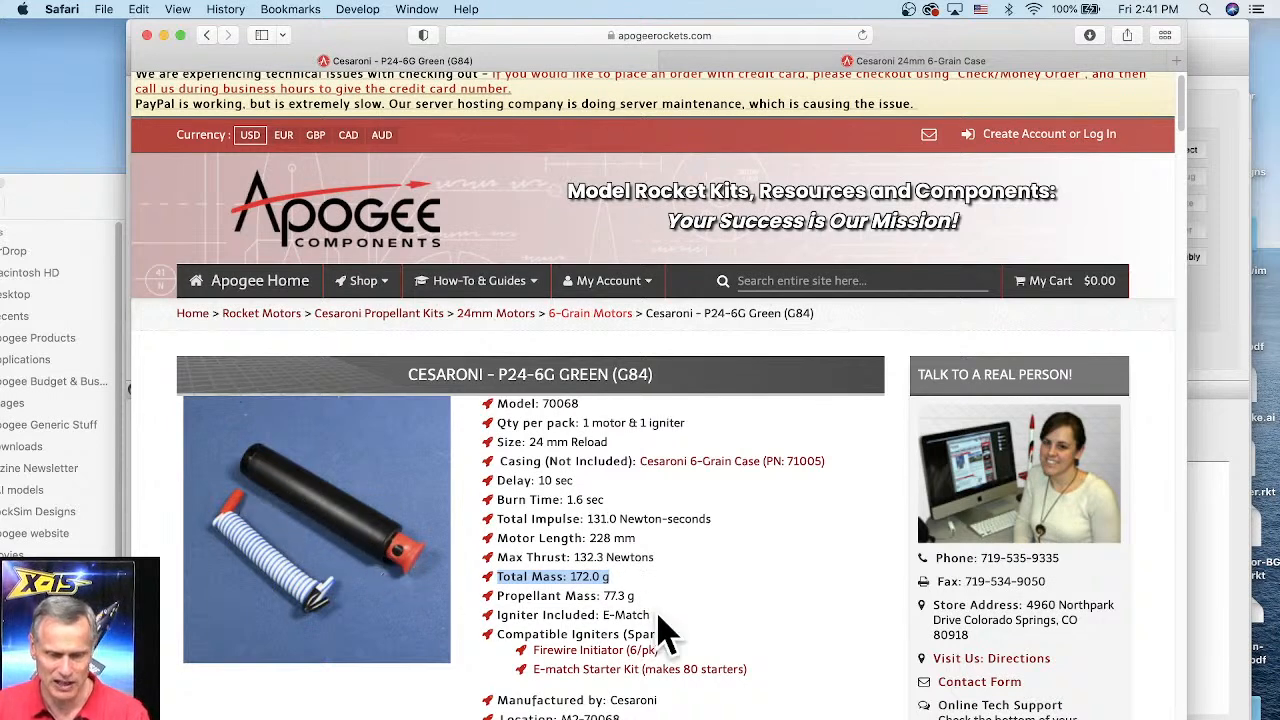
drag(655, 602, 603, 594)
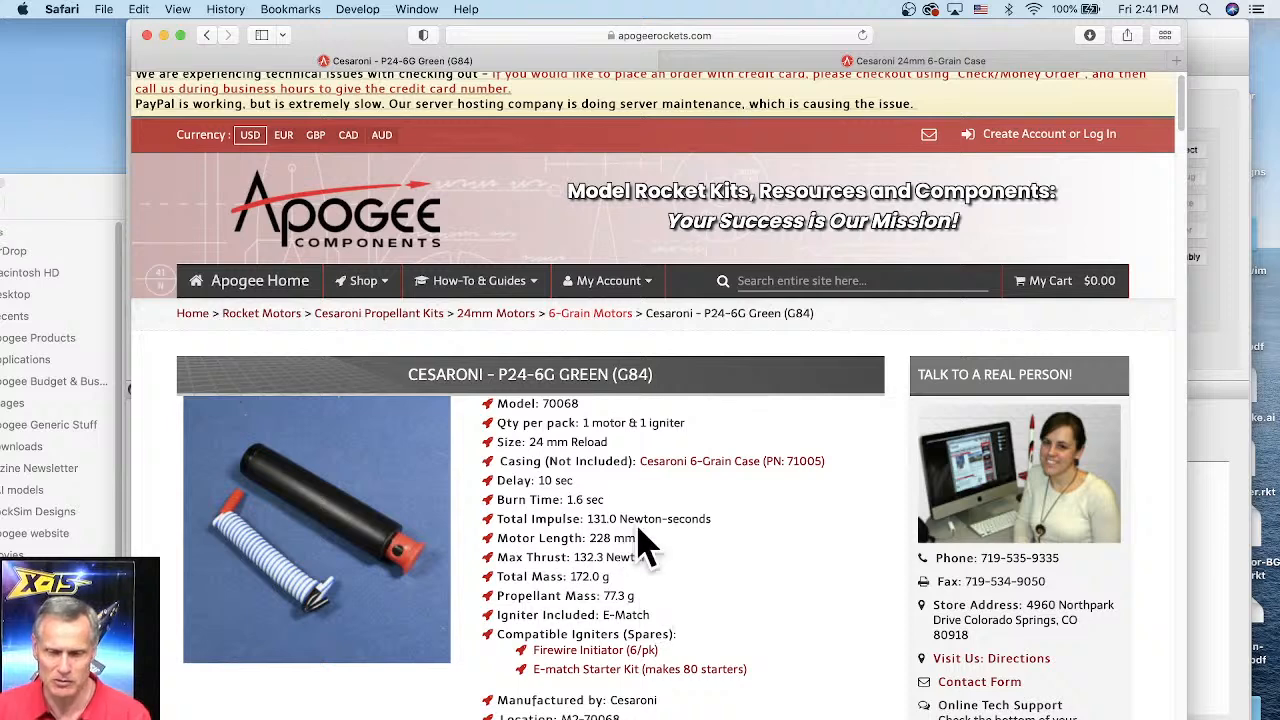
click(884, 62)
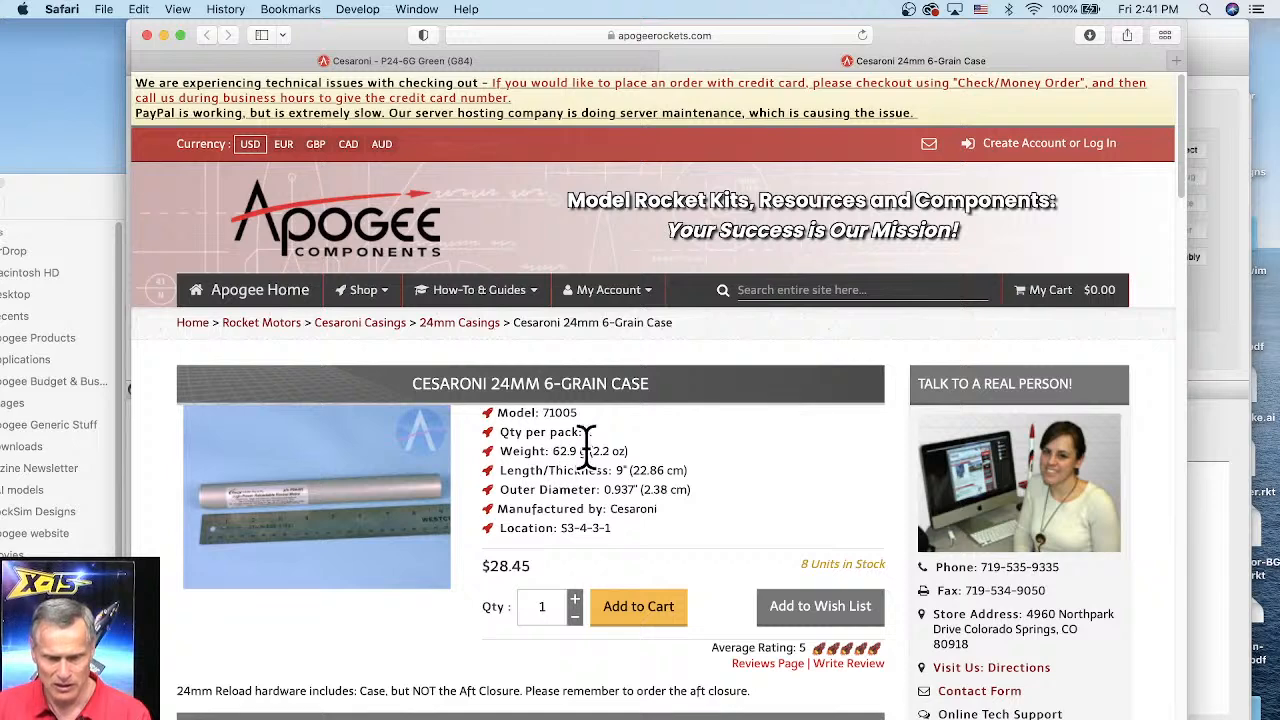
Step: Highlight the case's weight in its specifications and return to the reload's tab
drag(589, 451, 551, 451)
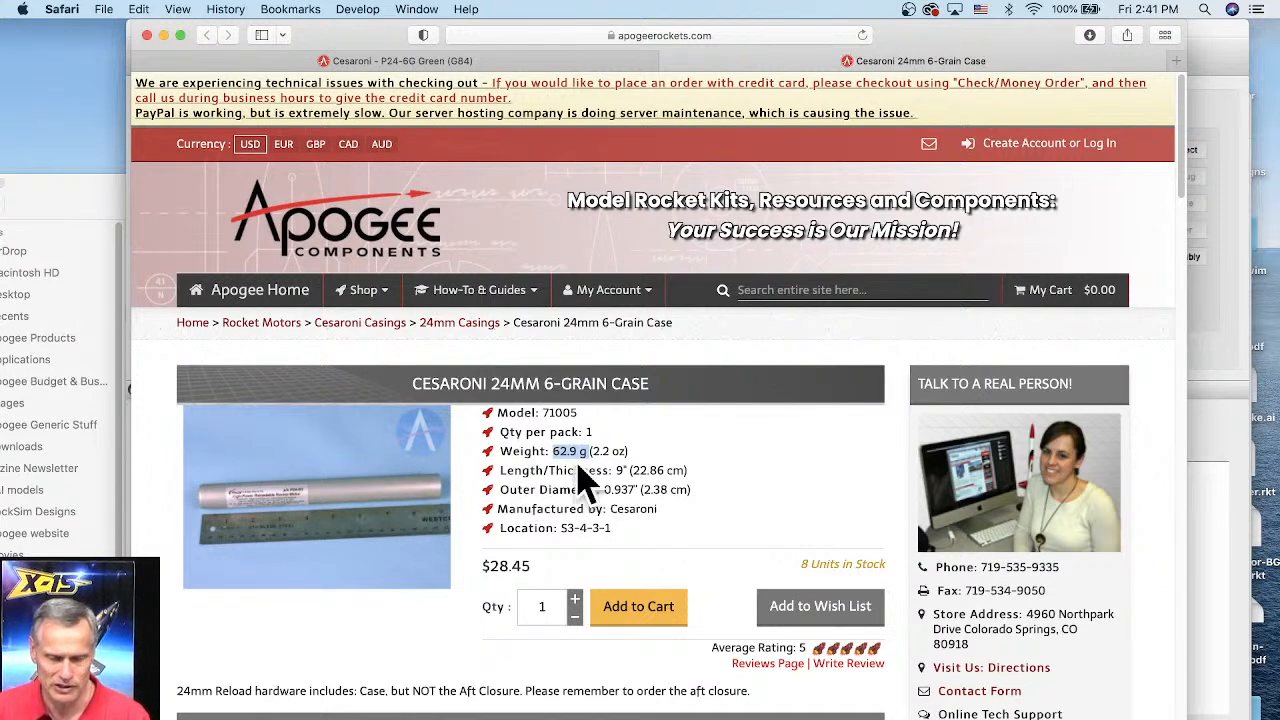
click(556, 62)
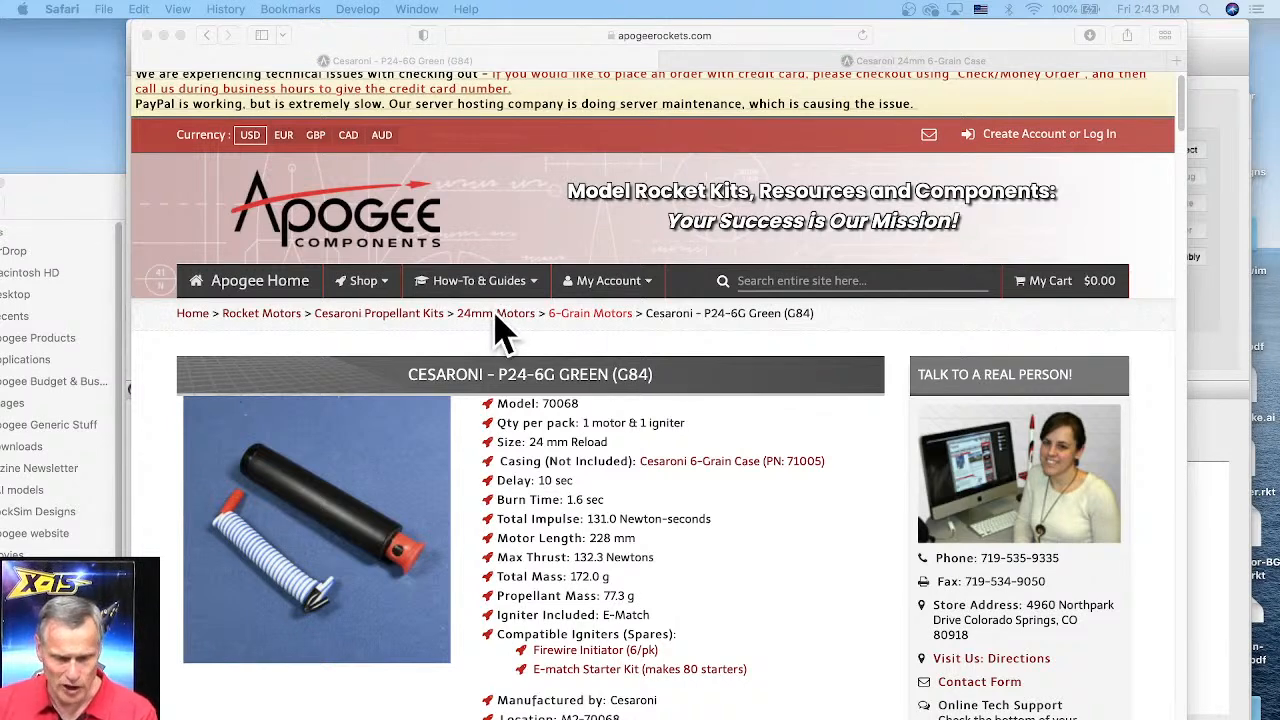
Step: Go to the Apogee home page and follow the RockSim v10.4 beta download links
click(266, 304)
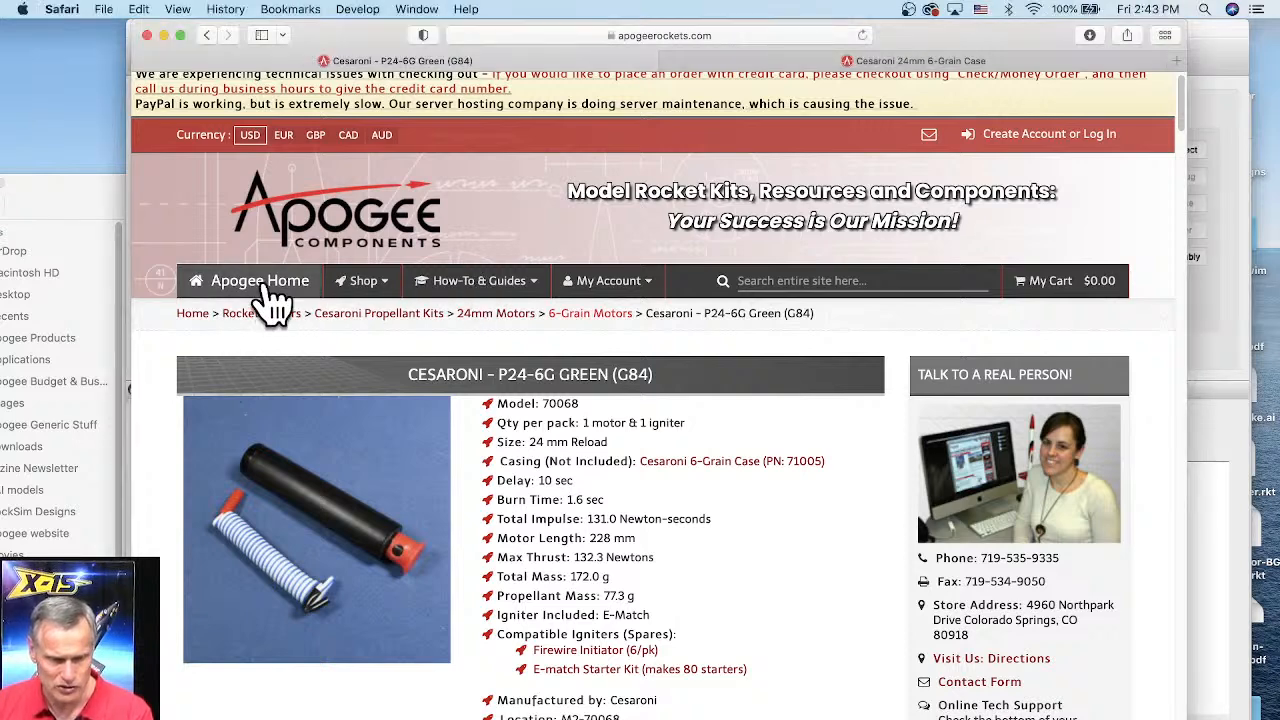
click(262, 288)
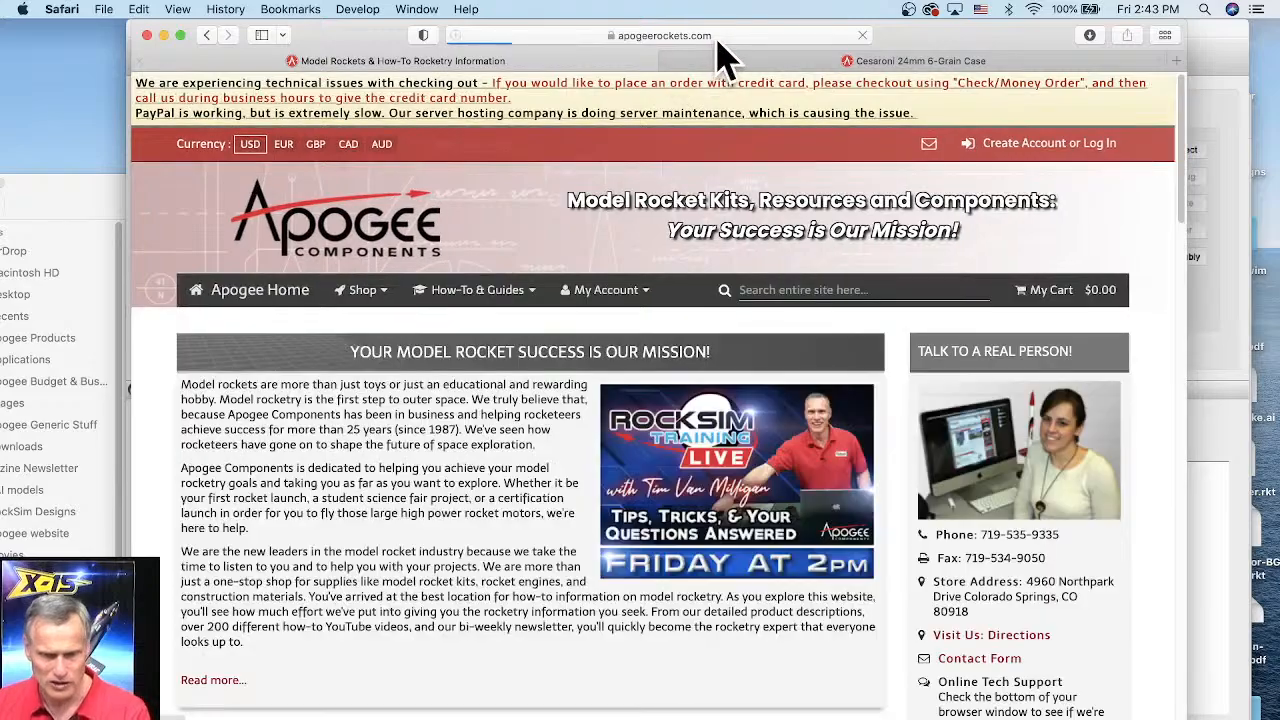
scroll(795, 288, down, 7)
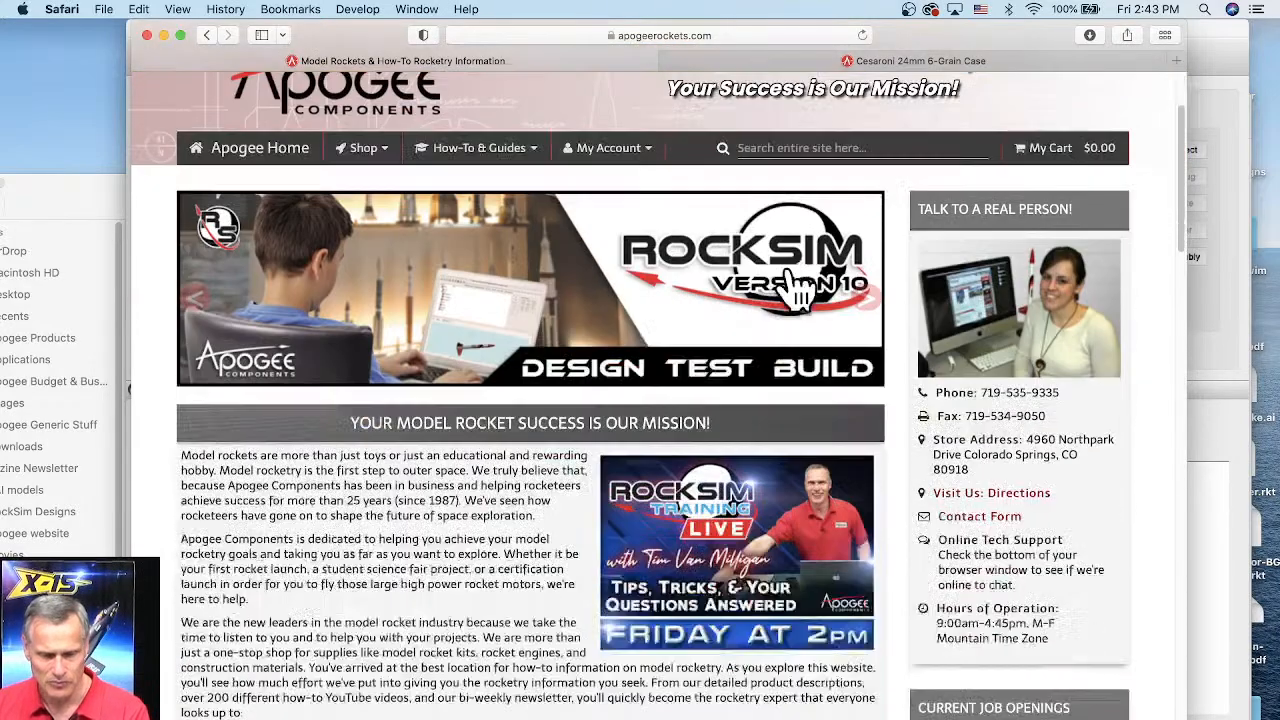
scroll(597, 285, down, 6)
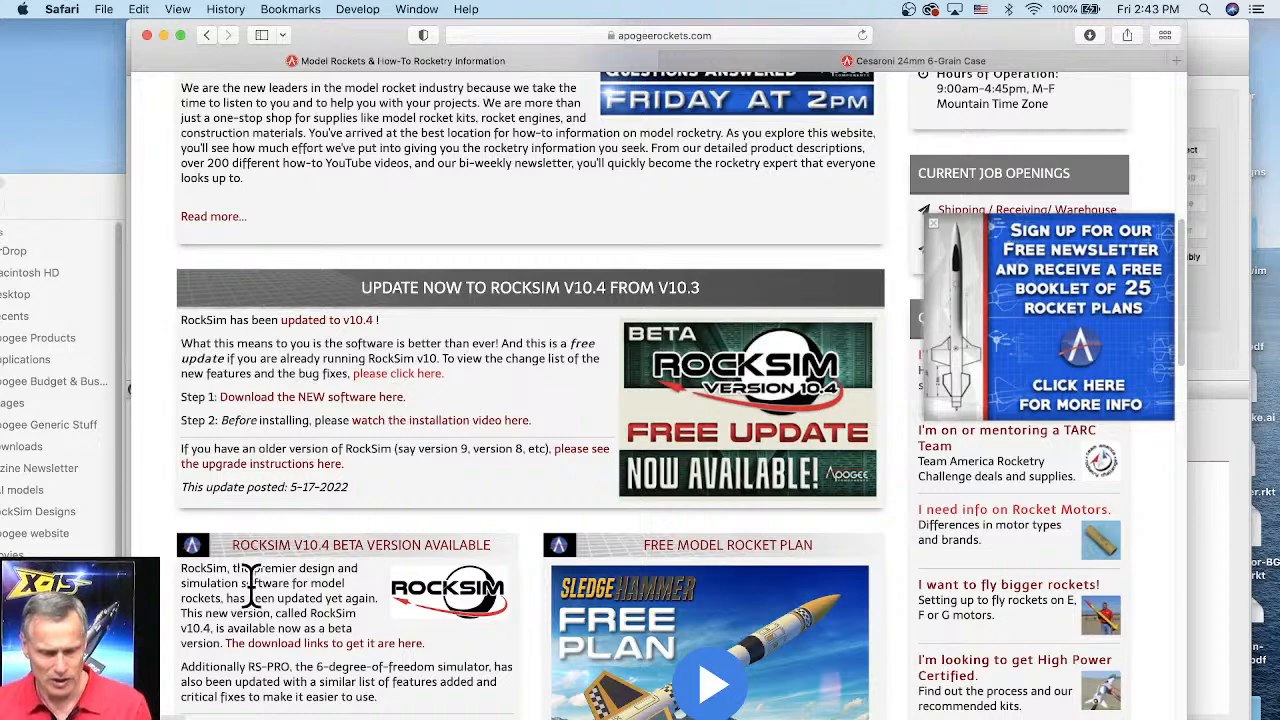
scroll(255, 580, down, 2)
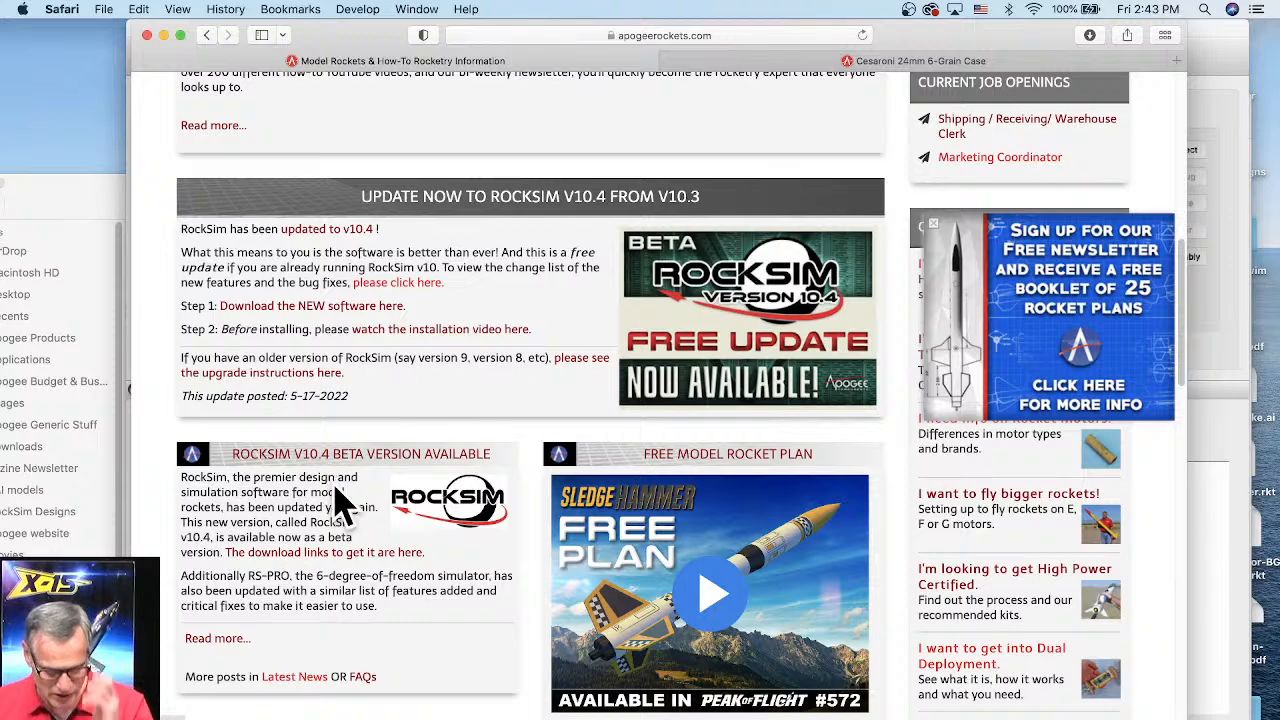
click(332, 553)
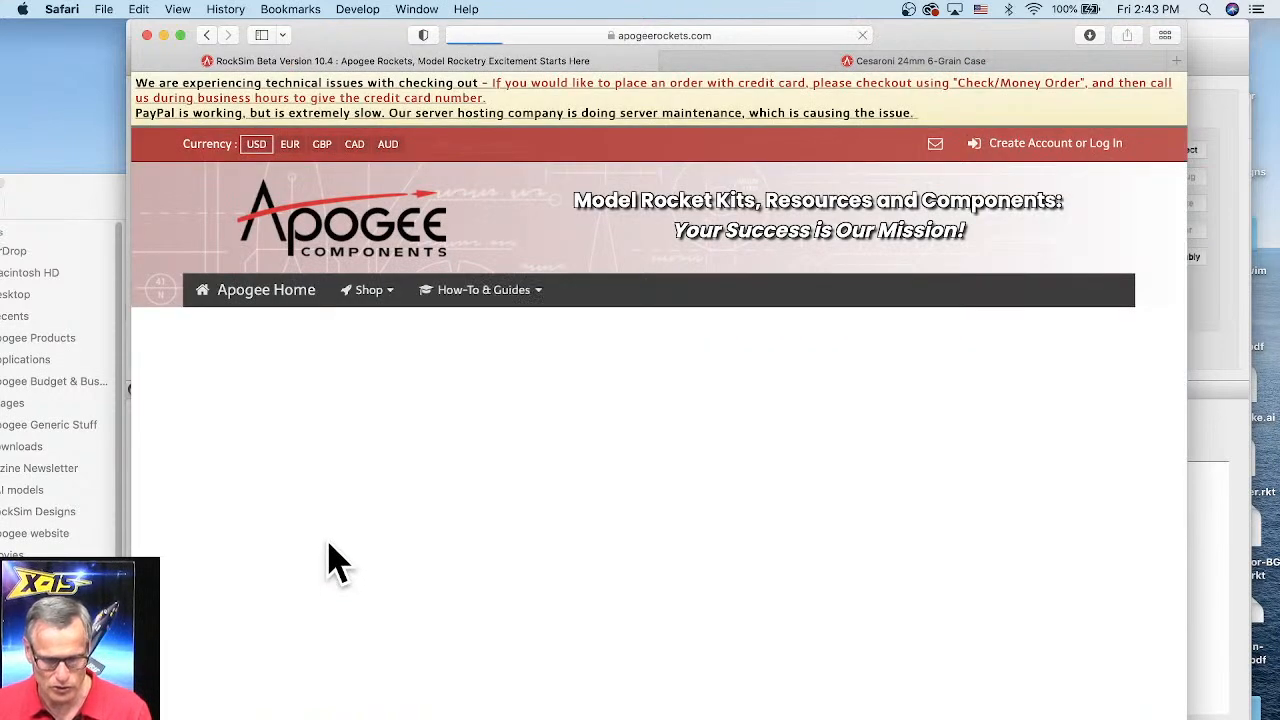
Step: Highlight the Windows and Macintosh download links on the RockSim Beta Version 10.4 page
scroll(372, 478, down, 2)
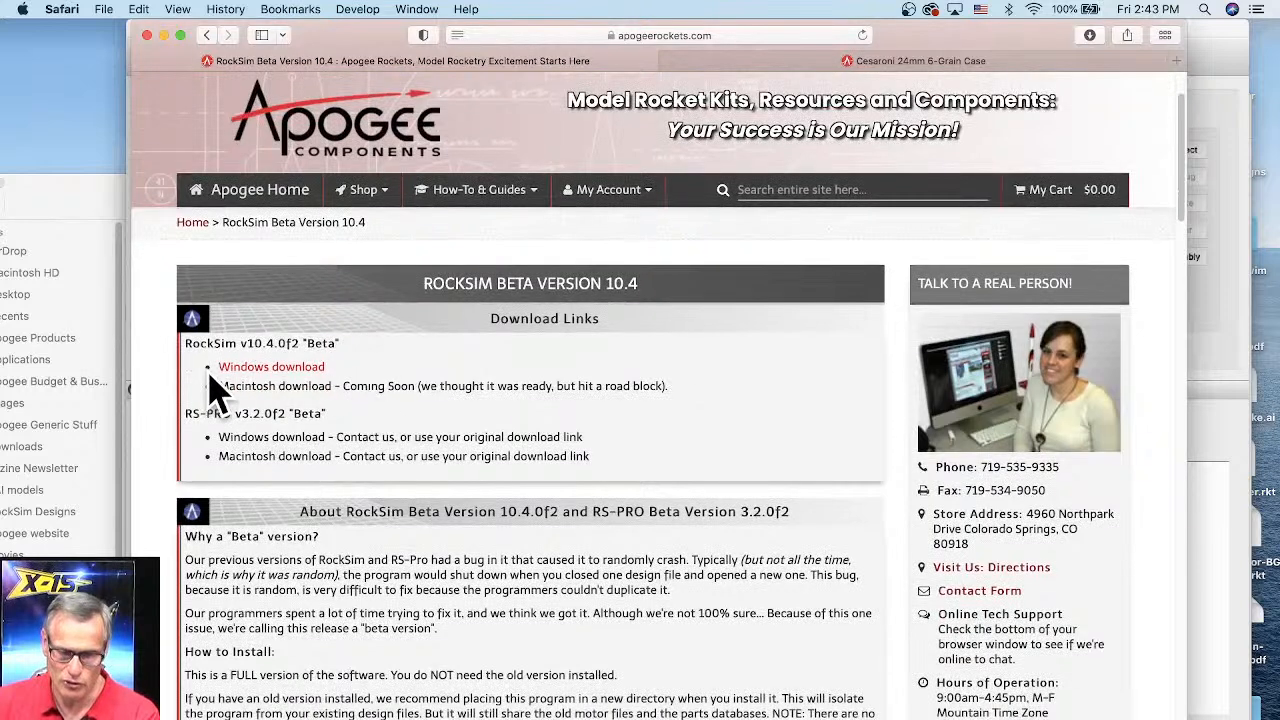
drag(210, 365, 352, 362)
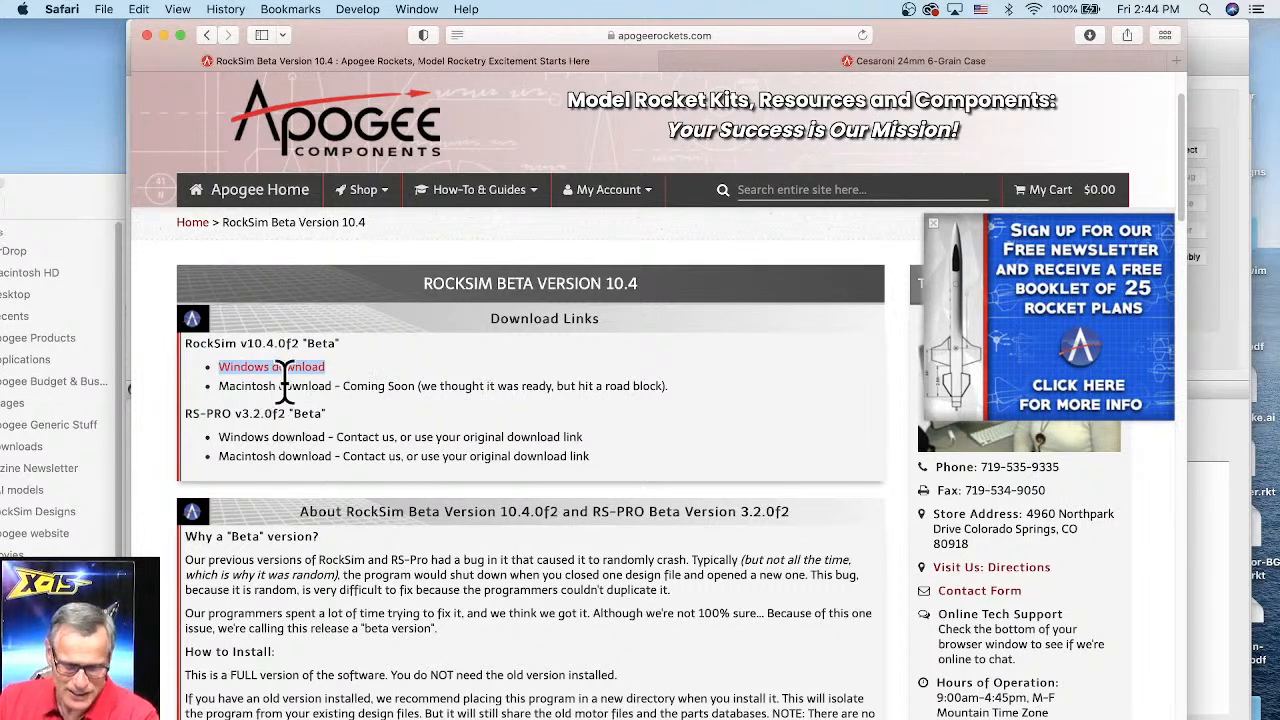
drag(218, 385, 333, 385)
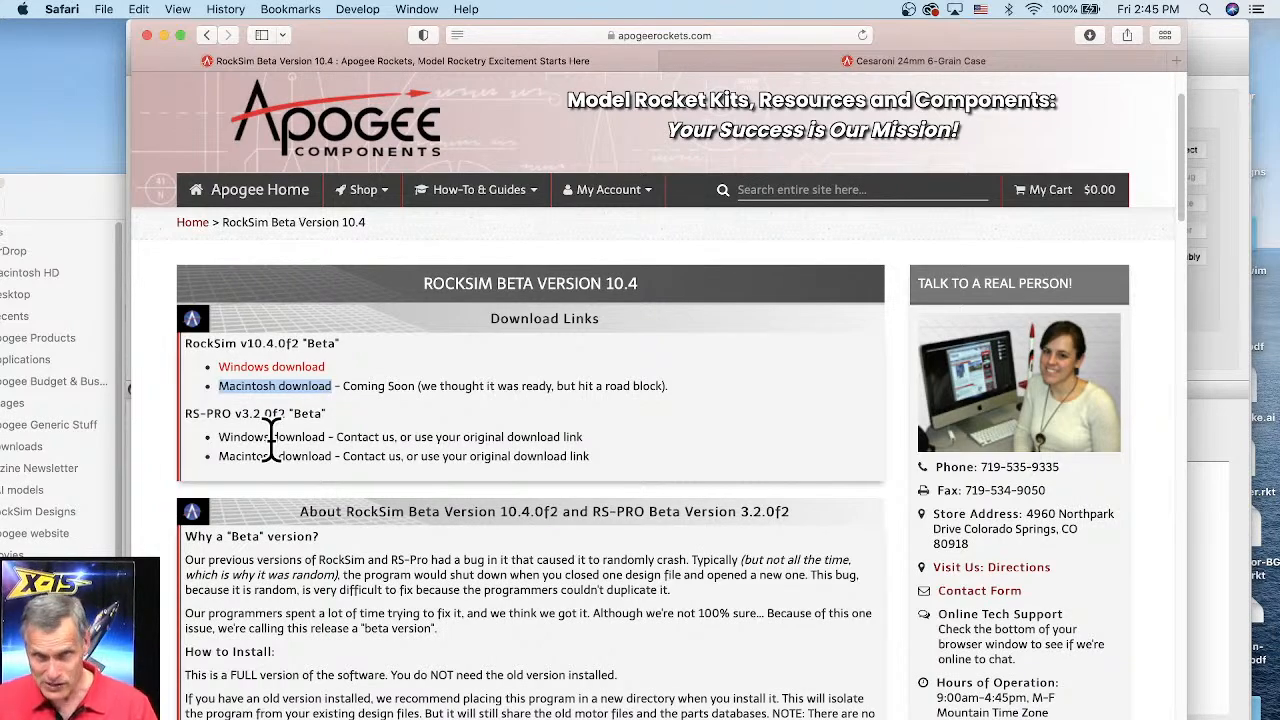
Step: Highlight the What's Changed heading and the new texture slider feature in the release notes
scroll(480, 409, down, 5)
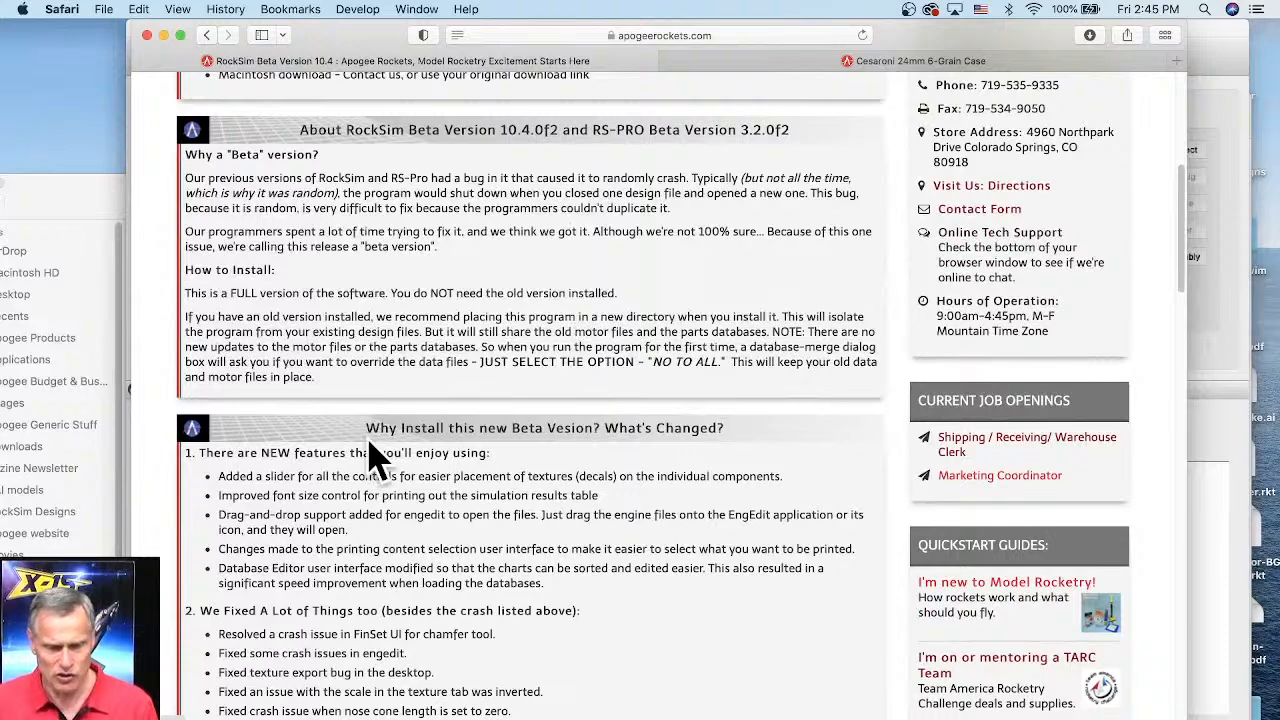
drag(366, 428, 731, 435)
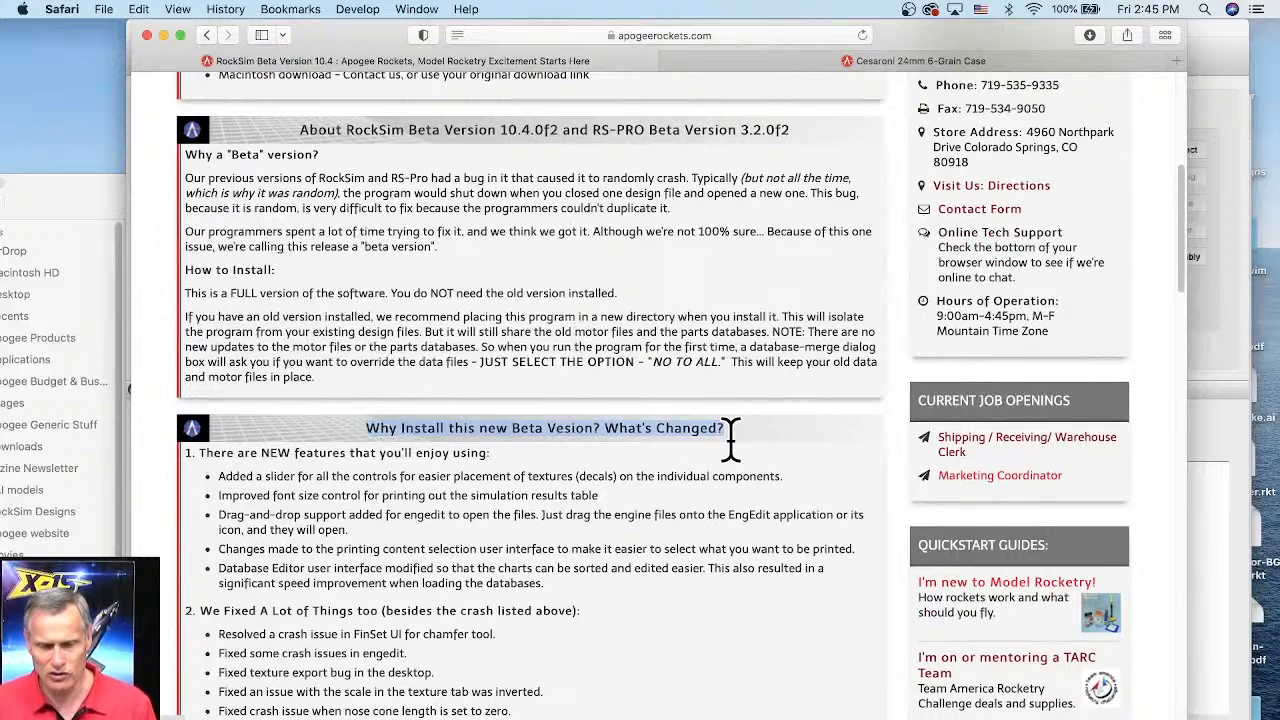
scroll(789, 363, down, 3)
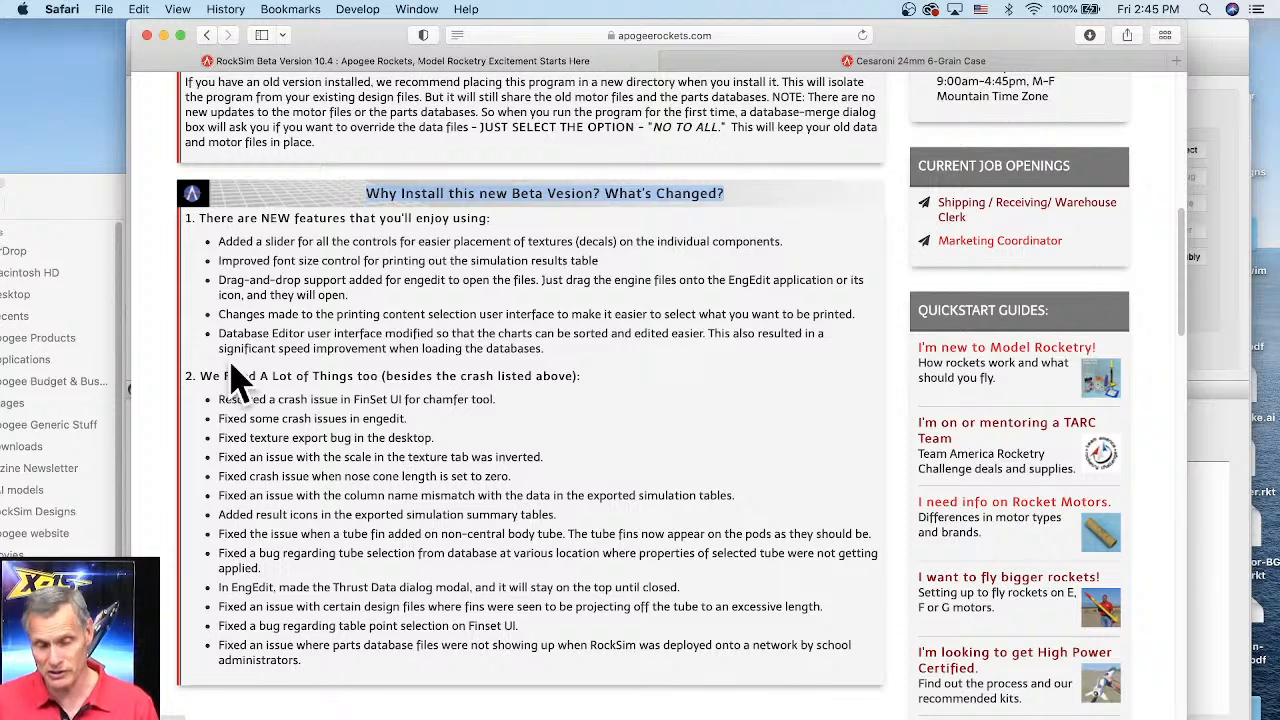
click(231, 237)
drag(231, 237, 803, 237)
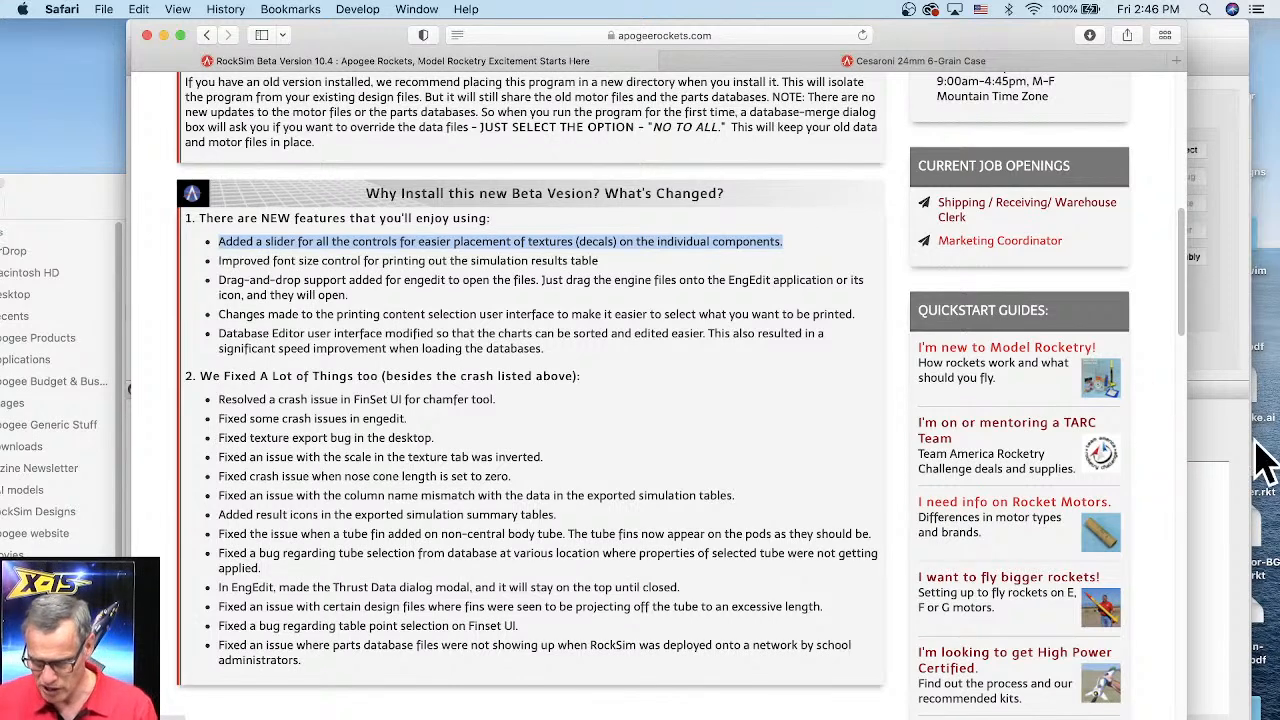
Step: Switch to RockSim and open Habu-2.rkt from the Apogee Habu folder in RockSim Designs
click(1210, 445)
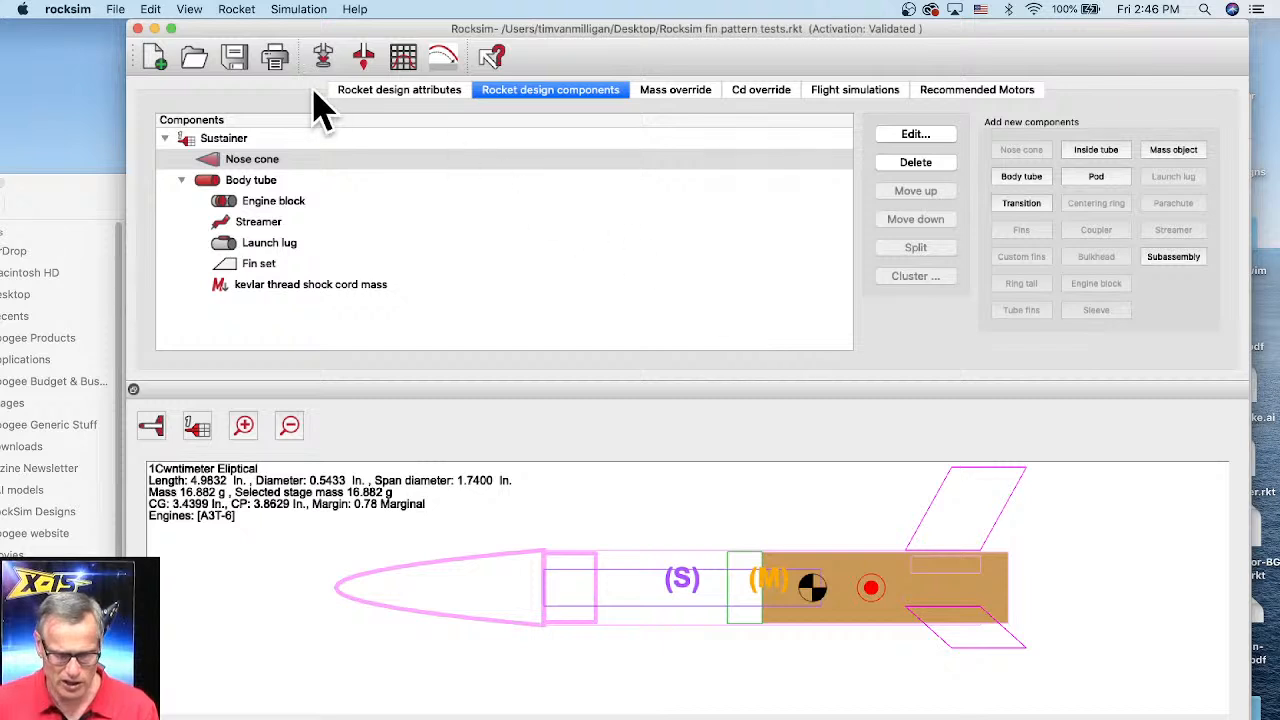
click(200, 60)
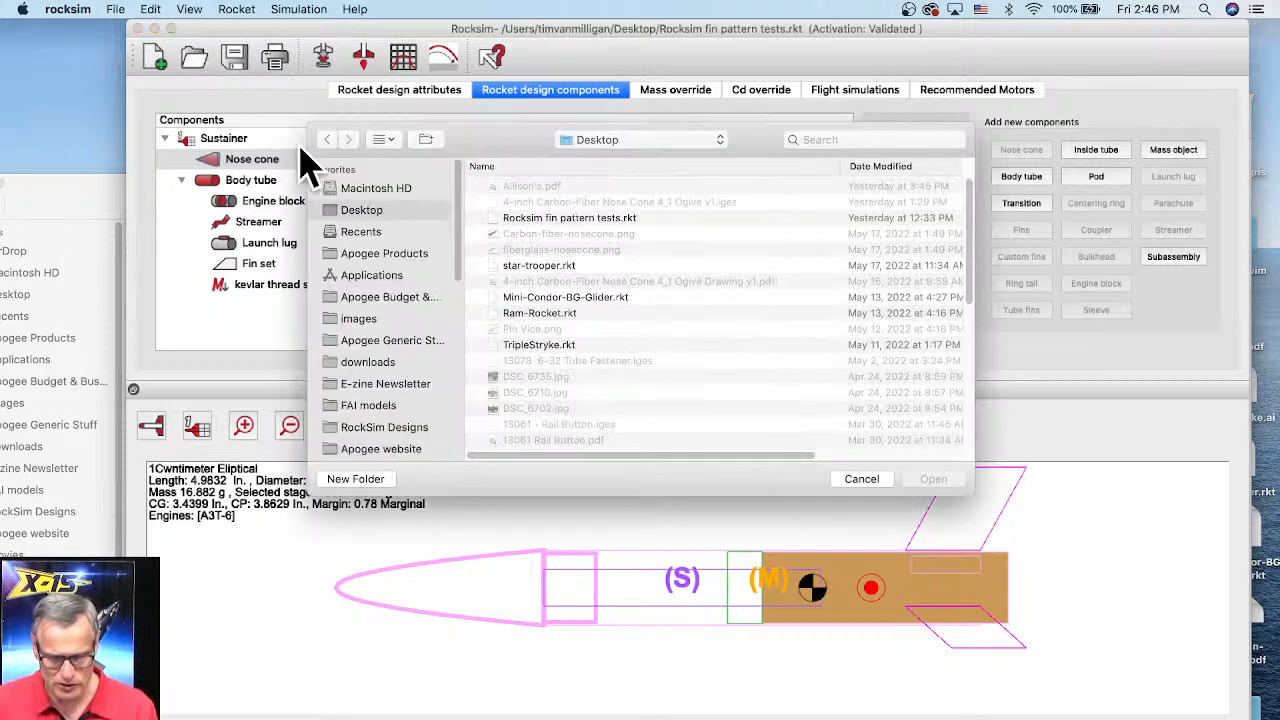
scroll(372, 425, down, 1)
click(380, 418)
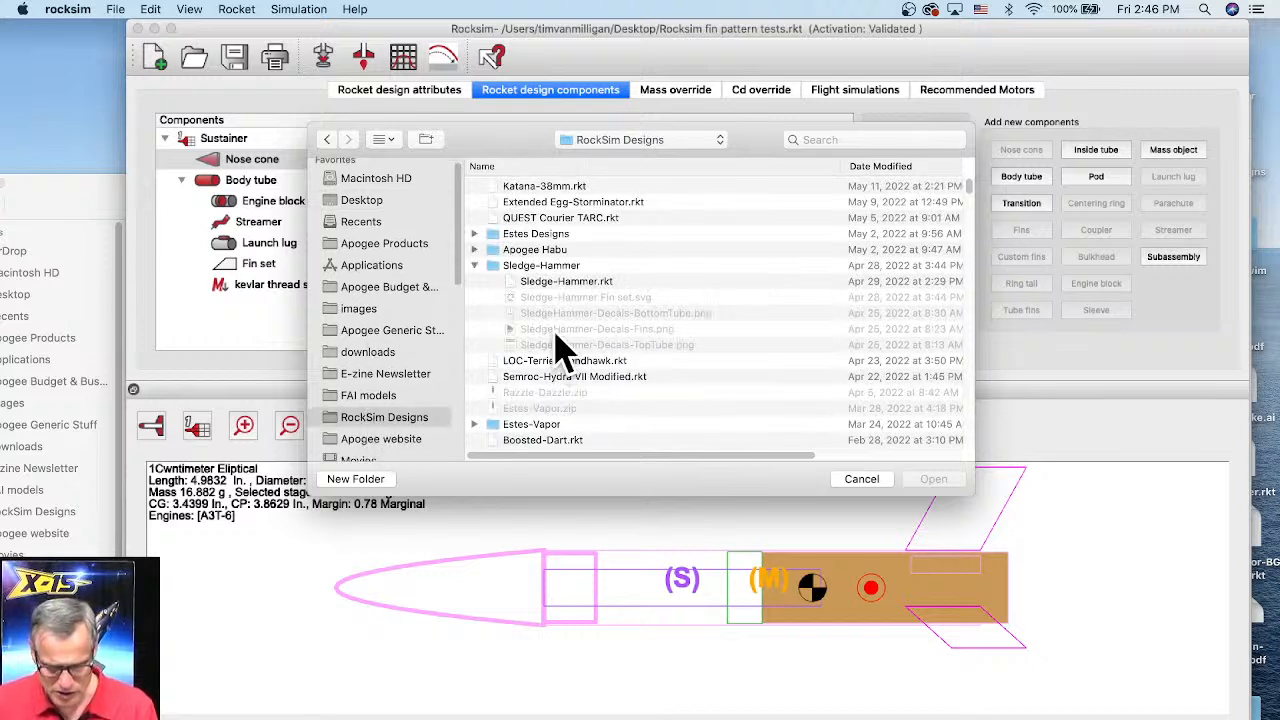
double_click(546, 250)
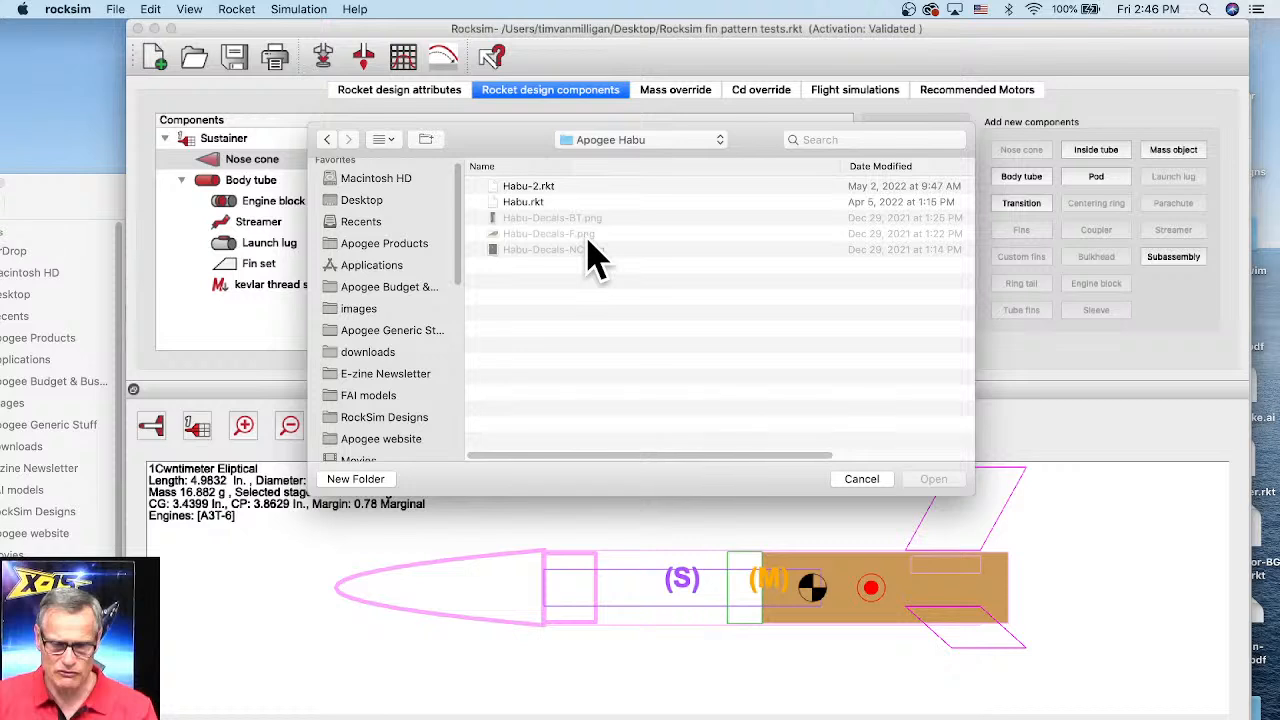
double_click(537, 189)
click(710, 421)
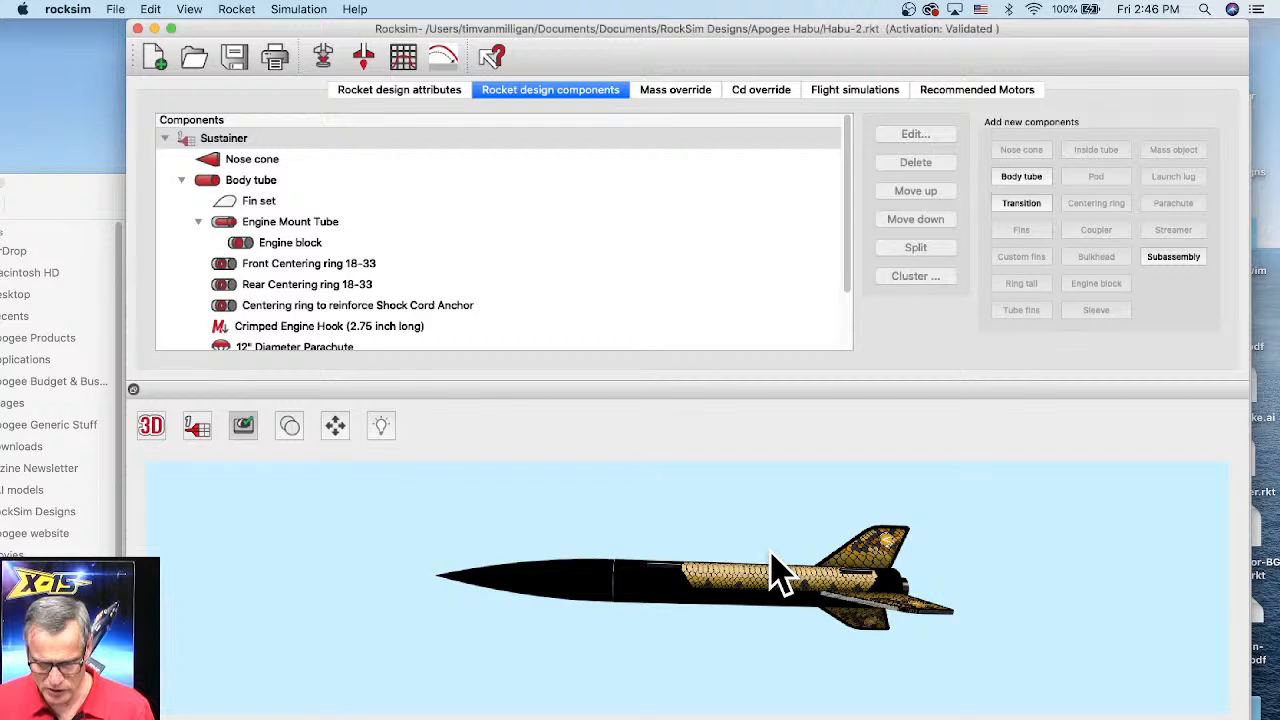
Step: Open the fin set's editor from the 3D view of the Habu rocket
drag(770, 550, 760, 463)
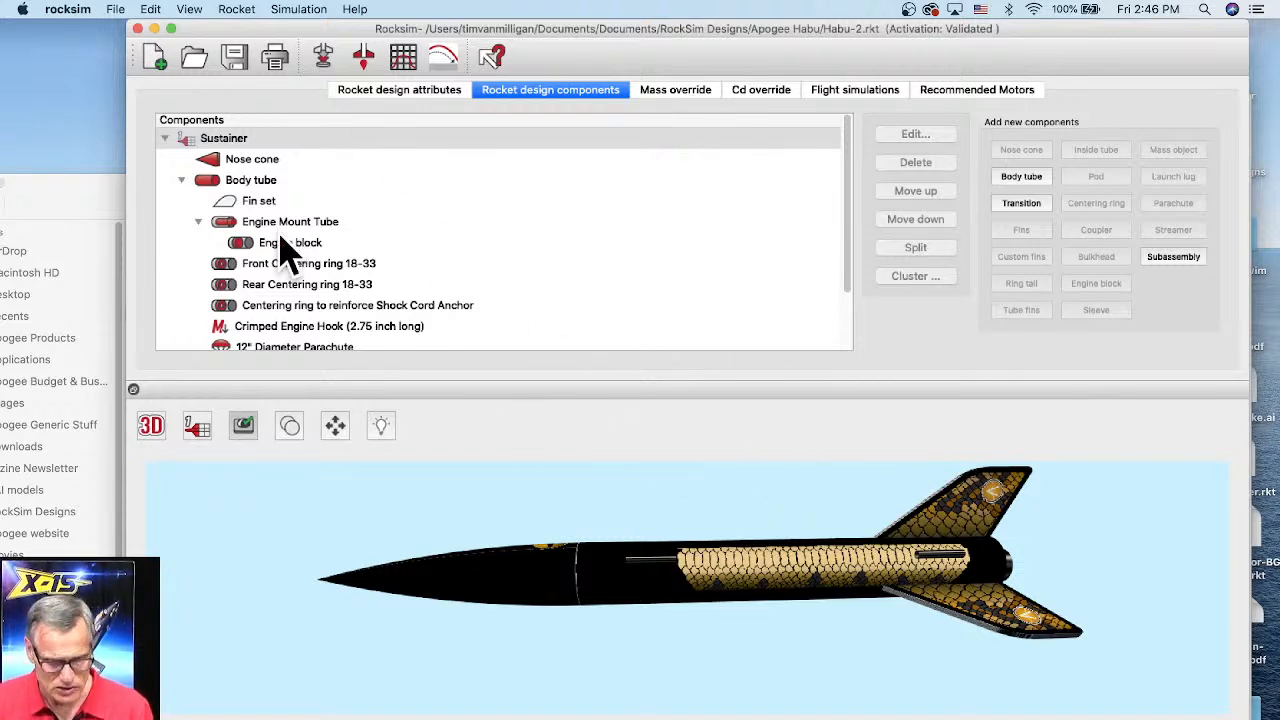
scroll(281, 238, down, 3)
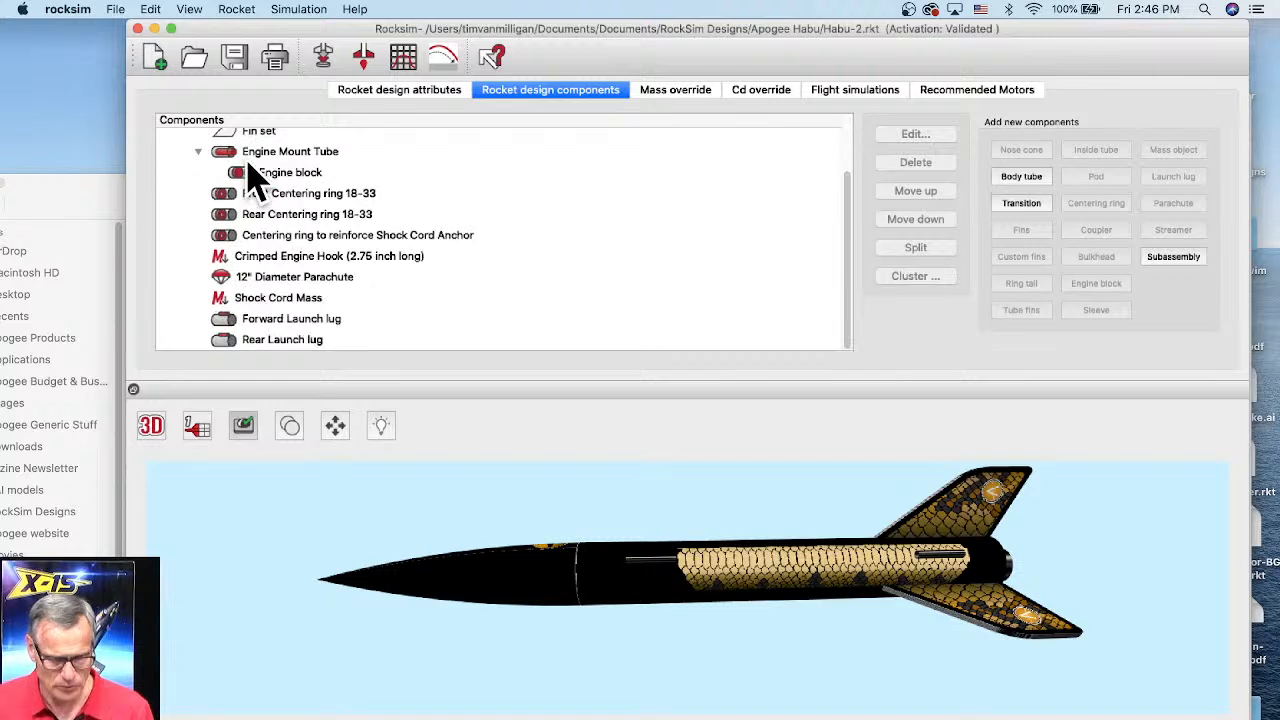
click(990, 520)
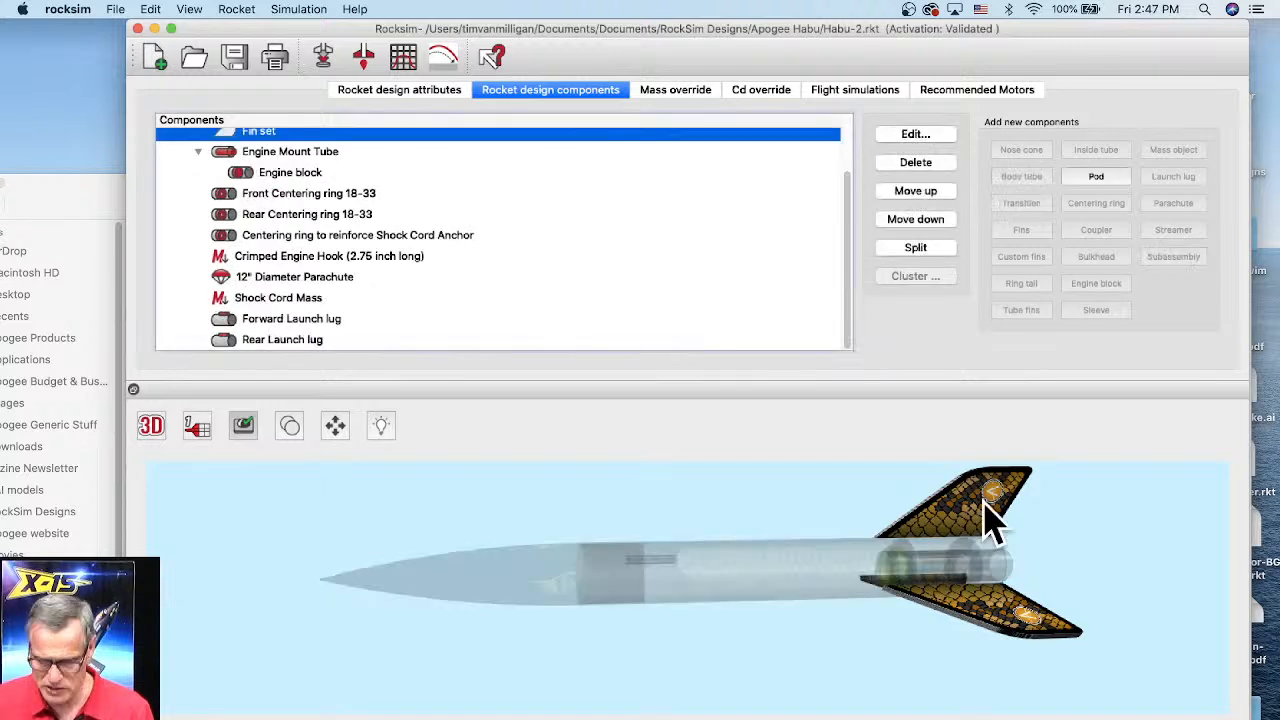
double_click(990, 520)
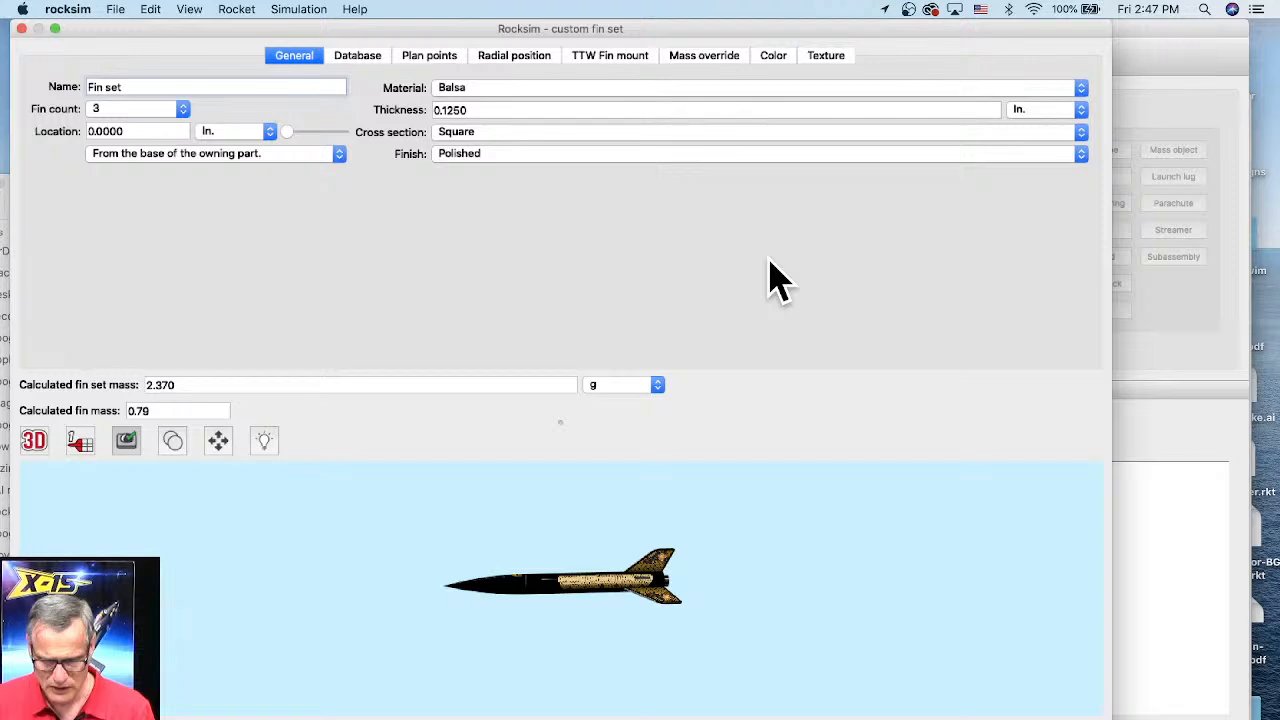
drag(650, 29, 765, 31)
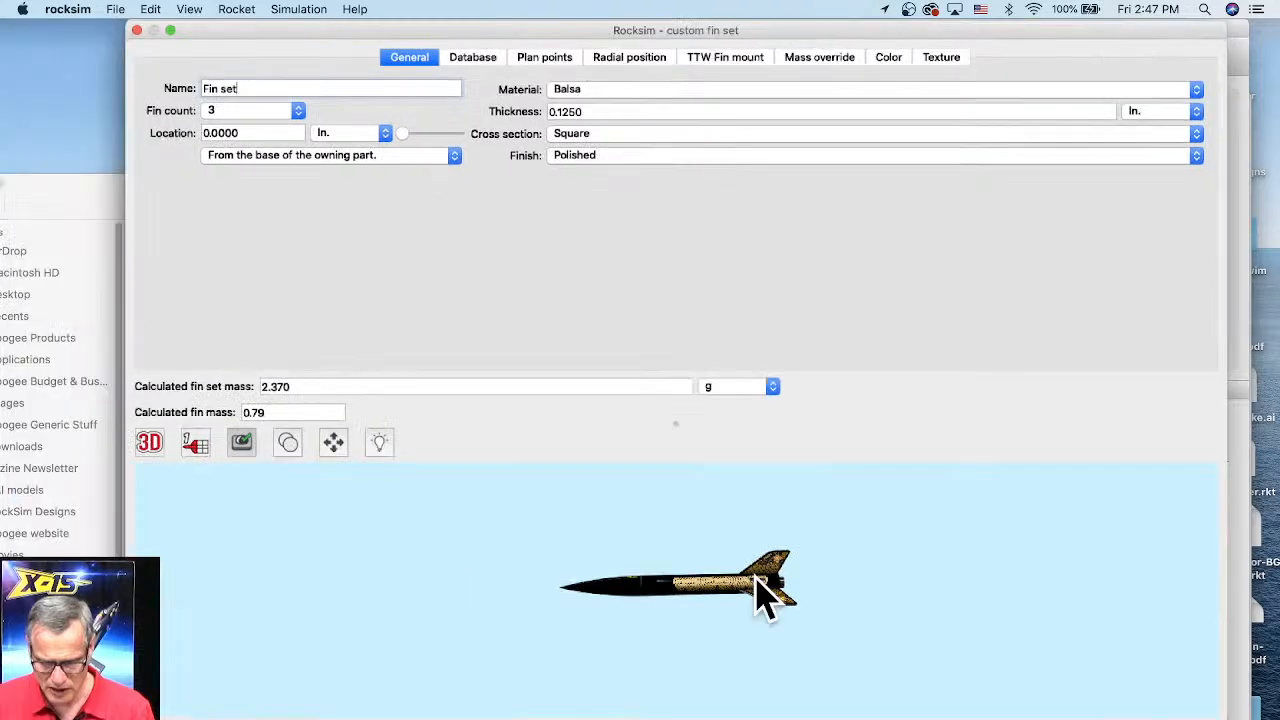
scroll(757, 577, up, 5)
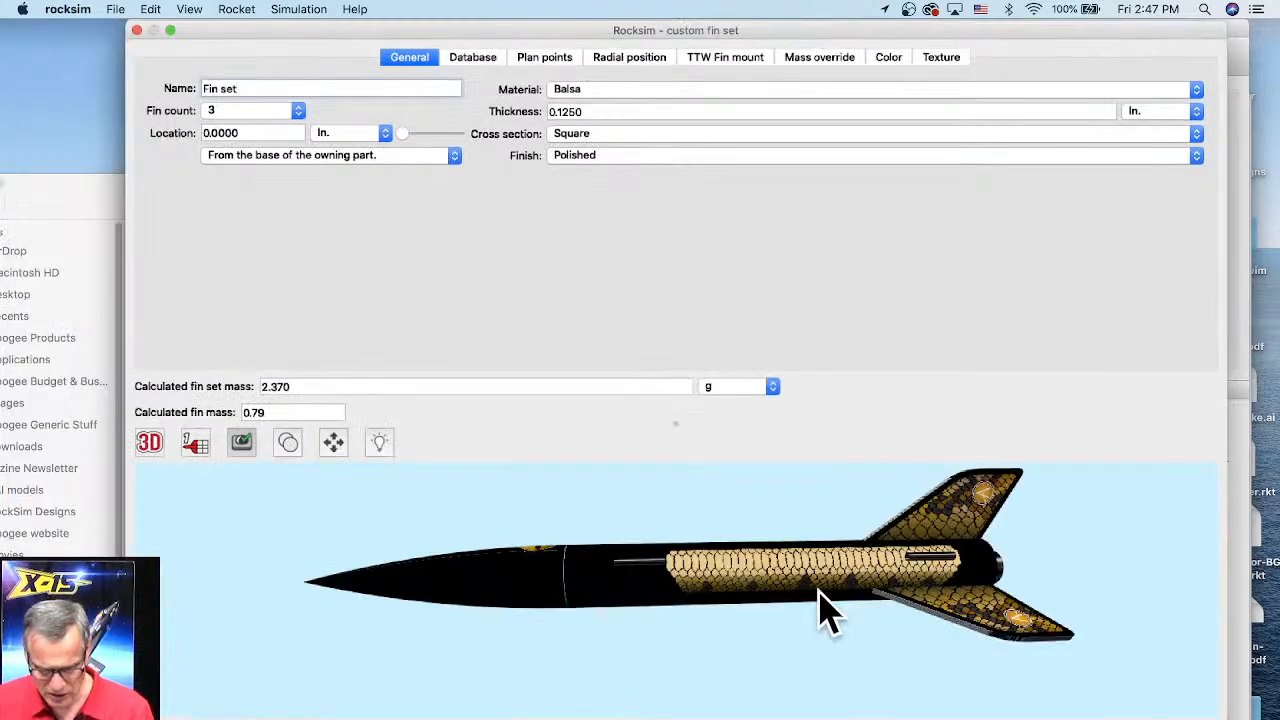
drag(820, 610, 652, 620)
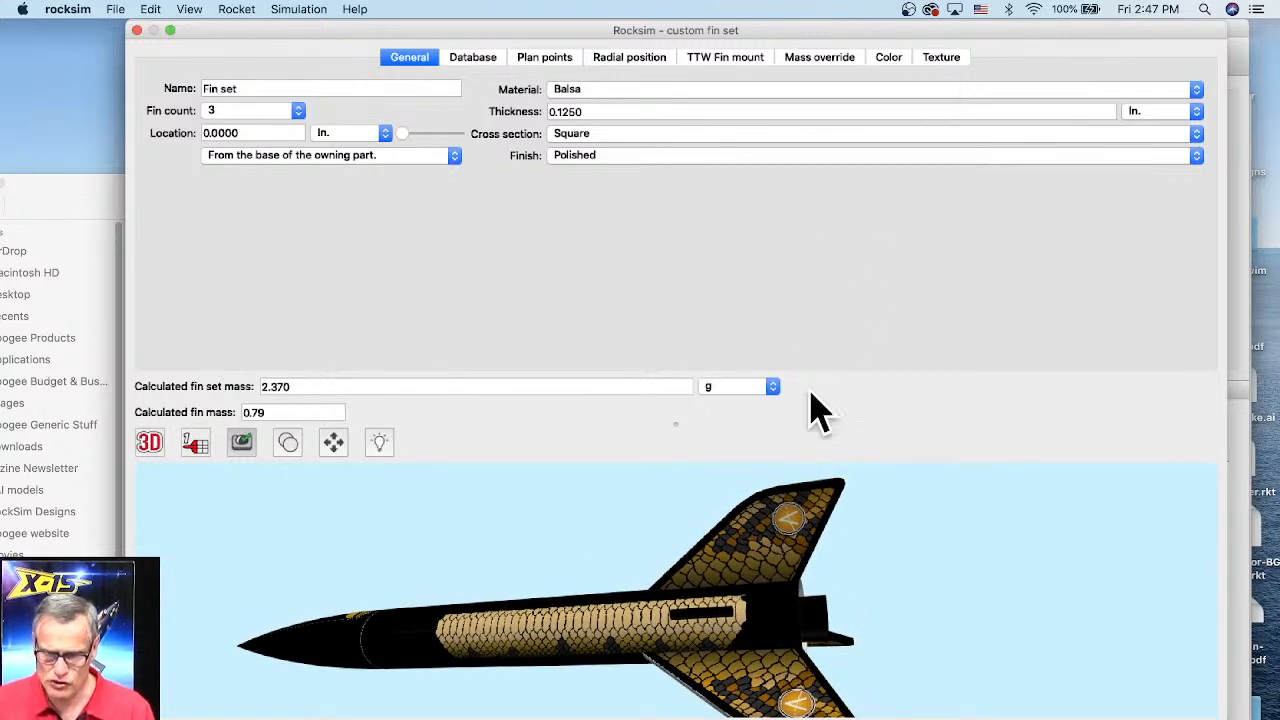
Step: In the fin set's texture settings, toggle Flip around the S axis off and back on, then close the editor
click(940, 60)
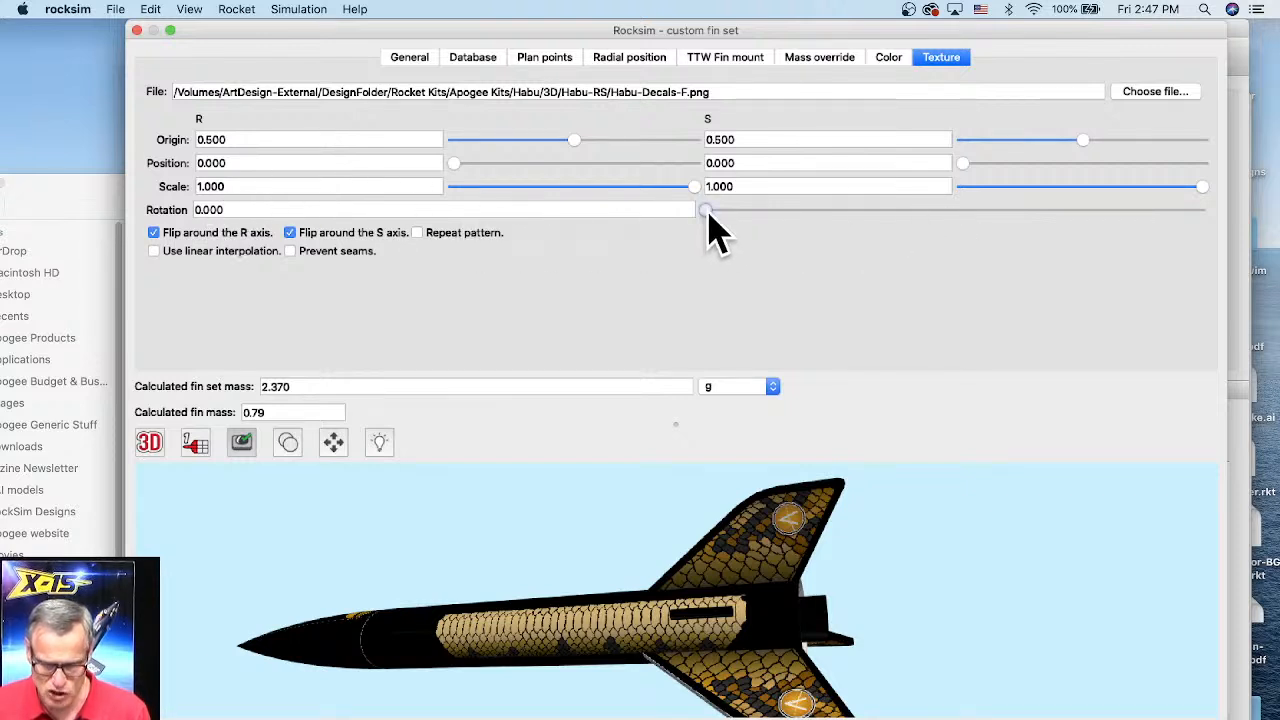
mouse_move(719, 212)
mouse_down()
mouse_move(825, 220)
mouse_move(880, 243)
mouse_move(834, 217)
mouse_move(700, 220)
mouse_up()
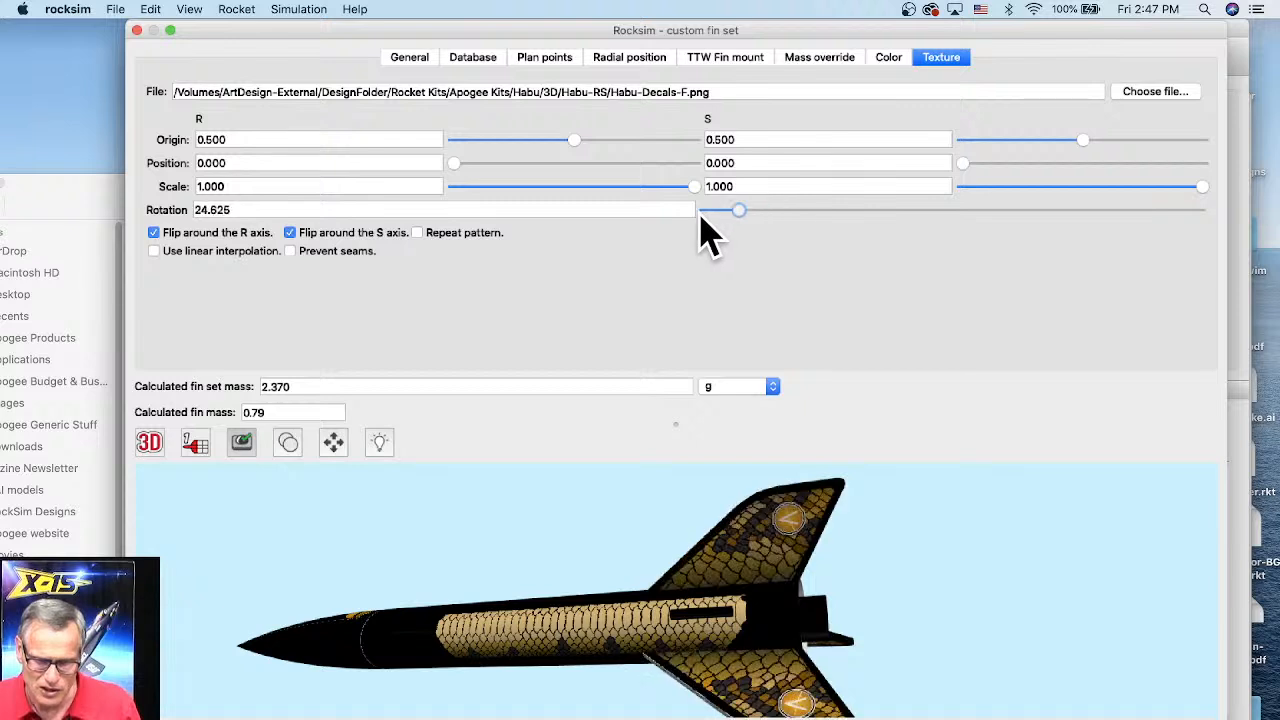
click(291, 234)
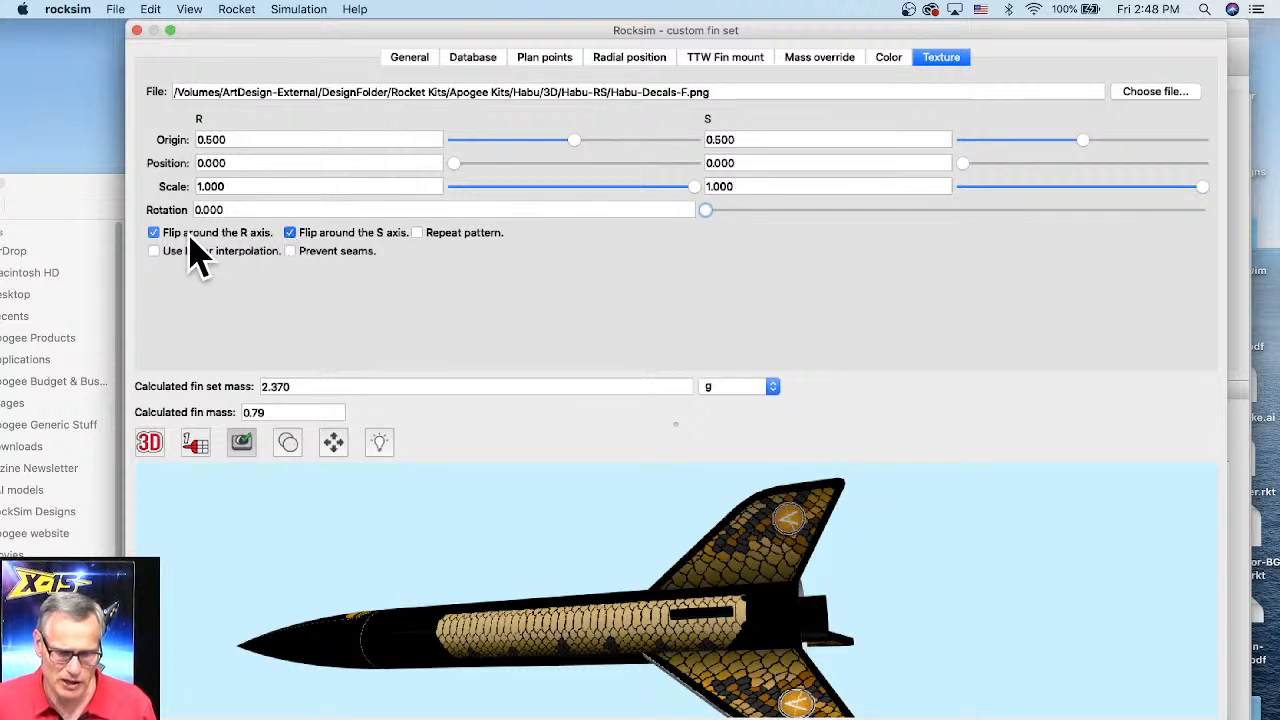
click(291, 234)
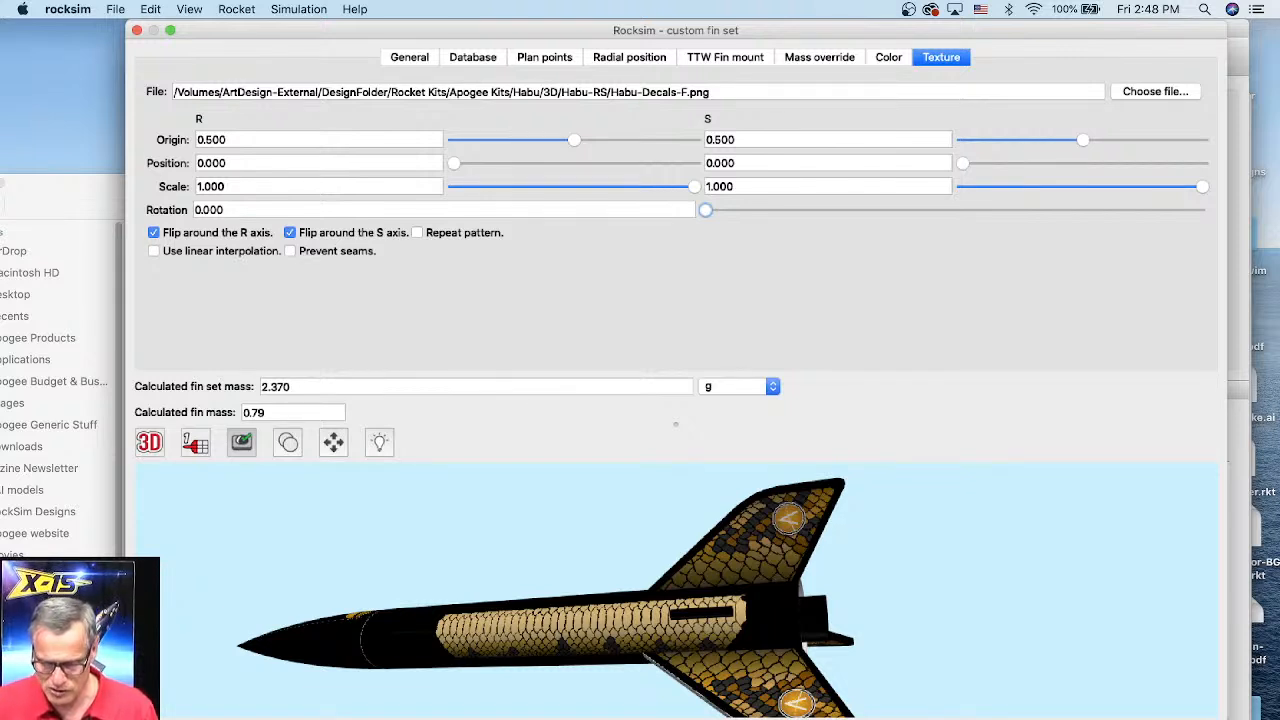
key(super+w)
Step: Highlight the improved font size control feature in the release notes, then return to the RockSim window
click(703, 414)
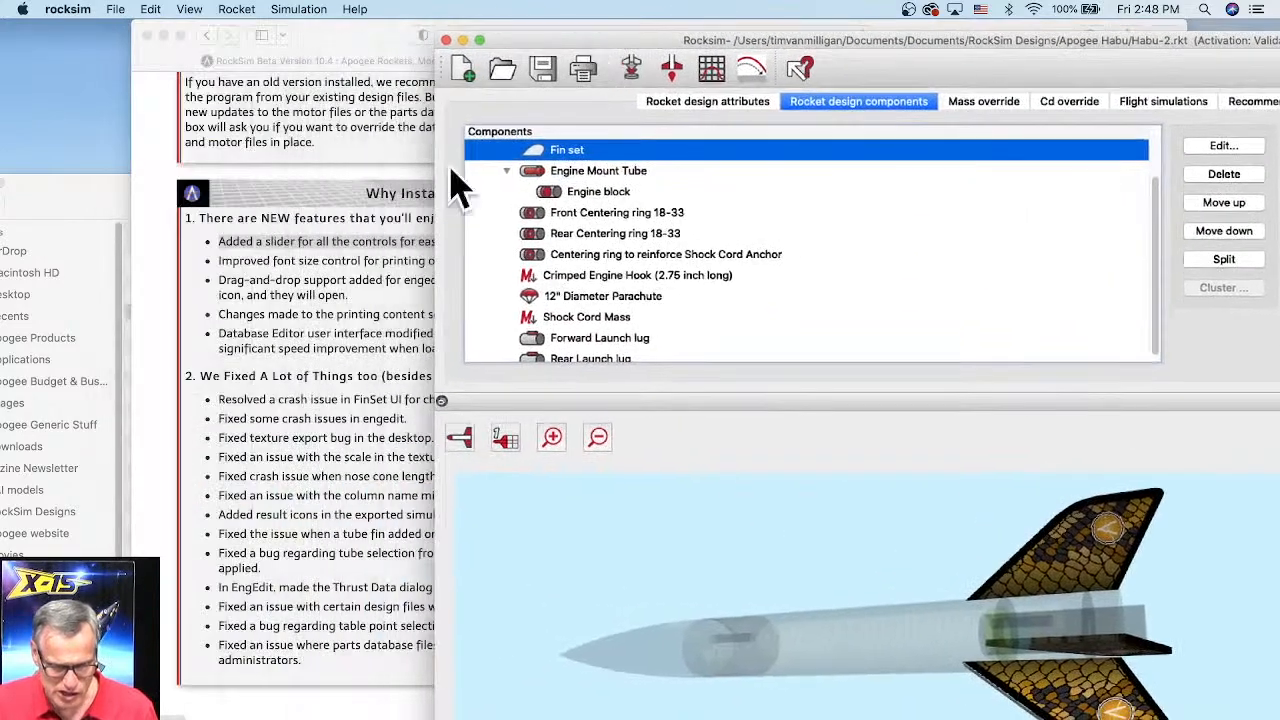
click(172, 410)
drag(258, 255, 548, 261)
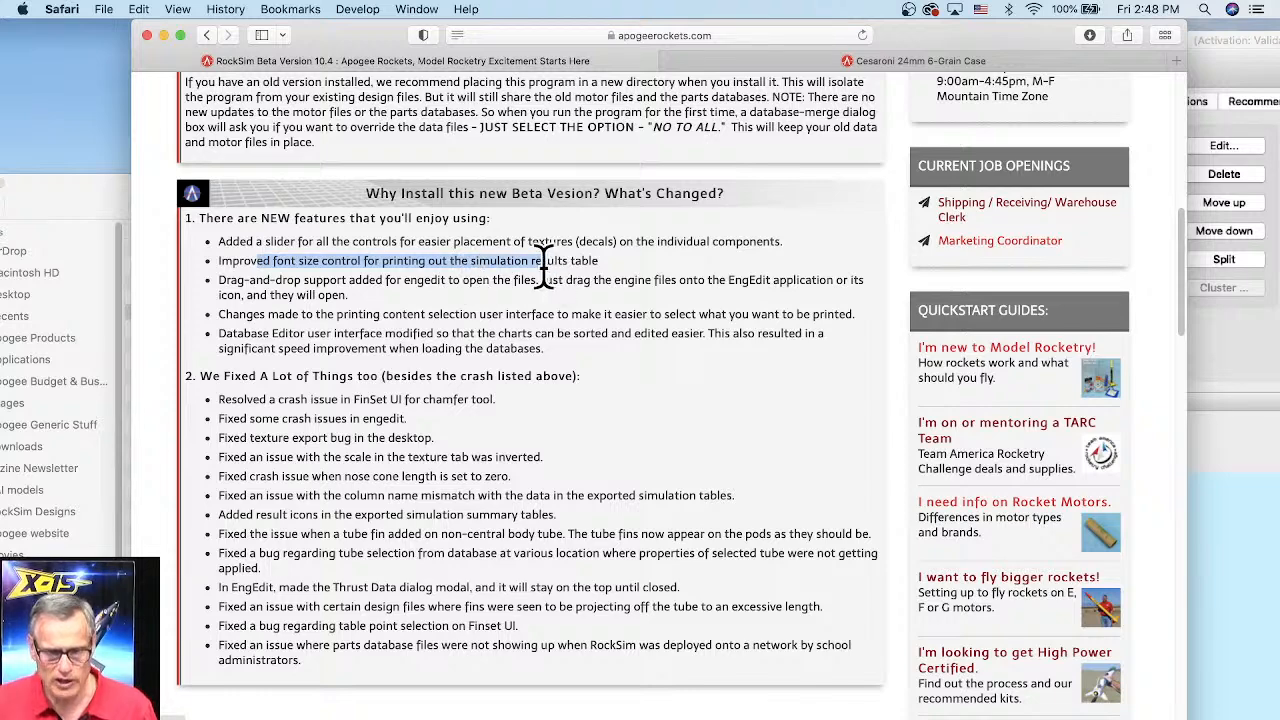
click(1223, 57)
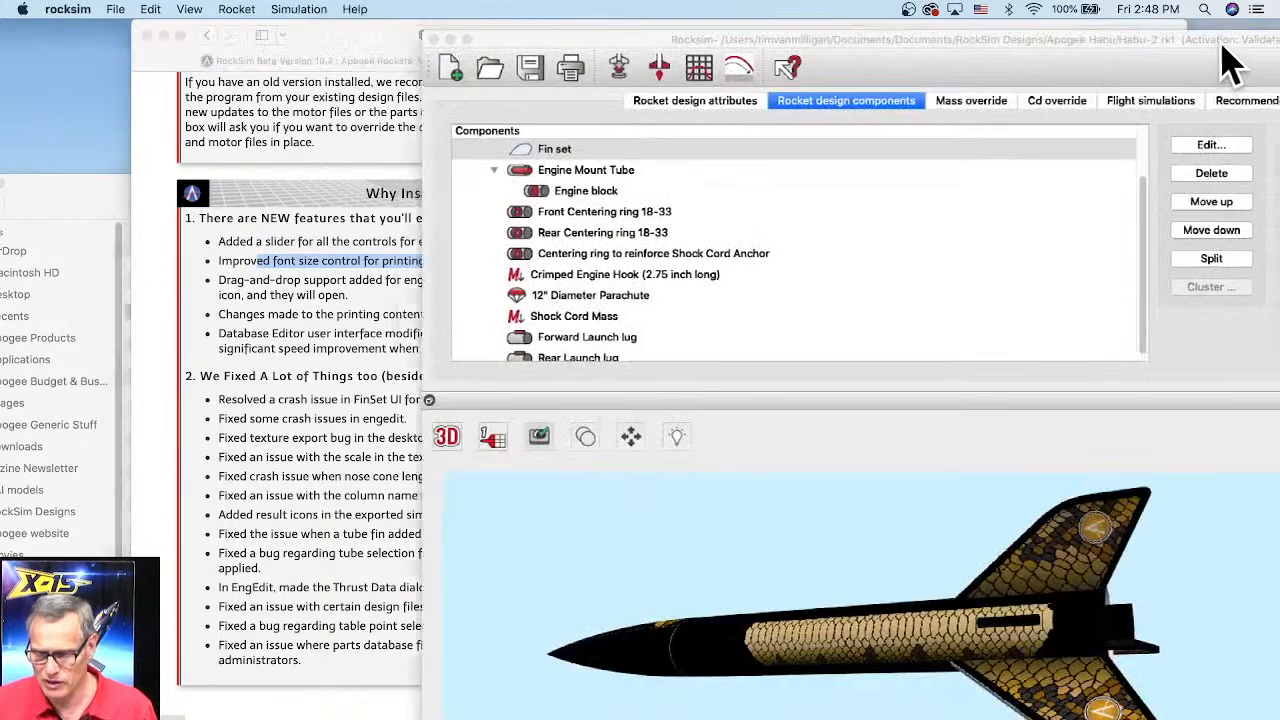
drag(1075, 35, 988, 35)
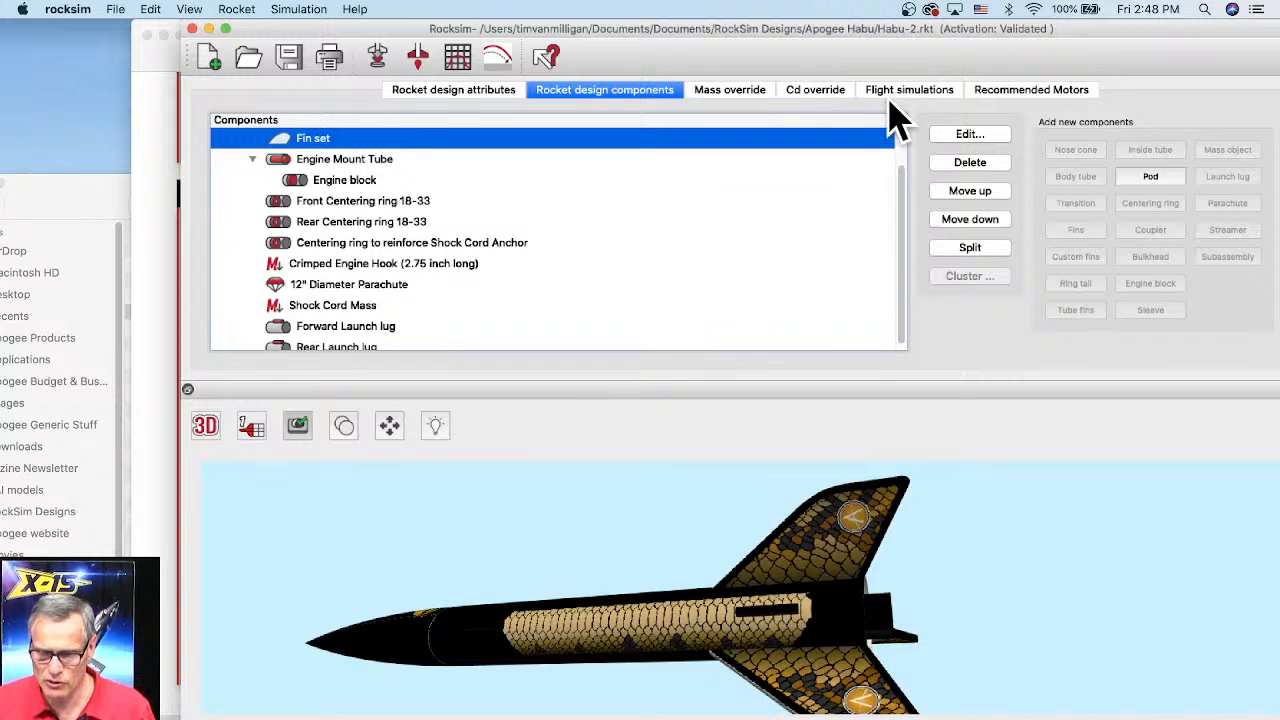
Step: Add a new flight simulation with the Quest C12 motor and a 6-second ejection delay, and launch it
click(898, 99)
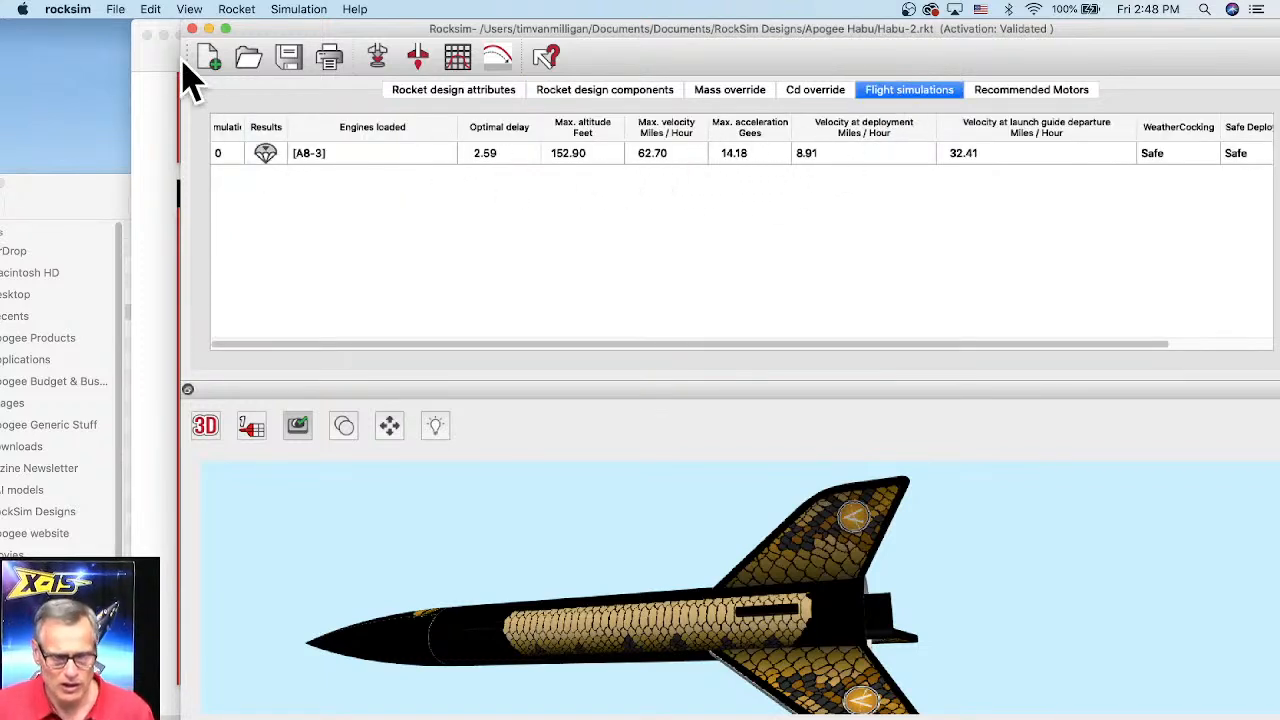
drag(312, 28, 248, 28)
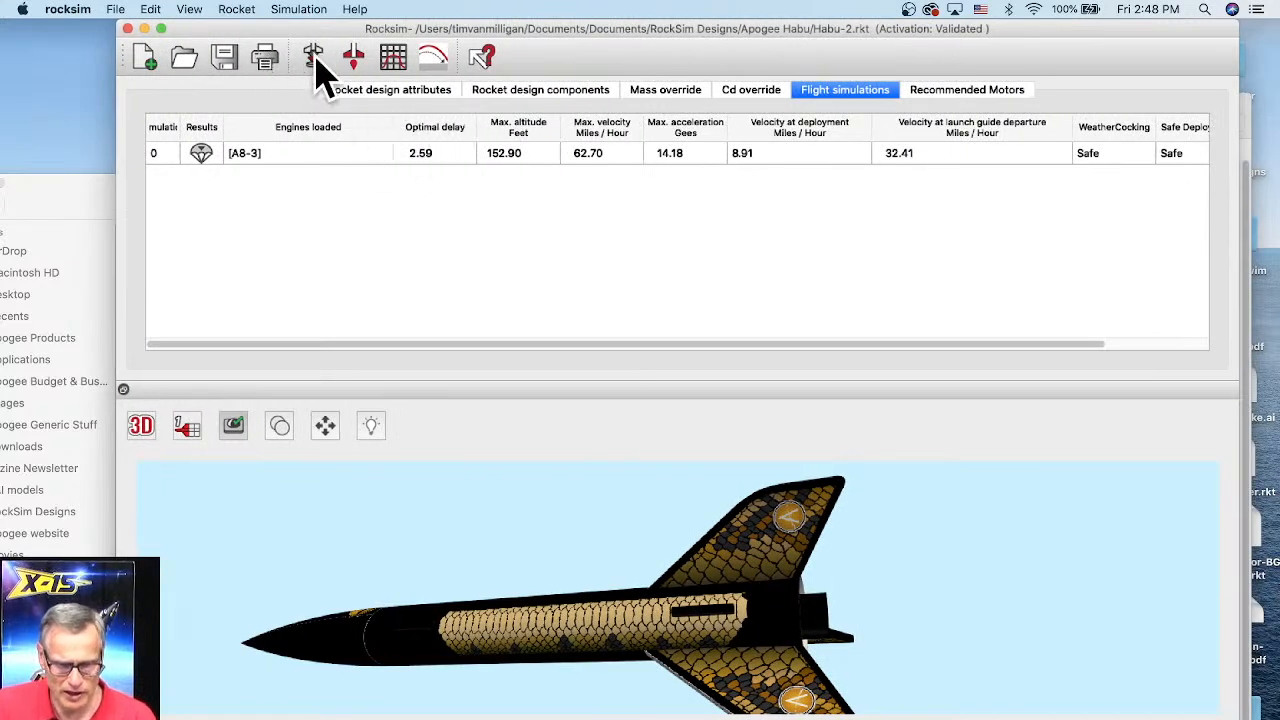
double_click(449, 300)
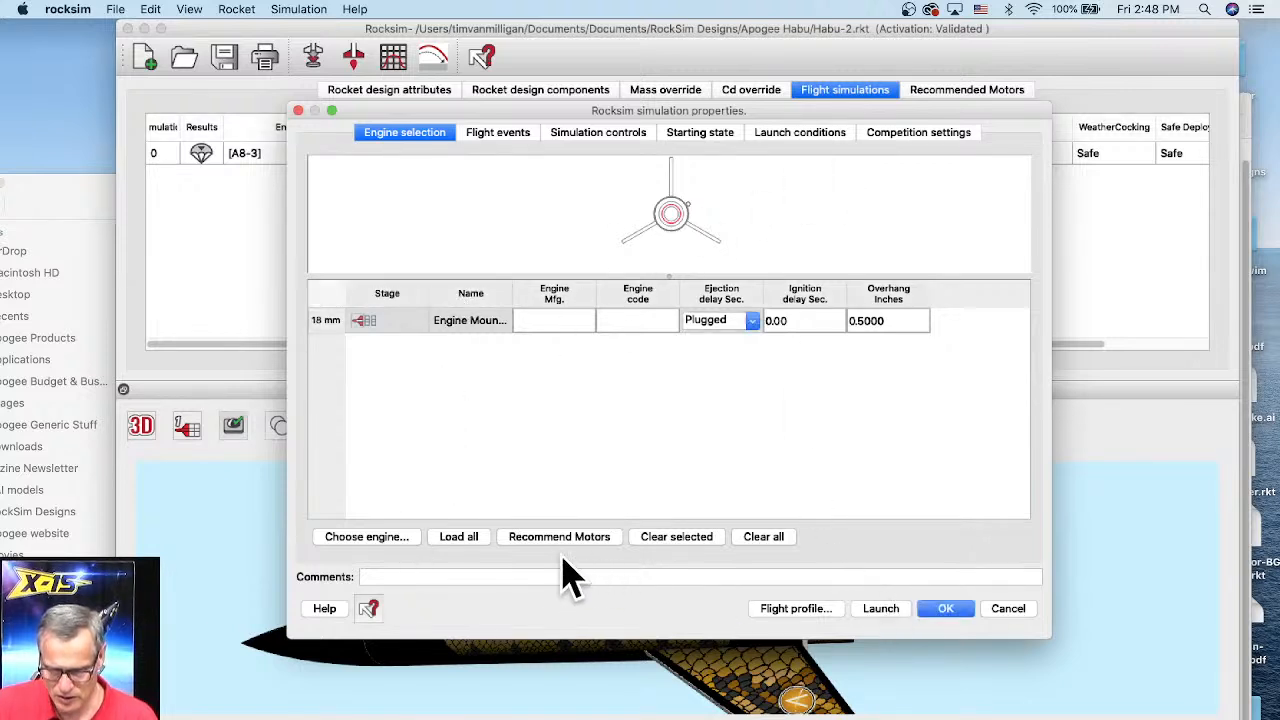
click(360, 537)
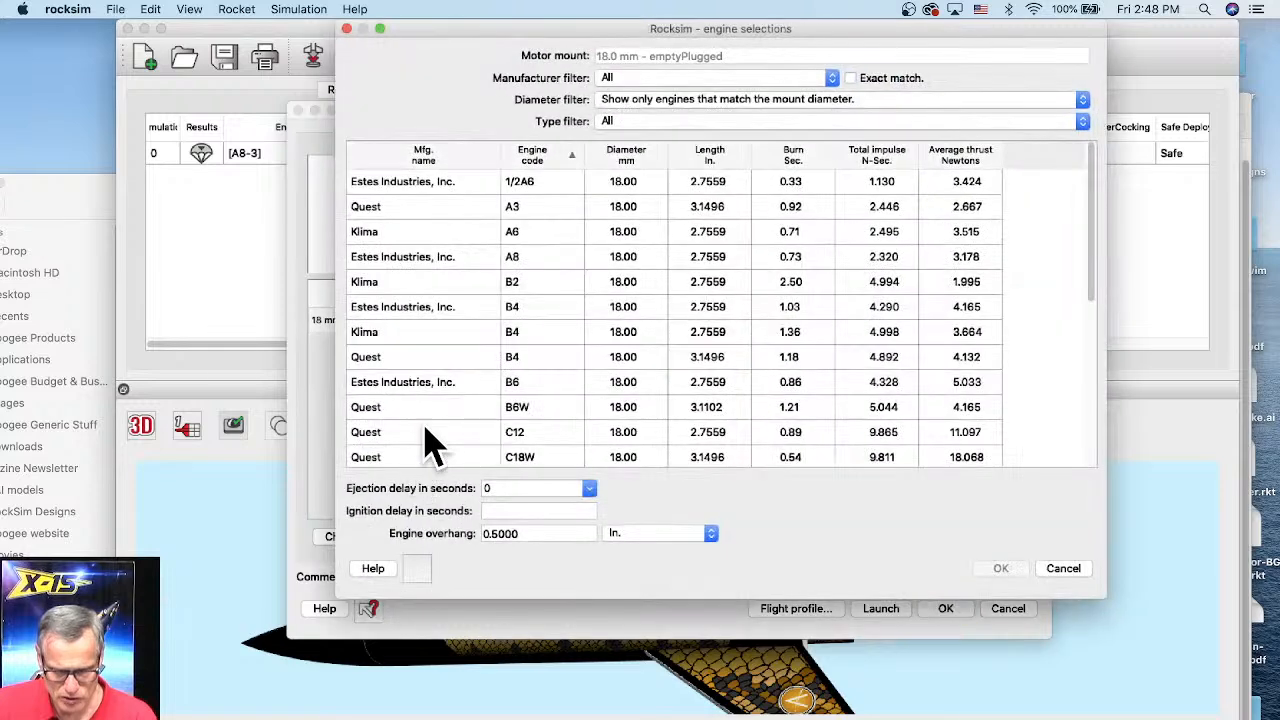
click(432, 431)
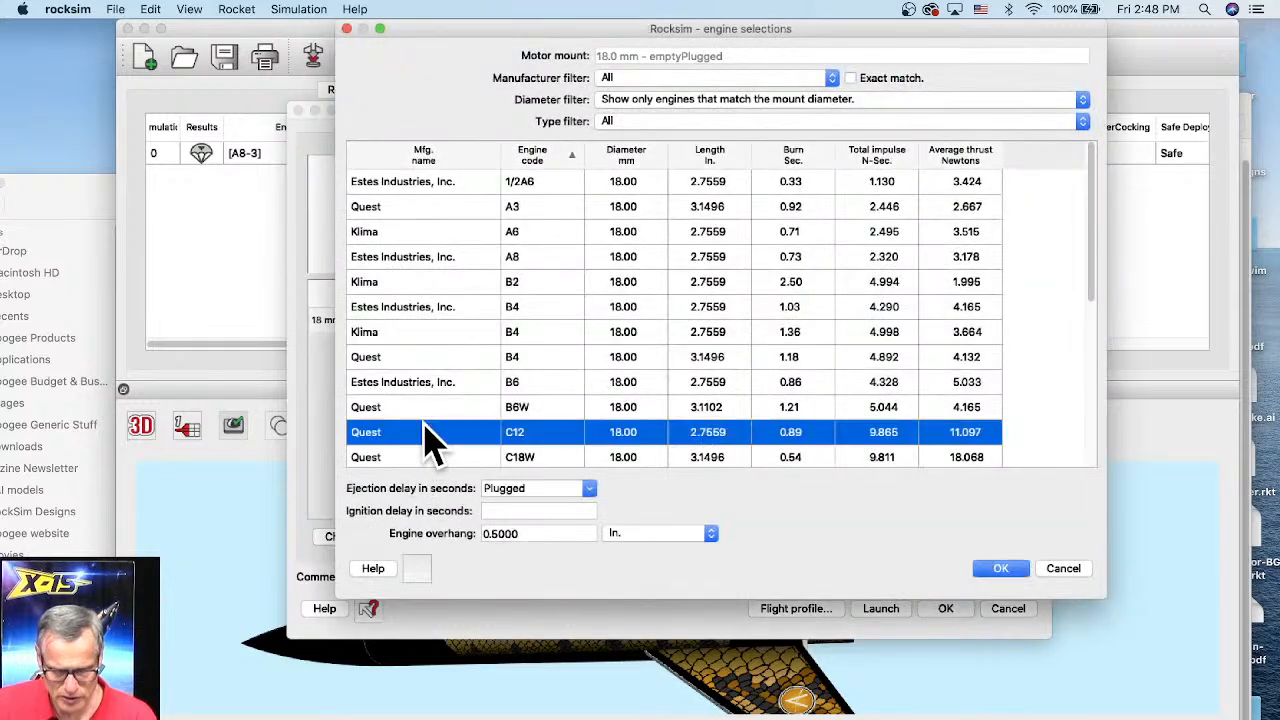
click(590, 488)
click(545, 545)
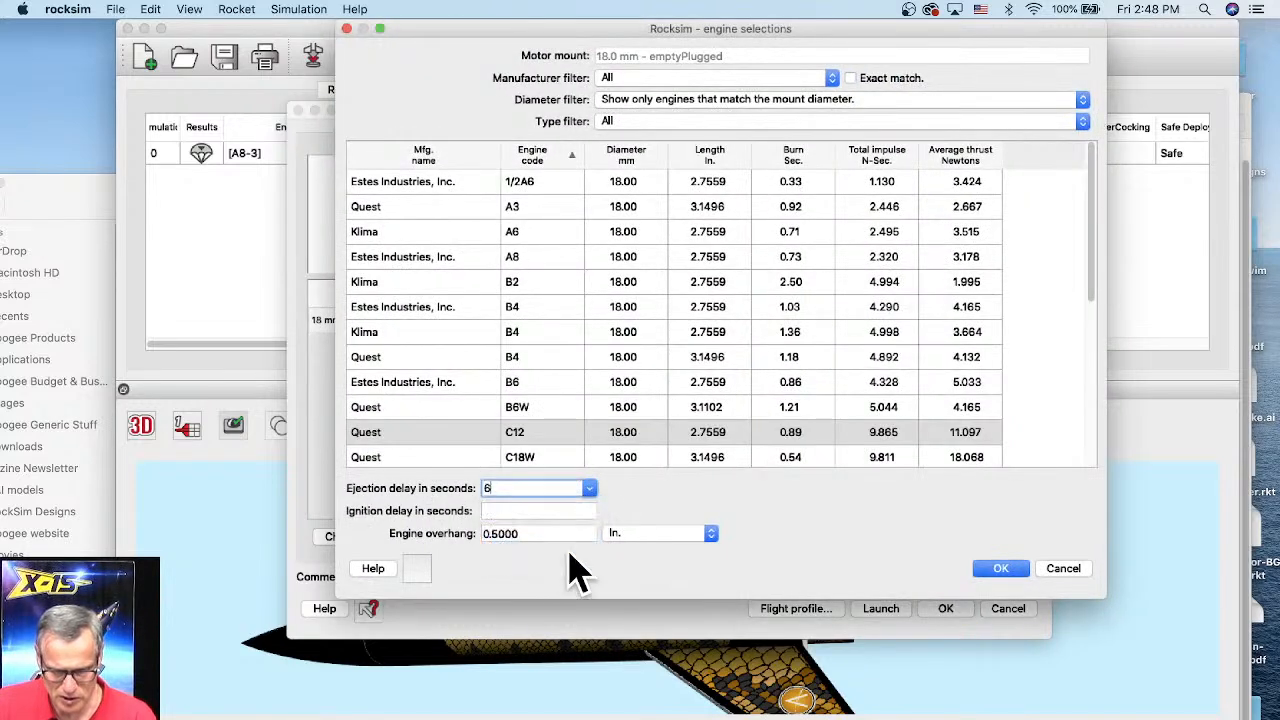
click(998, 569)
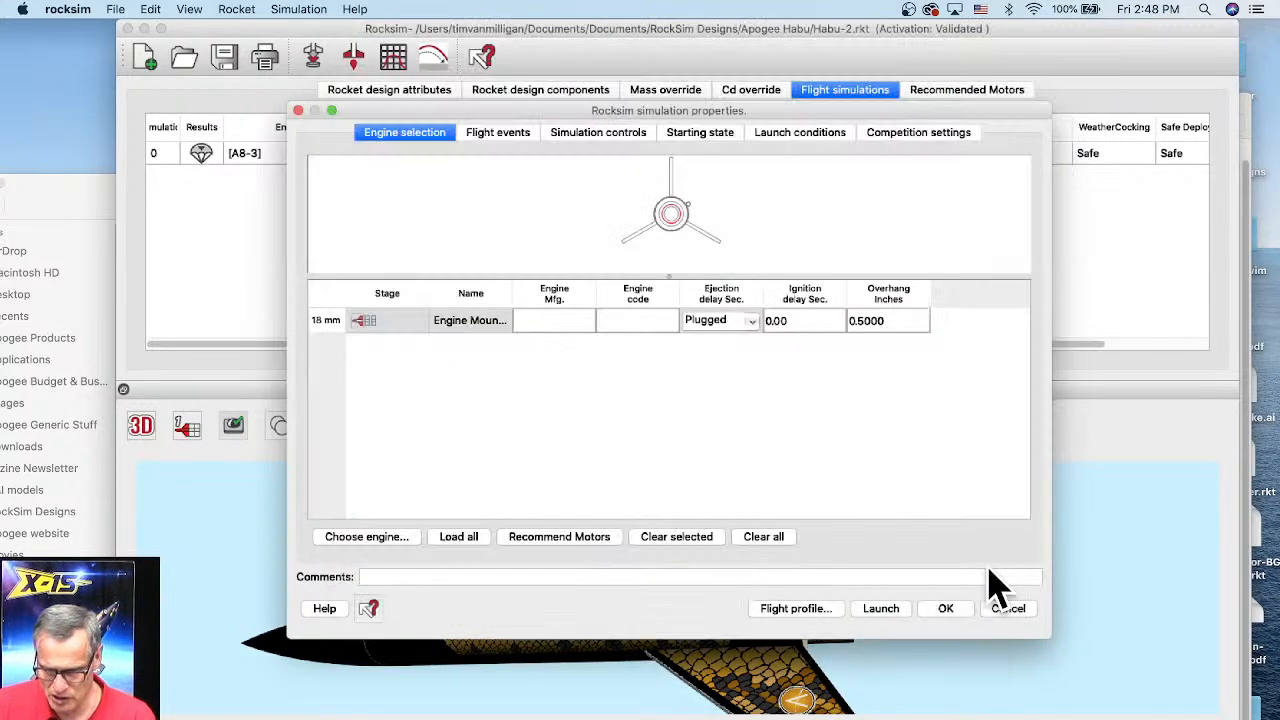
click(876, 610)
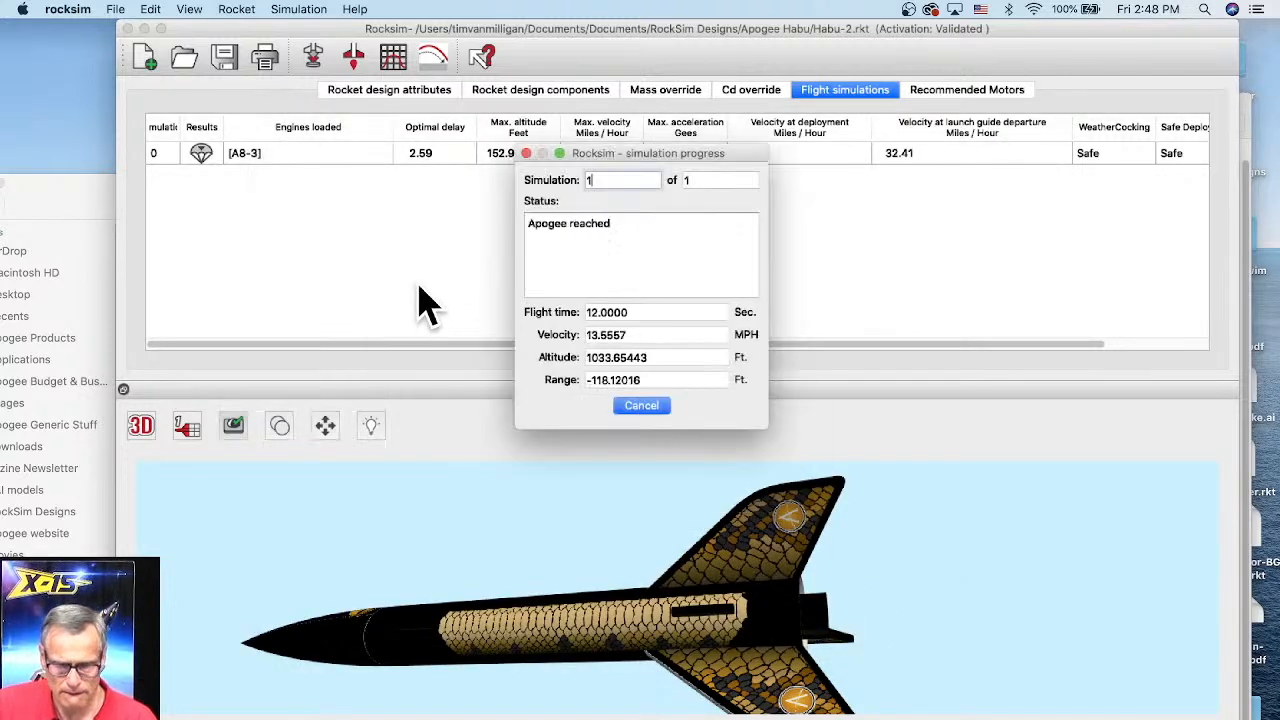
click(512, 214)
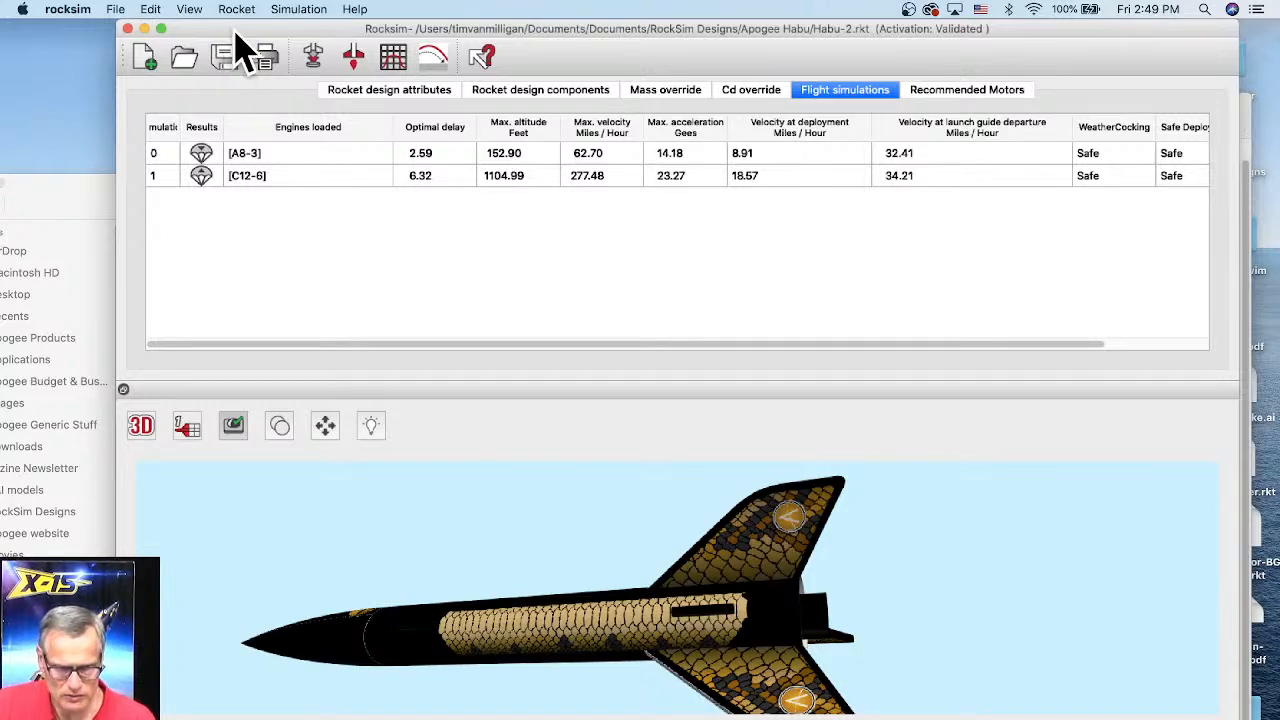
Step: Open the print selections and deselect rocket information, the recommended motors table and simulation graphs
mouse_move(237, 34)
mouse_down()
mouse_move(540, 185)
mouse_move(330, 125)
mouse_move(224, 35)
mouse_up()
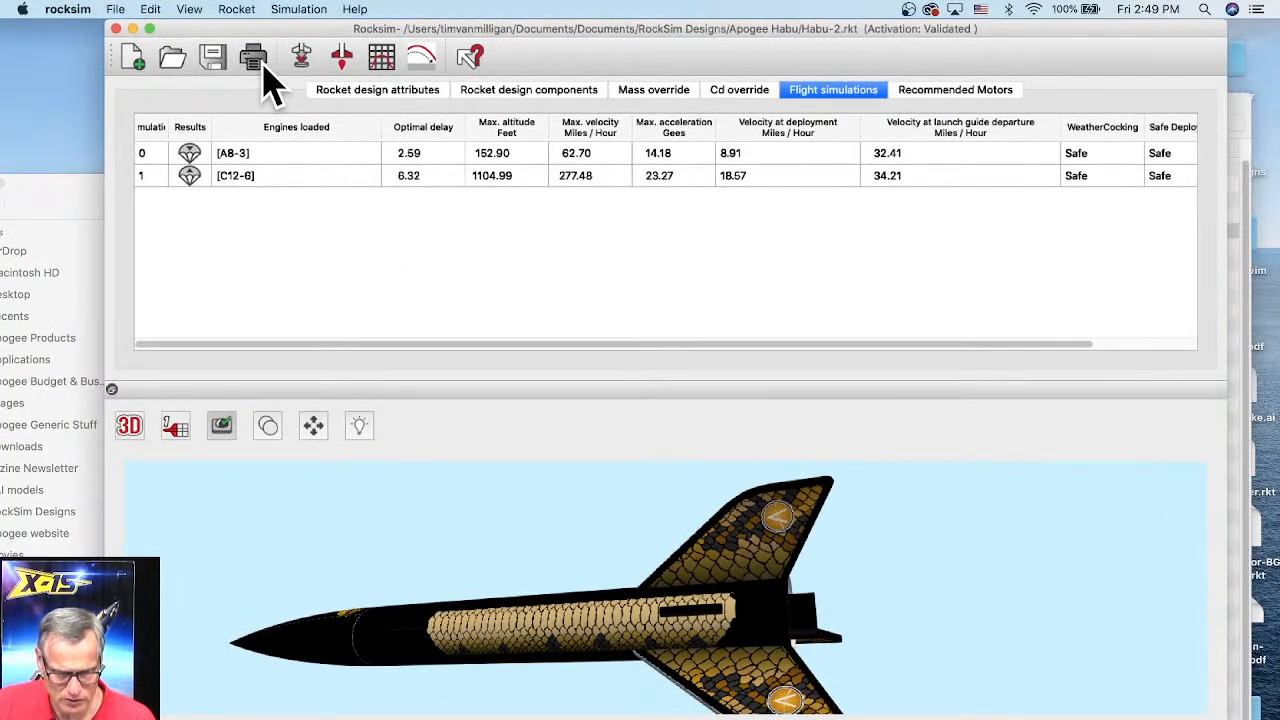
click(264, 68)
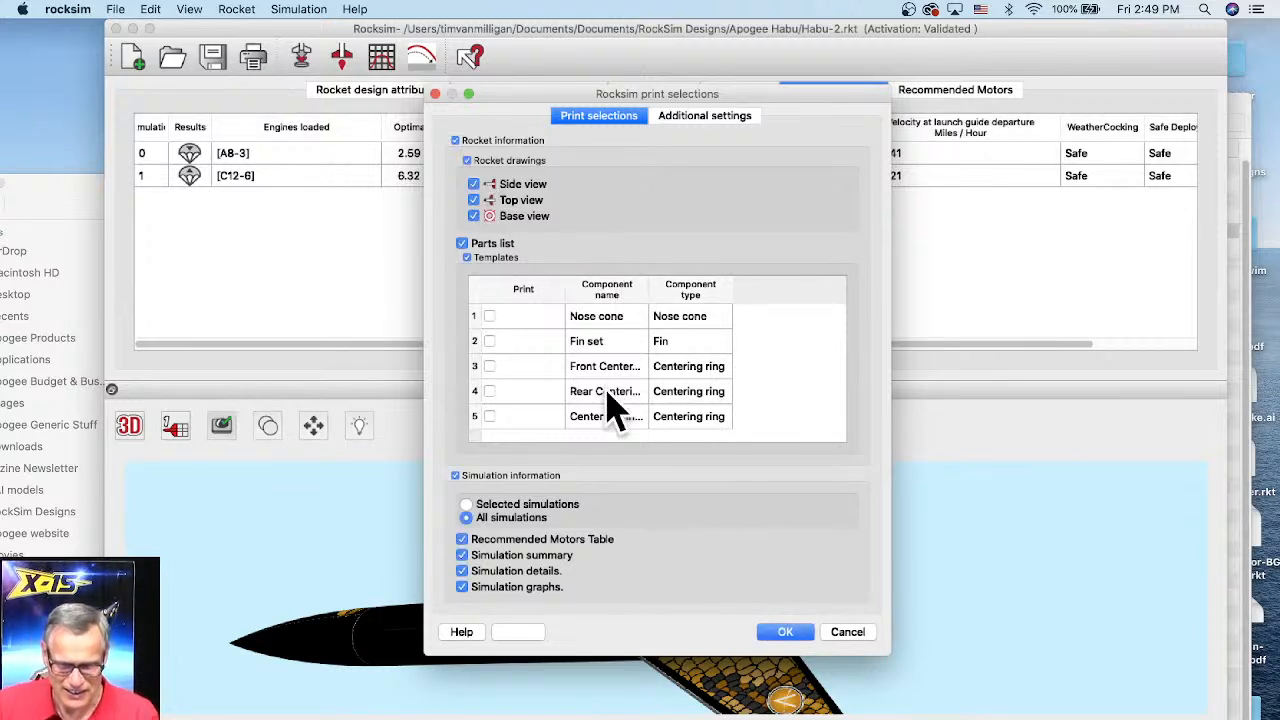
click(456, 141)
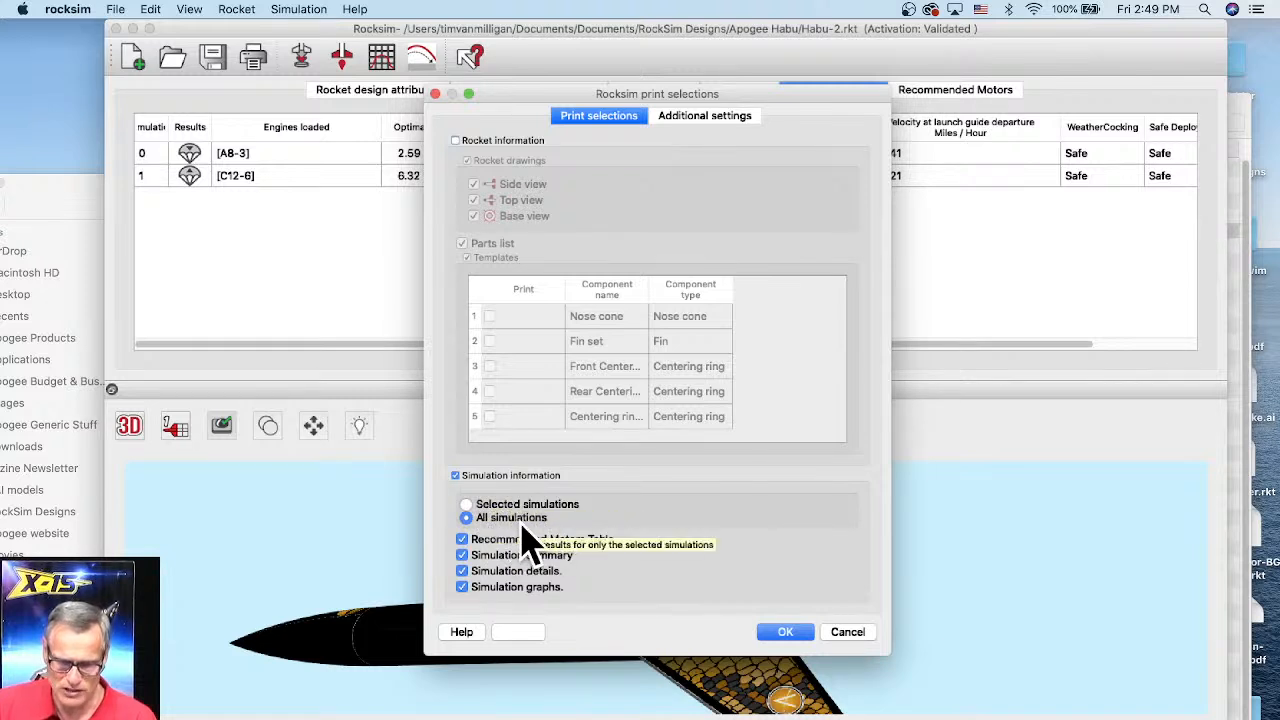
click(463, 541)
click(462, 587)
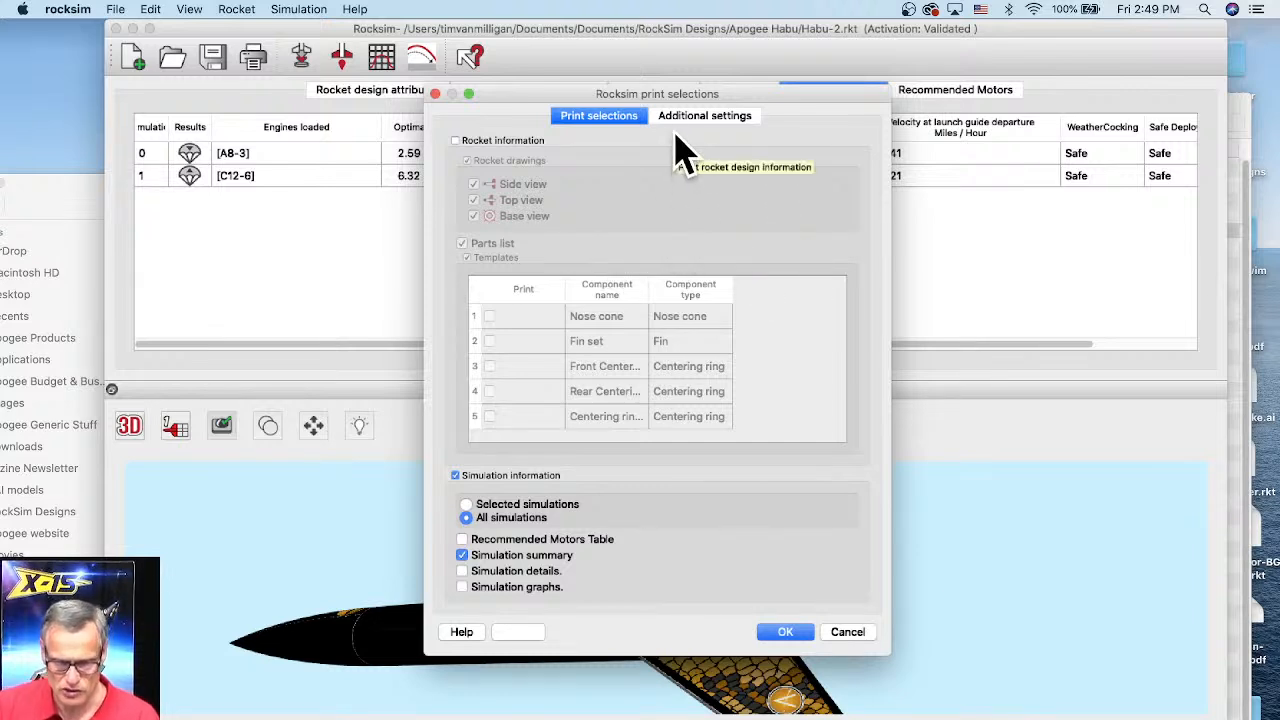
Step: Open the additional print settings, then highlight the font size control note in the beta release notes
click(726, 116)
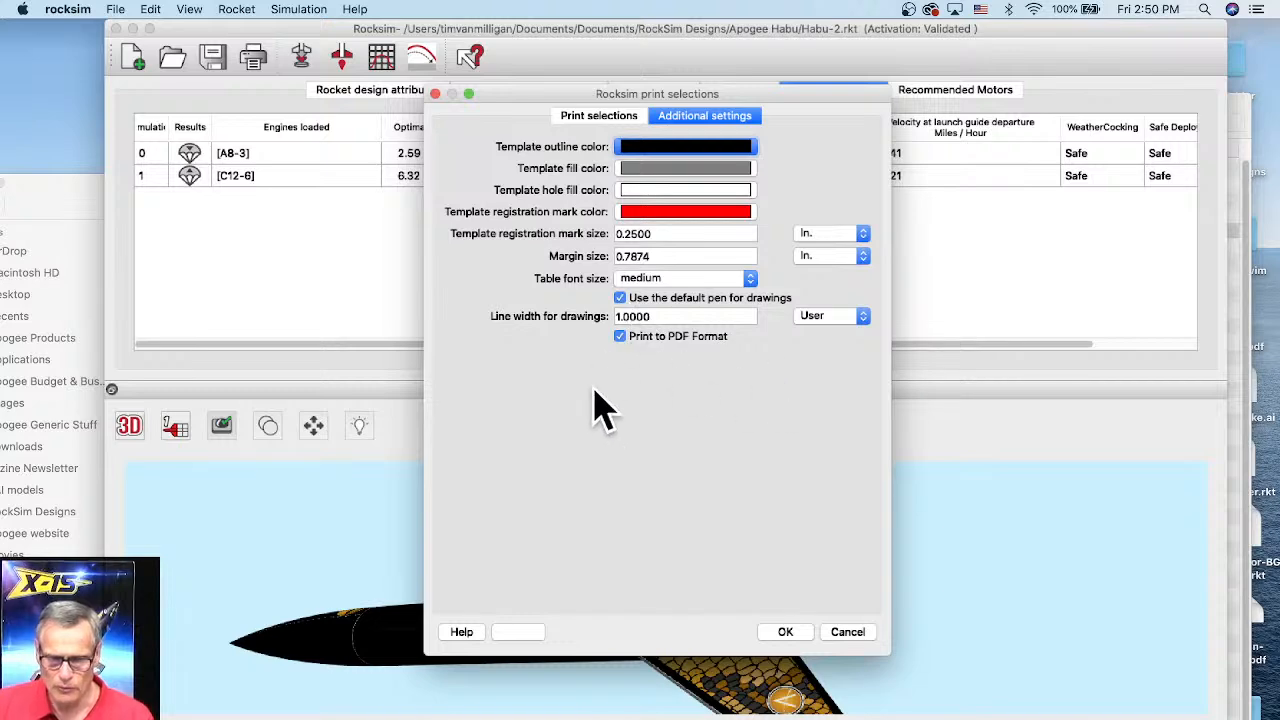
key(super+Tab)
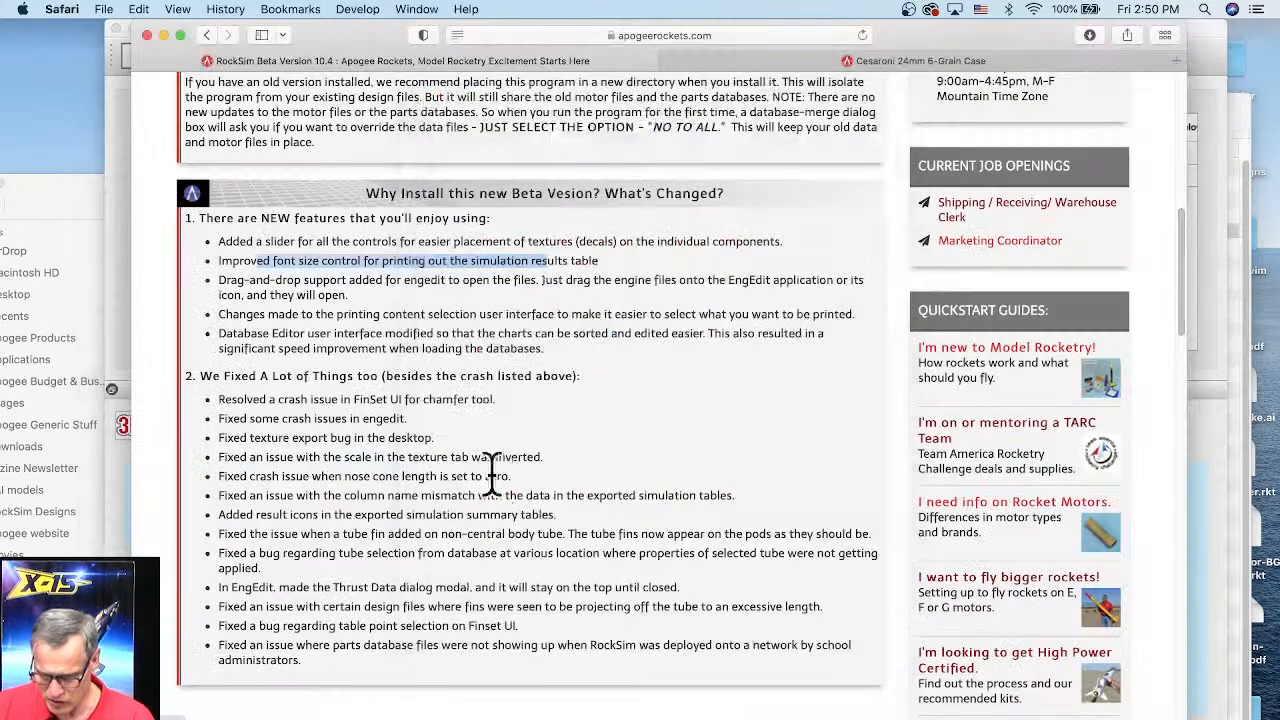
drag(267, 260, 575, 258)
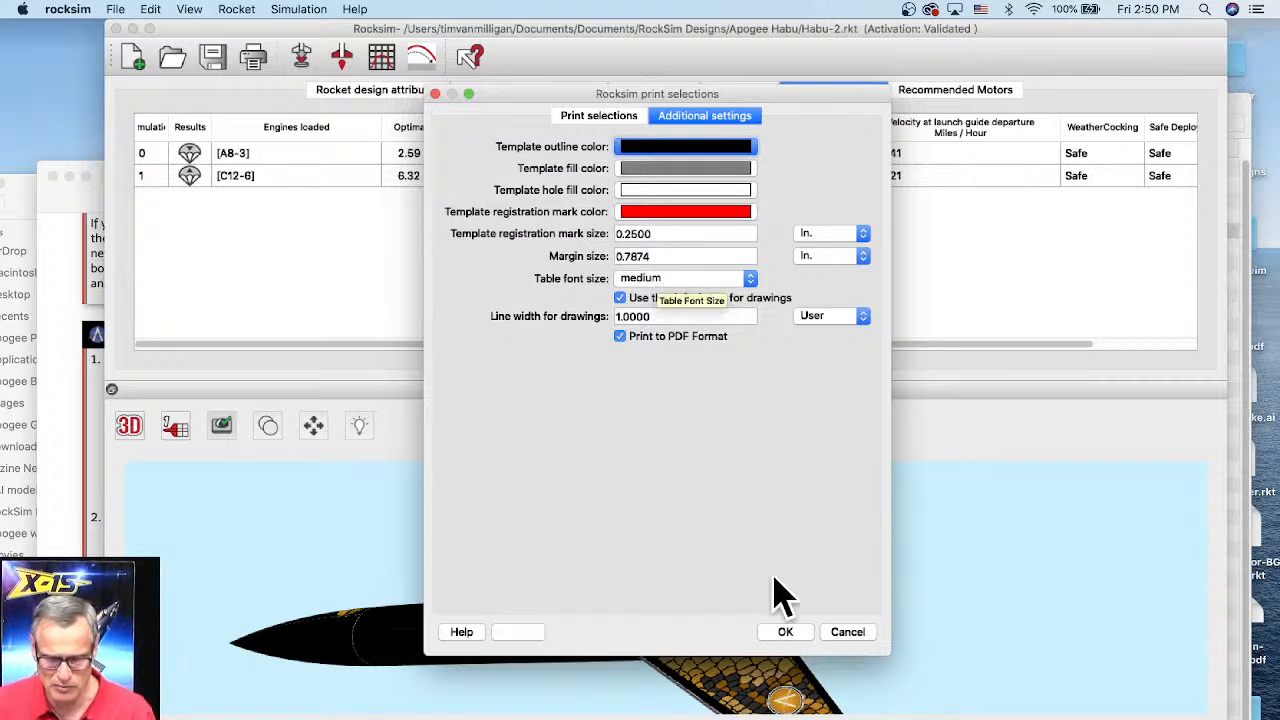
Step: Print the simulation summary to PDF and acknowledge the output location message
click(785, 634)
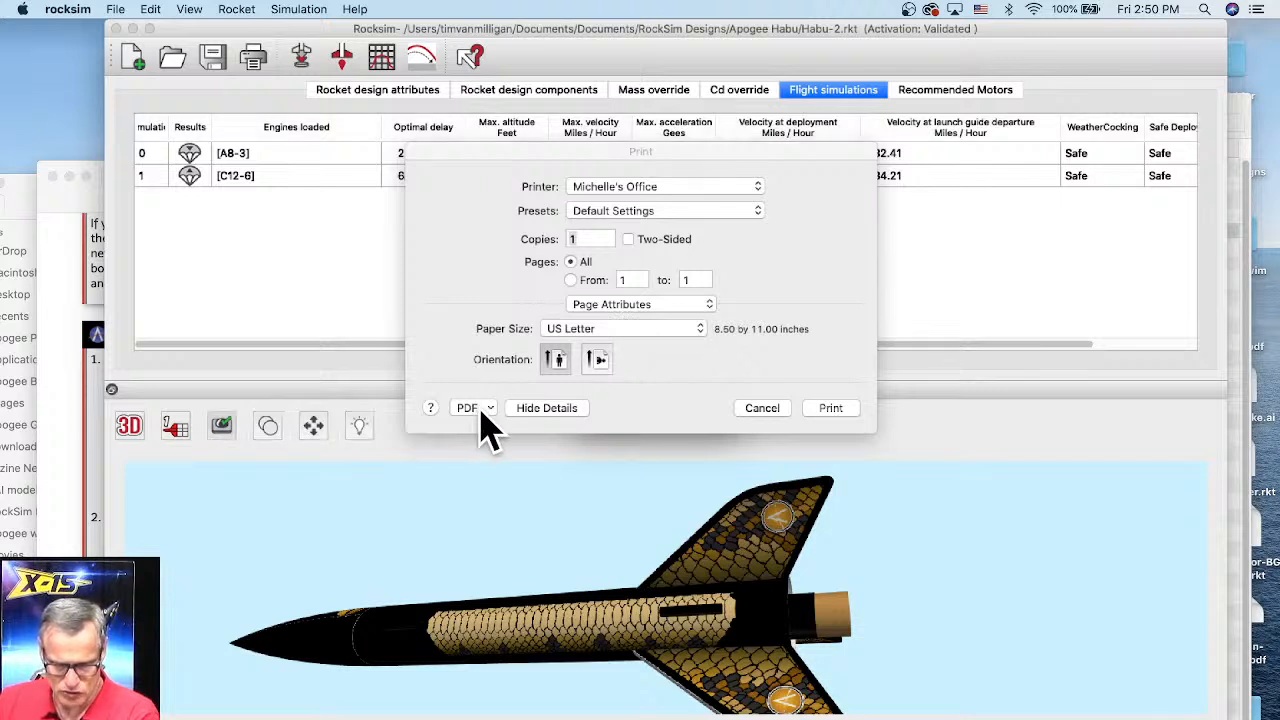
click(828, 408)
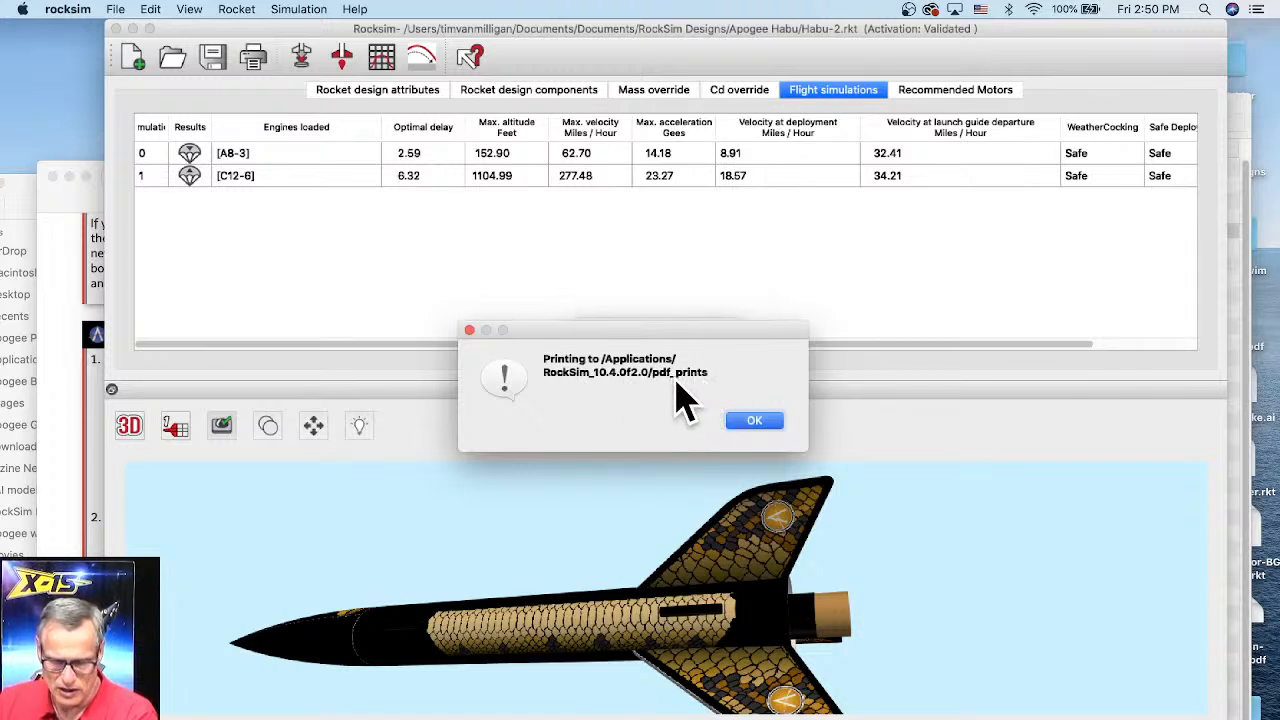
click(755, 423)
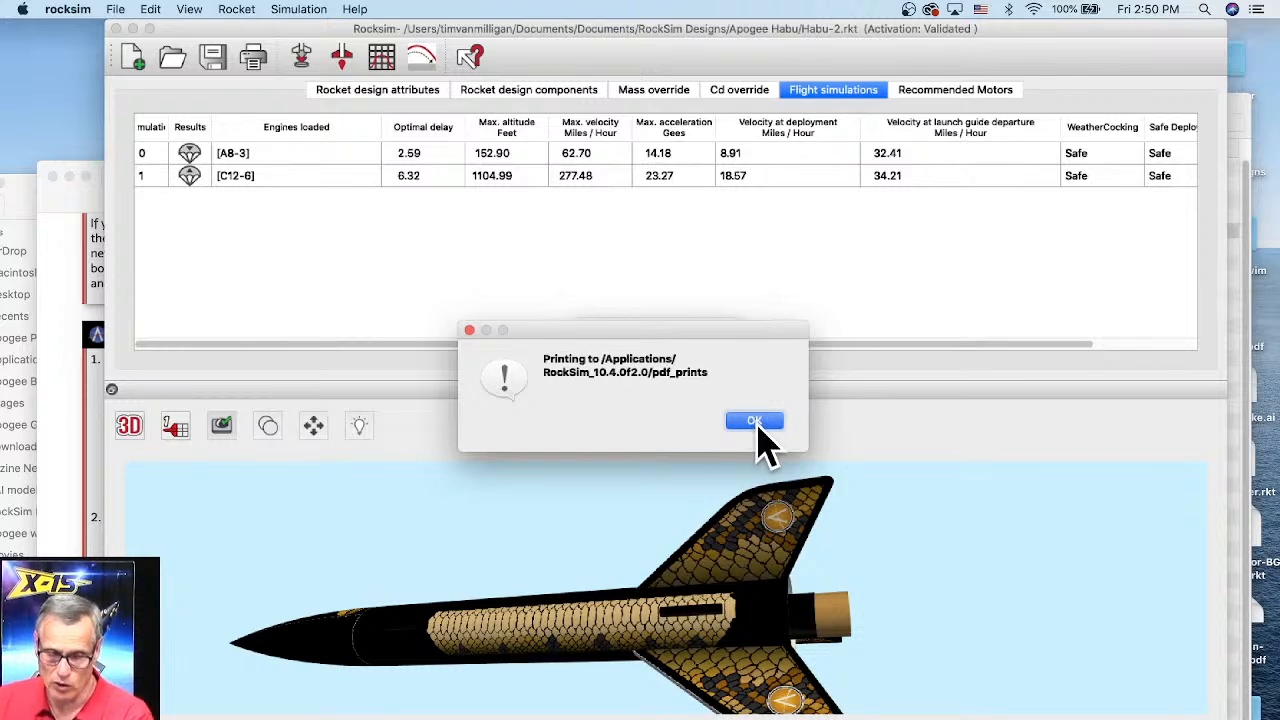
click(755, 423)
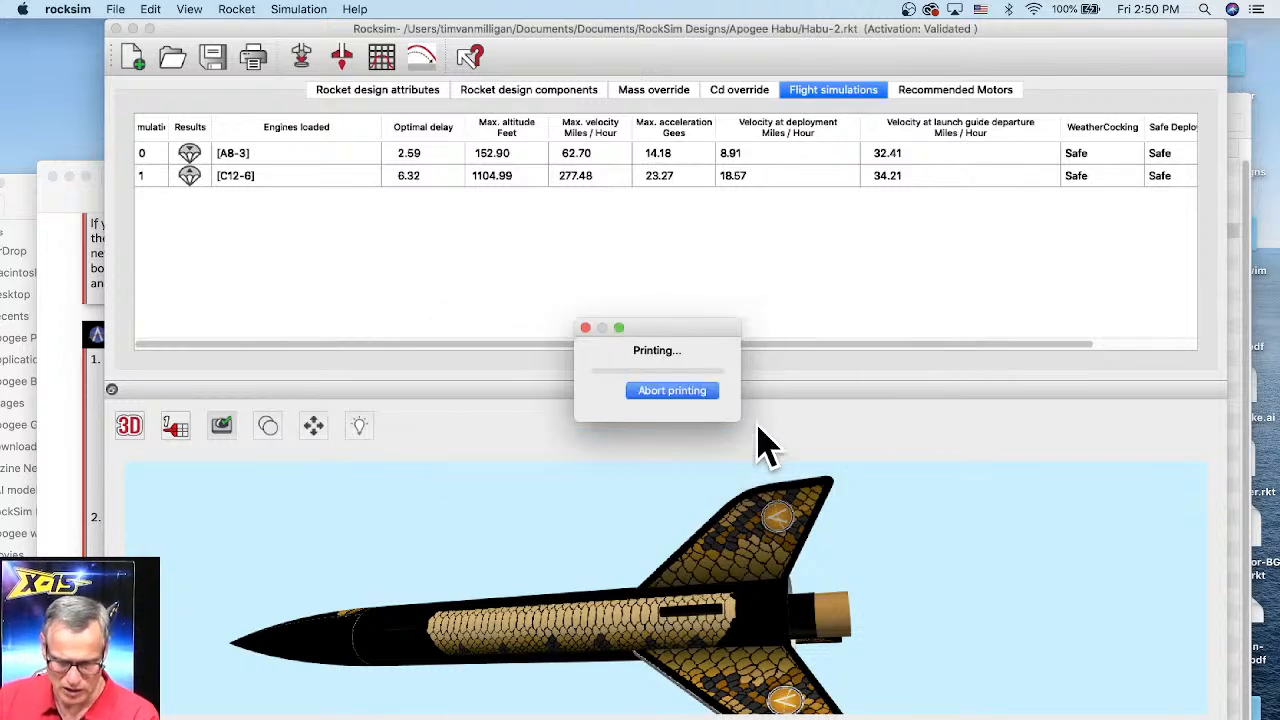
Step: Open simulations simulation_list.pdf from the pdf_prints folder inside RockSim_10.4.0f2.0 in Applications
drag(14, 220, 252, 68)
click(190, 215)
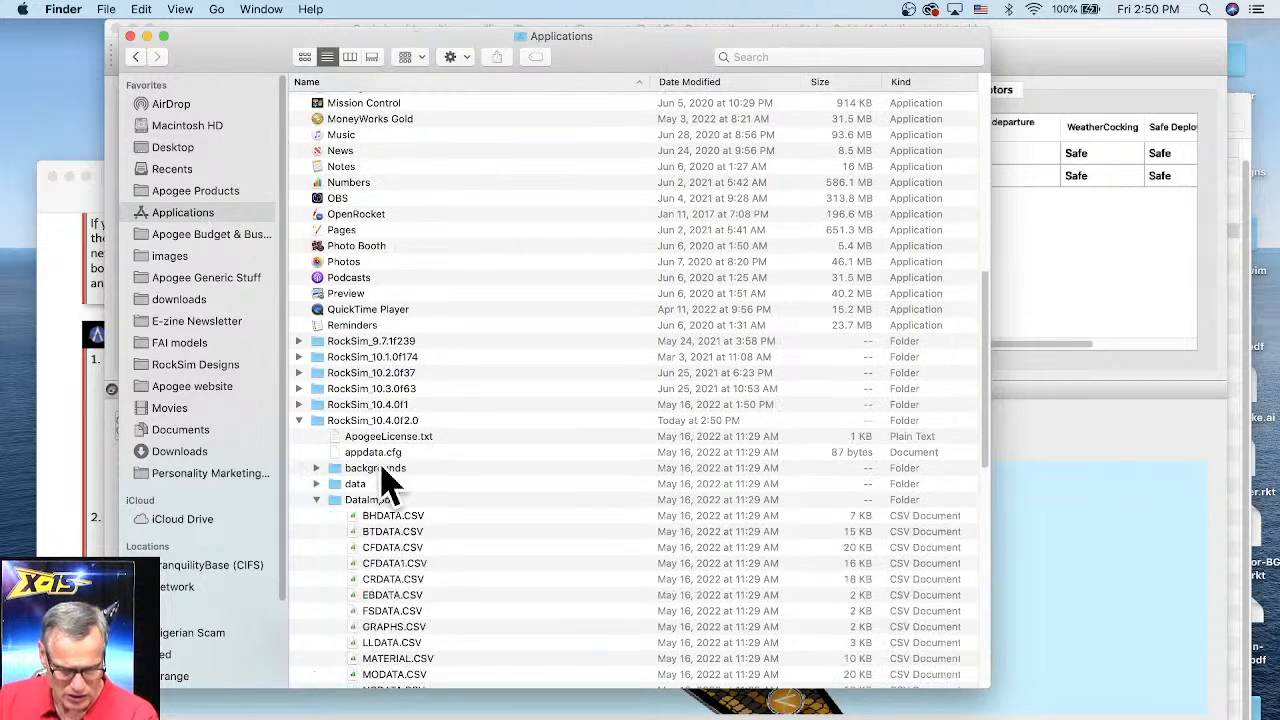
click(404, 424)
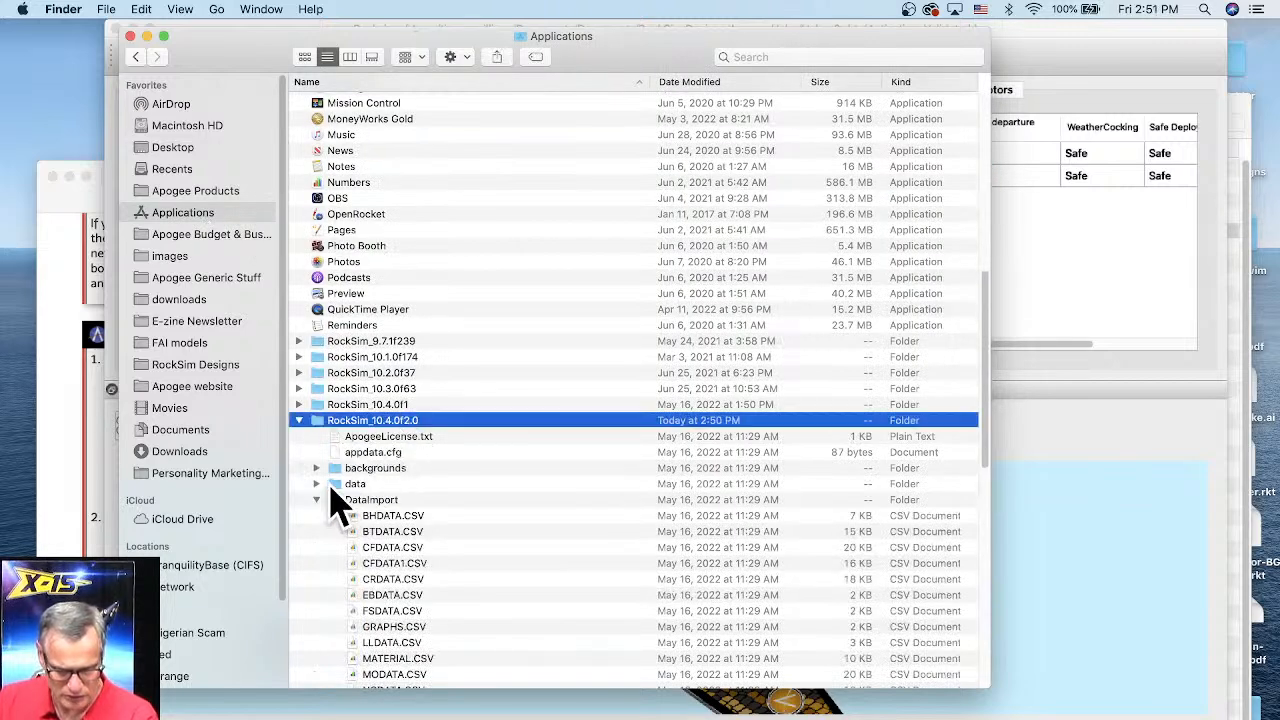
double_click(343, 420)
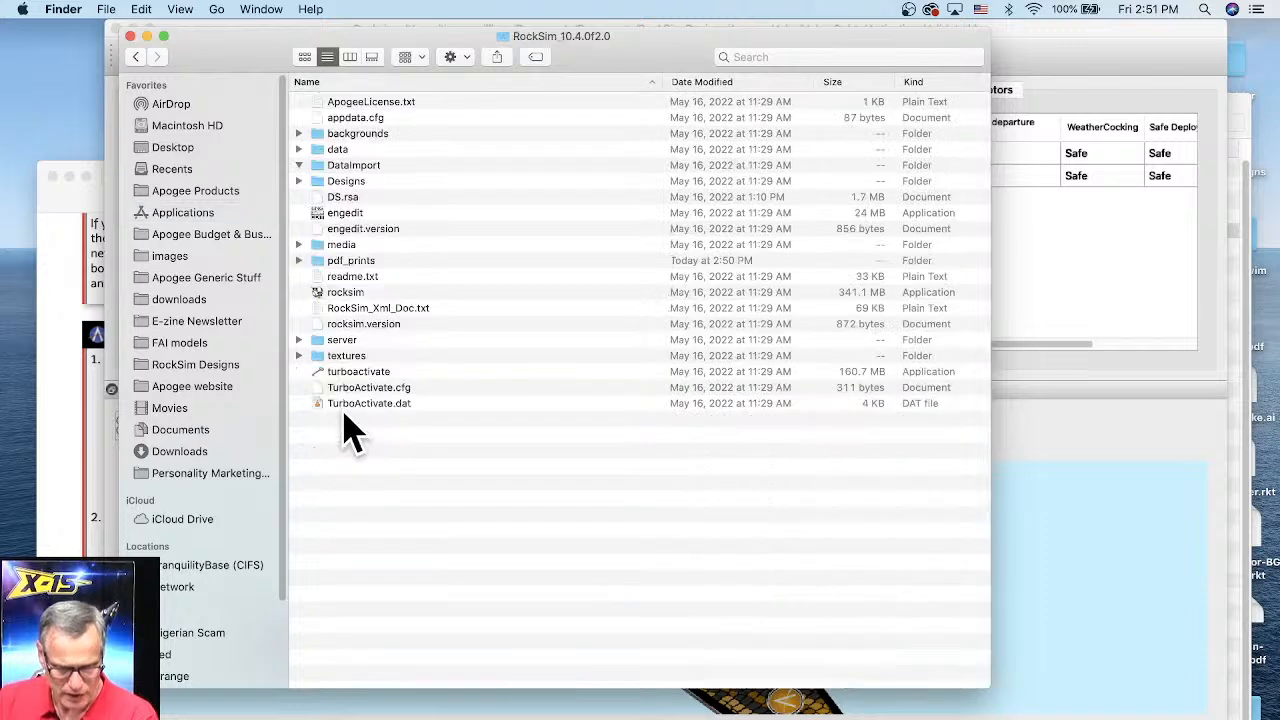
click(299, 165)
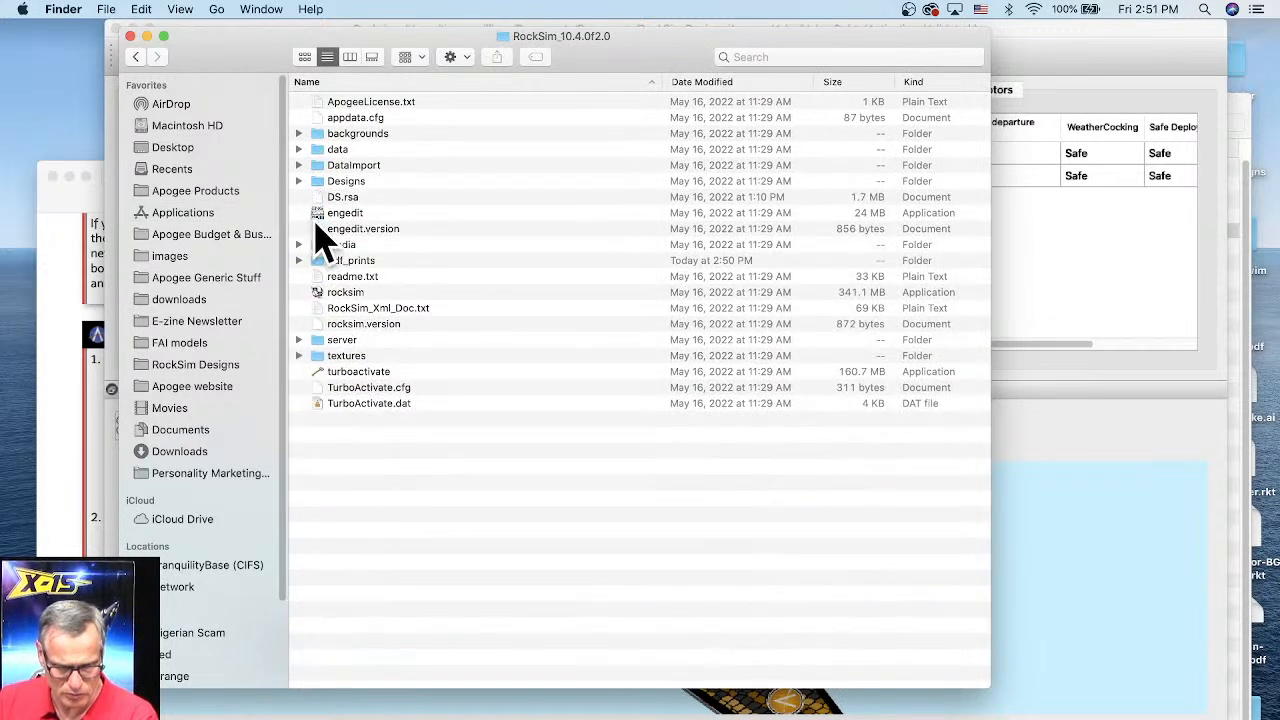
click(355, 262)
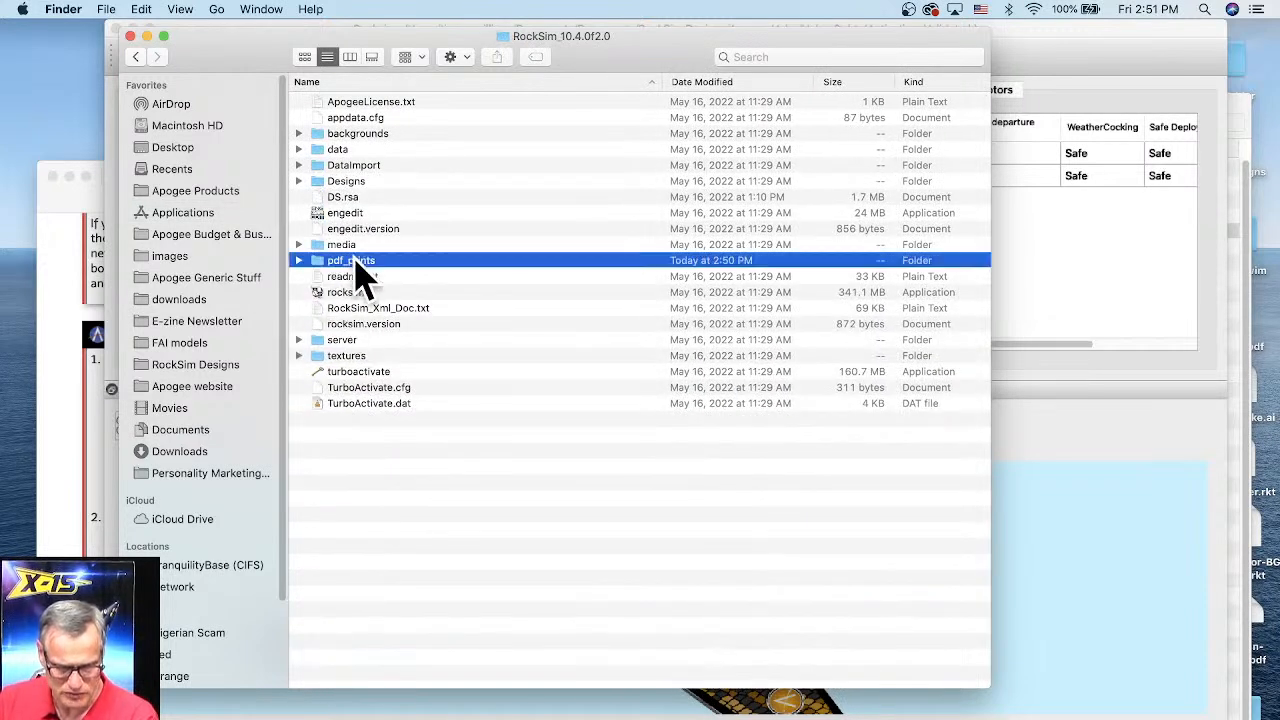
double_click(357, 264)
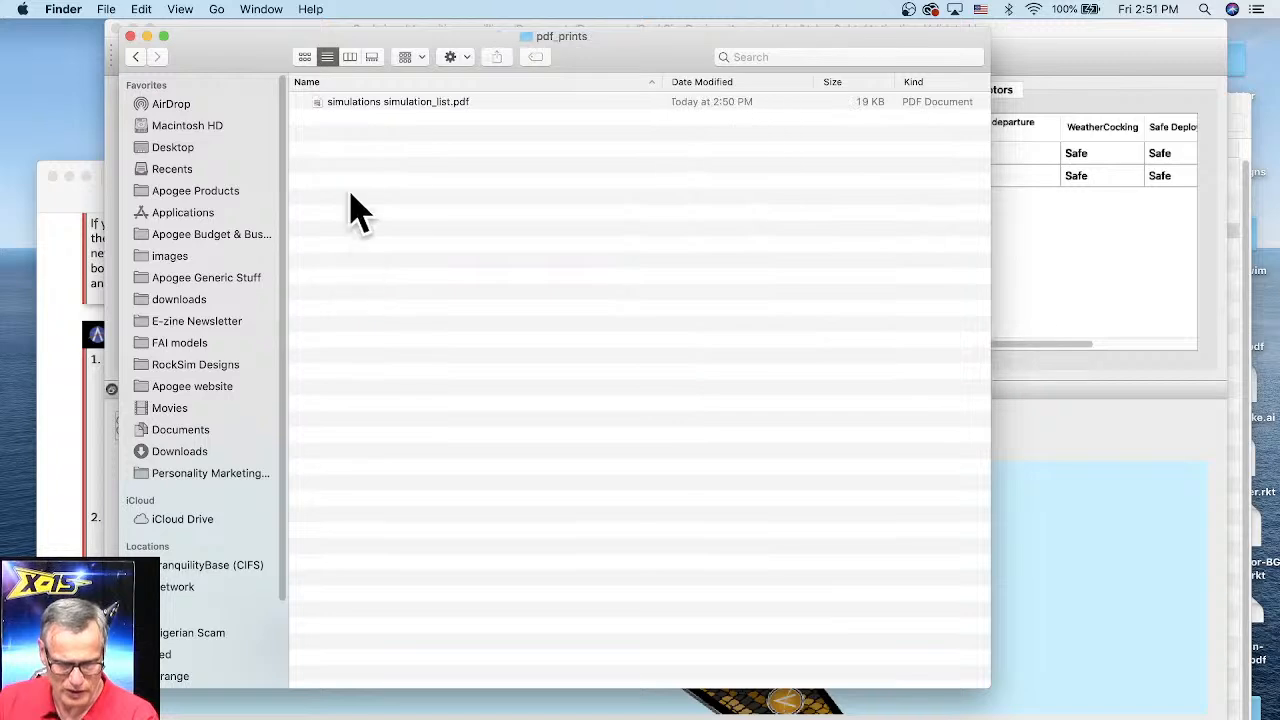
click(724, 102)
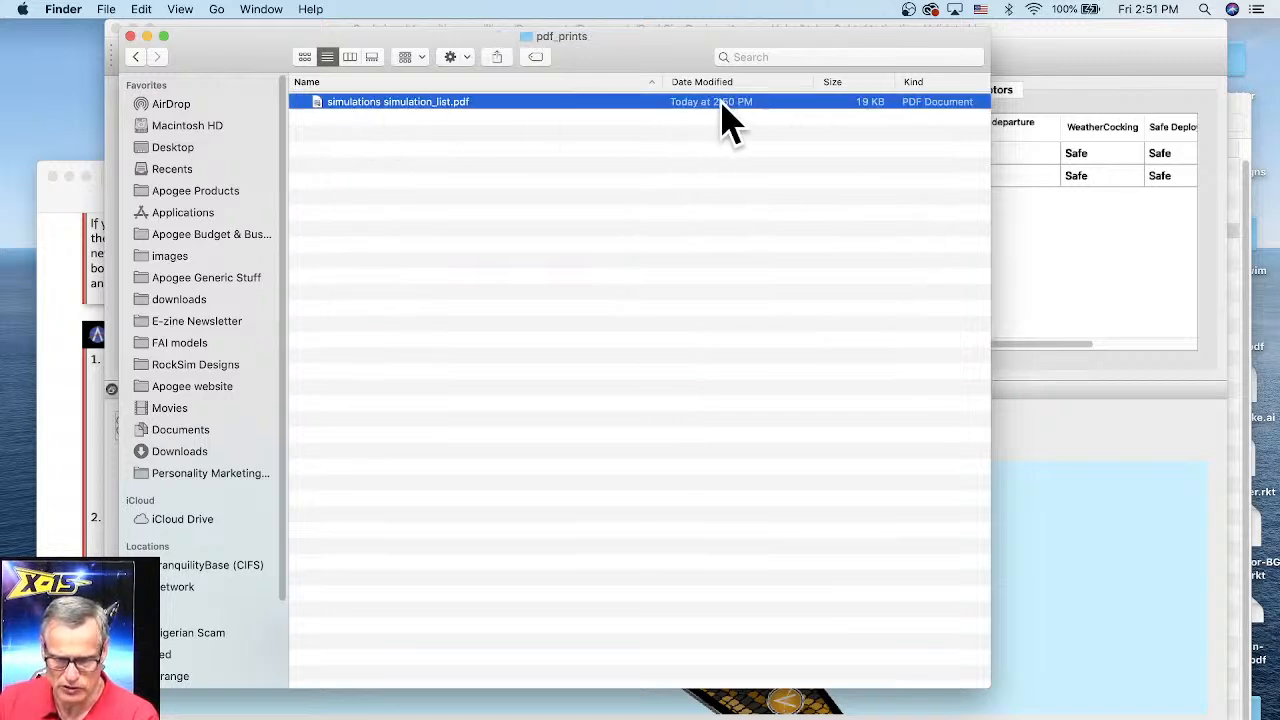
double_click(724, 102)
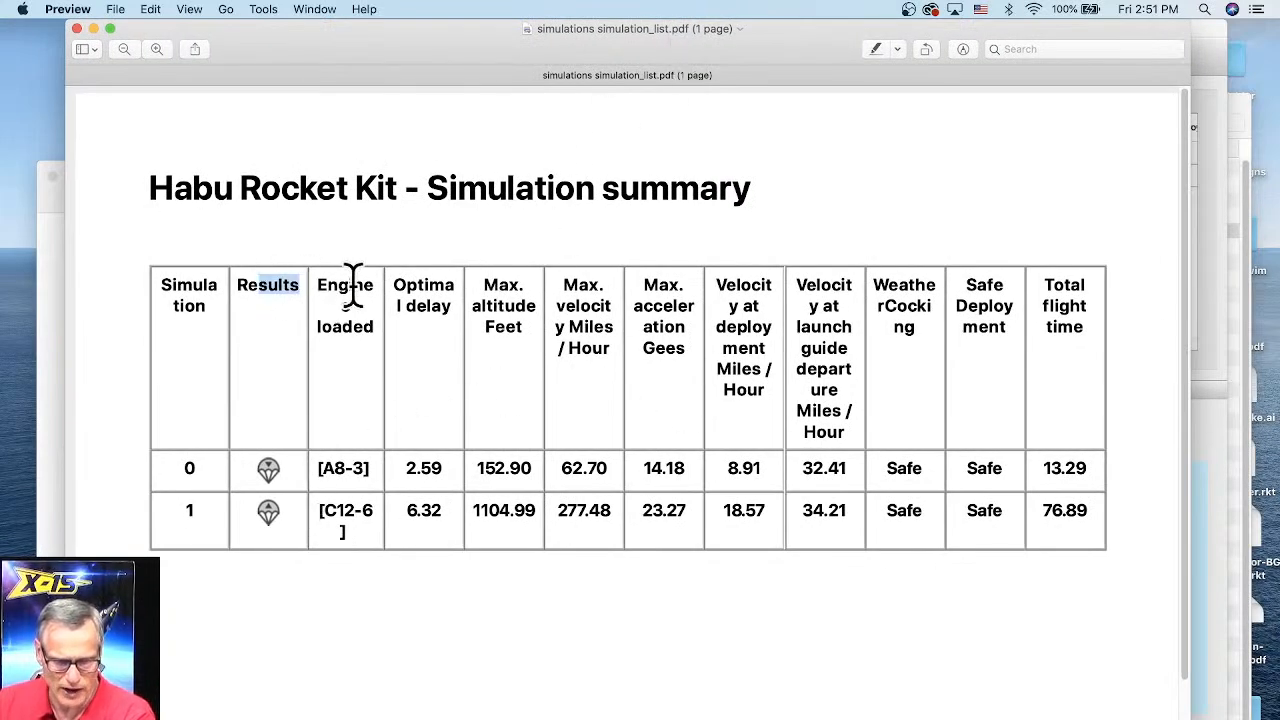
Step: Examine the column headings of the Habu simulation summary table in the PDF
drag(354, 285, 487, 290)
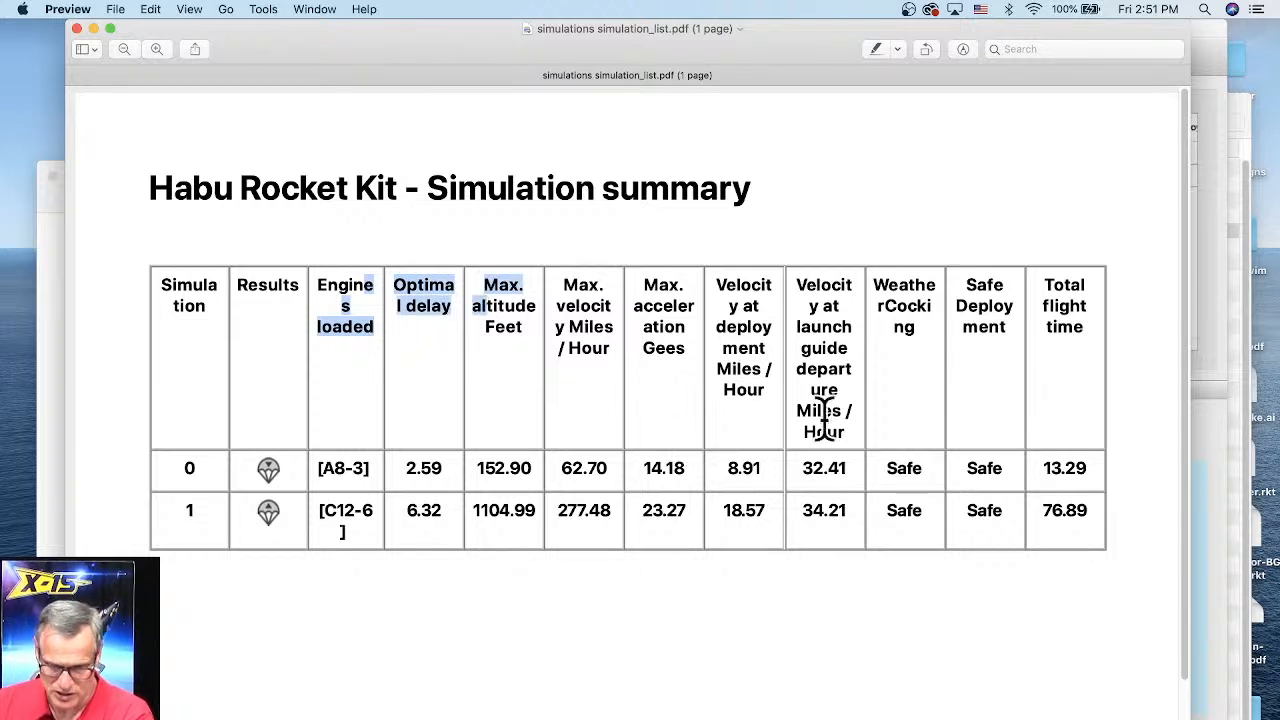
drag(816, 270, 831, 444)
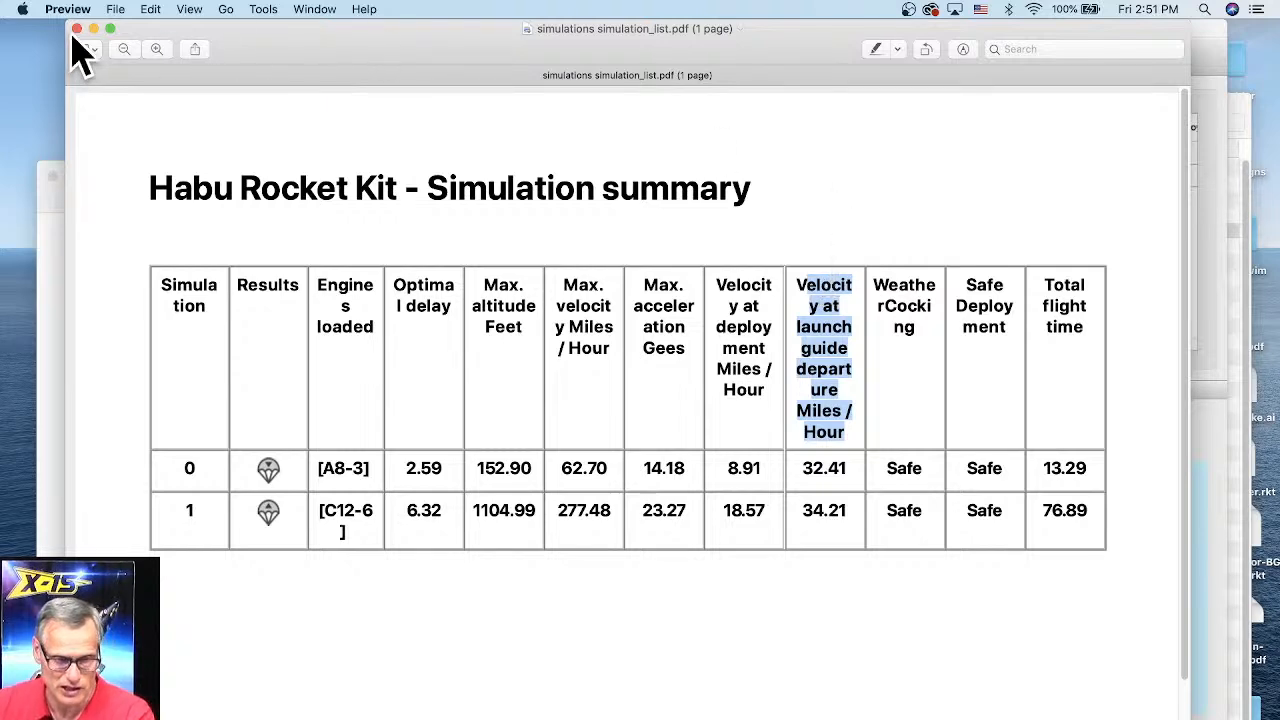
drag(265, 48, 91, 84)
Step: Return to RockSim, reopen the print settings and set the table font size to x-small
click(1088, 60)
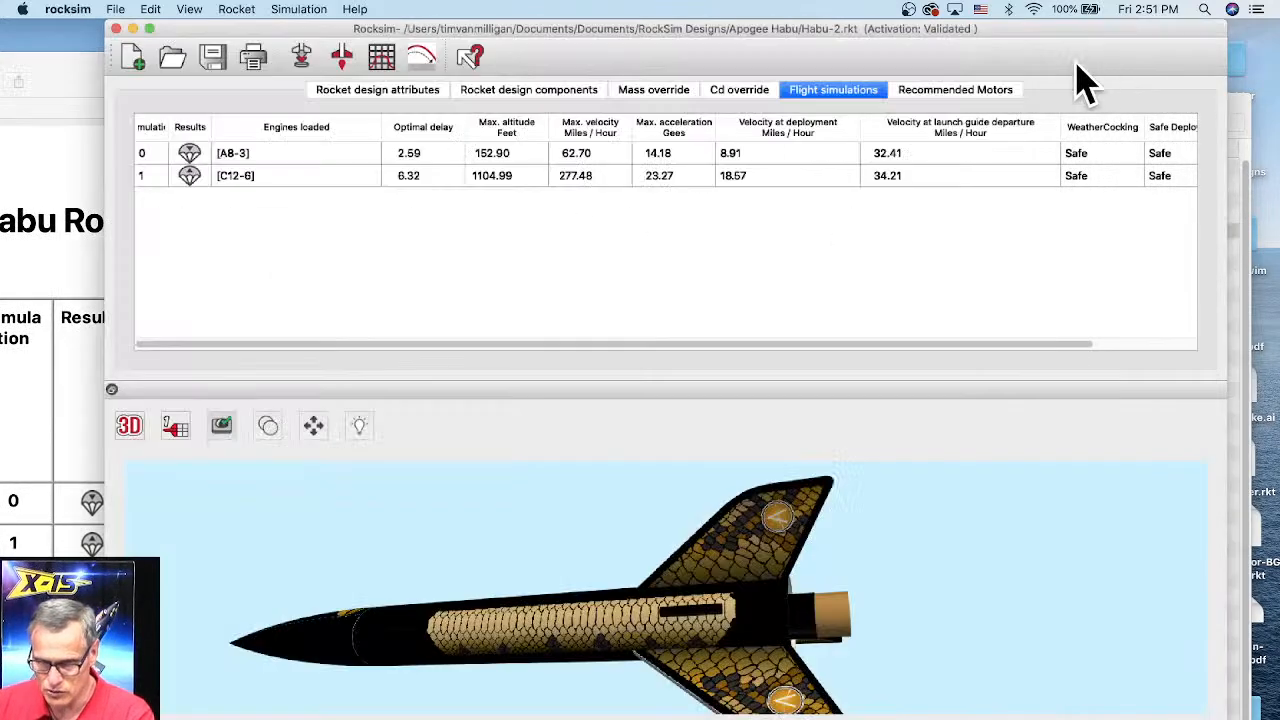
click(262, 66)
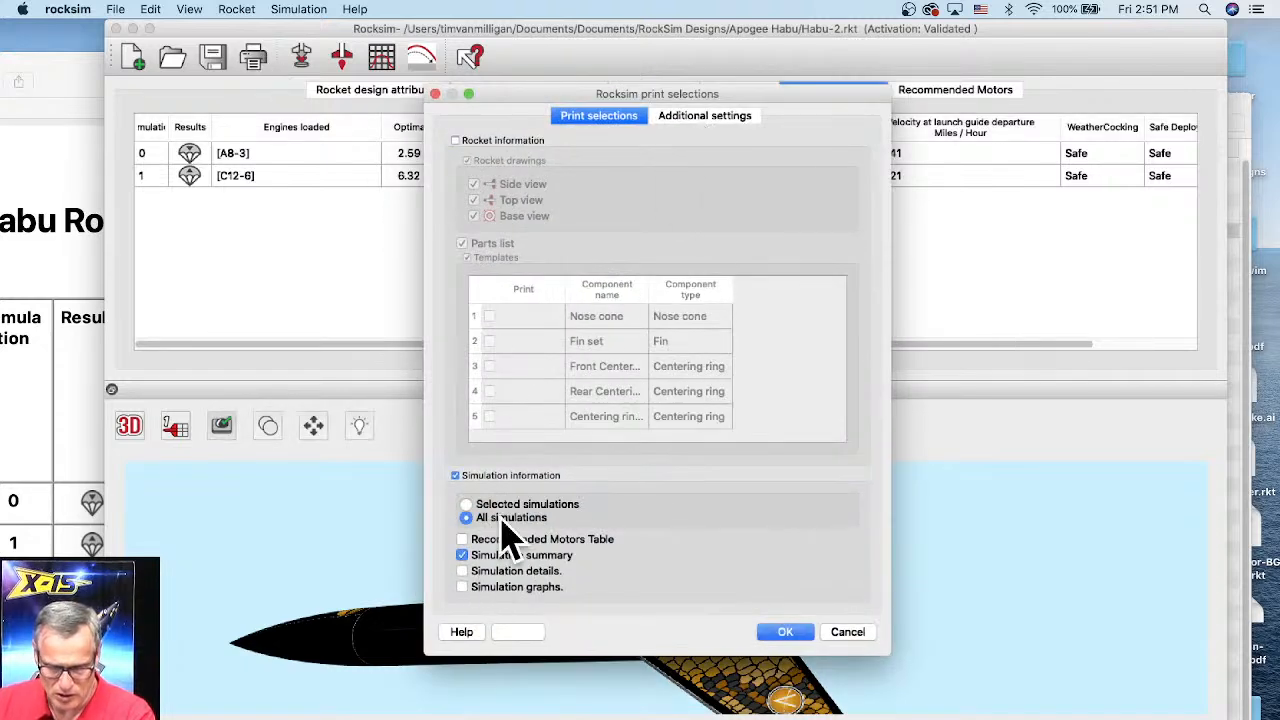
click(702, 115)
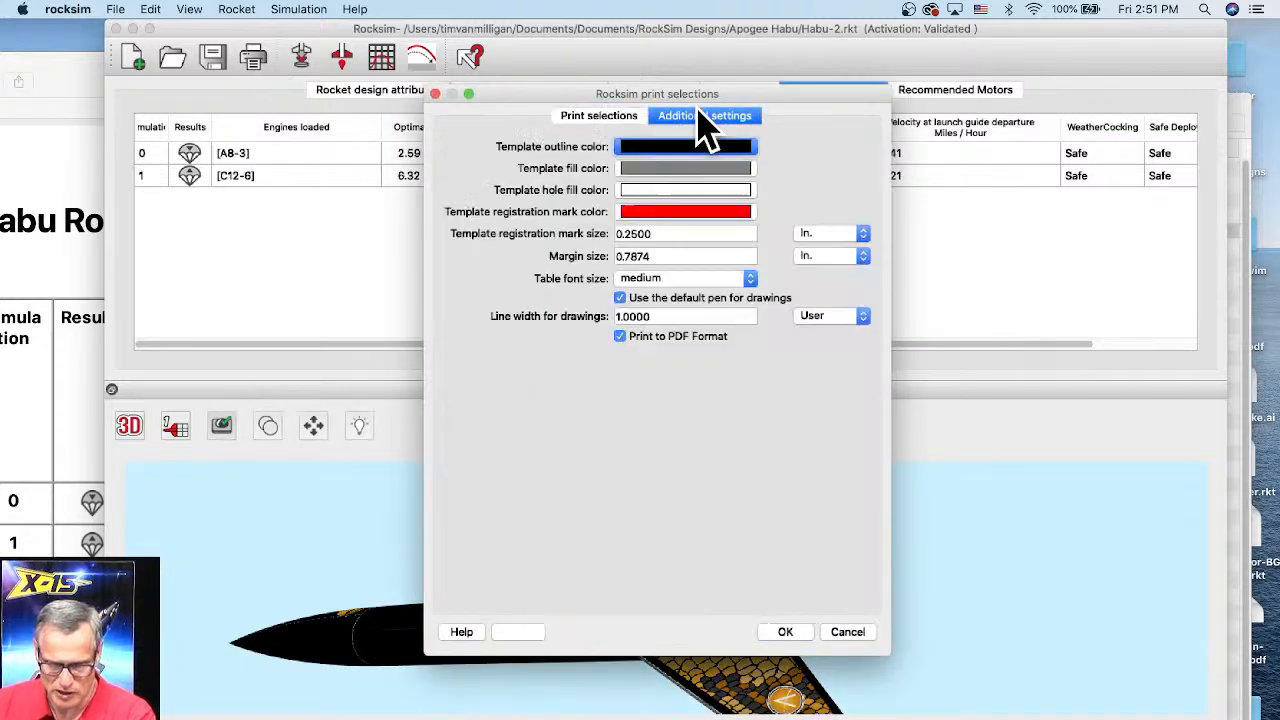
click(667, 282)
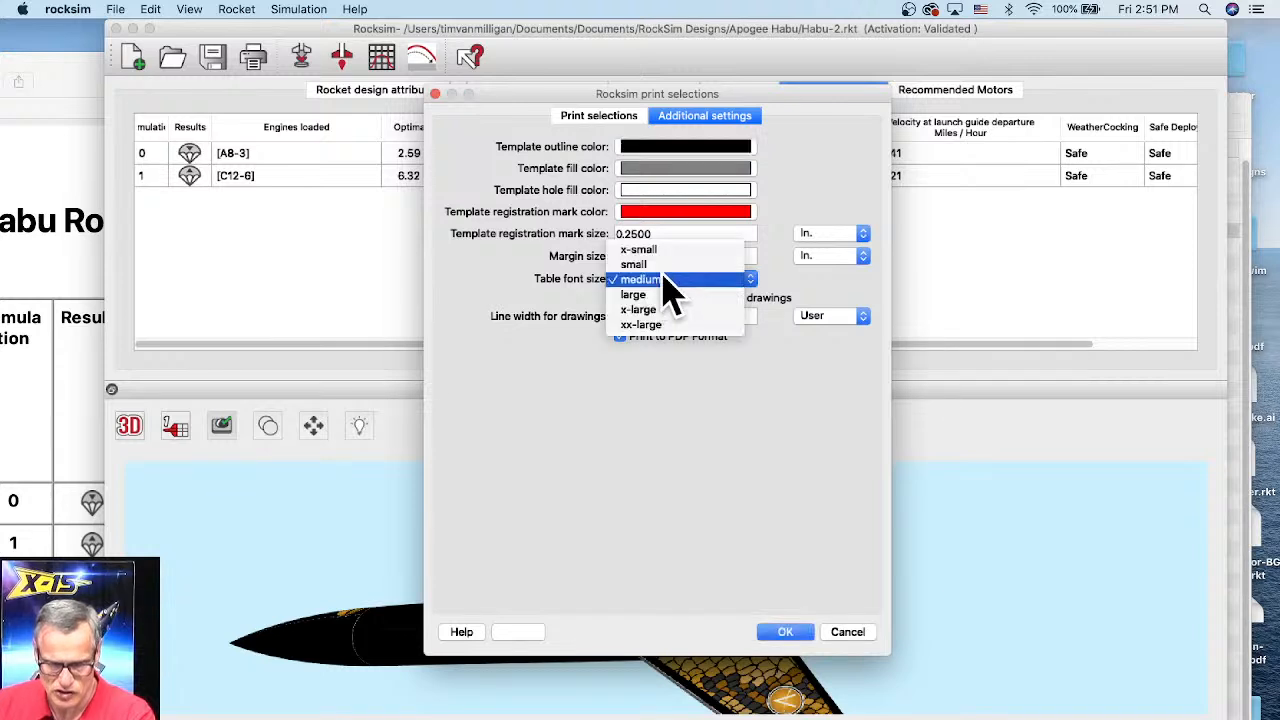
click(638, 249)
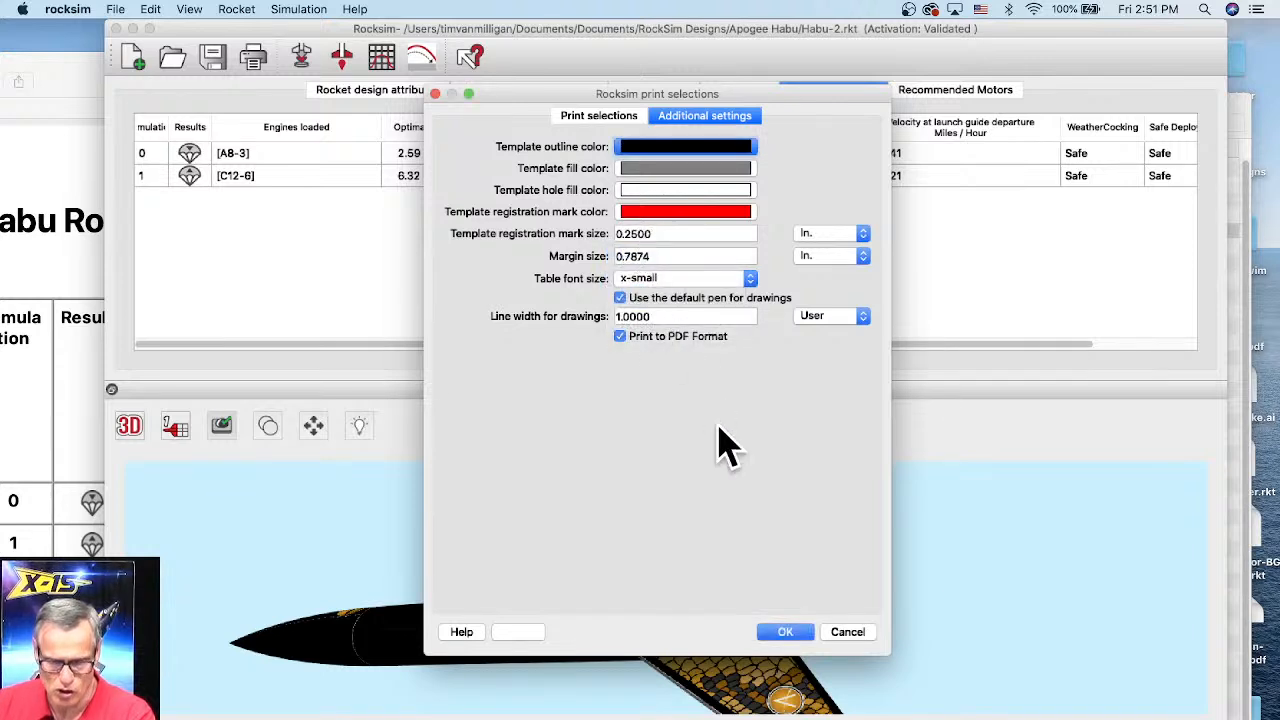
Step: Print the simulation summary to PDF with the x-small table font and acknowledge the output location message
click(777, 631)
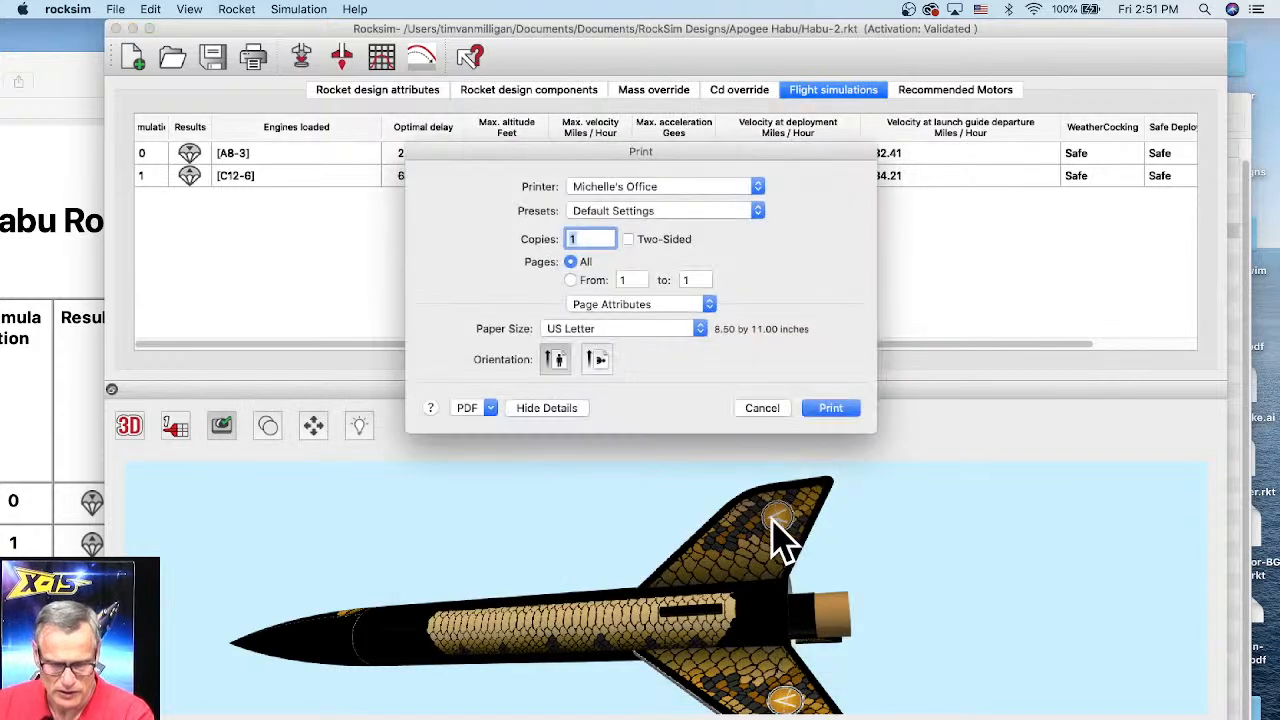
click(845, 410)
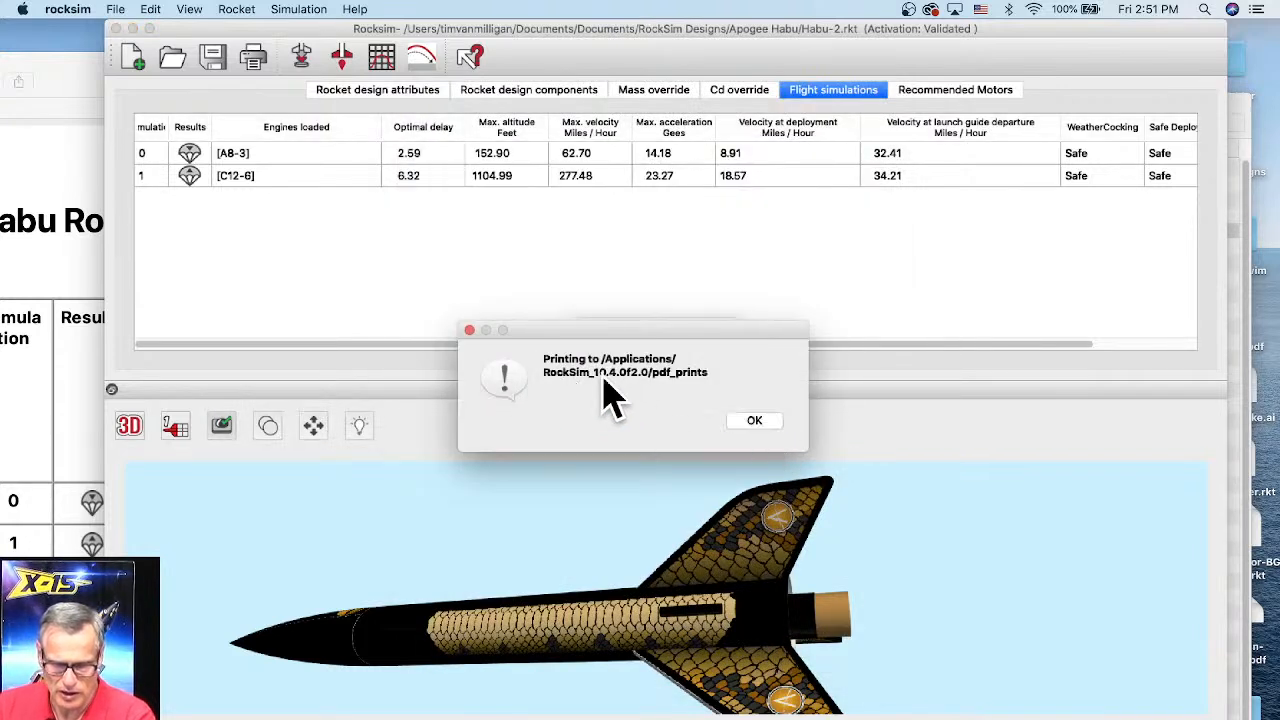
click(754, 421)
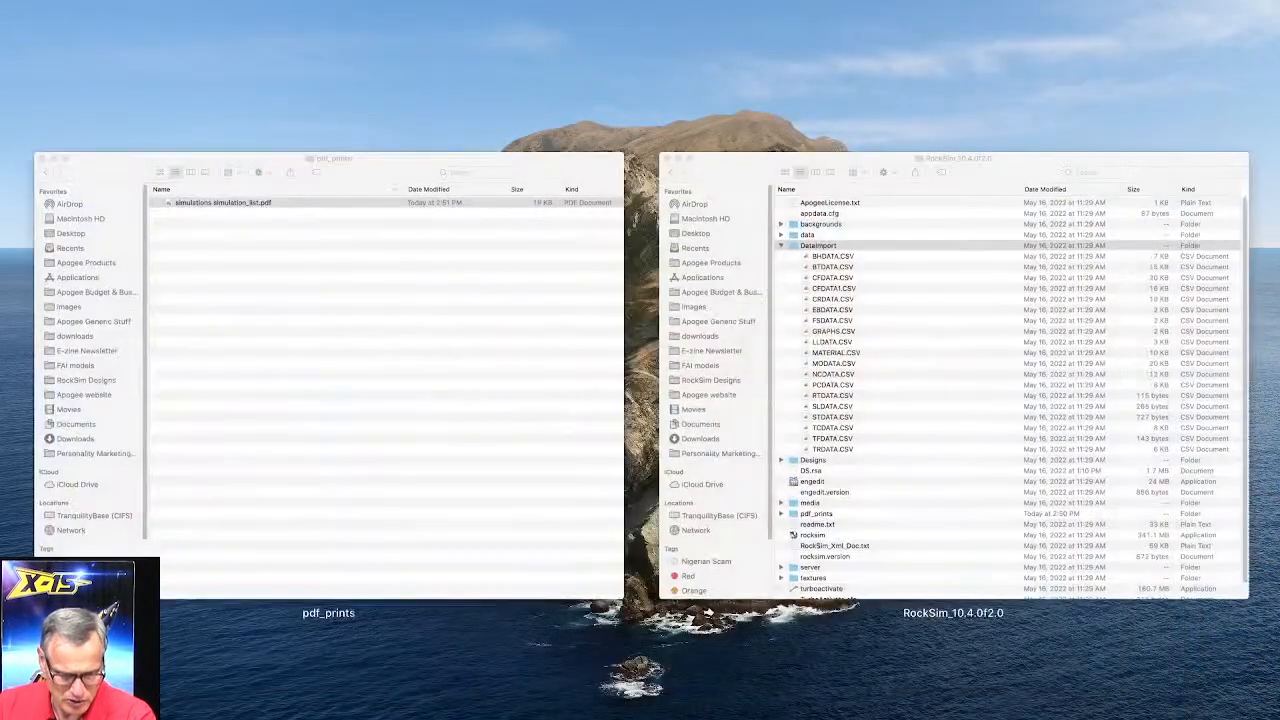
Step: Open the new simulations simulation_list.pdf from the pdf_prints folder of the RockSim_10.4.0f2.0 folder
click(955, 340)
click(608, 233)
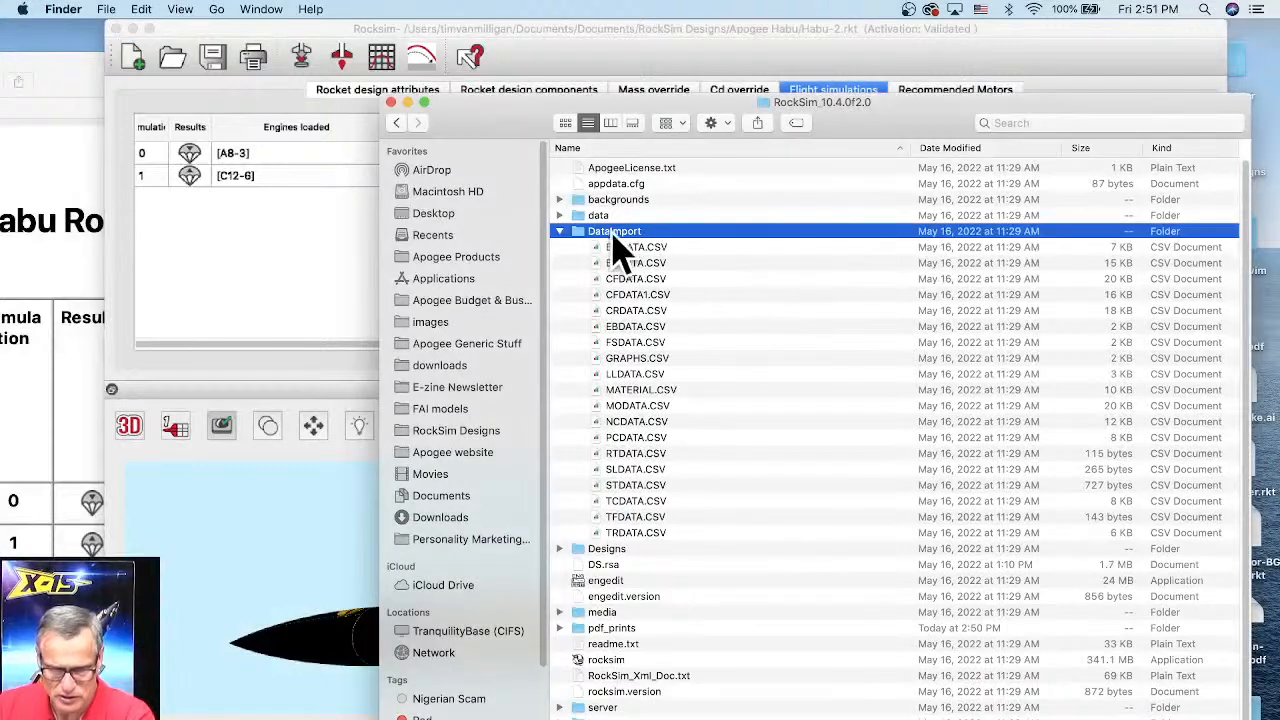
click(560, 233)
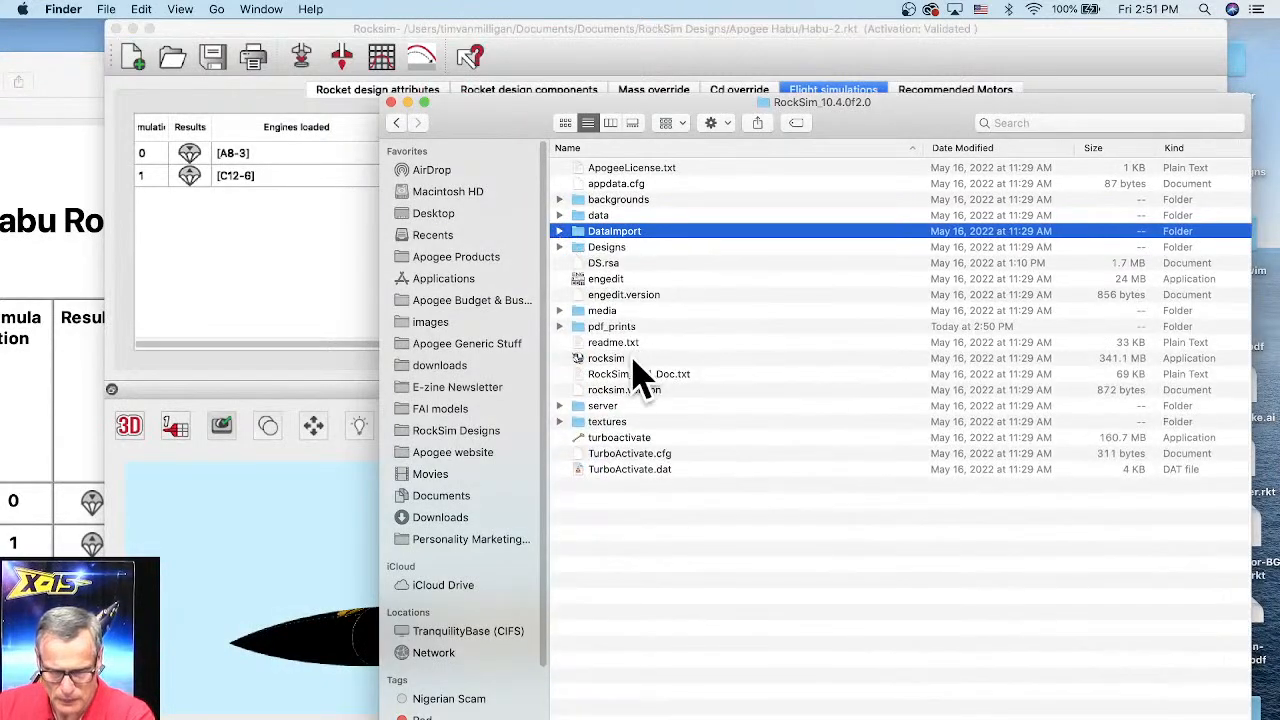
double_click(612, 328)
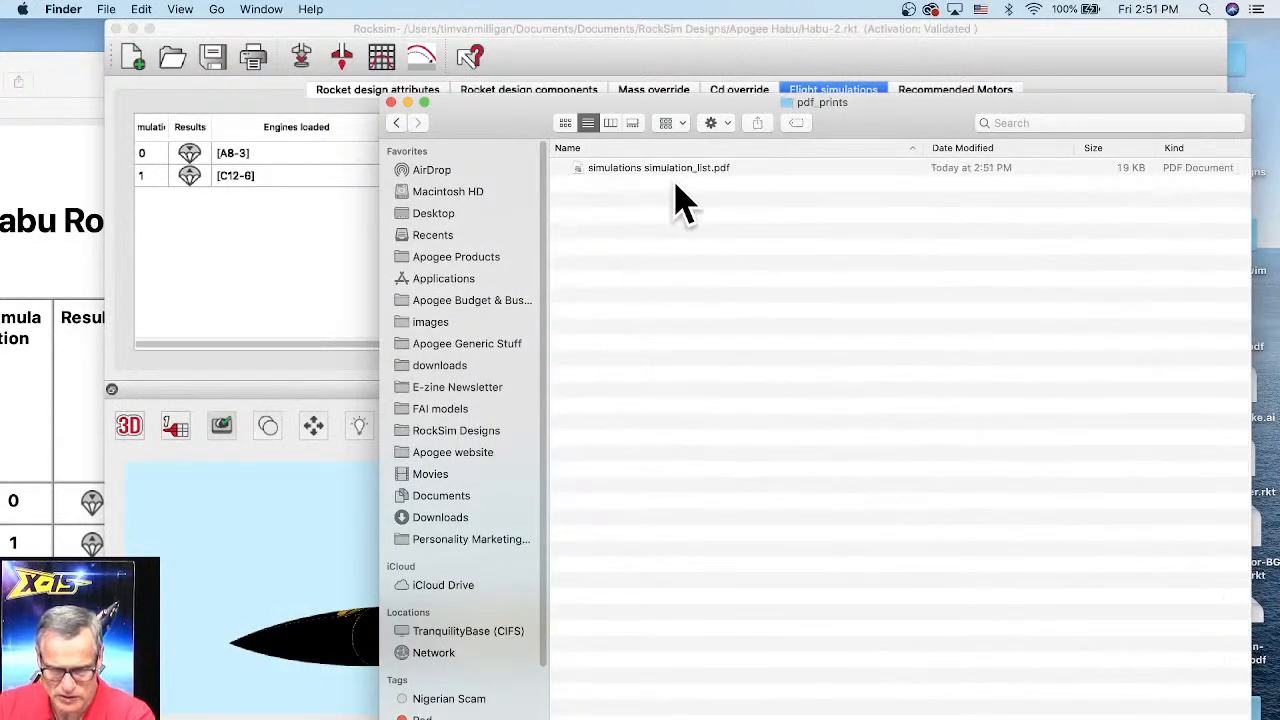
double_click(700, 171)
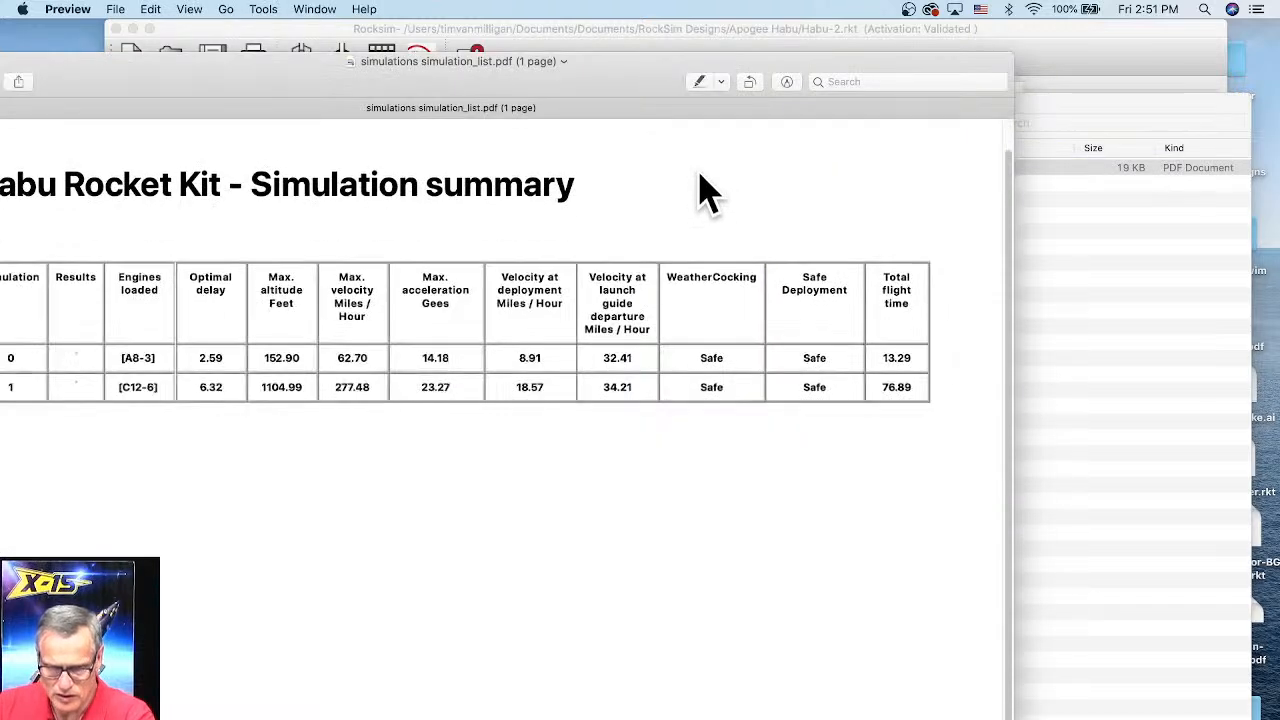
Step: Examine the reduced-font summary table and its velocity at launch guide departure heading, then close the PDF
drag(651, 100, 865, 79)
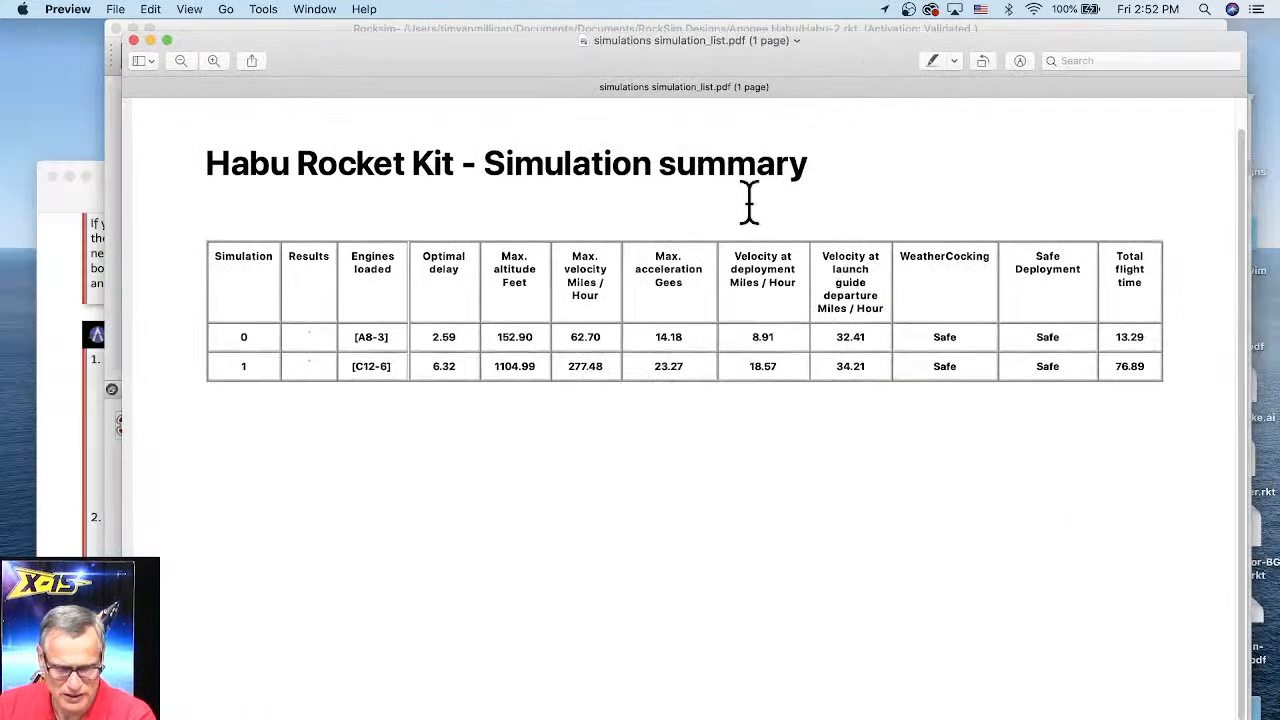
drag(826, 250, 880, 295)
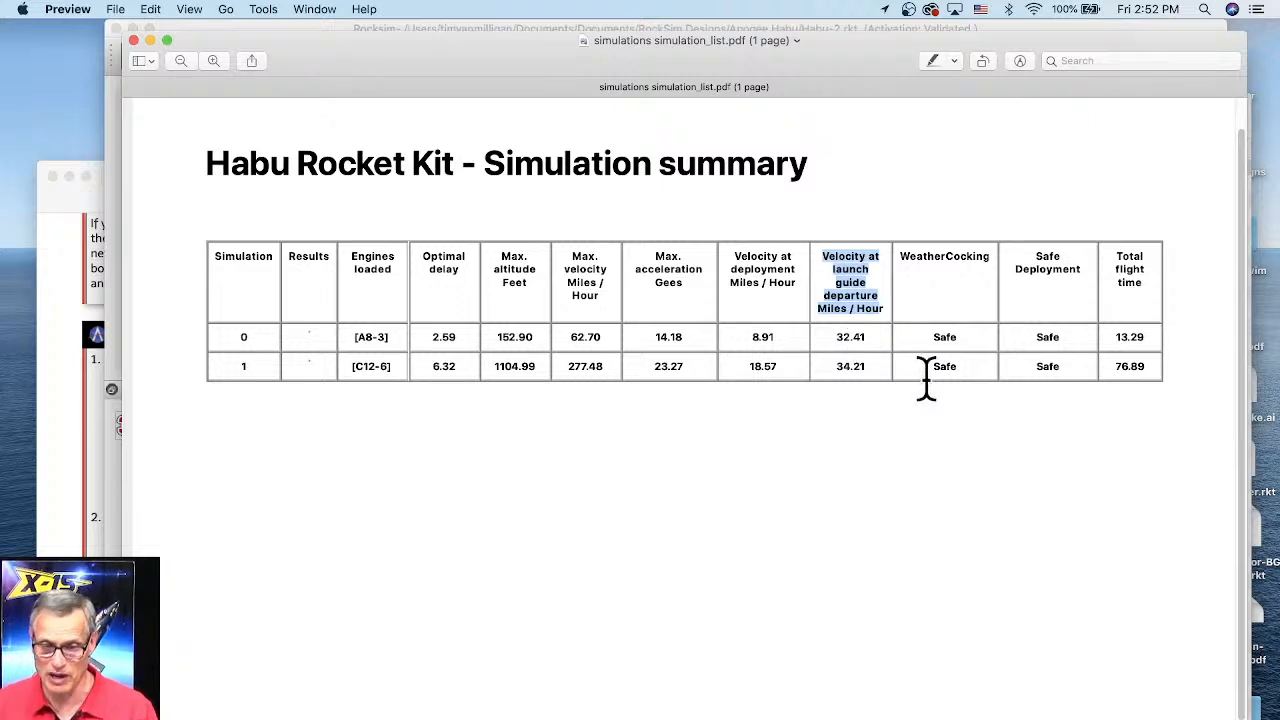
click(134, 41)
Step: Highlight the improved font size control entry in the beta release notes web page
click(62, 285)
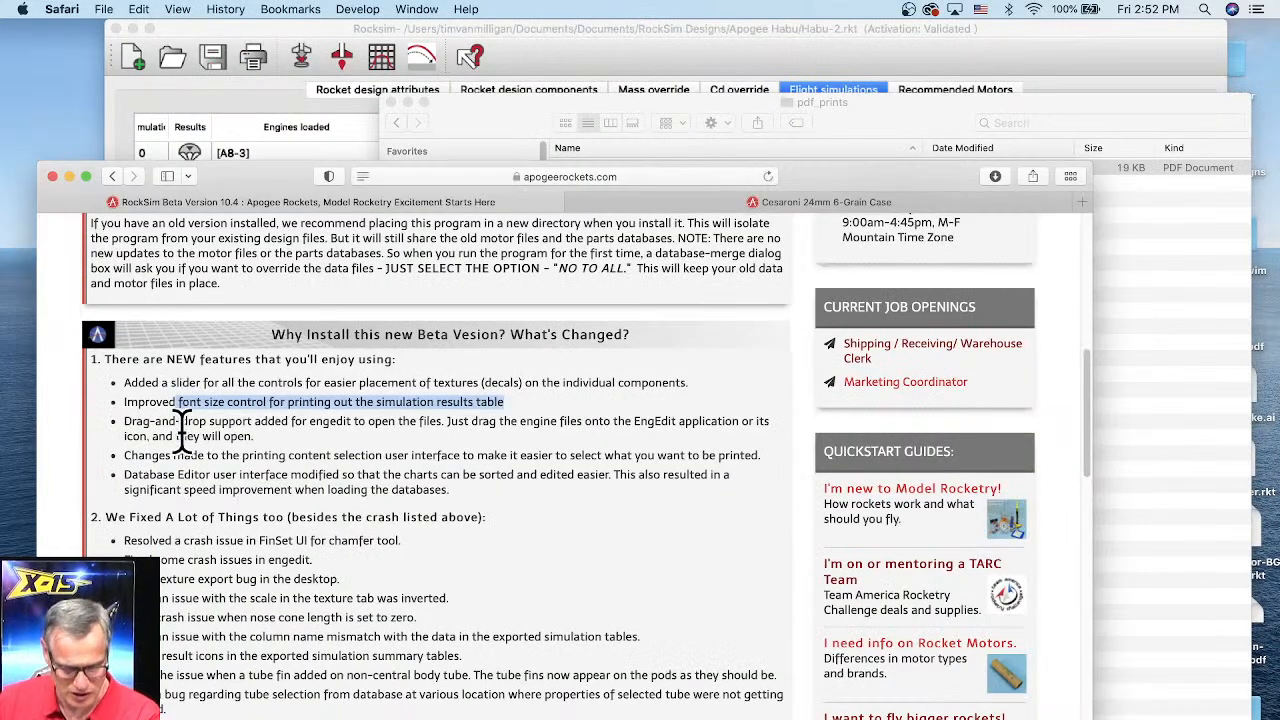
drag(155, 421, 190, 421)
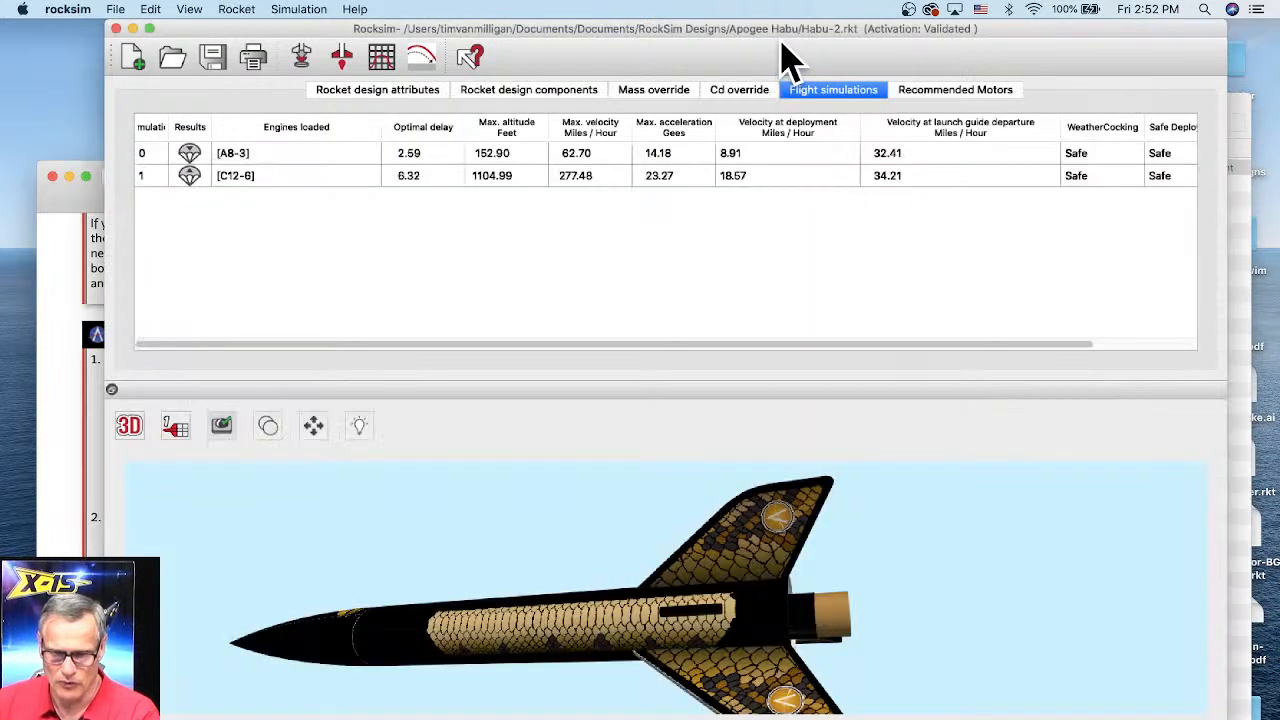
Step: Open the star-trooper.rkt design from the desktop in RockSim by dropping it onto the program window
click(786, 58)
drag(1057, 43, 1005, 43)
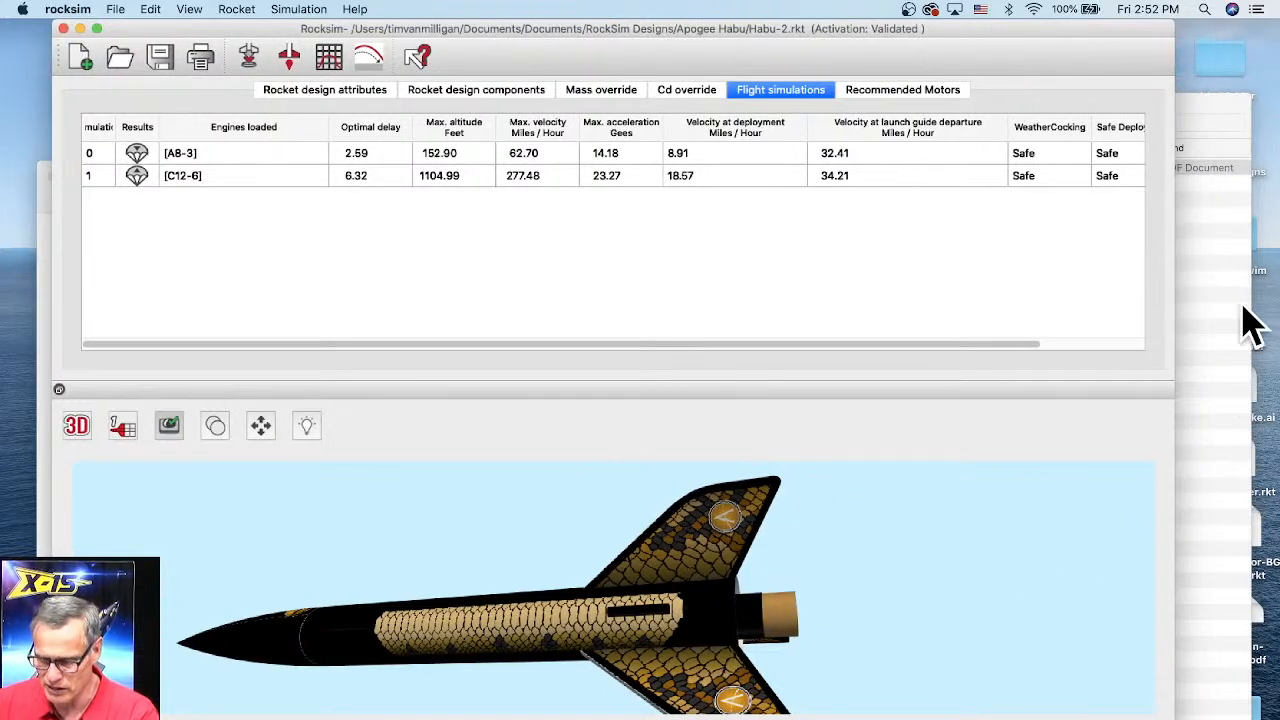
drag(1205, 128, 1180, 650)
click(1111, 508)
click(1237, 468)
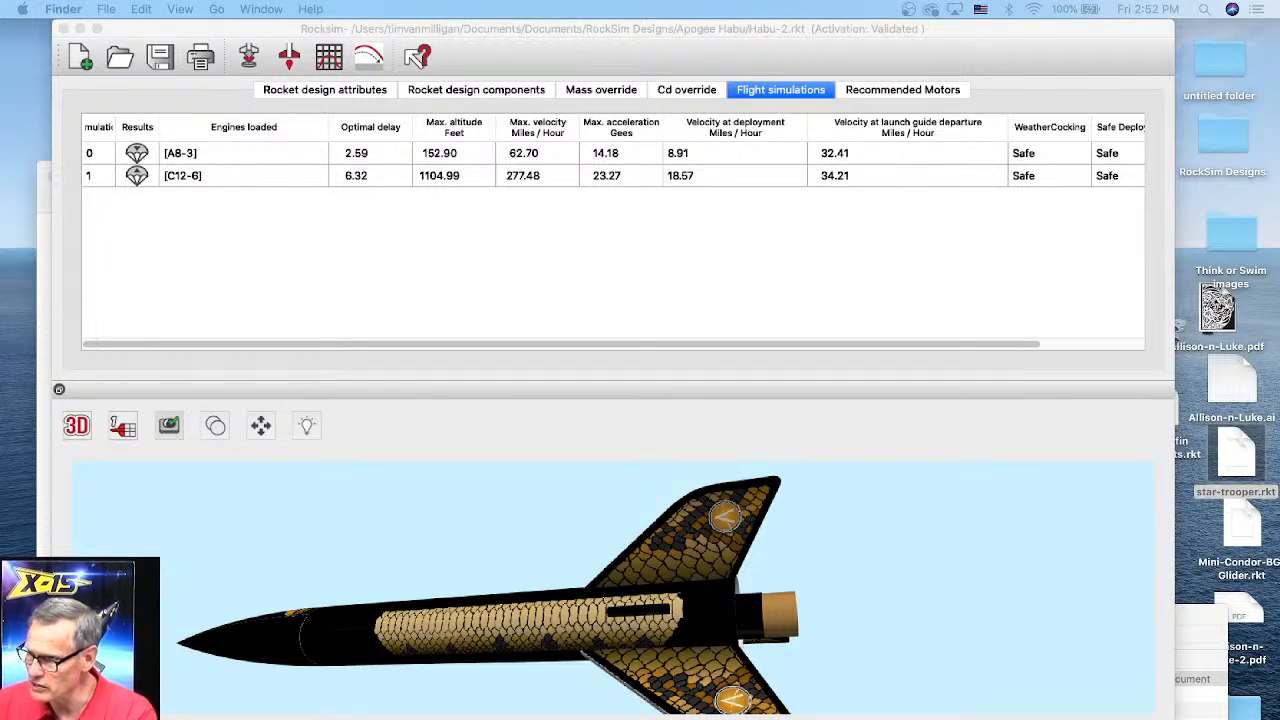
drag(1238, 465, 704, 420)
click(706, 421)
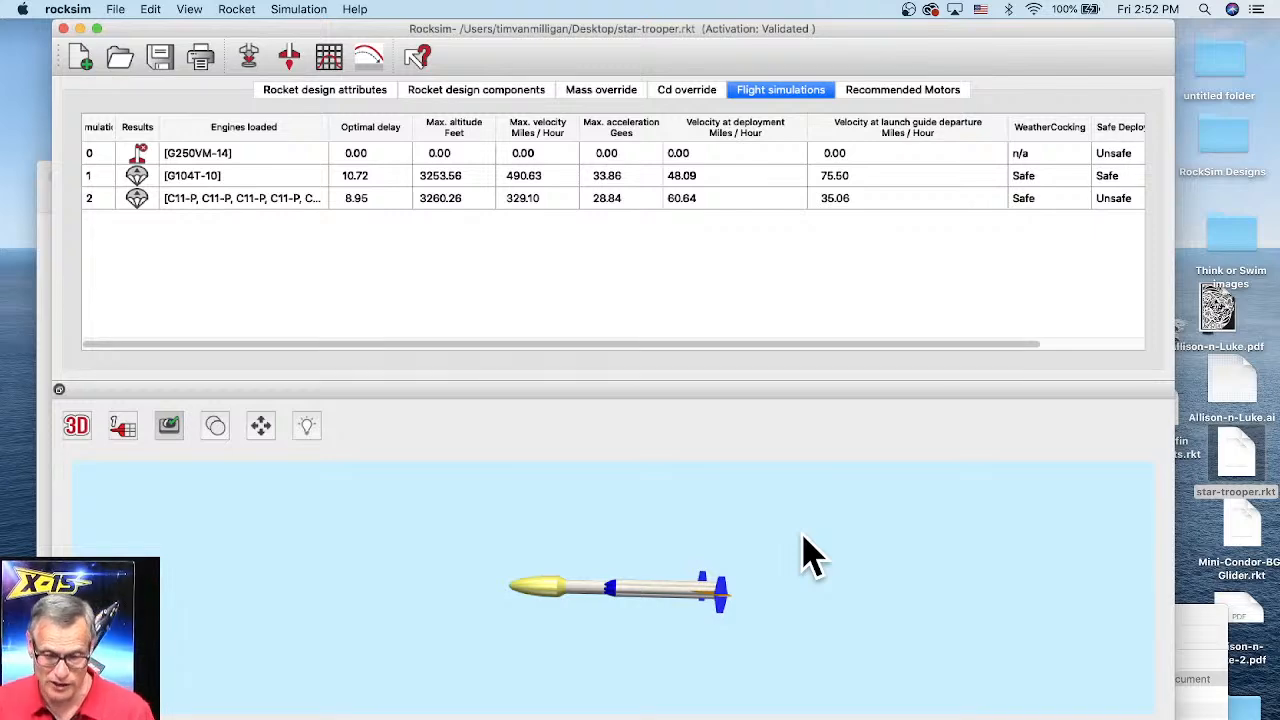
Step: Read through the new-feature and bug-fix entries listed in the beta release notes
key(super+Tab)
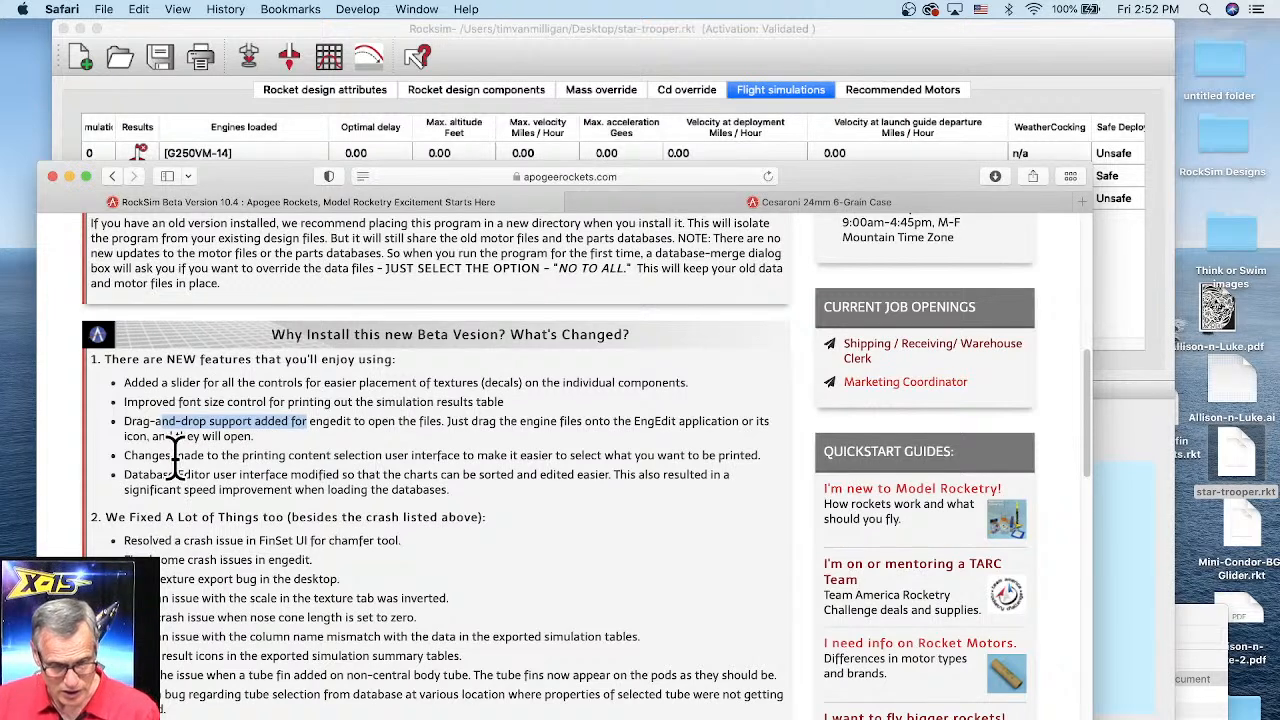
drag(125, 455, 354, 446)
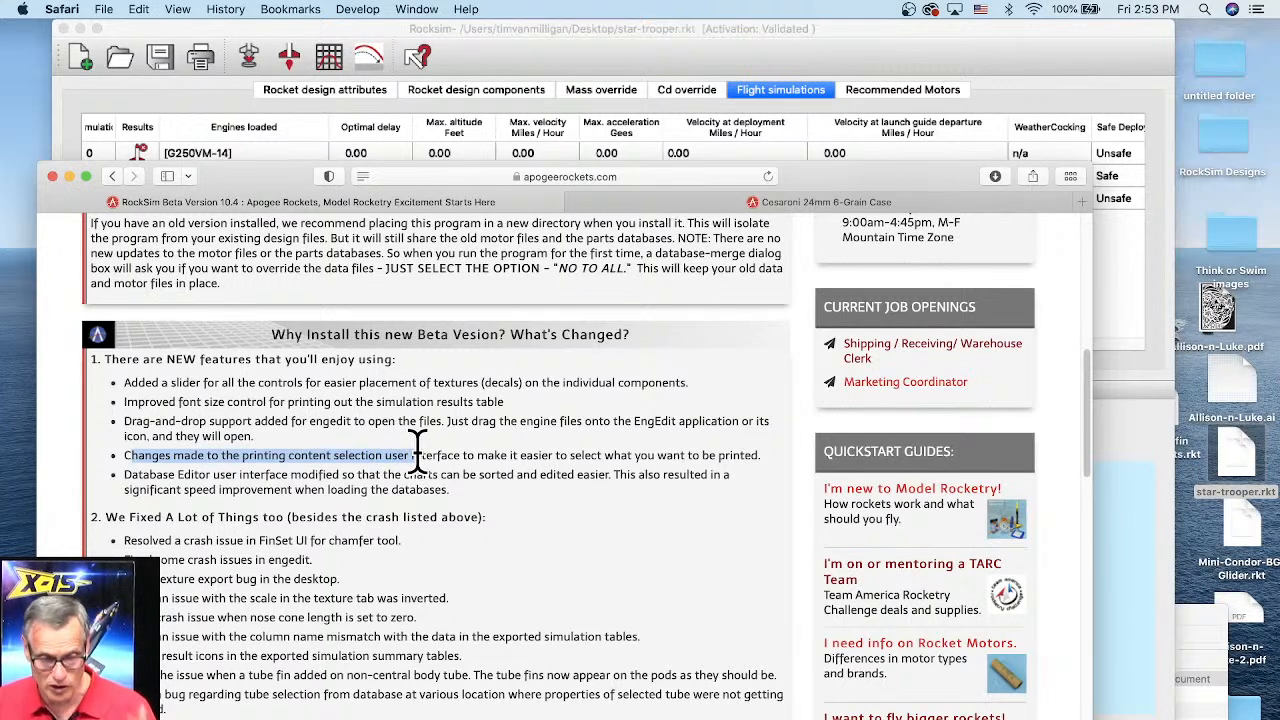
click(125, 480)
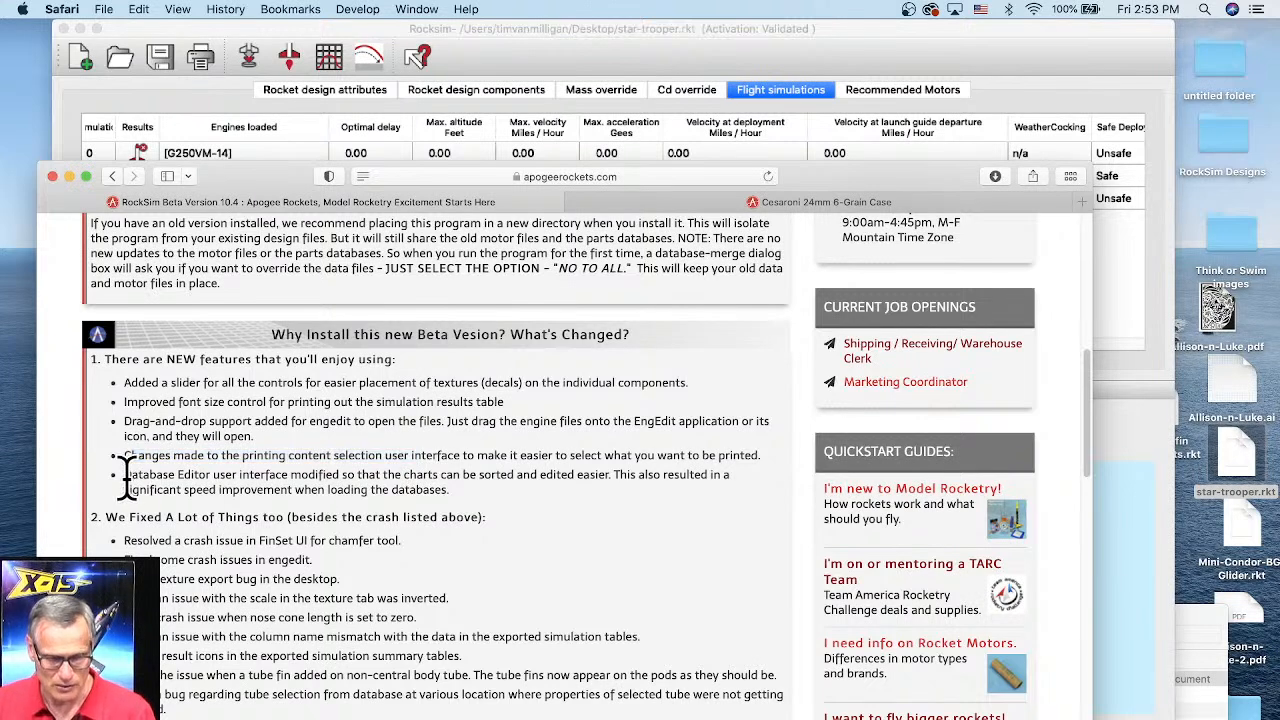
drag(125, 480, 455, 478)
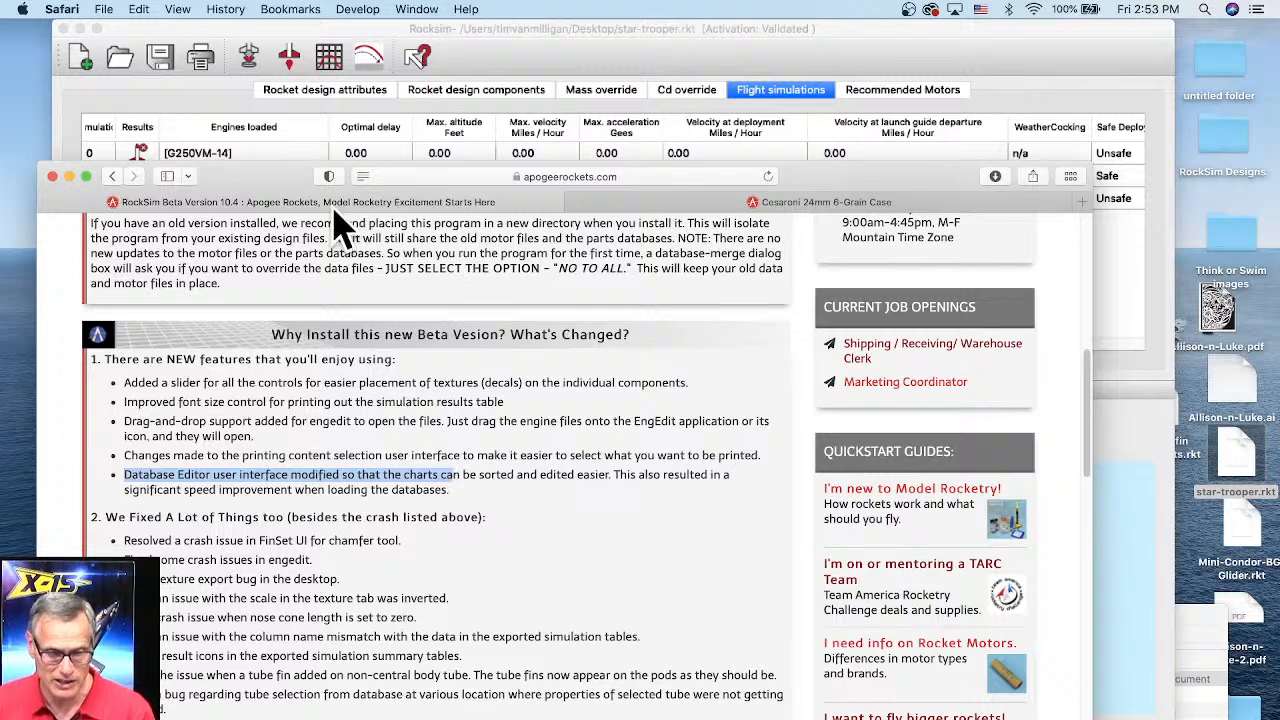
drag(288, 177, 320, 63)
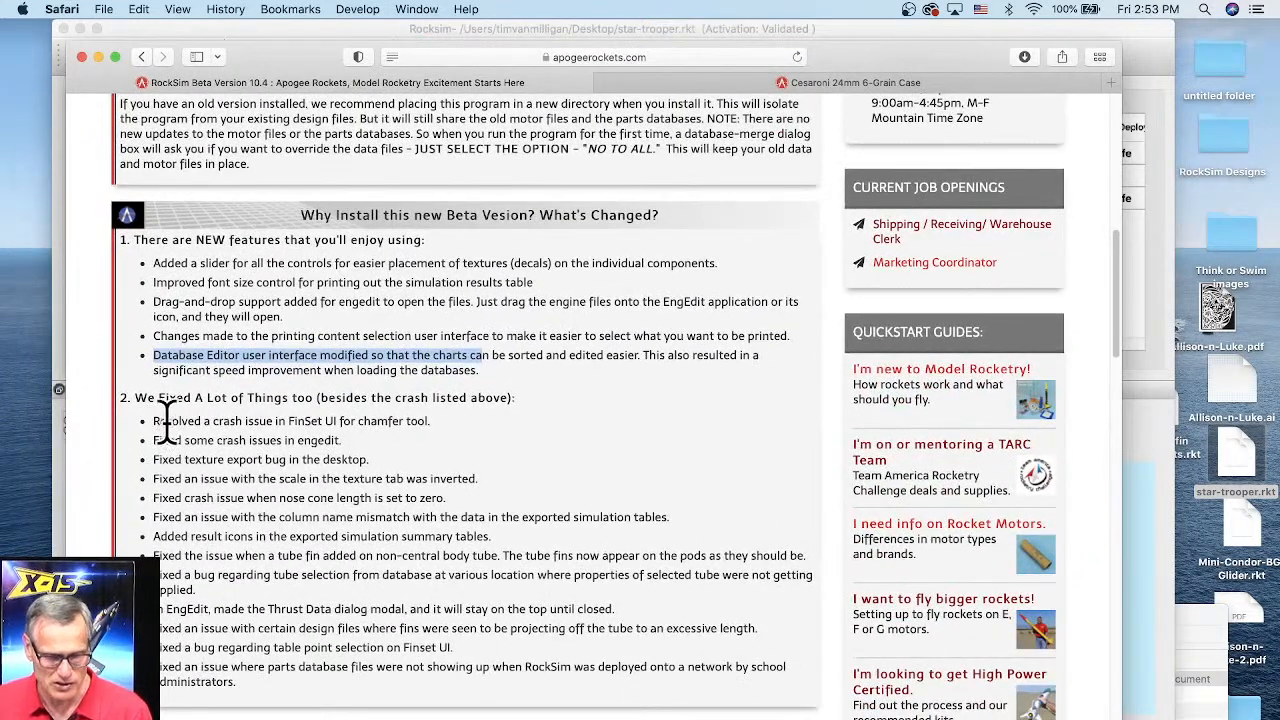
drag(153, 421, 329, 438)
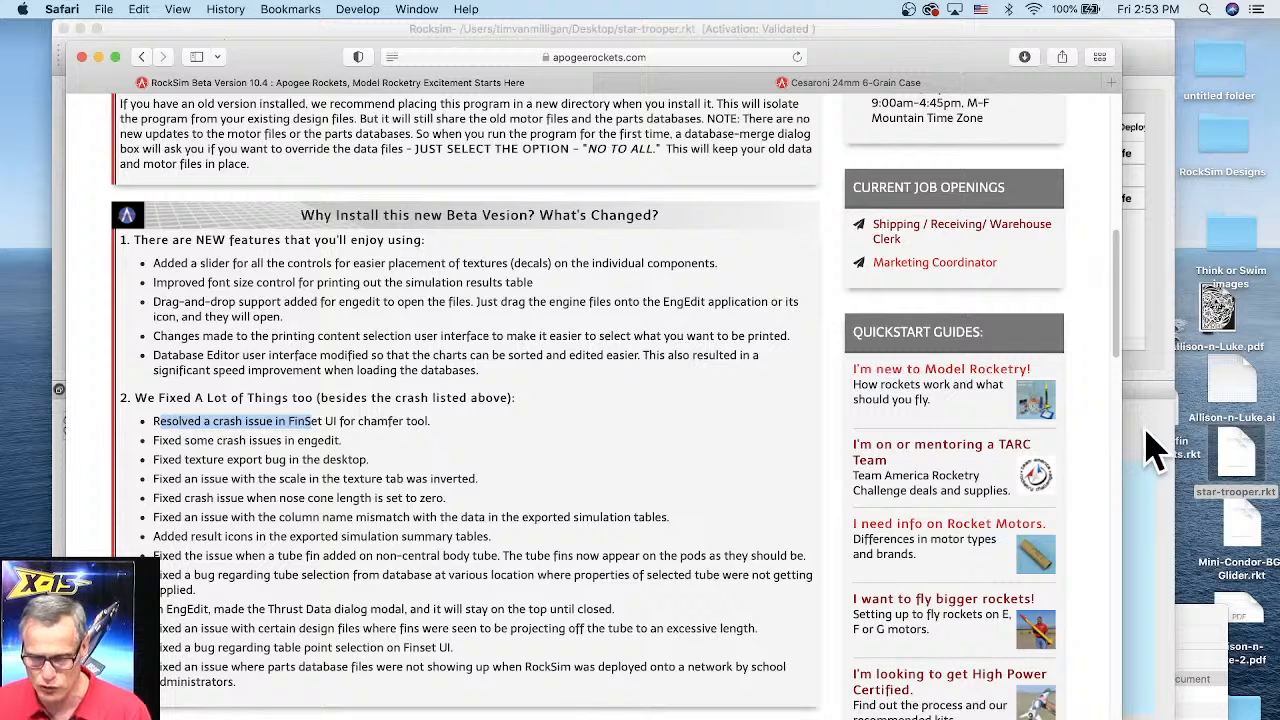
Step: Open the Right Wing Pod's fin set for editing and select the fin's outer trailing corner point on the plan points graph
click(1146, 457)
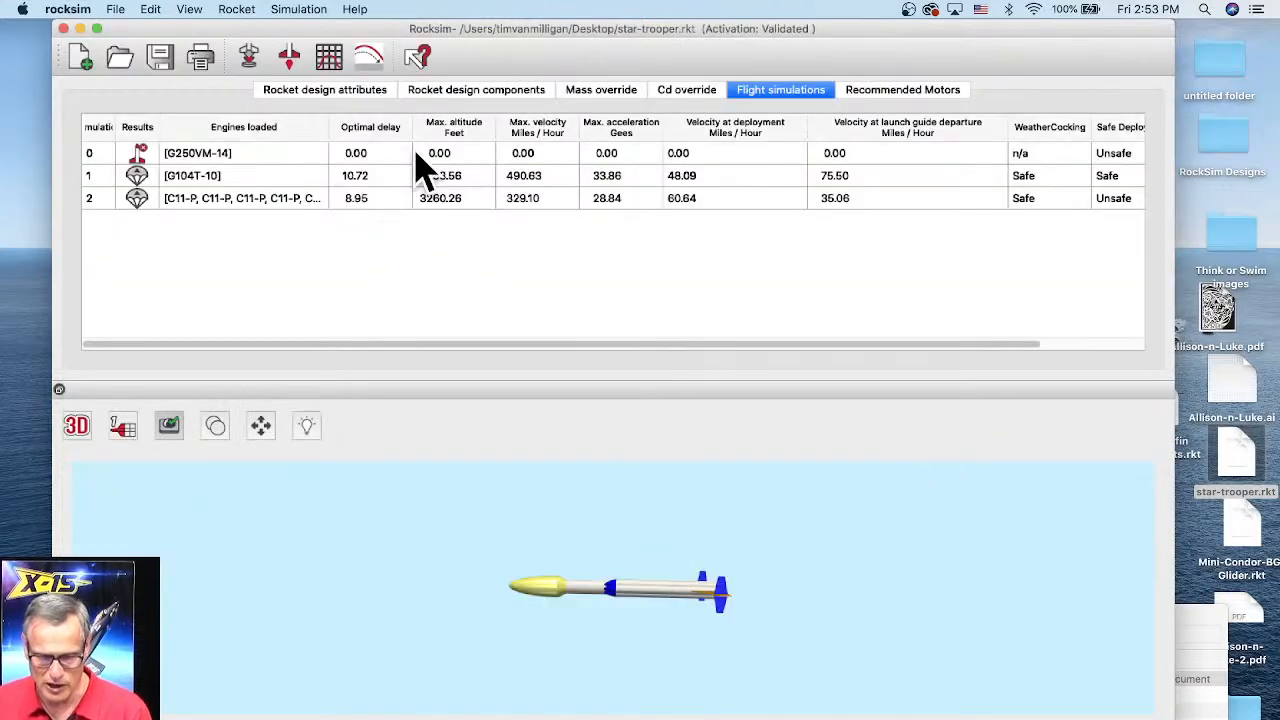
click(480, 92)
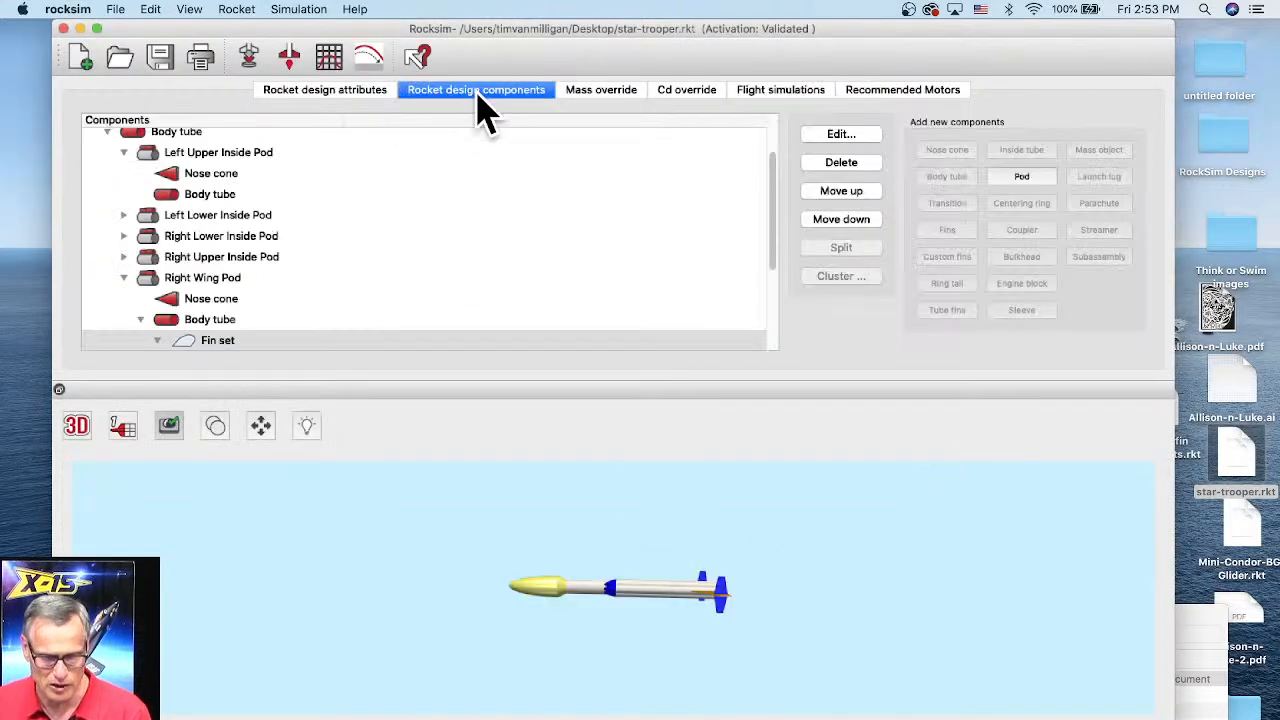
click(226, 341)
double_click(226, 339)
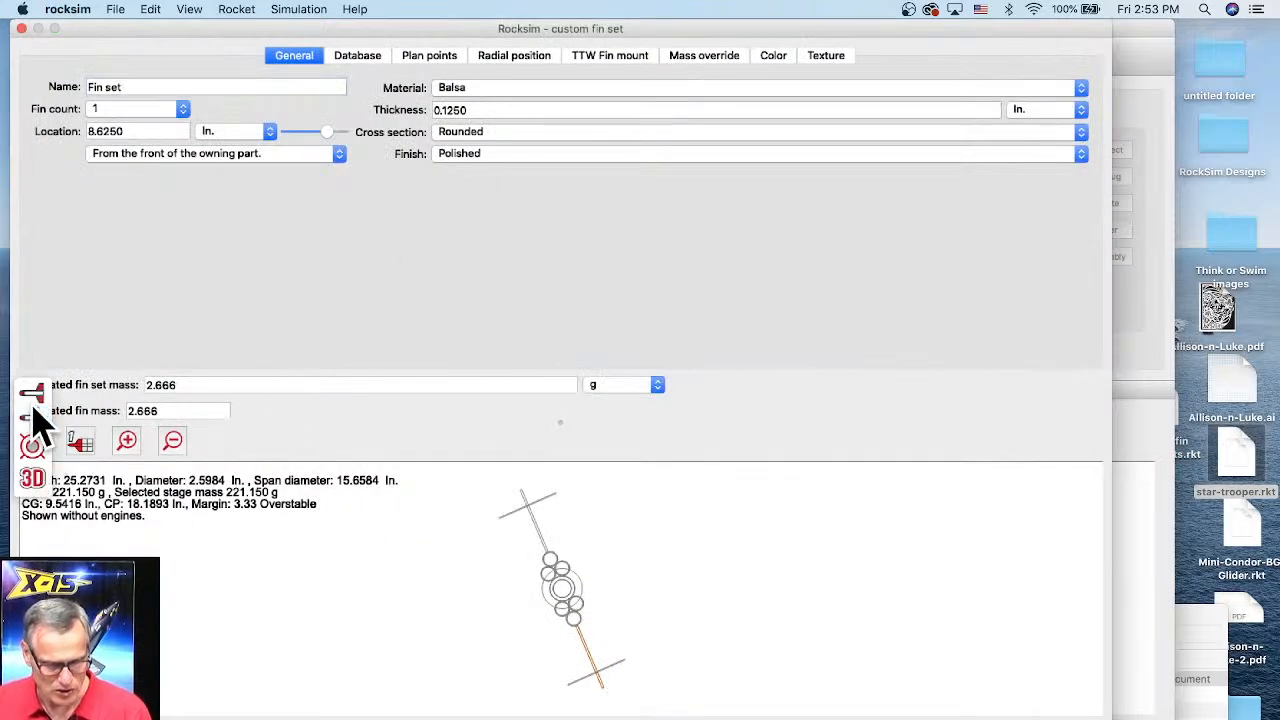
click(33, 442)
scroll(753, 563, up, 8)
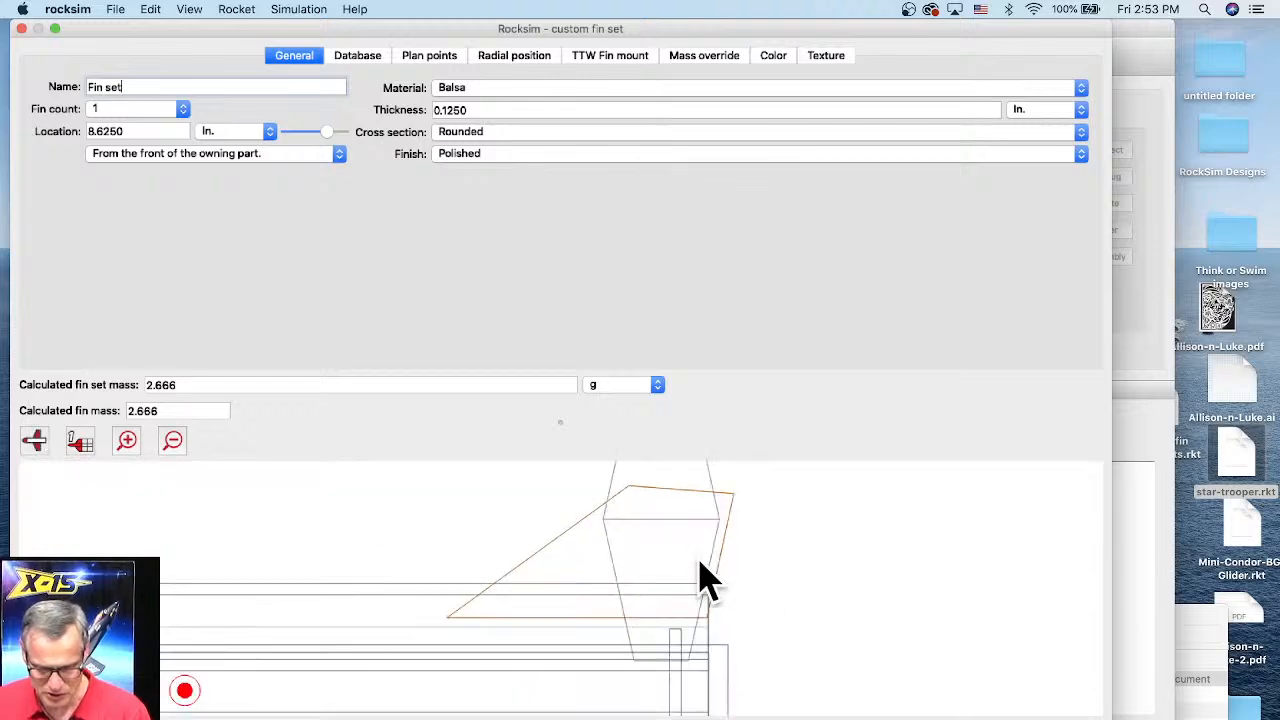
click(421, 60)
drag(180, 149, 322, 245)
click(244, 200)
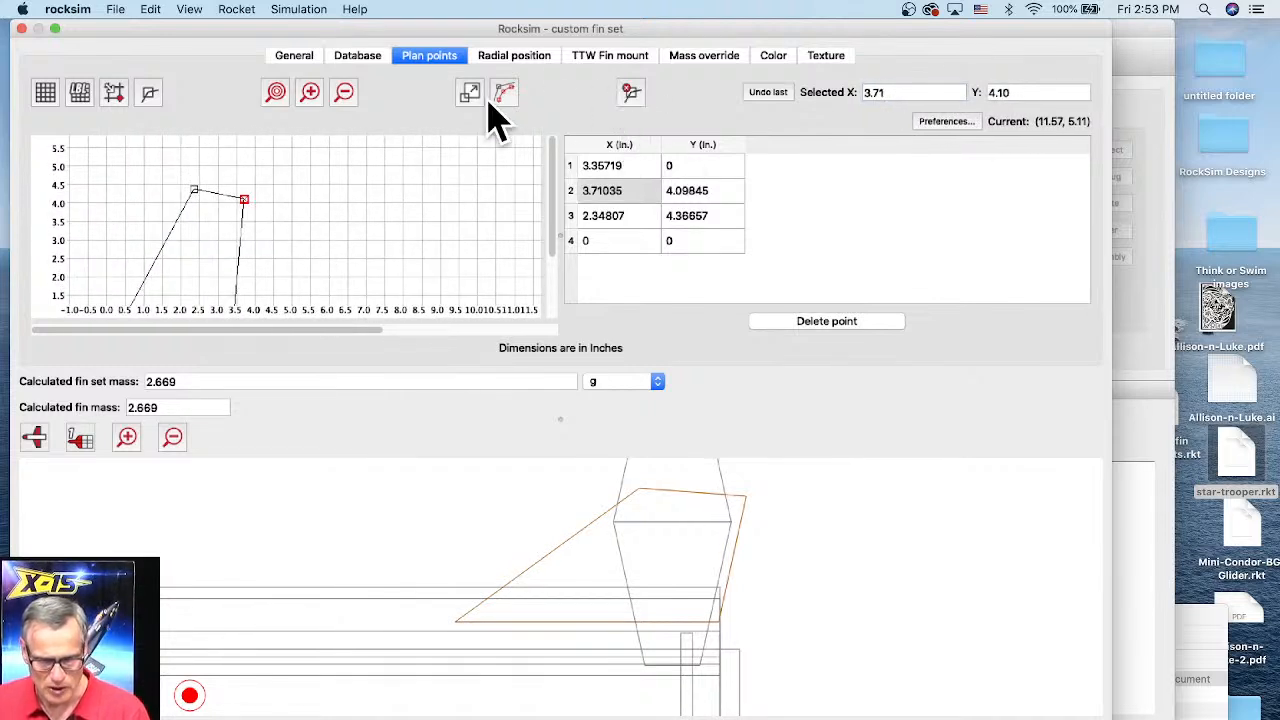
Step: Chamfer the selected fin corner with a 0.2500 in. radius and 5 points
click(504, 92)
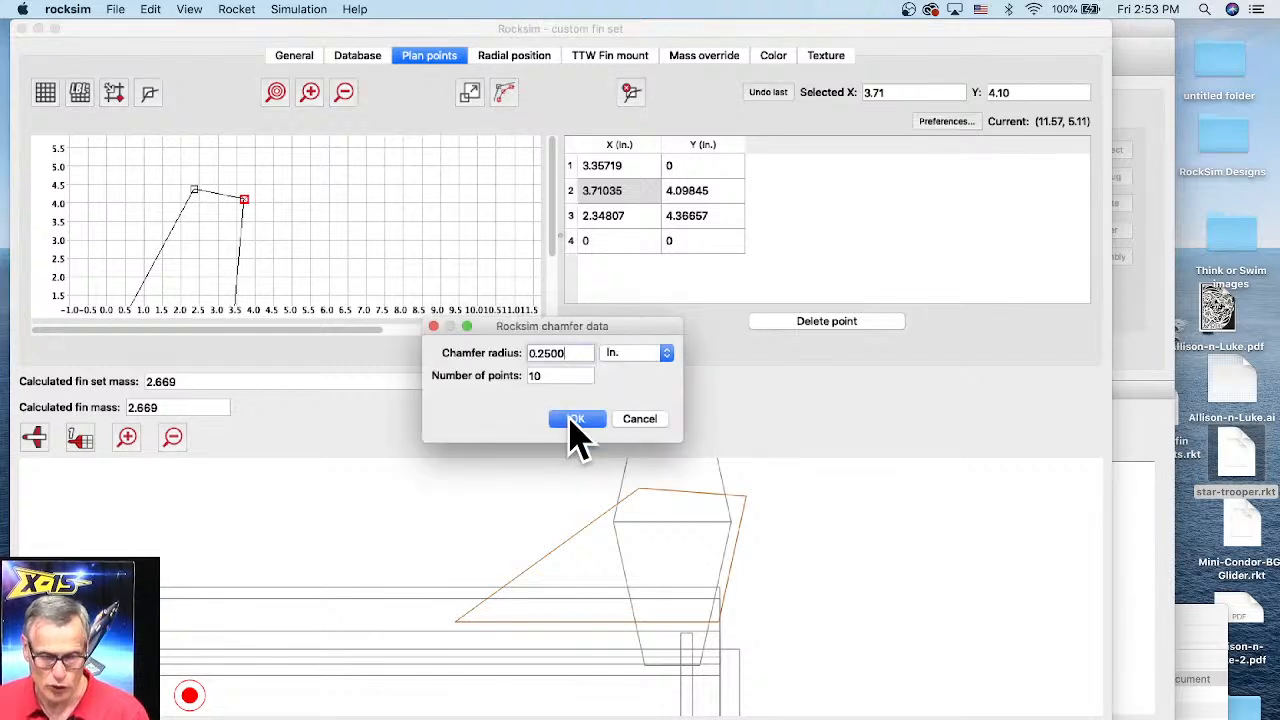
key(Tab)
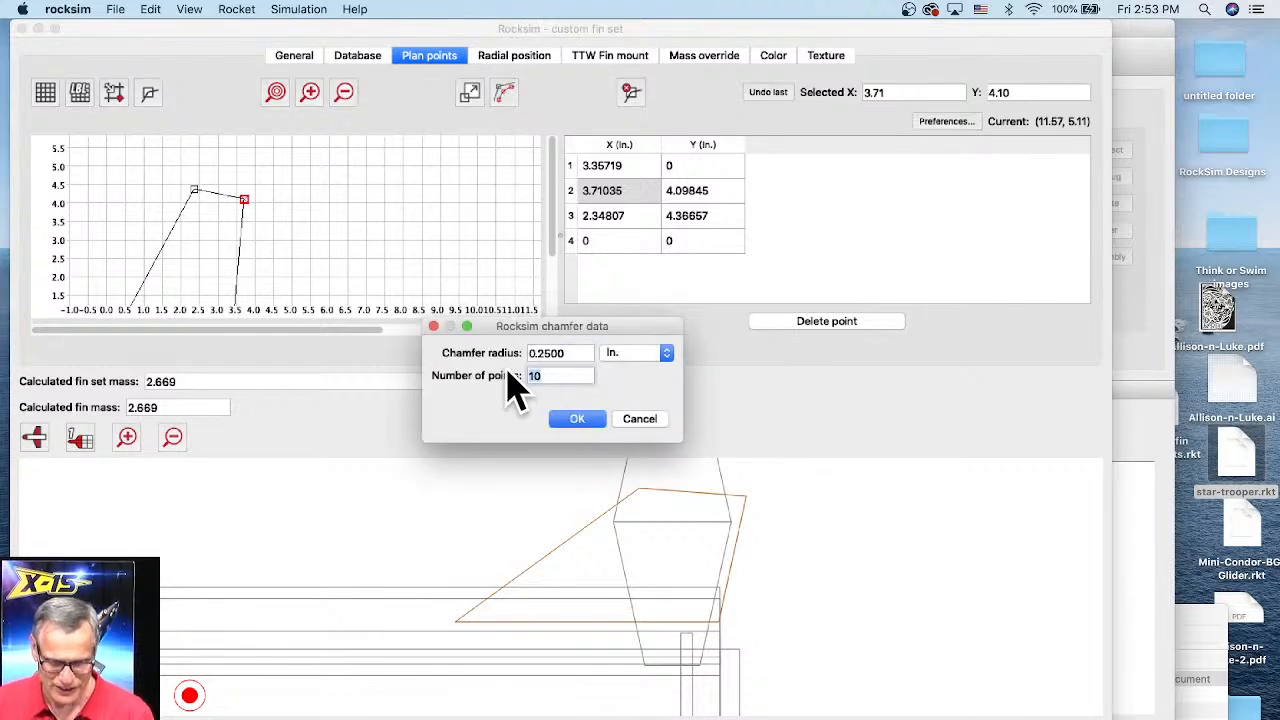
text(5)
click(585, 421)
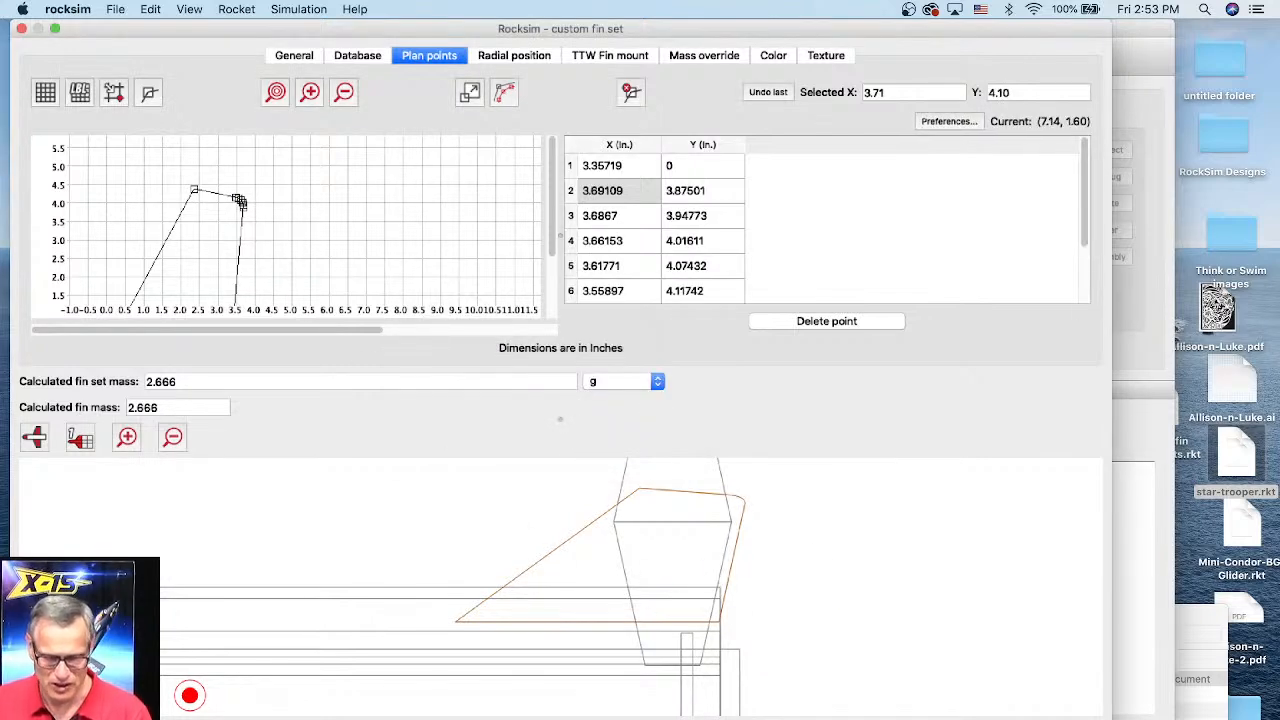
Step: Highlight the texture export bug fix entry in the beta release notes
key(super+Tab)
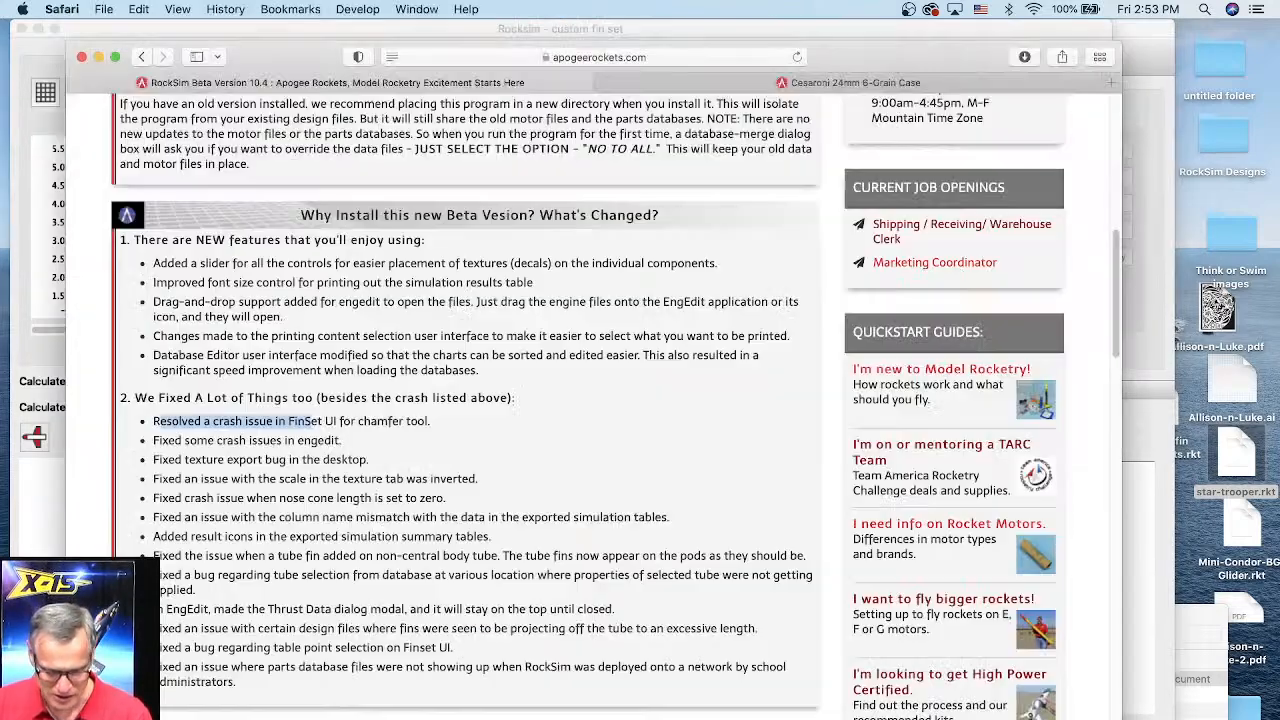
drag(184, 459, 369, 459)
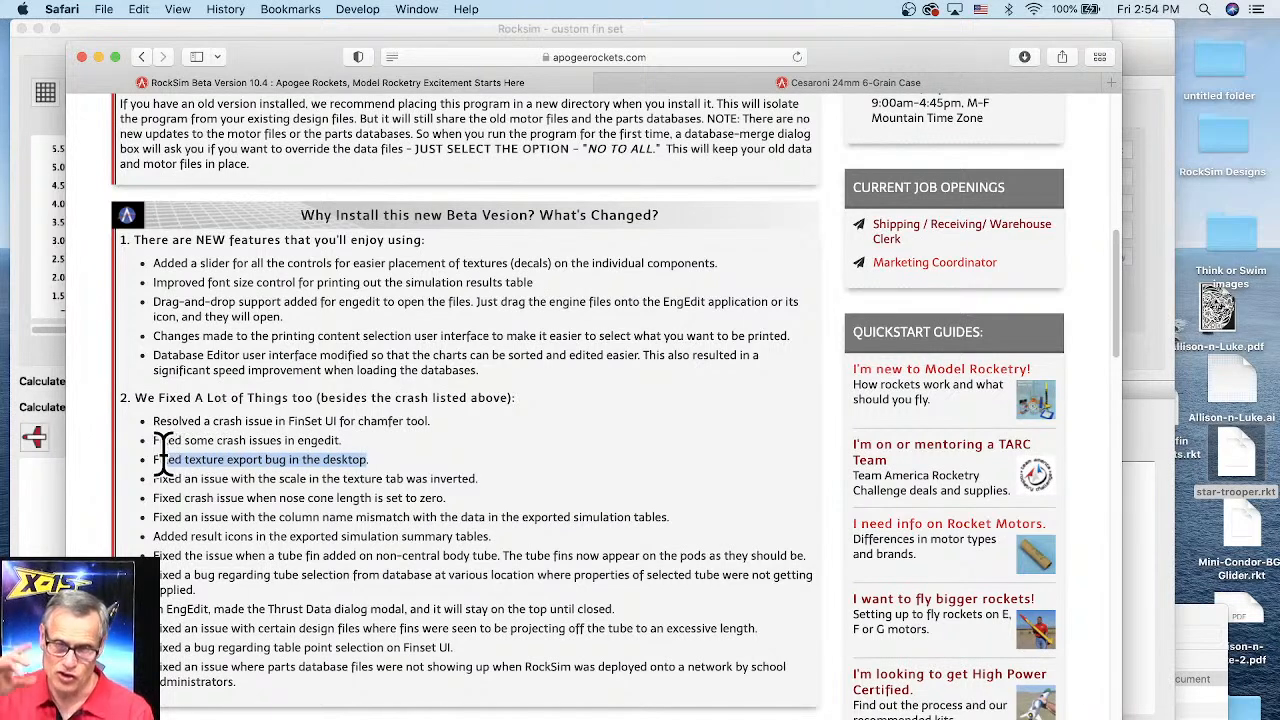
drag(163, 455, 155, 460)
click(167, 459)
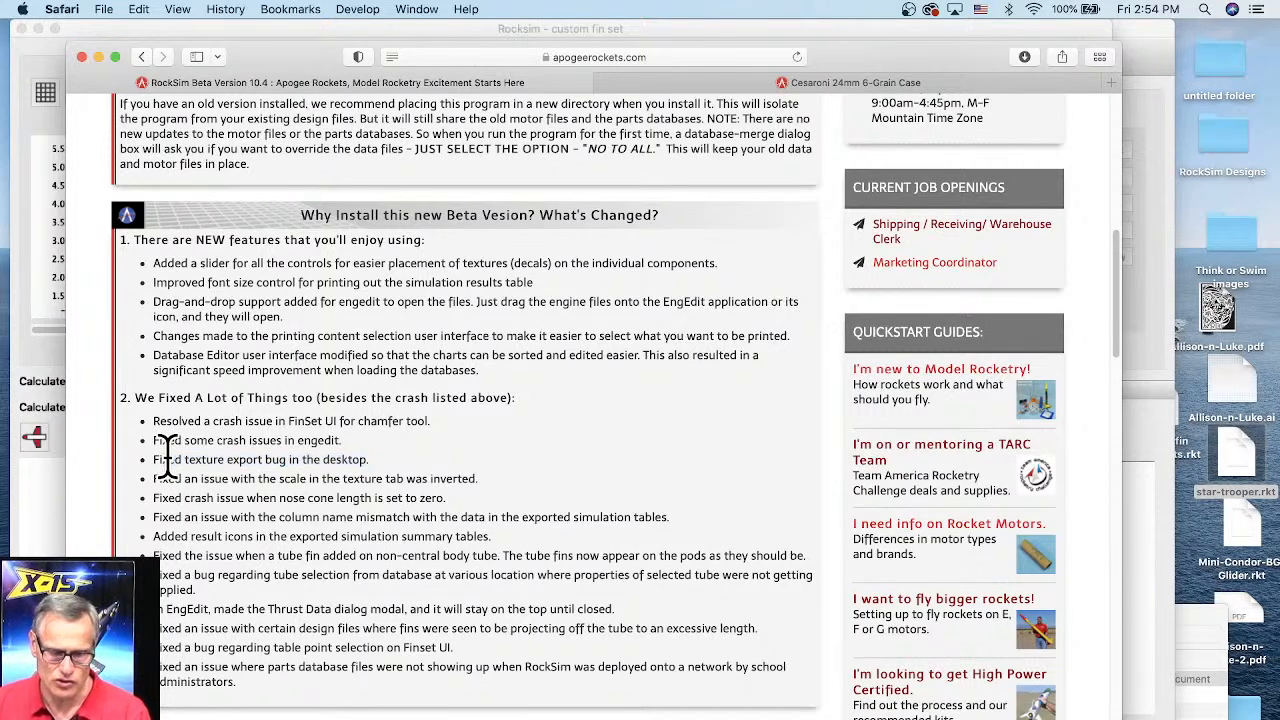
triple_click(368, 455)
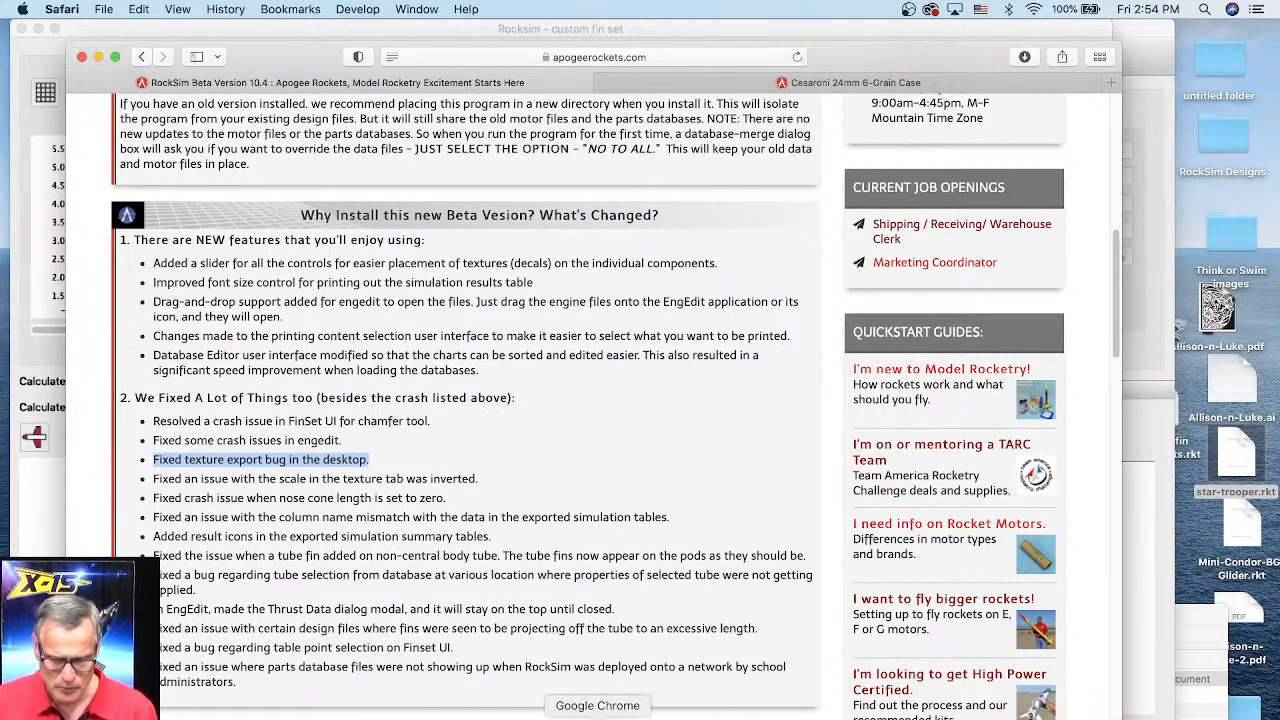
Step: Open a new Chrome window, go to rocksim.com, and enlarge the window
right_click(604, 714)
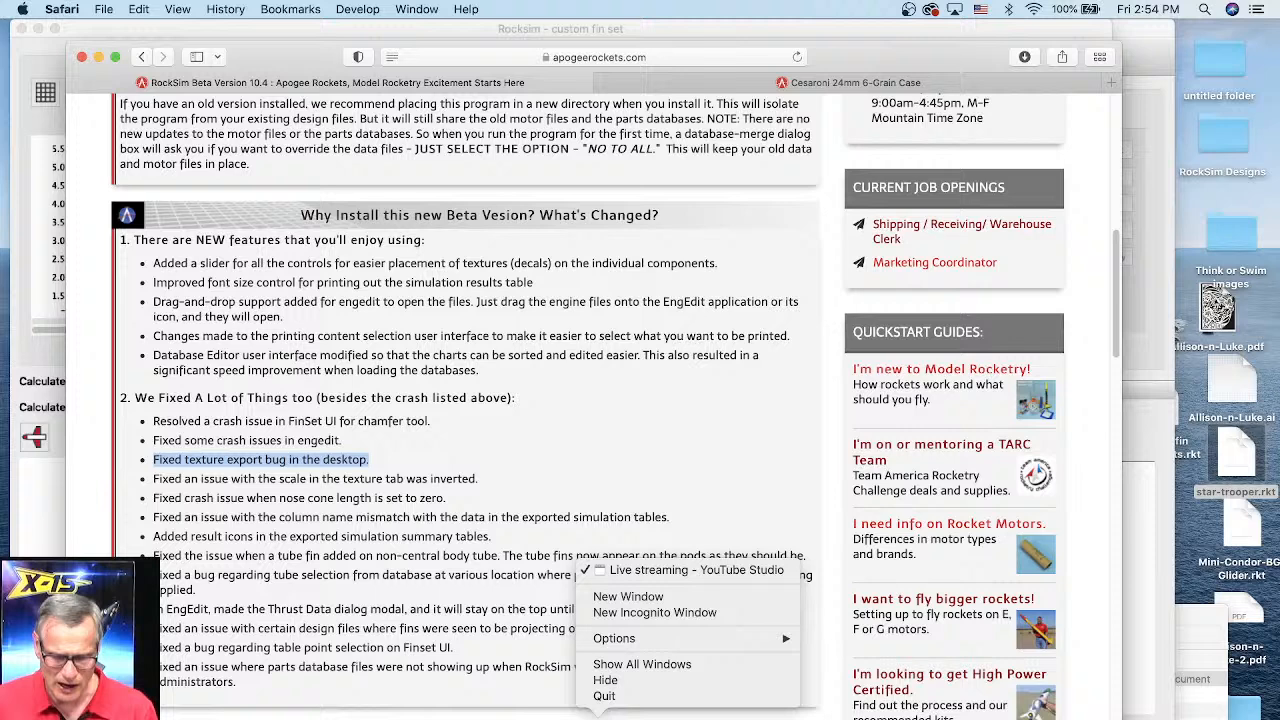
click(630, 593)
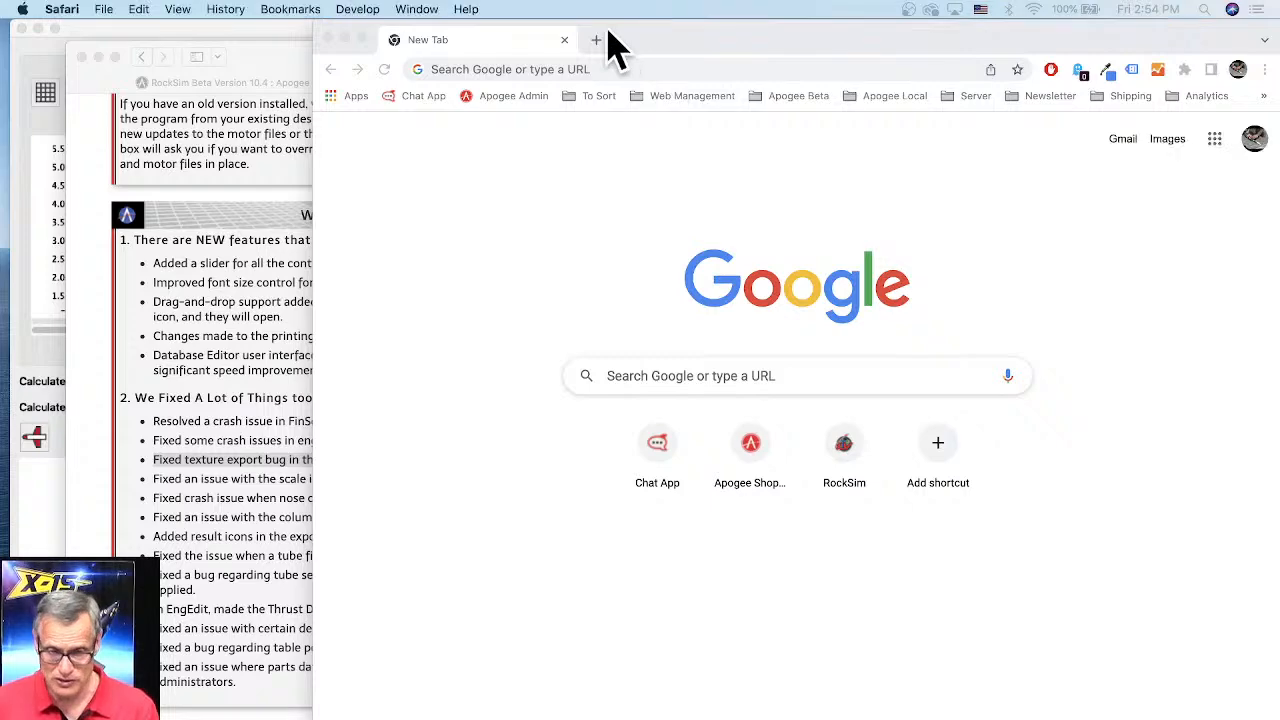
drag(569, 44, 380, 40)
click(292, 72)
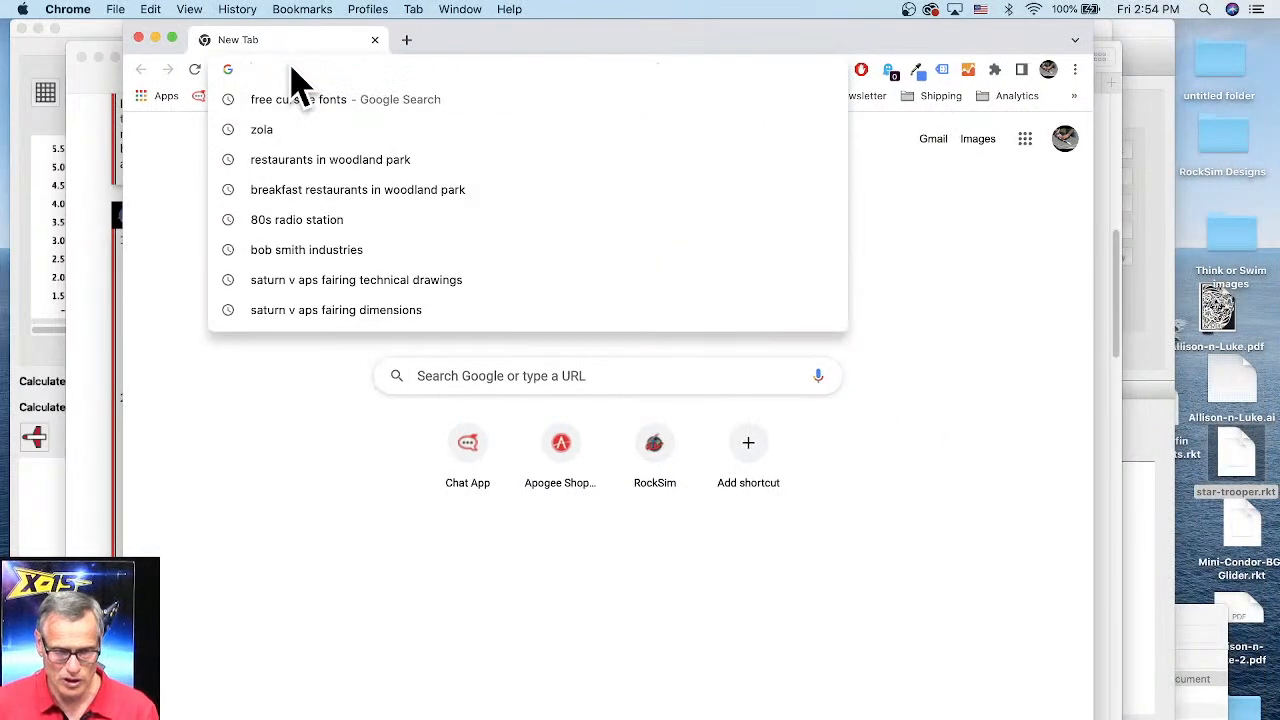
text(rocksim.com)
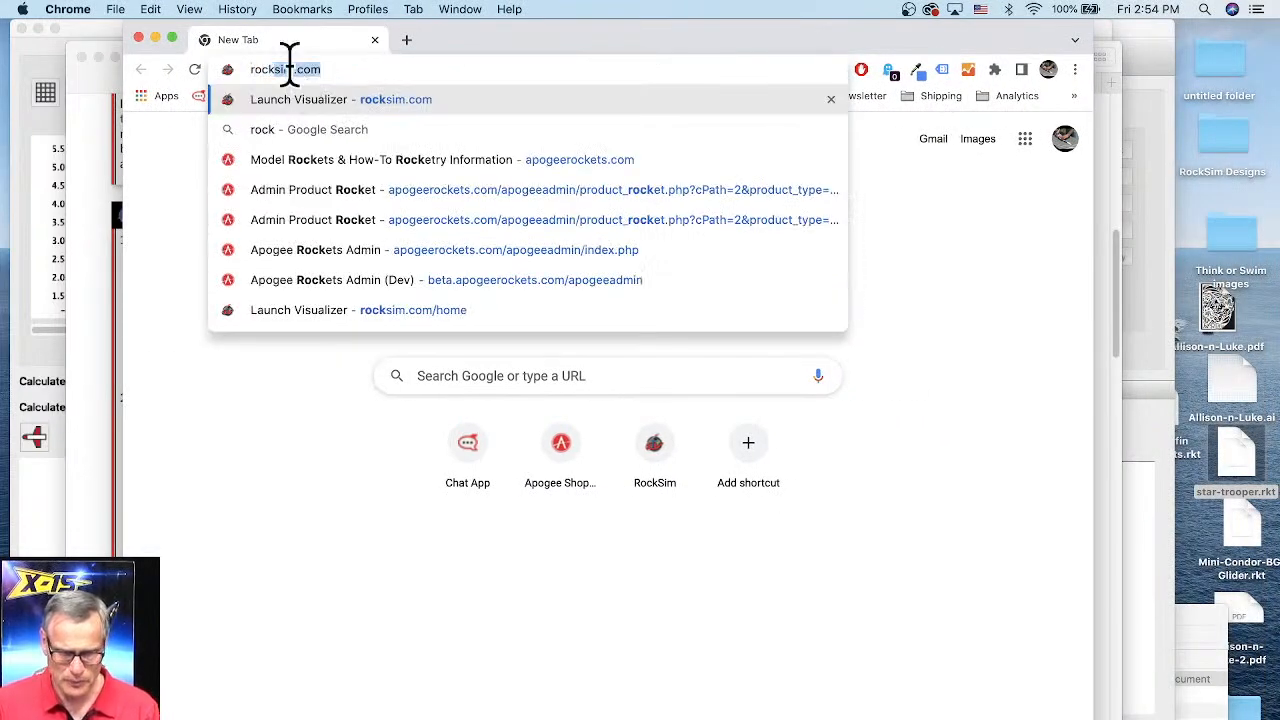
key(Return)
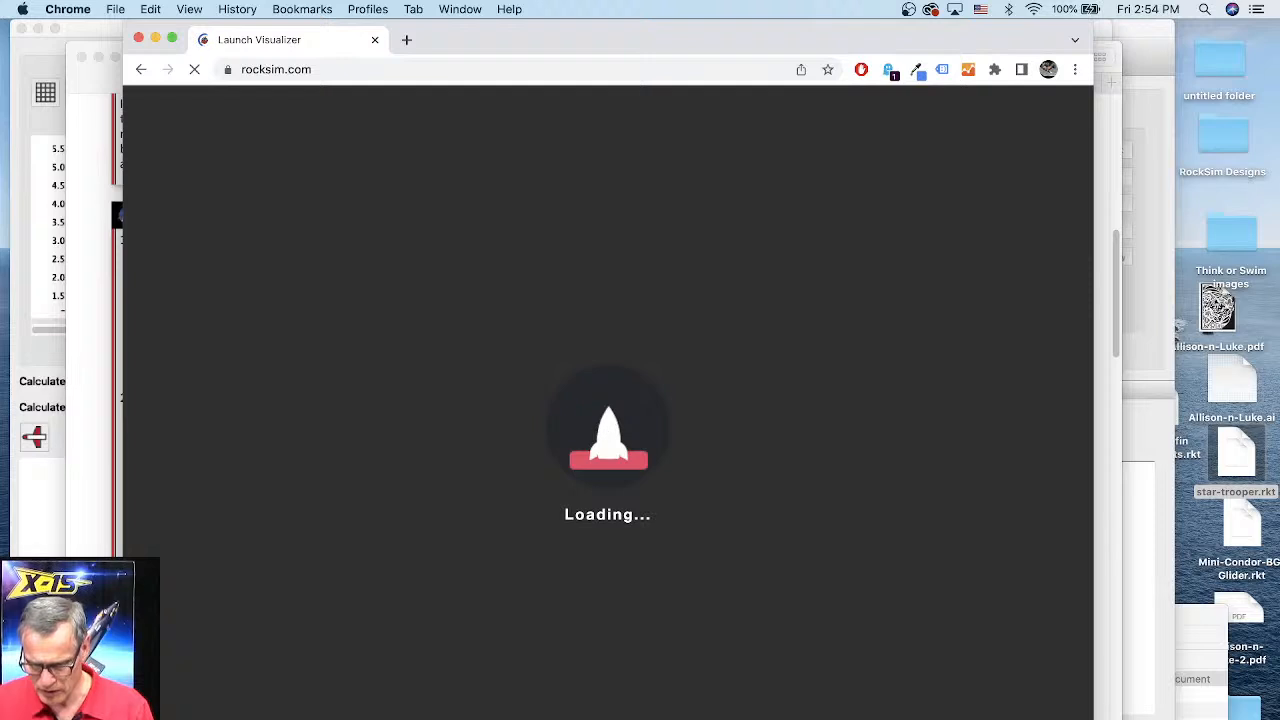
drag(1093, 718, 1246, 680)
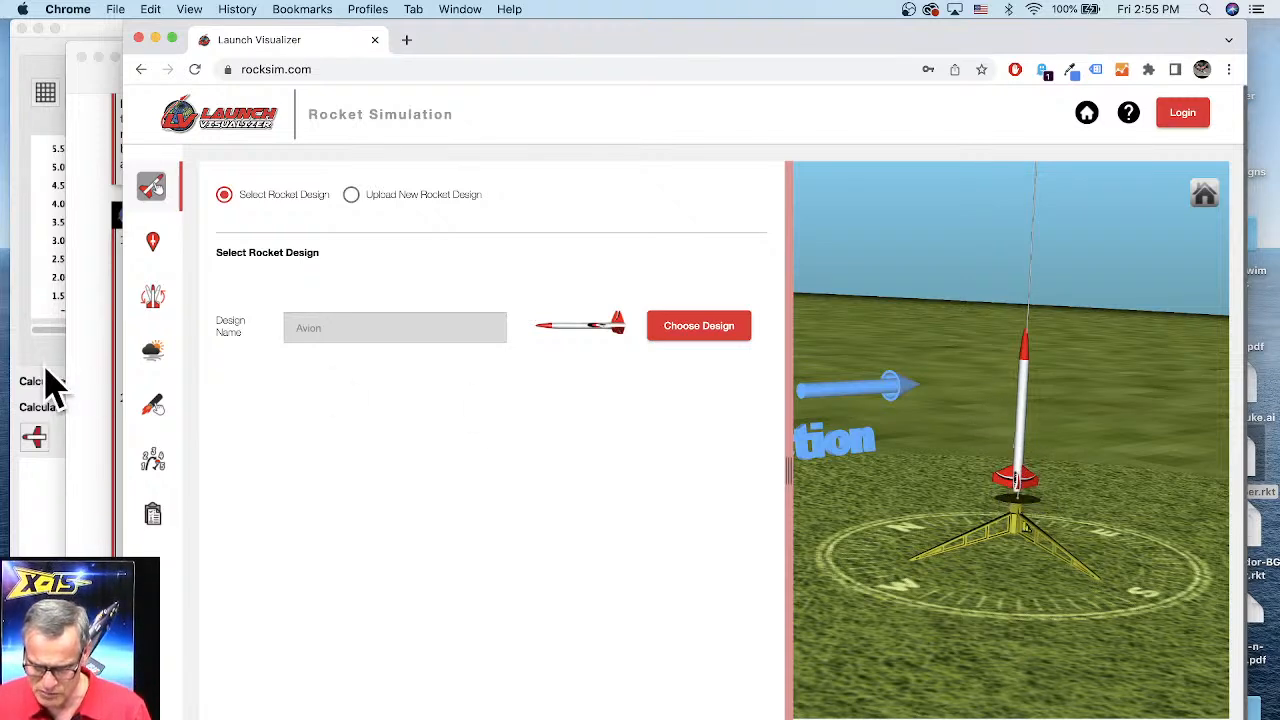
Step: Highlight the texture tab scale fix and the nose cone length crash fix in the beta release notes
click(80, 355)
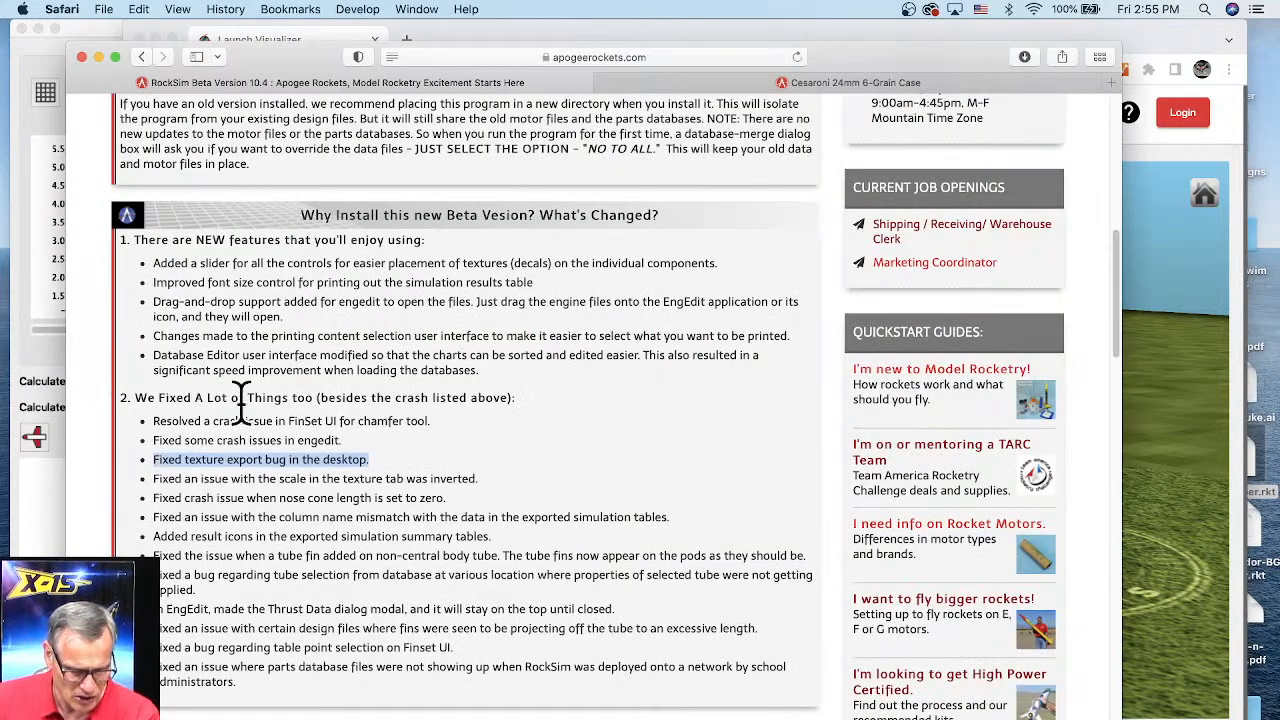
drag(154, 479, 310, 480)
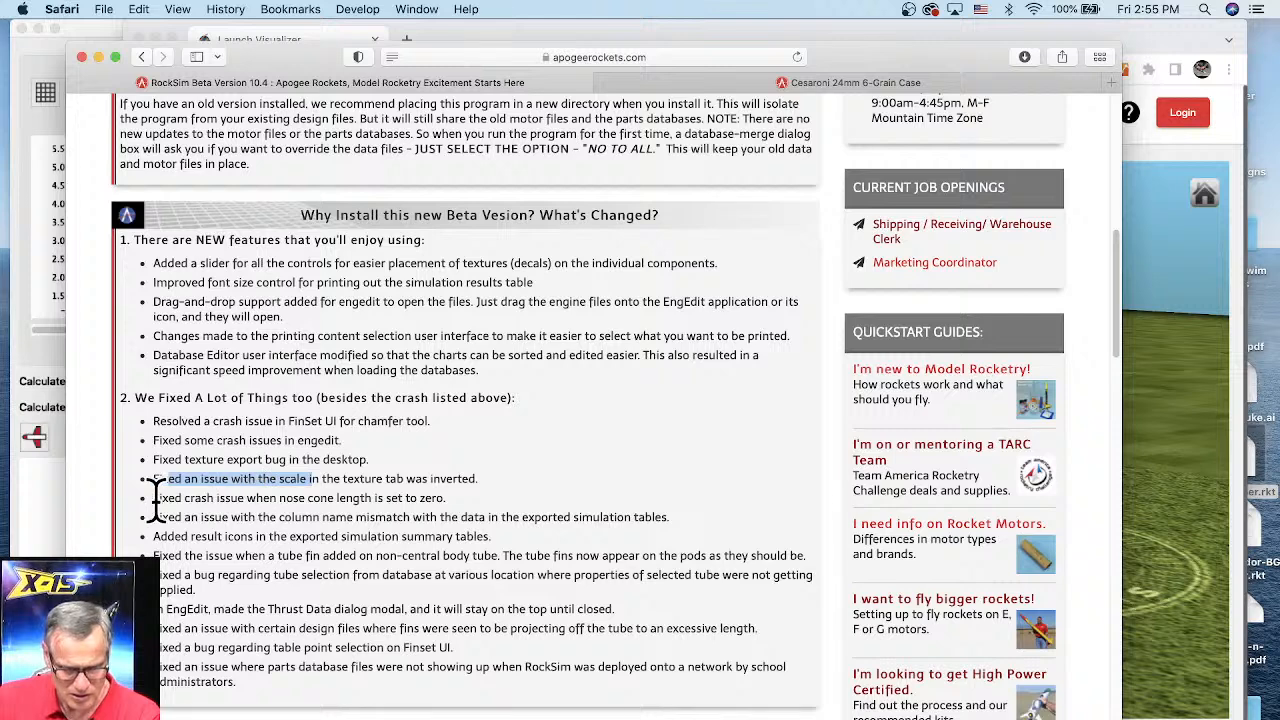
drag(153, 498, 446, 497)
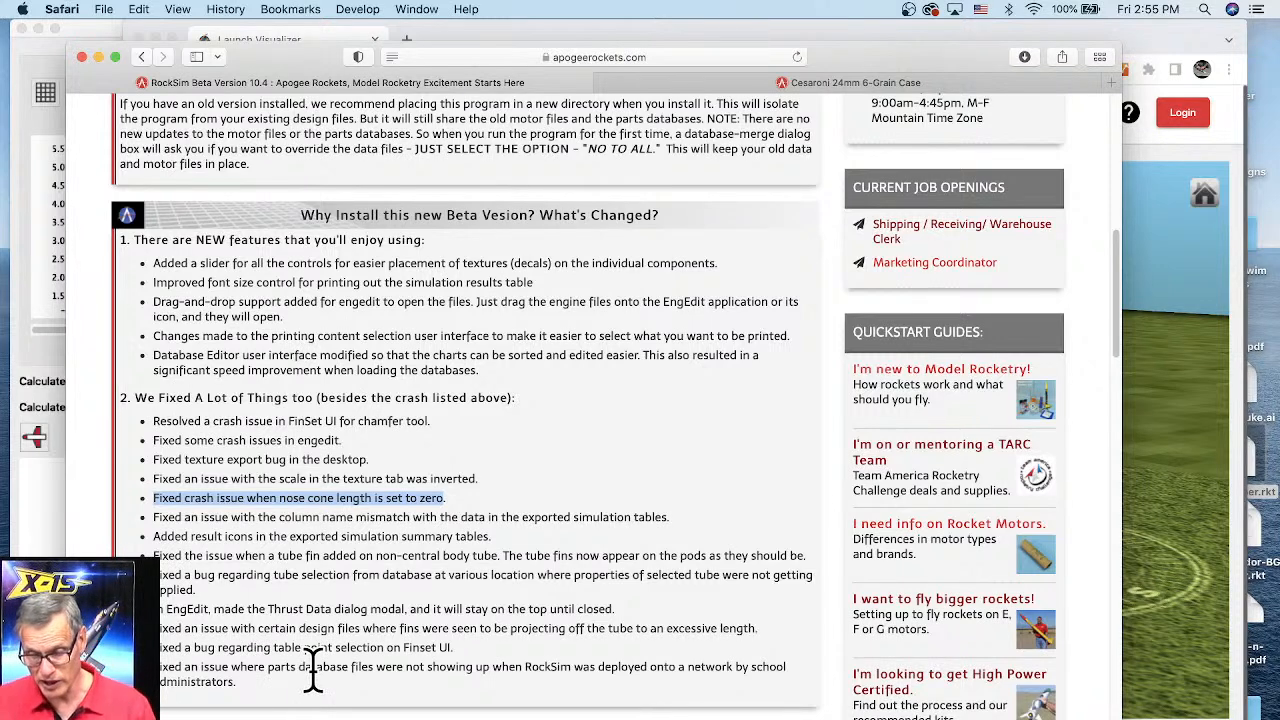
Step: Close the fin set editor without saving the changes
drag(962, 65, 979, 43)
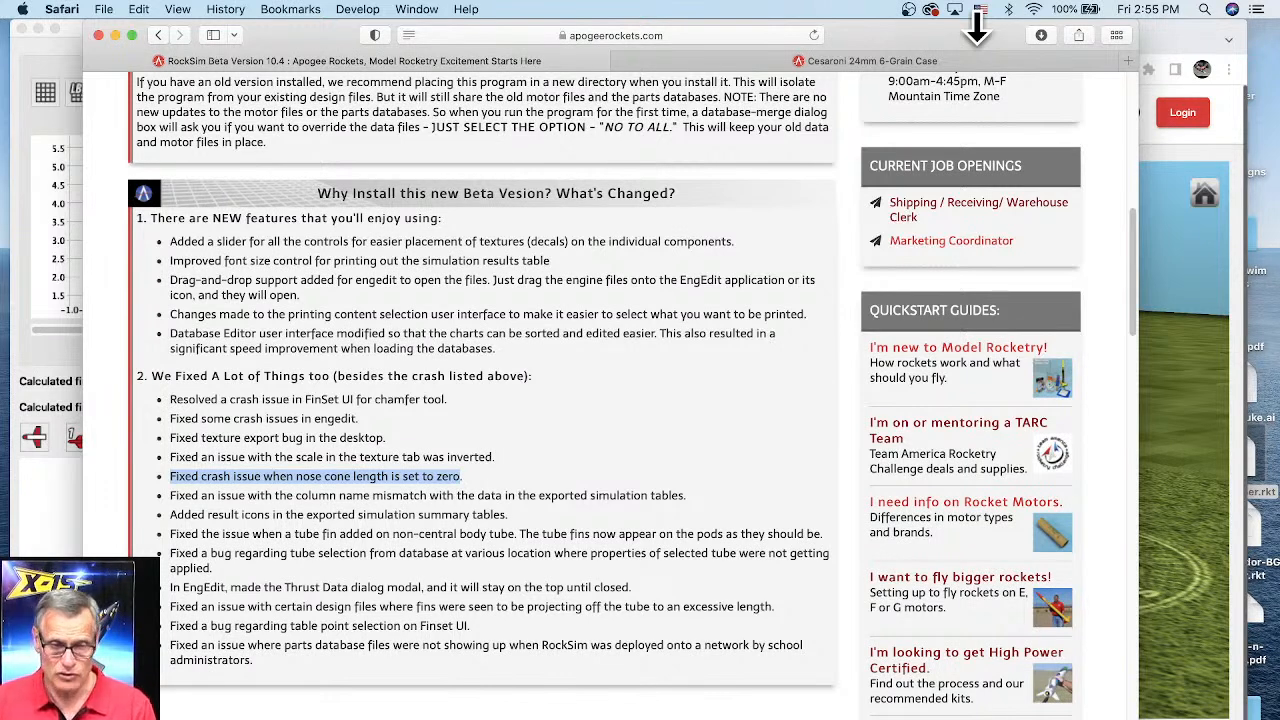
click(65, 62)
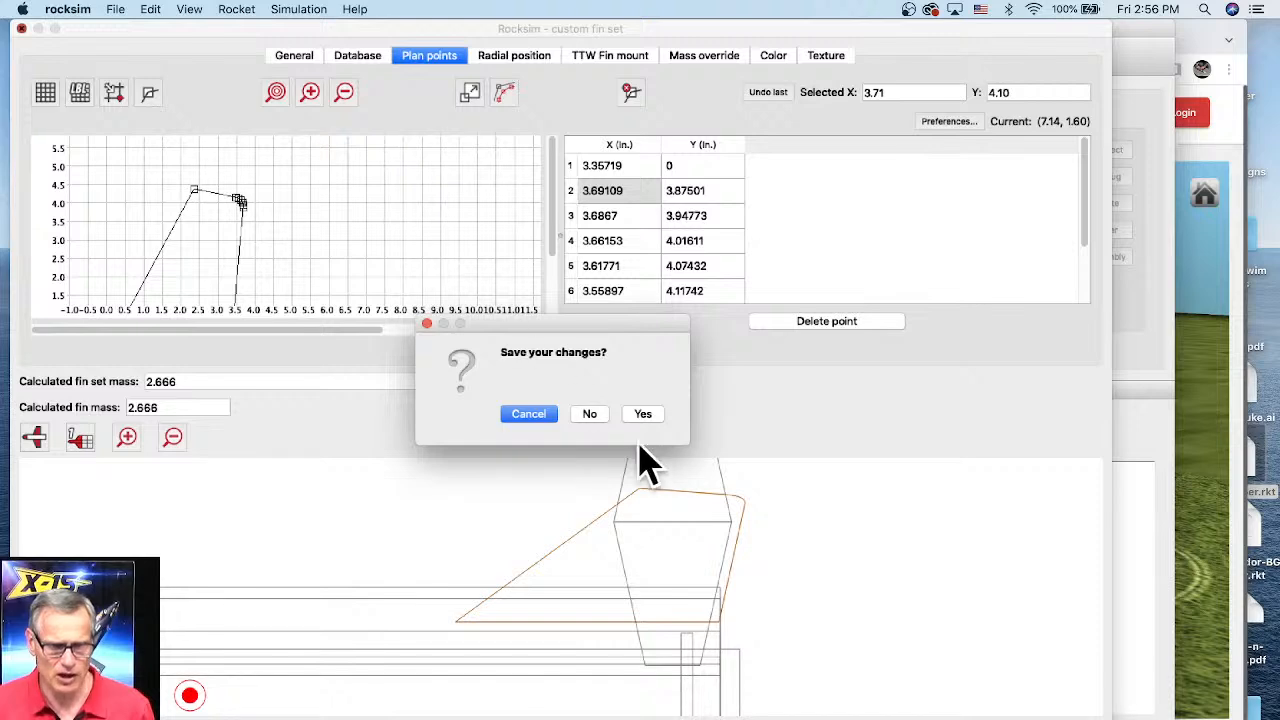
click(592, 416)
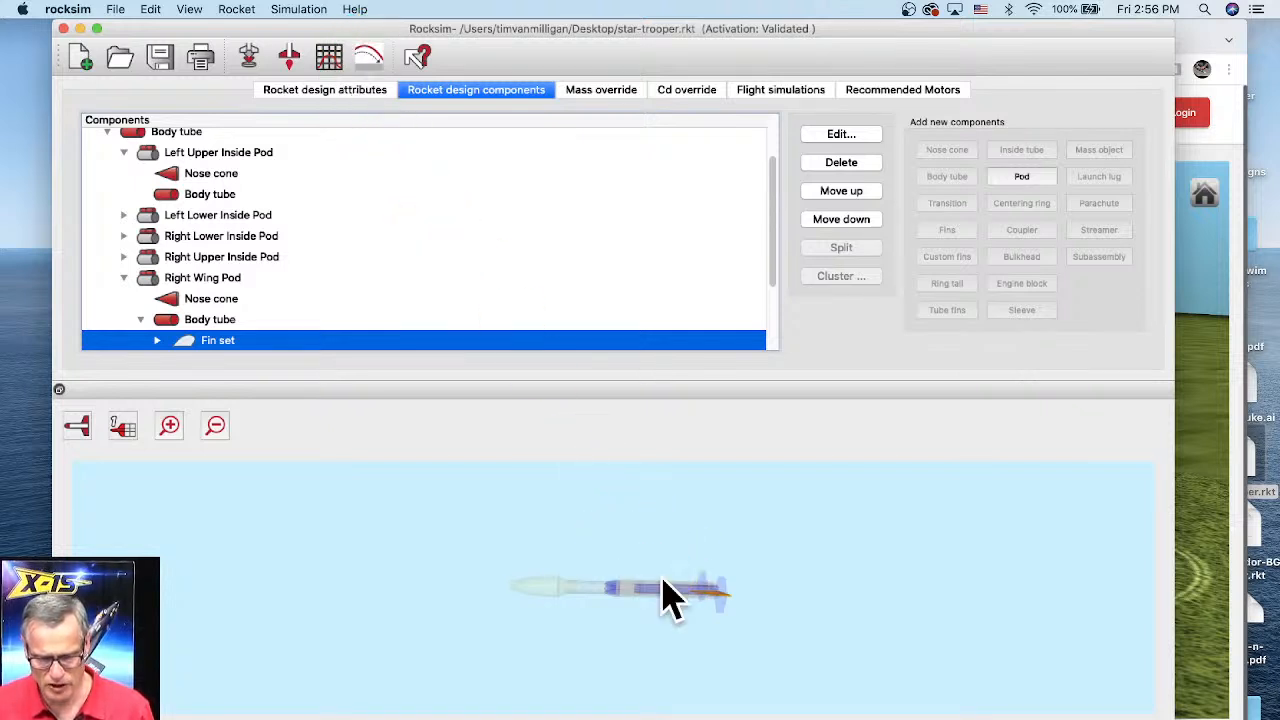
Step: Switch the rocket preview to the 3D rendered view
key(shift+super+slash)
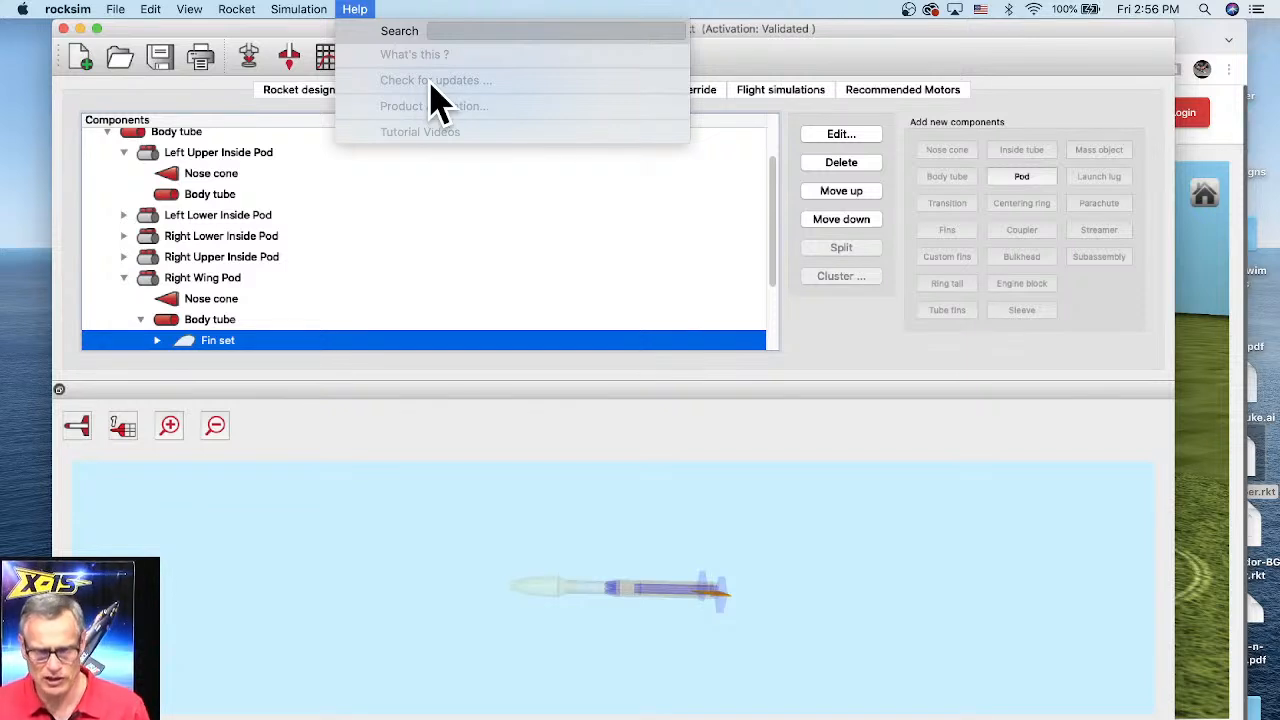
click(757, 28)
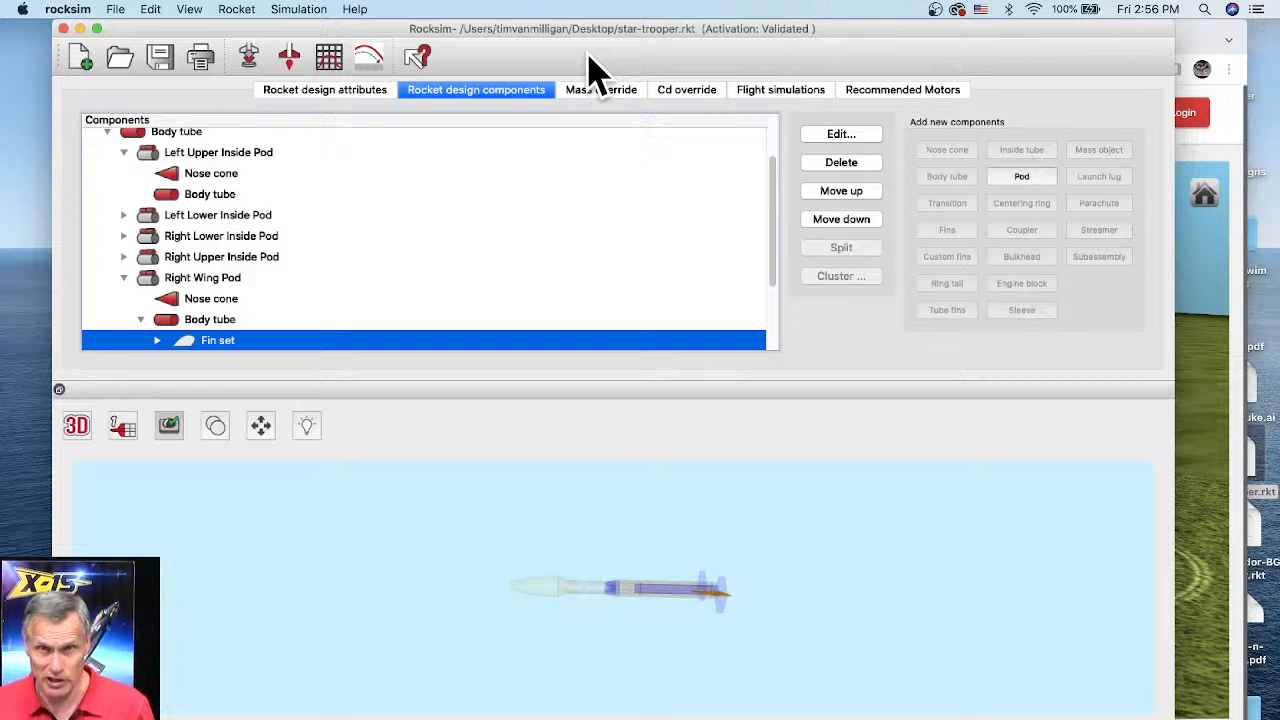
click(575, 540)
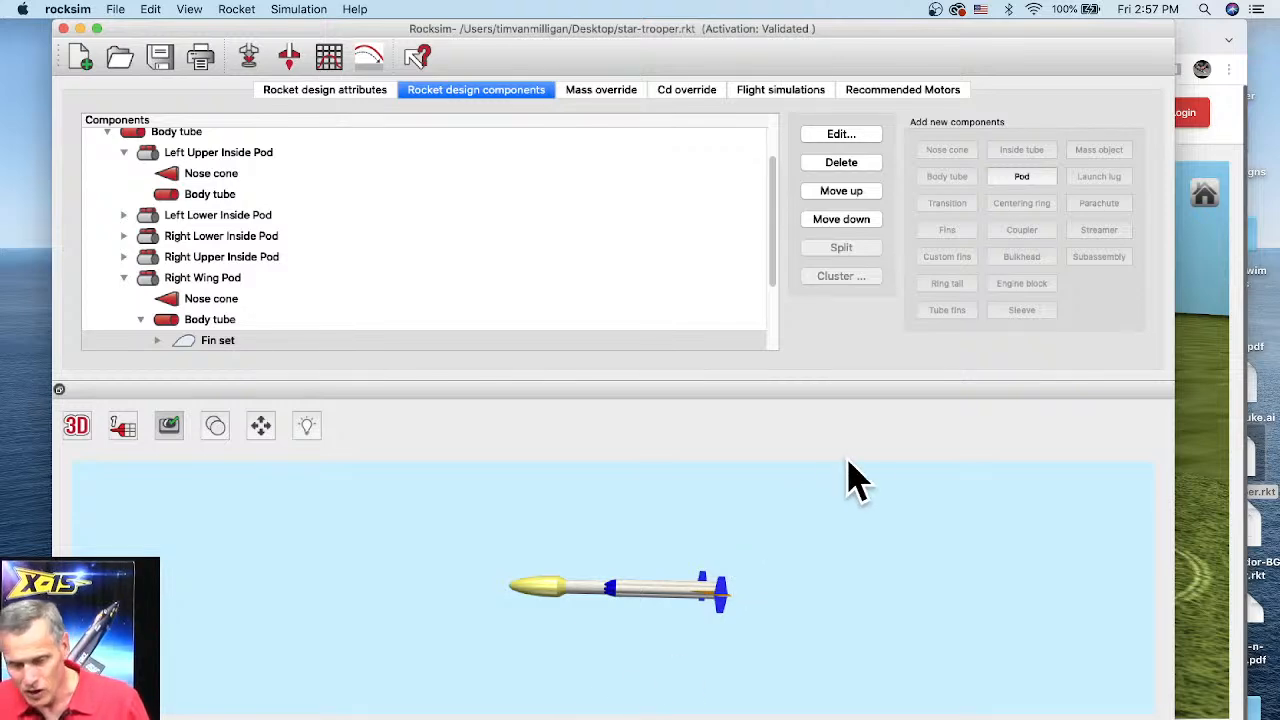
Step: Browse the Launch Visualizer's launch site and launch guide settings panels
click(1226, 150)
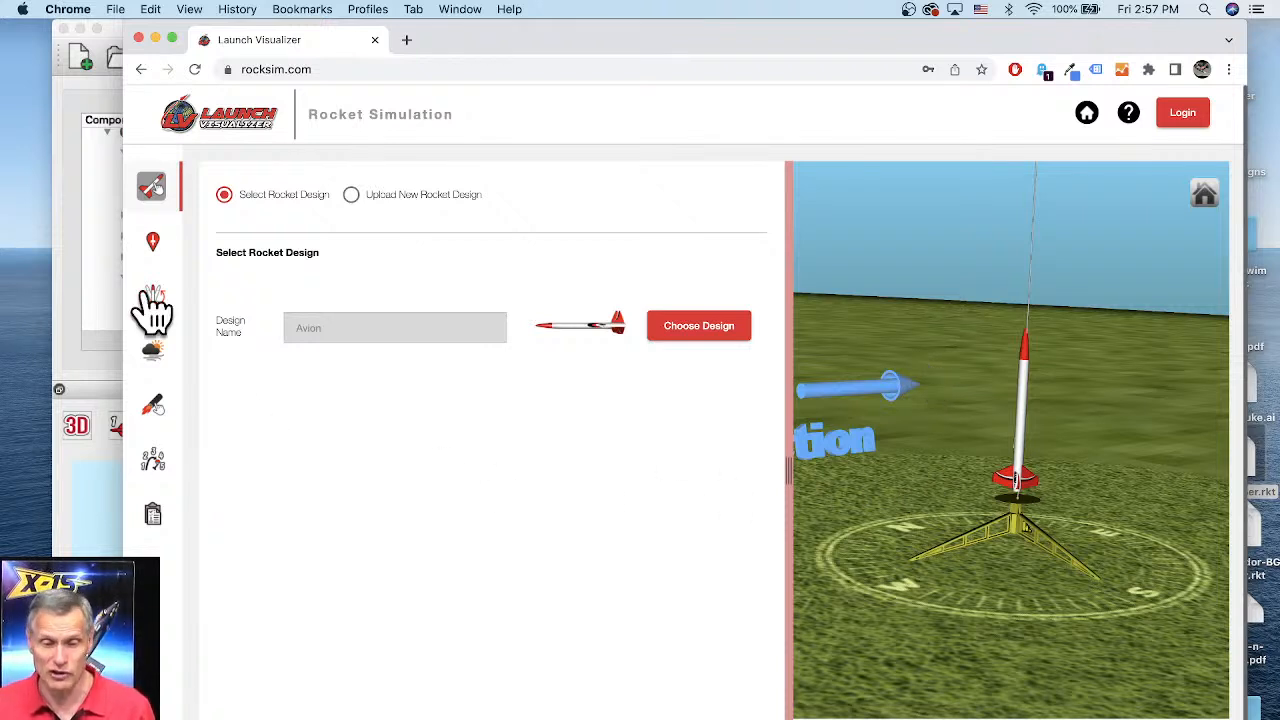
click(154, 248)
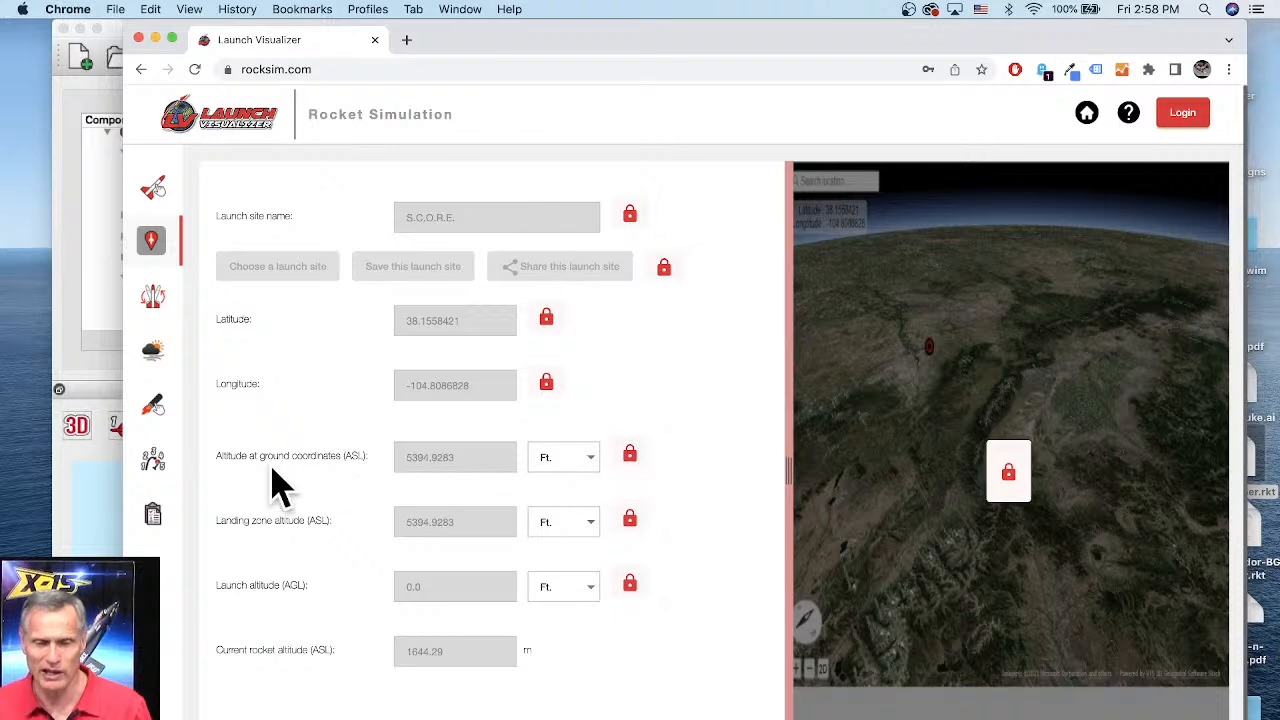
click(152, 298)
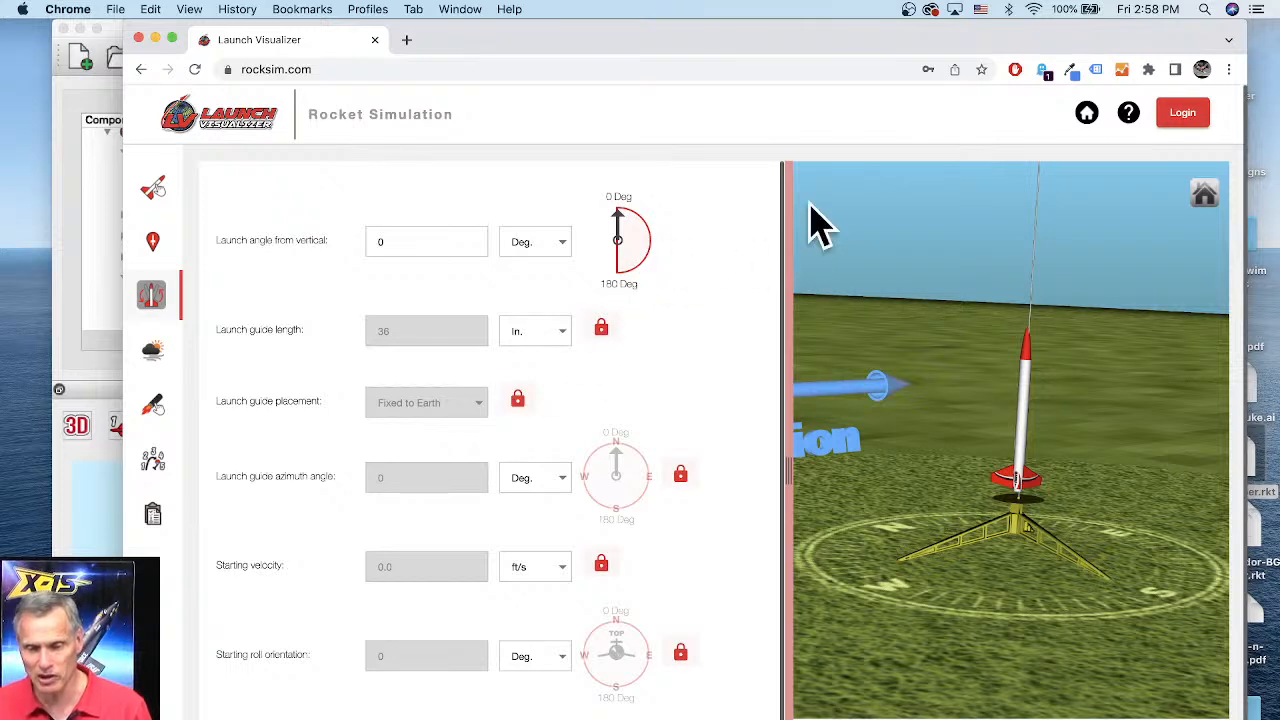
Step: Sign in to Launch Visualizer with the account e-mail and password
click(1188, 115)
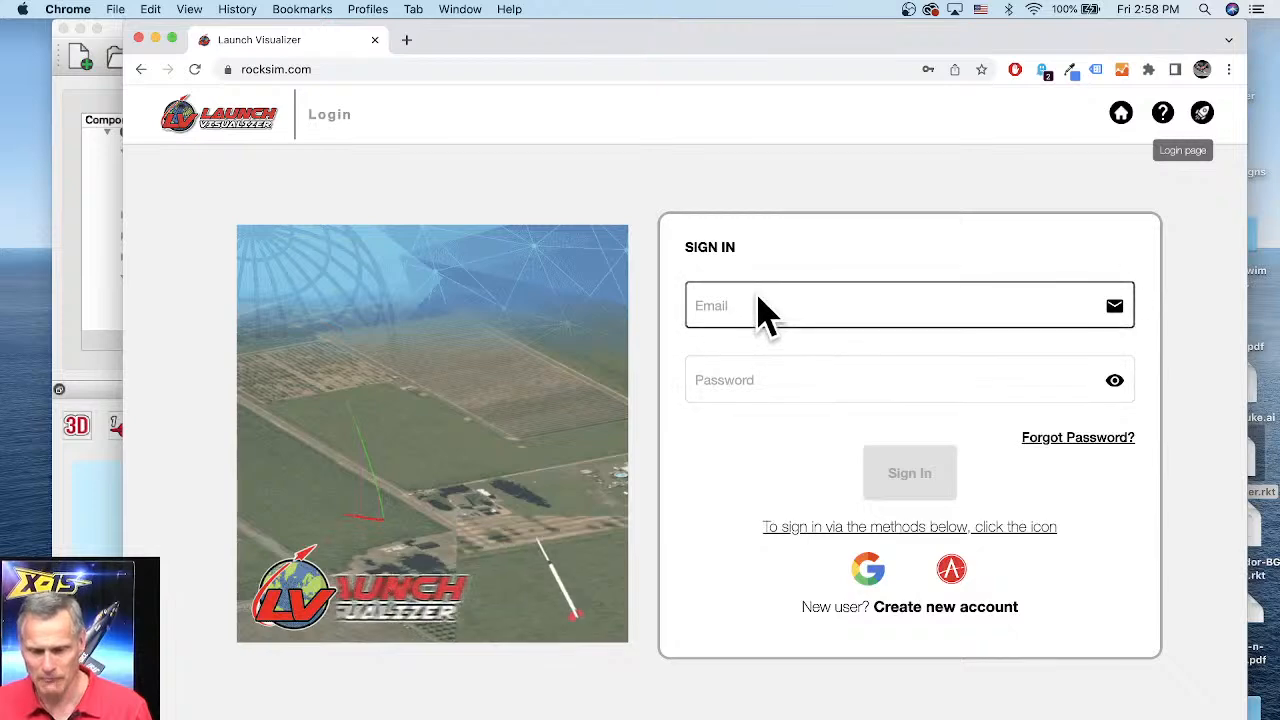
click(758, 310)
click(828, 350)
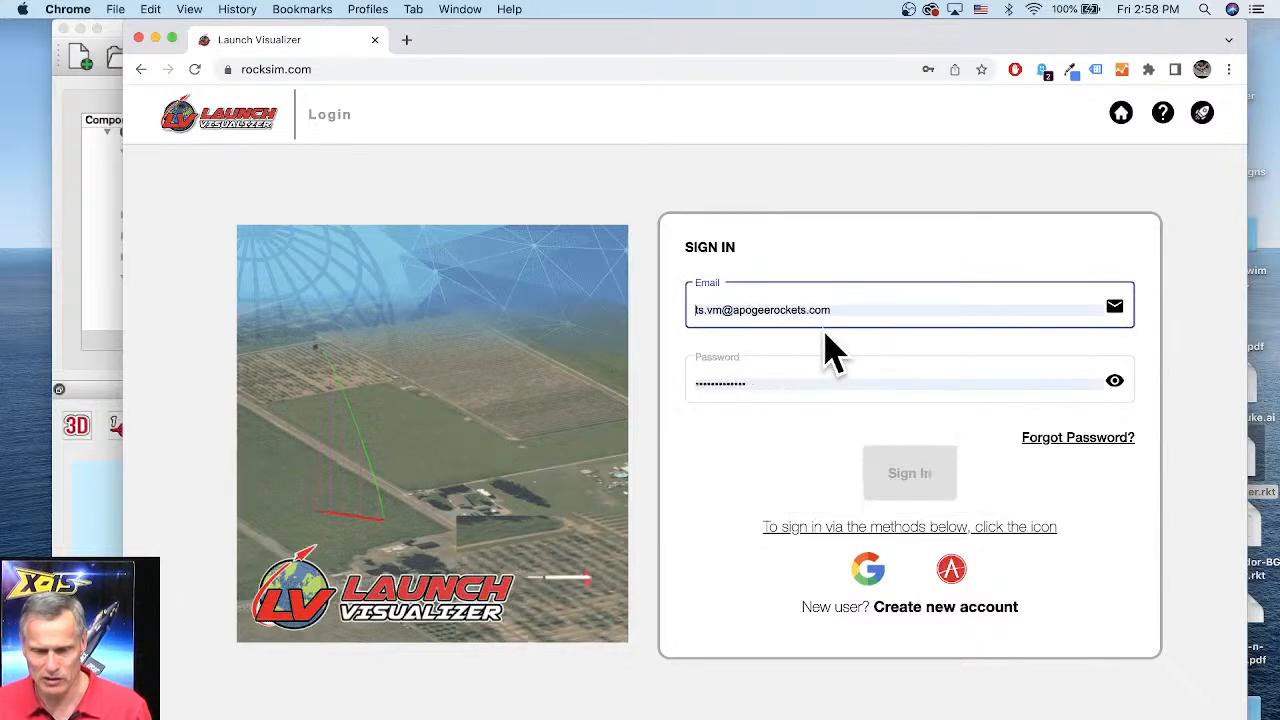
click(912, 500)
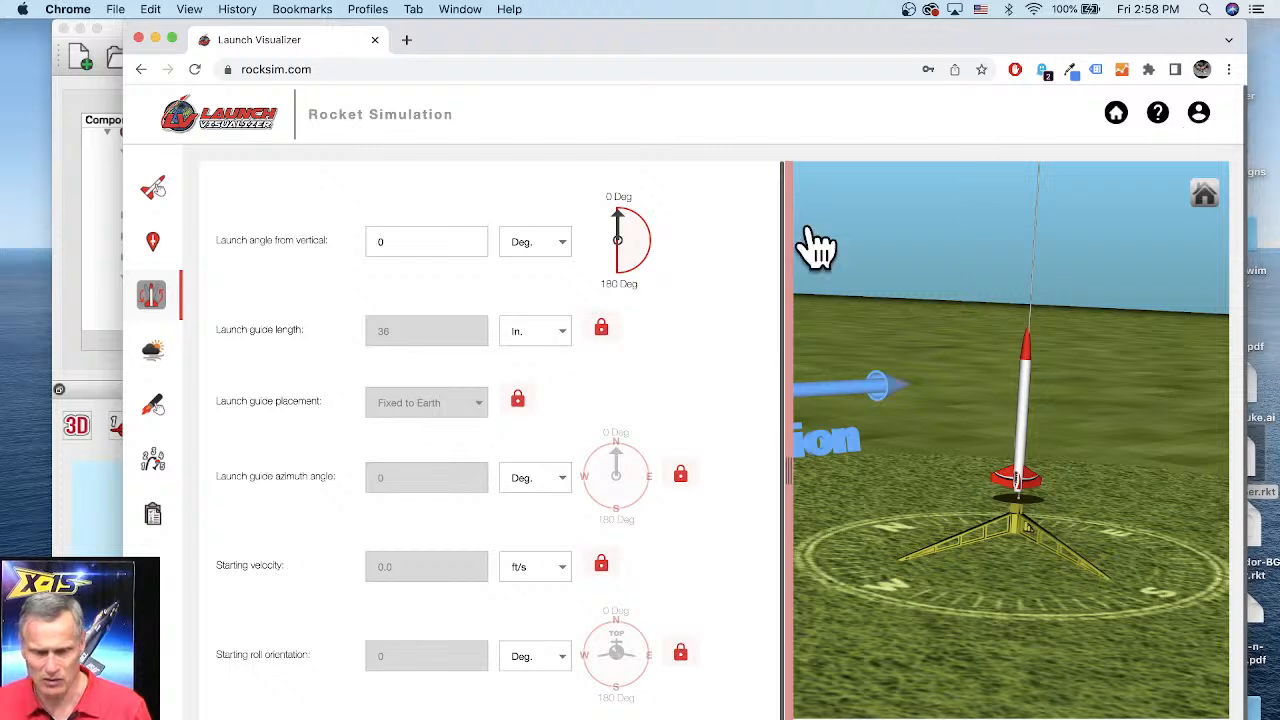
Step: Review the account menu and the unlocked launch site and launch guide settings after signing in
click(152, 188)
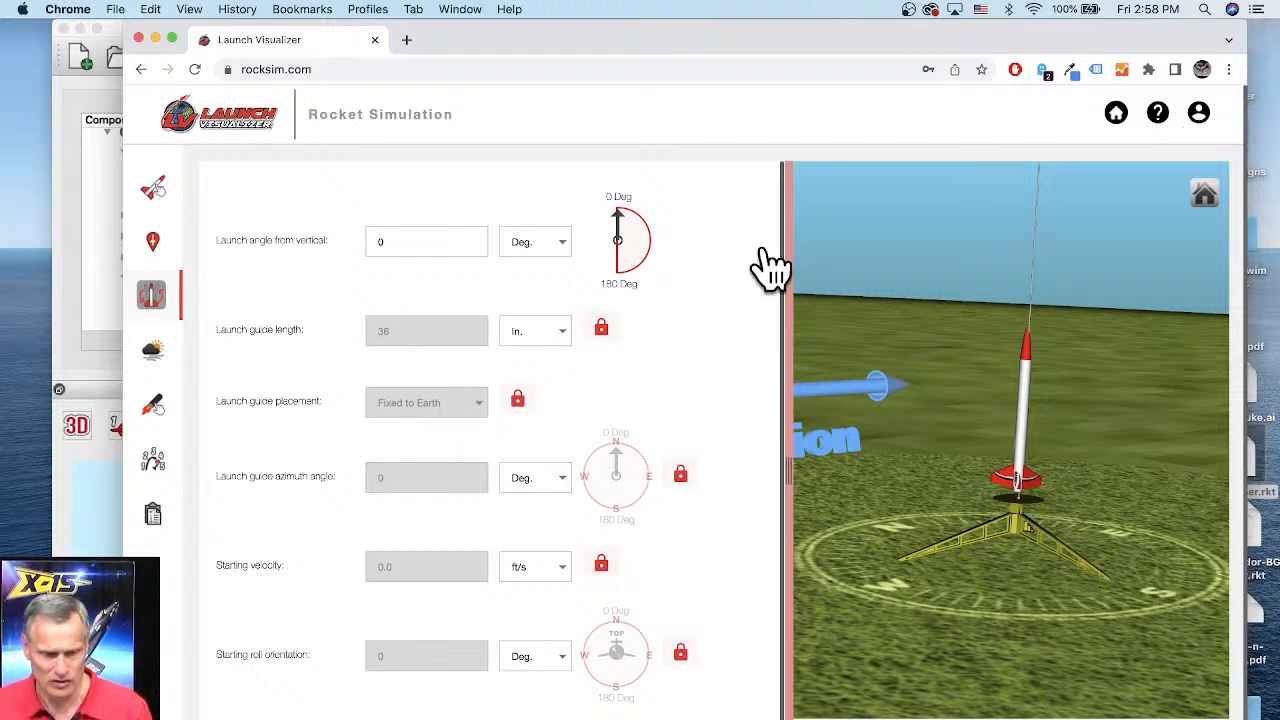
click(1199, 113)
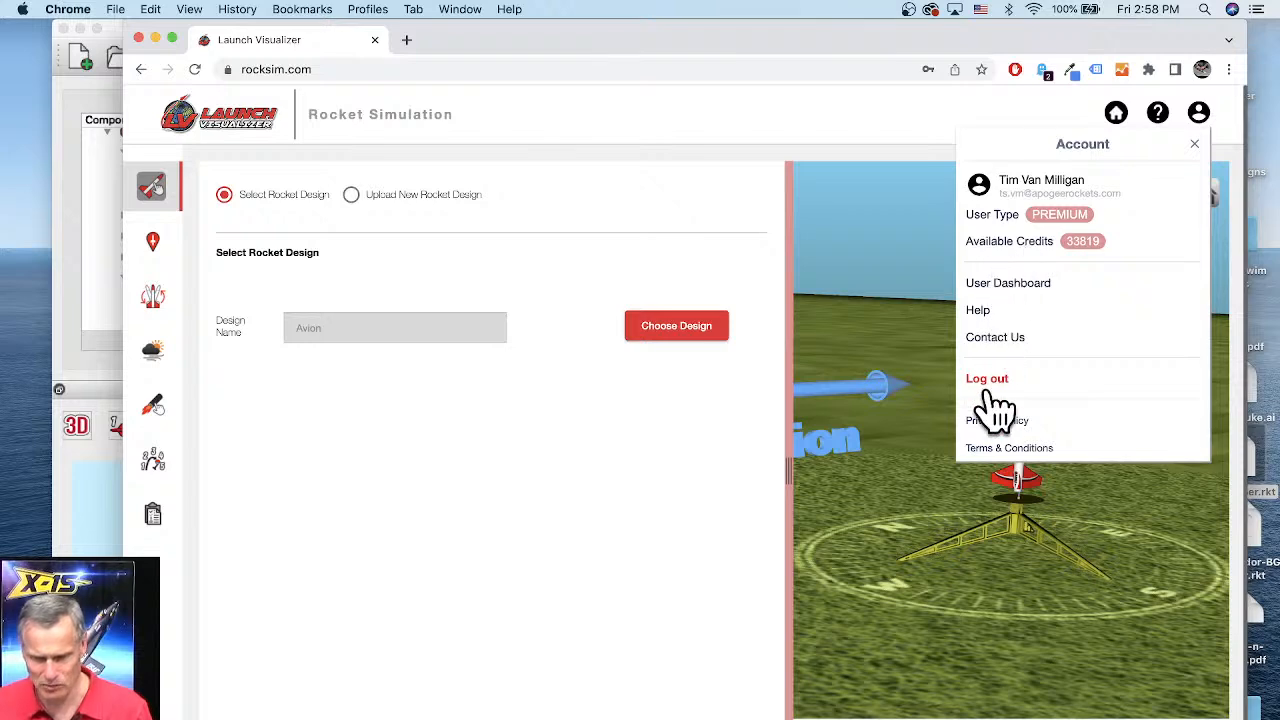
click(565, 400)
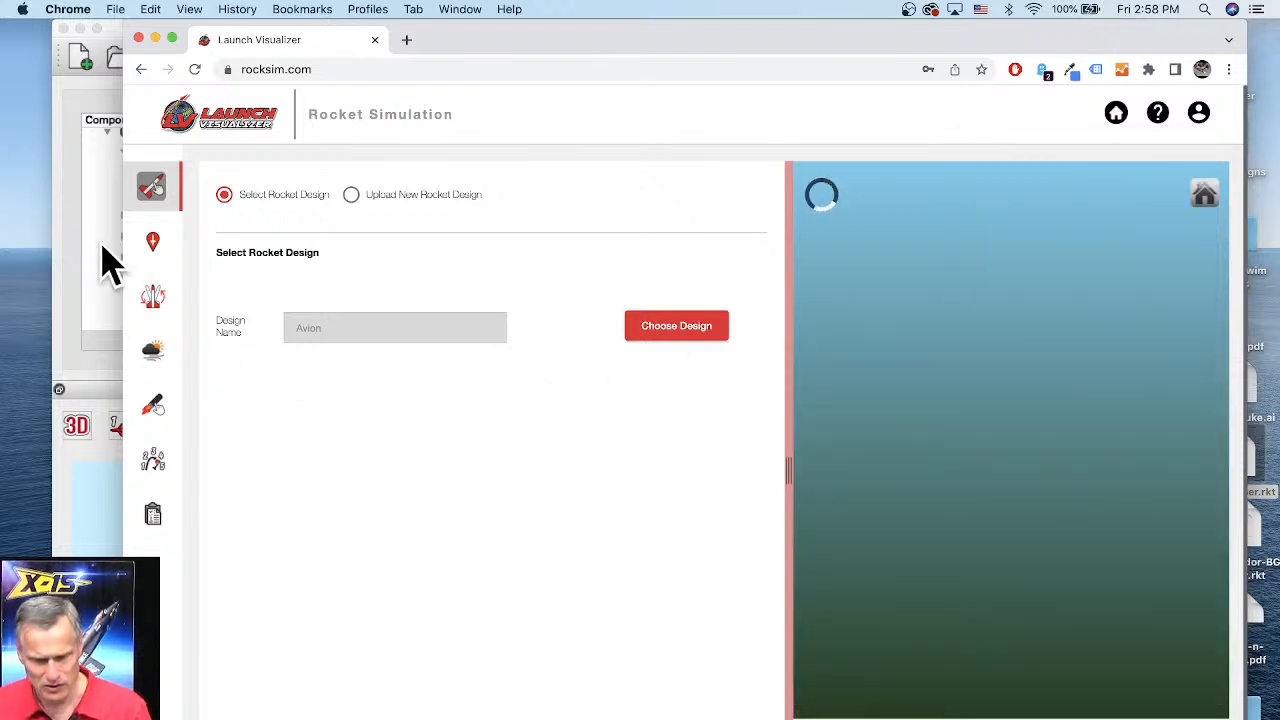
click(155, 245)
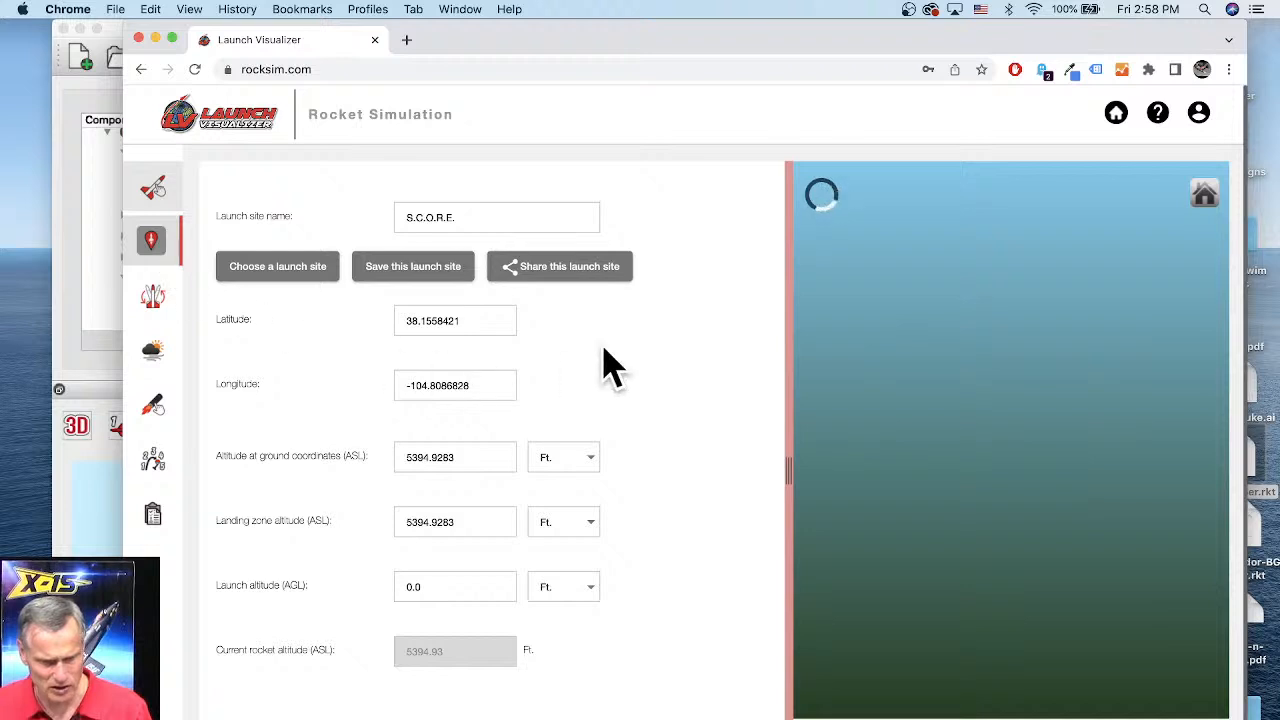
click(197, 328)
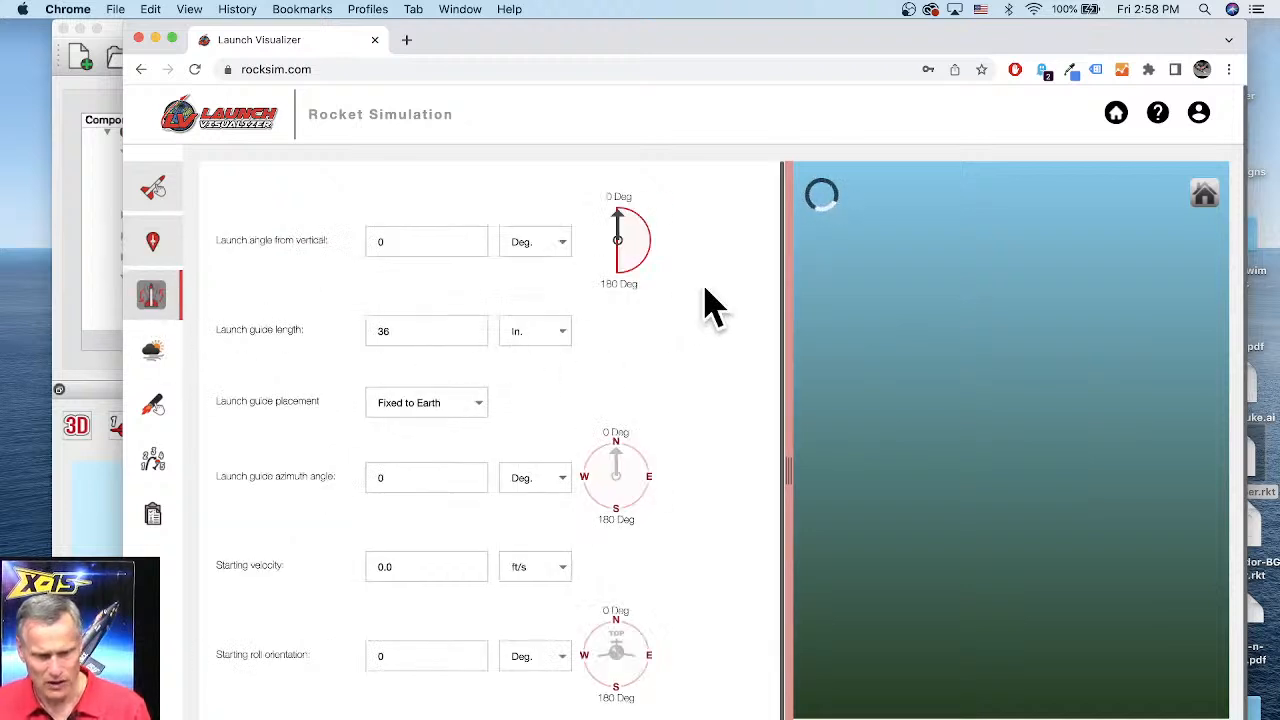
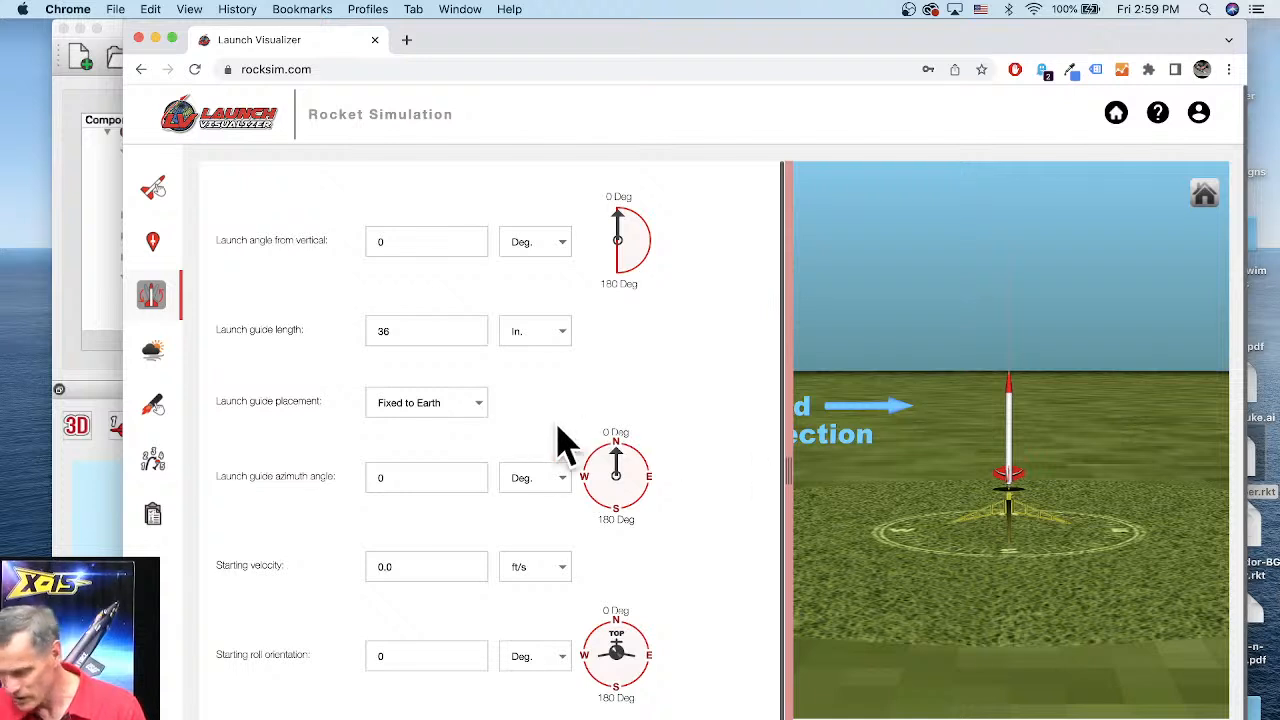
Step: Open the simulation results list panel in the Launch Visualizer
click(330, 69)
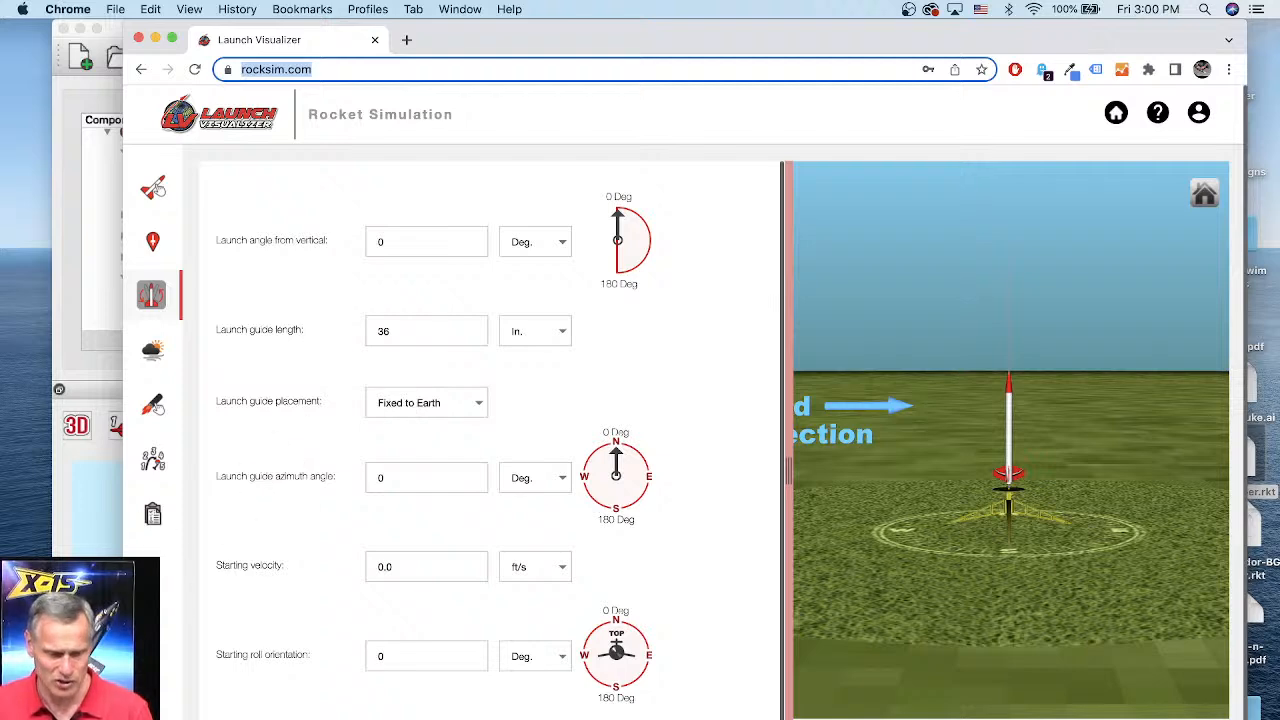
click(152, 350)
click(152, 513)
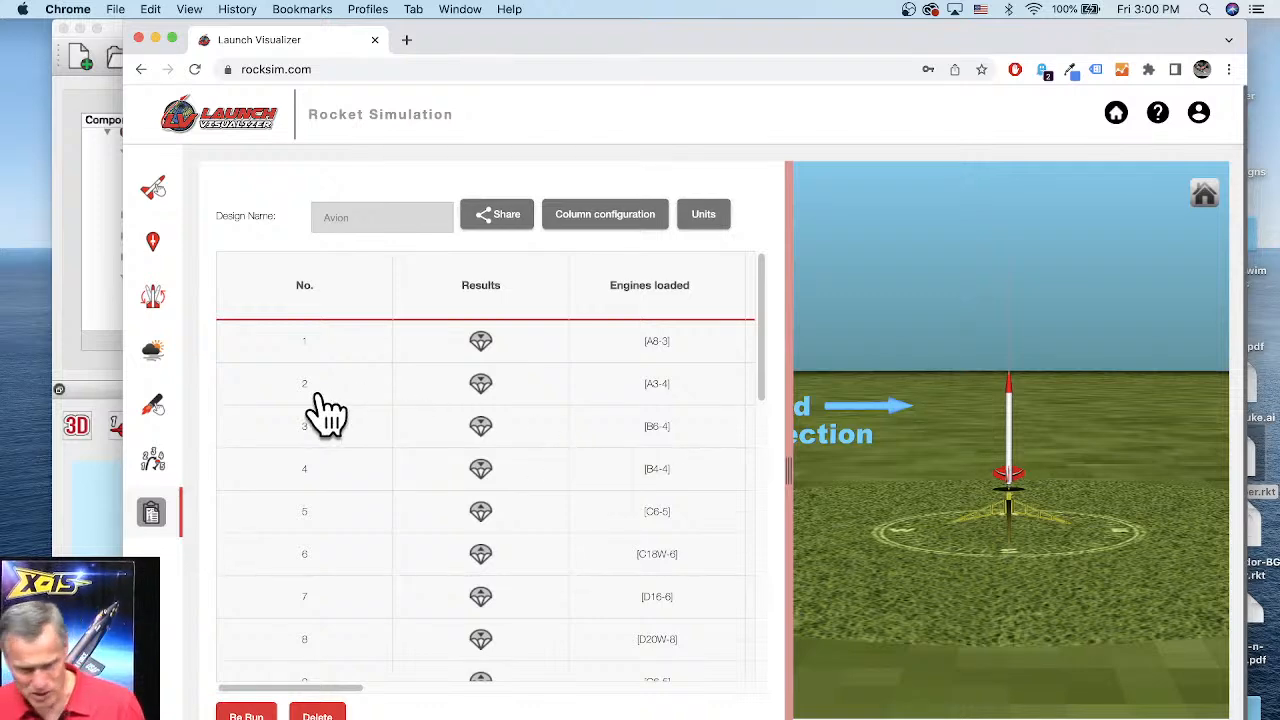
Step: Switch among the open windows to bring up the Mini-Condor boost glider design in RockSim Pro
click(83, 530)
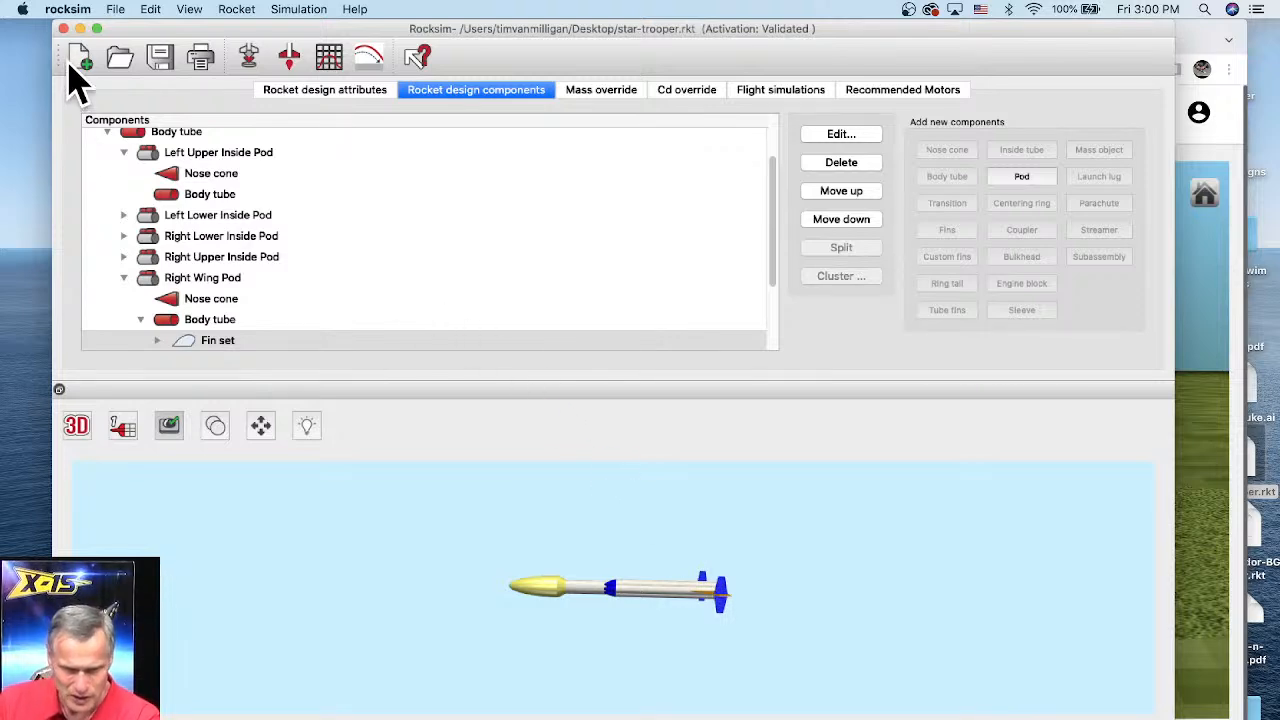
click(80, 29)
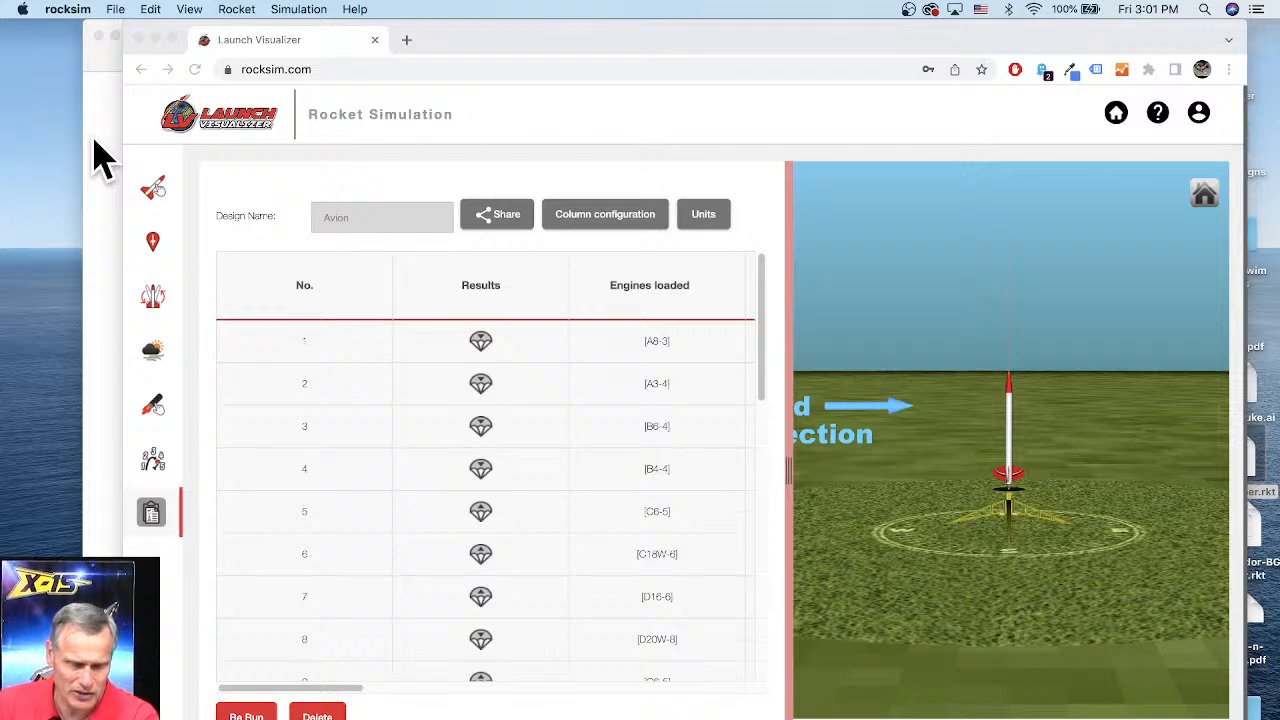
key(super+Tab)
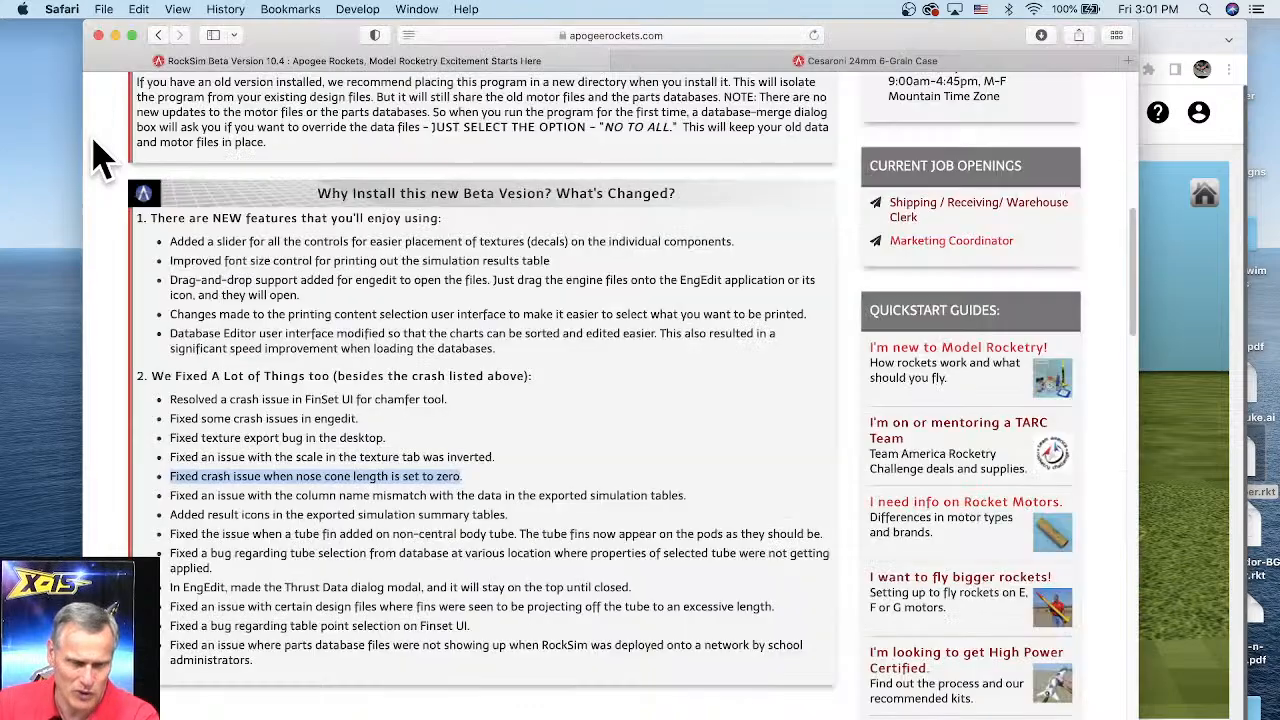
click(115, 36)
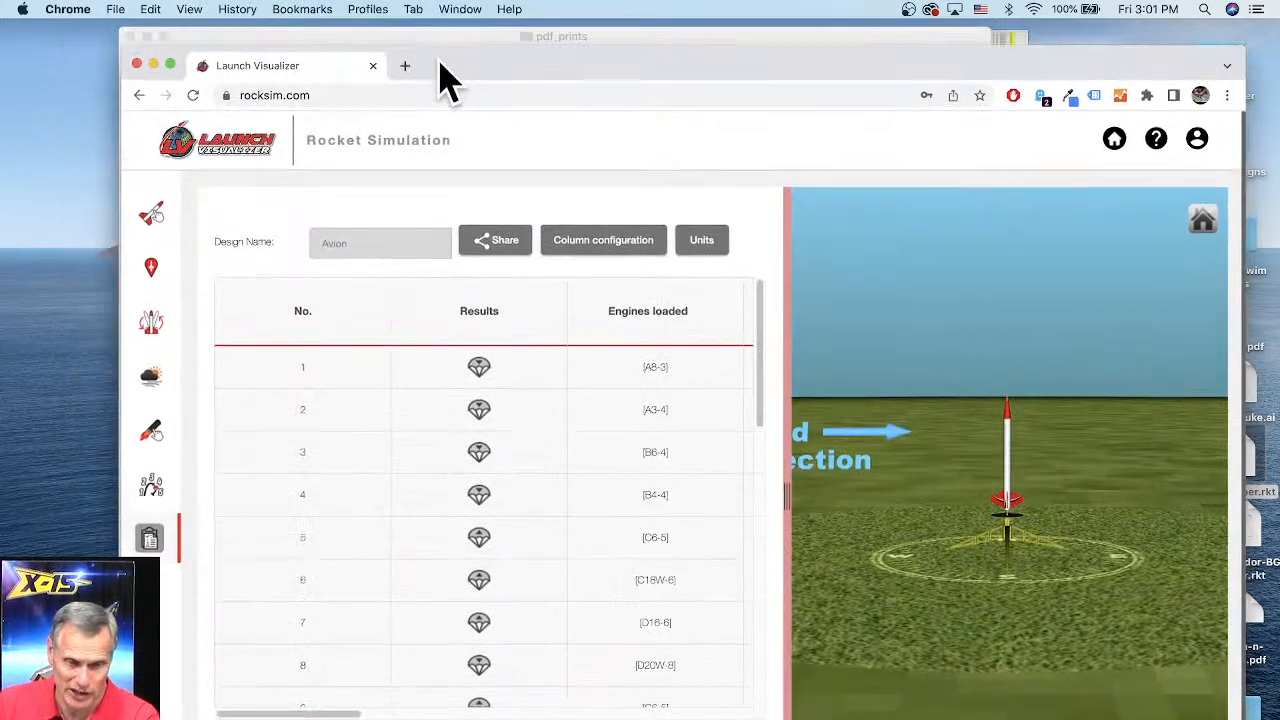
drag(447, 80, 442, 196)
click(585, 65)
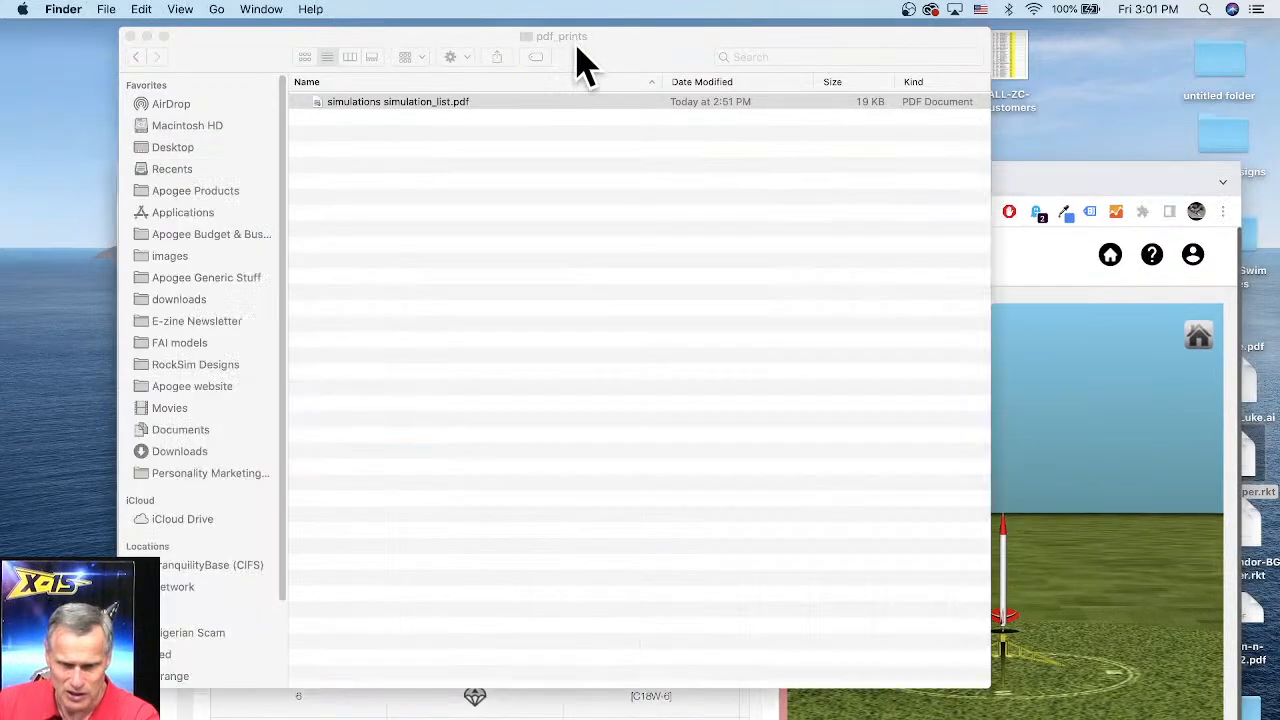
key(ctrl+Down)
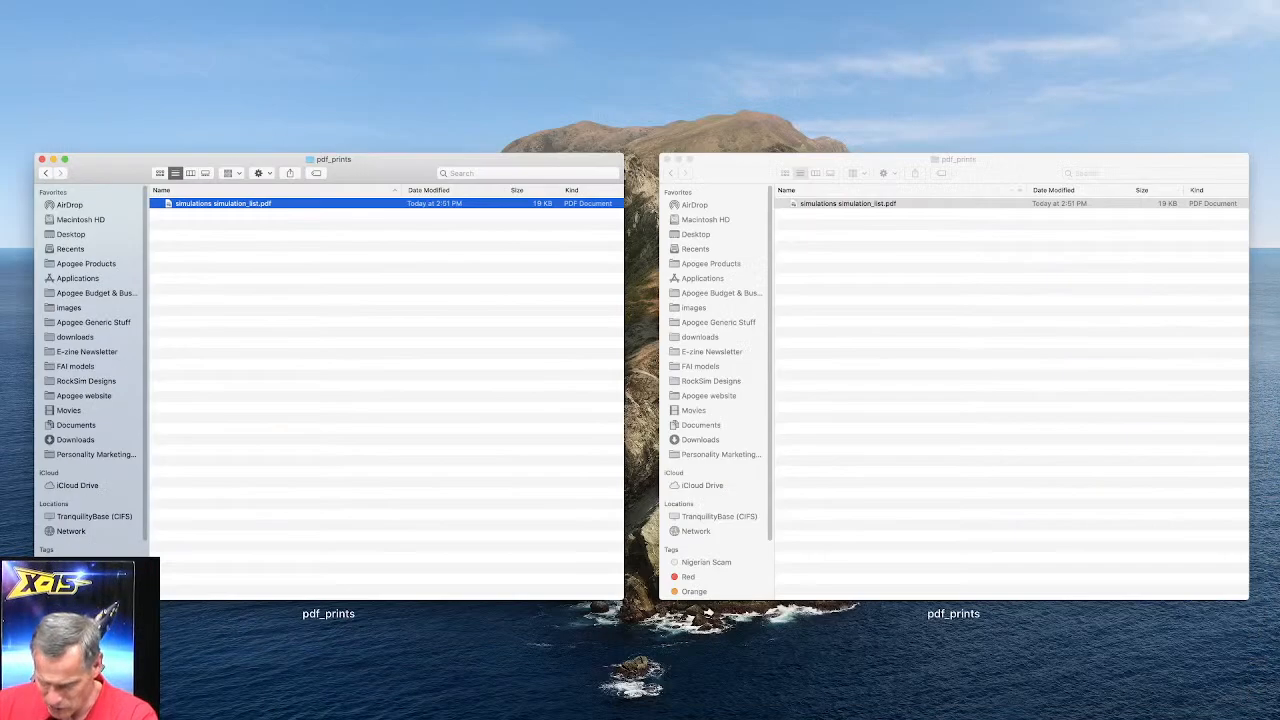
click(1138, 717)
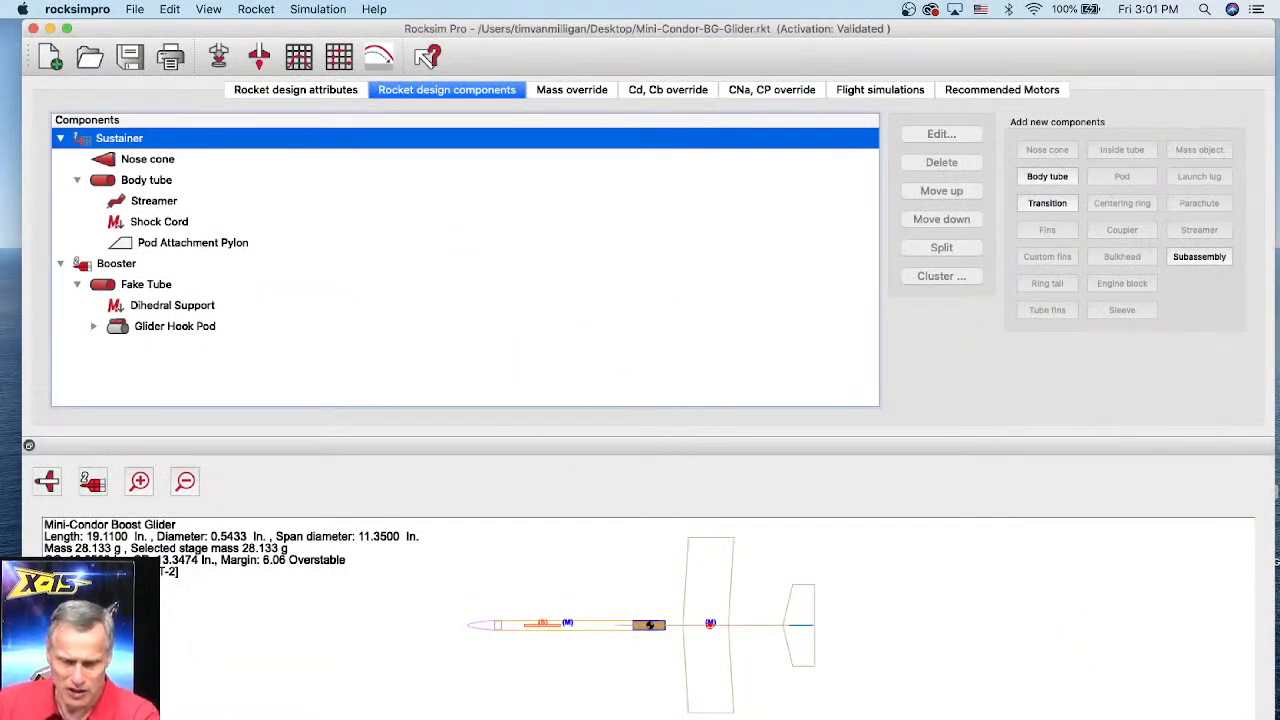
Step: Move the RockSim Pro window and change the glider preview to the 3D rendered view
drag(22, 716, 156, 719)
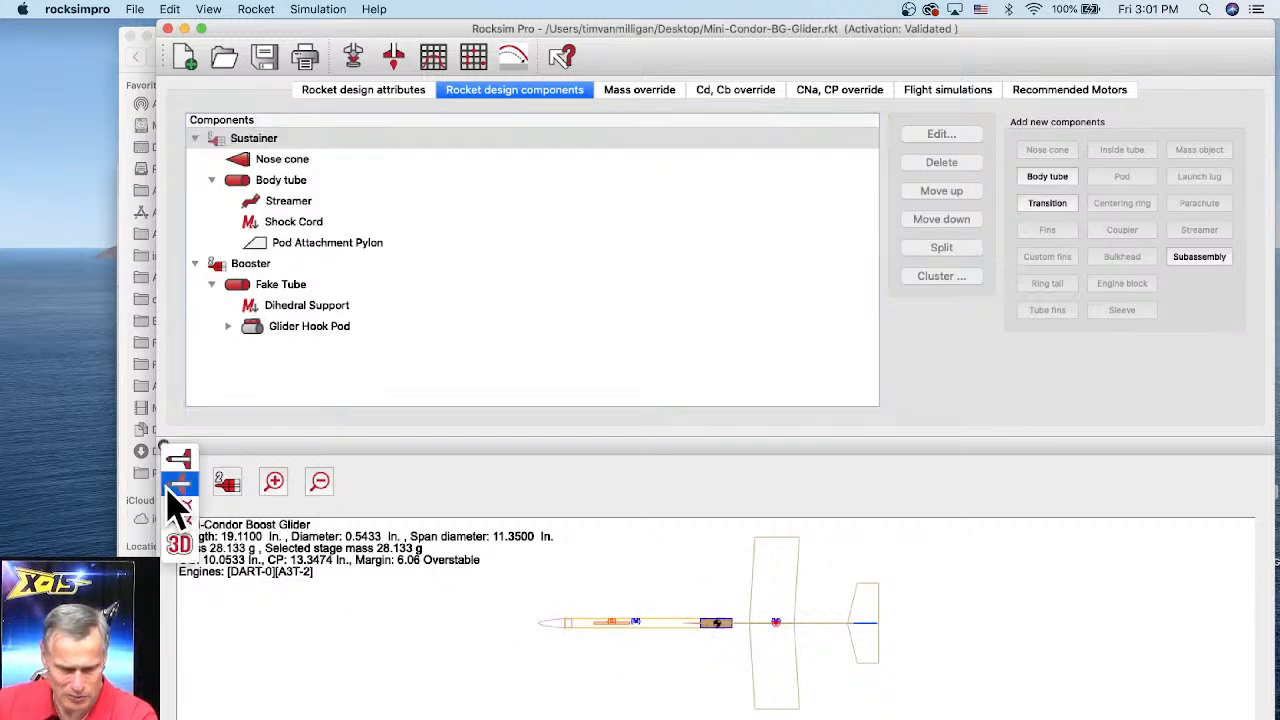
click(180, 483)
click(180, 545)
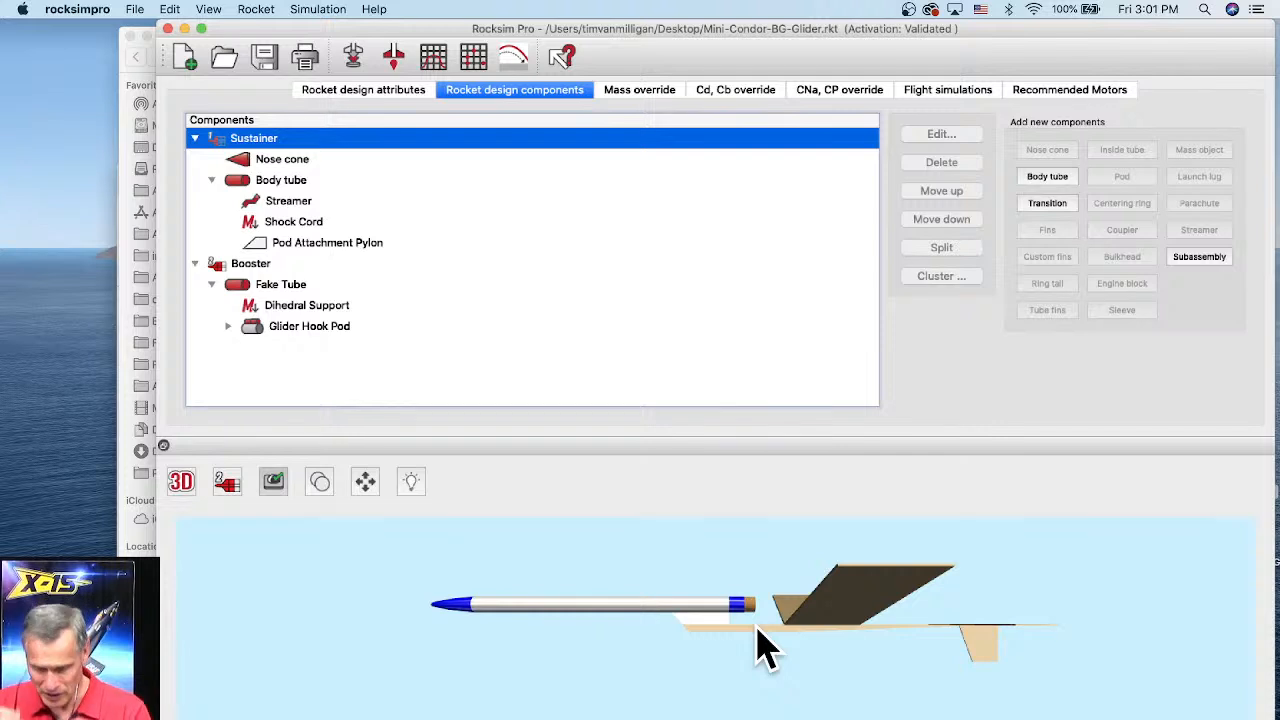
Step: Orbit the 3D glider preview and switch the displayed stage to stage 1 and back to stage 2
click(681, 660)
scroll(679, 665, down, 3)
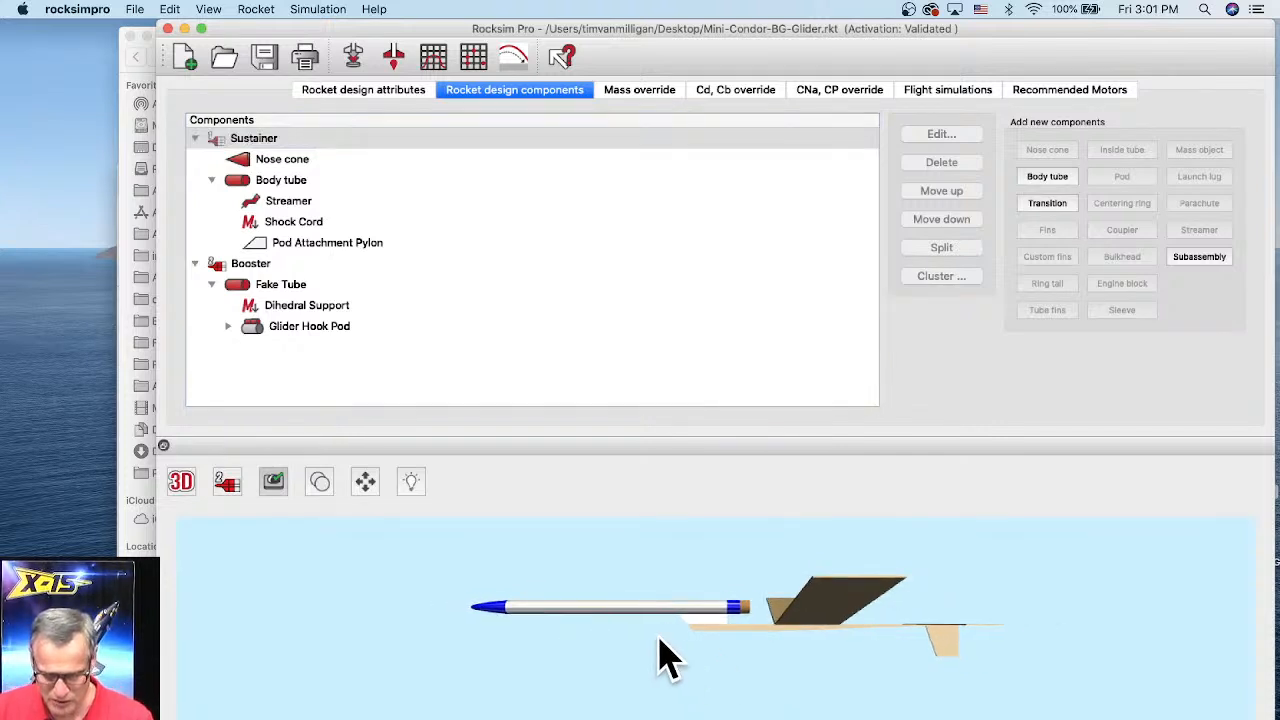
drag(668, 656, 614, 643)
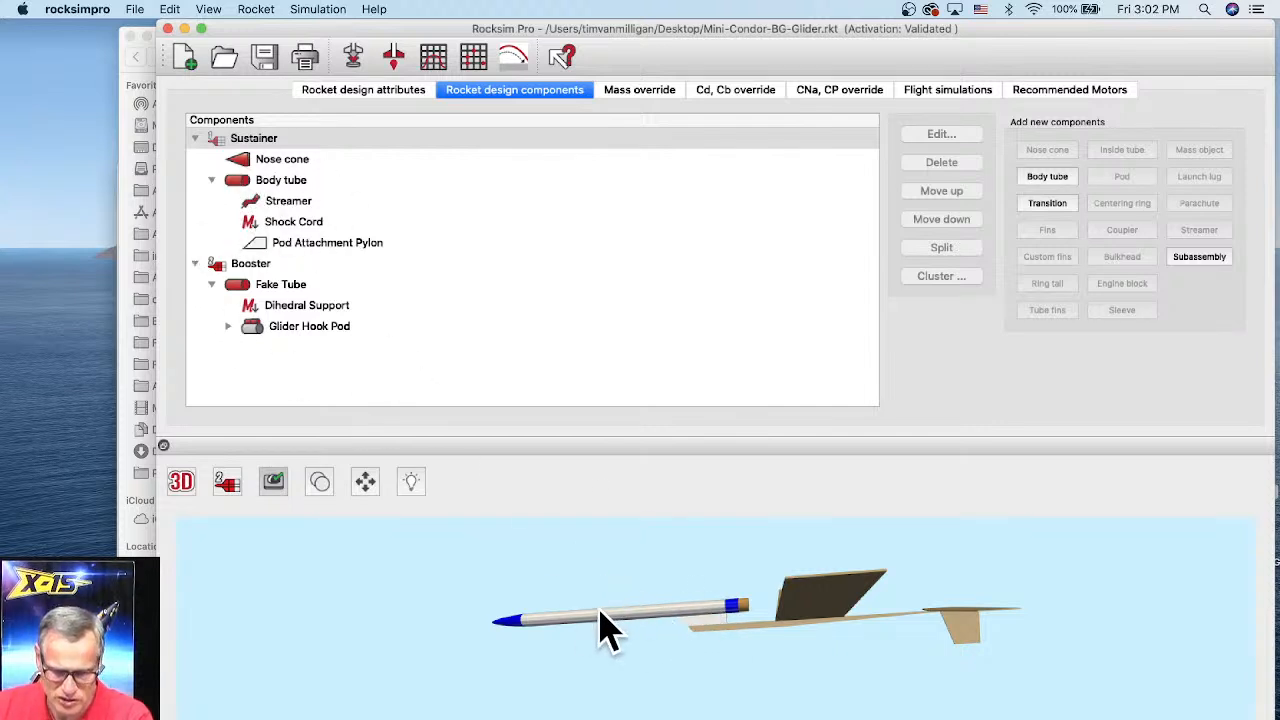
click(228, 488)
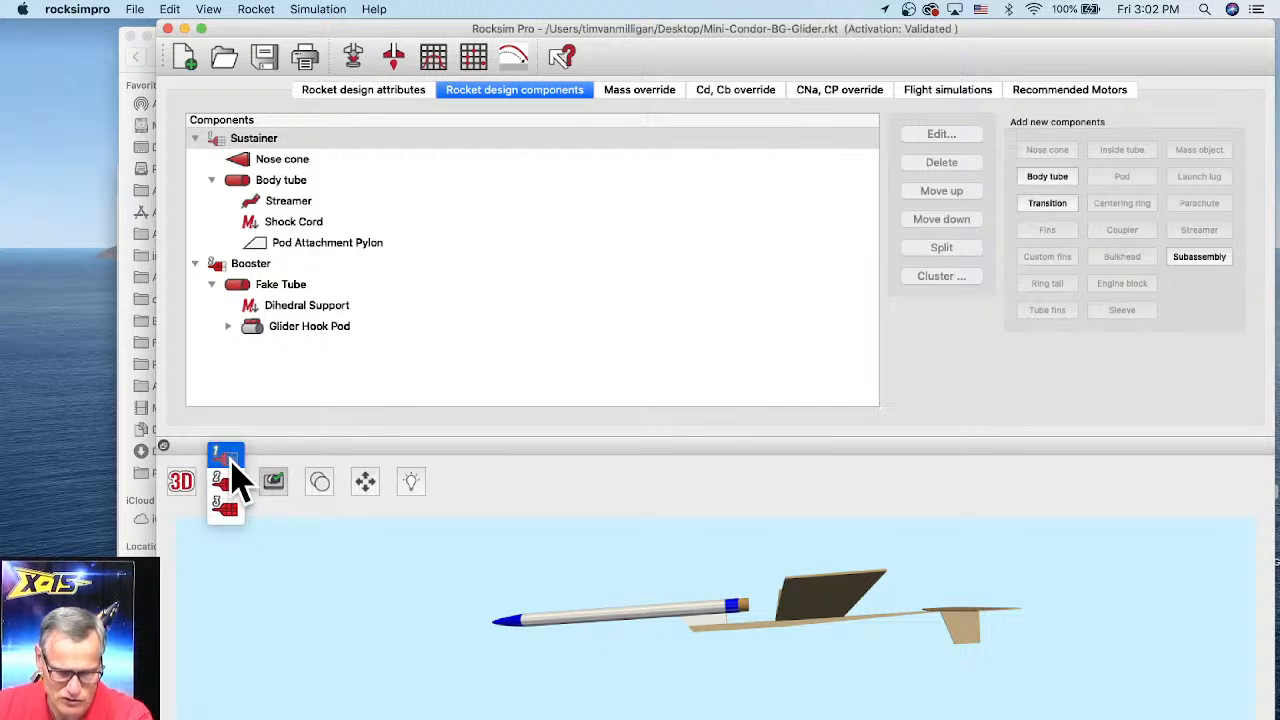
click(229, 458)
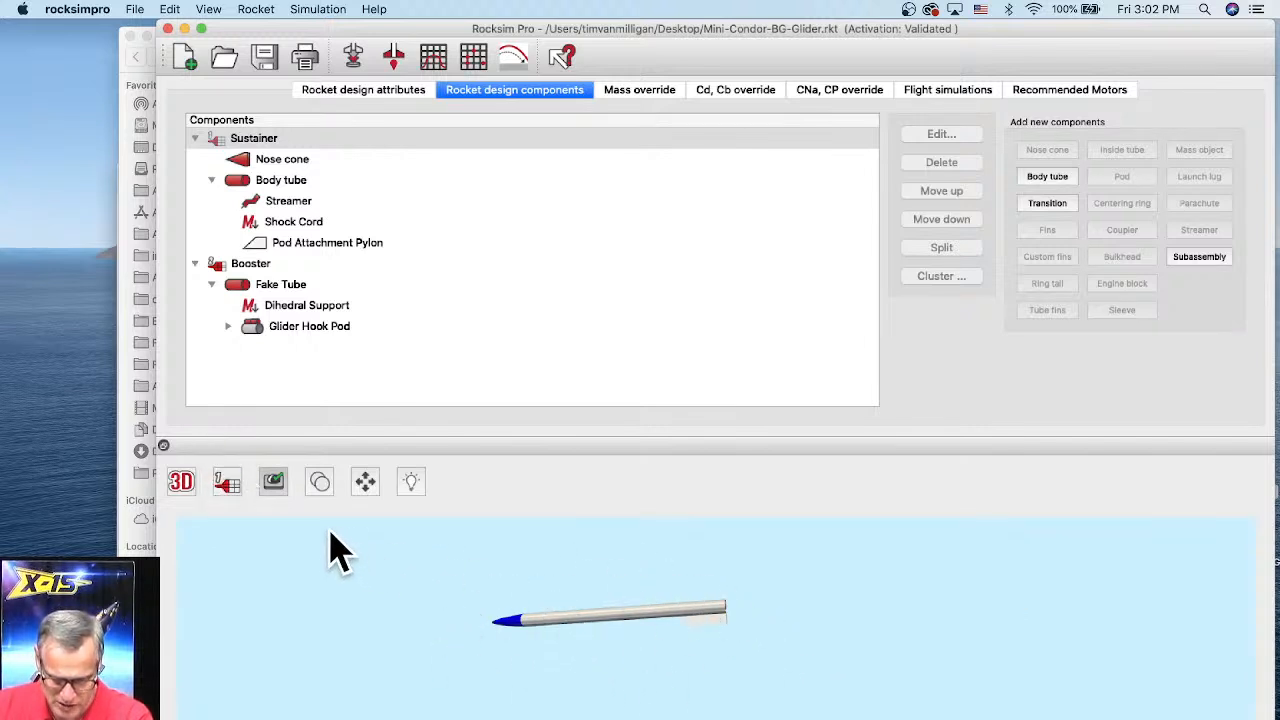
click(224, 488)
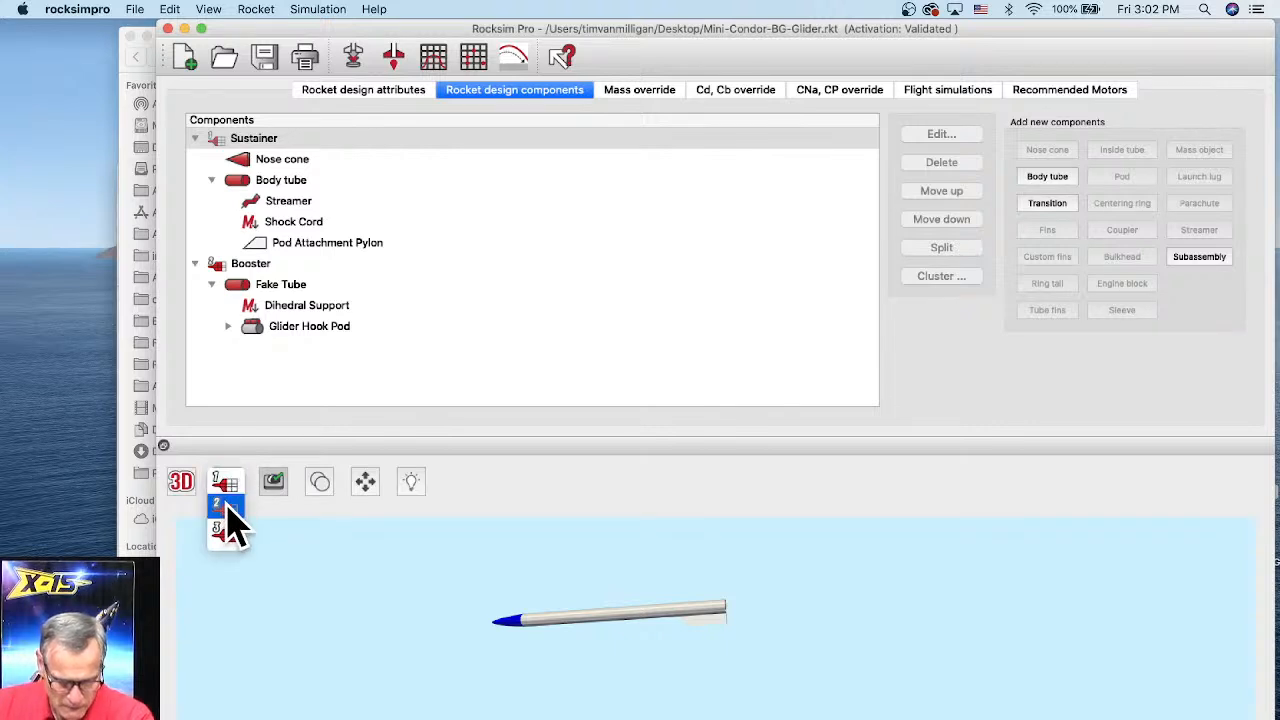
click(228, 510)
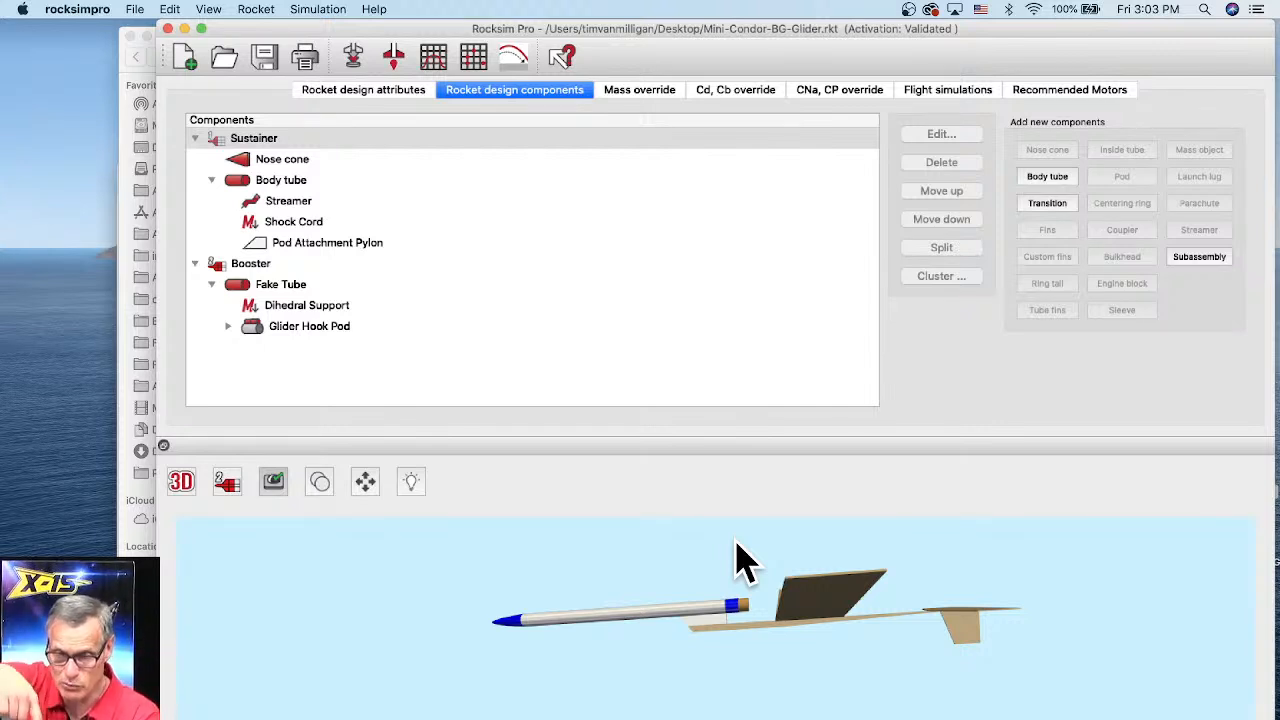
Step: Review the engines loaded for both stages in the simulation properties dialog and close it without changes
click(357, 56)
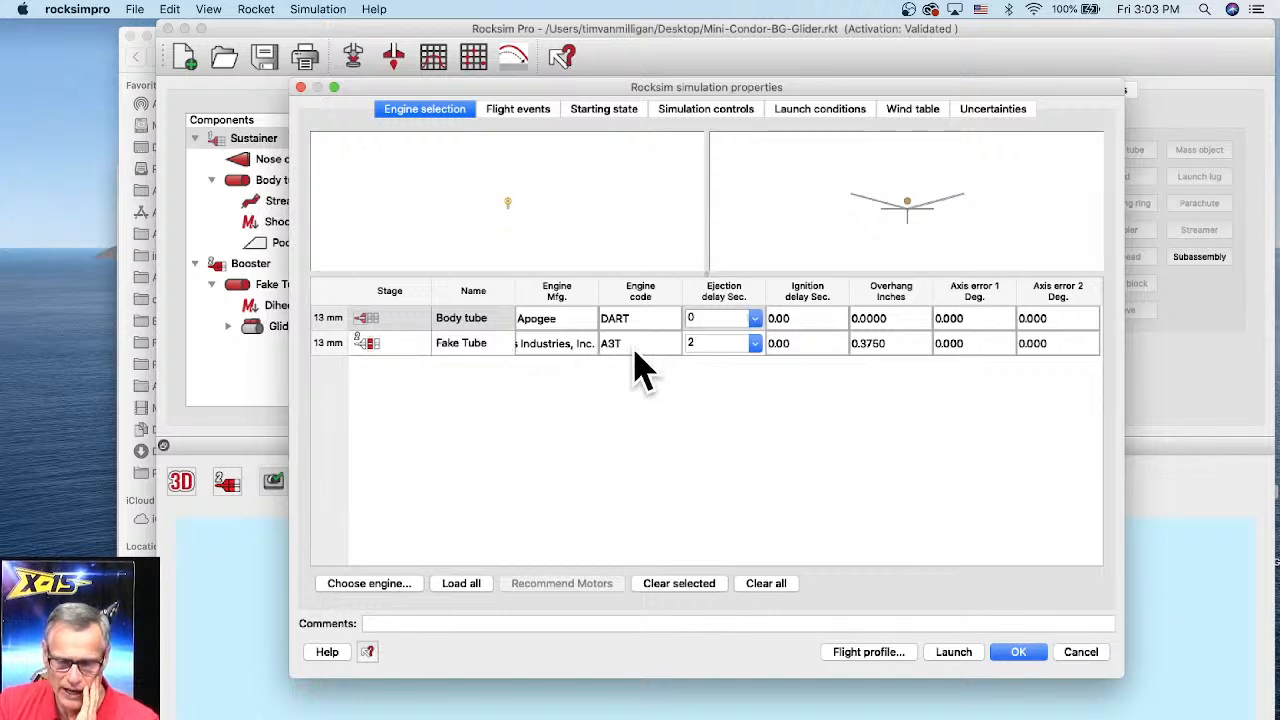
click(367, 345)
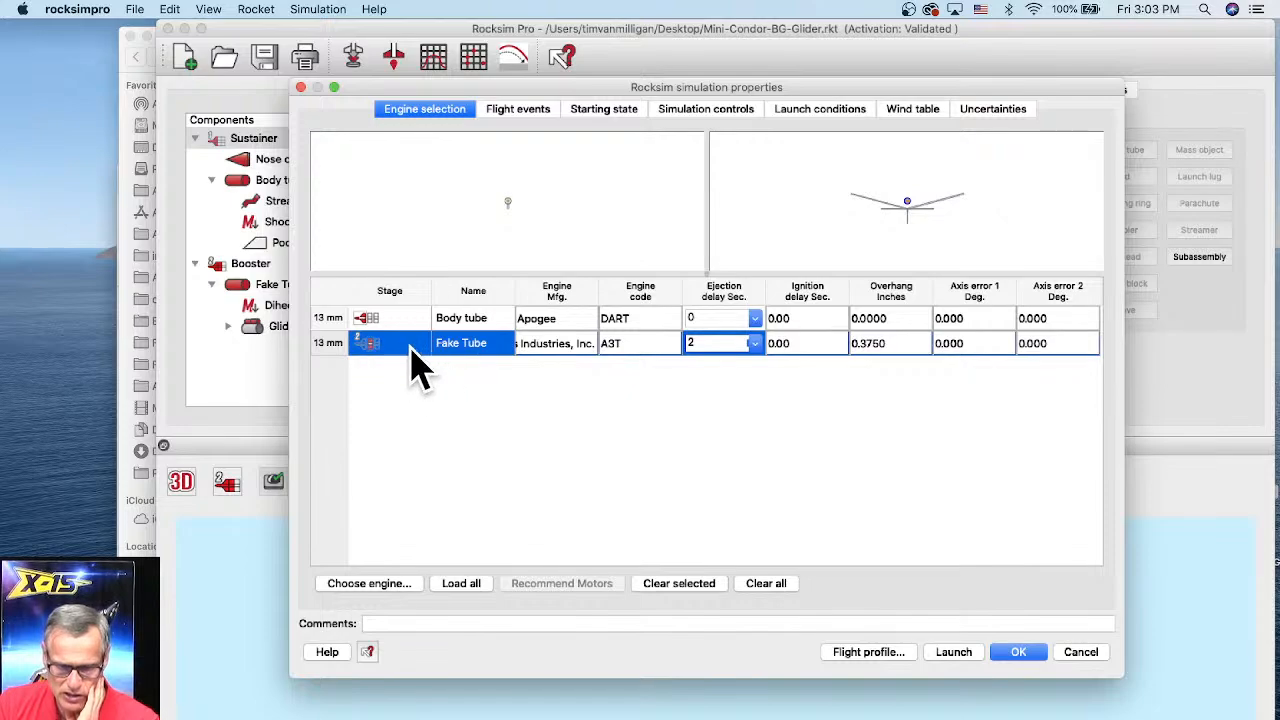
drag(560, 108, 614, 18)
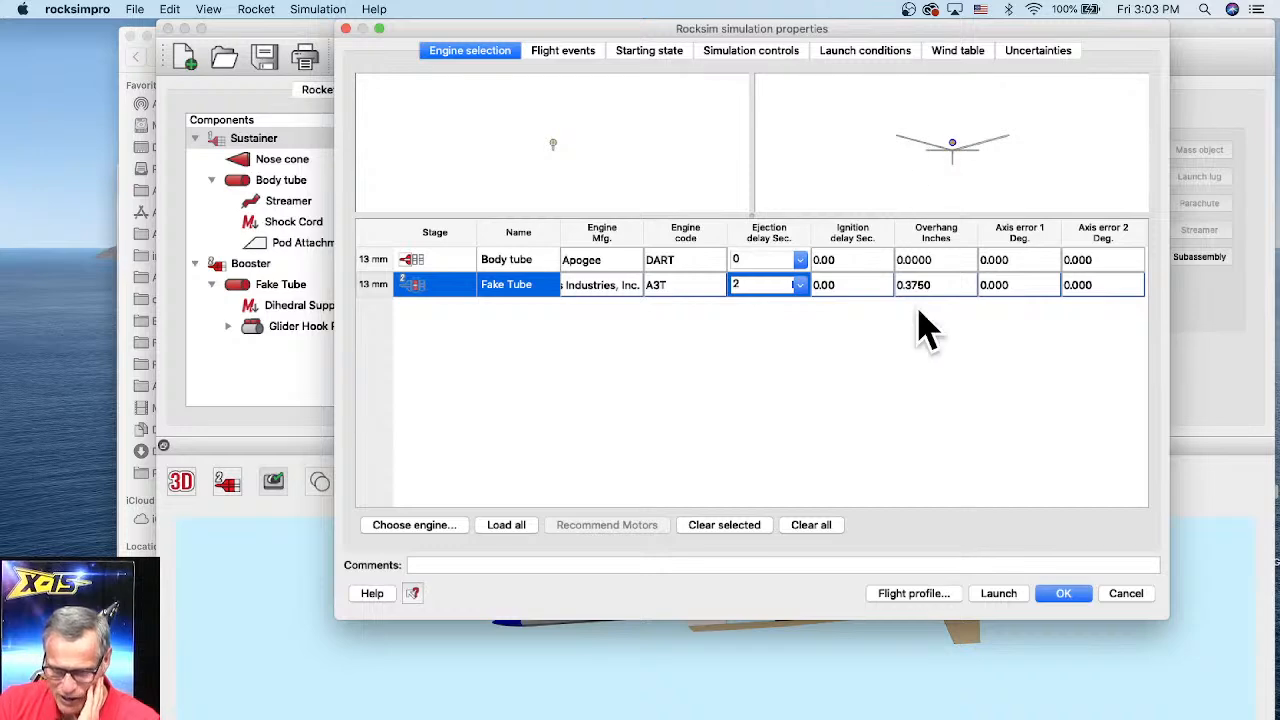
click(1060, 600)
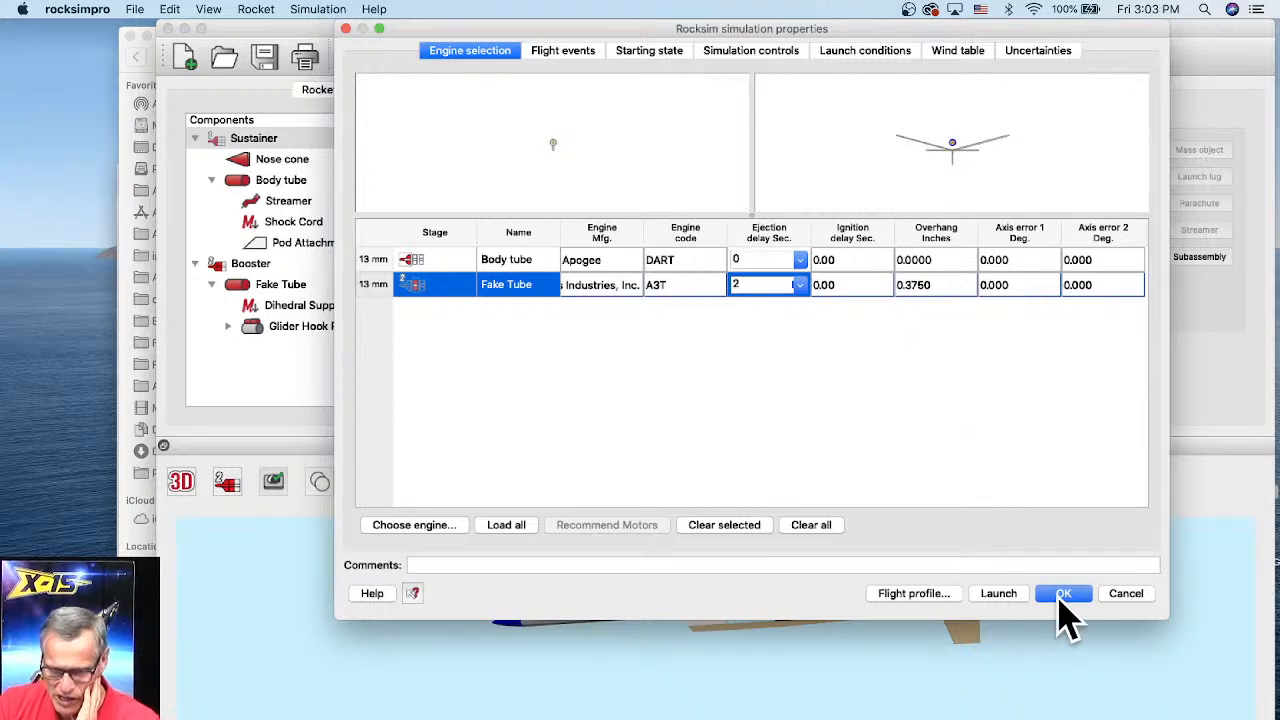
click(1122, 600)
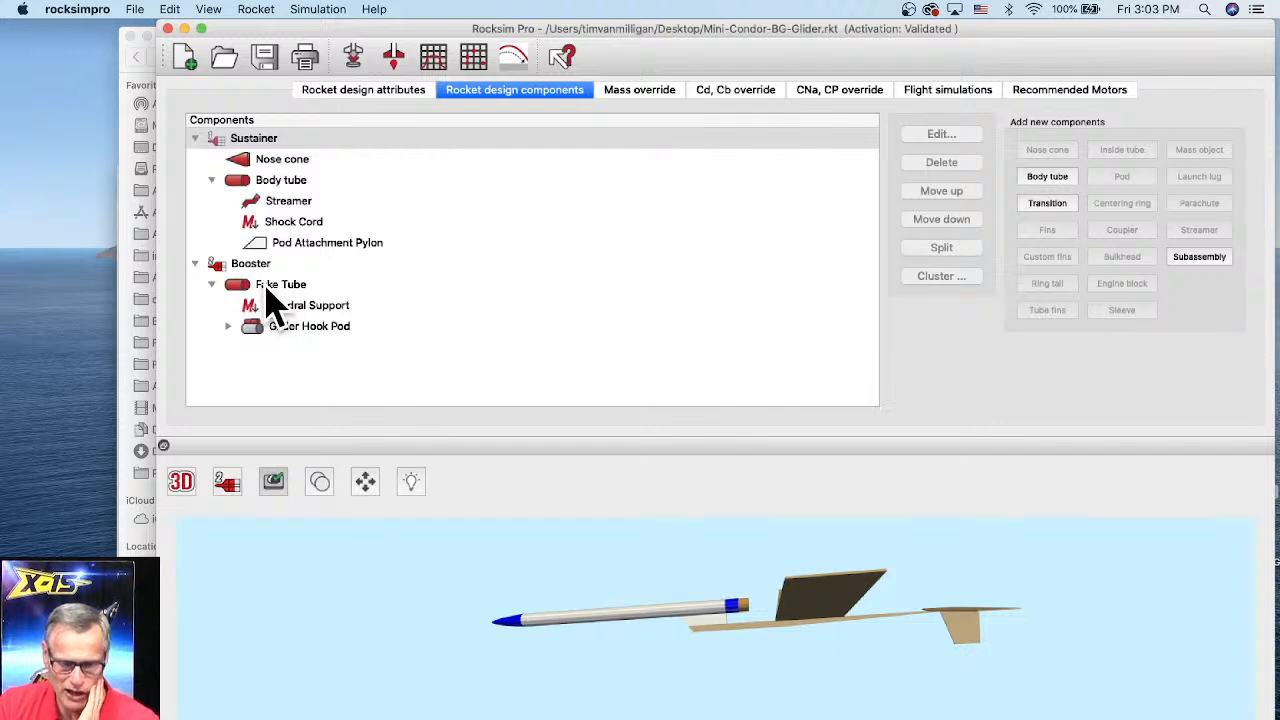
Step: Select the booster's Fake Tube component and zoom into the 3D preview
click(238, 289)
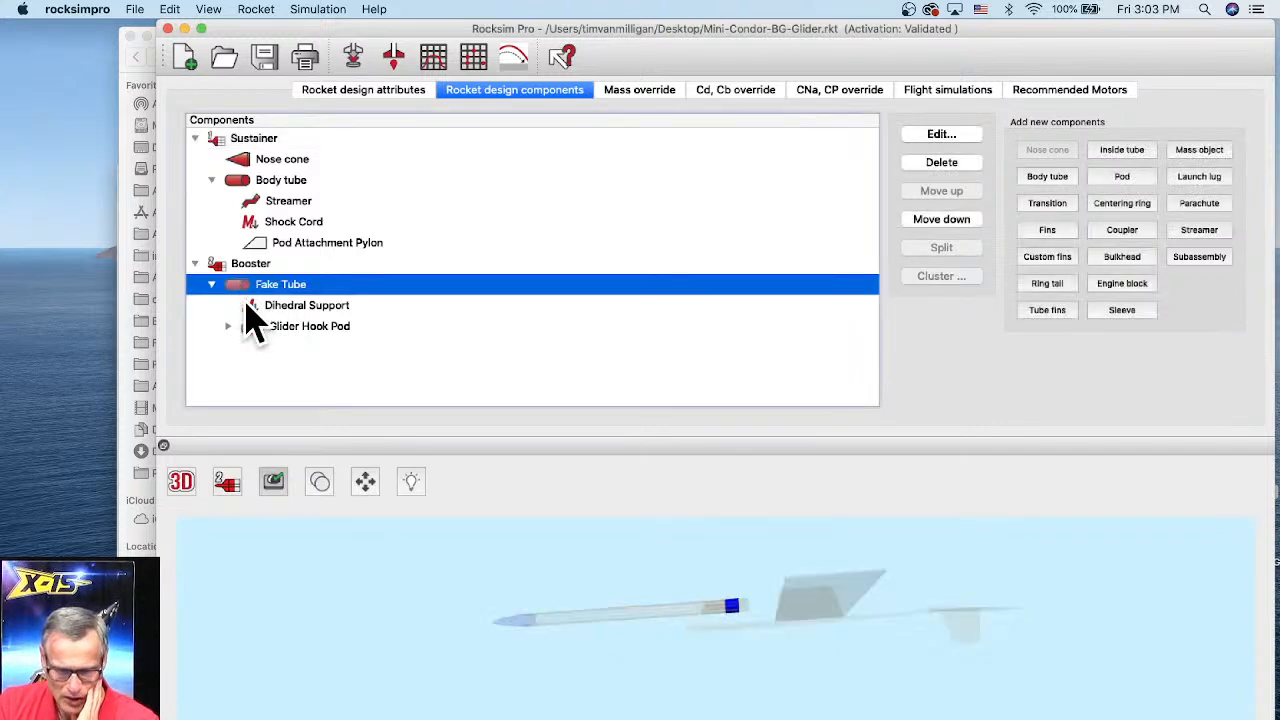
scroll(718, 612, up, 3)
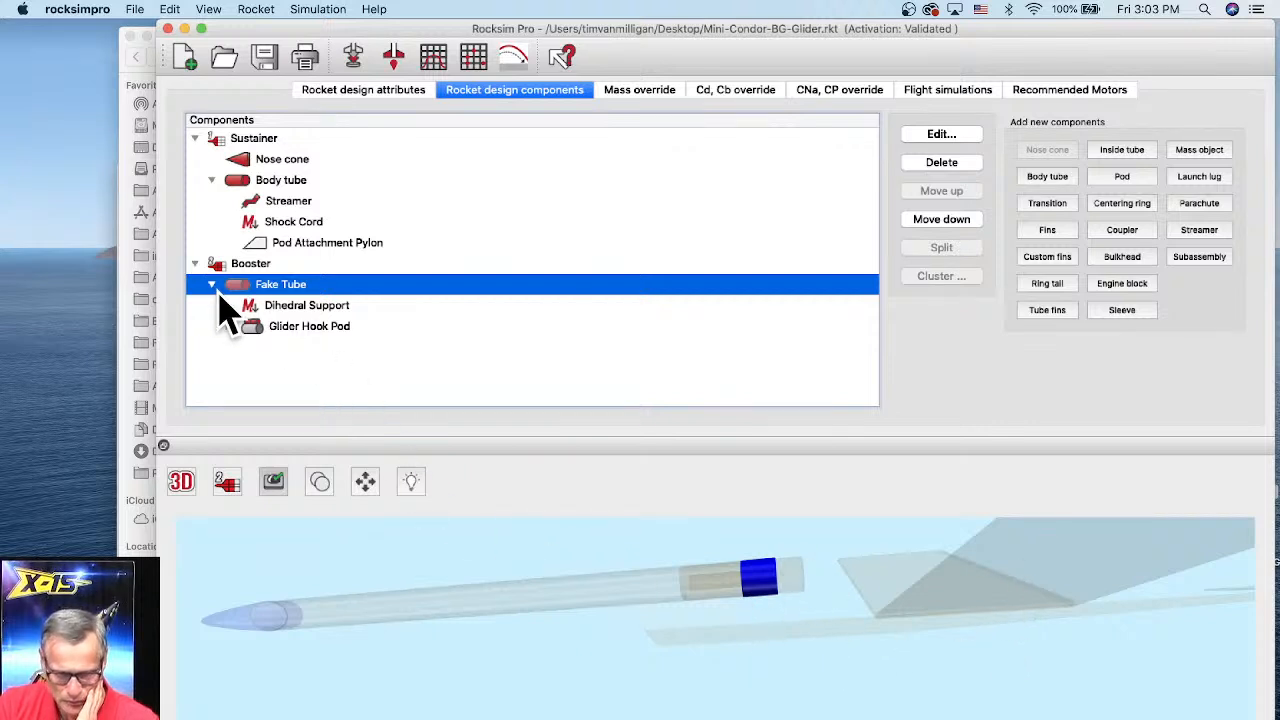
Step: Reopen the simulation properties and highlight the sustainer's DART engine code
click(352, 58)
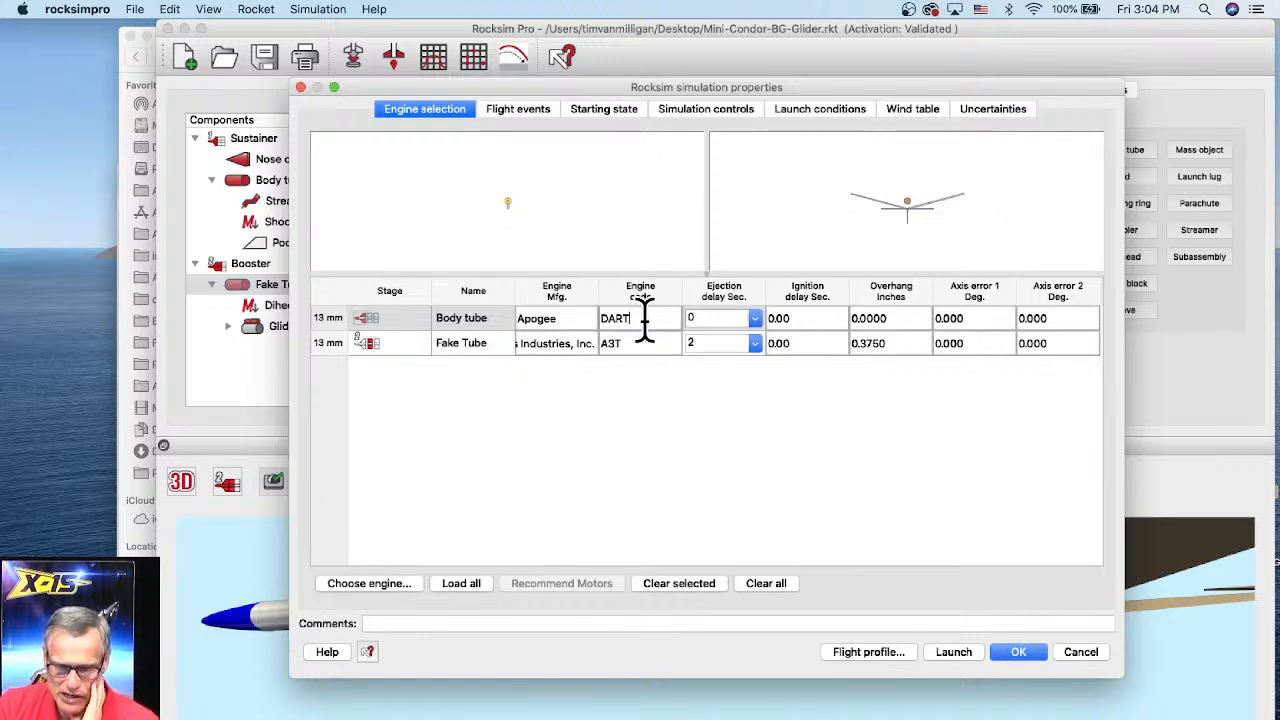
drag(645, 318, 598, 320)
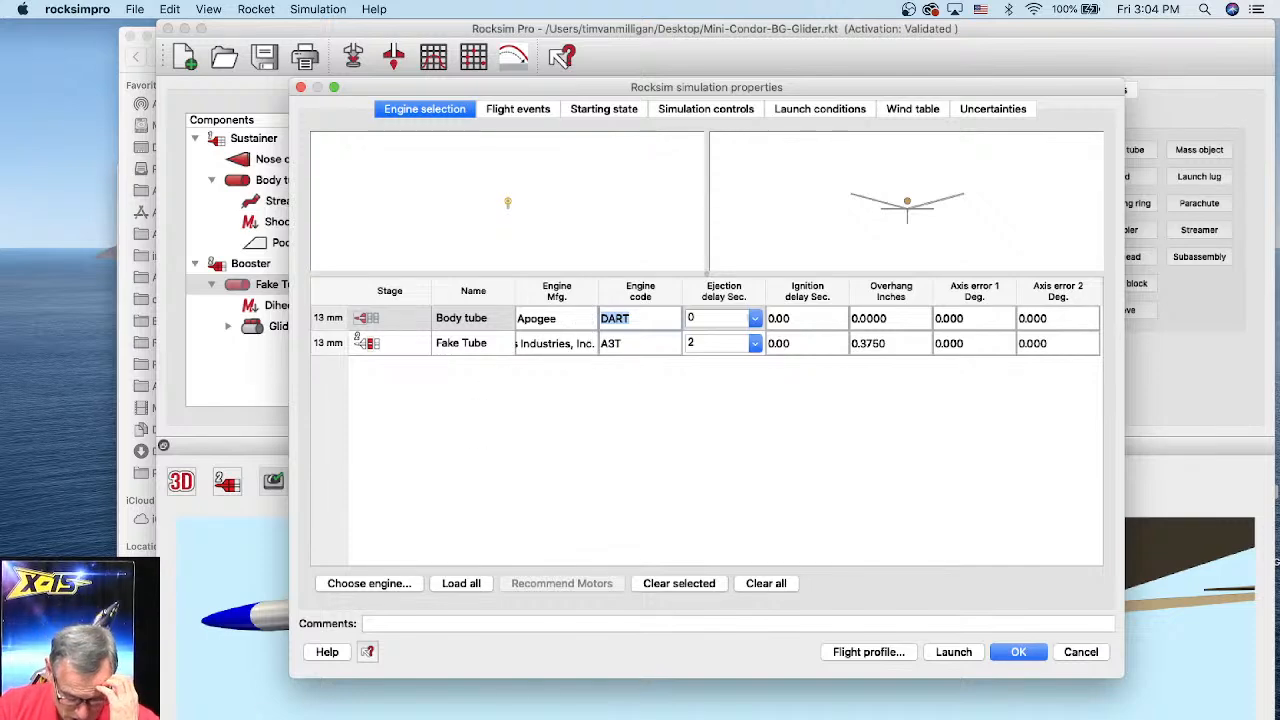
key(super+Tab)
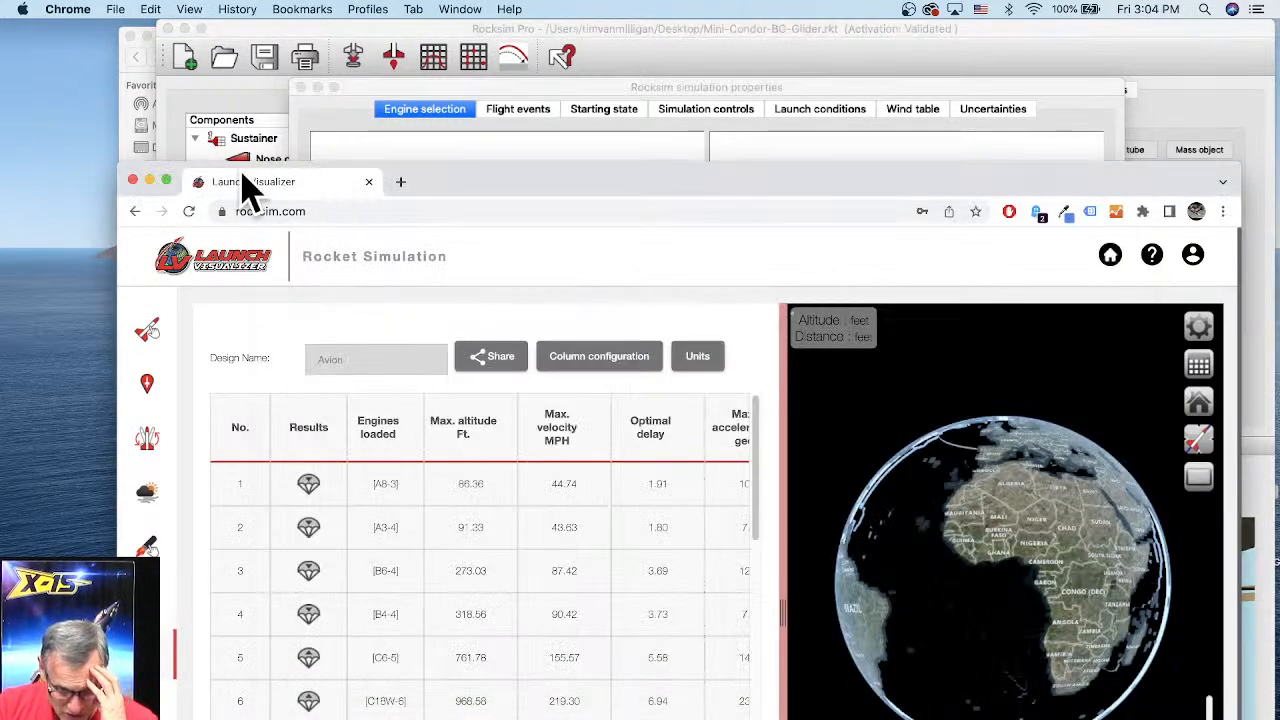
key(super+Tab)
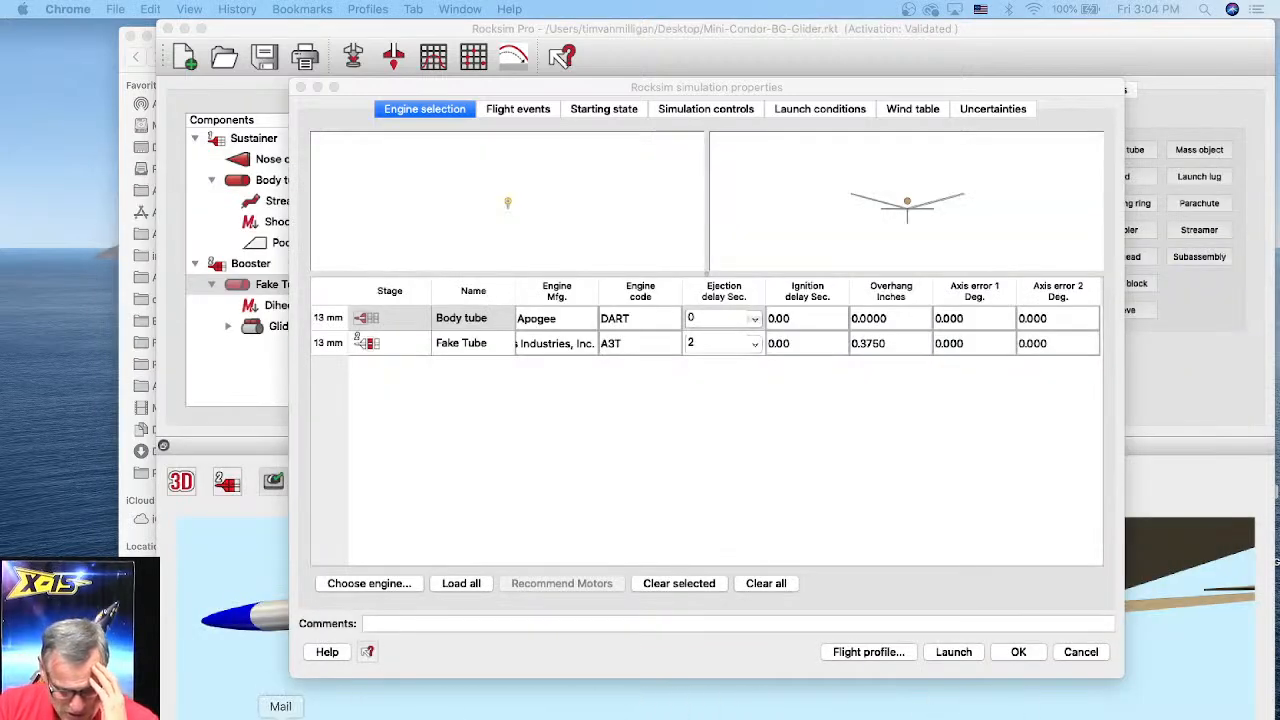
Step: Switch to the Apogee Rockets site in Safari and go to the Apogee home page
click(222, 714)
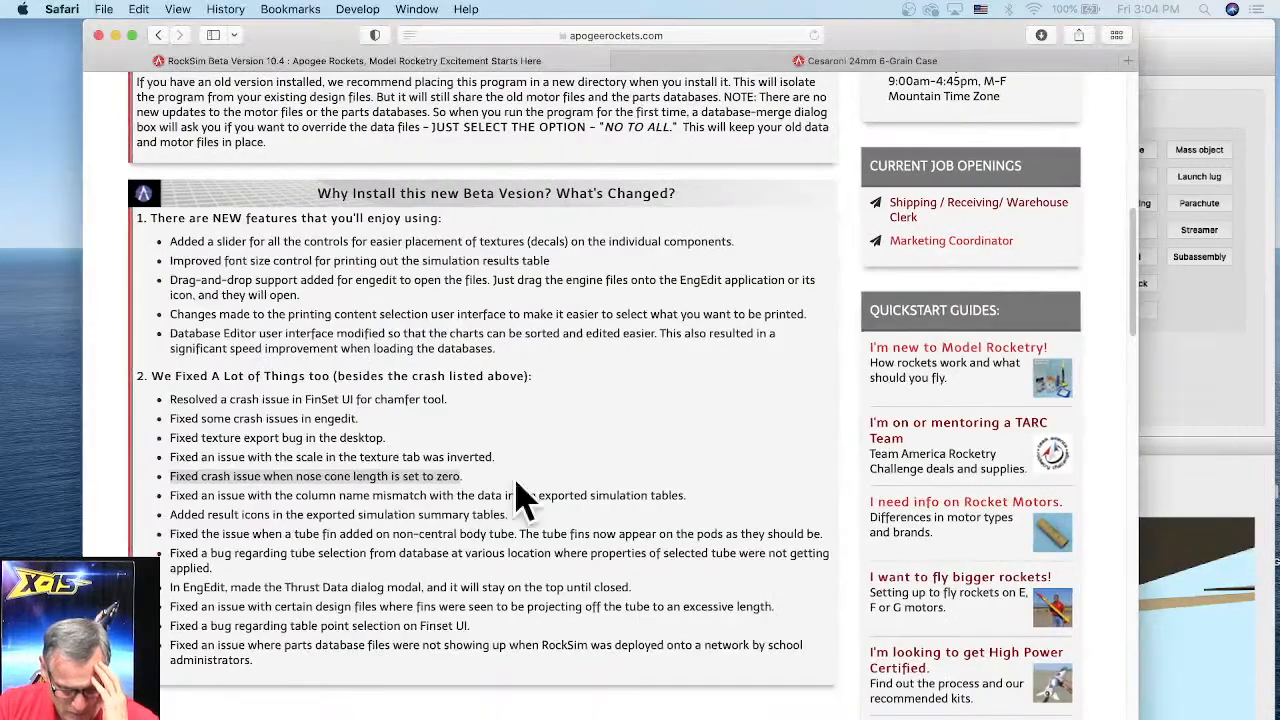
drag(1138, 380, 1245, 370)
drag(1240, 278, 1229, 157)
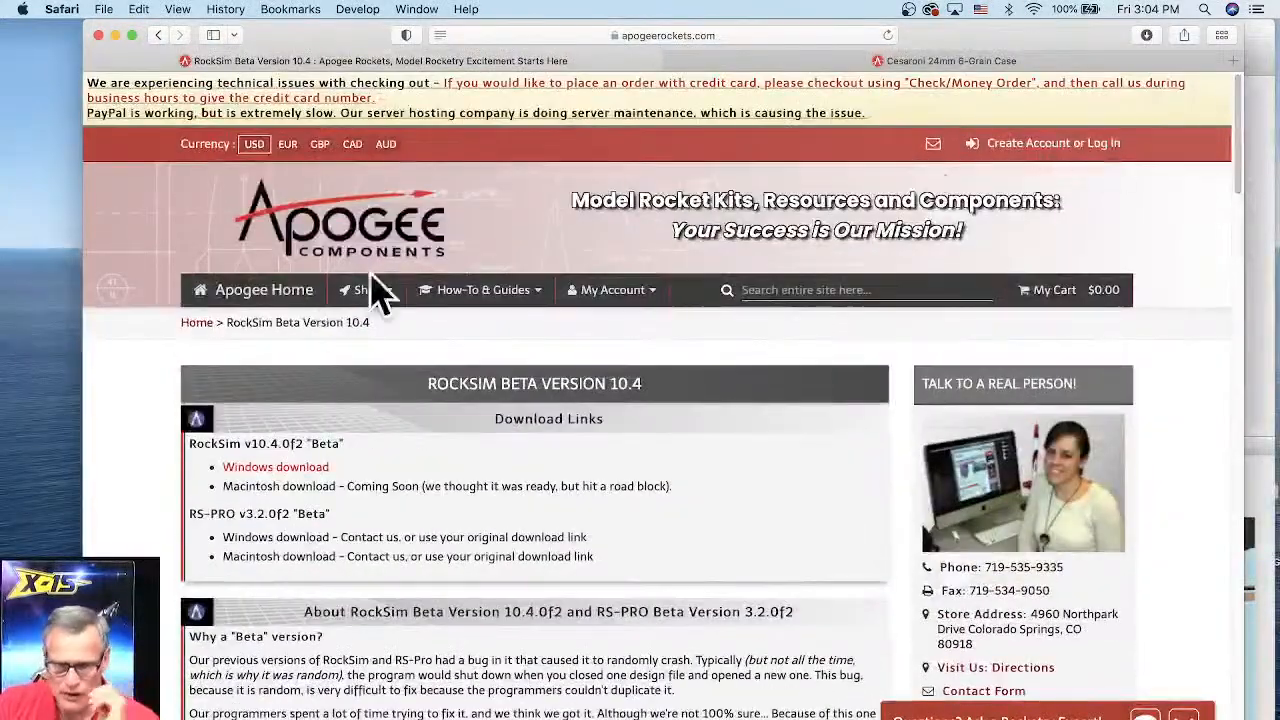
click(302, 287)
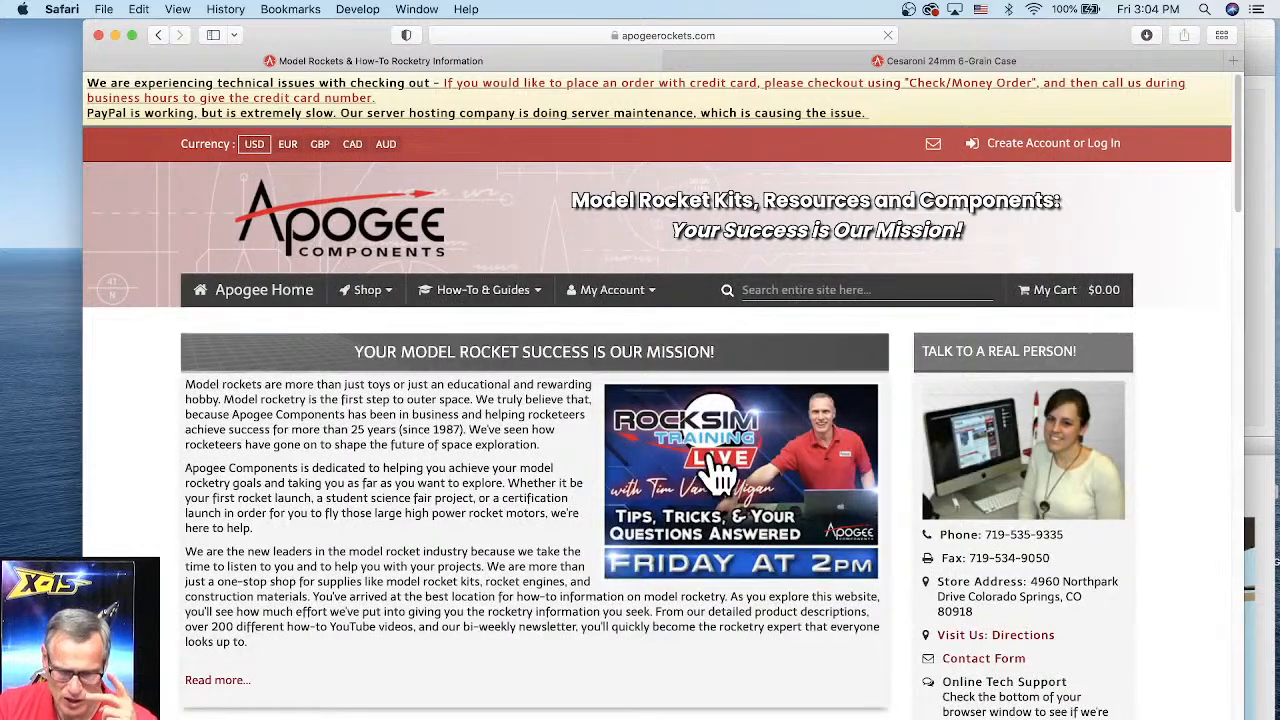
scroll(840, 600, down, 2)
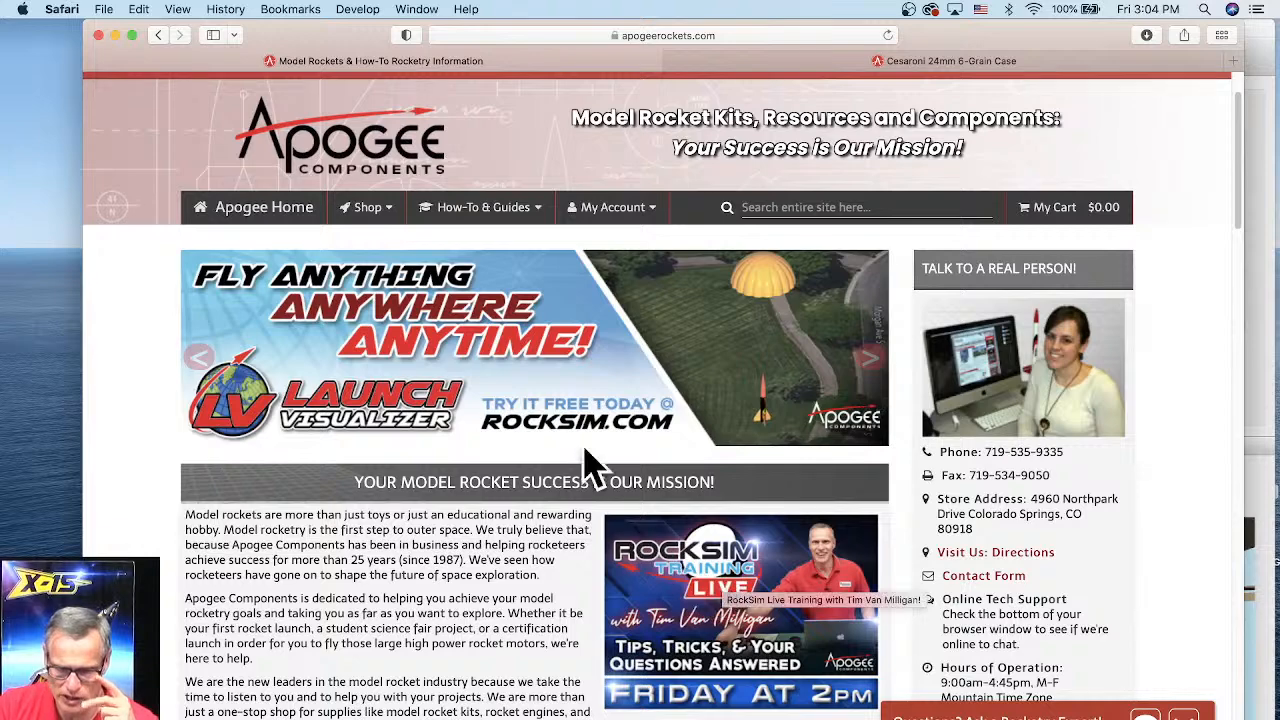
Step: Open the RS Live Training page from the How-To & Guides software menu
click(460, 215)
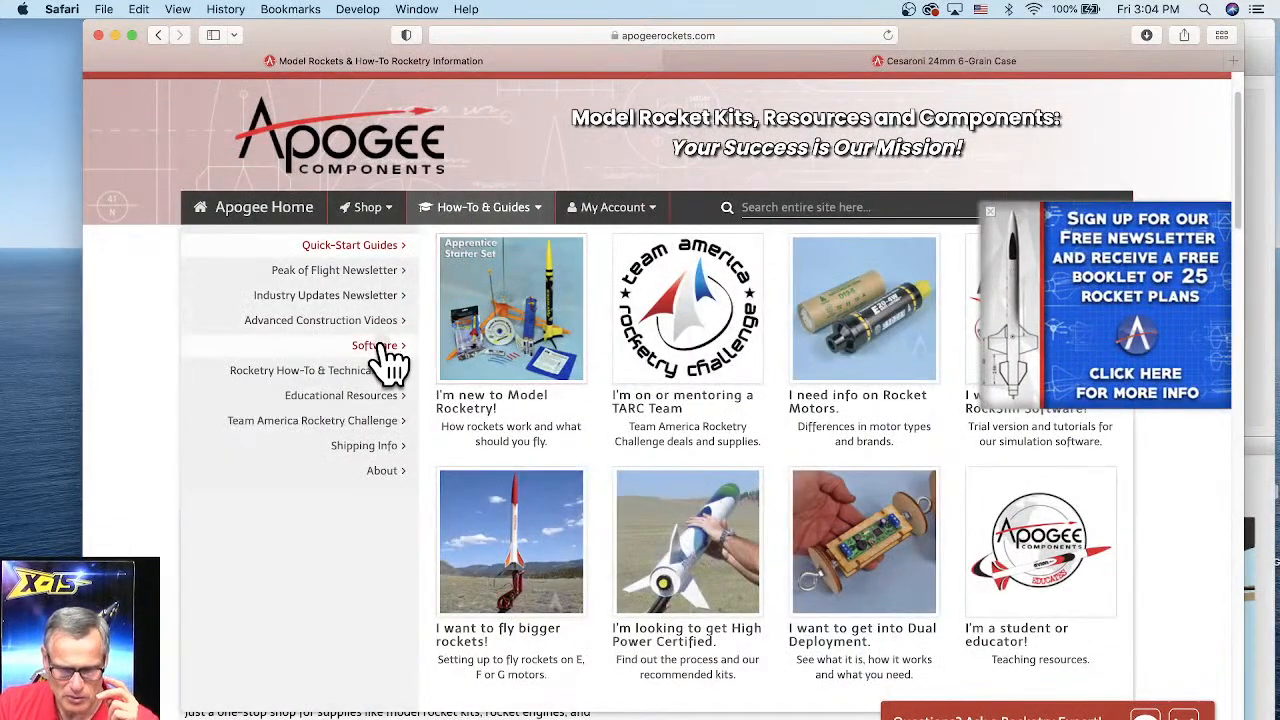
mouse_move(388, 358)
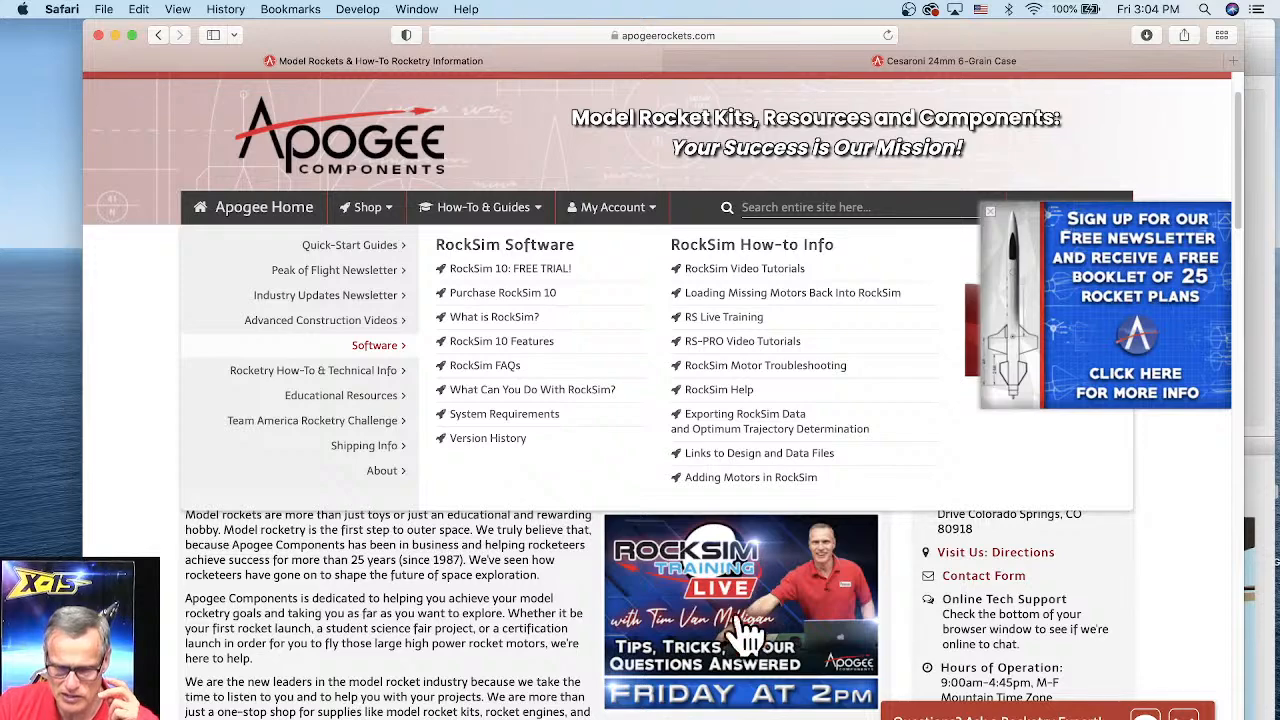
click(718, 318)
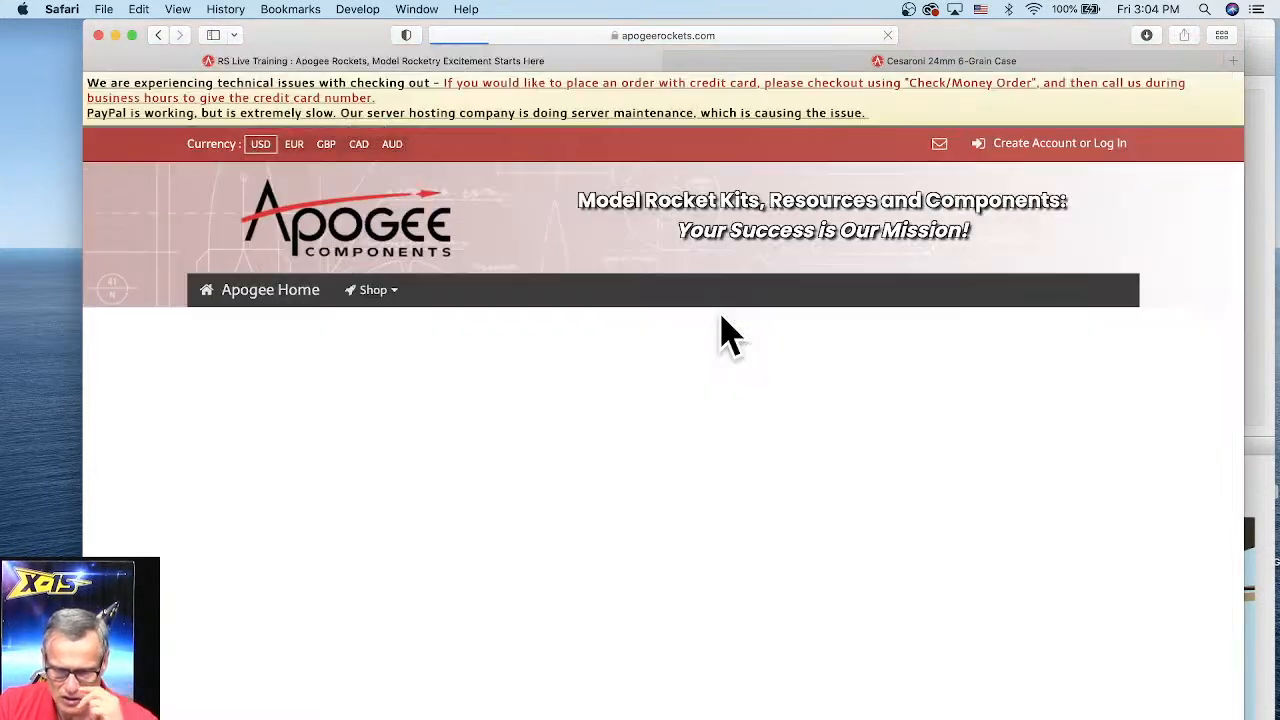
Step: Scroll through the RS Live Training page's list of past episodes and topics
scroll(520, 560, down, 3)
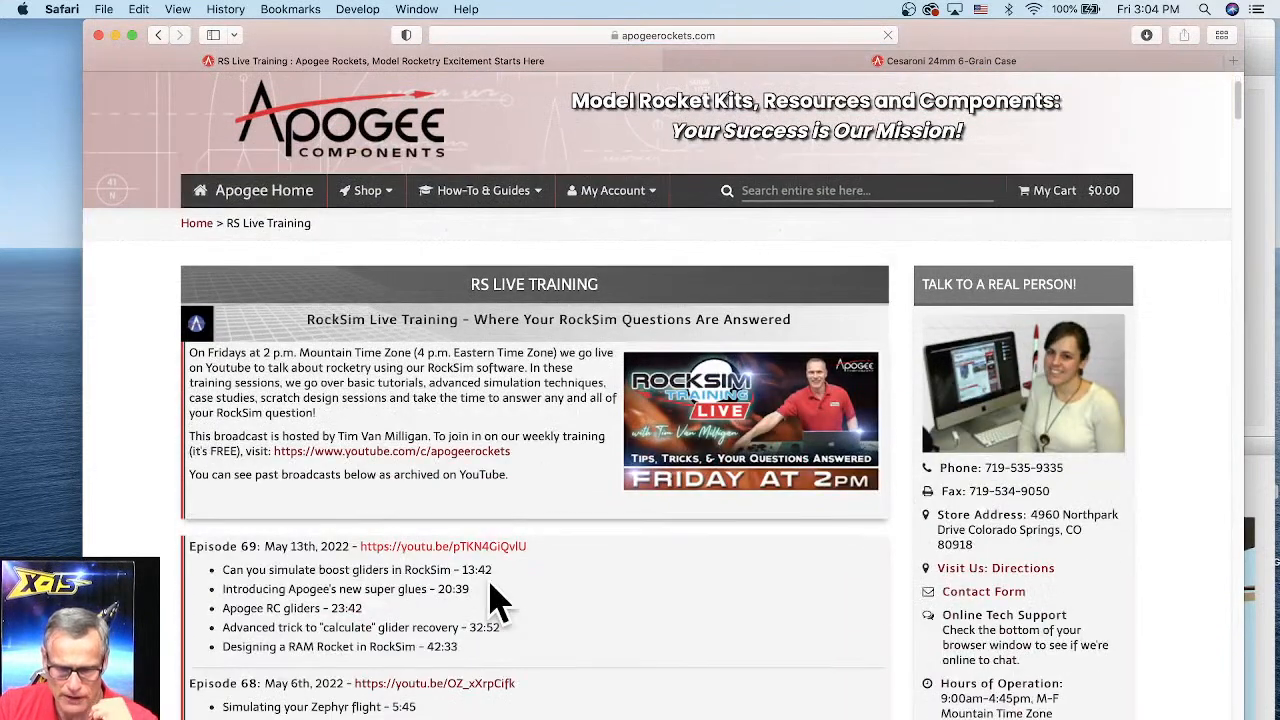
scroll(503, 386, down, 1)
scroll(362, 415, down, 3)
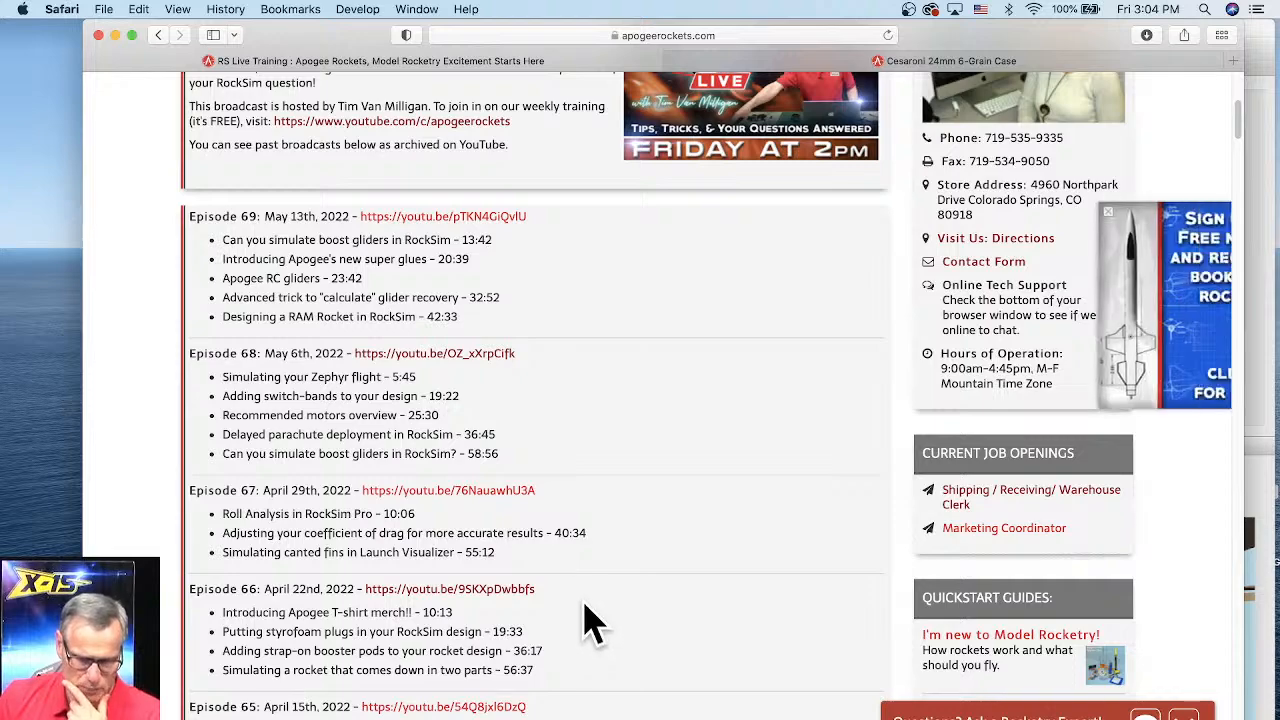
scroll(590, 622, up, 1)
scroll(590, 622, up, 1)
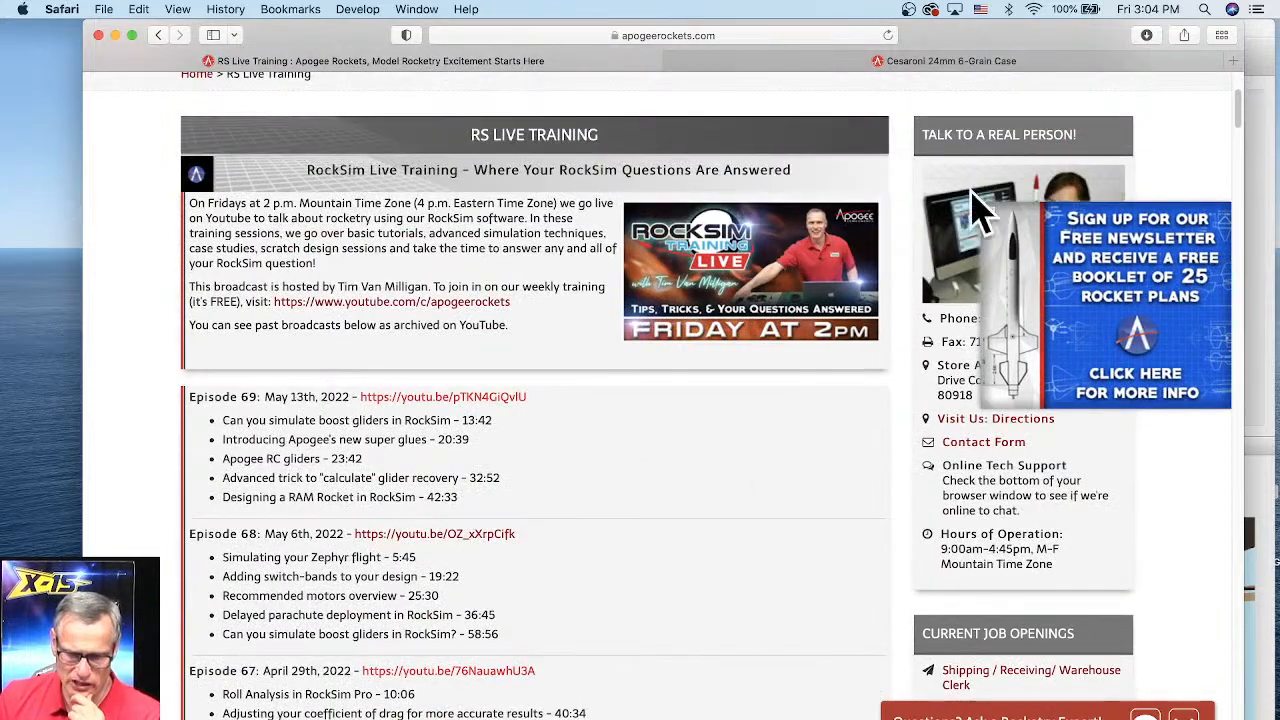
scroll(660, 450, up, 1)
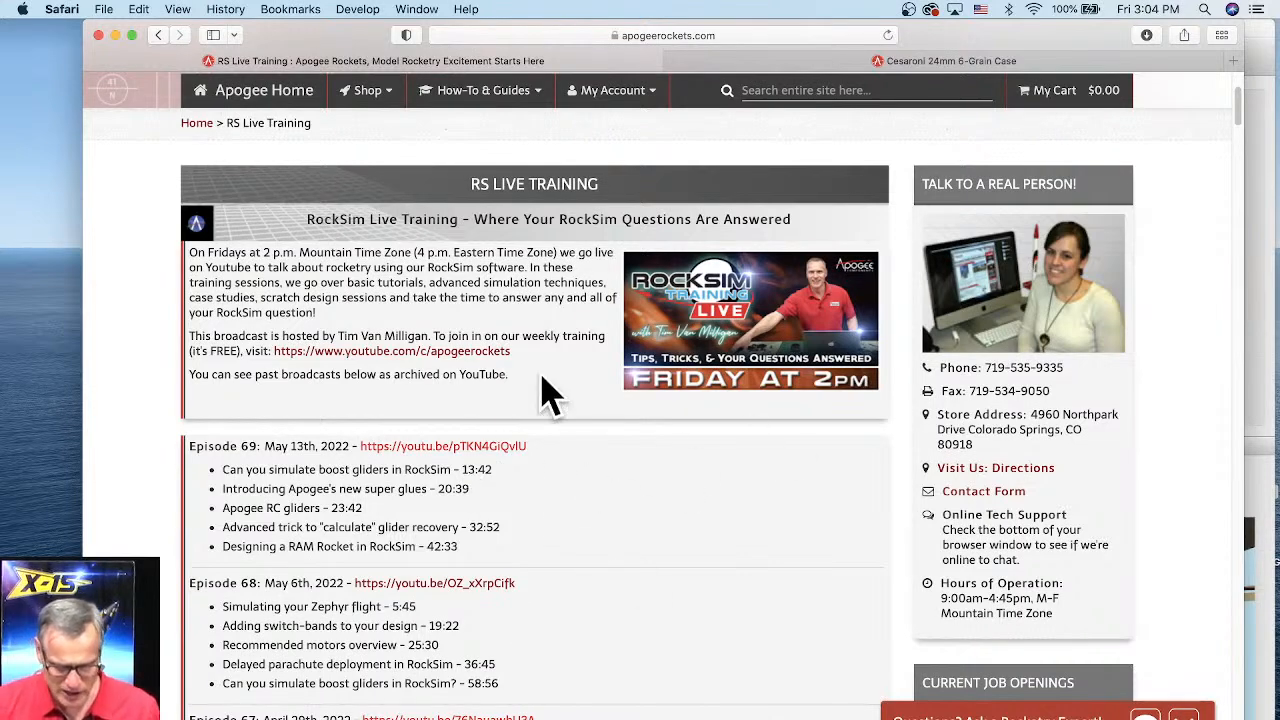
scroll(550, 385, up, 2)
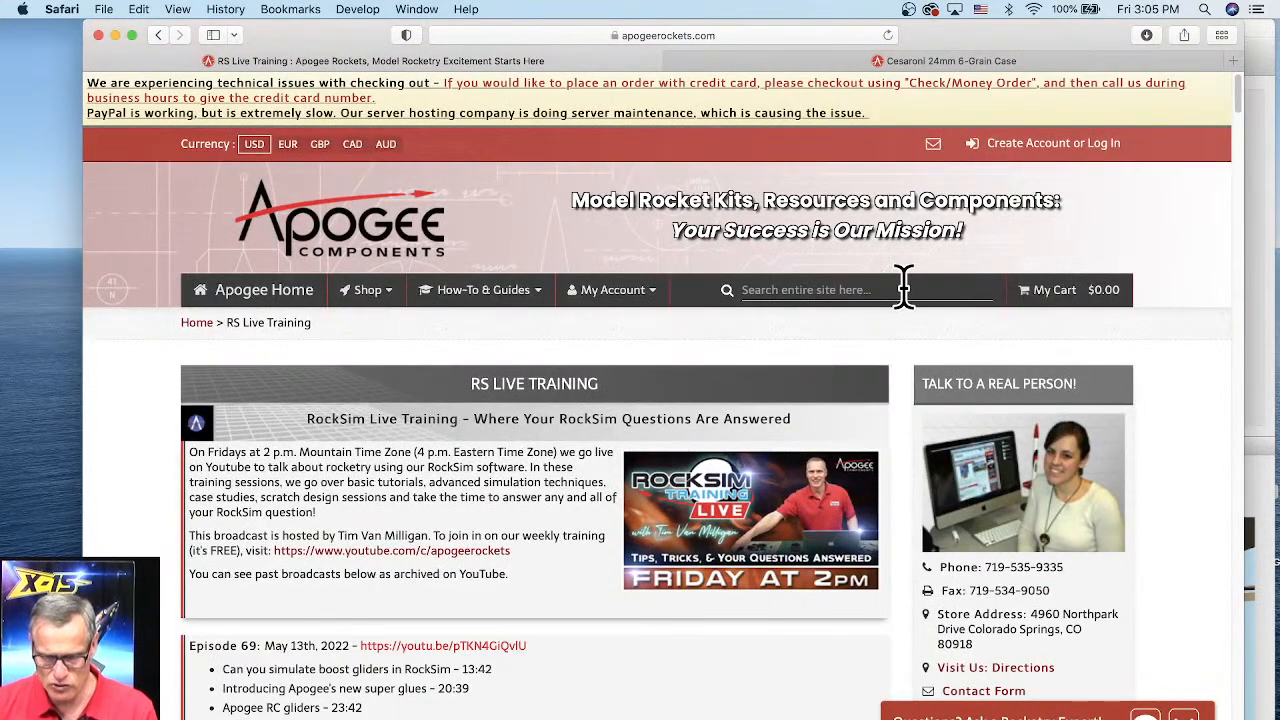
Step: Search the training page for the words help, dart and boosted
click(860, 289)
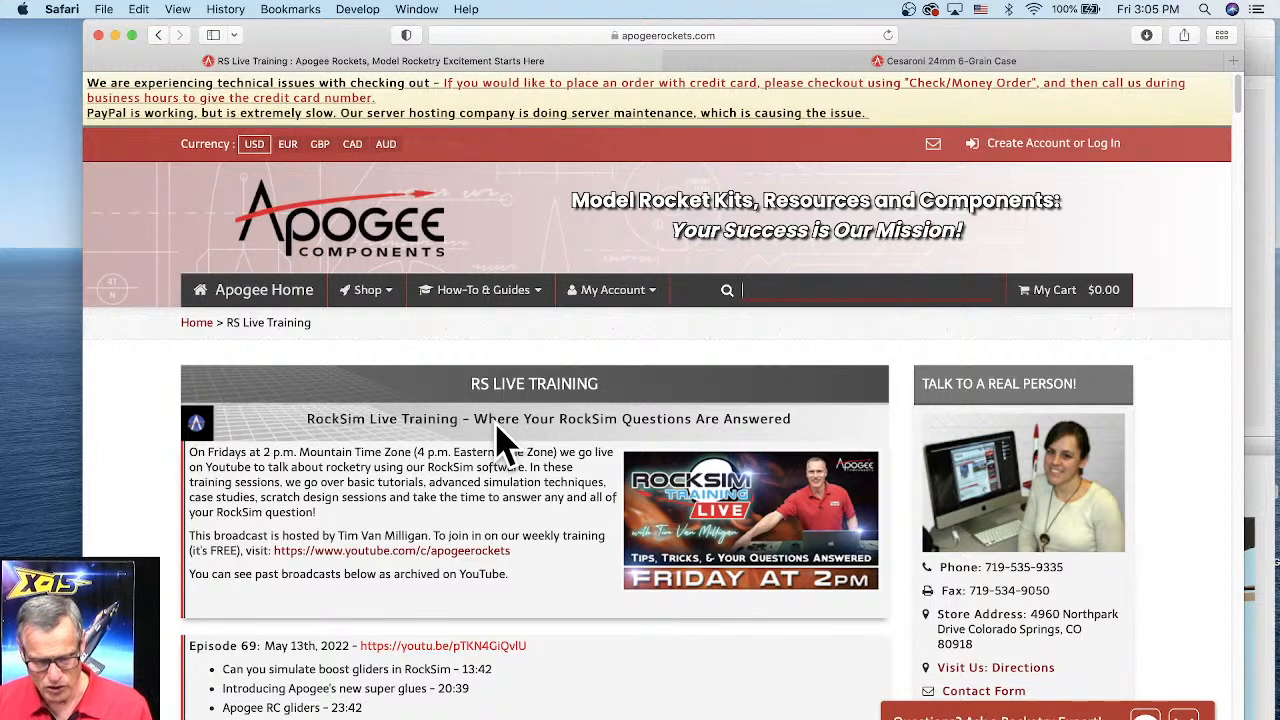
key(super+f)
text(help)
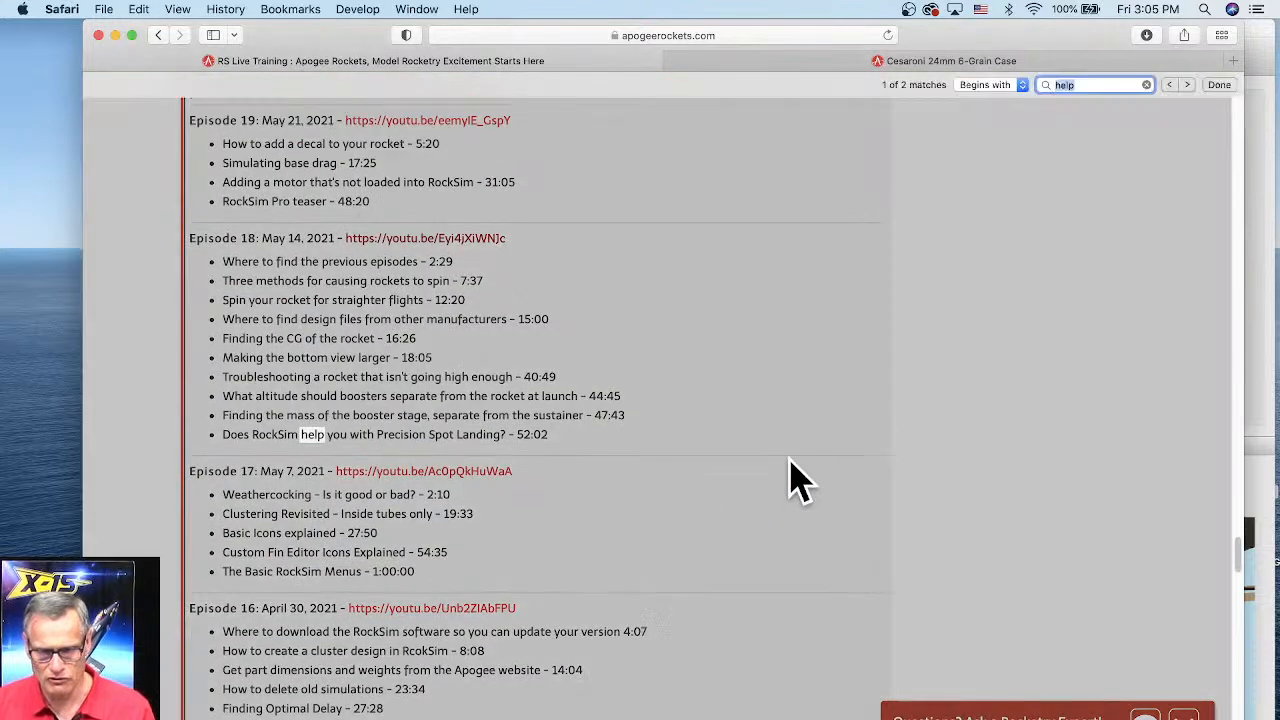
double_click(1073, 84)
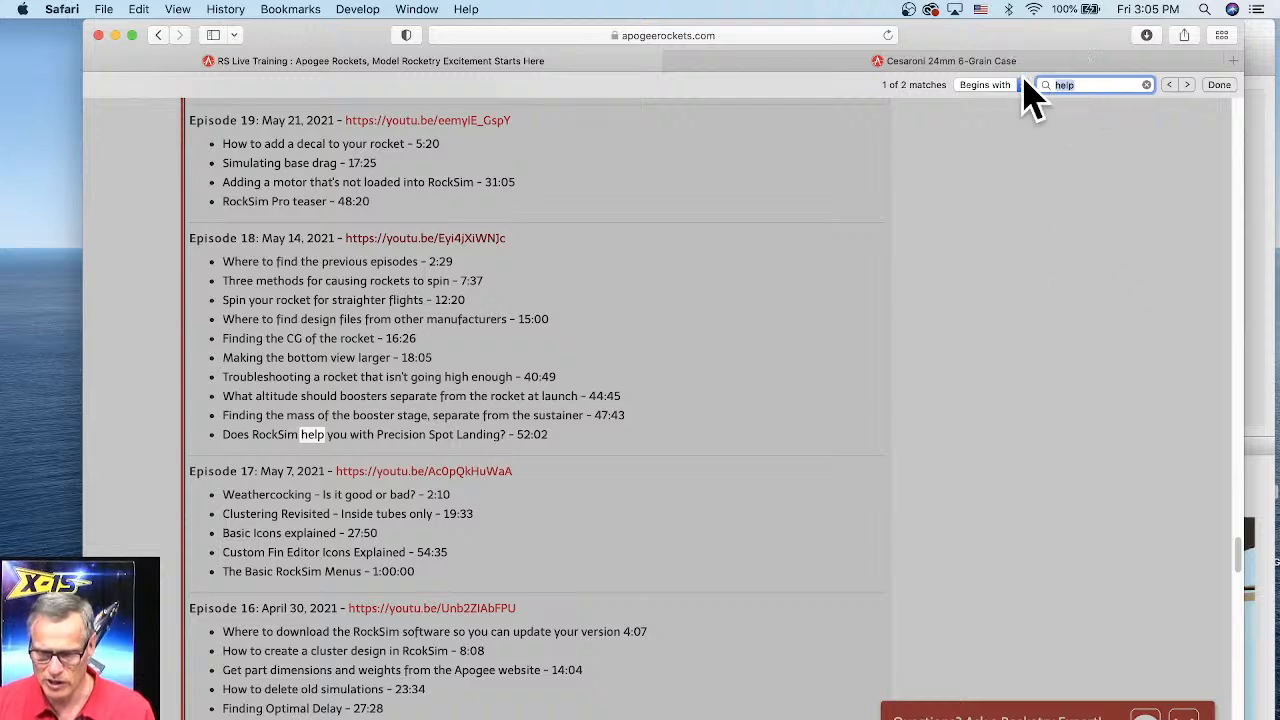
text(dart)
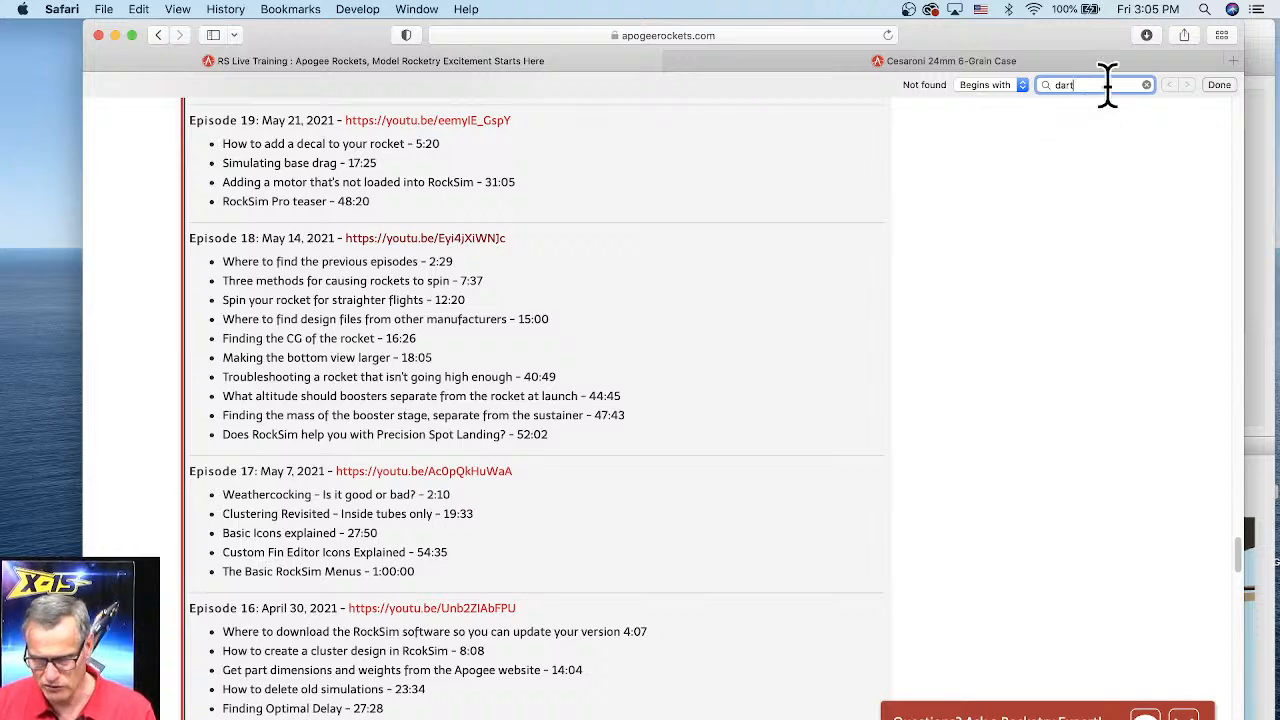
double_click(1075, 85)
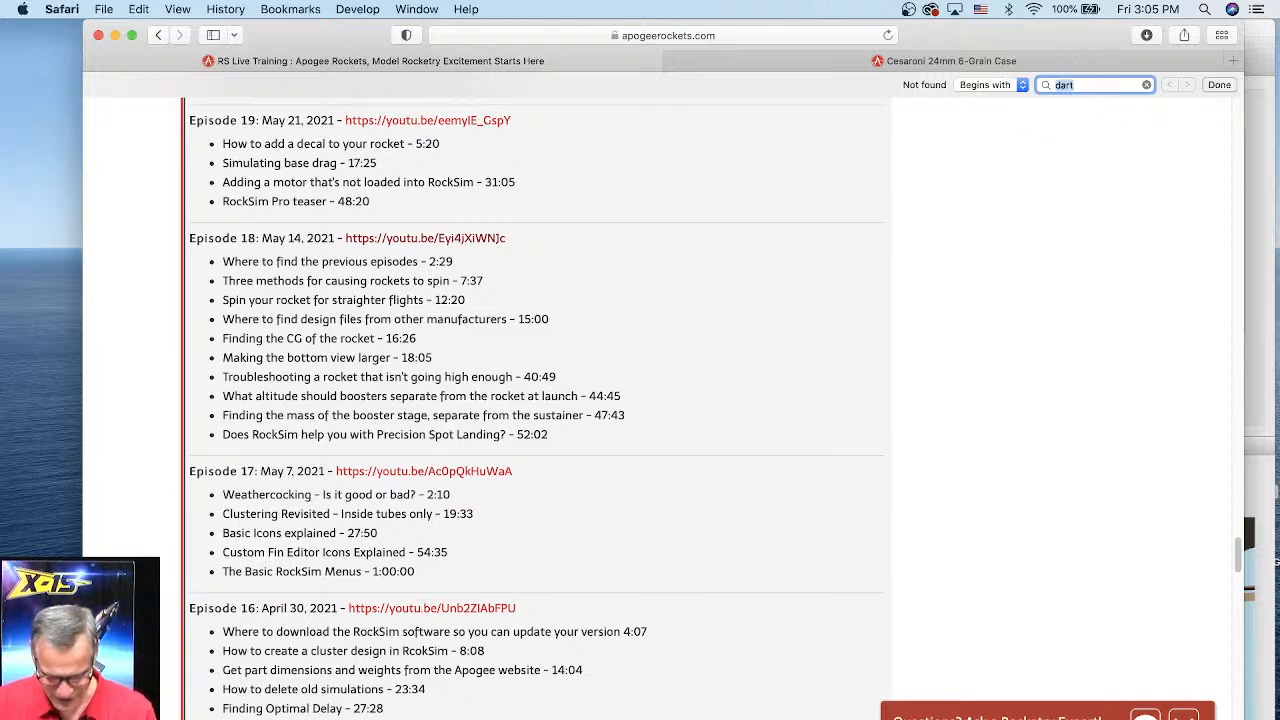
text(booste)
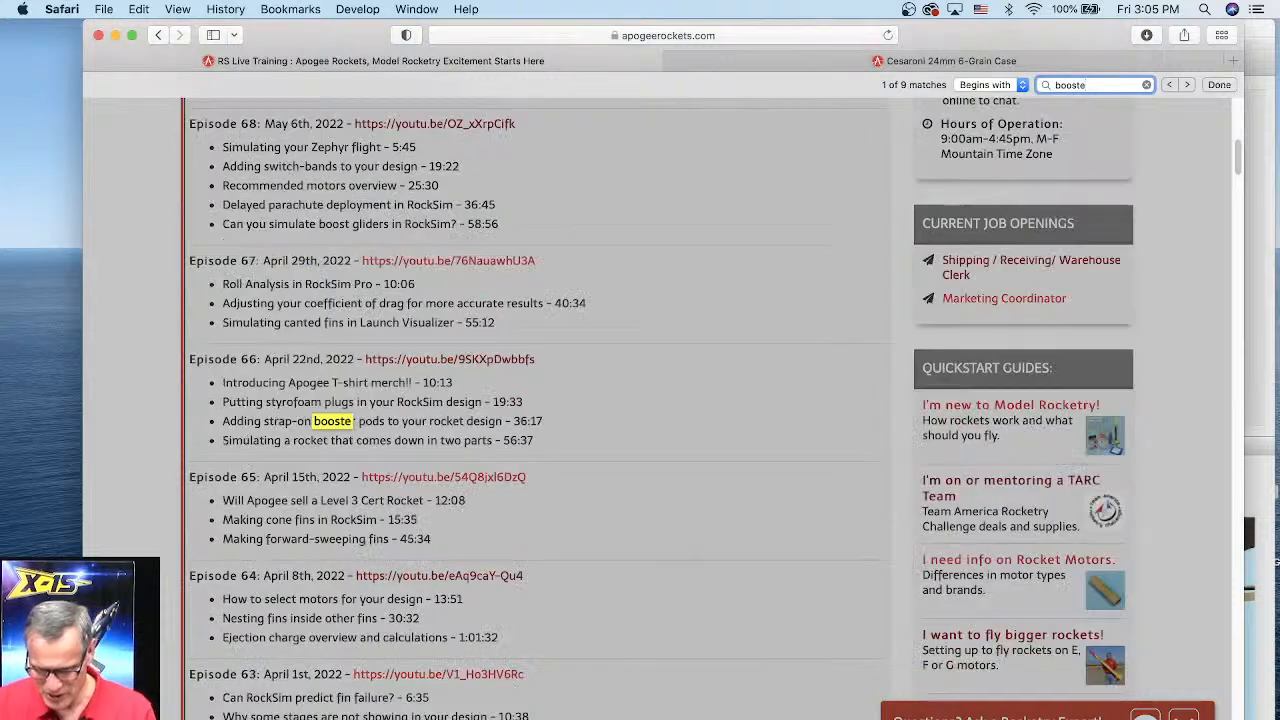
text(d)
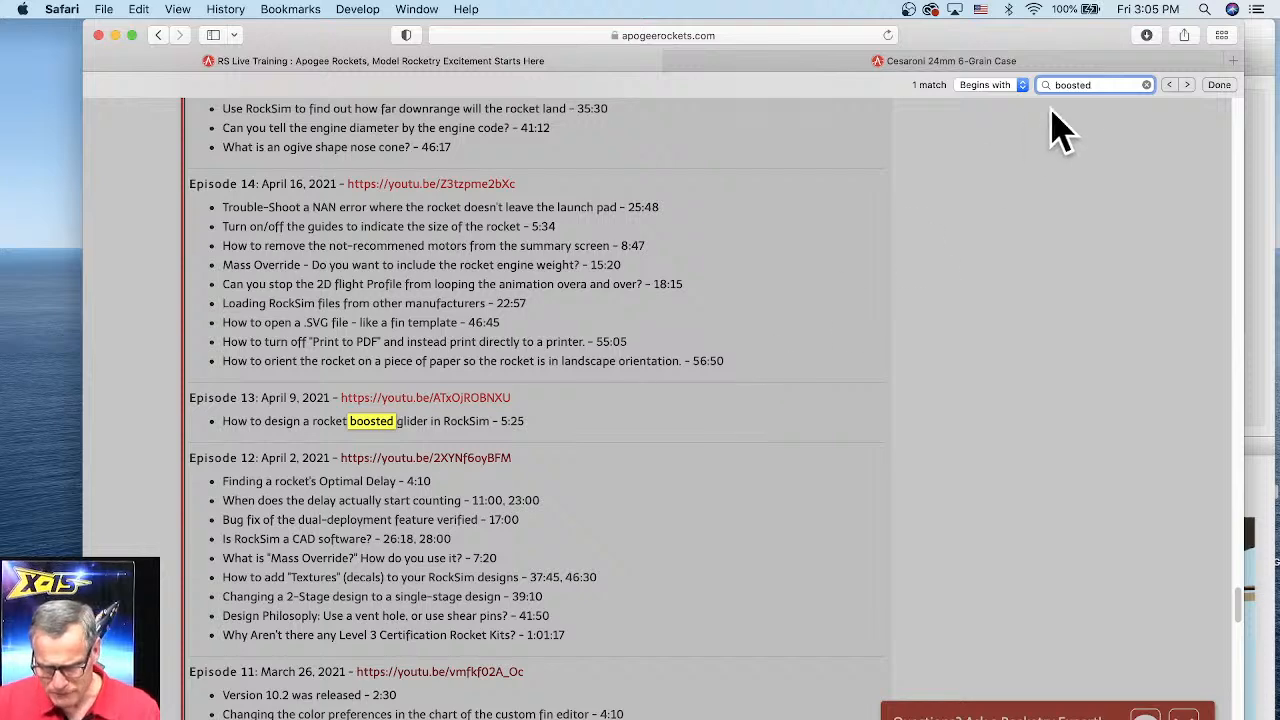
Step: Search the training page for air start, then clear the find field and scroll the list
drag(1095, 85, 1012, 85)
text(airs)
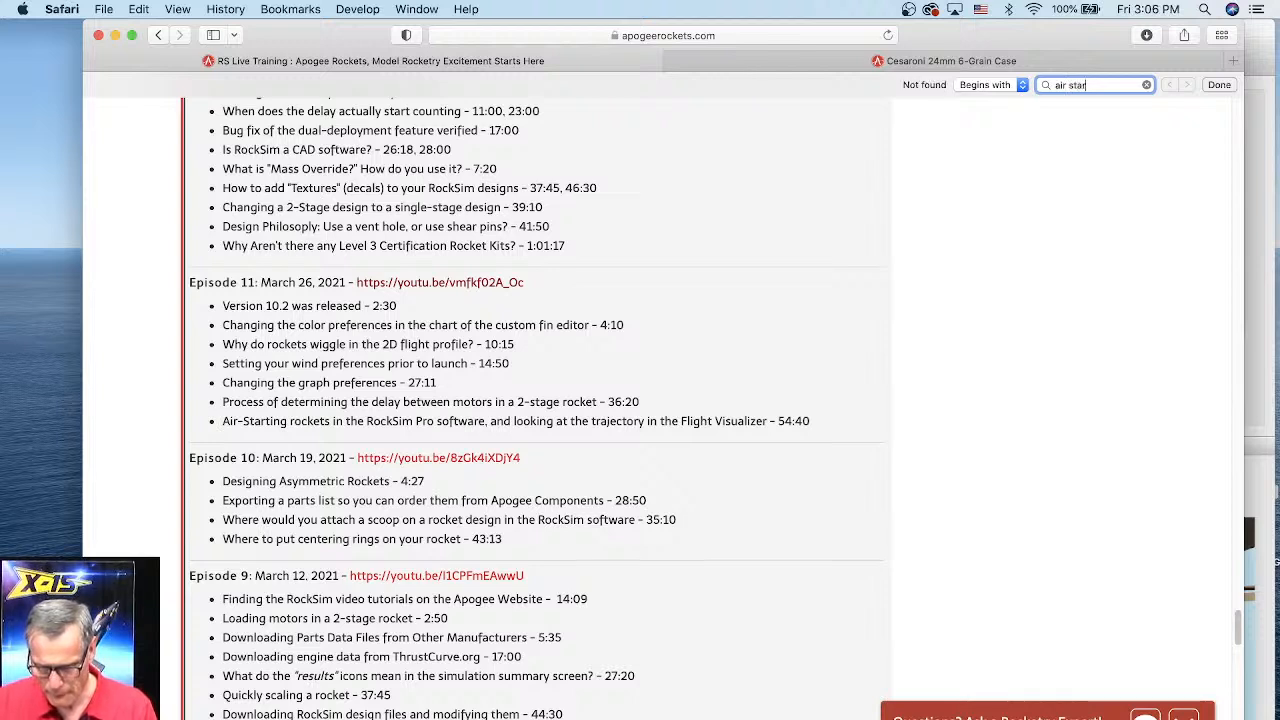
triple_click(1090, 85)
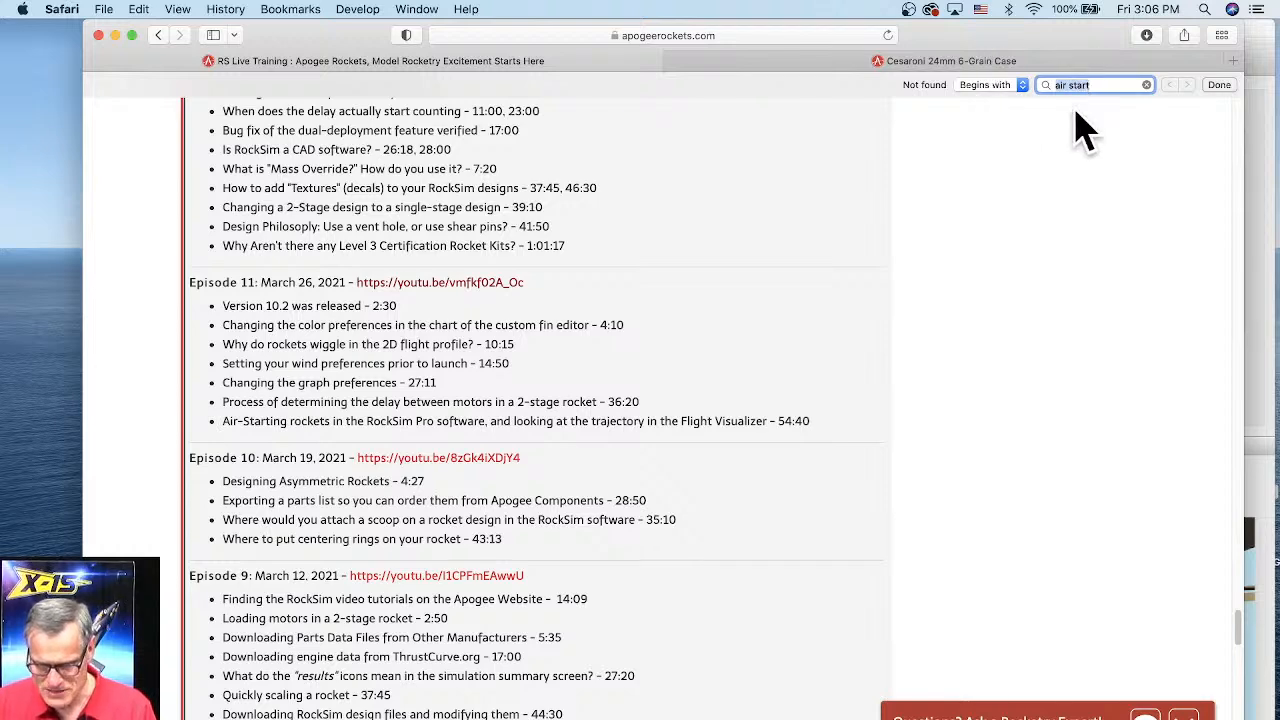
click(1146, 85)
scroll(335, 470, down, 1)
scroll(335, 470, down, 5)
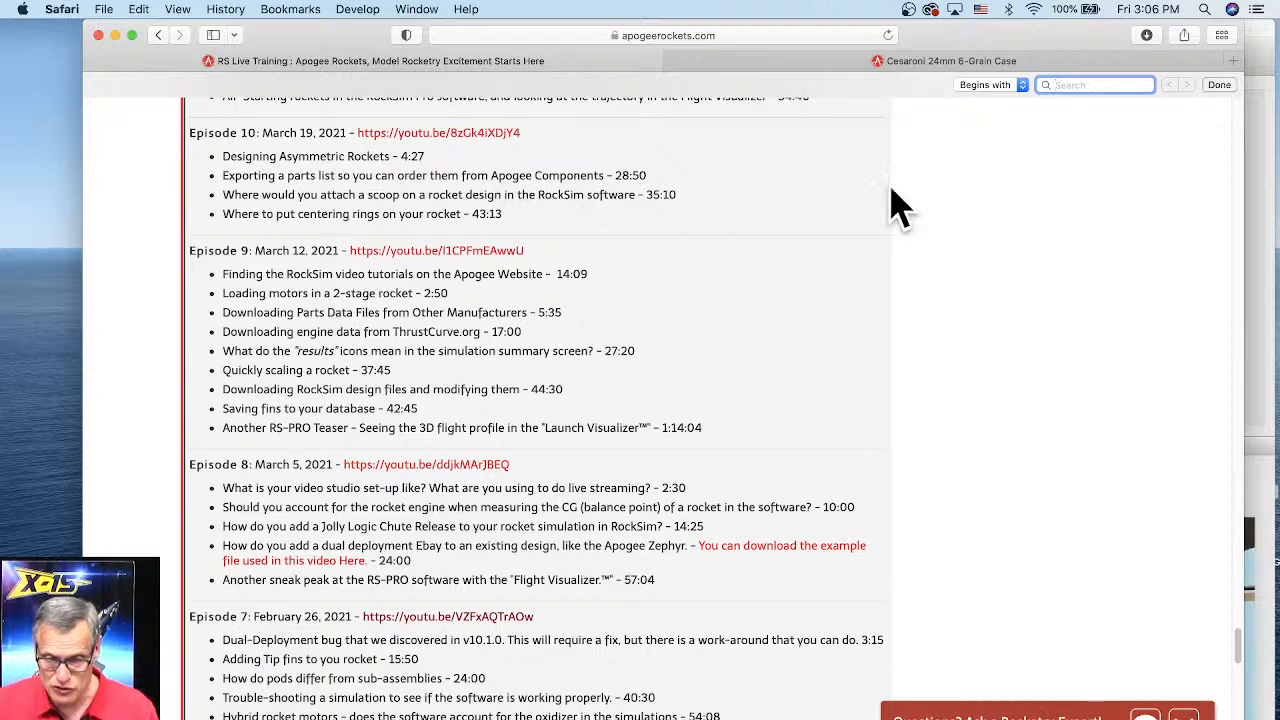
Step: Return to the RockSim simulation properties and open the engine selection list for the sustainer's body tube mount
drag(1245, 221, 1110, 222)
click(1175, 78)
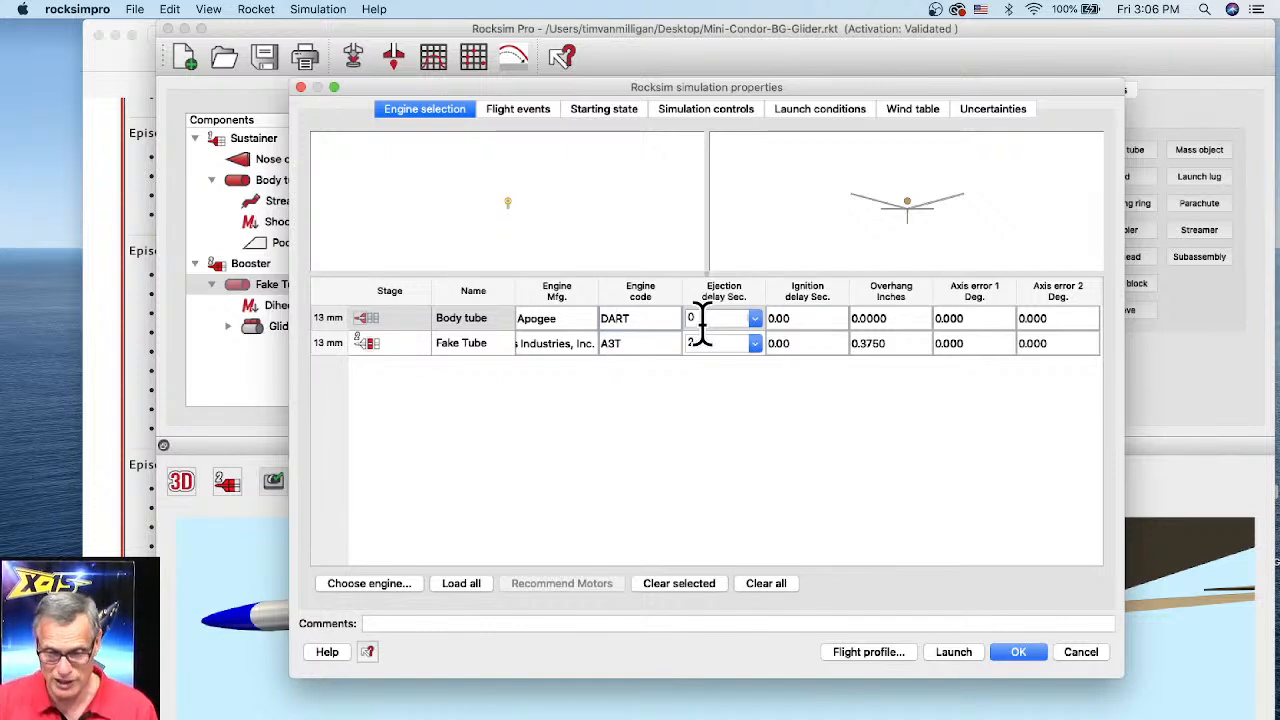
drag(651, 320, 593, 318)
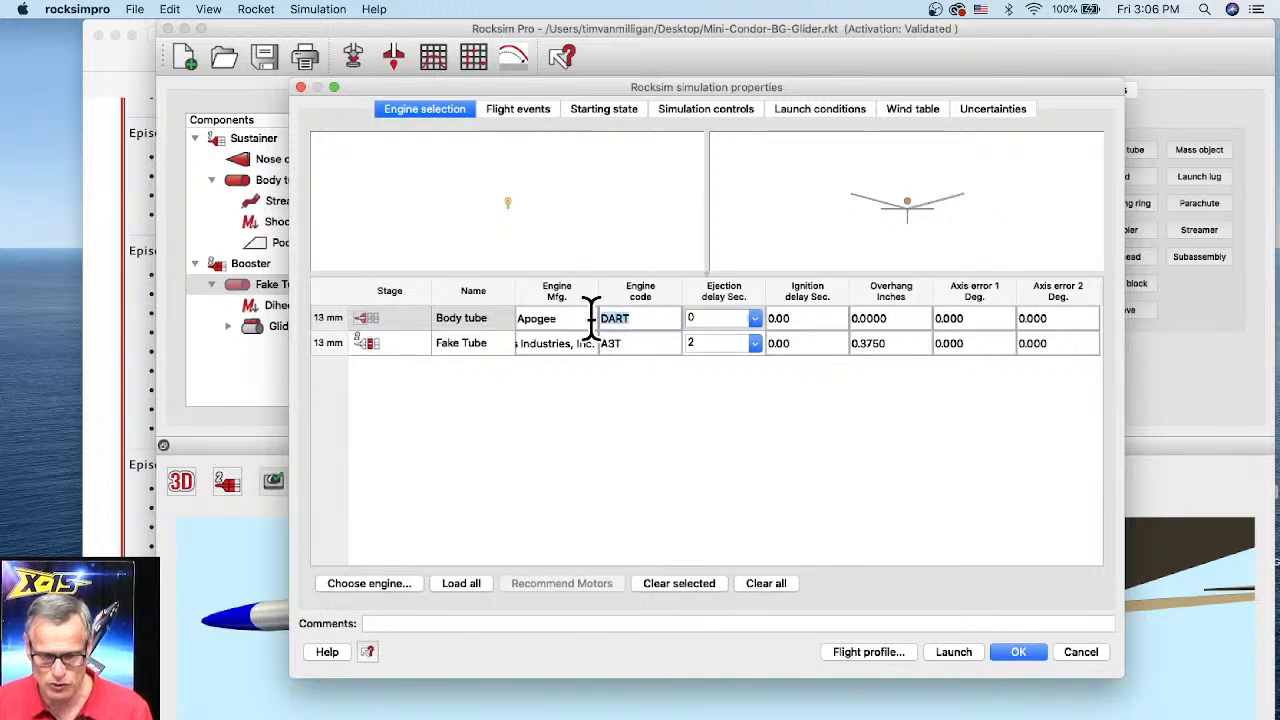
click(459, 318)
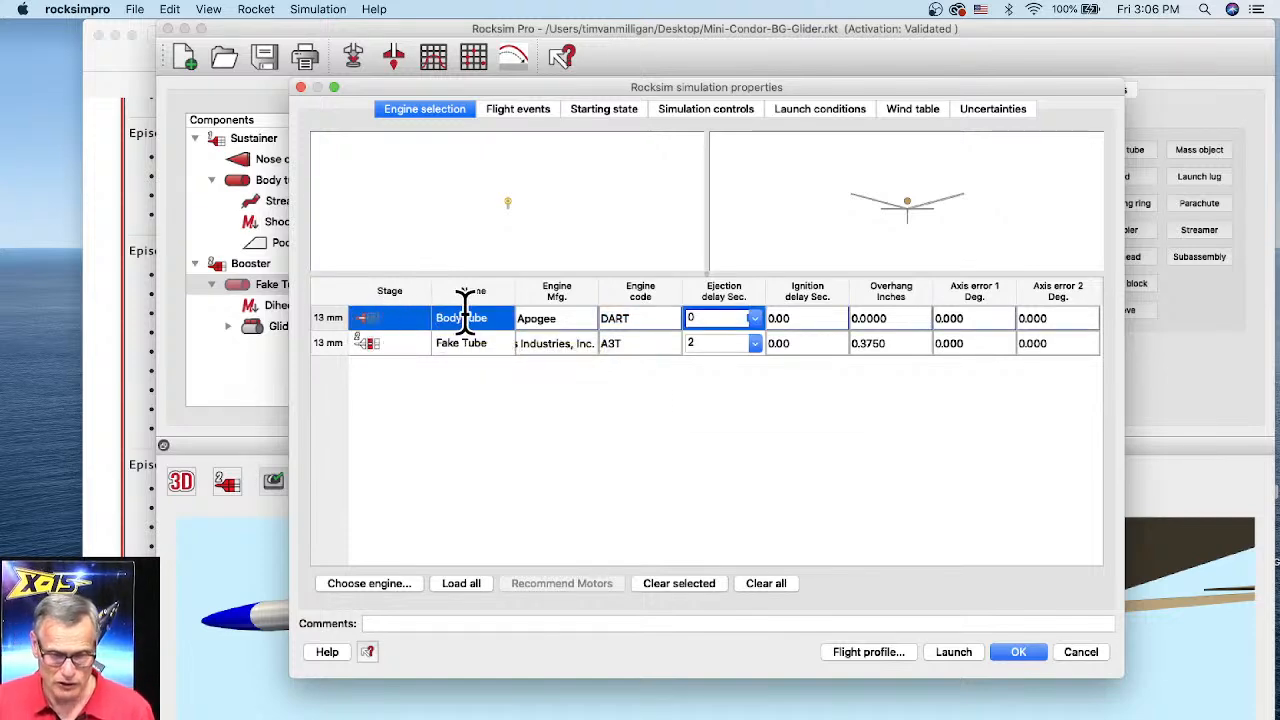
double_click(465, 318)
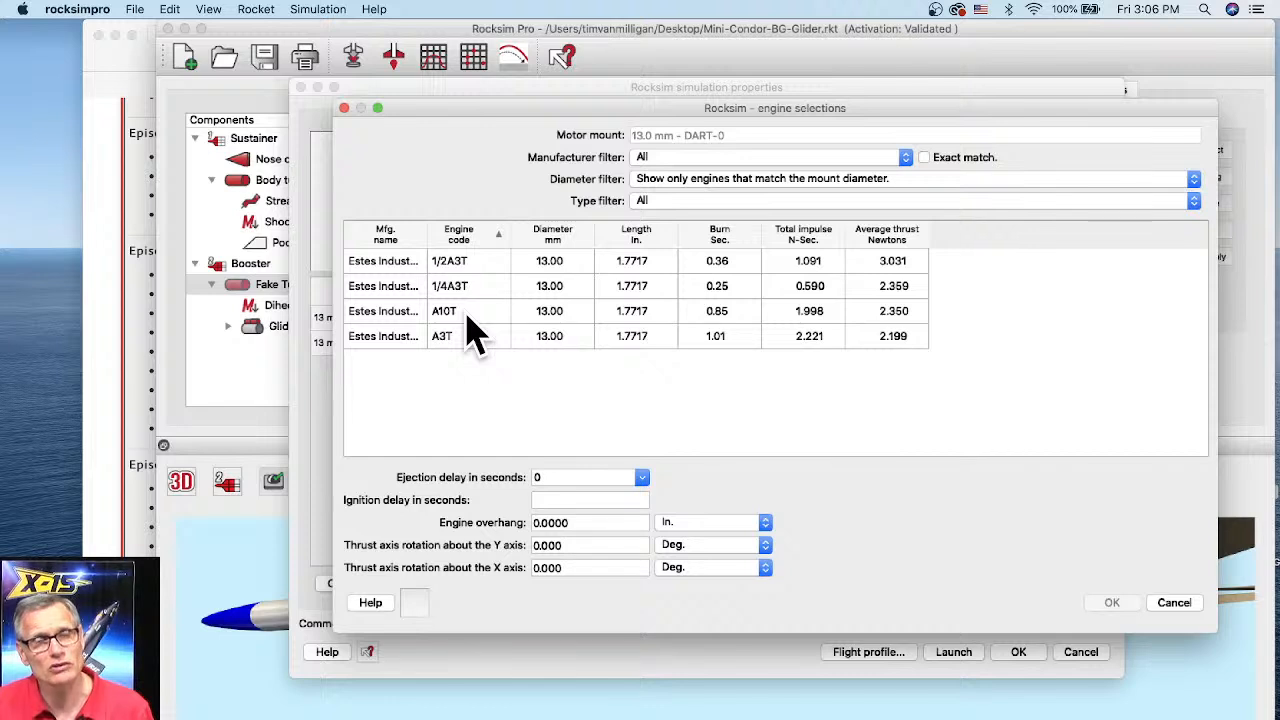
Step: Filter the engine list by manufacturer Apogee, review the diameter filter options, and cancel the engine selection
click(662, 161)
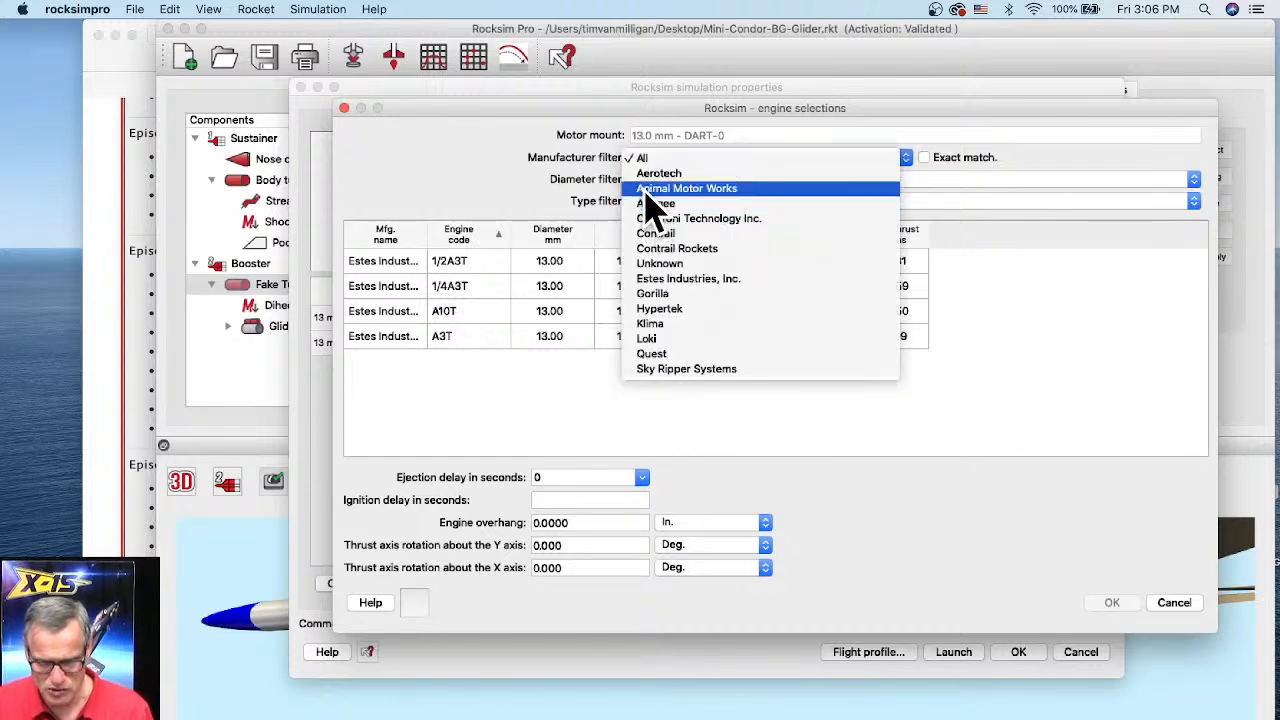
click(655, 205)
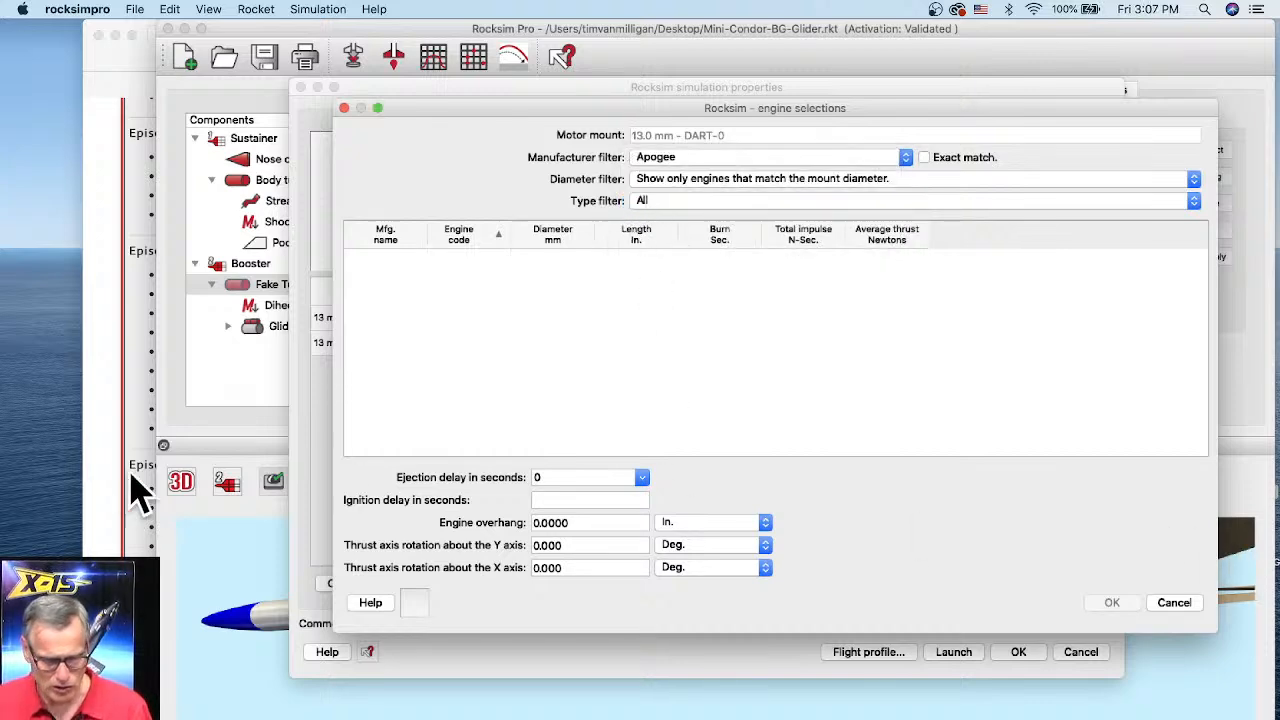
click(690, 180)
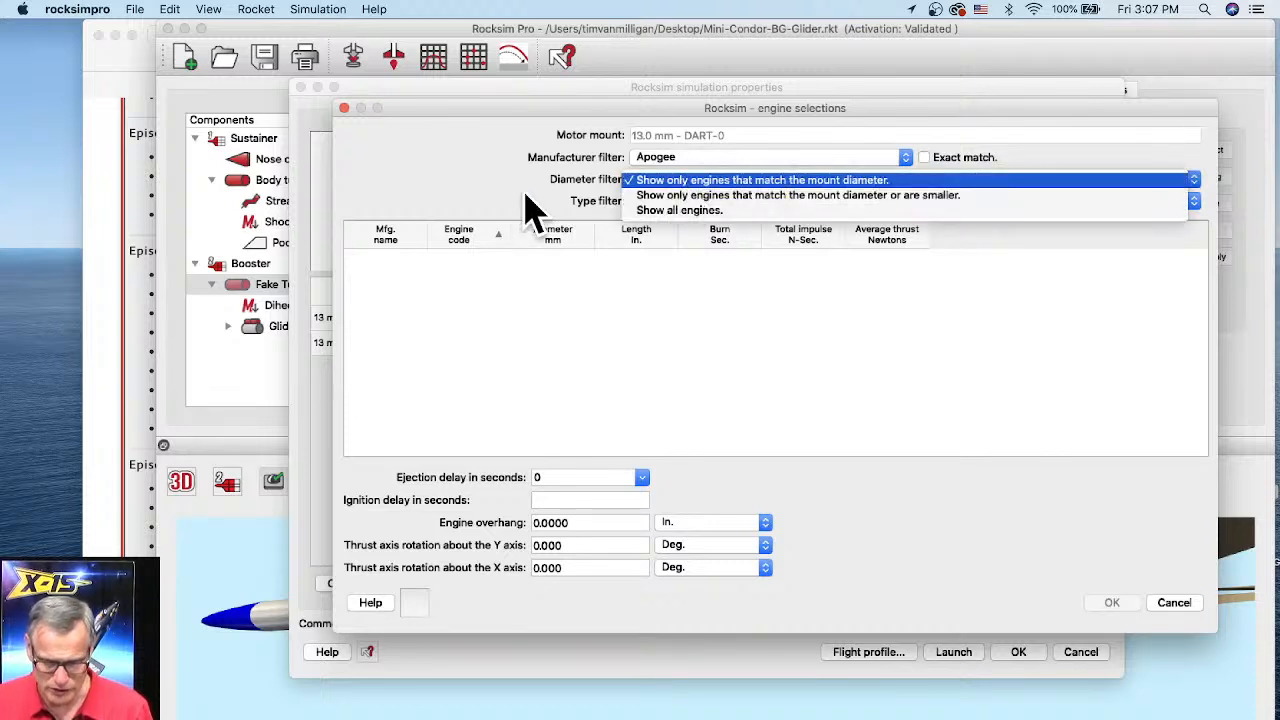
click(564, 262)
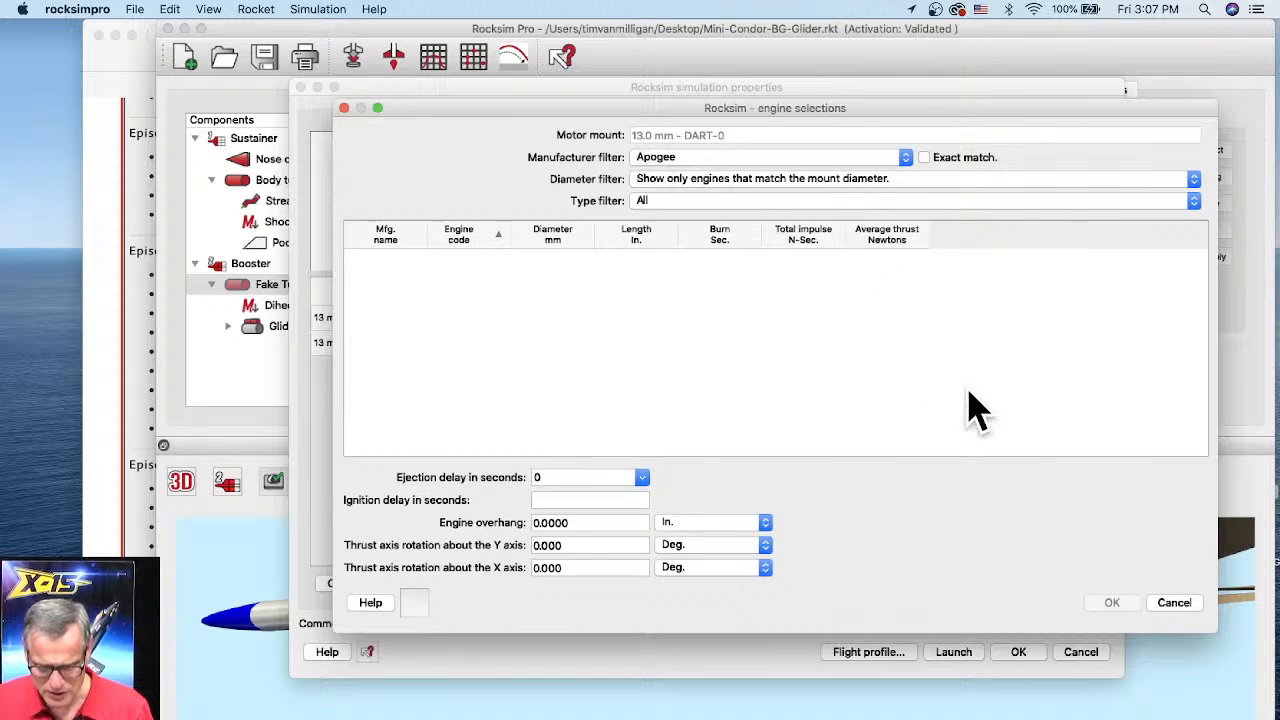
click(1174, 603)
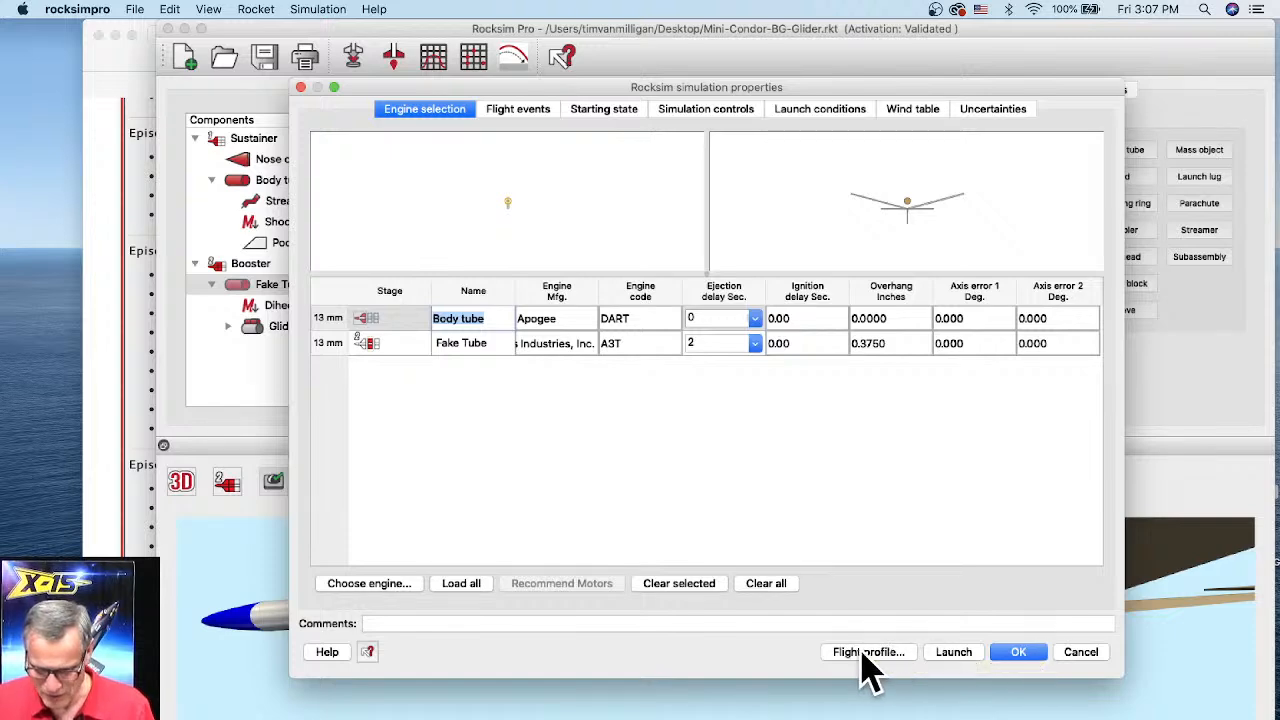
Step: Open the flight profile in the 3D visualizer and enlarge its window
click(900, 652)
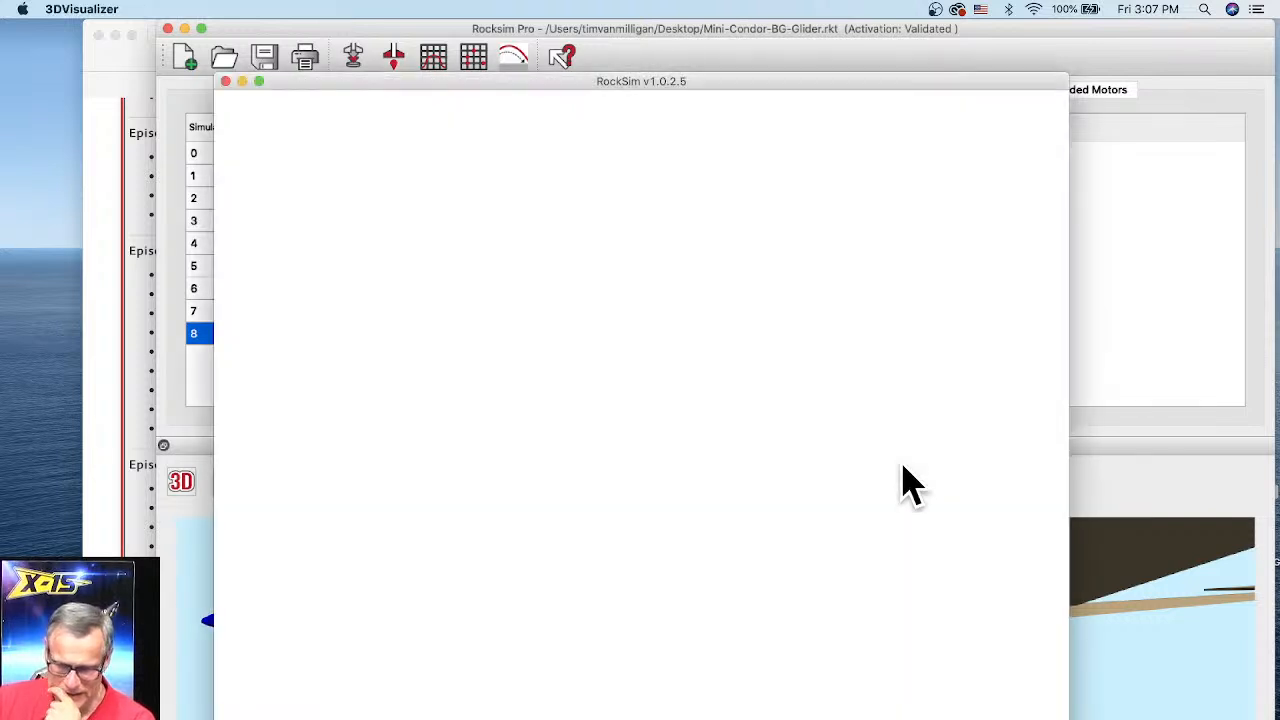
drag(583, 80, 539, 35)
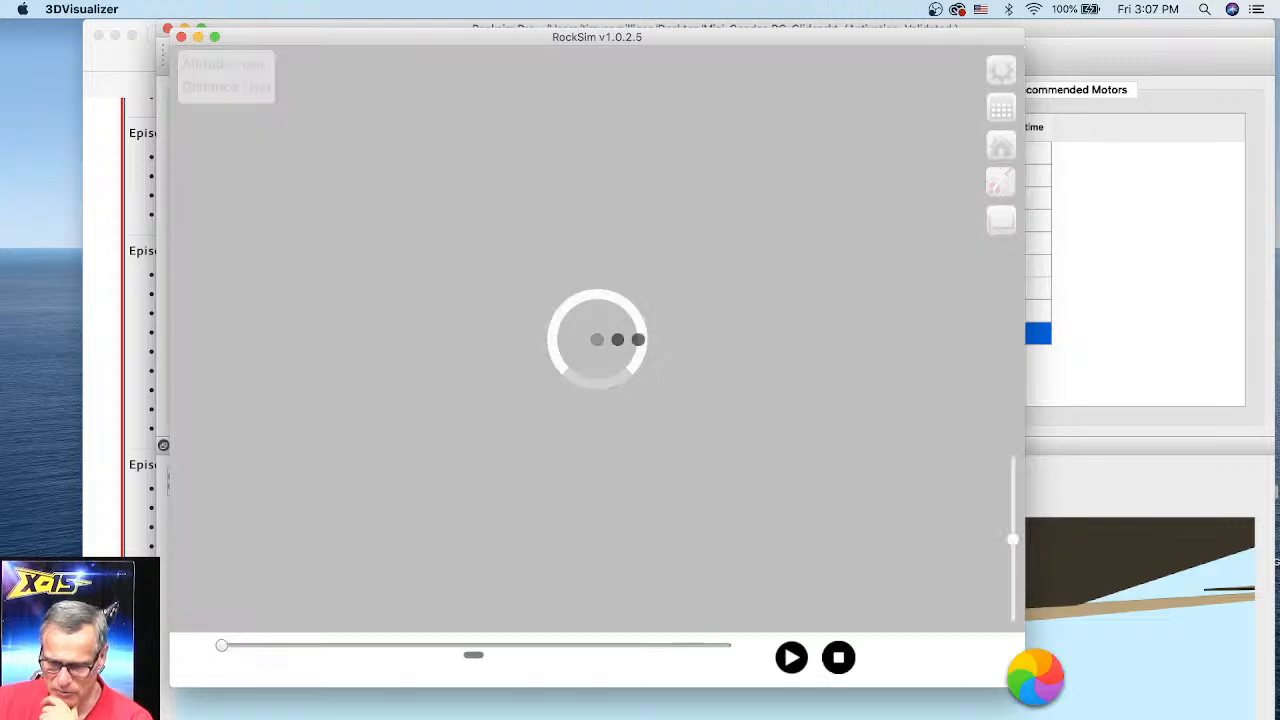
drag(1014, 680, 1268, 717)
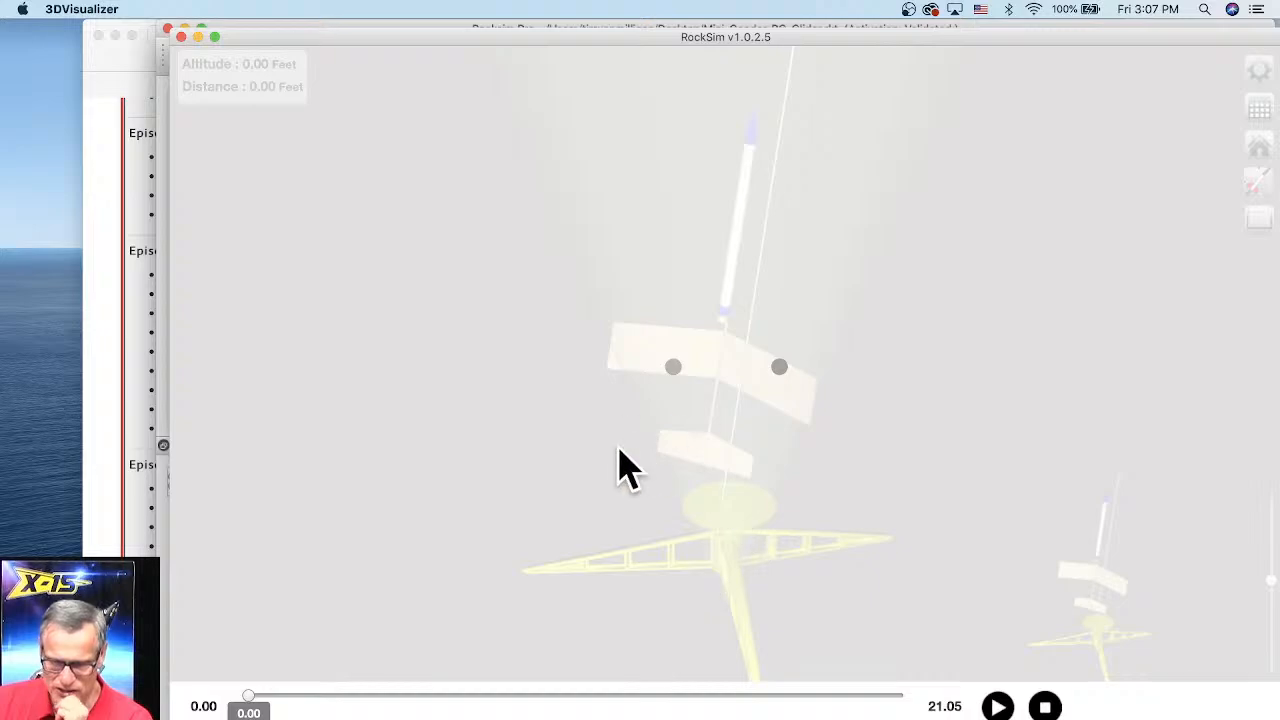
Step: Play the boost glider's flight animation over the launch site and pause it at about 17 seconds
scroll(800, 508, down, 10)
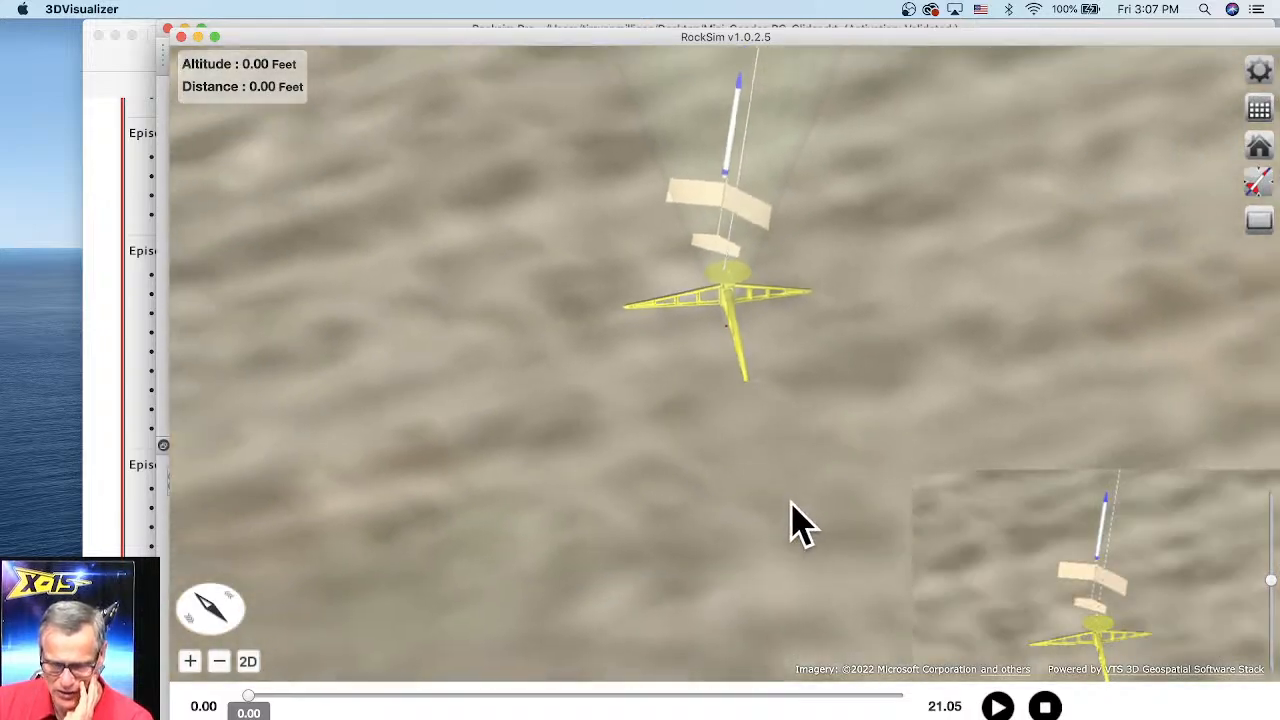
scroll(760, 425, down, 10)
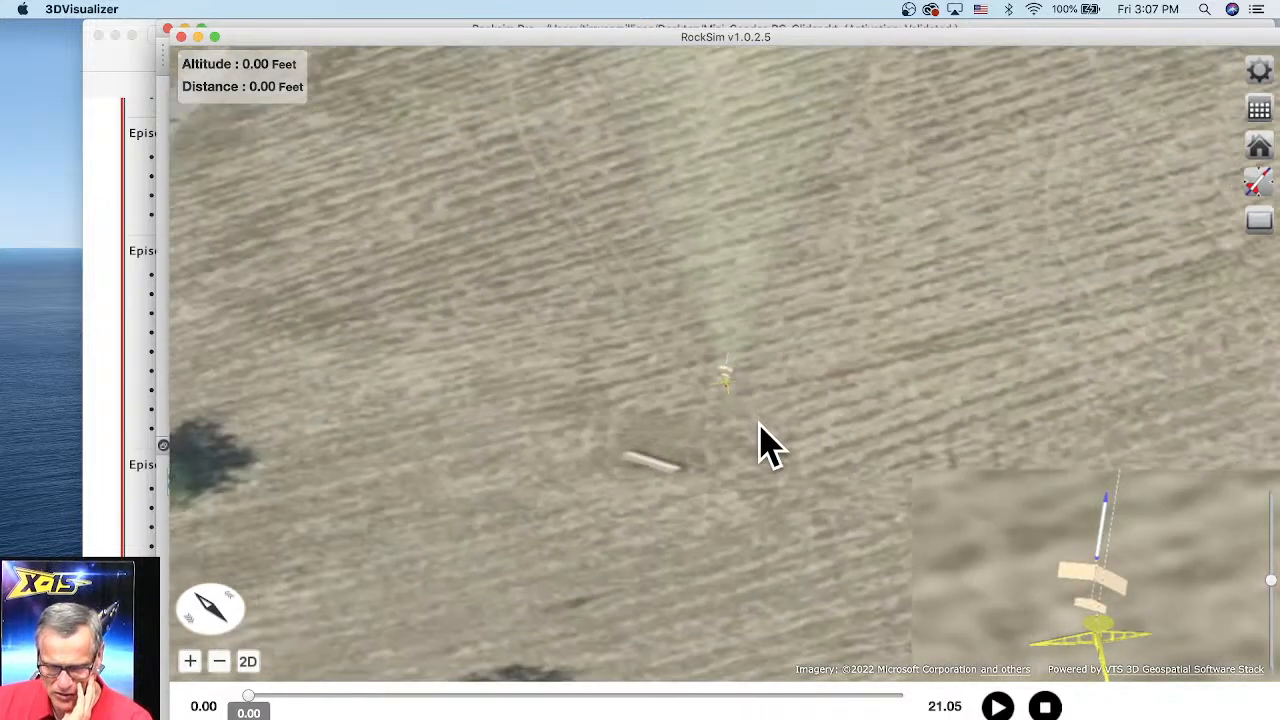
scroll(760, 445, down, 10)
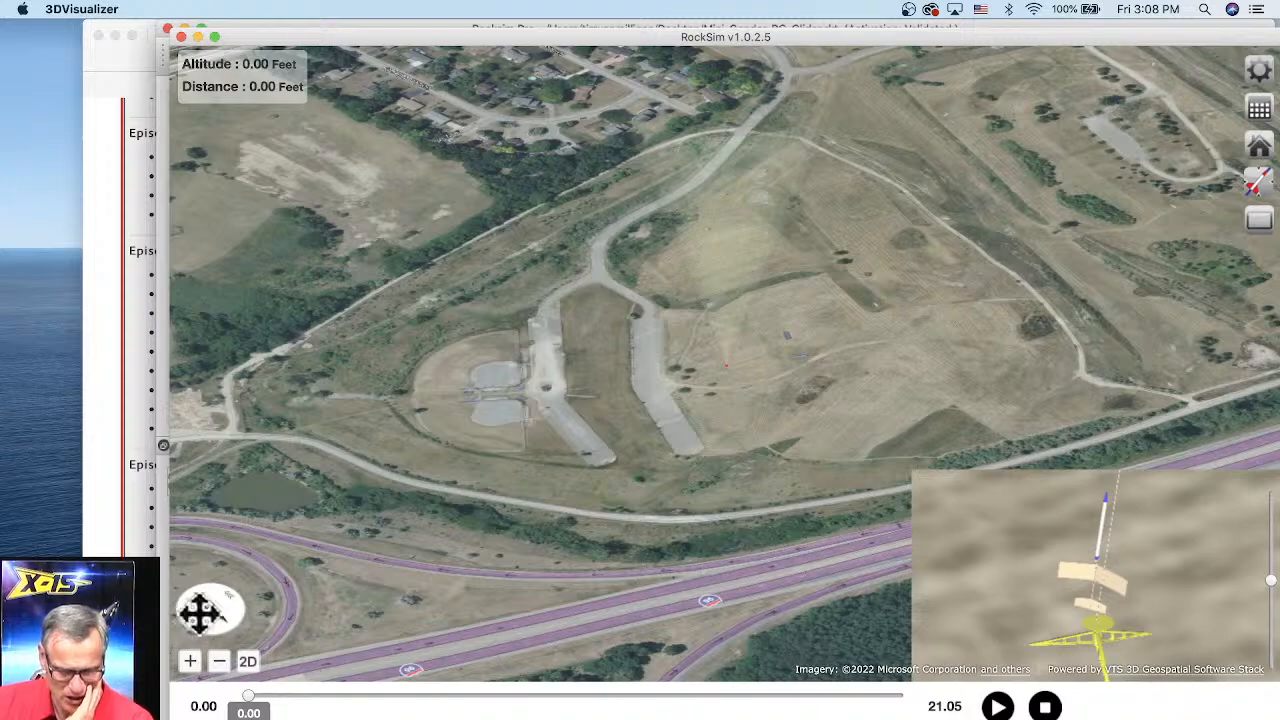
drag(217, 622, 233, 627)
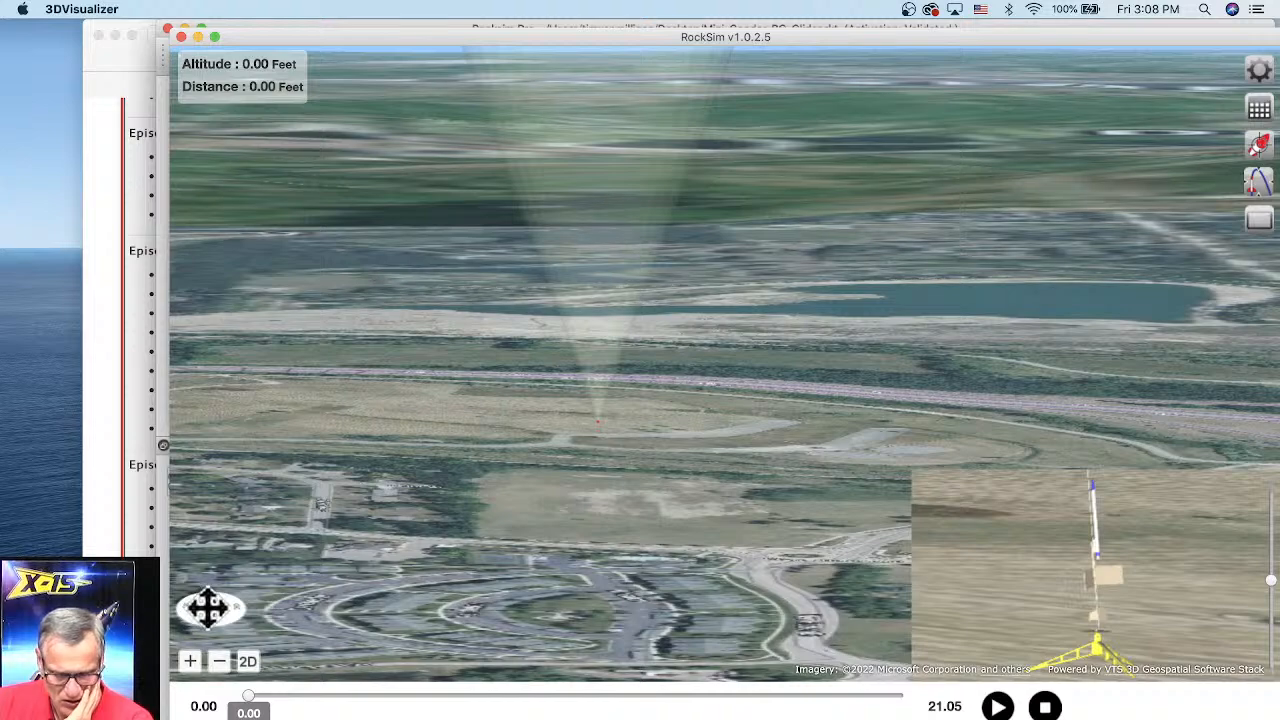
drag(208, 608, 208, 610)
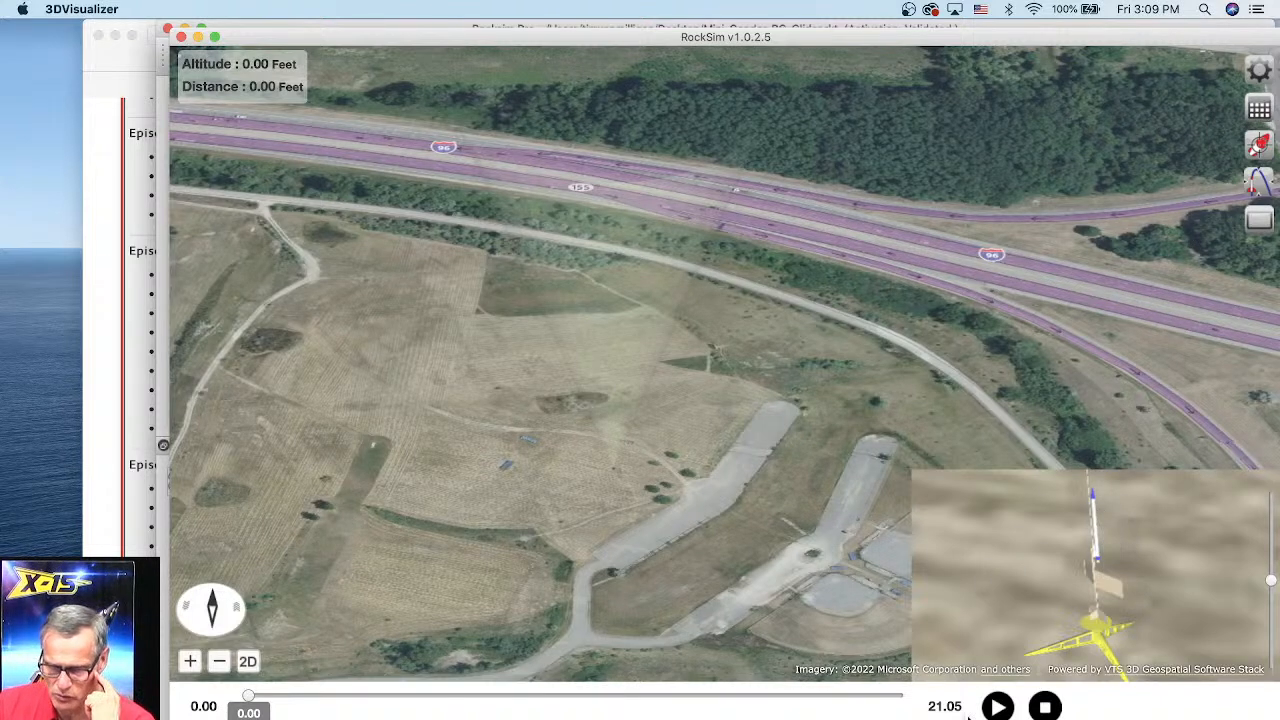
click(997, 707)
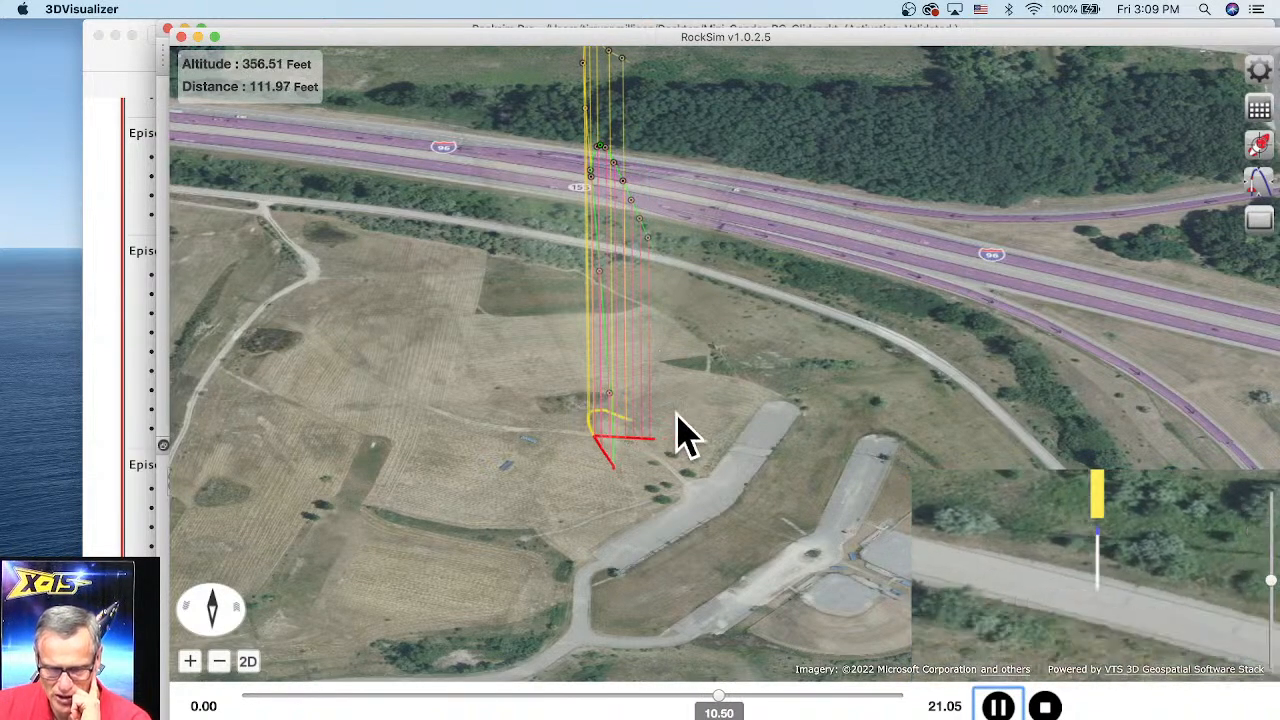
drag(706, 437, 708, 470)
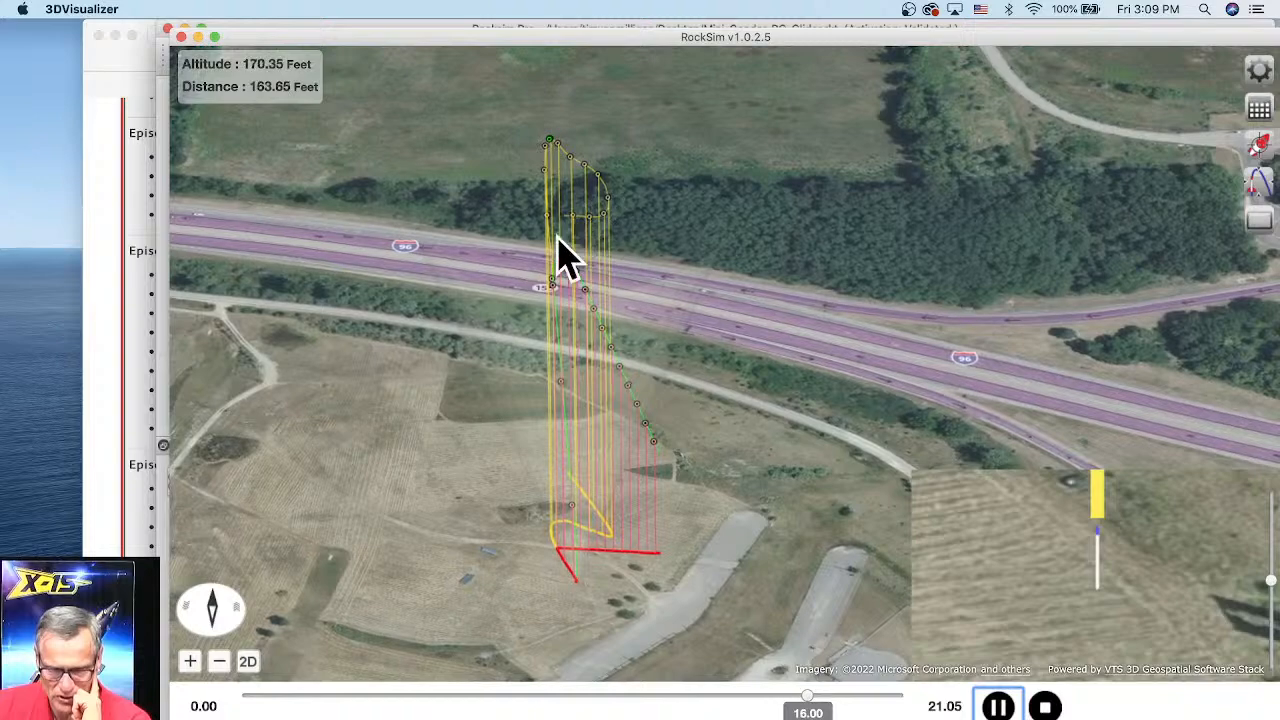
click(997, 707)
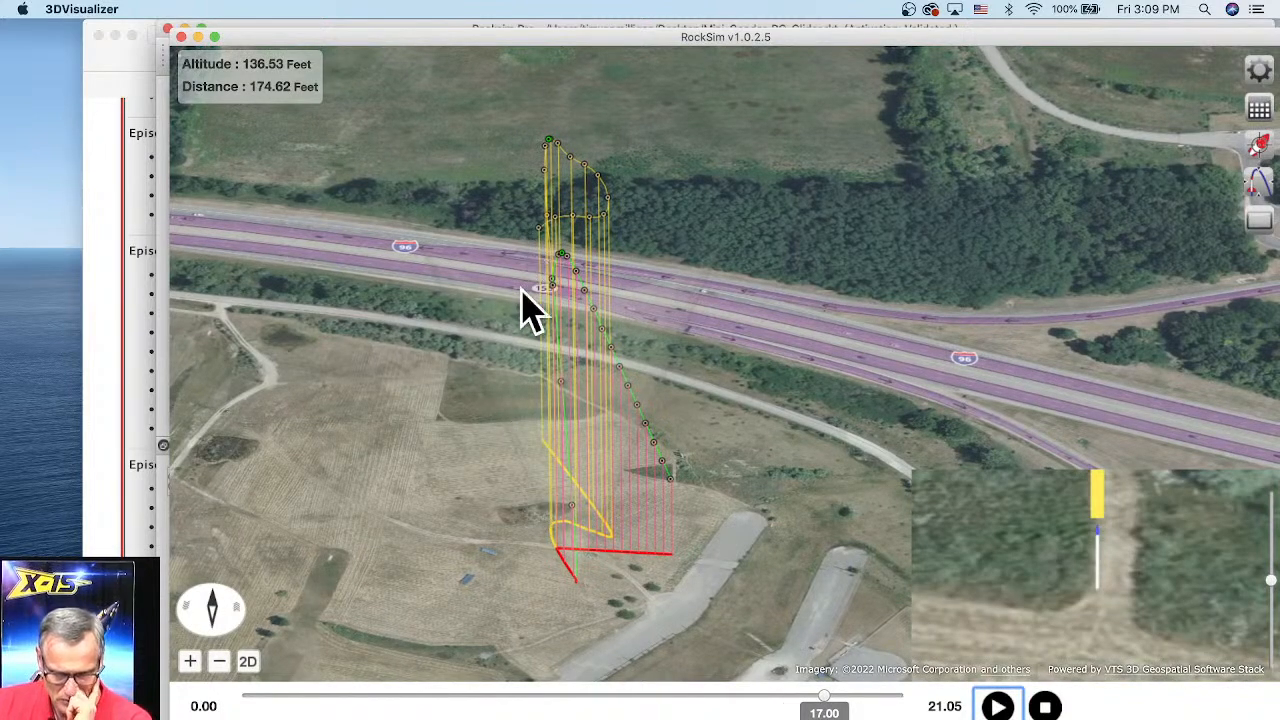
Step: Advance the flight animation to its end at 21.05 seconds to show the complete boost glider trajectory
drag(530, 310, 545, 420)
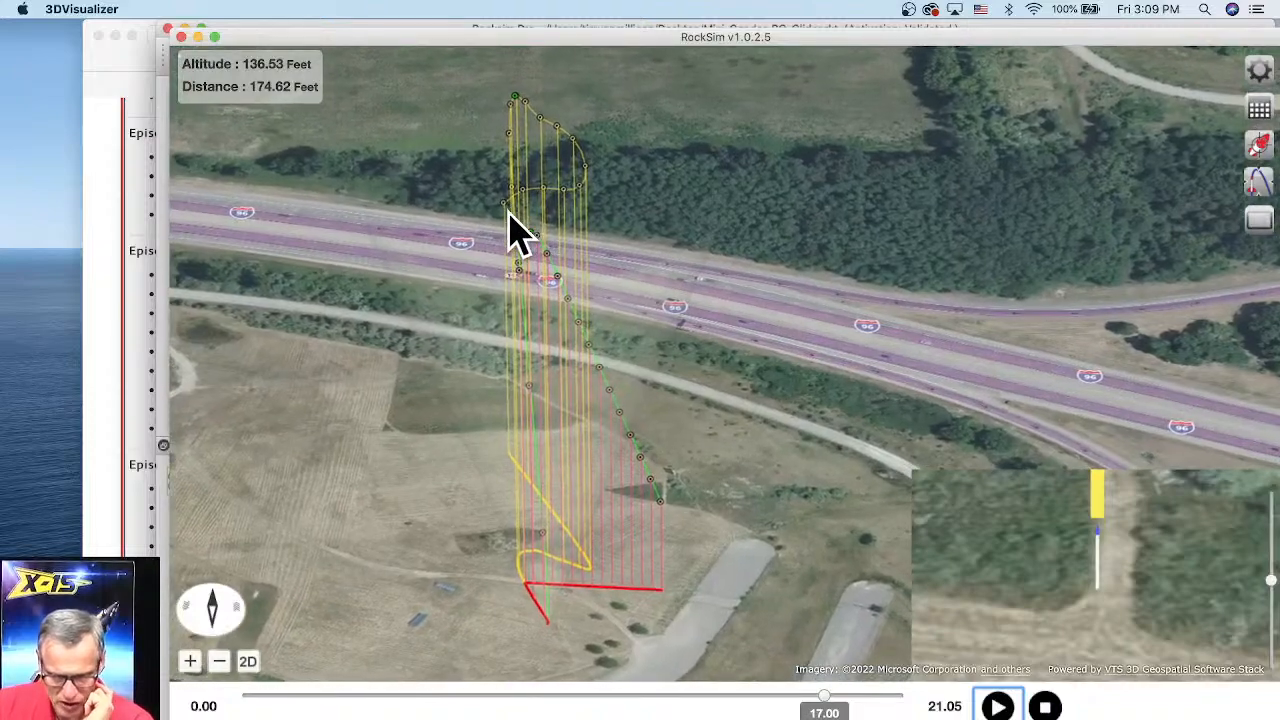
scroll(500, 212, up, 5)
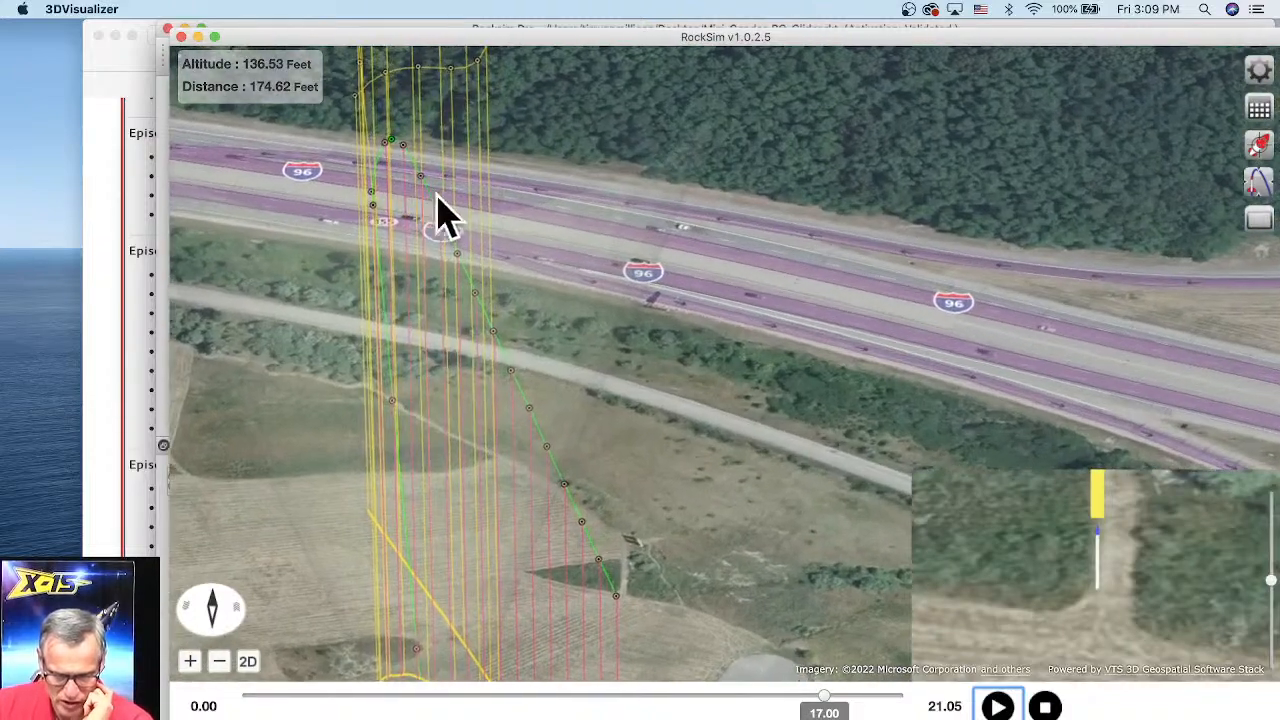
drag(474, 226, 496, 243)
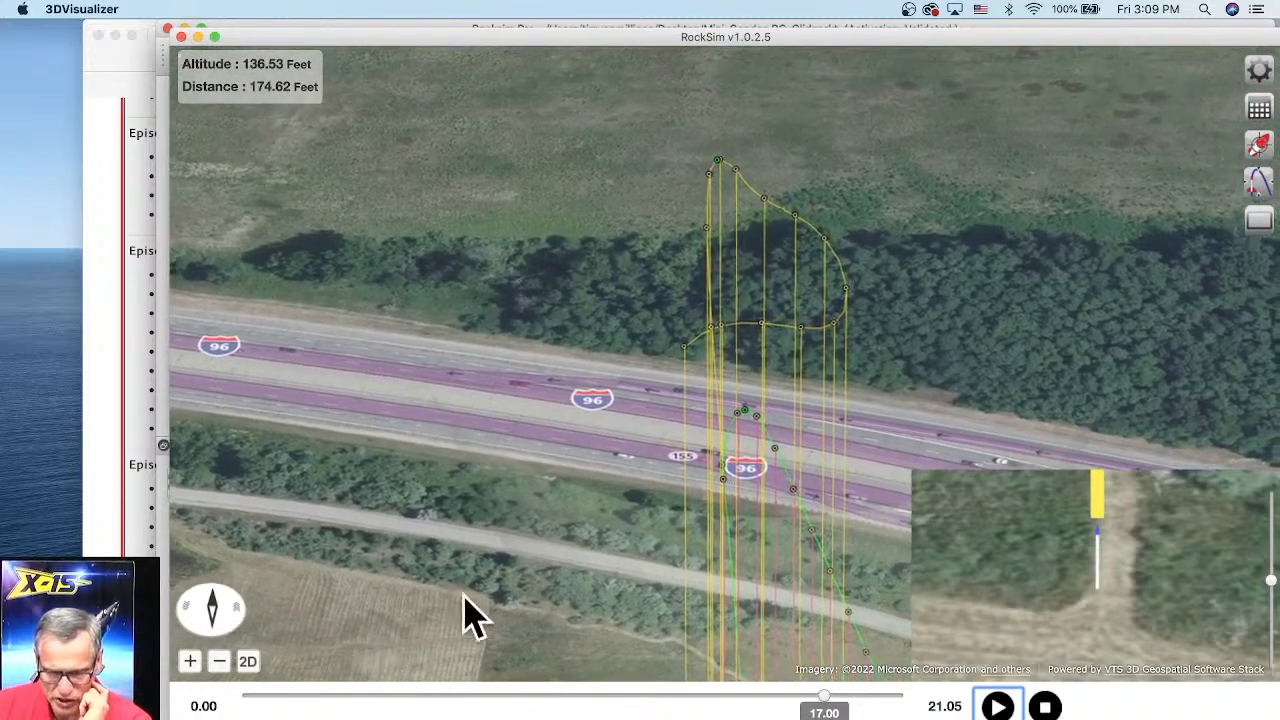
click(189, 666)
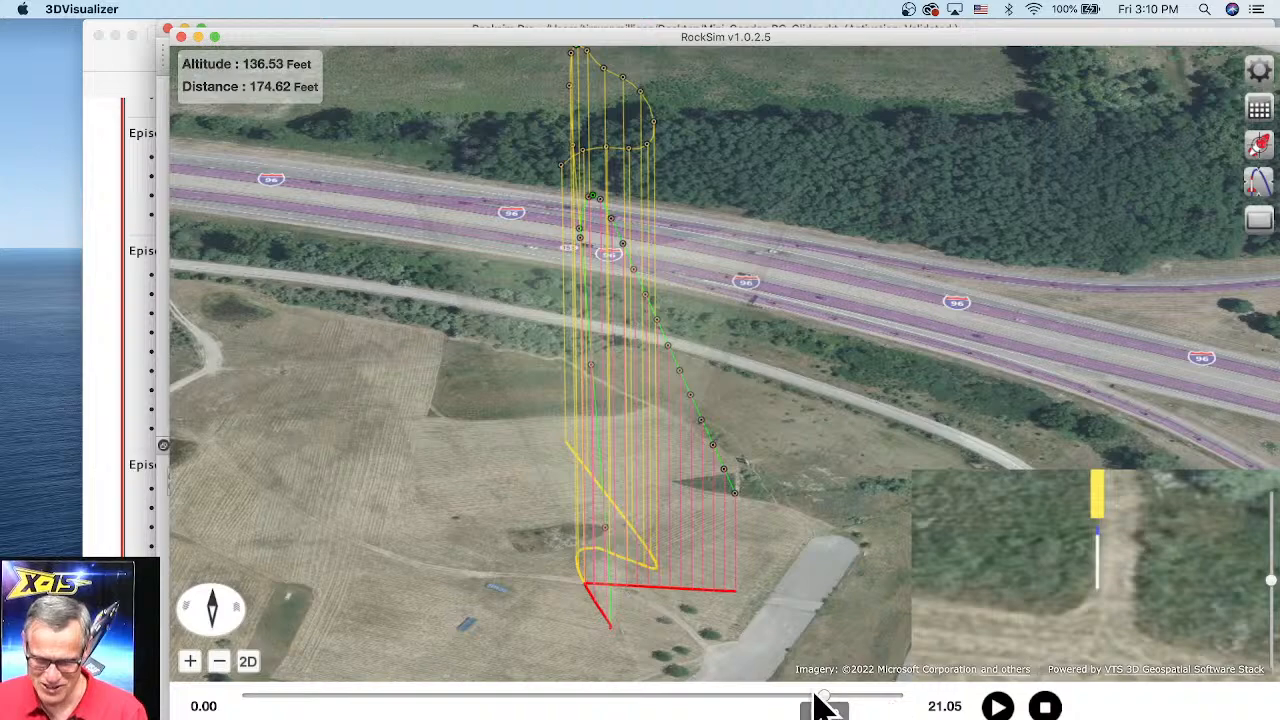
drag(817, 706, 903, 706)
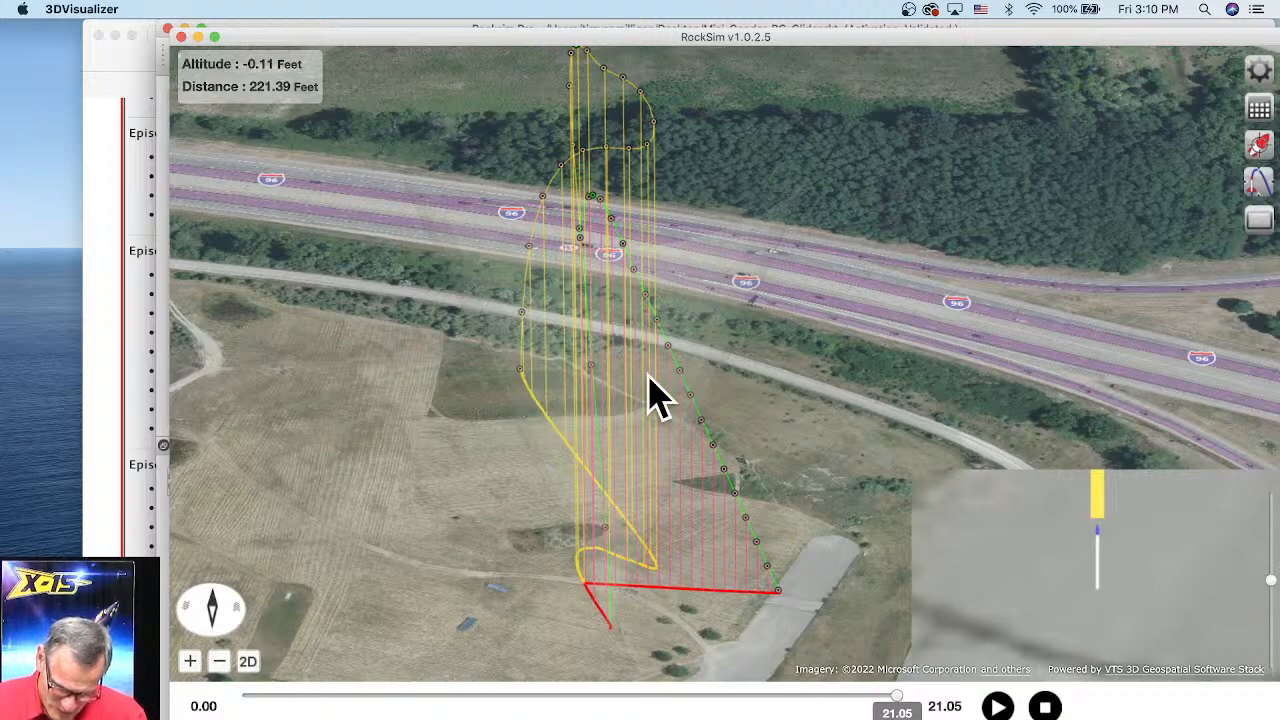
Step: Orbit around the full glide path to examine it from another angle, then close the 3D visualizer
drag(731, 543, 674, 540)
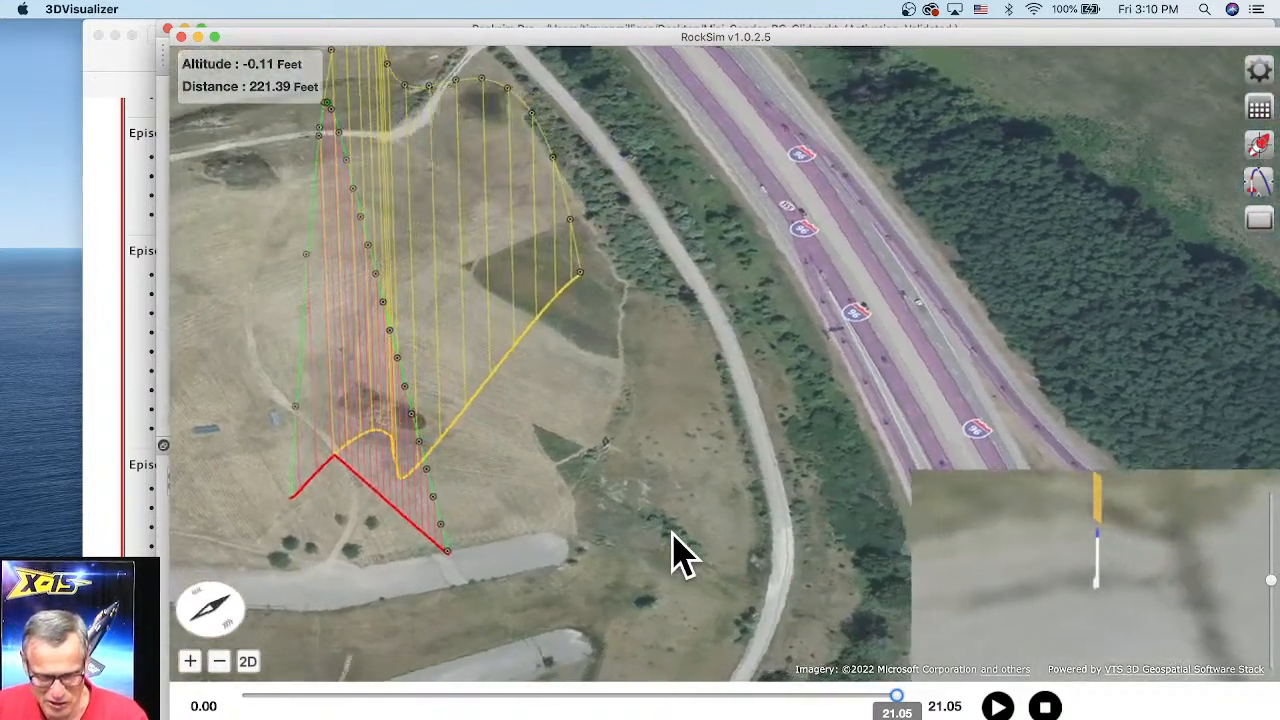
drag(572, 405, 646, 472)
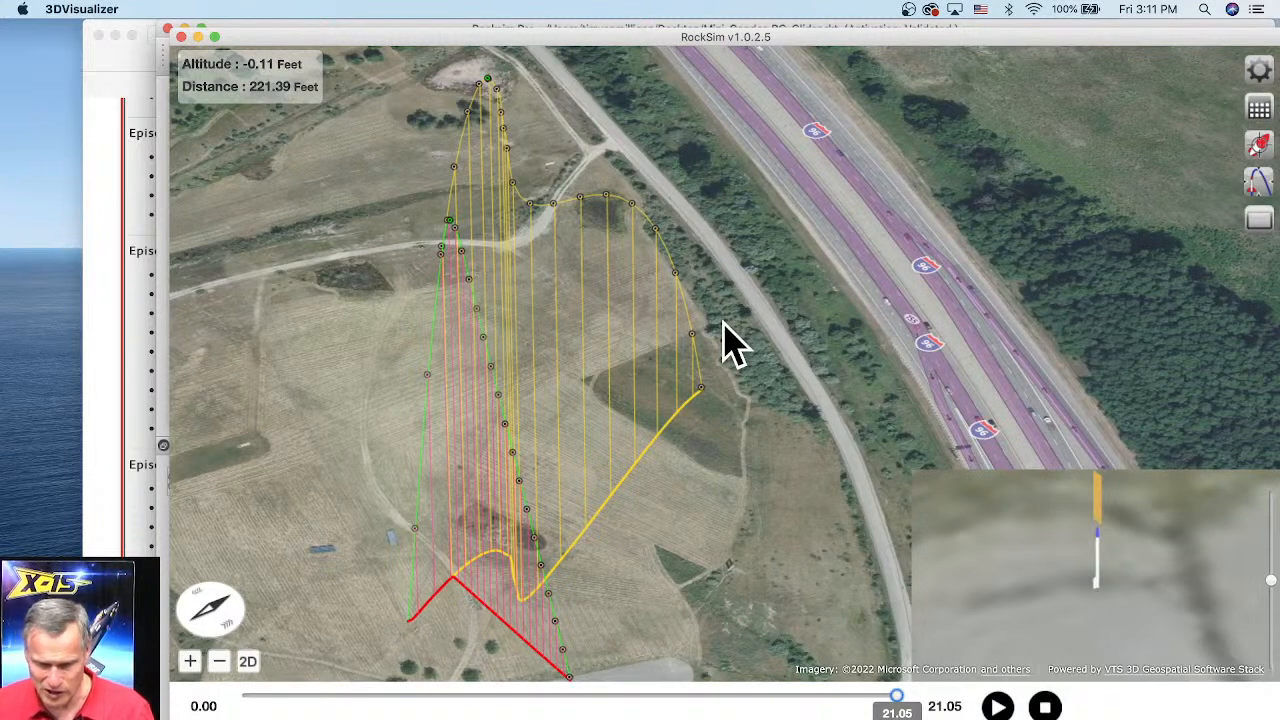
click(181, 37)
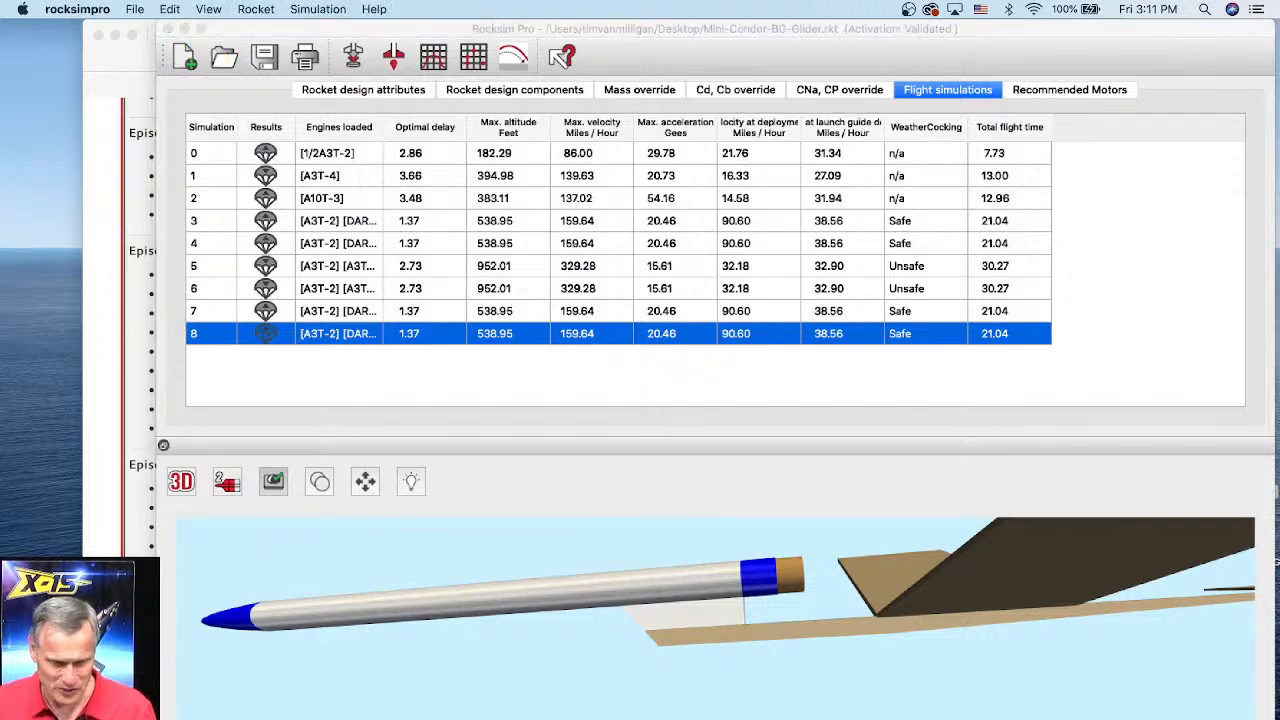